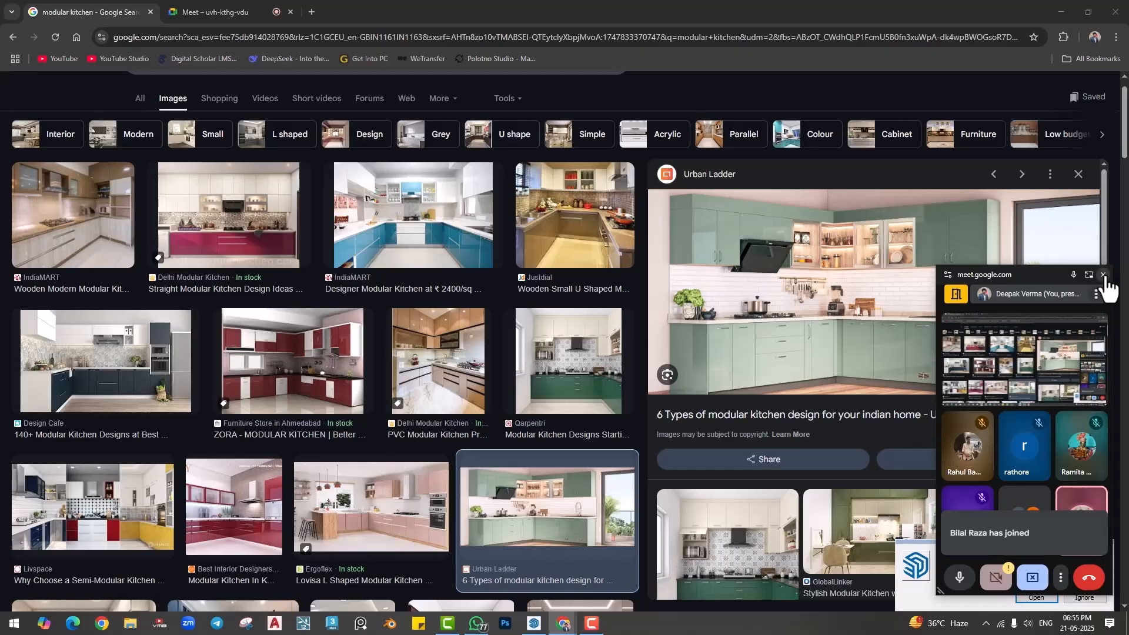
- Close the floating meeting window and save the green L-shaped kitchen picture to Downloads as L-Shaped_Modular_Kitchen_Layout (1)
left_click(1104, 276)
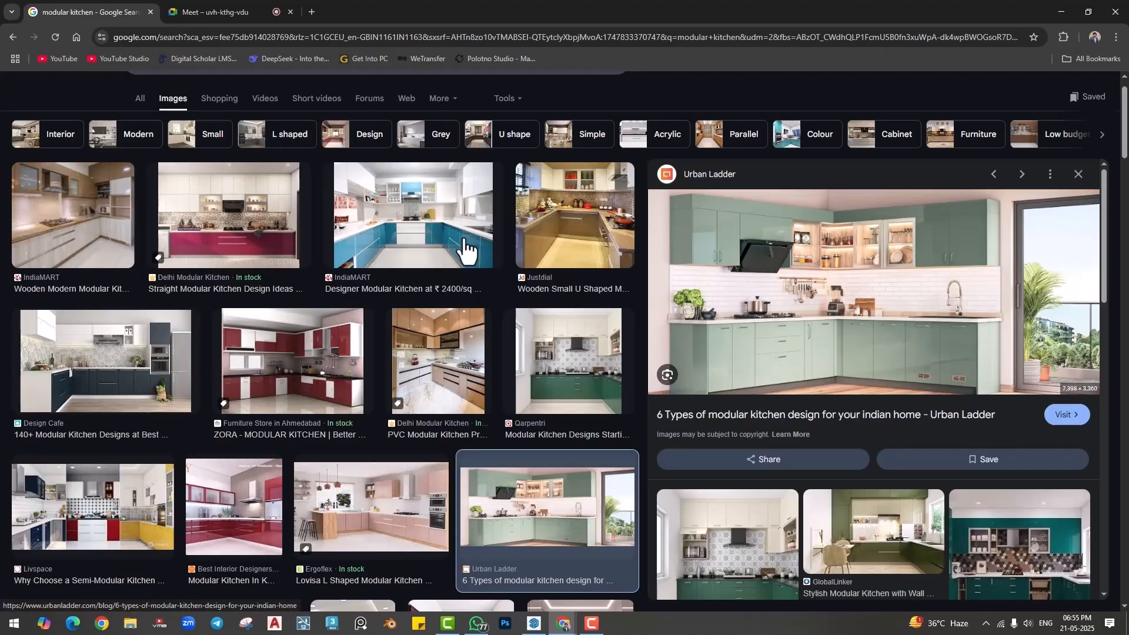
right_click(746, 237)
left_click(795, 411)
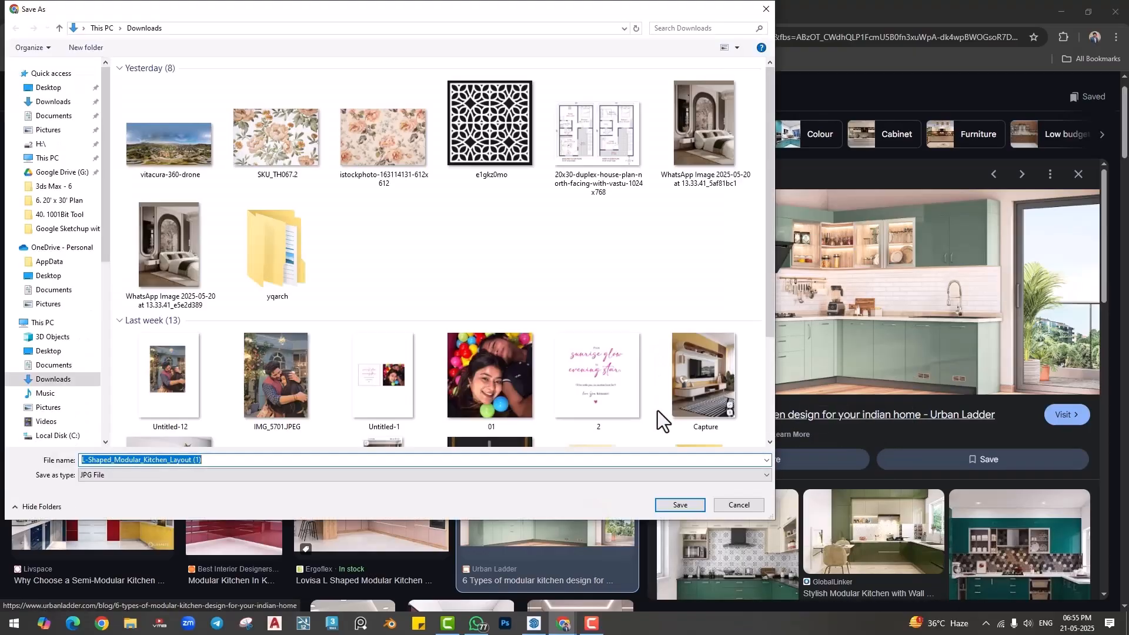
left_click(677, 507)
- Compare the straight, U-shaped and L-shaped modular kitchen pictures in the image results, ending on the green Urban Ladder kitchen
left_click(235, 241)
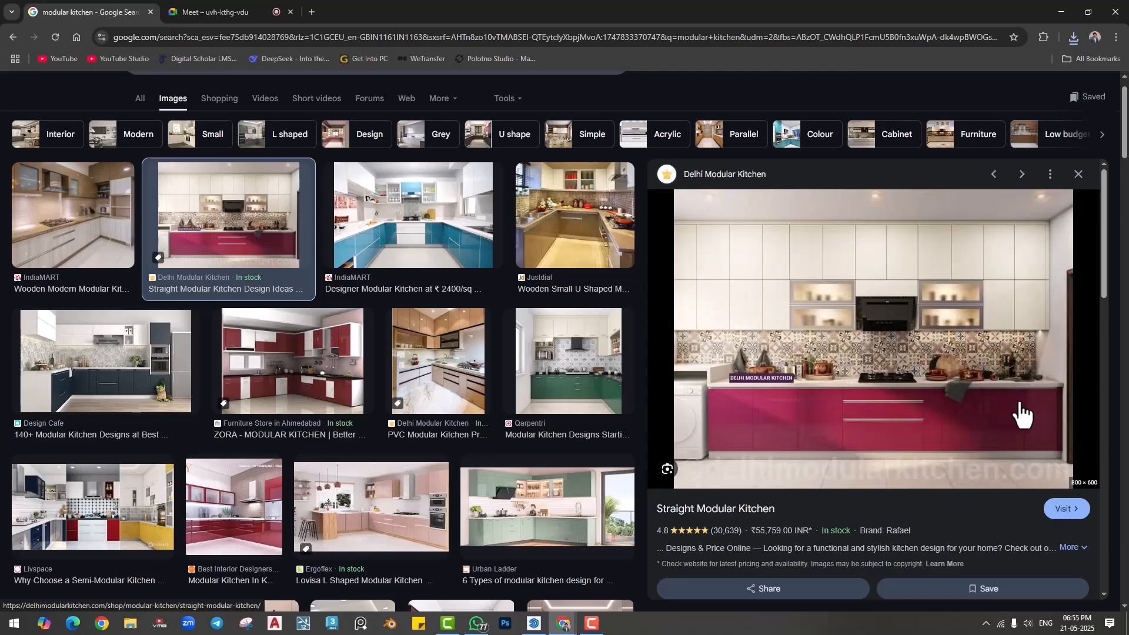
left_click(549, 378)
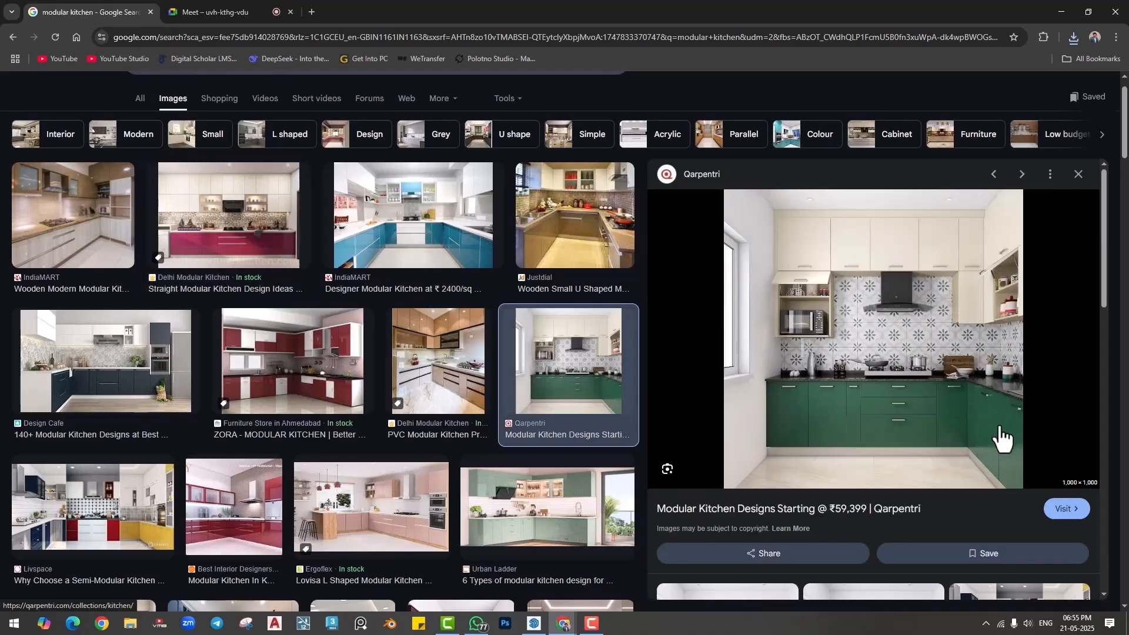
left_click(429, 228)
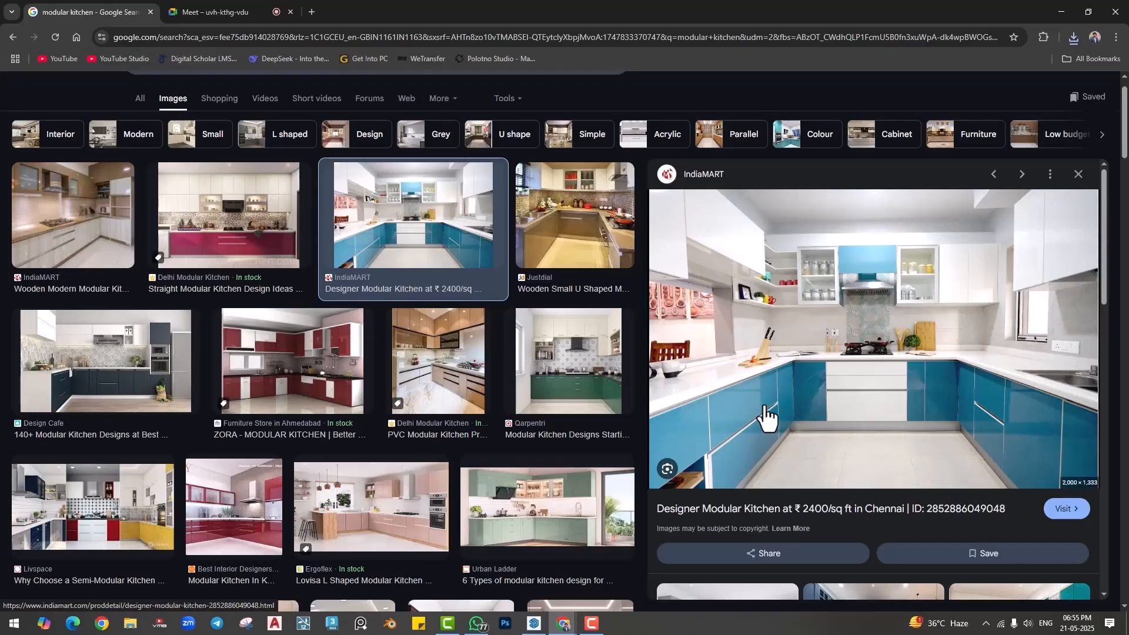
left_click(551, 375)
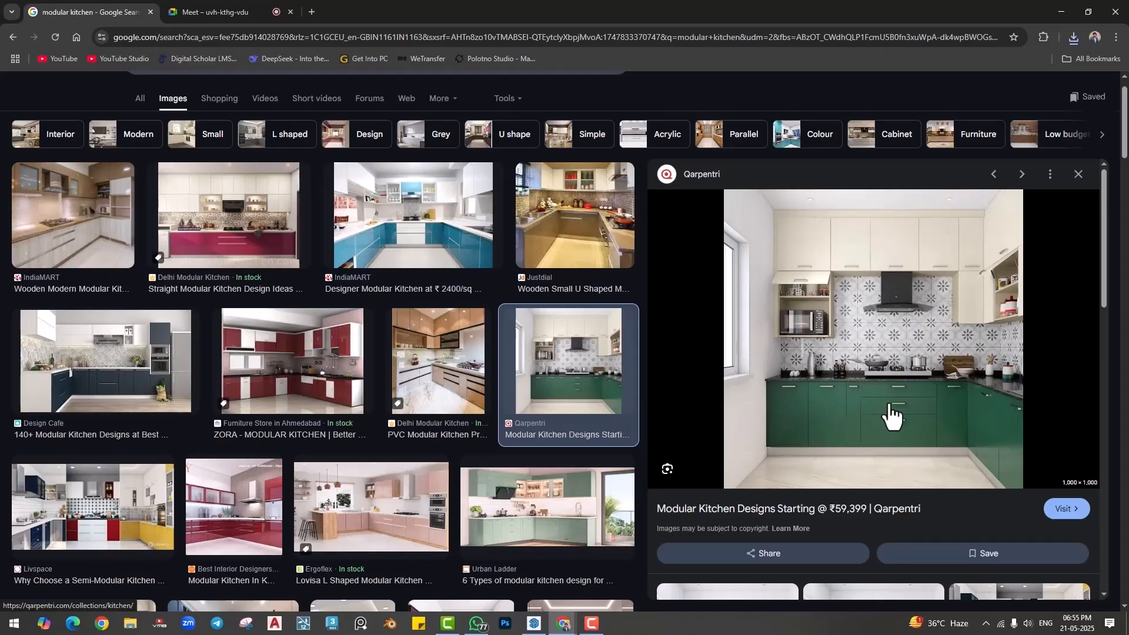
left_click(347, 369)
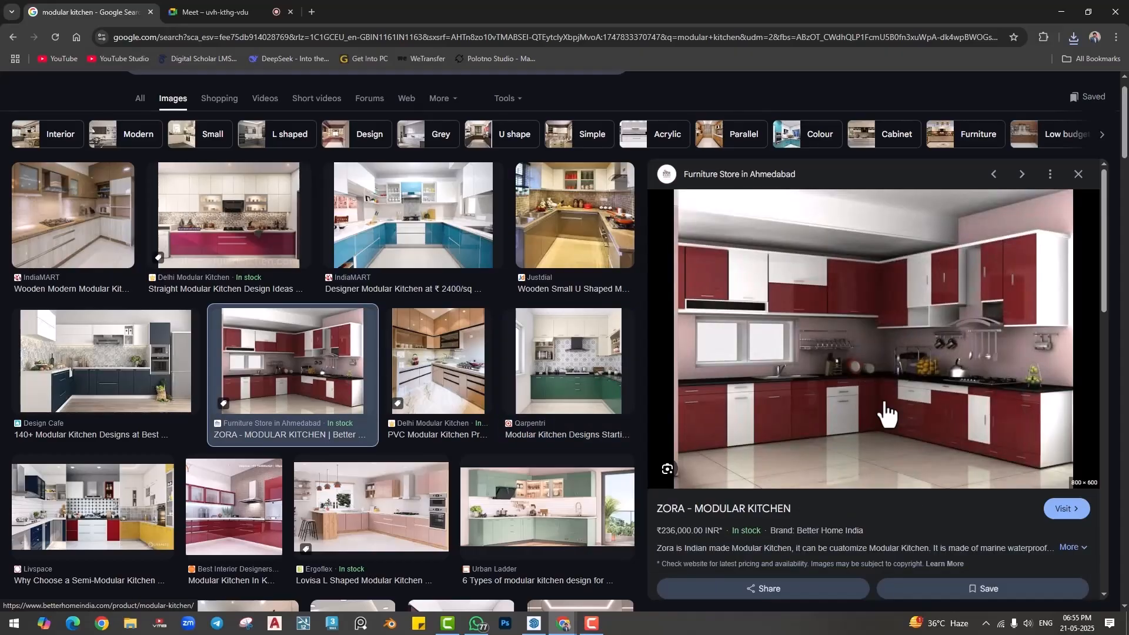
left_click(106, 362)
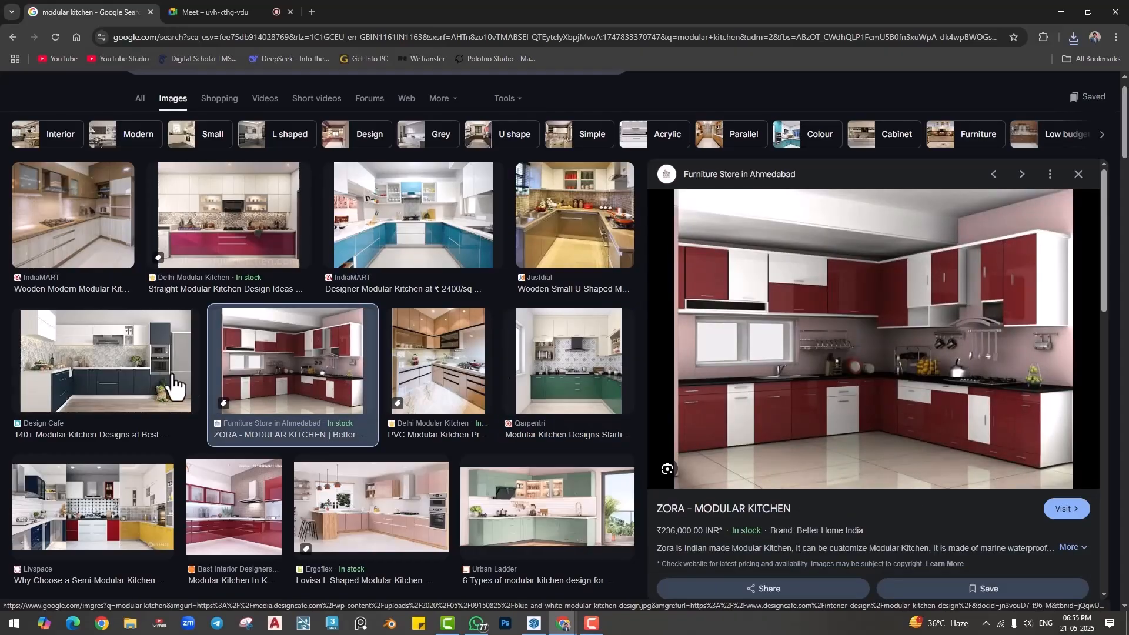
left_click(419, 225)
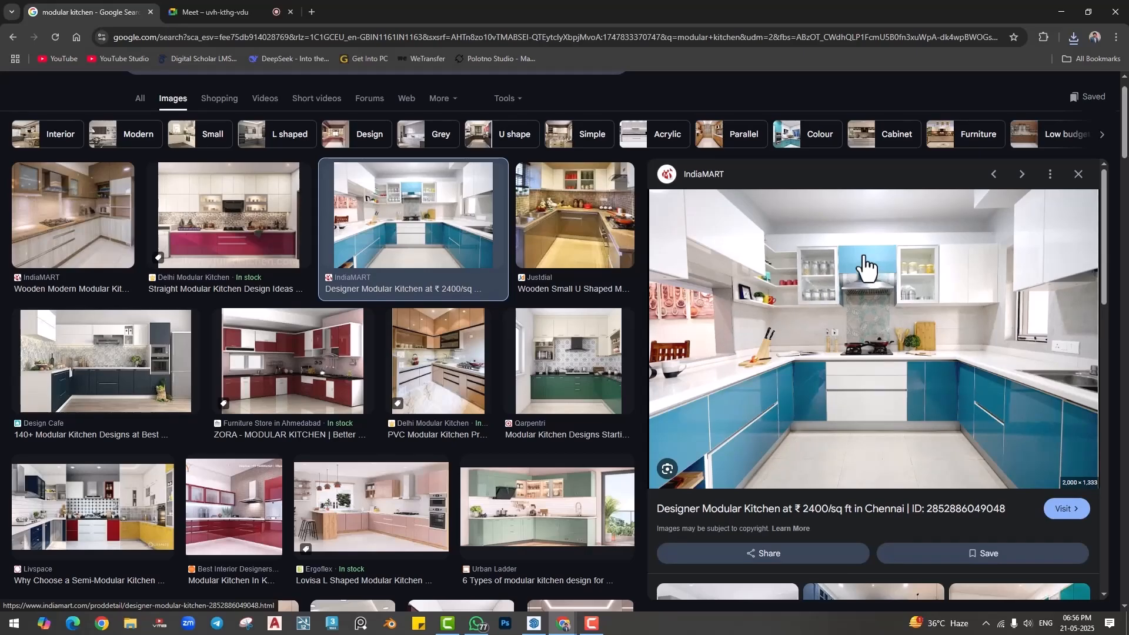
left_click(95, 182)
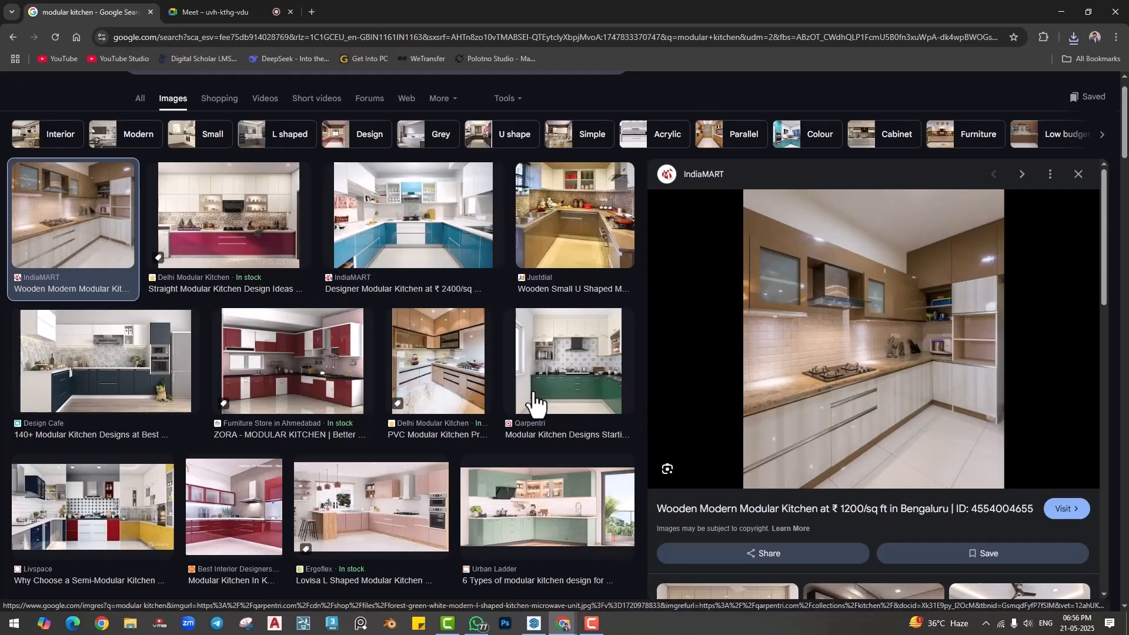
left_click(519, 466)
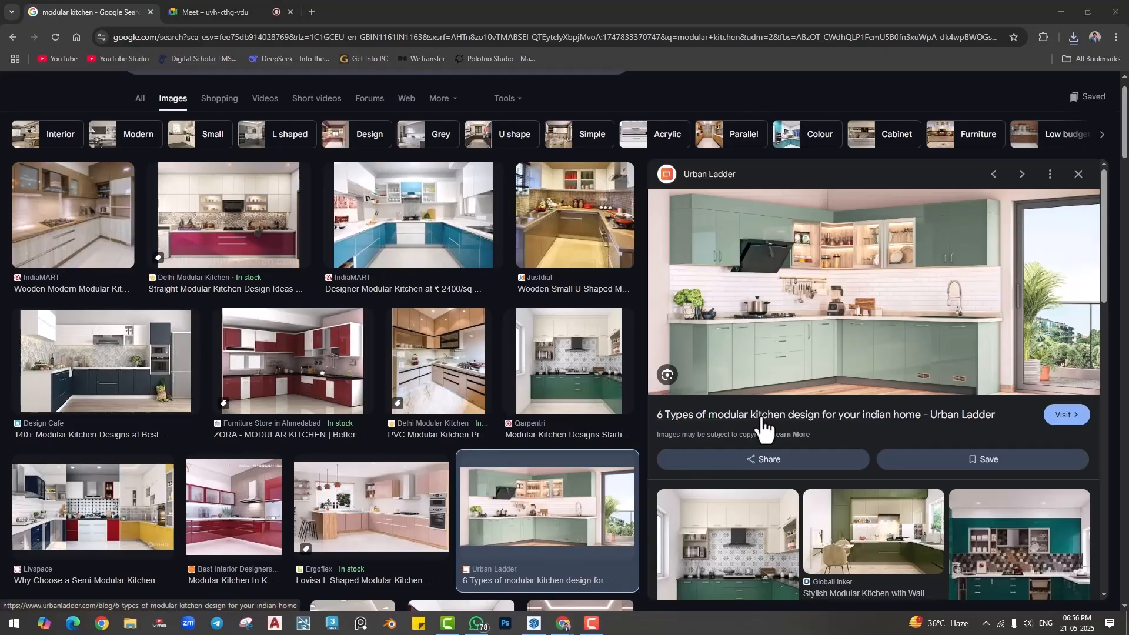
- Open the saved L-Shaped_Modular_Kitchen_Layout (1) picture from the Downloads folder
left_click(1061, 11)
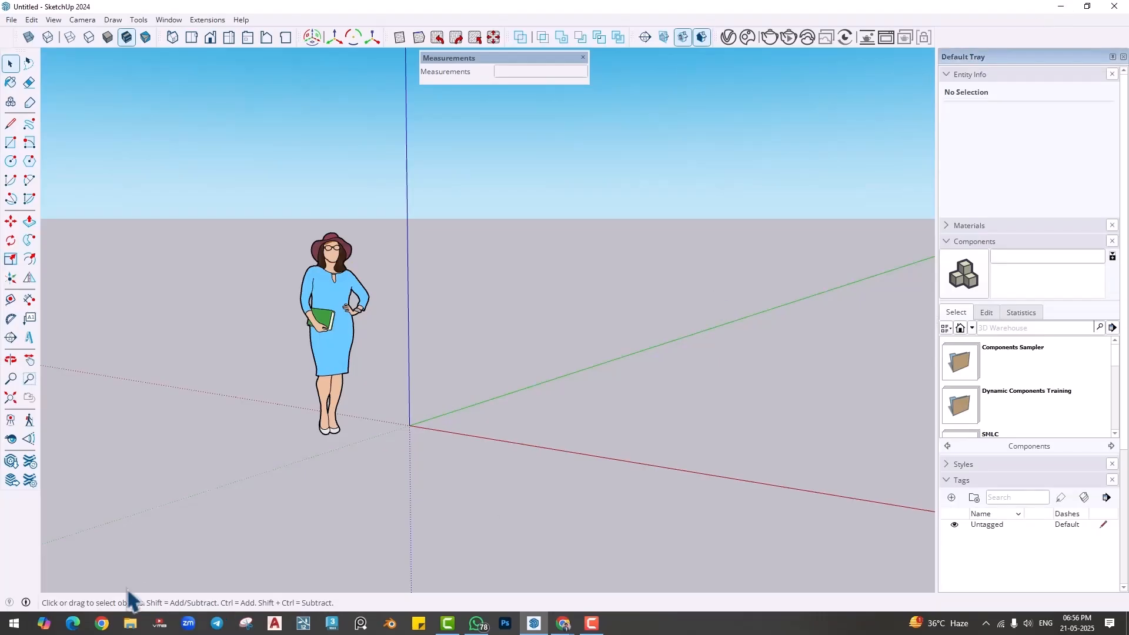
key("super+e")
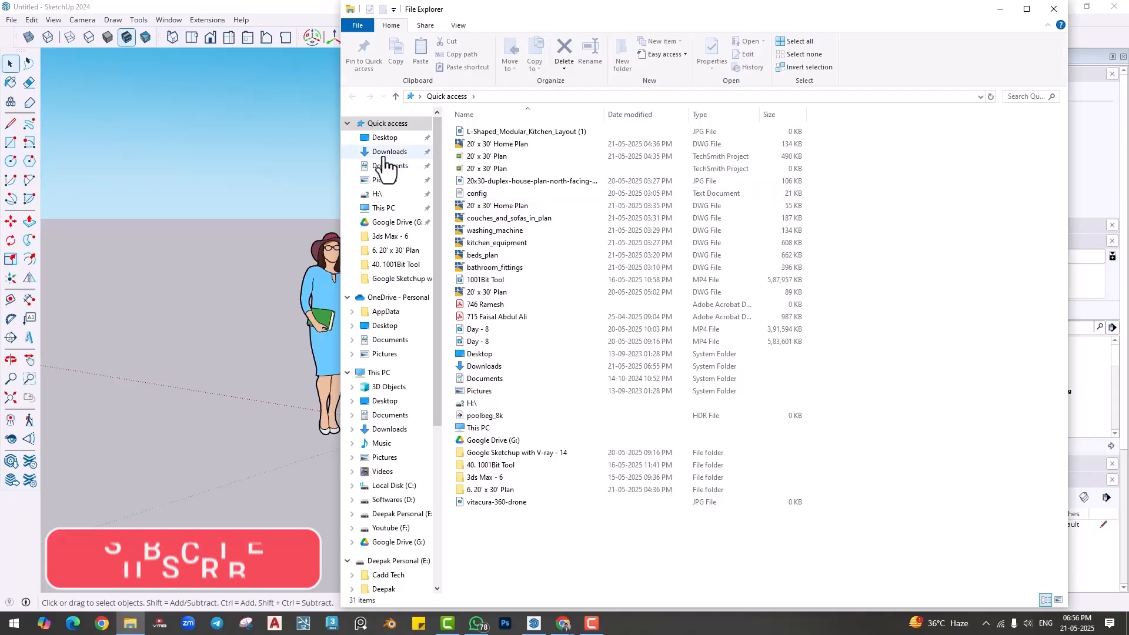
left_click(384, 152)
double_click(481, 198)
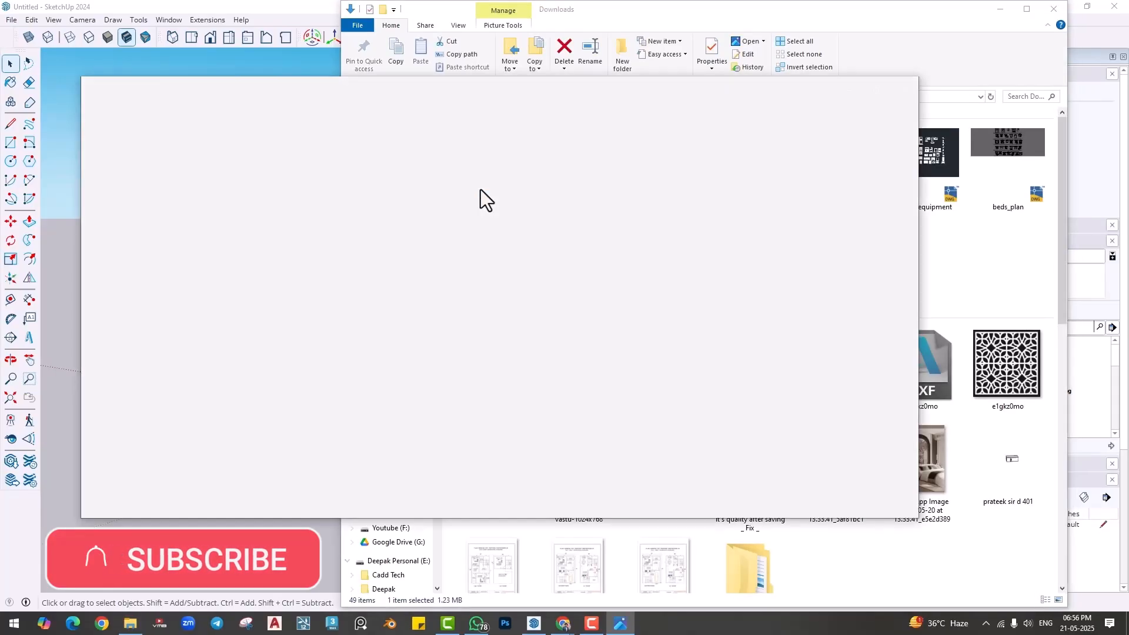
- Arrange SketchUp and the kitchen picture side by side, giving SketchUp the wider share and enlarging the picture
left_click_drag(533, 90, 1127, 152)
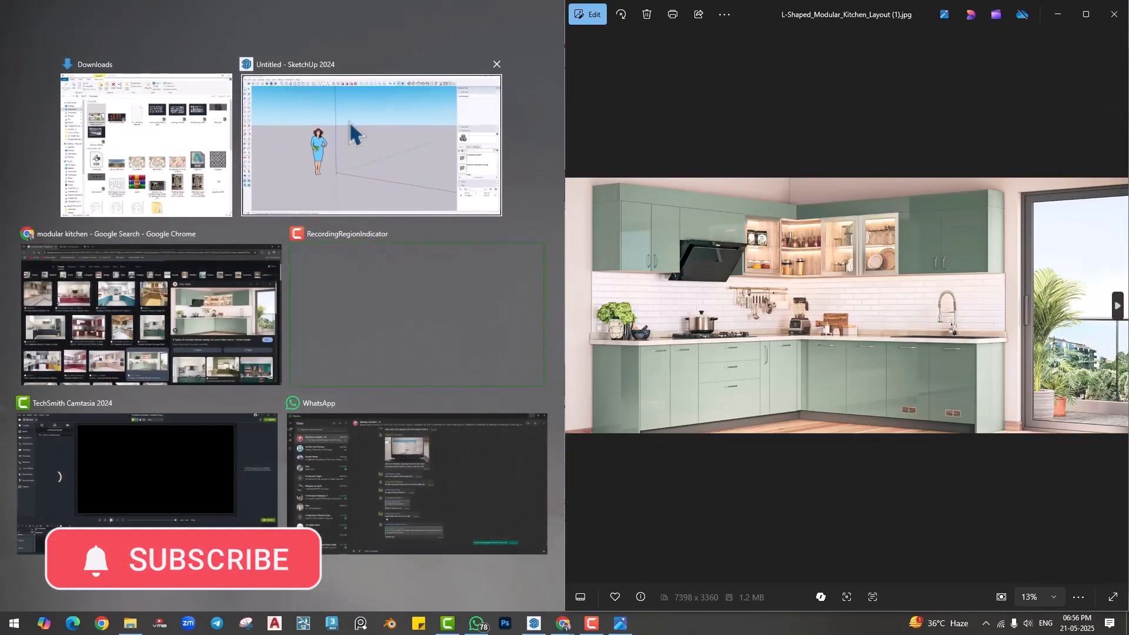
left_click(350, 122)
mouse_move(570, 310)
left_mouse_down()
mouse_move(814, 302)
mouse_move(630, 301)
left_mouse_up()
left_click_drag(566, 261, 792, 282)
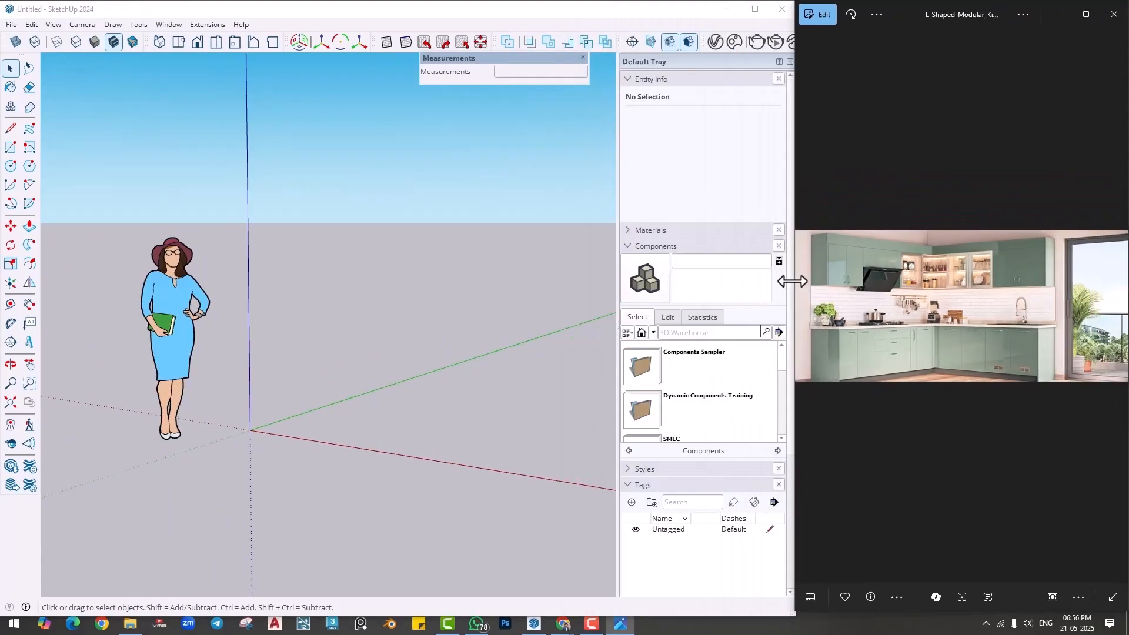
scroll(850, 308, "up", 2)
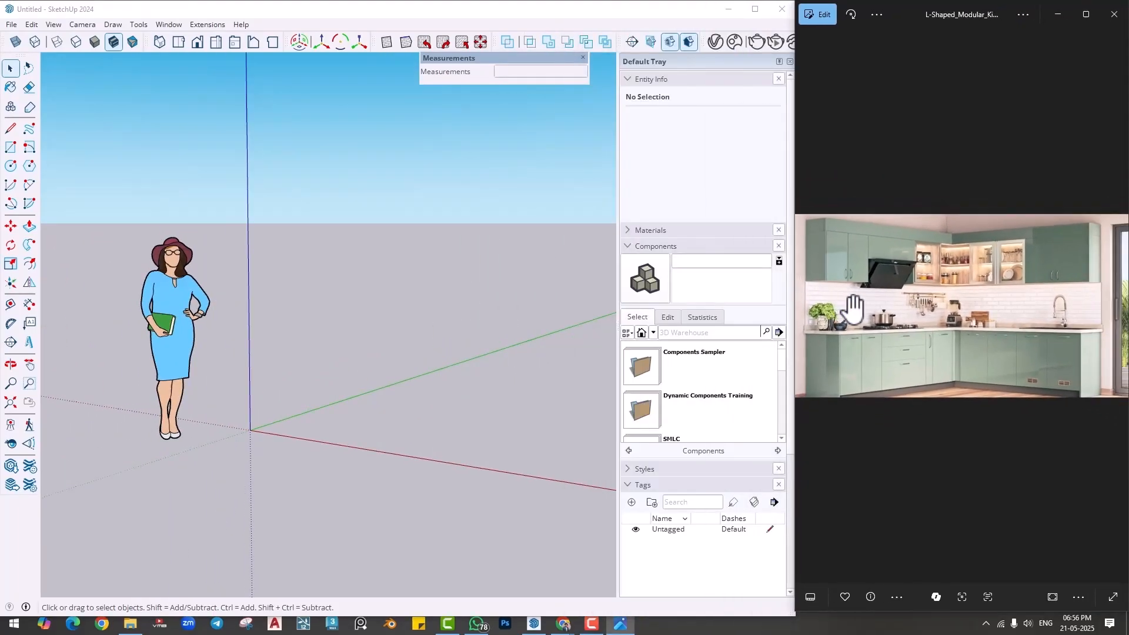
- Draw a 15' line on the ground parallel to the green axis, near the origin
left_click(491, 287)
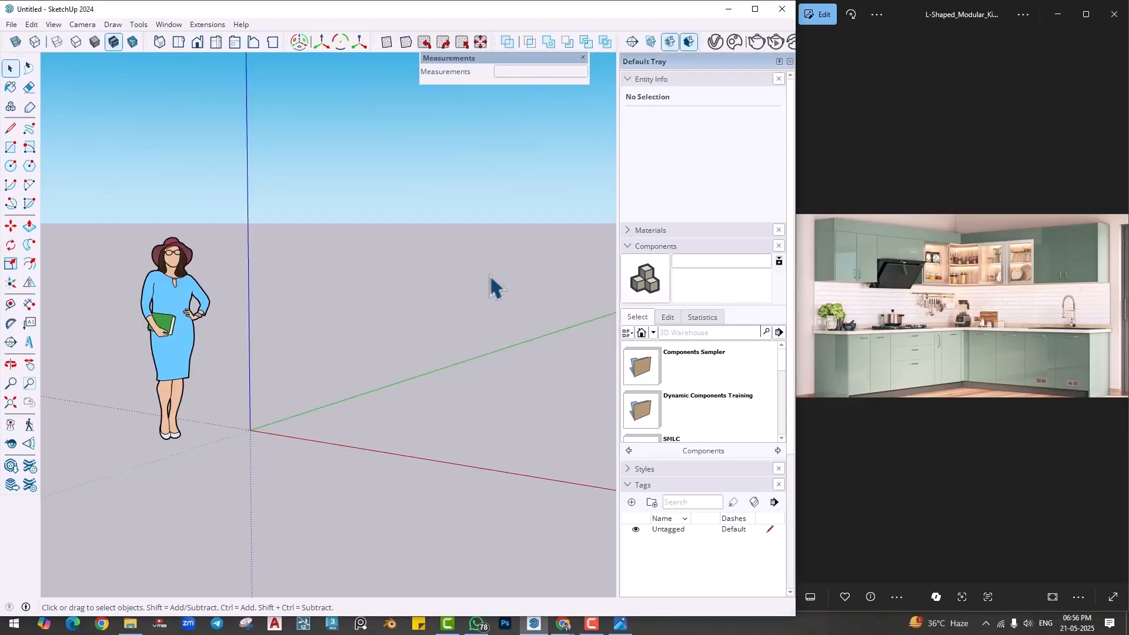
mouse_move(491, 287)
middle_mouse_down()
mouse_move(411, 337)
mouse_move(328, 323)
mouse_move(333, 338)
mouse_move(235, 348)
middle_mouse_up()
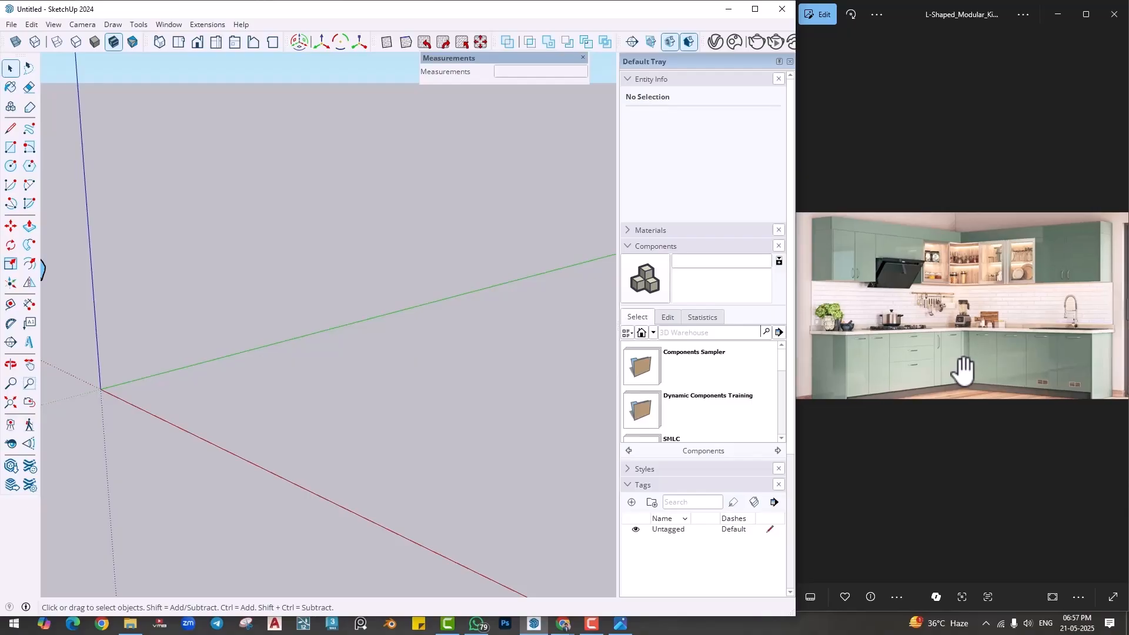
scroll(965, 371, "up", 2)
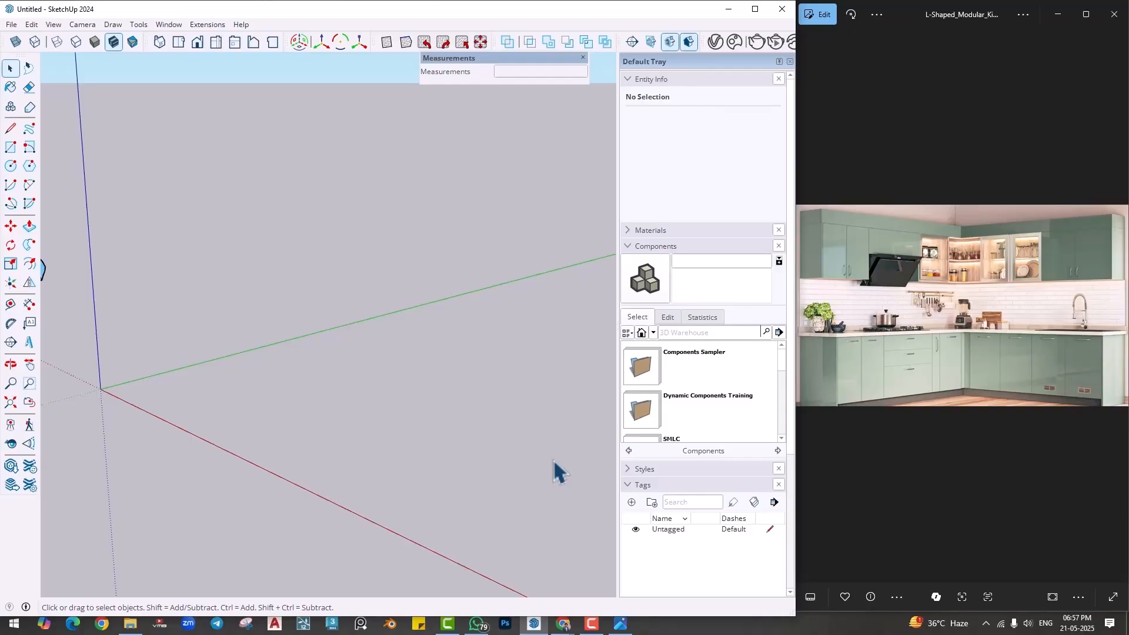
middle_click_drag(254, 382, 395, 388)
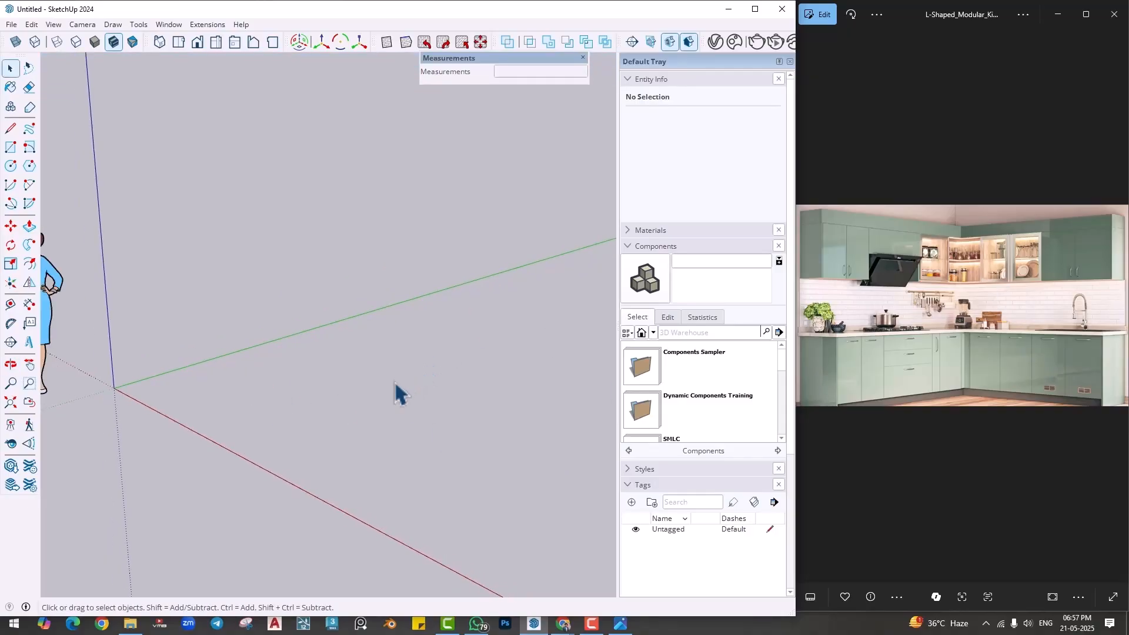
key("l")
left_click(220, 392)
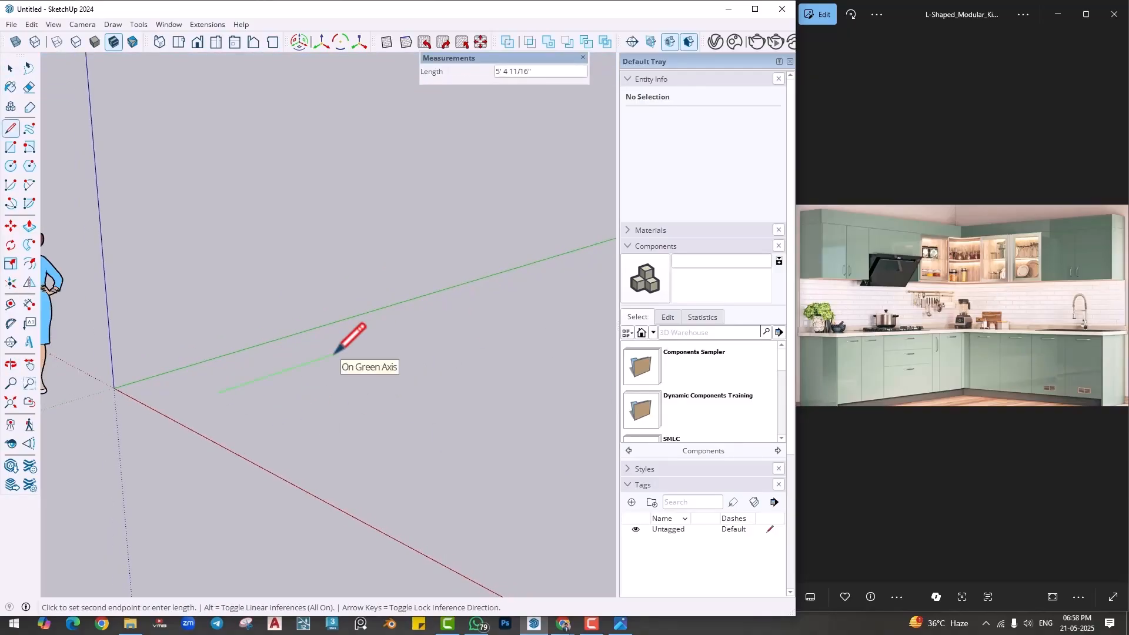
type("15")
key("Return")
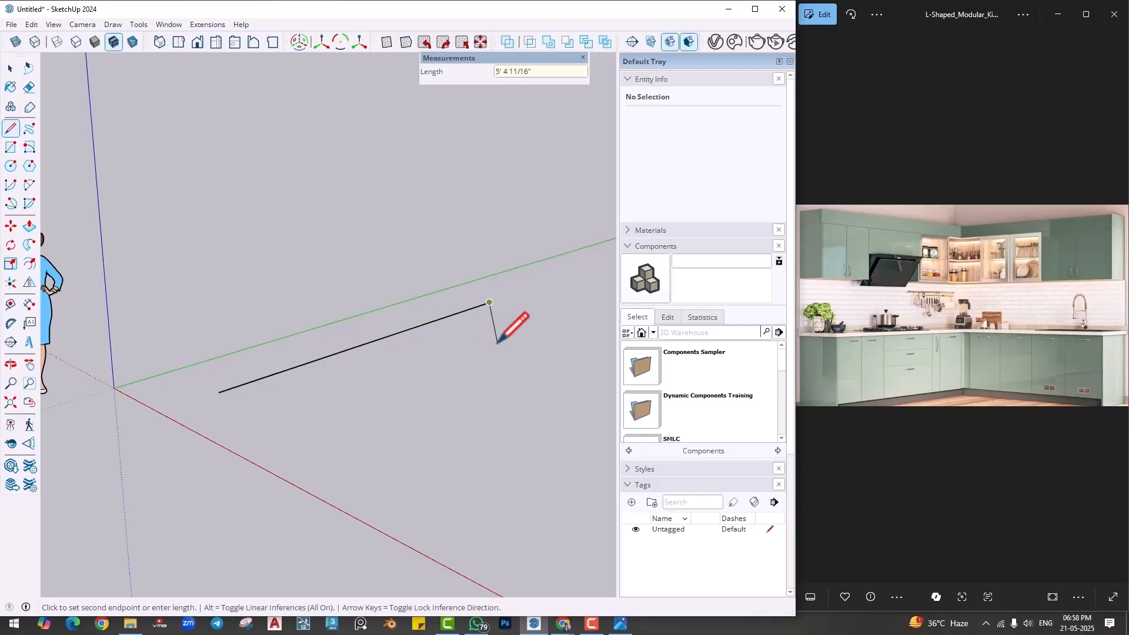
- Add 15' edges along the red and green directions and close the outline into a 15' square floor face
scroll(496, 340, "down", 2)
middle_click_drag(496, 340, 260, 373, "shift")
type("1")
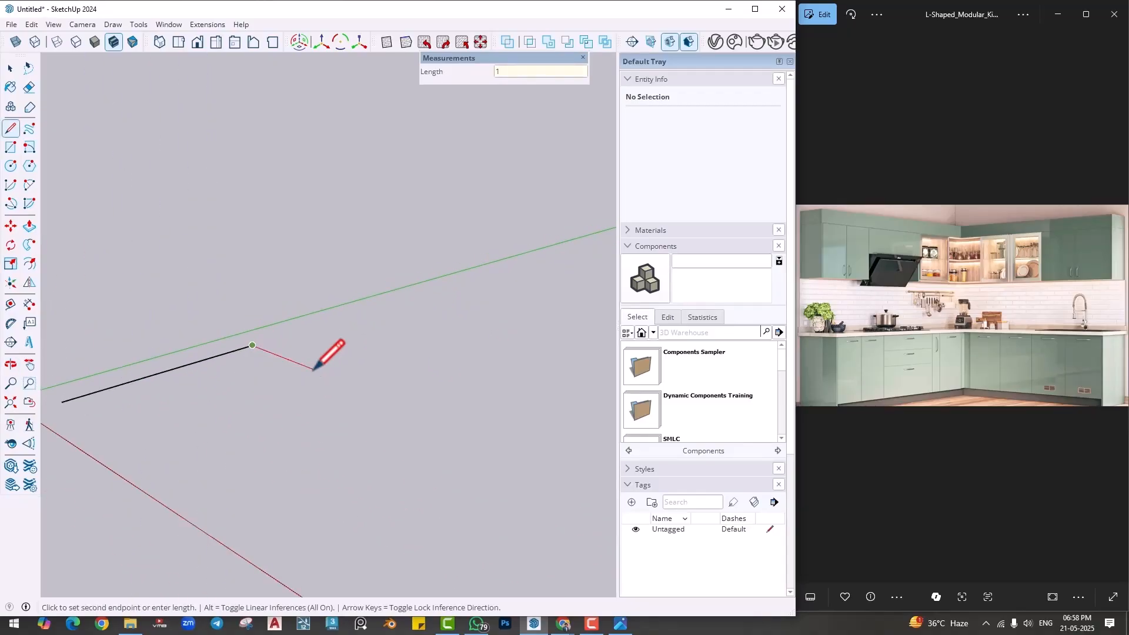
type("5'")
key("Return")
scroll(313, 371, "down", 3)
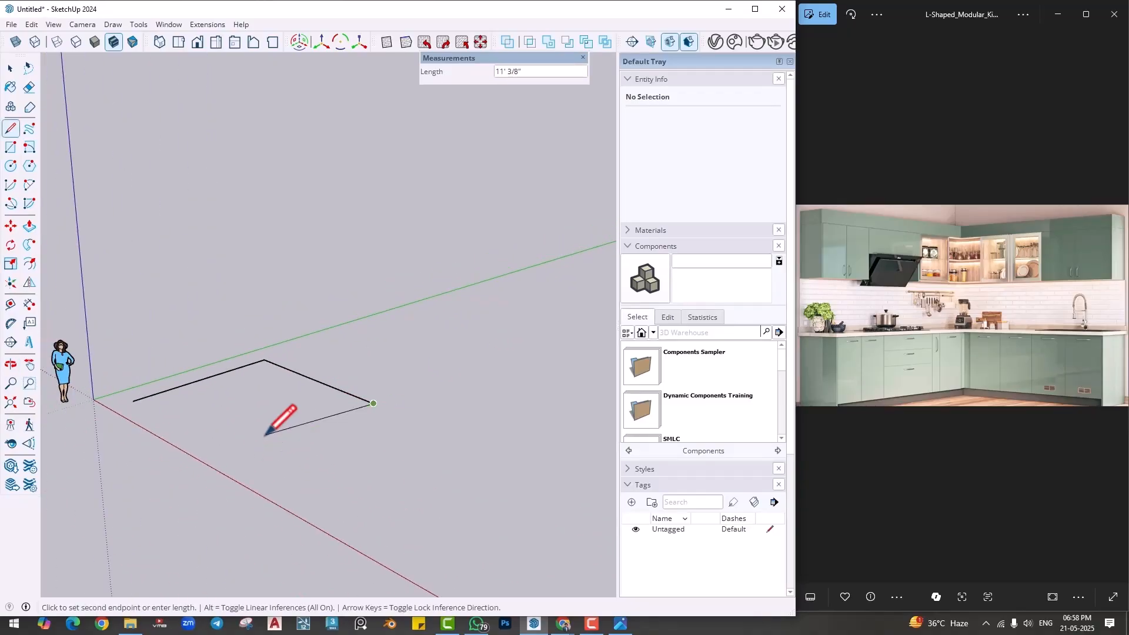
type("1")
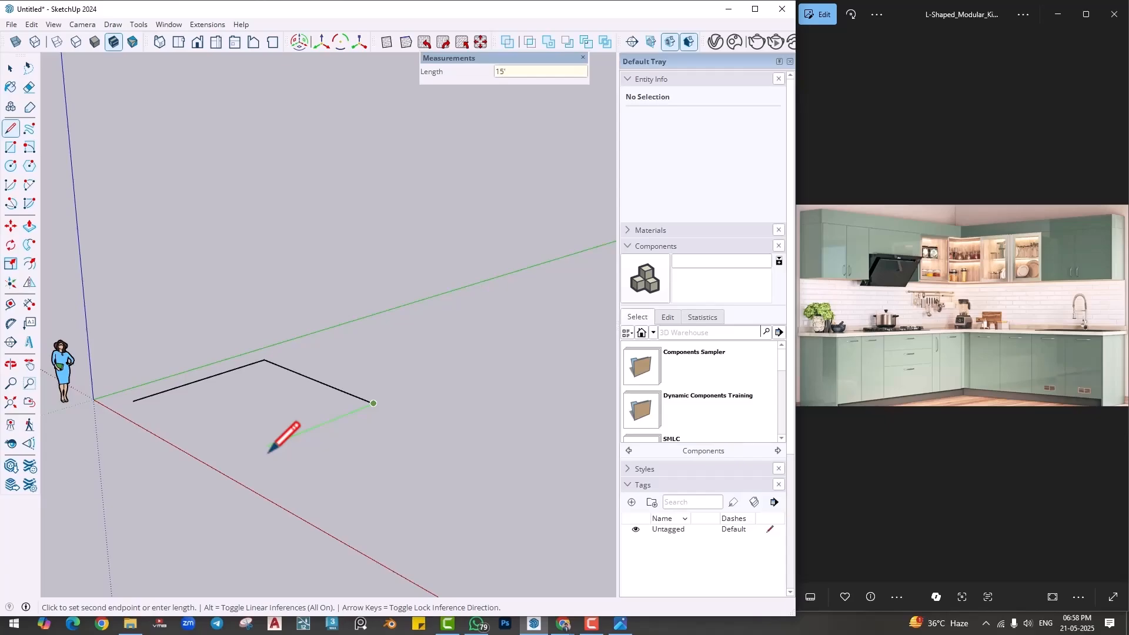
type("5'")
key("Return")
left_click(134, 402)
- Push/Pull the square floor face up 4" to form a slab
mouse_move(221, 395)
middle_mouse_down()
mouse_move(274, 444)
mouse_move(333, 448)
middle_mouse_up()
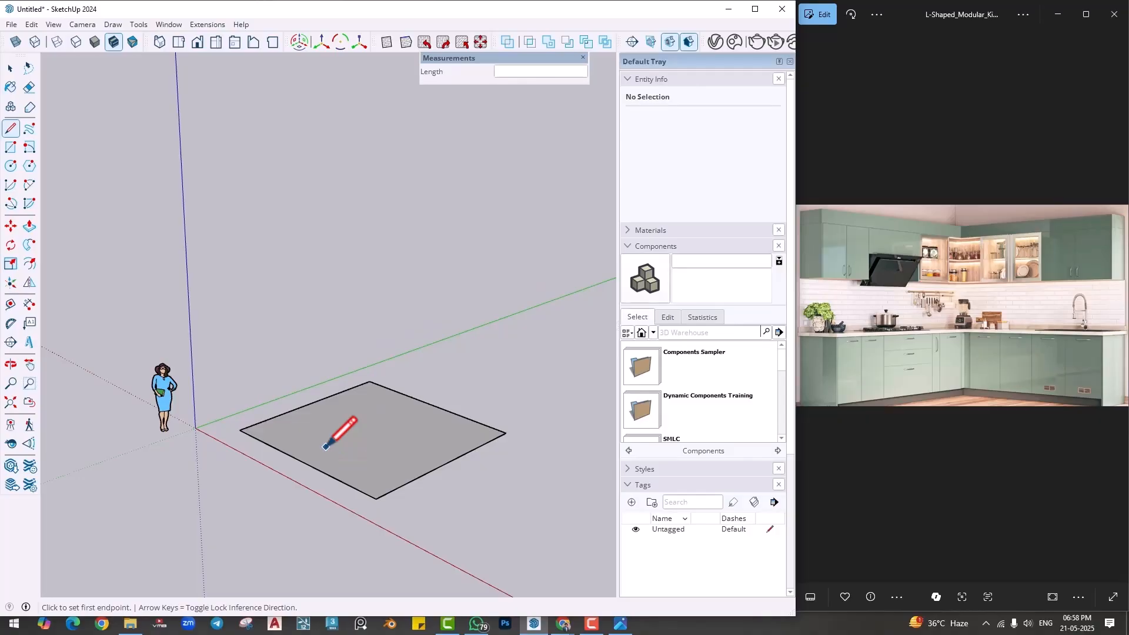
key("p")
left_click(368, 465)
left_click(374, 454)
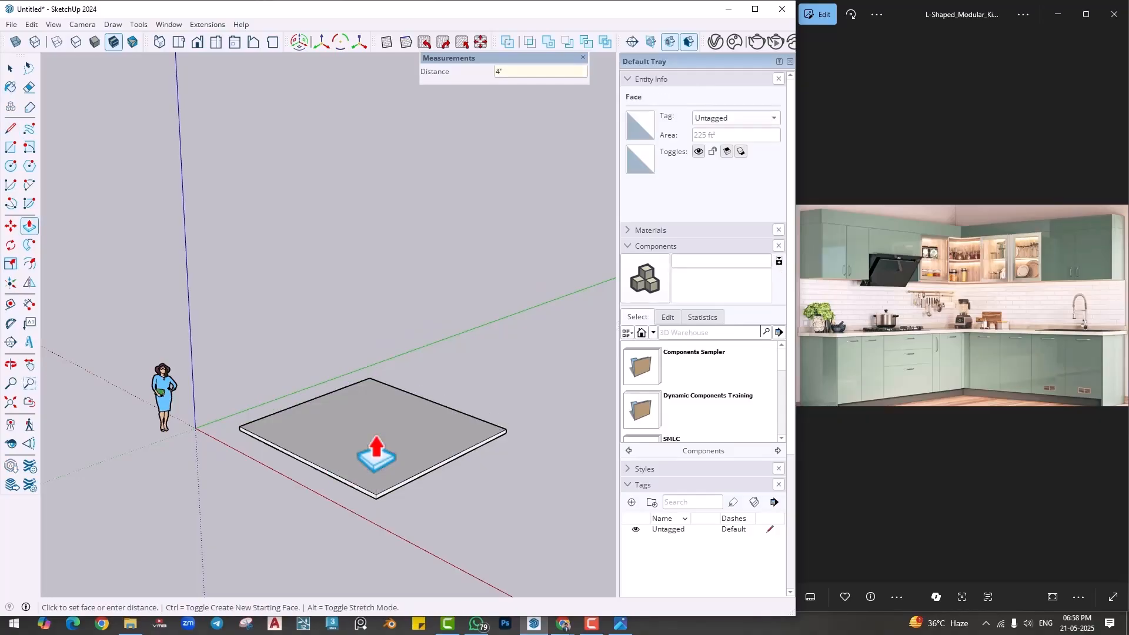
- Select the entire floor slab, make it a group and clear the selection
key("space")
right_click(375, 434)
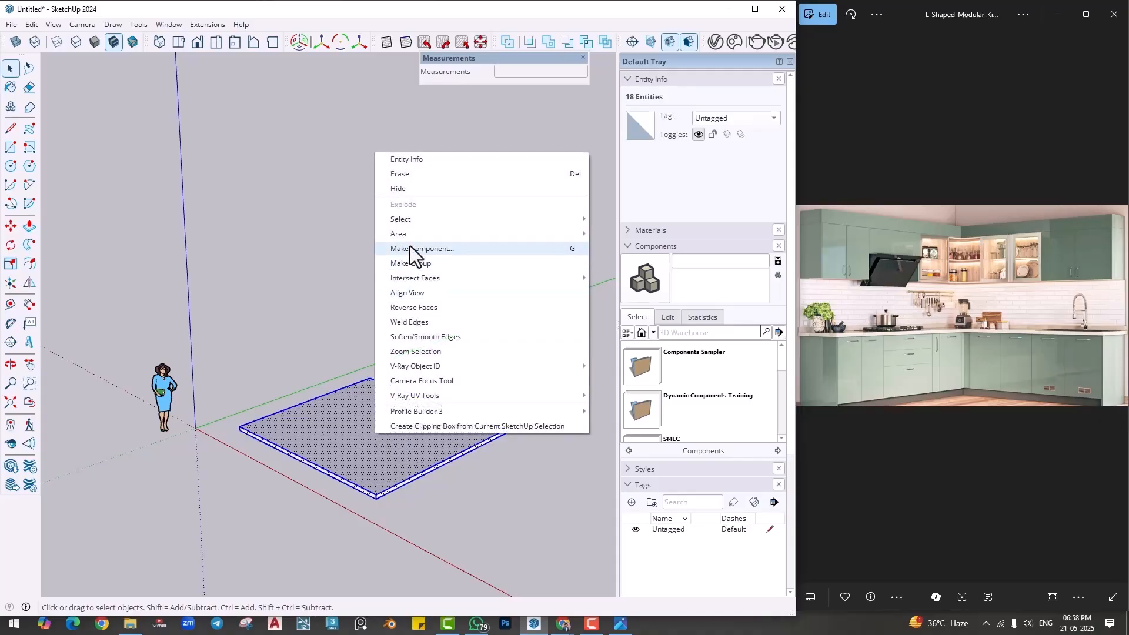
left_click(411, 261)
left_click(322, 289)
scroll(399, 507, "up", 3)
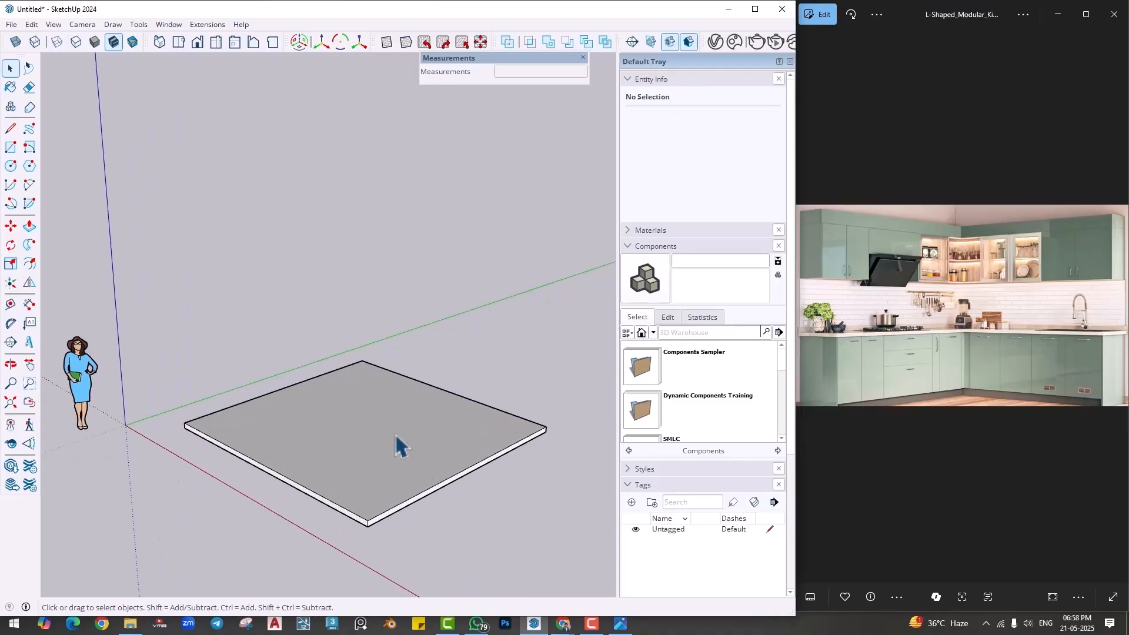
middle_click_drag(396, 447, 279, 471)
scroll(248, 447, "up", 2)
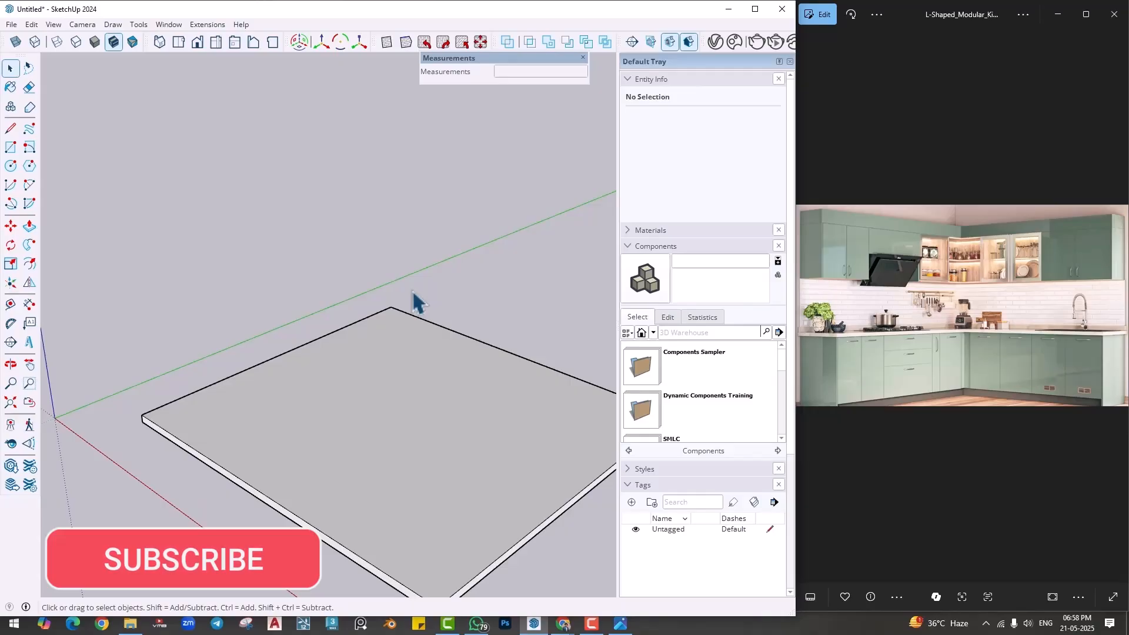
scroll(360, 382, "down", 4)
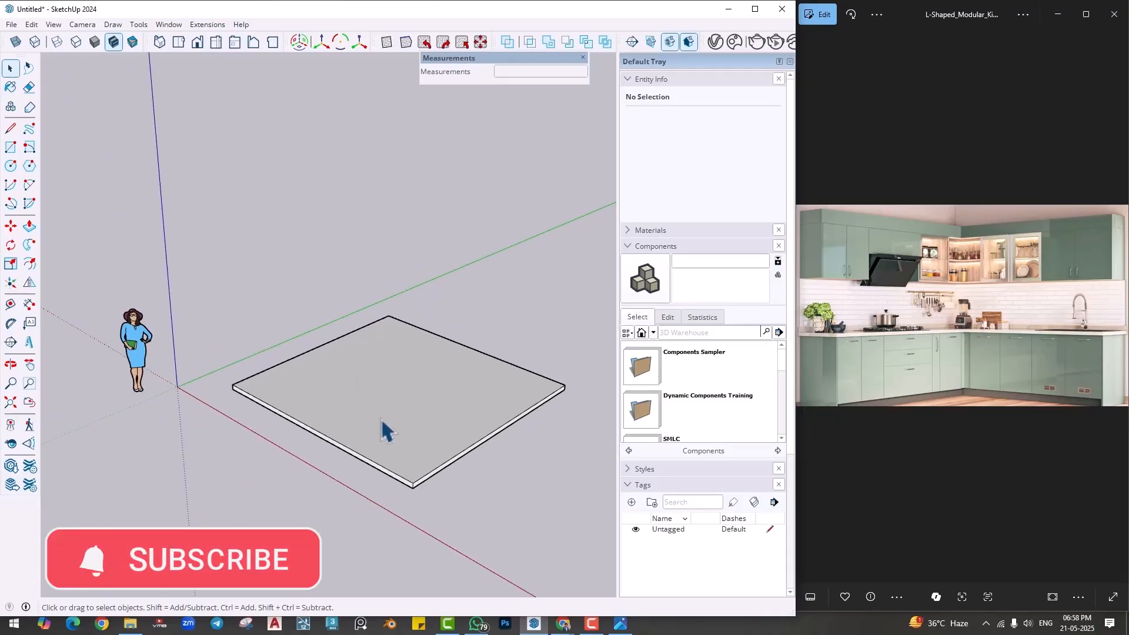
middle_click_drag(395, 439, 385, 403)
middle_click_drag(379, 257, 388, 449)
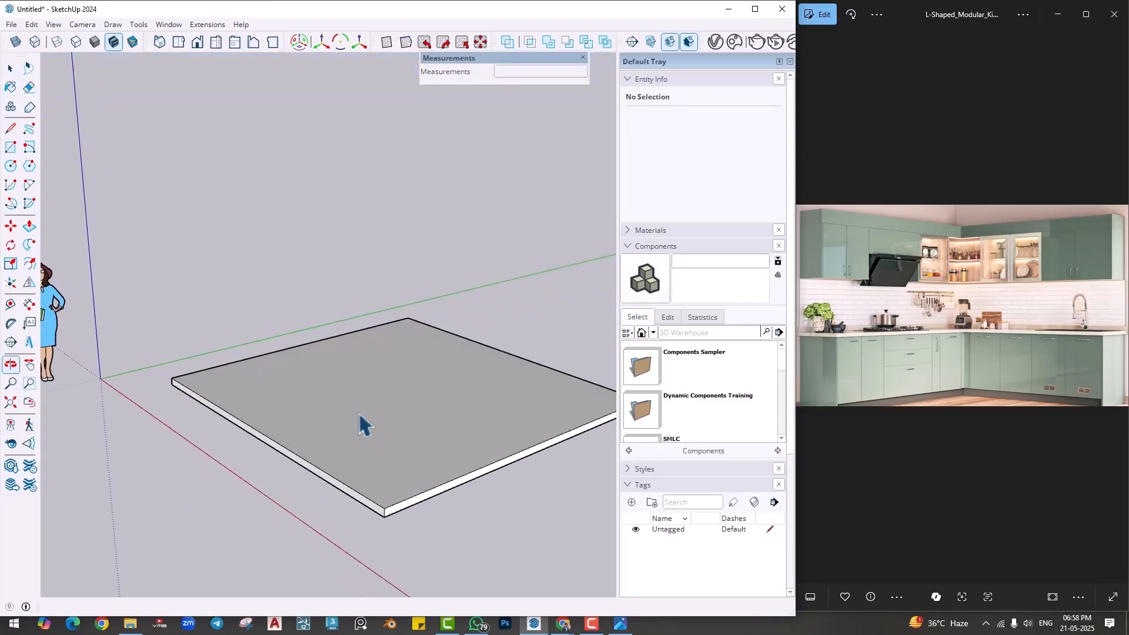
left_click(341, 412)
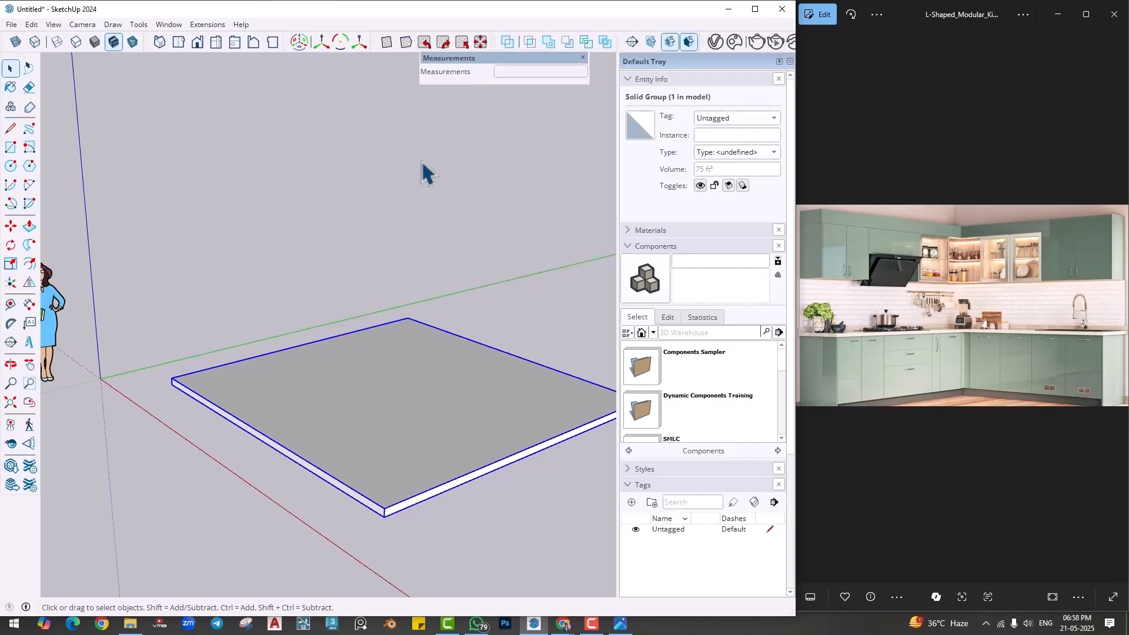
middle_click_drag(383, 295, 304, 456)
scroll(240, 434, "up", 4)
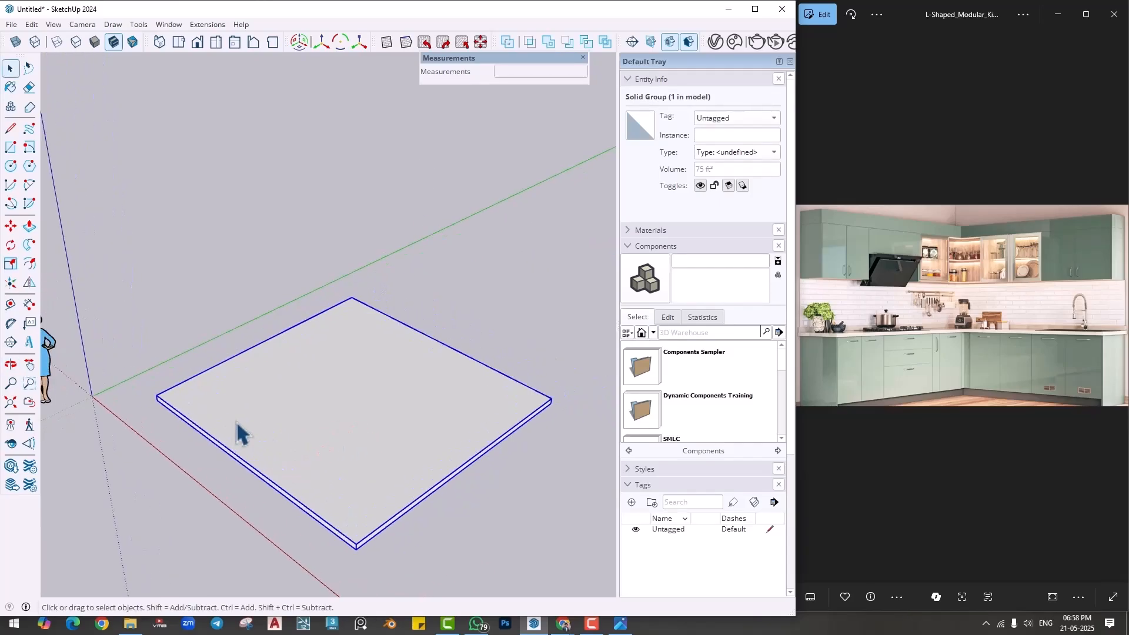
- Use the Tape Measure to place guides 4" inside the two back edges of the floor slab
left_click(10, 304)
left_click(217, 354)
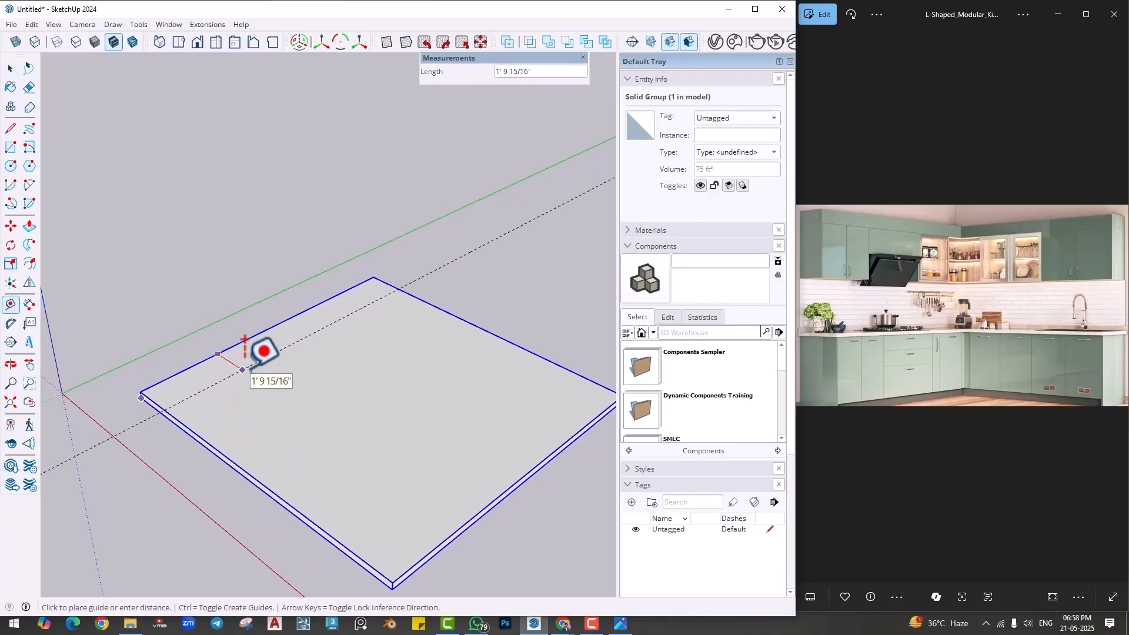
type("4")
key("Return")
left_click(442, 310)
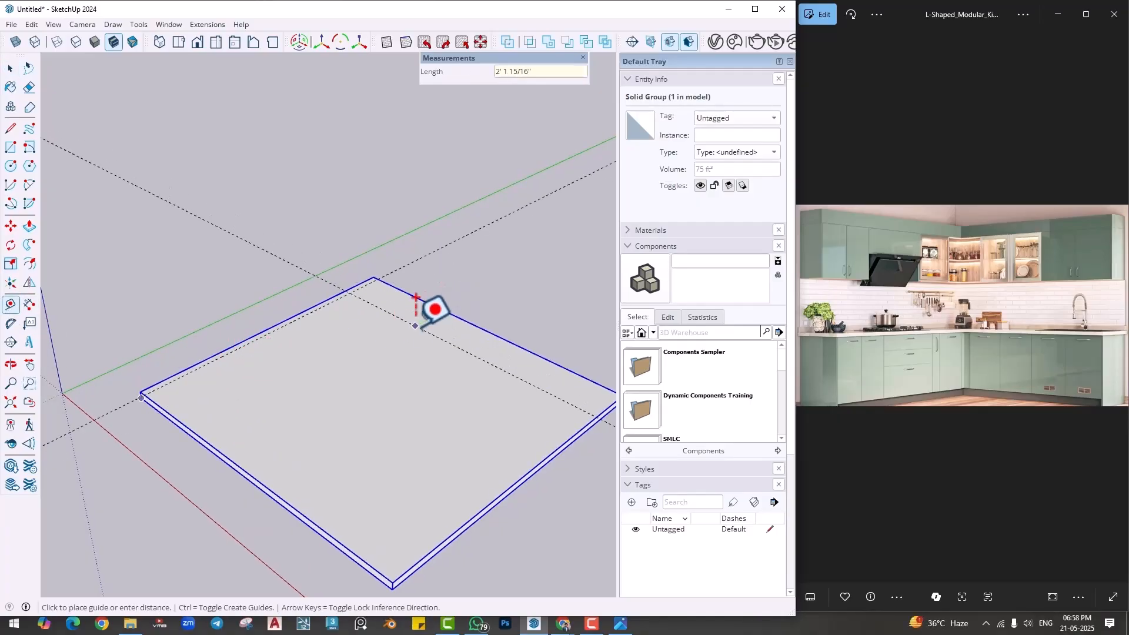
type("4")
key("Return")
- Draw 4" wide rectangles along the slab's two back edges and erase the dividing edge to form one L-shaped wall face
key("r")
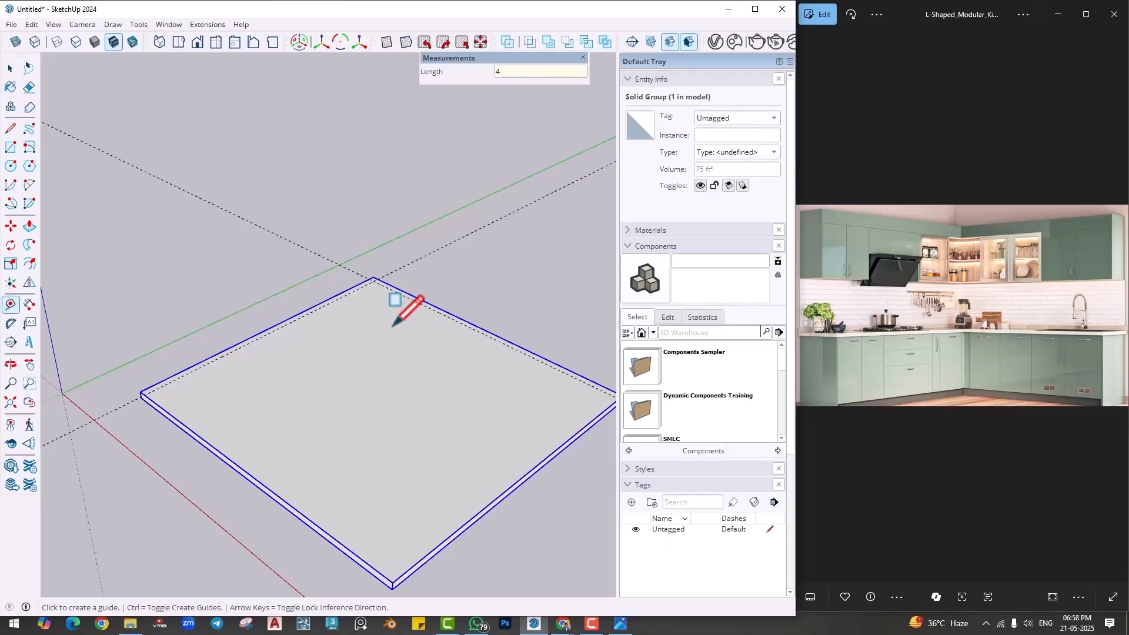
scroll(76, 347, "up", 2)
left_click(166, 403)
scroll(470, 254, "up", 2)
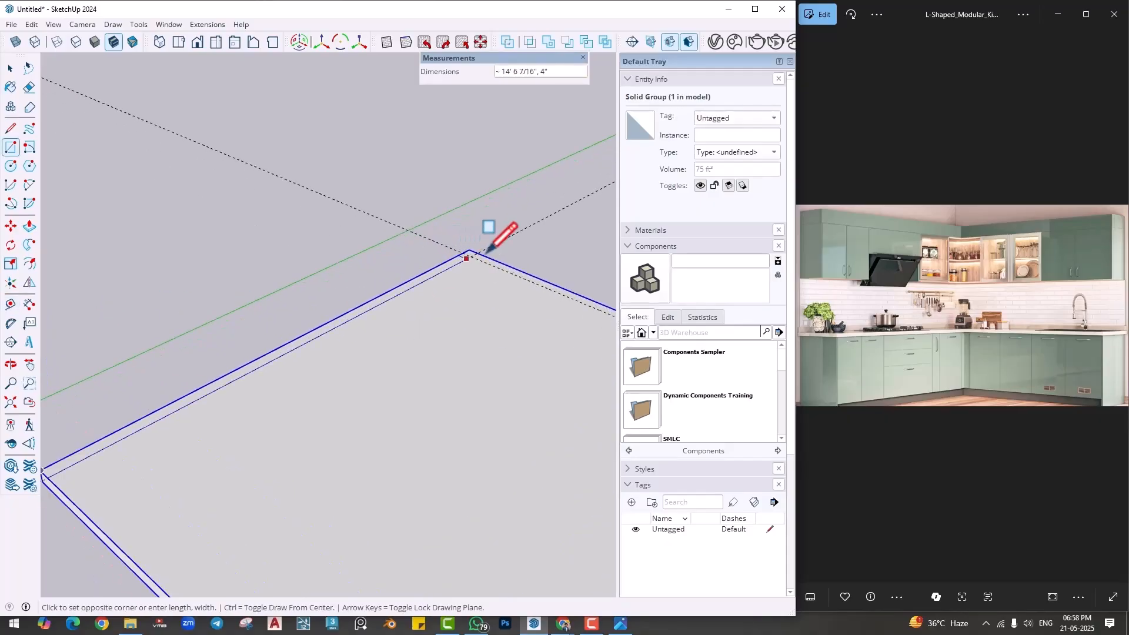
type("4,15'")
key("Return")
left_click(478, 253)
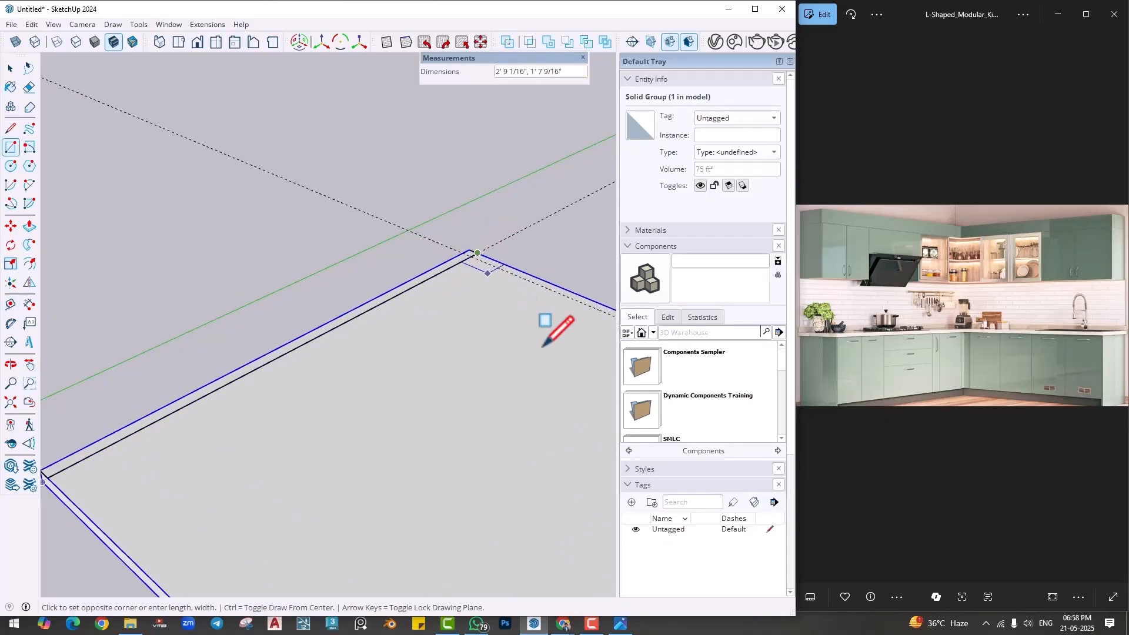
mouse_move(550, 327)
middle_mouse_down()
mouse_move(240, 285)
mouse_move(560, 327)
middle_mouse_up()
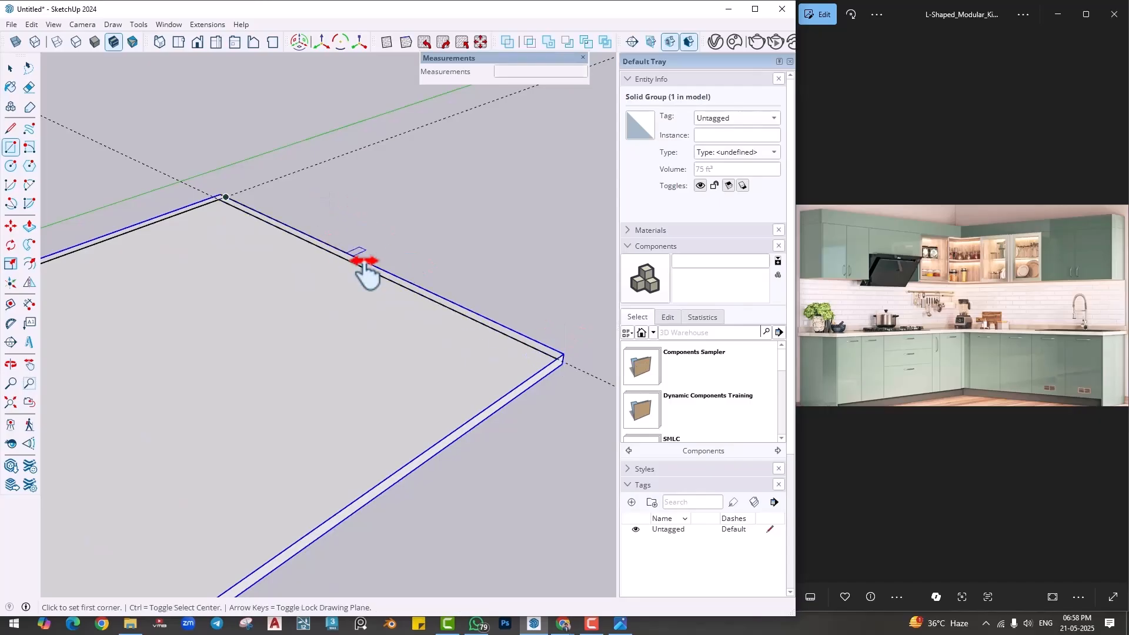
key("e")
scroll(318, 271, "up", 3)
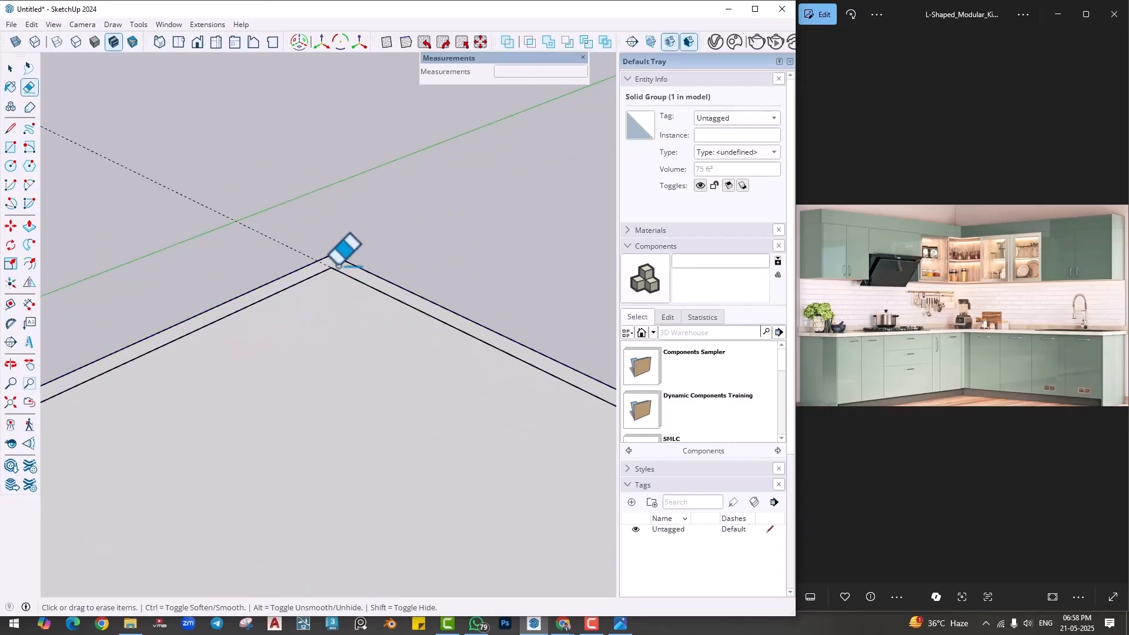
- Push/Pull the L-shaped wall face up from the slab to room height
key("p")
left_click(352, 269)
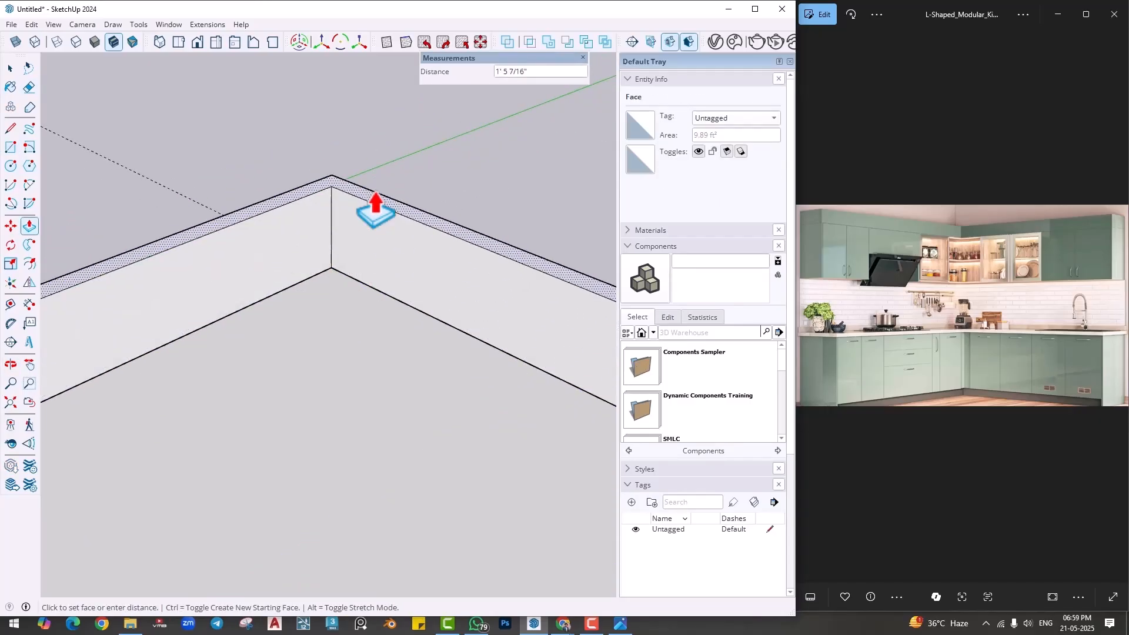
key("Return")
scroll(418, 239, "down", 6)
middle_click_drag(418, 240, 432, 188)
- Select all of the connected wall geometry, make it a group and clear the selection
key("space")
triple_click(427, 179)
right_click(428, 179)
left_click(455, 287)
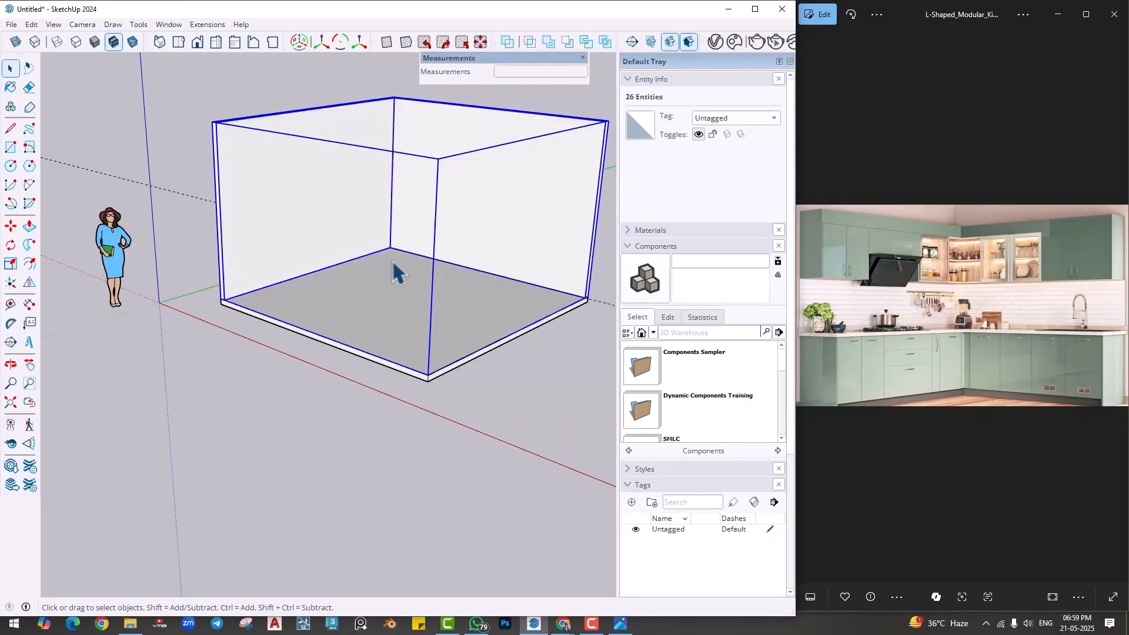
middle_click_drag(374, 241, 381, 164)
middle_click_drag(381, 163, 366, 258, "shift")
left_click(341, 469)
middle_click_drag(387, 358, 388, 382)
- Add three tags named Floor, Wall 1 and Roof
left_click(653, 247)
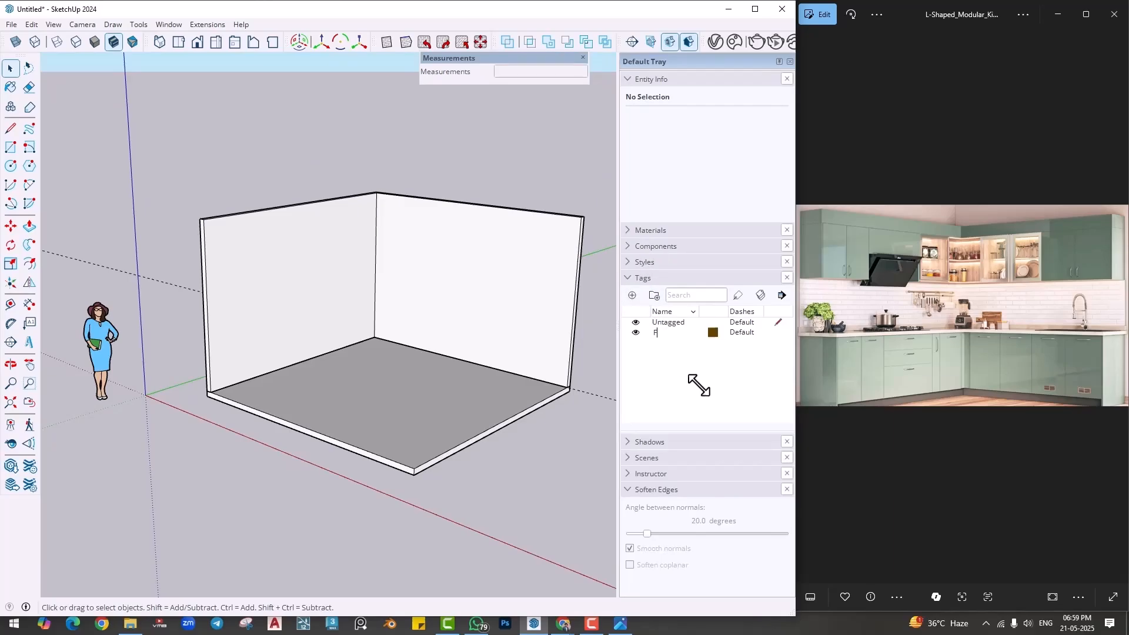
left_click(632, 295)
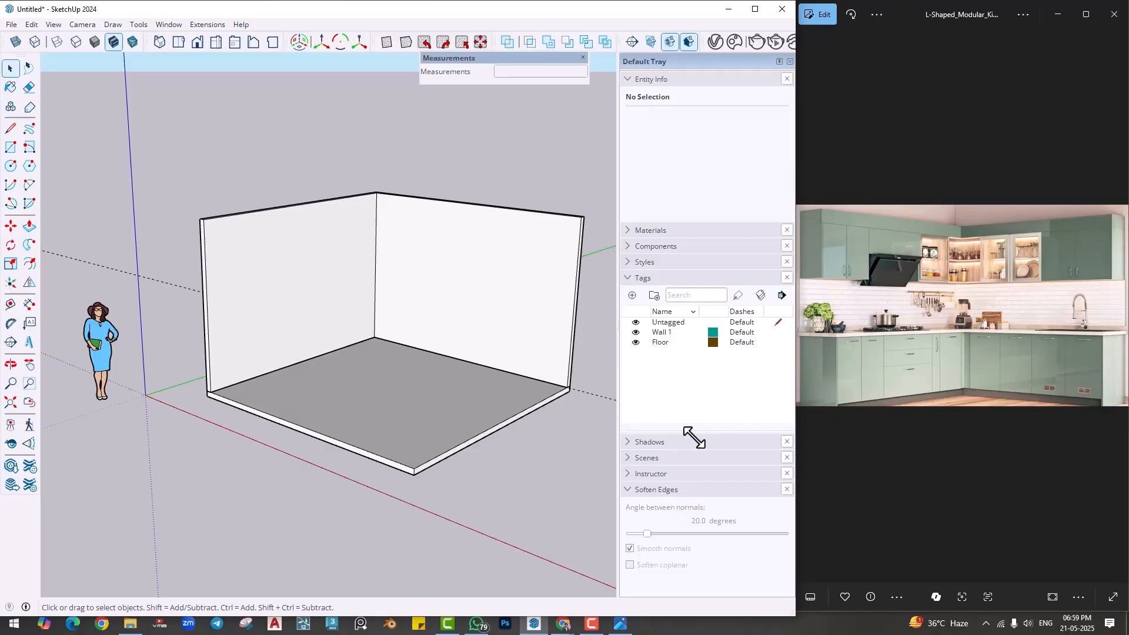
left_click(633, 296)
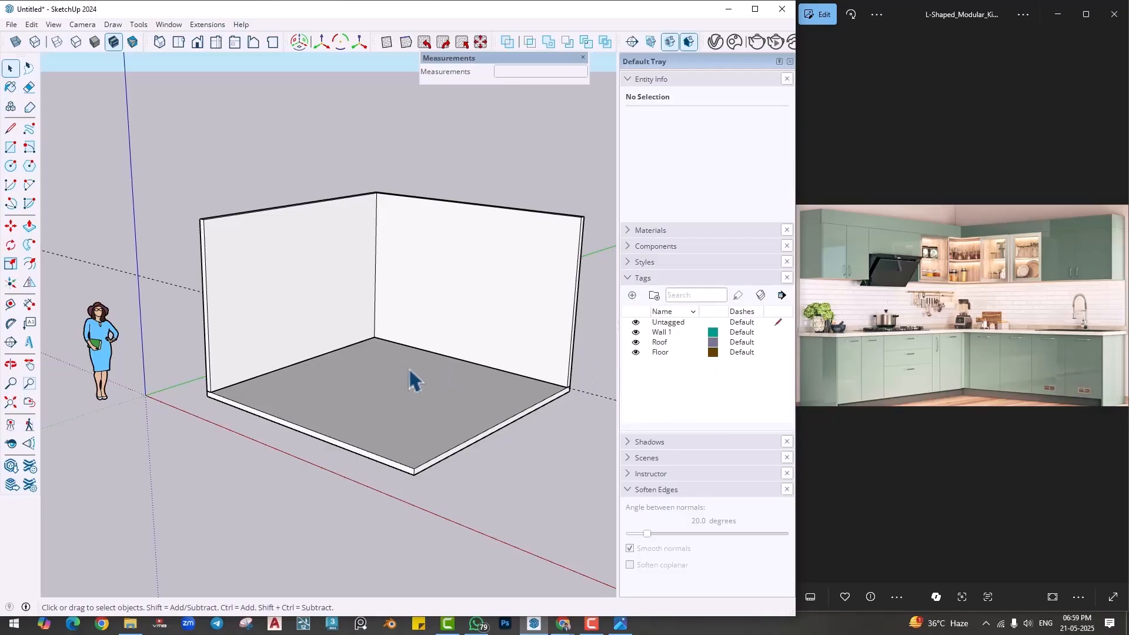
- Assign the floor slab group to the Floor tag
middle_click_drag(410, 371, 500, 481)
scroll(426, 334, "up", 1)
middle_click_drag(426, 334, 538, 418)
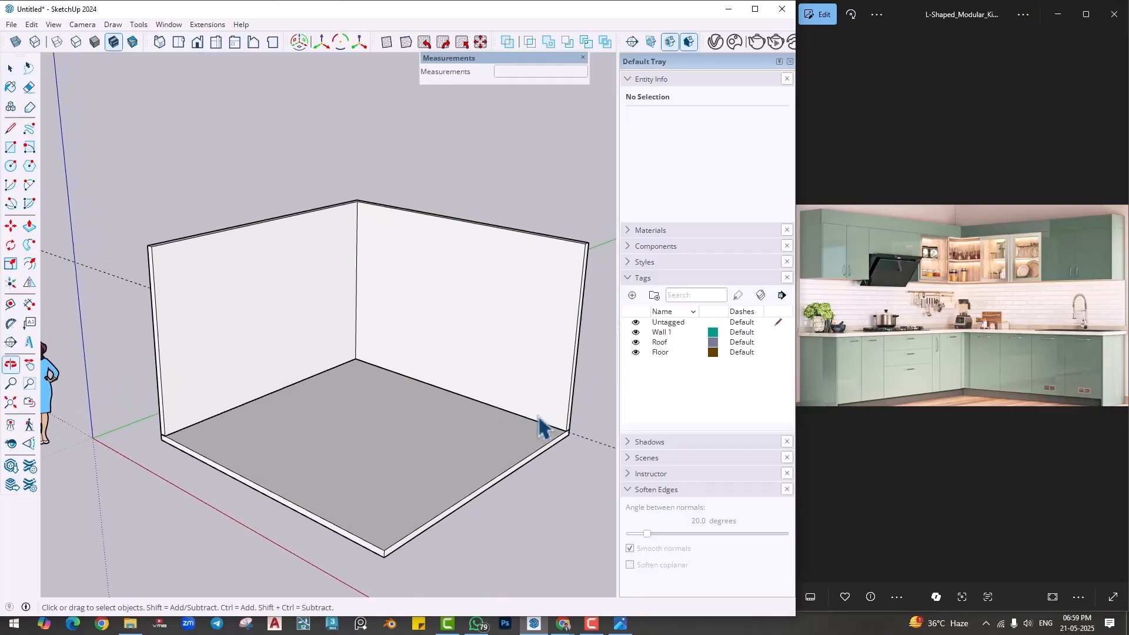
key("space")
left_click(463, 447)
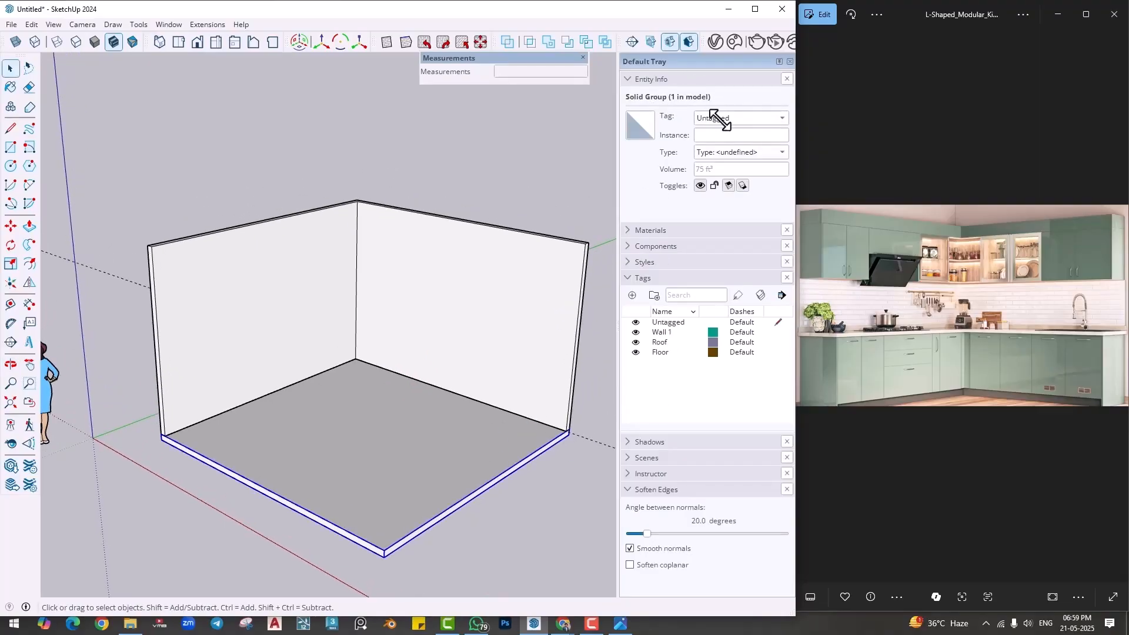
left_click(720, 119)
left_click(708, 133)
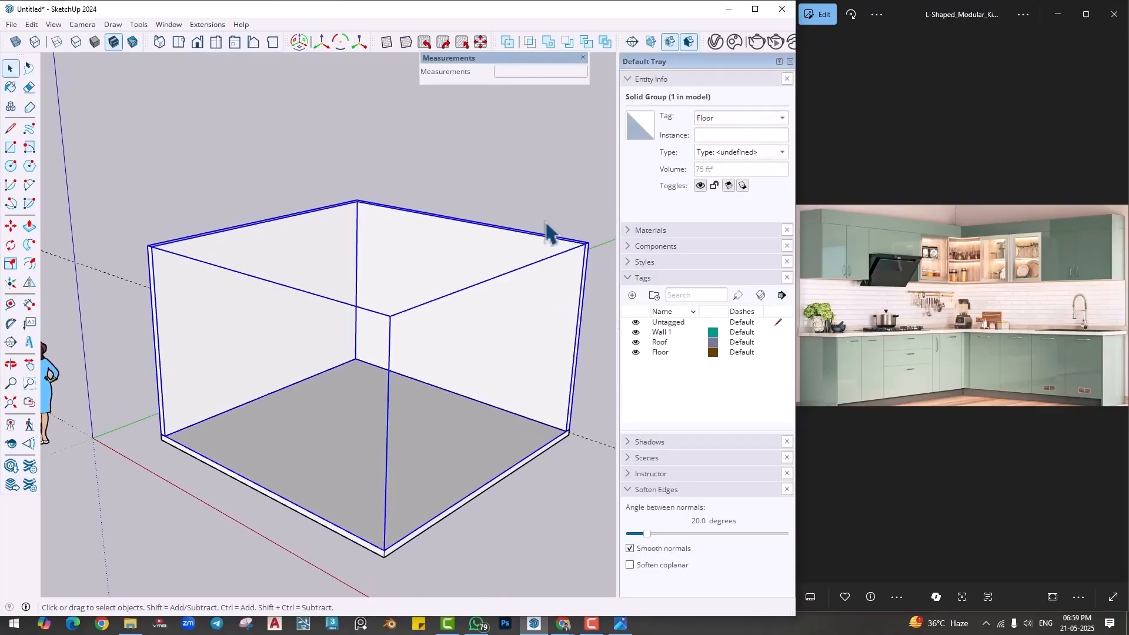
- Assign the L-shaped wall group to the Wall 1 tag and clear the selection
left_click(742, 118)
left_click(726, 152)
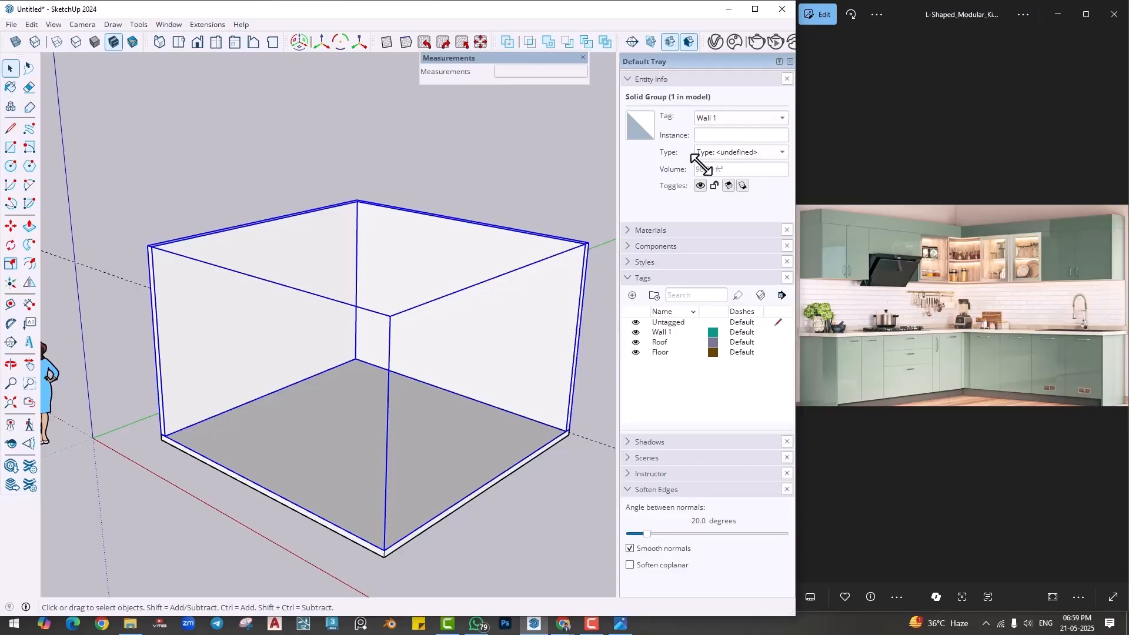
left_click(388, 491)
key("m")
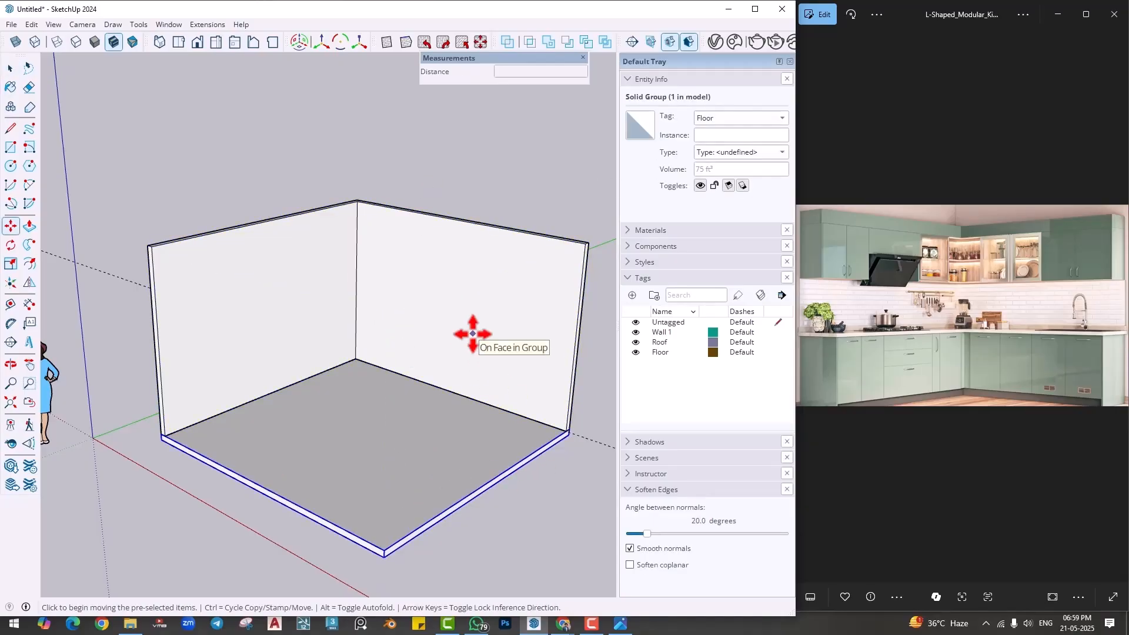
key("space")
left_click(480, 185)
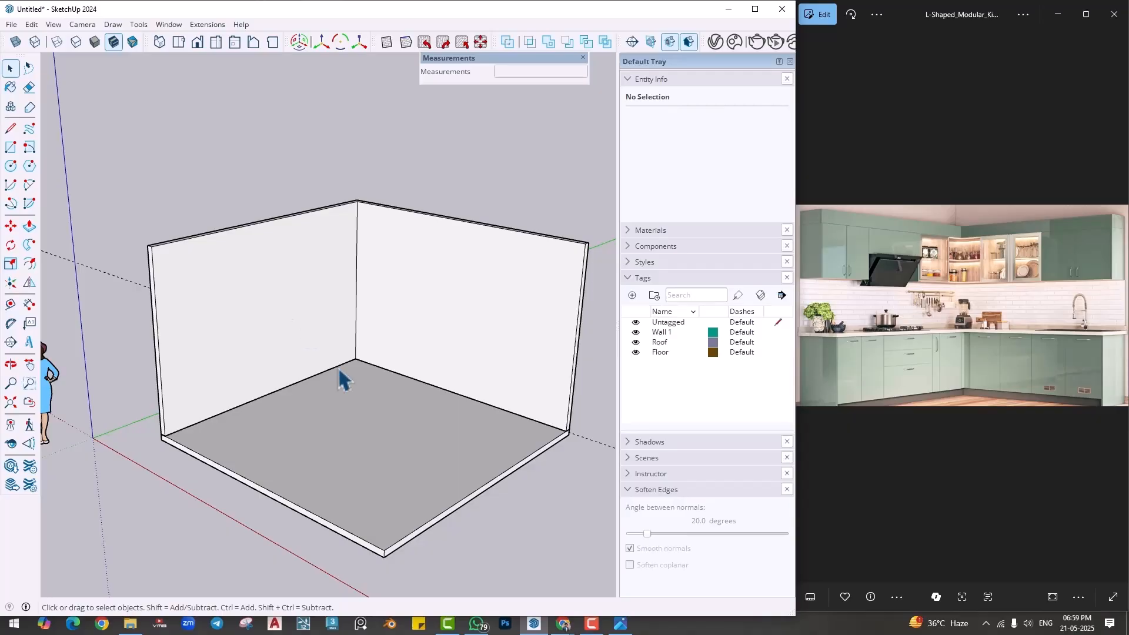
- Use the Tape Measure to place guides on the floor 2' out from the base of both walls
scroll(416, 386, "up", 6)
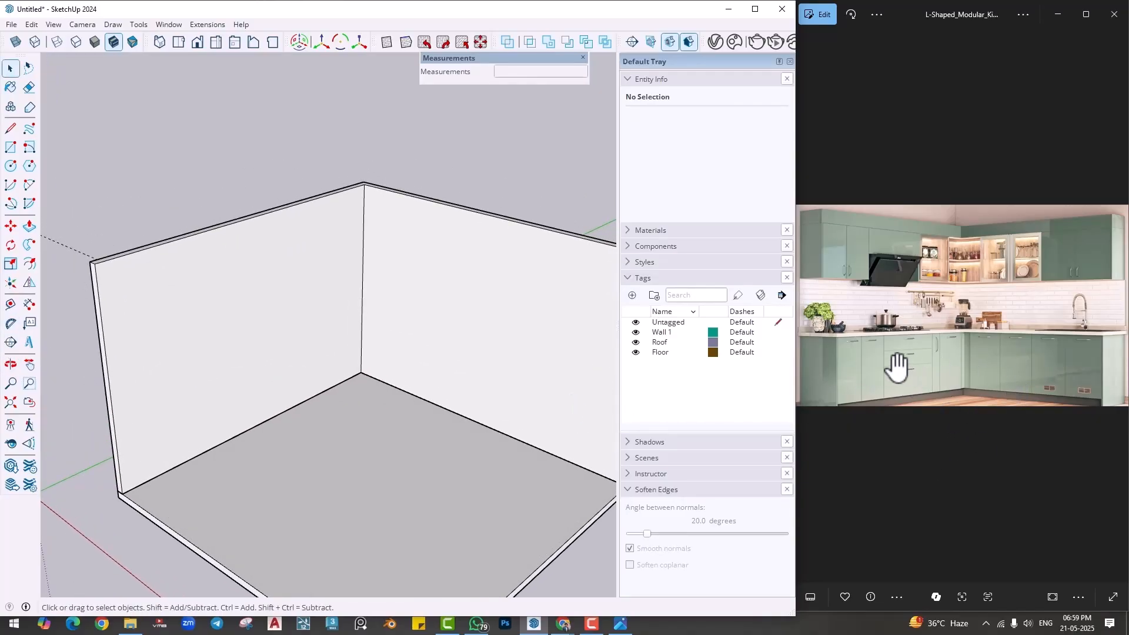
left_click(10, 304)
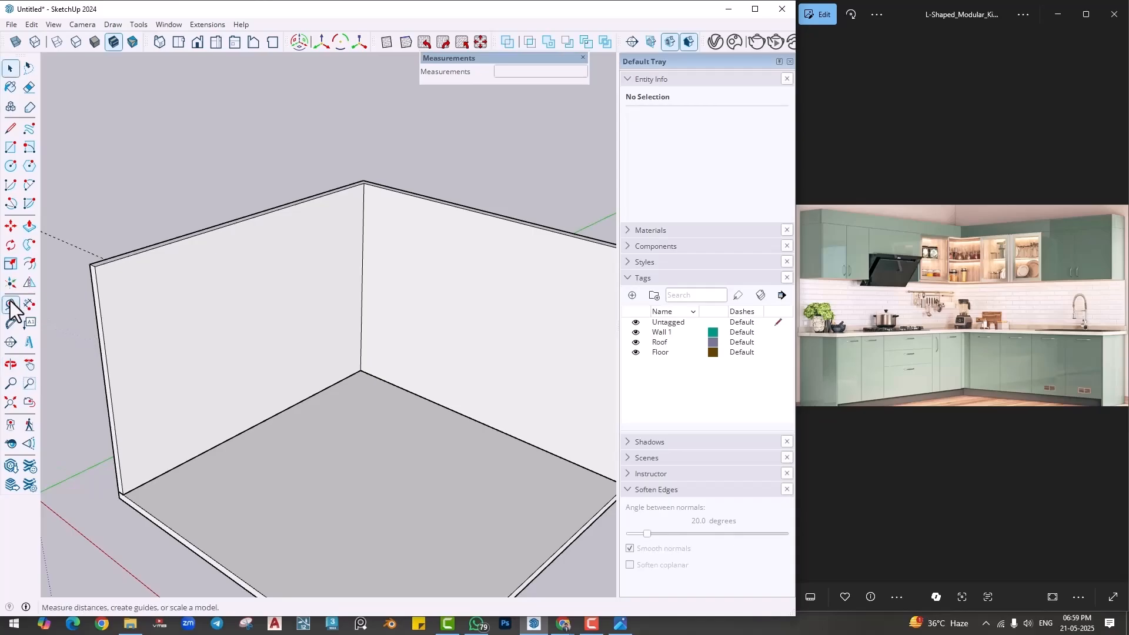
scroll(450, 391, "up", 2)
left_click(435, 401)
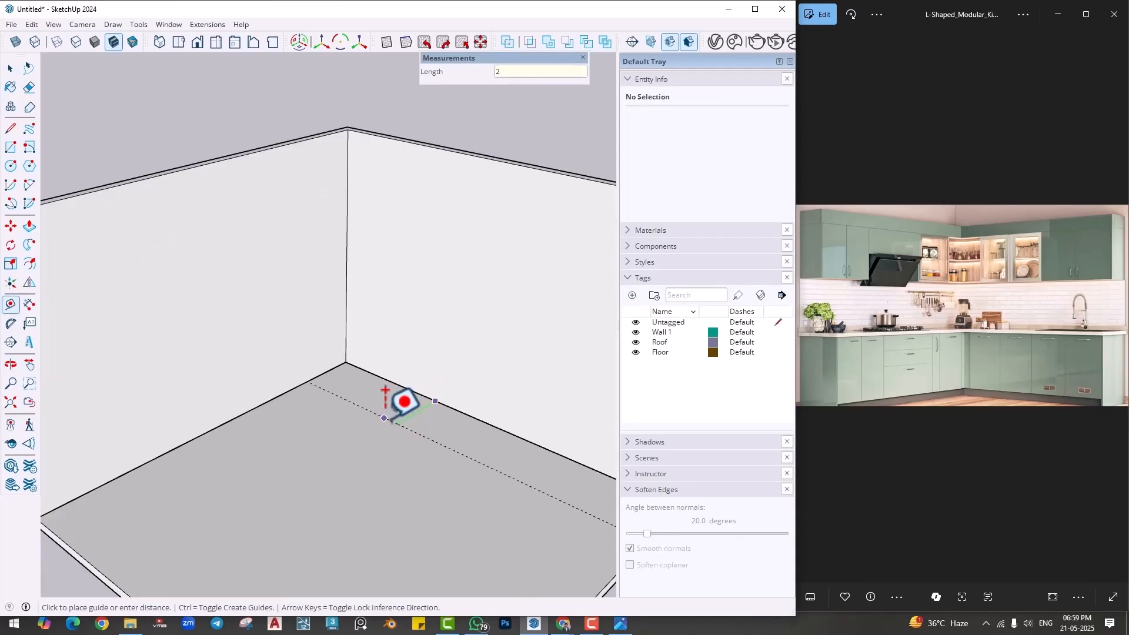
left_click(384, 418)
left_click(260, 405)
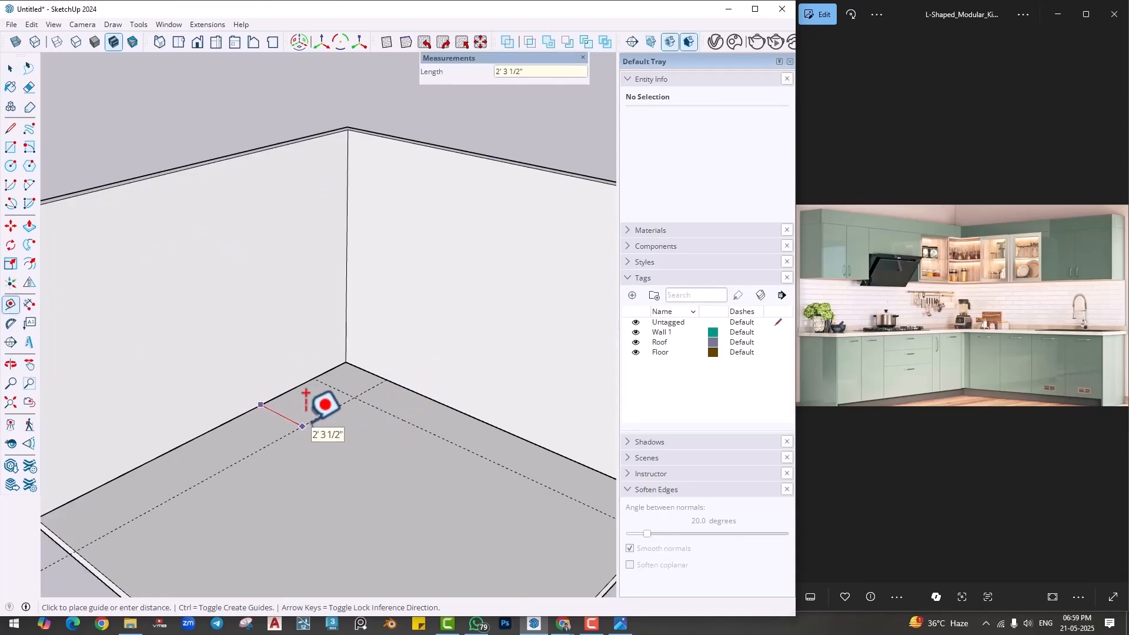
type("2'")
key("Return")
- Draw 2' deep rectangles along both walls, the left one about 8' 3" long, and erase their dividing edge to form an L-shaped cabinet footprint
key("r")
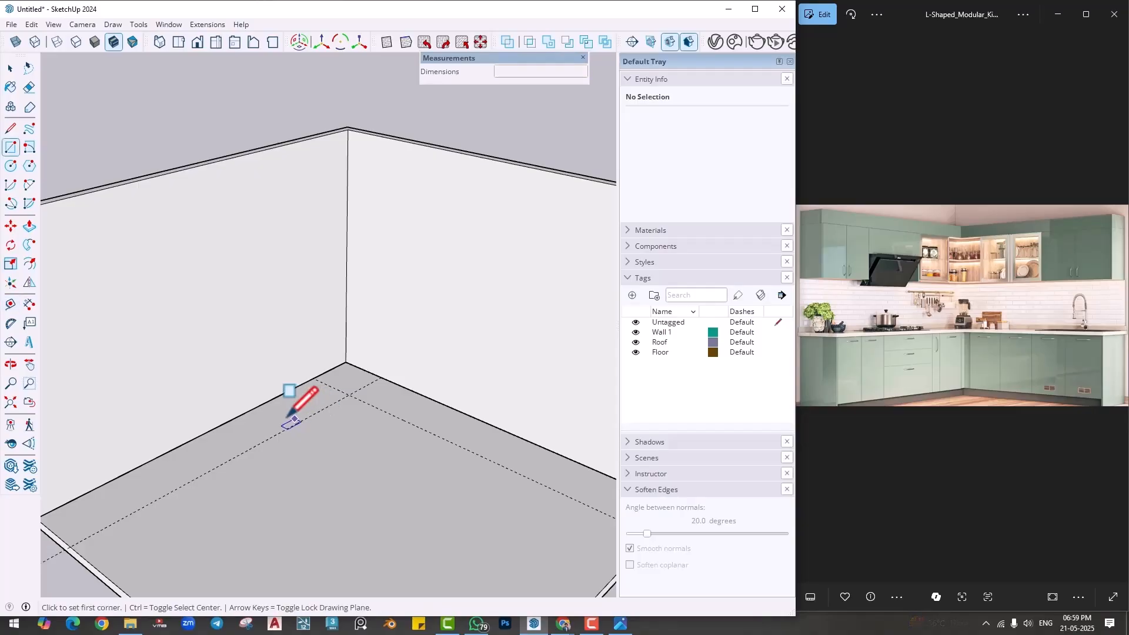
scroll(288, 415, "up", 2)
left_click(157, 447)
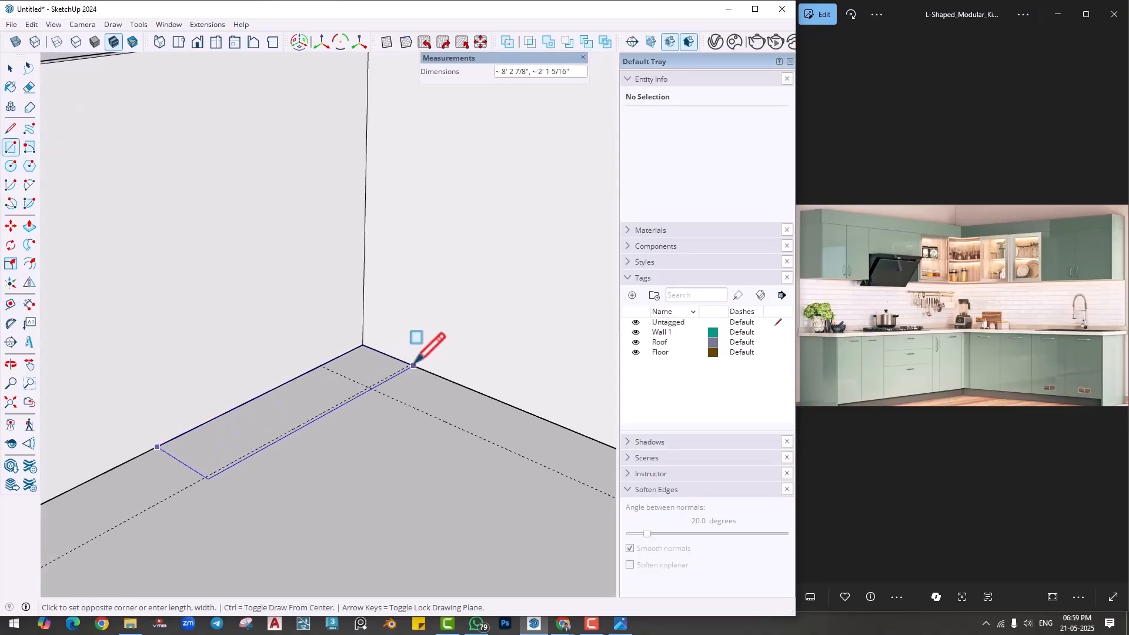
left_click(411, 364)
scroll(416, 449, "down", 2)
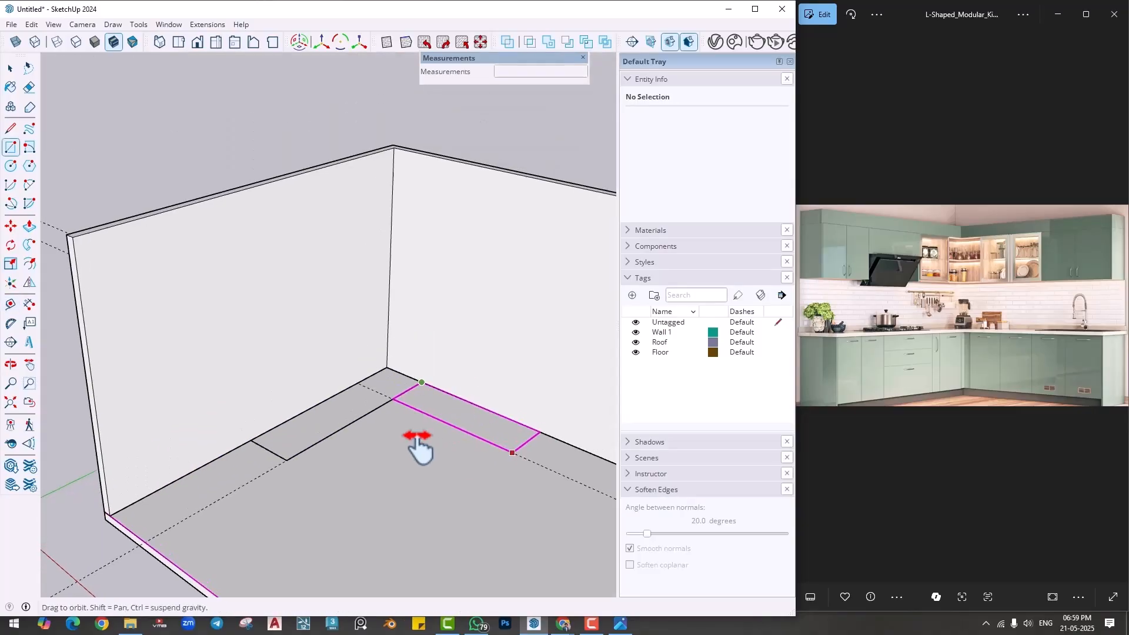
scroll(454, 435, "up", 1)
left_click(451, 457)
key("e")
scroll(335, 381, "up", 2)
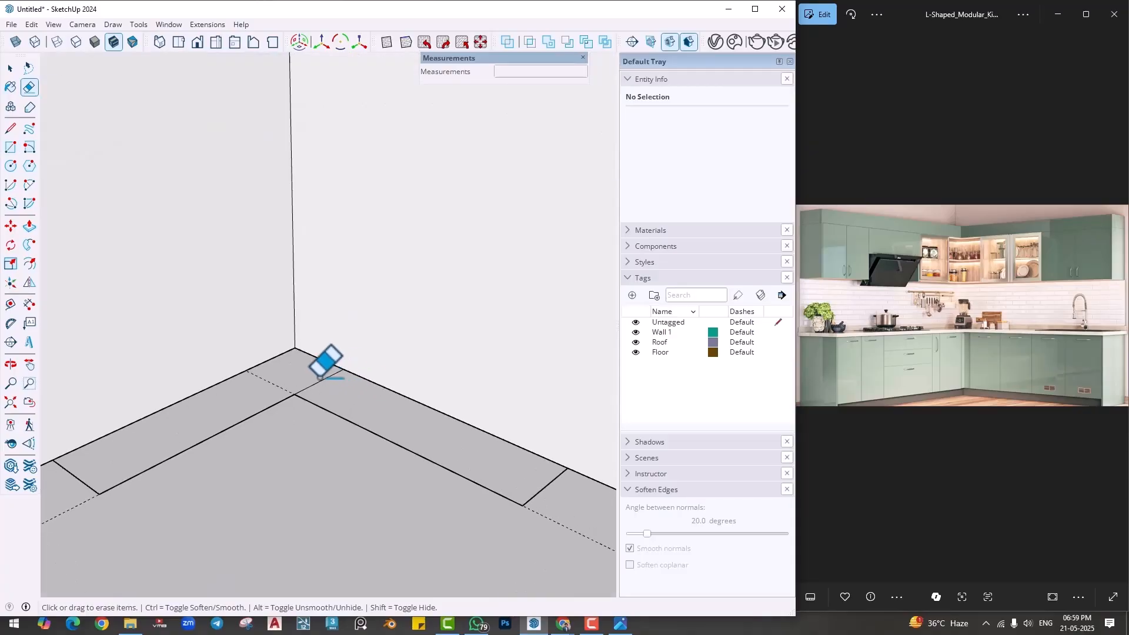
left_click(321, 381)
- Push/Pull the L-shaped cabinet footprint up 2'6"
key("p")
left_click(363, 416)
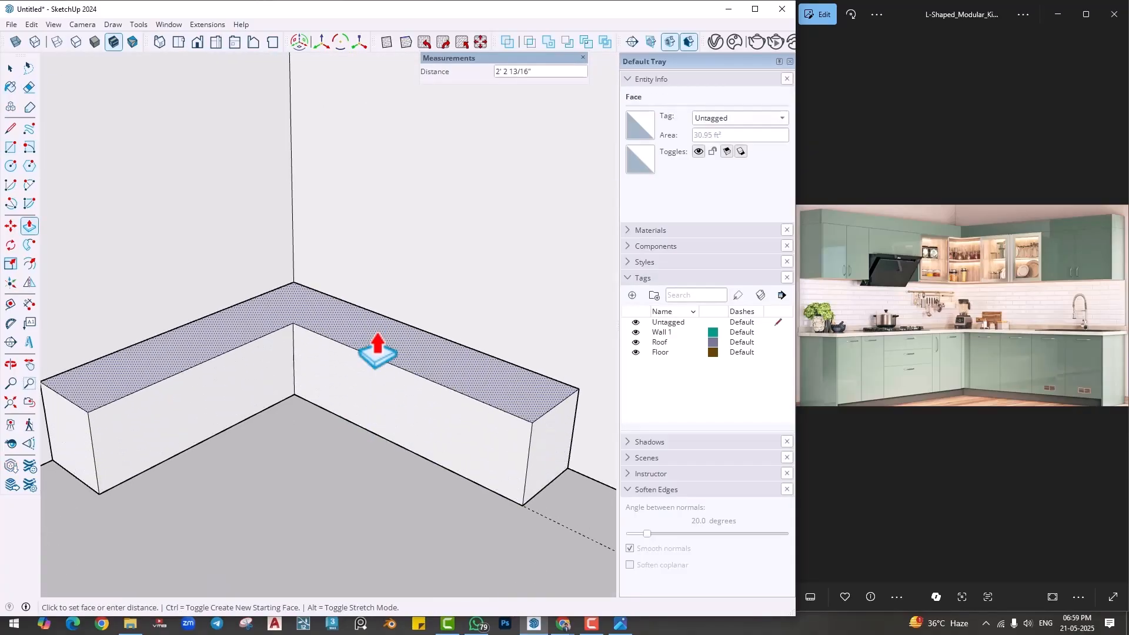
type("2'6")
key("Return")
key("space")
- Copy the two bottom front edges of the L-shaped base cabinet up 3" to outline the skirting
scroll(385, 479, "down", 2)
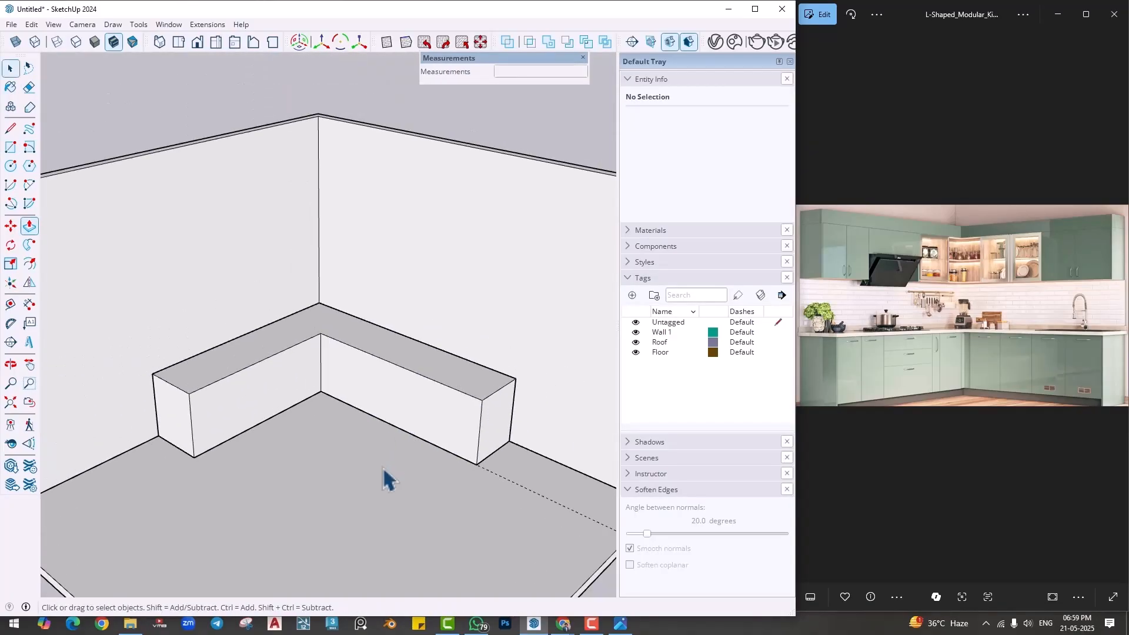
middle_click_drag(386, 478, 427, 383)
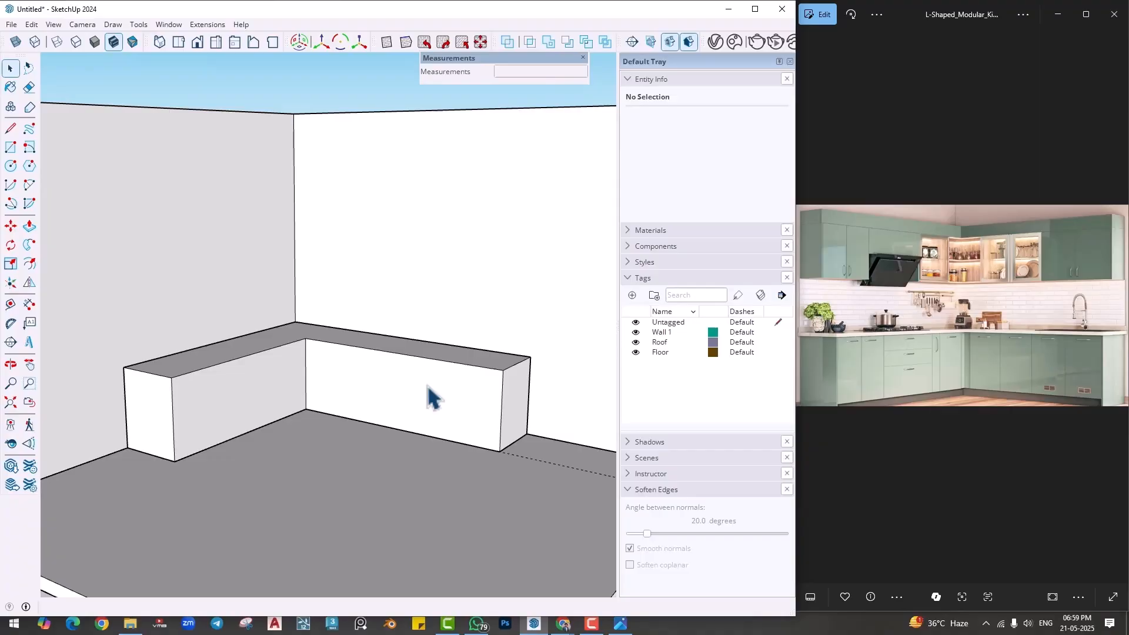
middle_click_drag(310, 361, 244, 456)
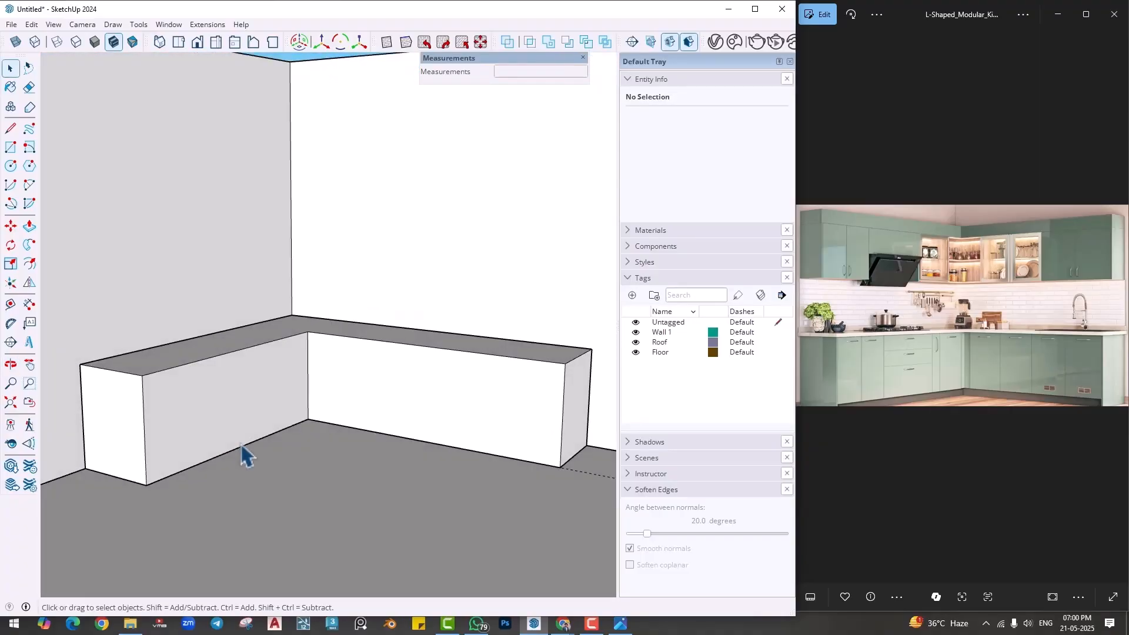
scroll(285, 451, "up", 1)
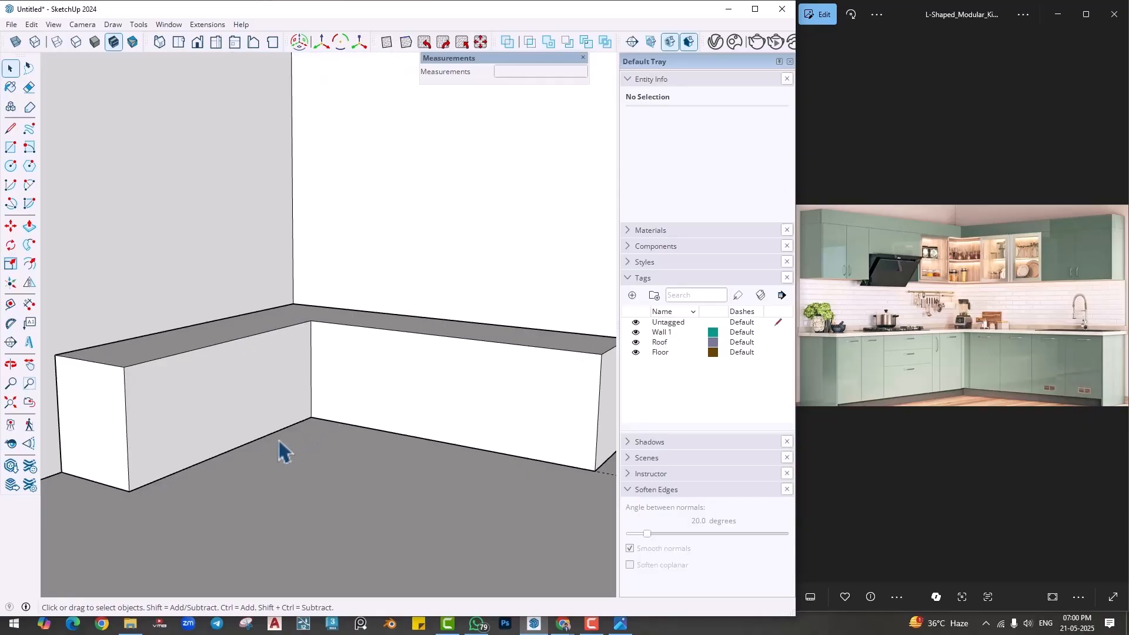
left_click(313, 441)
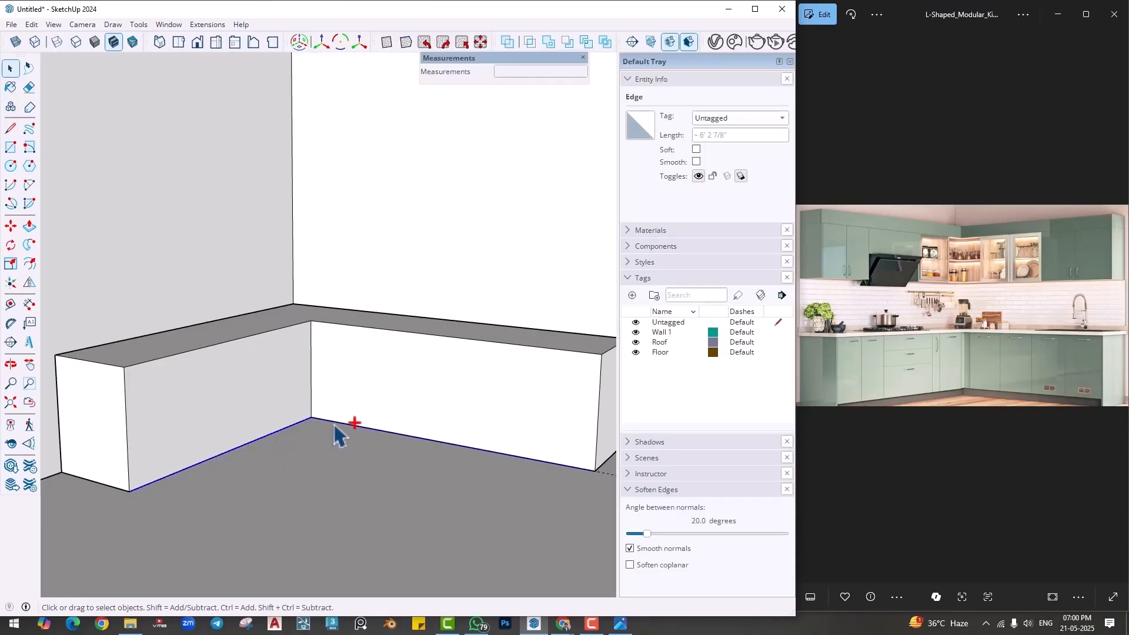
left_click(334, 425, "ctrl")
key("m")
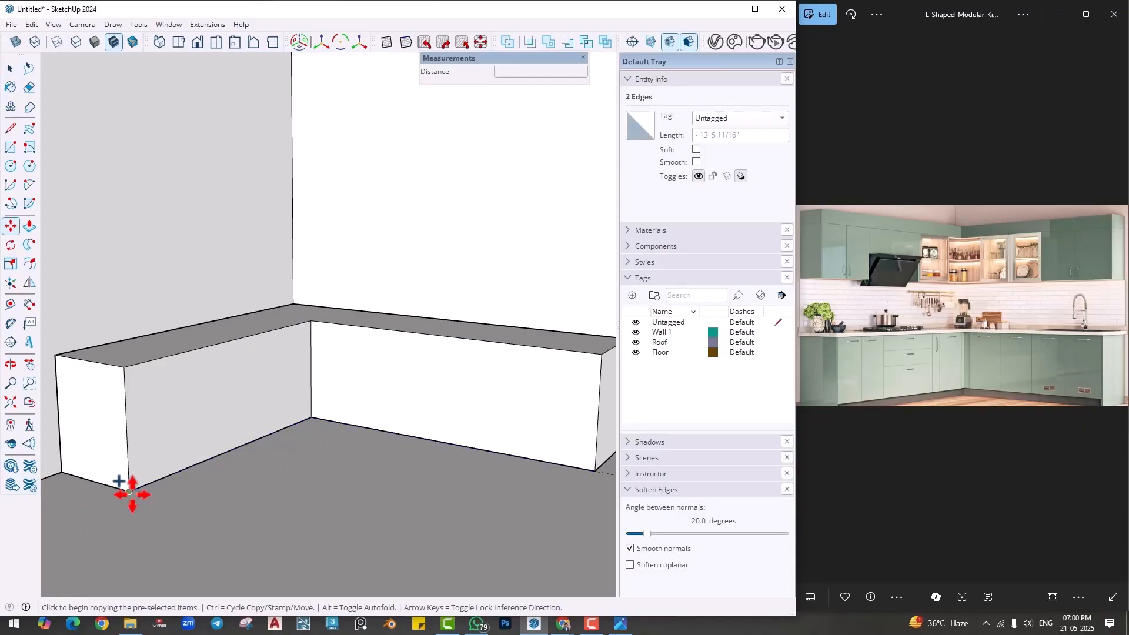
left_click(129, 492)
type("3")
key("Return")
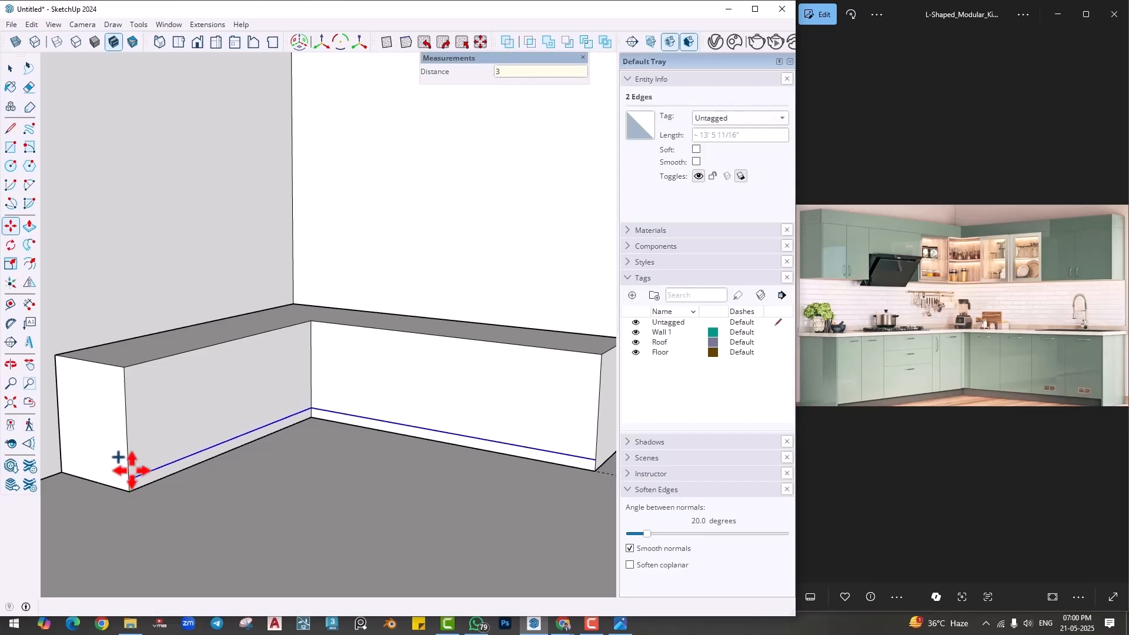
- Push/Pull the 3" skirting strips on both runs of the L-shaped base cabinet inward to recess them
key("p")
scroll(137, 503, "up", 3)
left_click(158, 477)
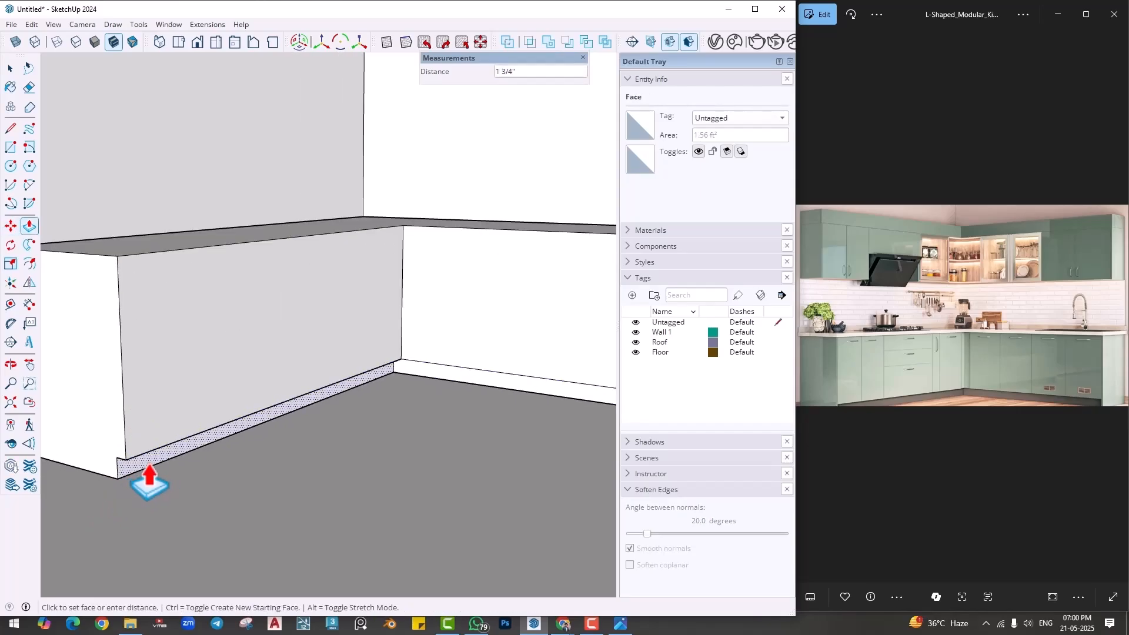
key("Return")
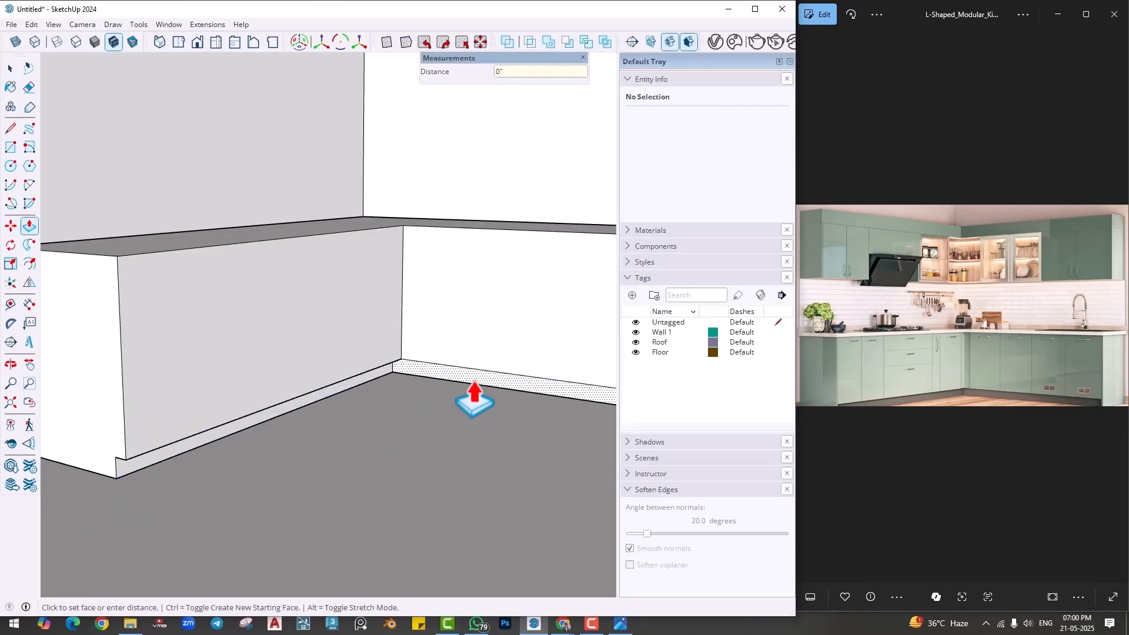
middle_click_drag(494, 404, 485, 476)
key("space")
middle_click_drag(370, 421, 310, 450, "shift")
left_click(310, 450)
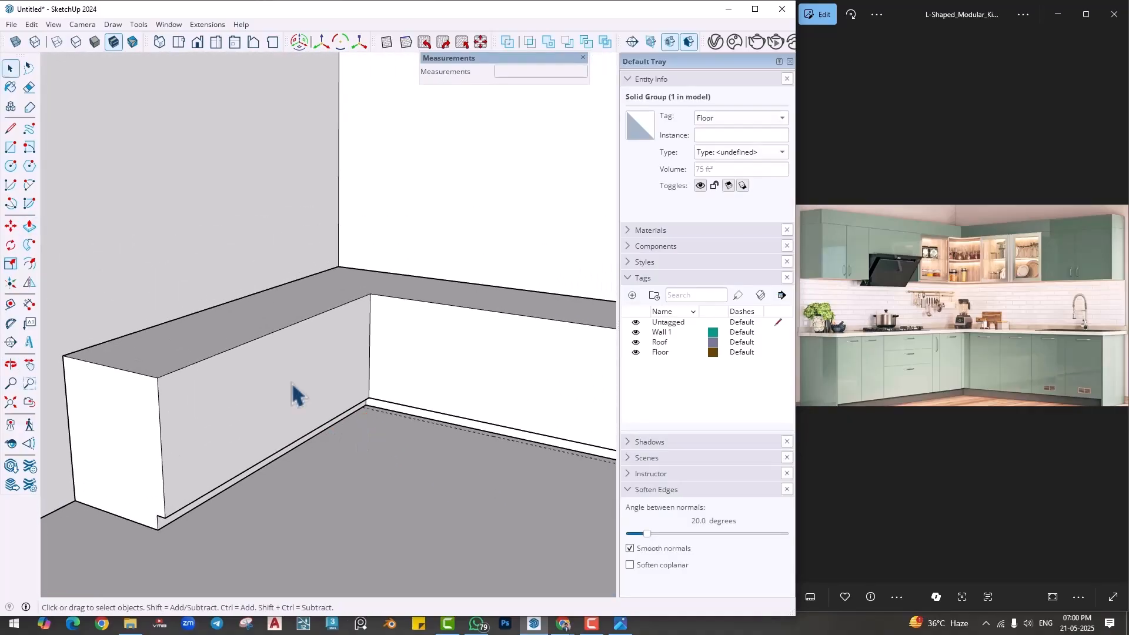
- Group the whole L-shaped base cabinet and assign the group to a new tag named Base
double_click(292, 386)
right_click(295, 390)
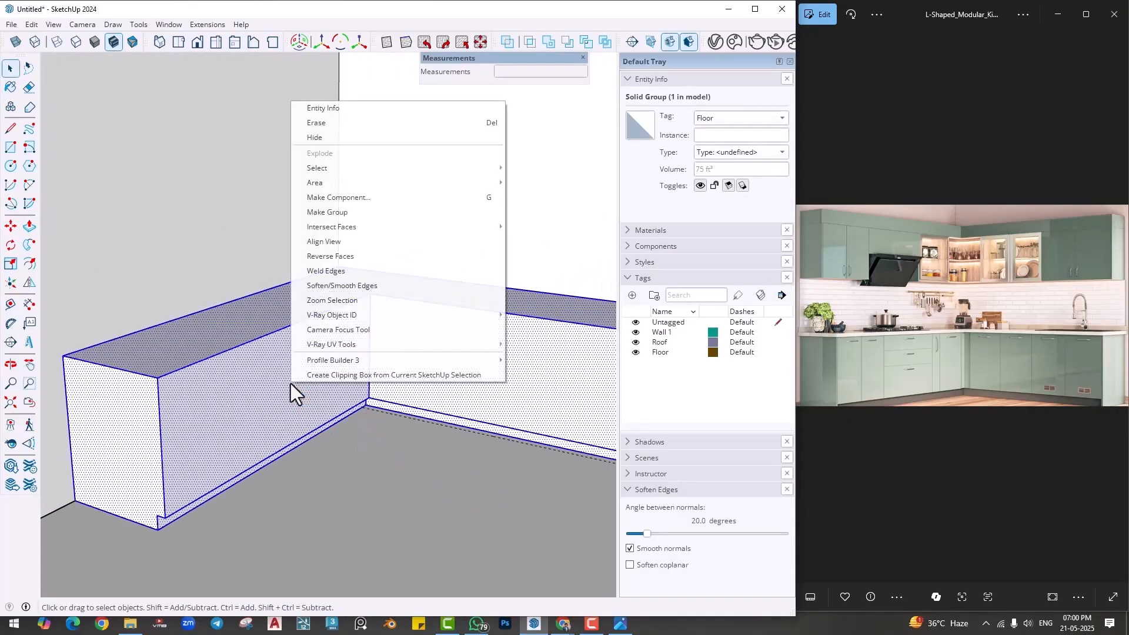
left_click(351, 220)
key("ctrl+g")
left_click(633, 295)
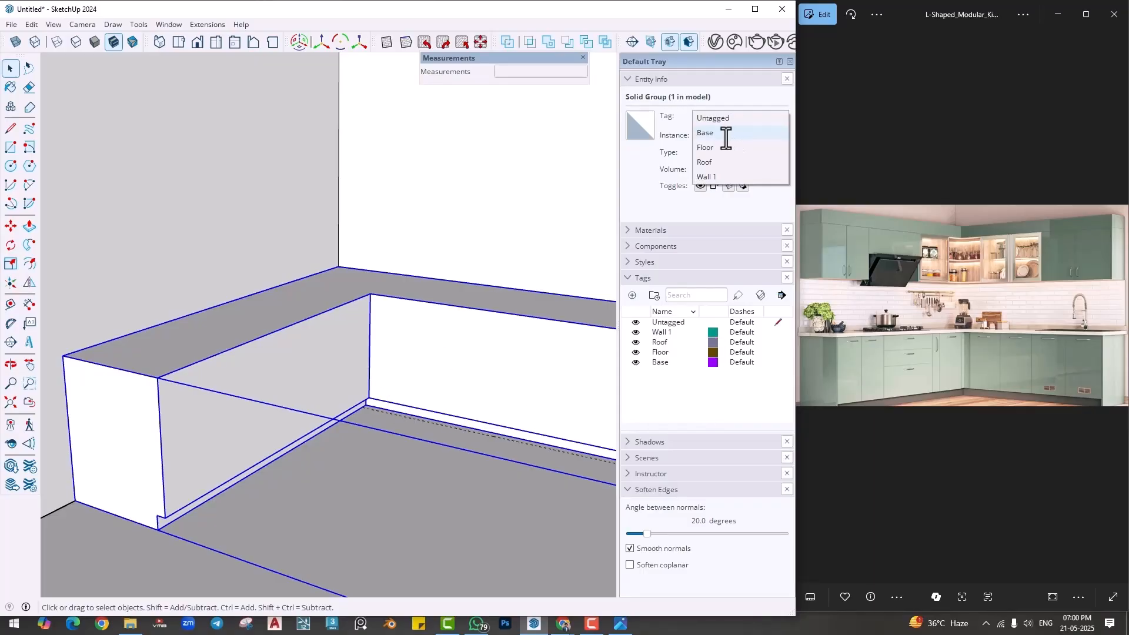
left_click(725, 130)
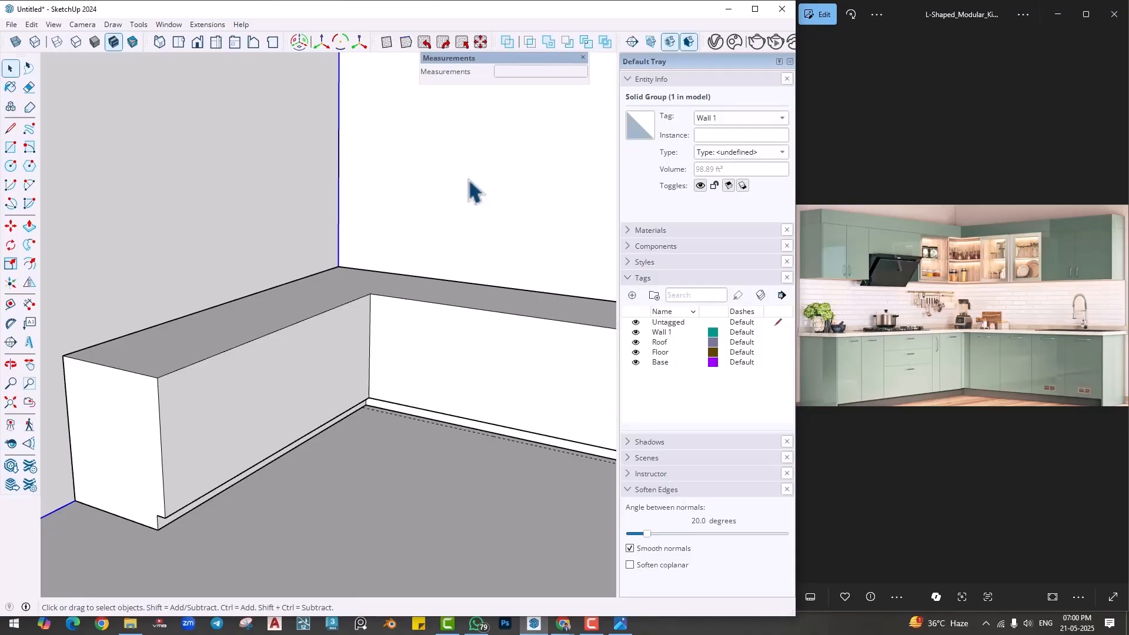
- Draw a rectangle about 6' 2 7/8" by 2' 3" covering the left cabinet run's front face above the skirting
middle_click_drag(385, 317, 318, 405)
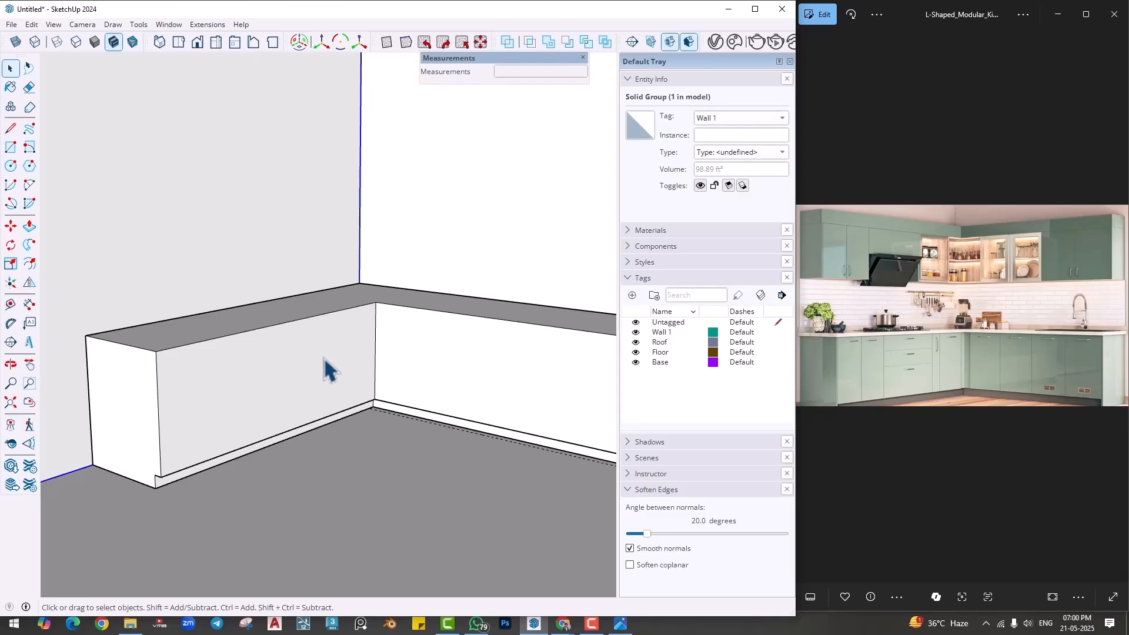
key("r")
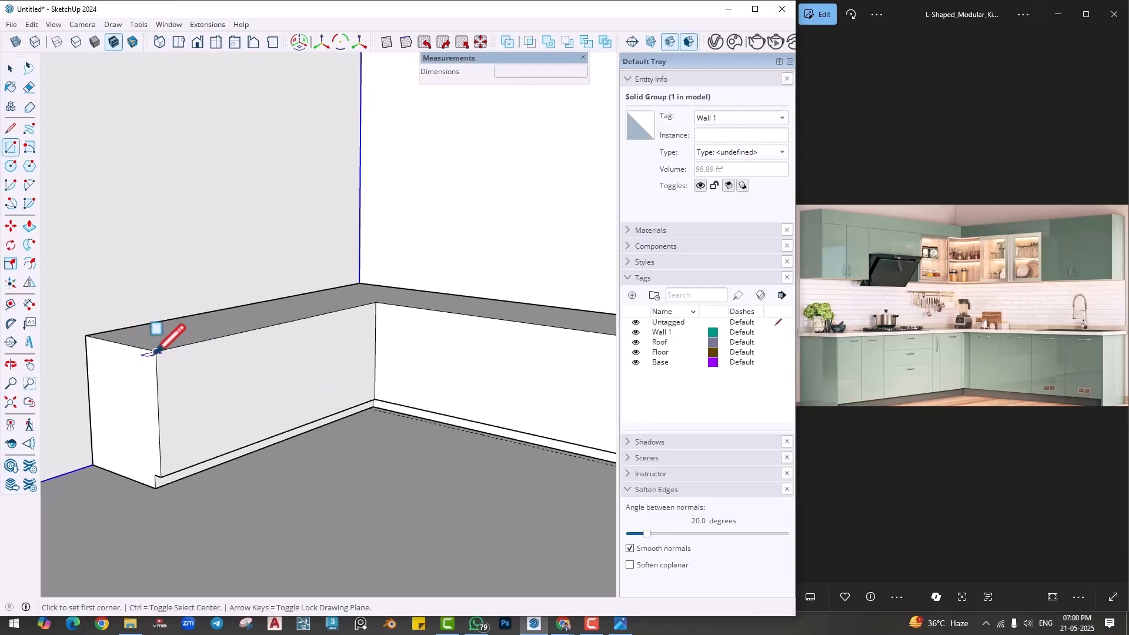
left_click(156, 351)
key("Escape")
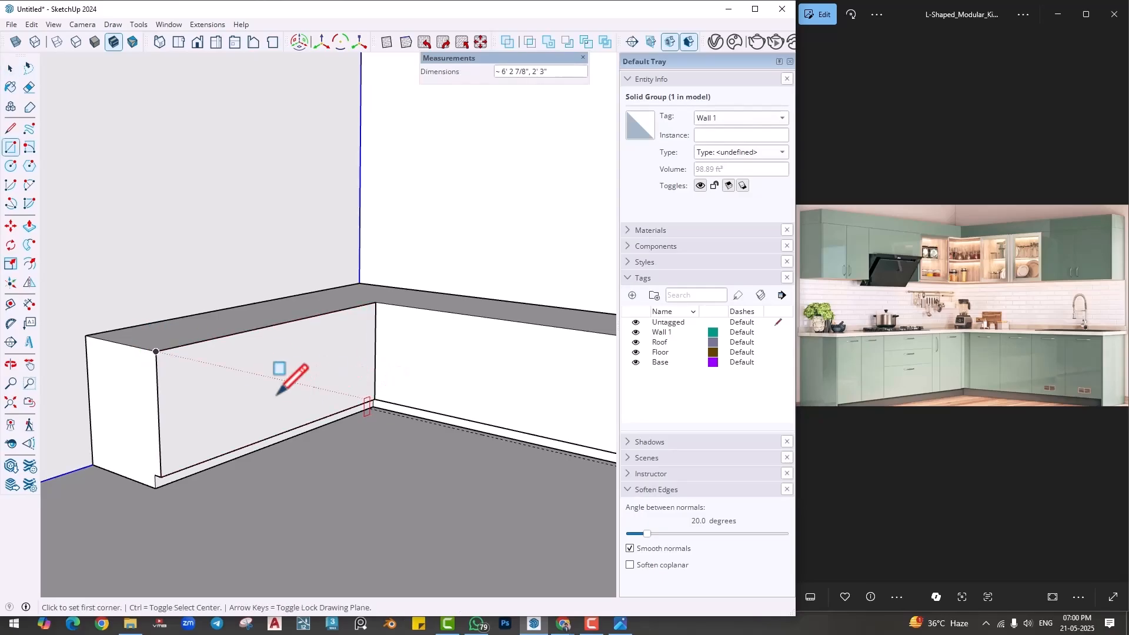
- Push/Pull the front rectangle on the left cabinet run outward 1" to form a shutter panel
middle_click_drag(278, 385, 181, 358)
key("space")
left_click(187, 355)
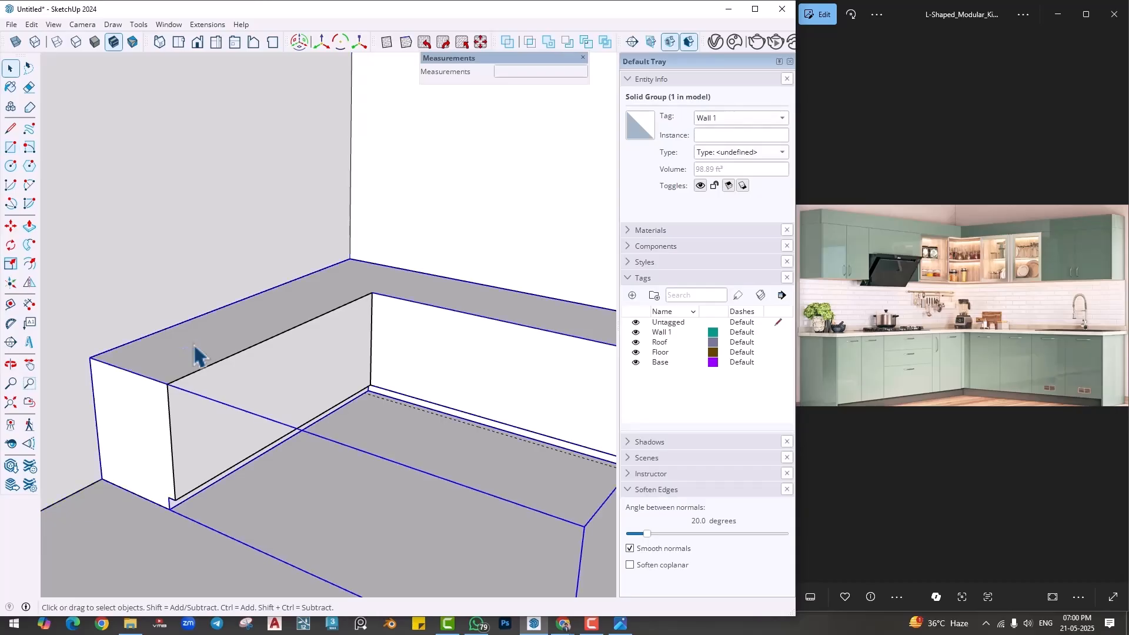
scroll(227, 406, "up", 3)
key("p")
left_click(234, 410)
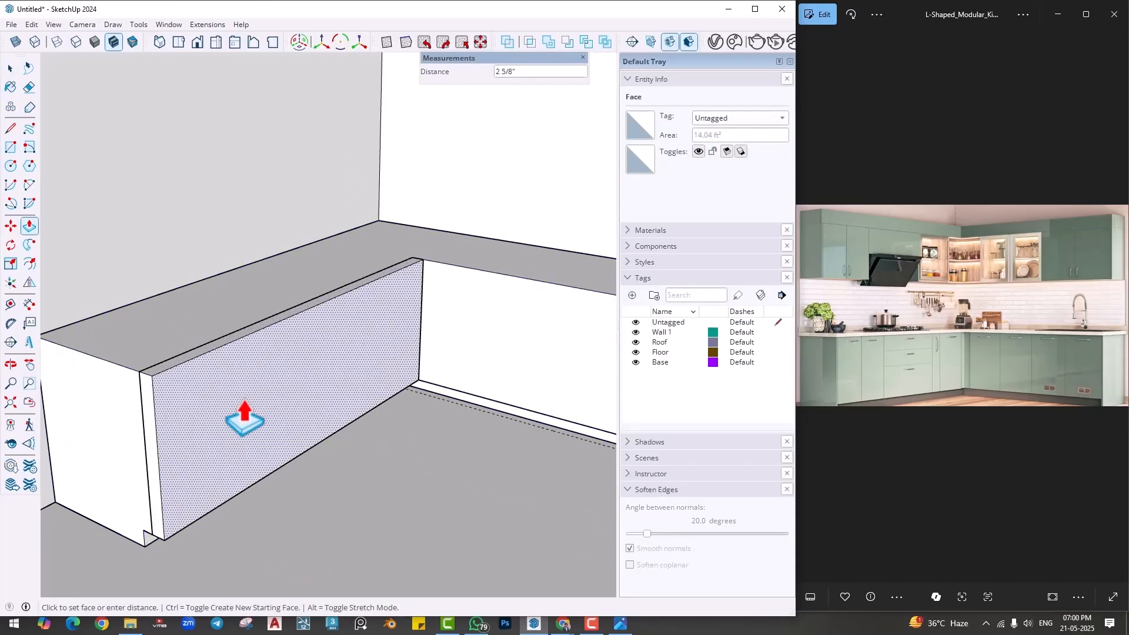
type("1")
key("Return")
key("space")
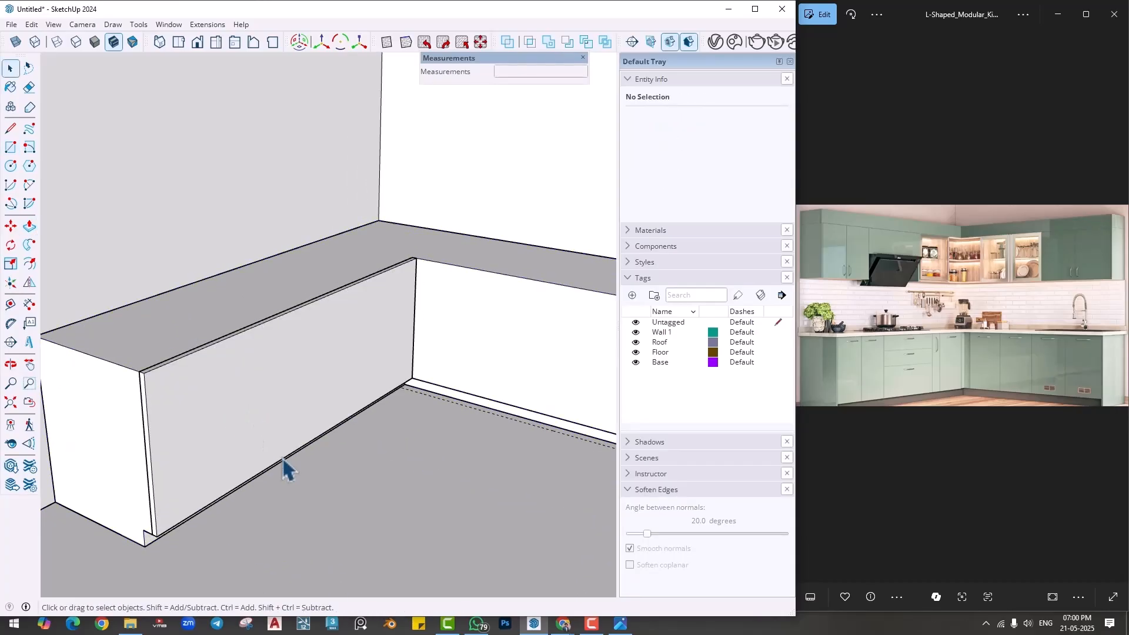
- Group the shutter panel and open the group for editing with the rest of the model hidden
middle_click_drag(283, 464, 219, 416)
left_click(221, 416)
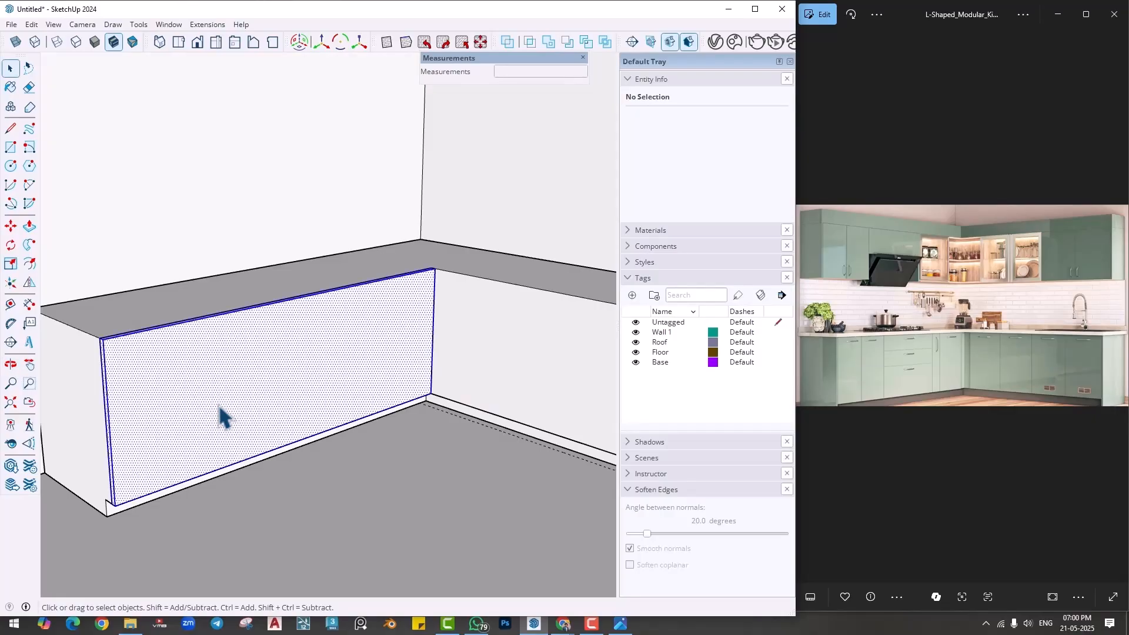
right_click(219, 408)
left_click(271, 236)
middle_click_drag(298, 498, 332, 553)
double_click(288, 419)
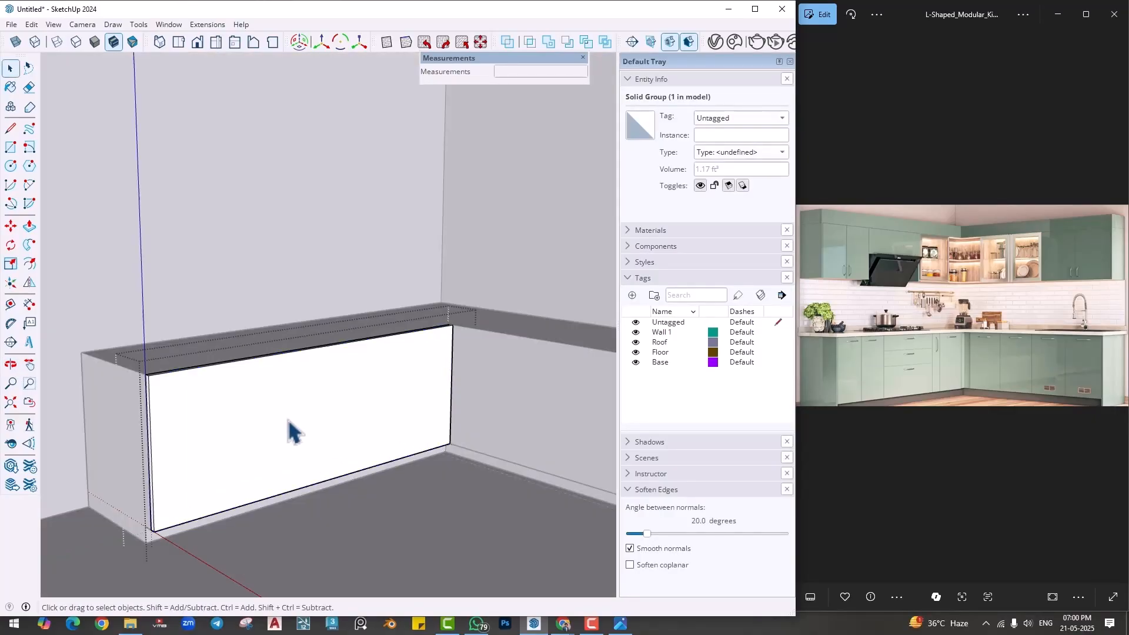
middle_click_drag(288, 418, 418, 503)
scroll(459, 484, "up", 2)
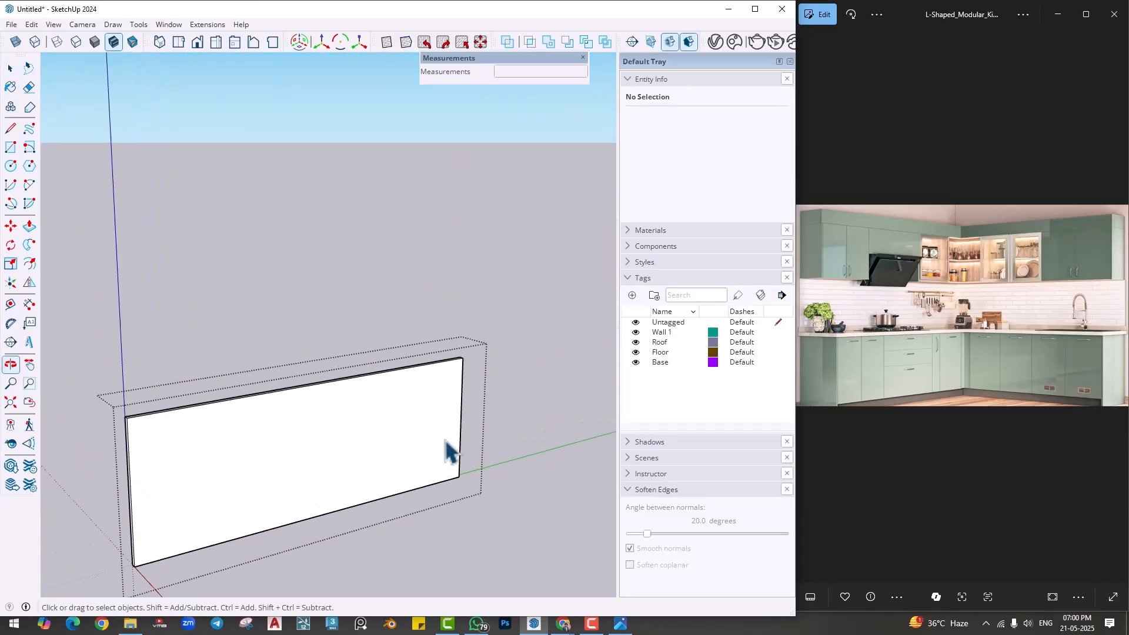
- Place vertical Tape Measure guides 4" in from the panel's inner-corner edge and another 4mm beyond the first
scroll(449, 451, "up", 3)
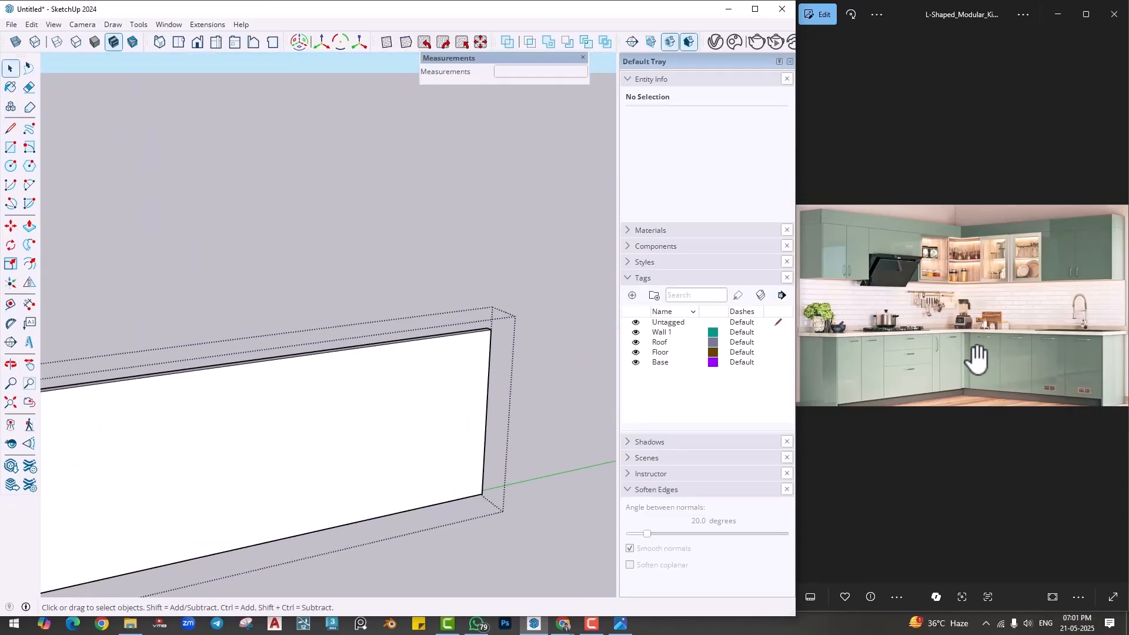
scroll(976, 357, "up", 5)
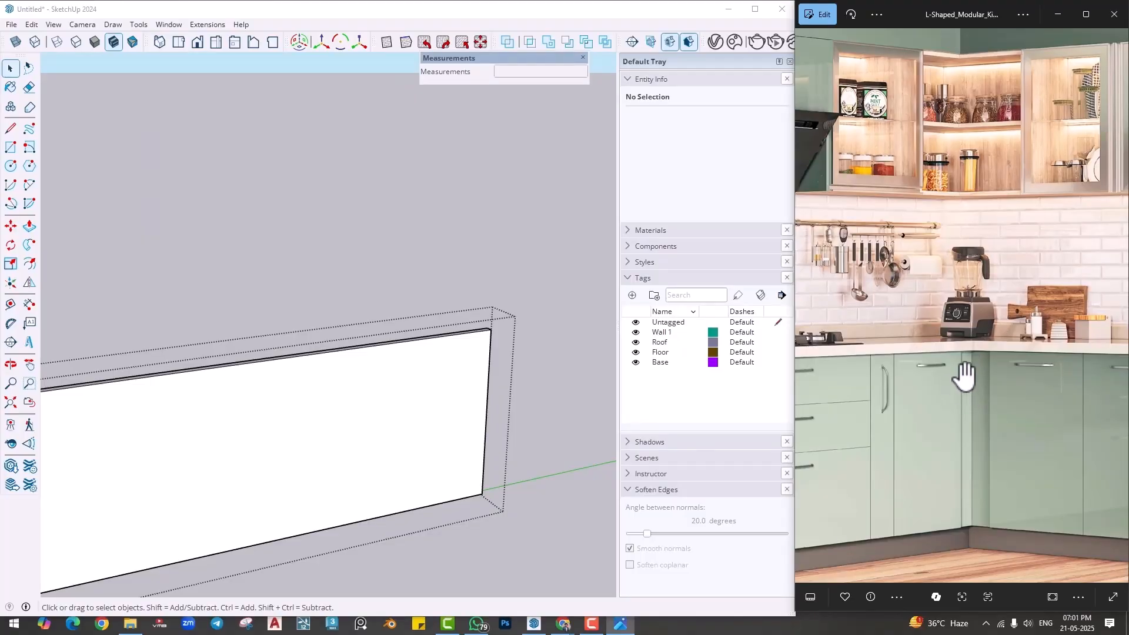
scroll(470, 351, "up", 2)
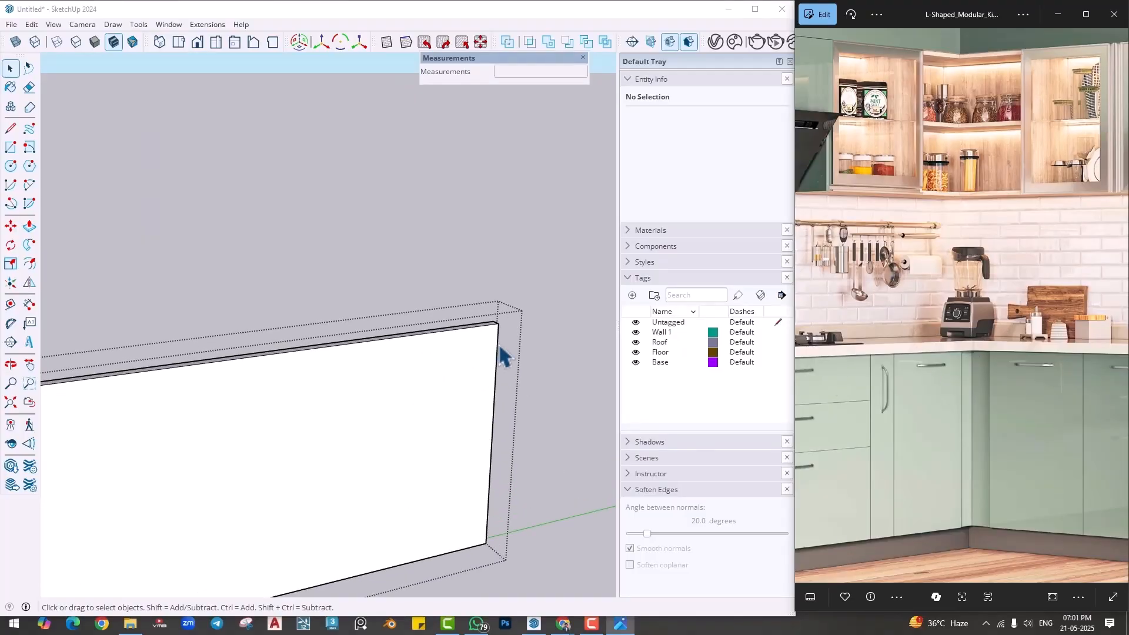
left_click(10, 304)
left_click(495, 360)
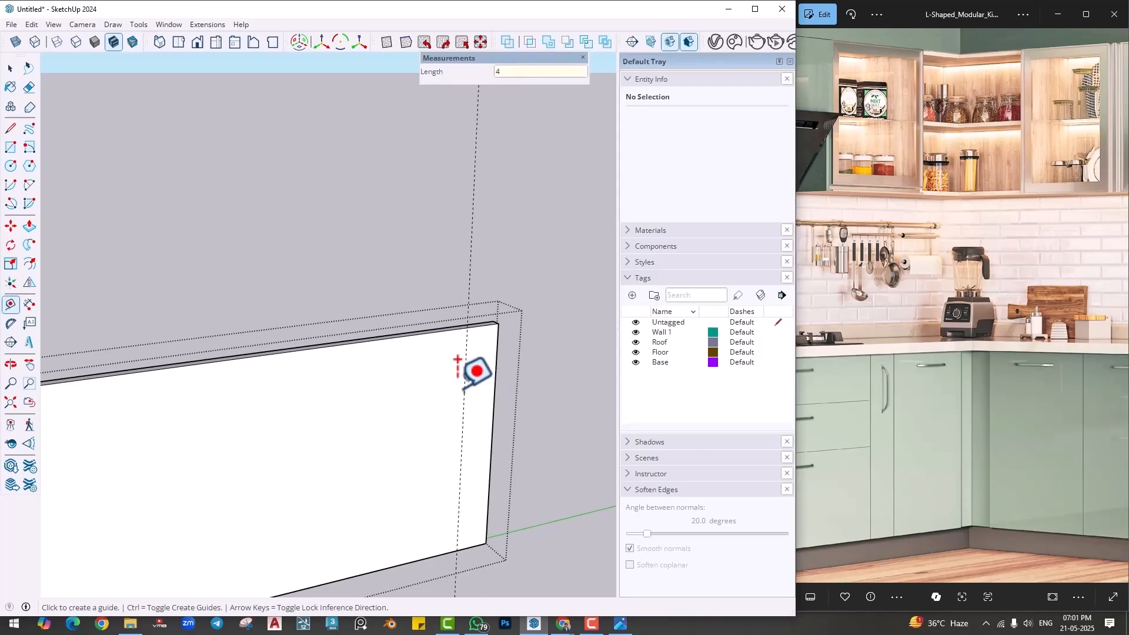
left_click(464, 362)
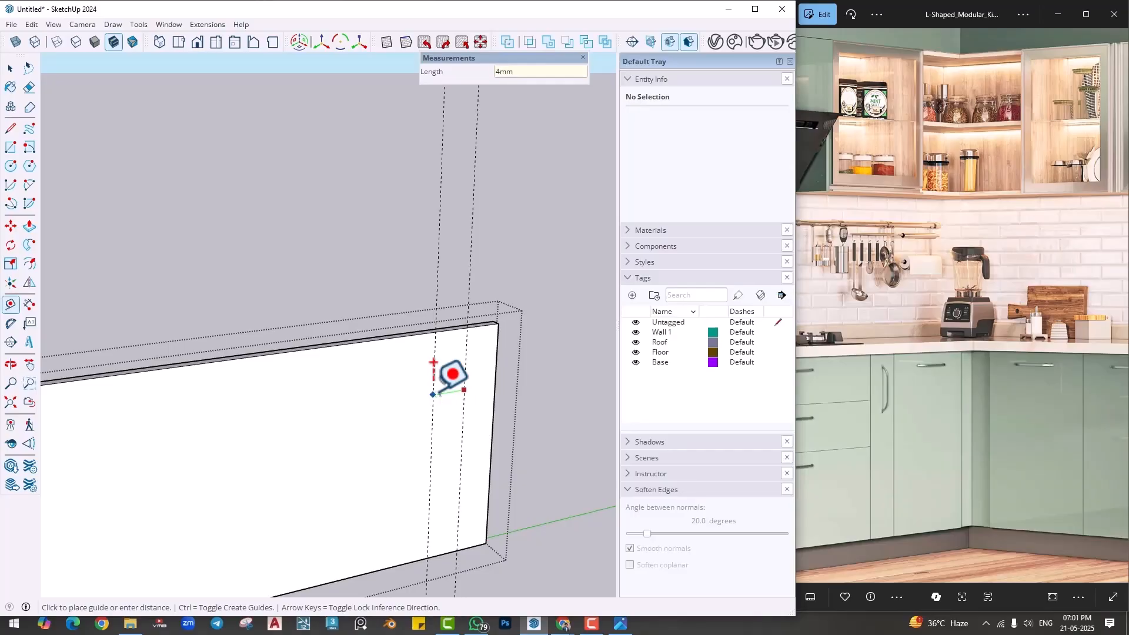
key("Escape")
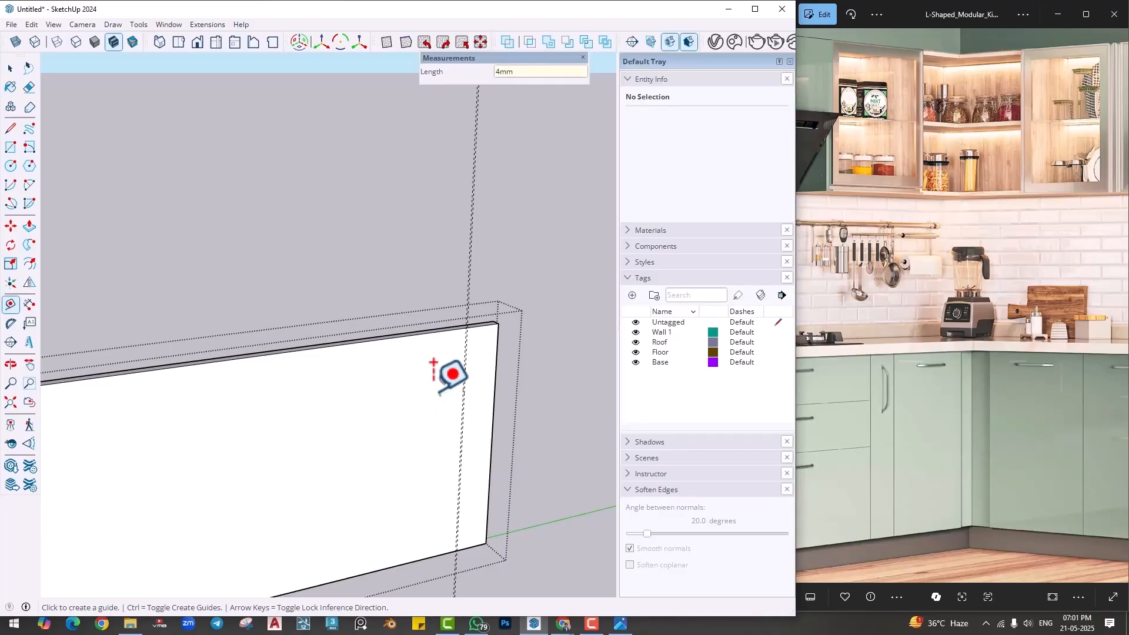
- Draw a narrow full-height rectangle between the two closely spaced guides on the shutter panel's face
key("r")
scroll(465, 309, "up", 3)
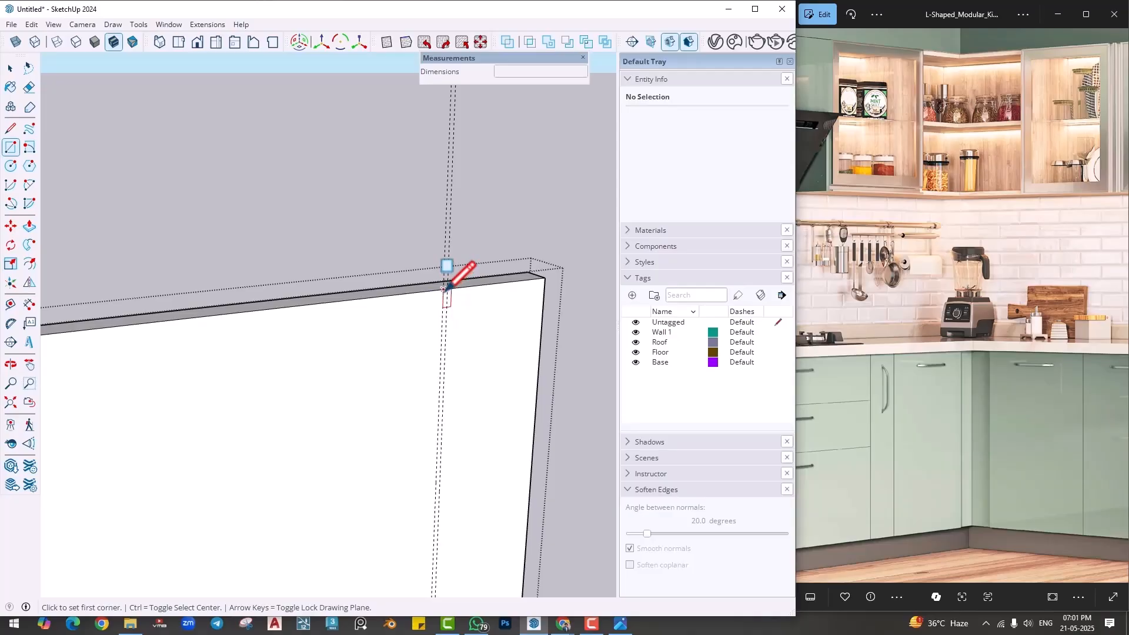
left_click(444, 289)
scroll(456, 459, "down", 3)
middle_click_drag(447, 556, 485, 495, "shift")
scroll(452, 465, "up", 3)
left_click(445, 496)
scroll(460, 465, "down", 1)
middle_click_drag(476, 373, 477, 462)
scroll(482, 321, "up", 2)
- Push/Pull the narrow strip 1" back through the panel to cut a full-height gap between shutters
key("p")
scroll(480, 301, "up", 2)
left_click(463, 259)
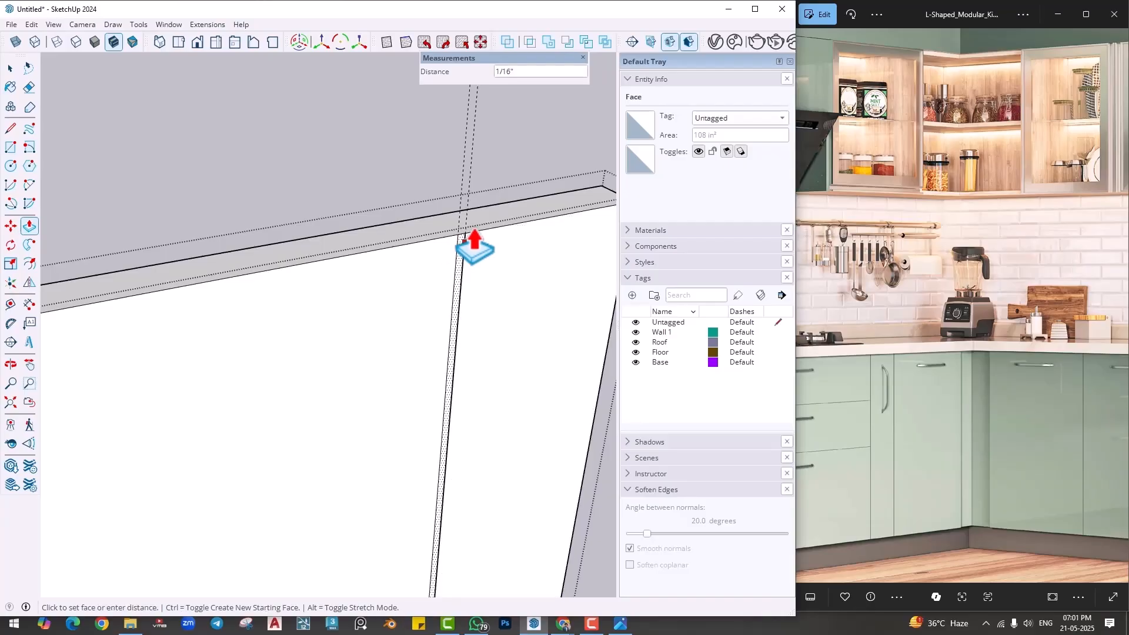
left_click(460, 231)
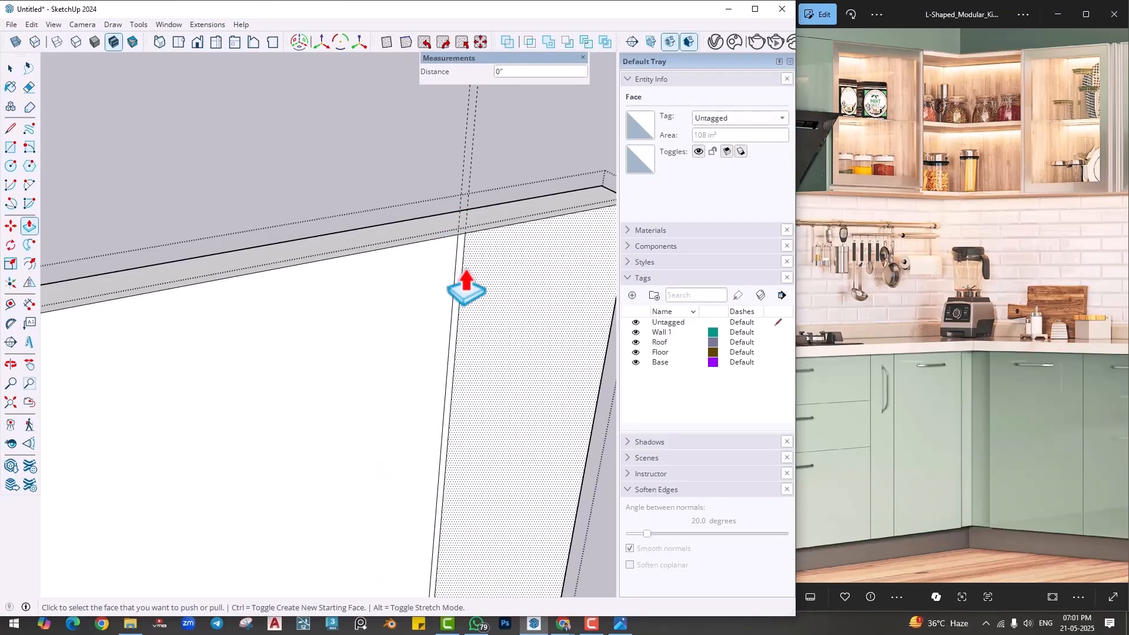
left_click(466, 288)
left_click(424, 239)
middle_click_drag(435, 270, 478, 431)
scroll(478, 430, "down", 1)
middle_click_drag(474, 356, 447, 176, "shift")
scroll(471, 329, "down", 2)
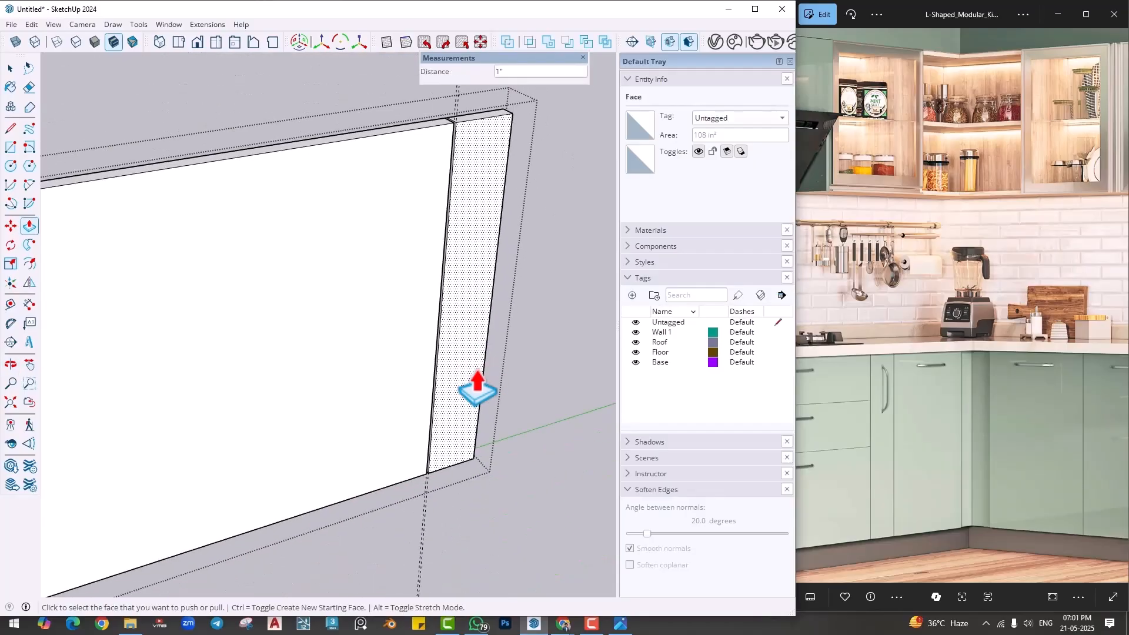
middle_click_drag(478, 389, 474, 411)
scroll(469, 376, "up", 1)
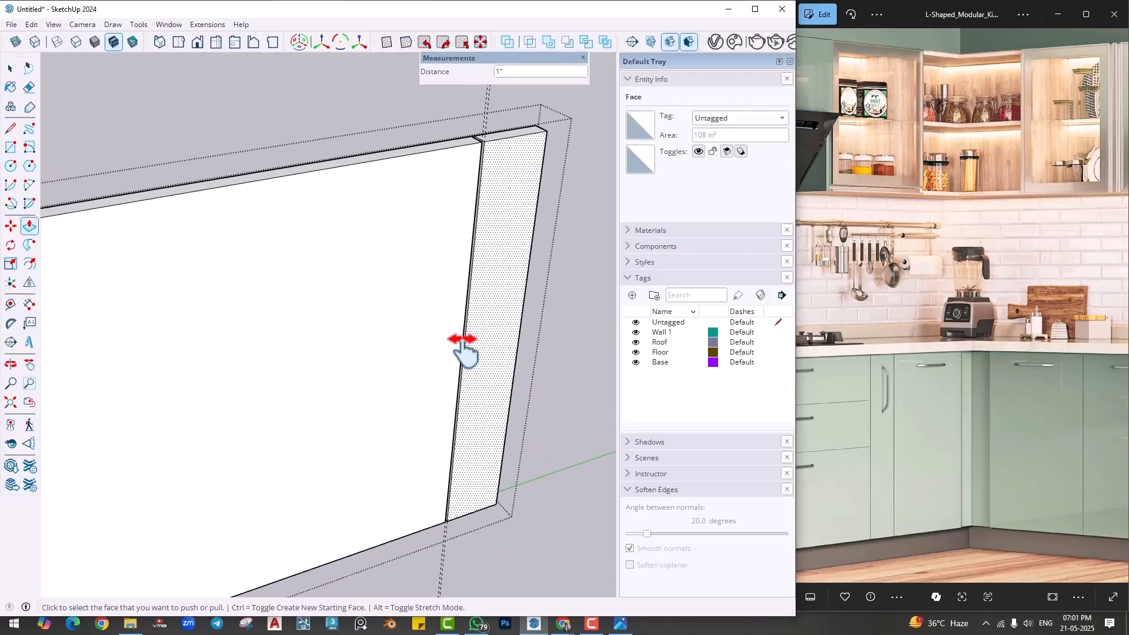
- Place a vertical guide 14" from the gap's edge, toward the wide part of the panel
middle_click_drag(463, 349, 429, 385, "shift")
left_click(10, 306)
scroll(435, 280, "up", 2)
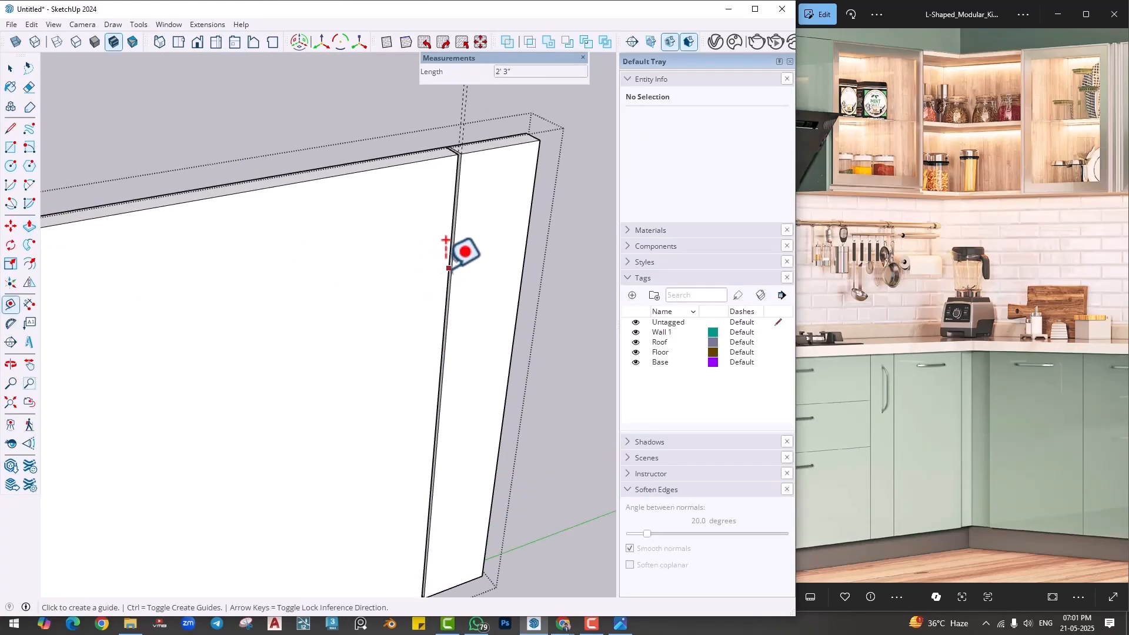
left_click(449, 269)
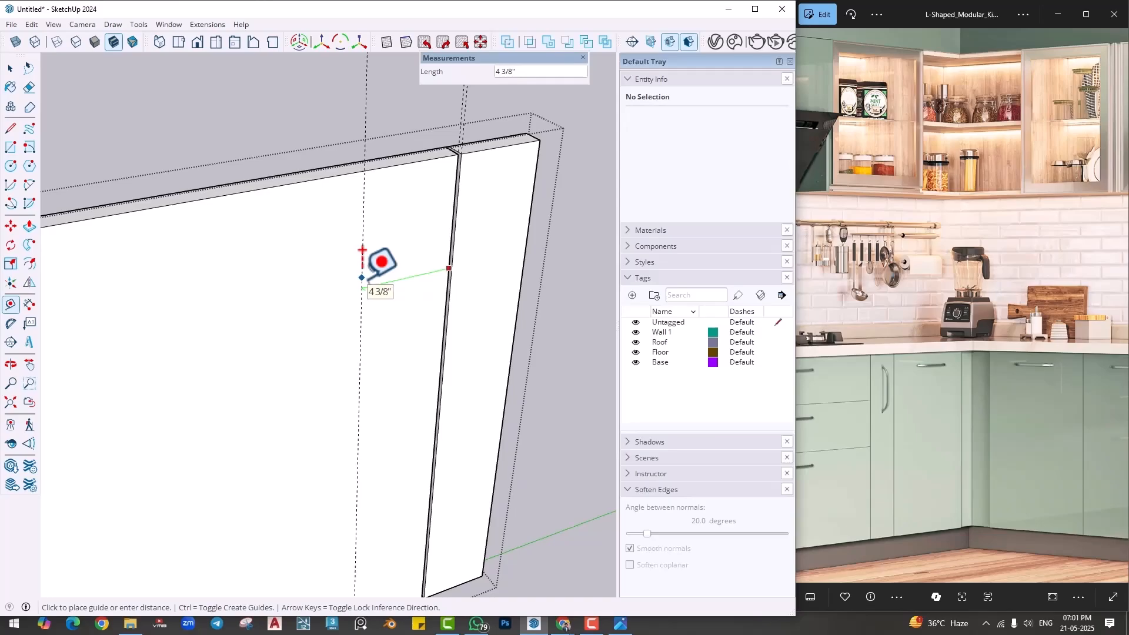
key("Return")
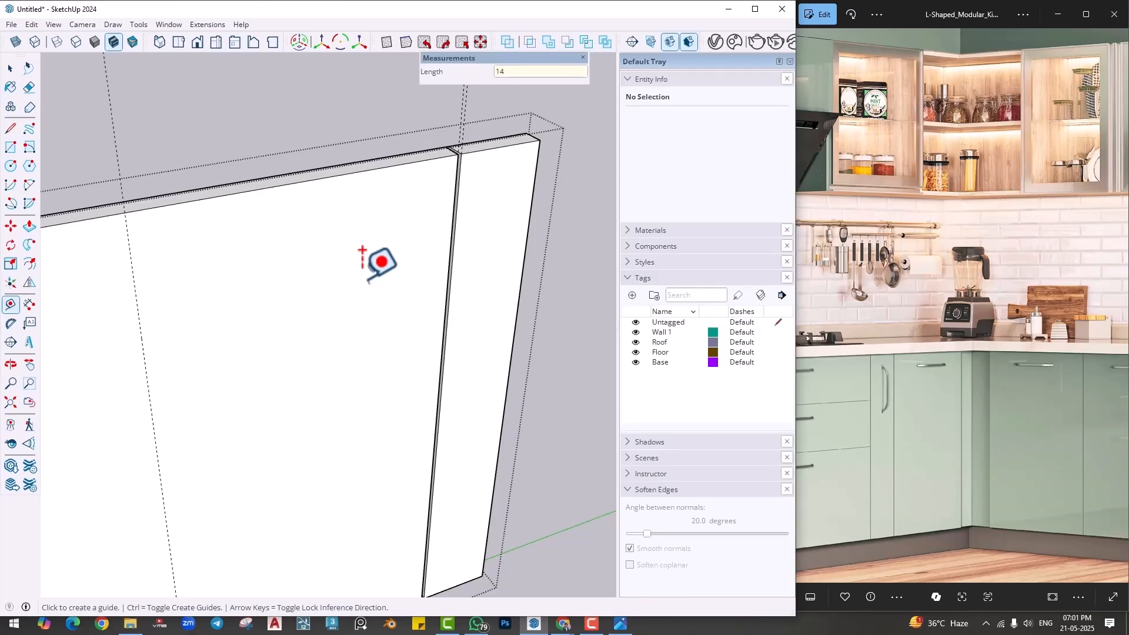
- Copy the gap's two vertical front edges about 1' 2 3/16" along the panel to the 14" guide
key("space")
scroll(362, 280, "down", 1)
middle_click_drag(483, 201, 548, 204, "shift")
scroll(515, 177, "up", 2)
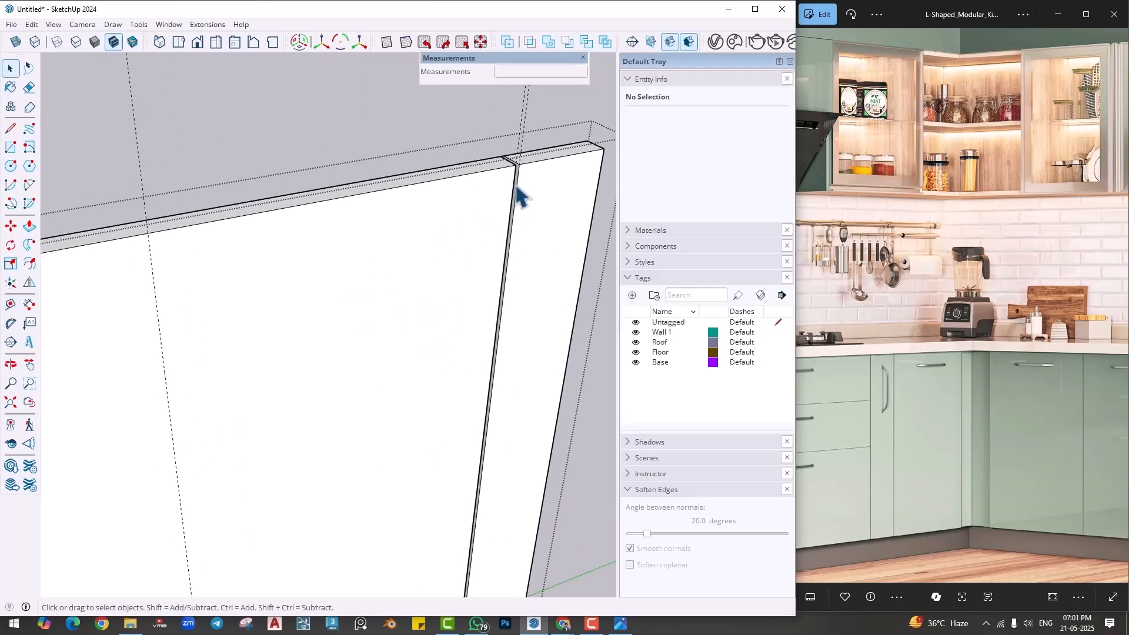
left_click(518, 187)
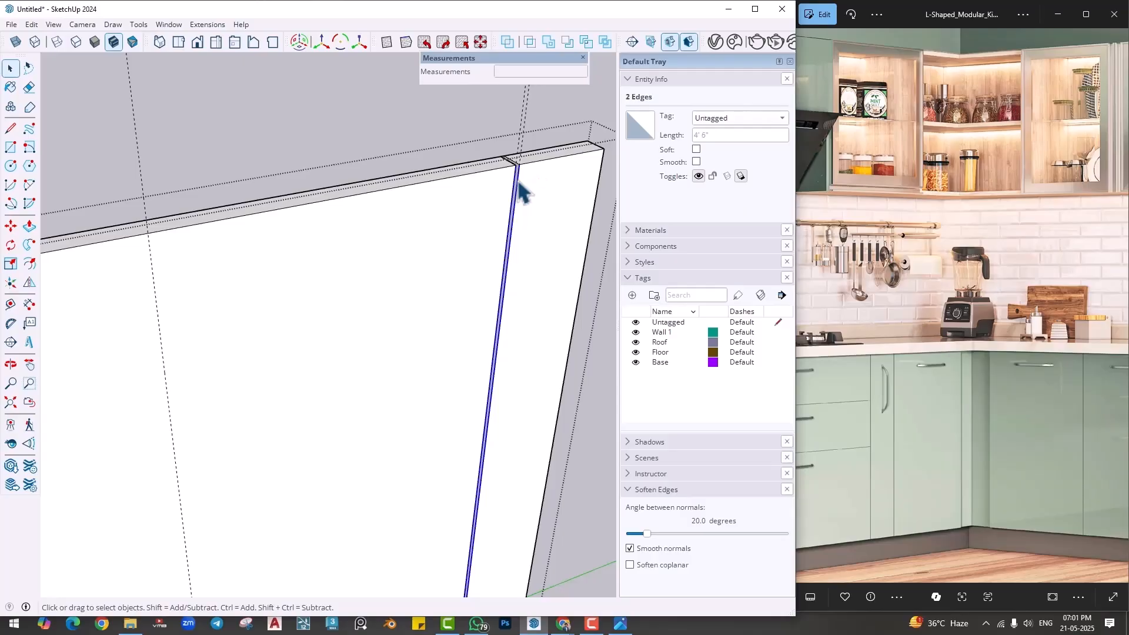
key("m")
key("ctrl")
left_click(523, 163)
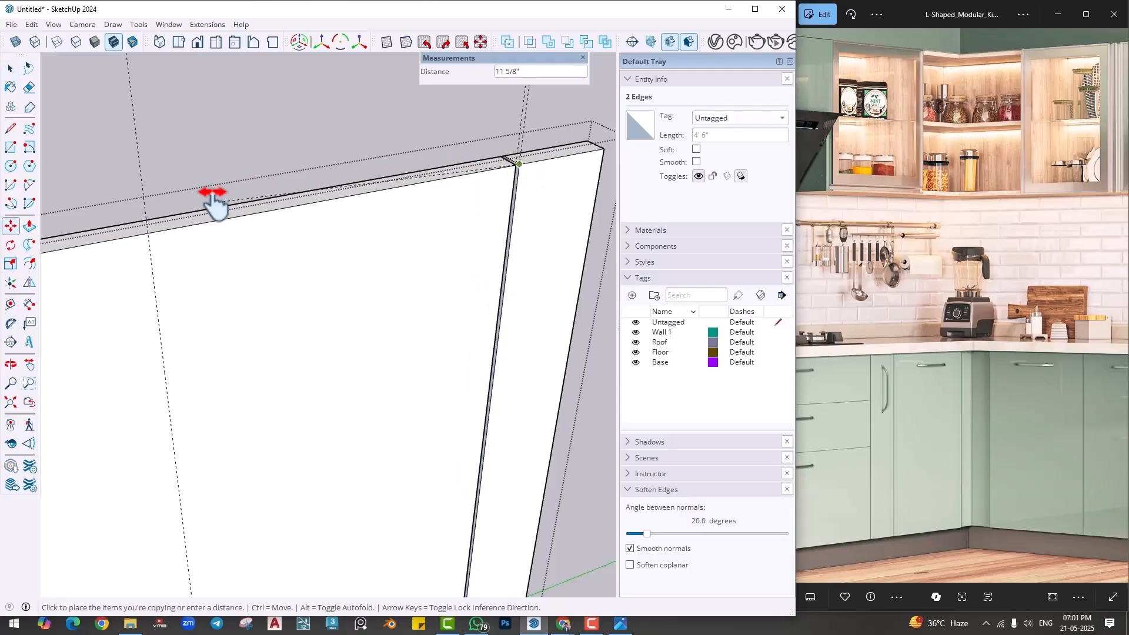
middle_click_drag(216, 203, 472, 187, "shift")
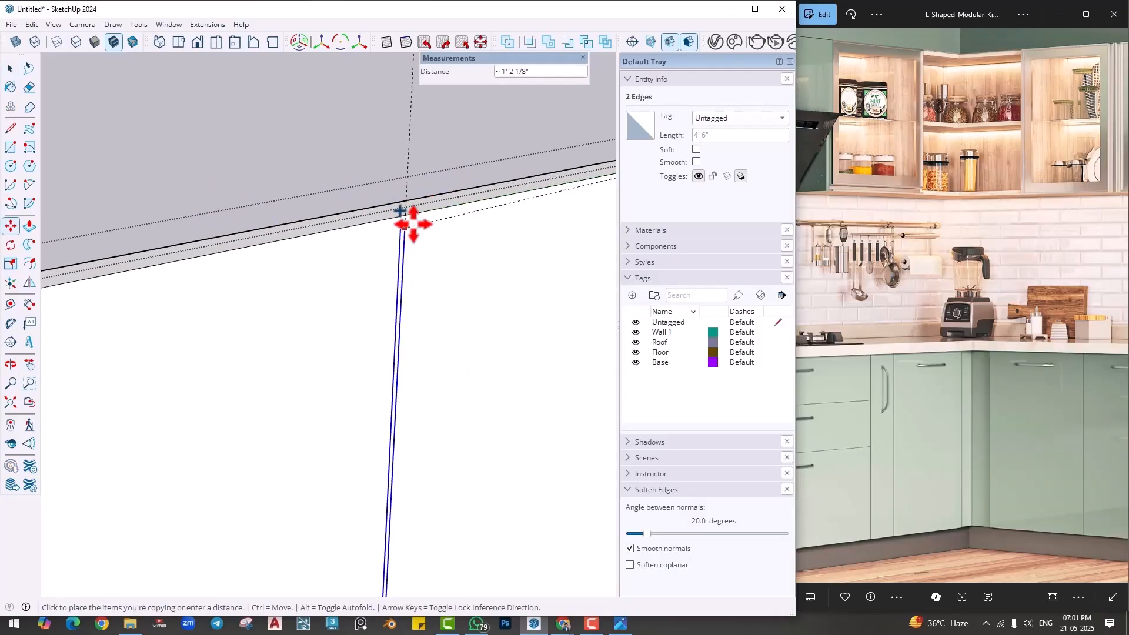
scroll(404, 215, "up", 2)
left_click(399, 212)
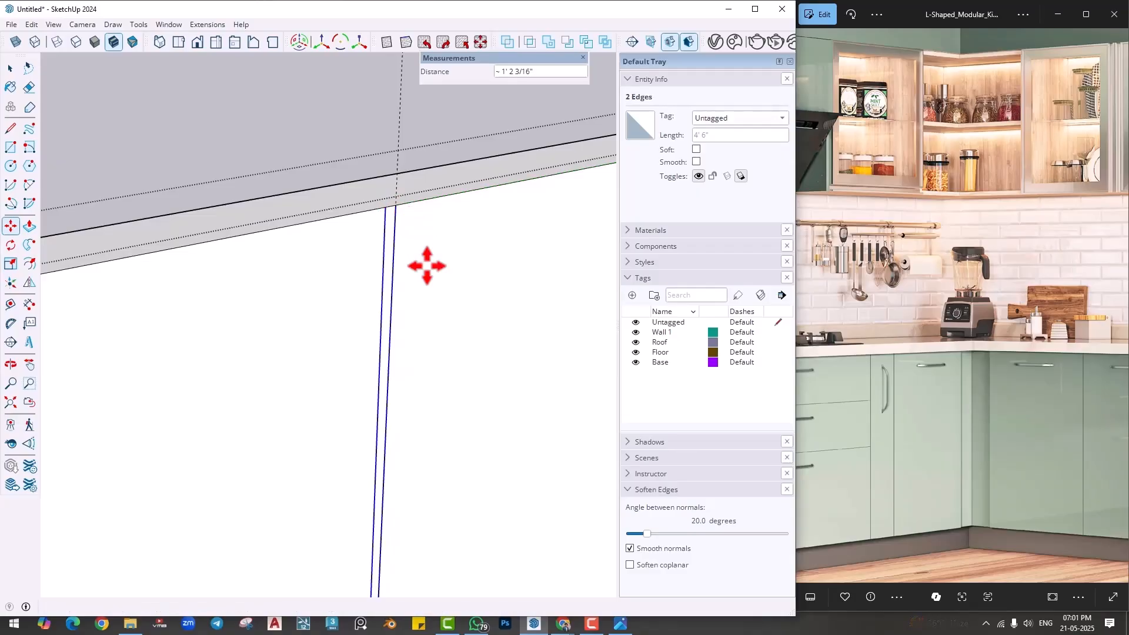
- Place a vertical guide 6" from the copied gap lines' outer edge, toward the undivided part of the panel
scroll(466, 386, "down", 2)
left_click(13, 304)
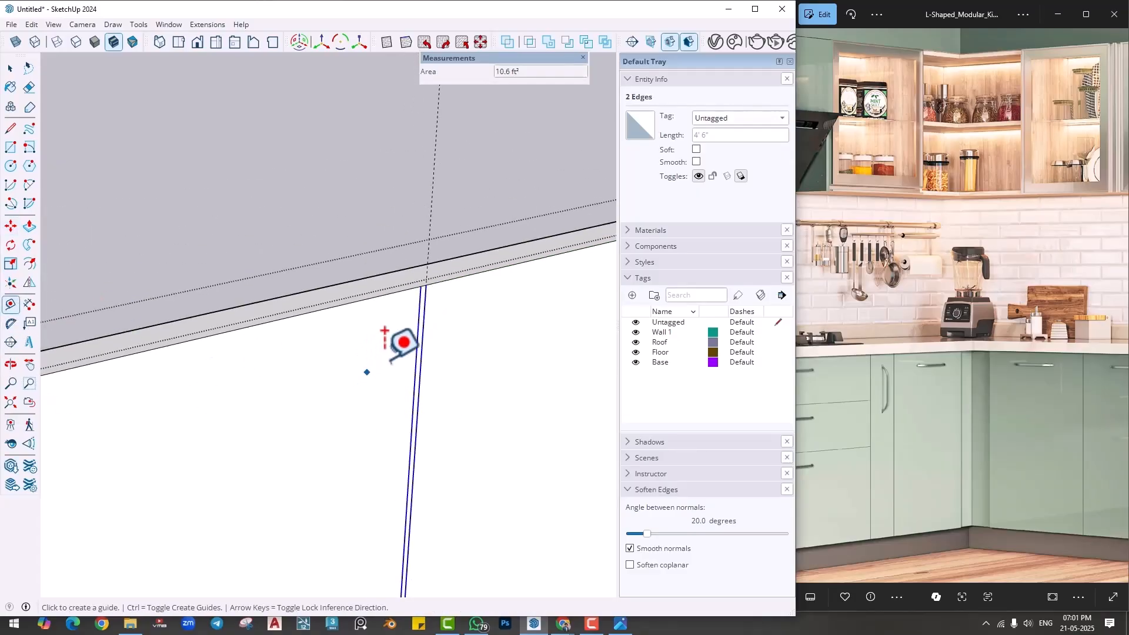
left_click(417, 347)
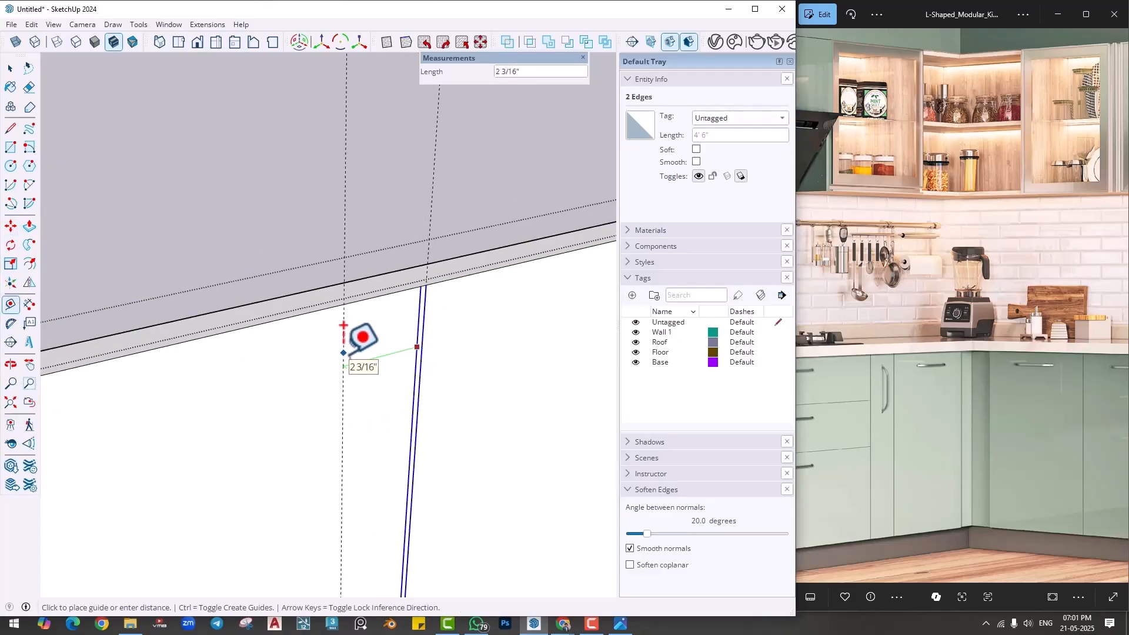
type("6")
key("Return")
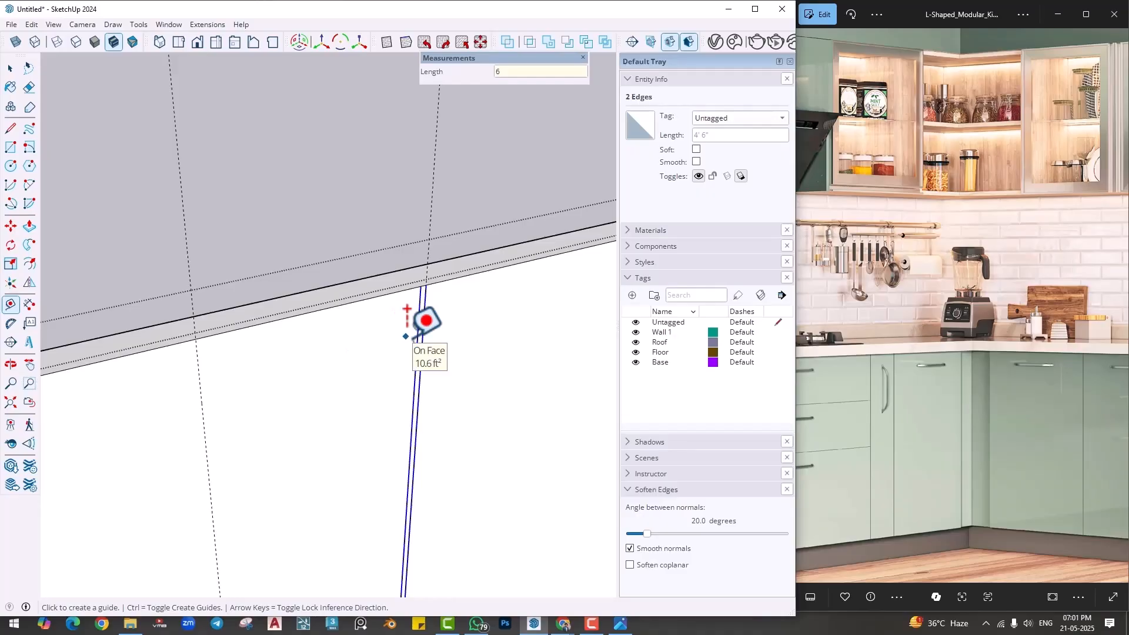
- Copy the two selected gap lines along the panel to the 6" guide
key("m")
key("ctrl")
left_click(426, 286)
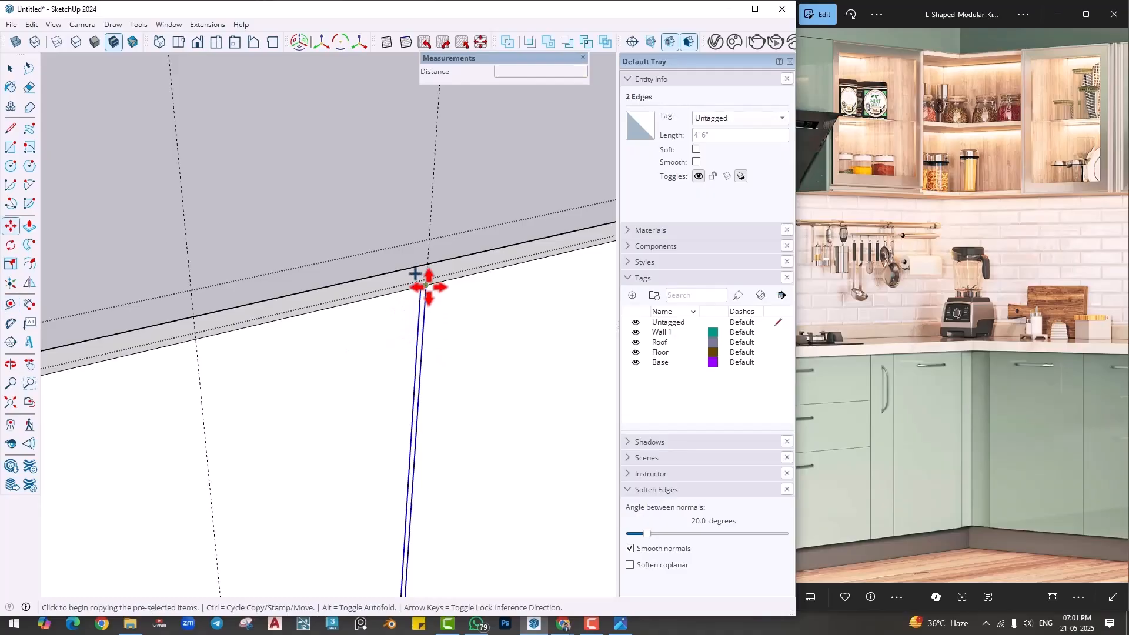
left_click(189, 337)
scroll(298, 386, "down", 3)
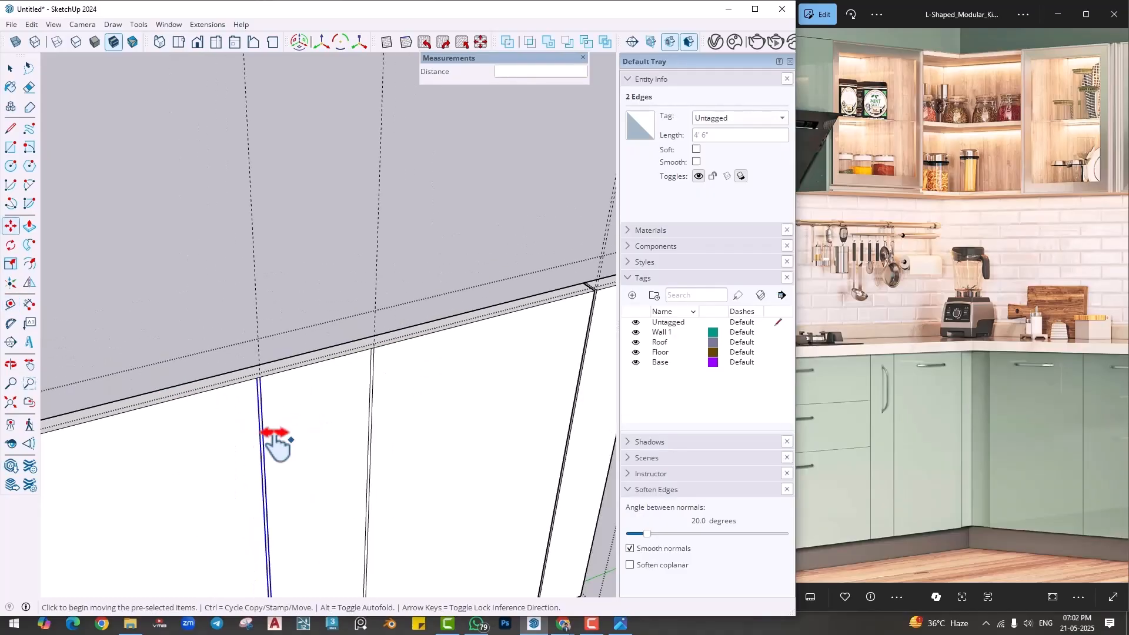
- Place a vertical guide 3' from the newest gap lines, toward the undivided part of the panel
middle_click_drag(276, 438, 428, 377, "shift")
scroll(429, 373, "up", 2)
left_click(12, 305)
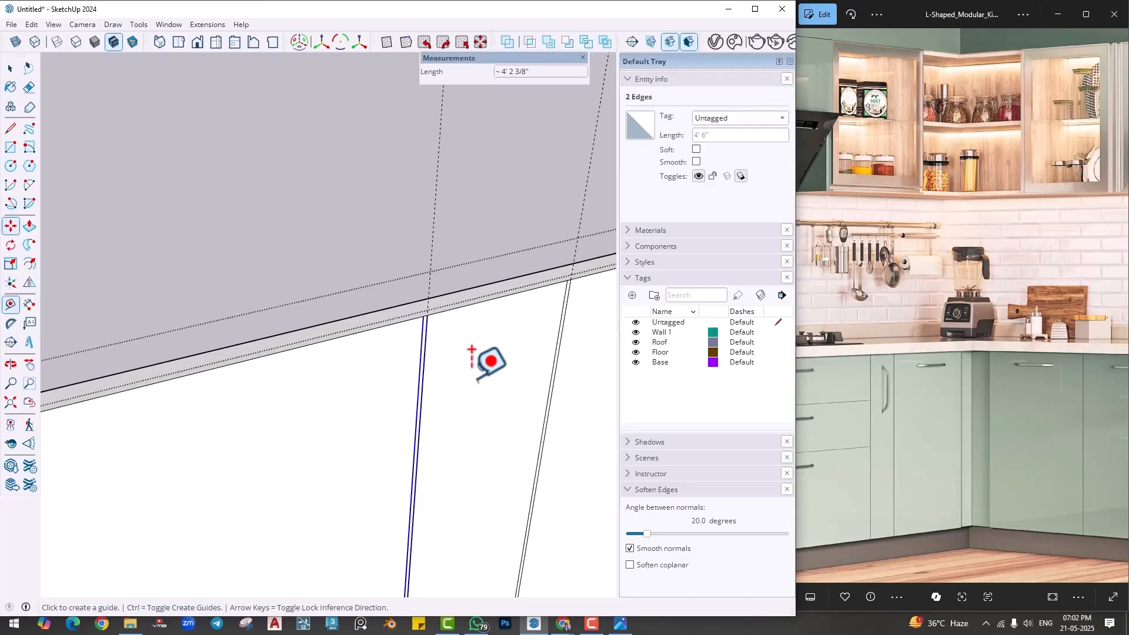
left_click(419, 361)
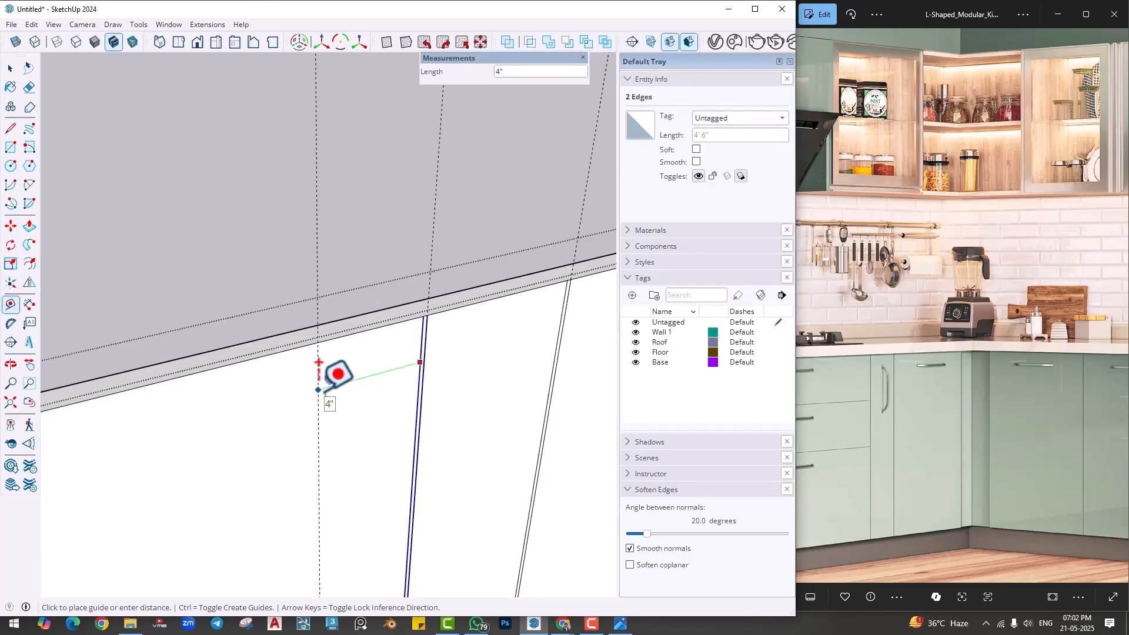
type("3'")
key("Return")
- Copy the two gap lines about 3' 3/16" along the panel to the 3' guide, checking the shutter layout in the reference picture
left_click_drag(911, 419, 1095, 402)
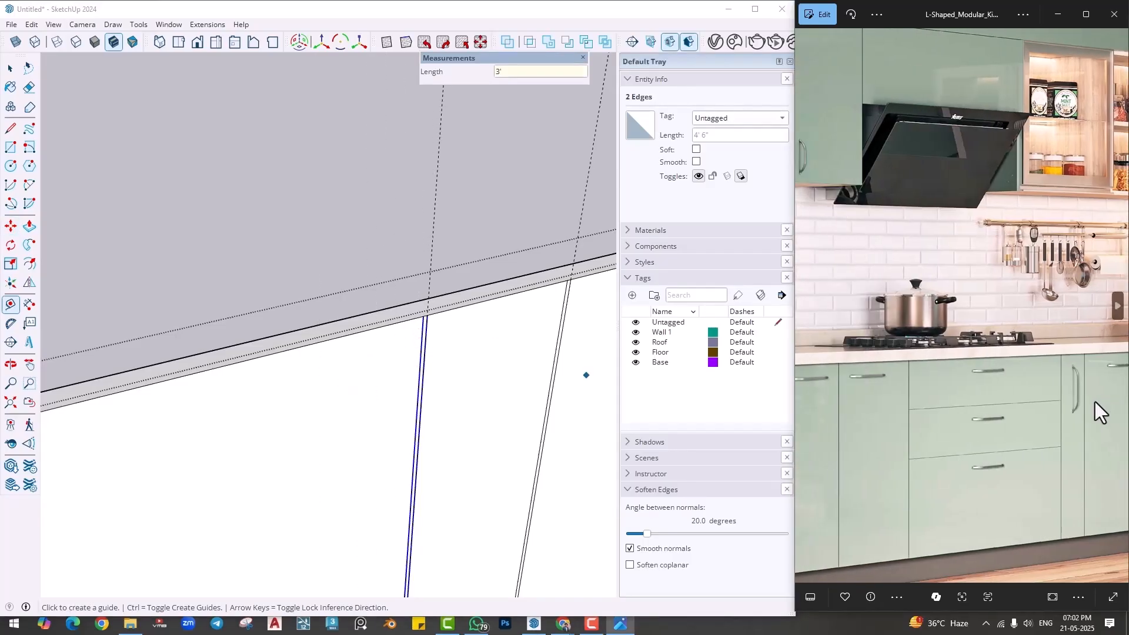
scroll(1000, 435, "down", 4)
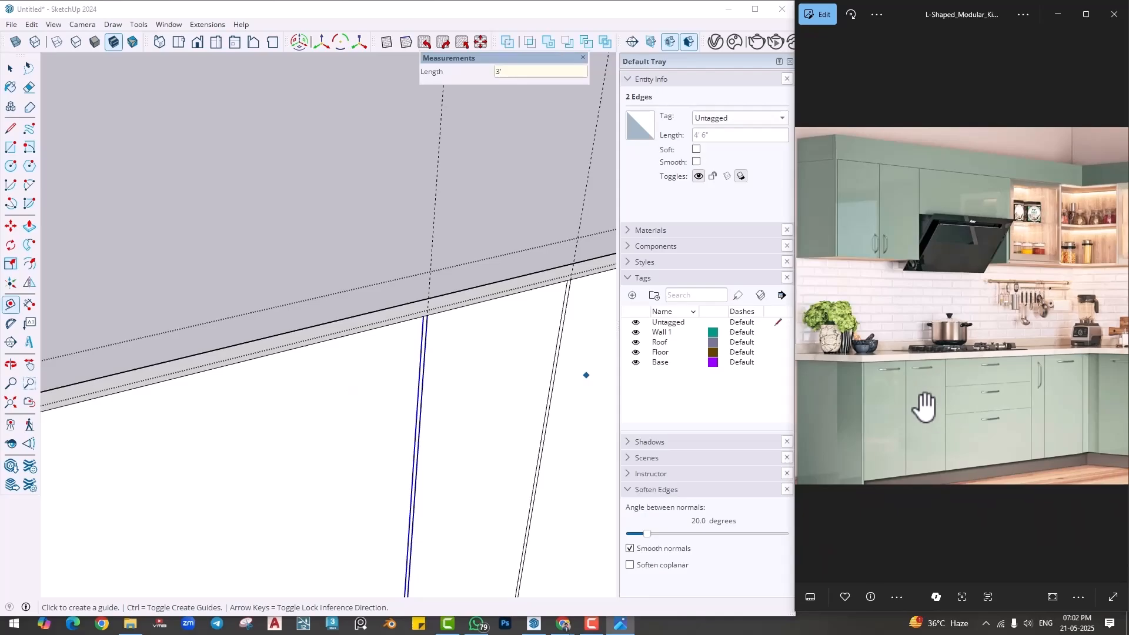
scroll(419, 429, "down", 3)
middle_click_drag(333, 433, 453, 373, "shift")
key("m")
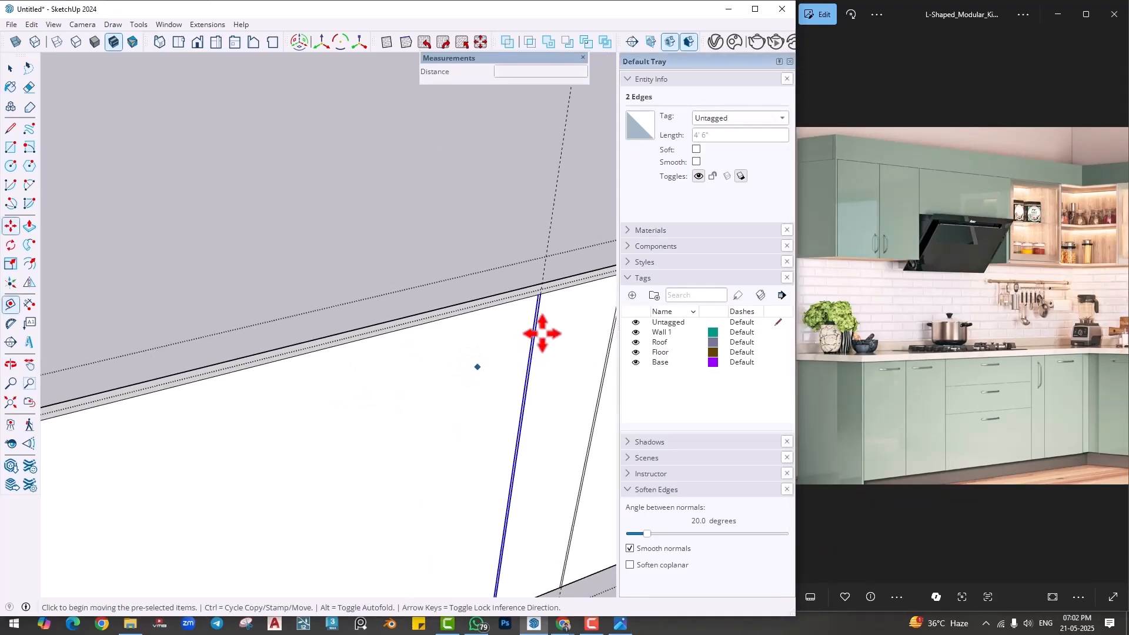
key("ctrl")
scroll(543, 330, "up", 3)
scroll(545, 287, "up", 1)
left_click(536, 274)
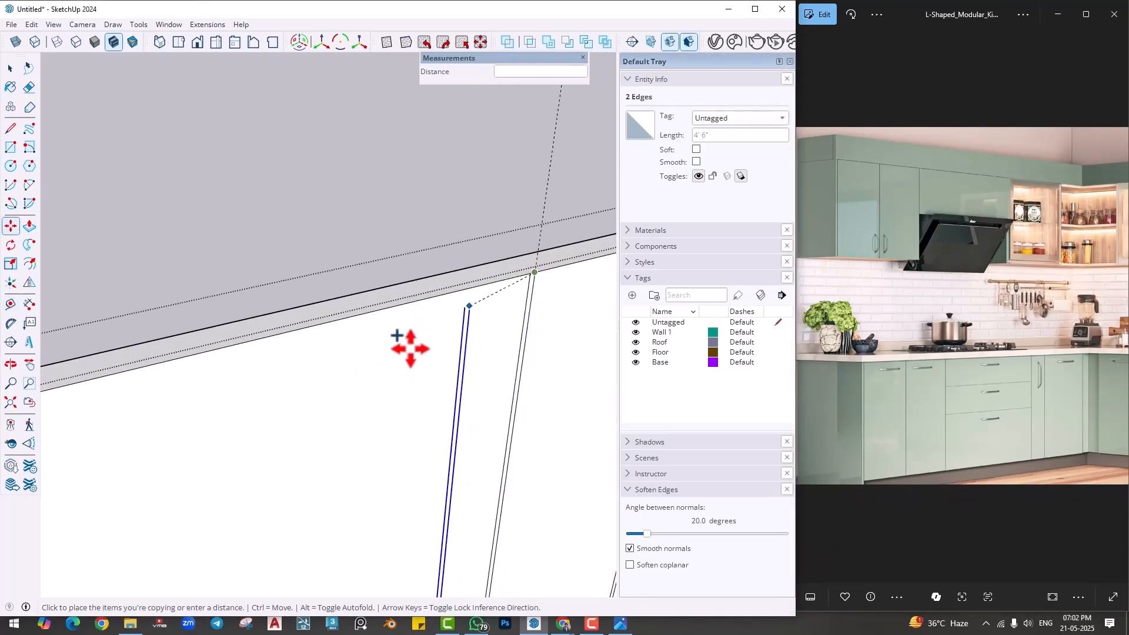
scroll(356, 359, "down", 4)
middle_click_drag(148, 425, 450, 352, "shift")
scroll(439, 332, "up", 3)
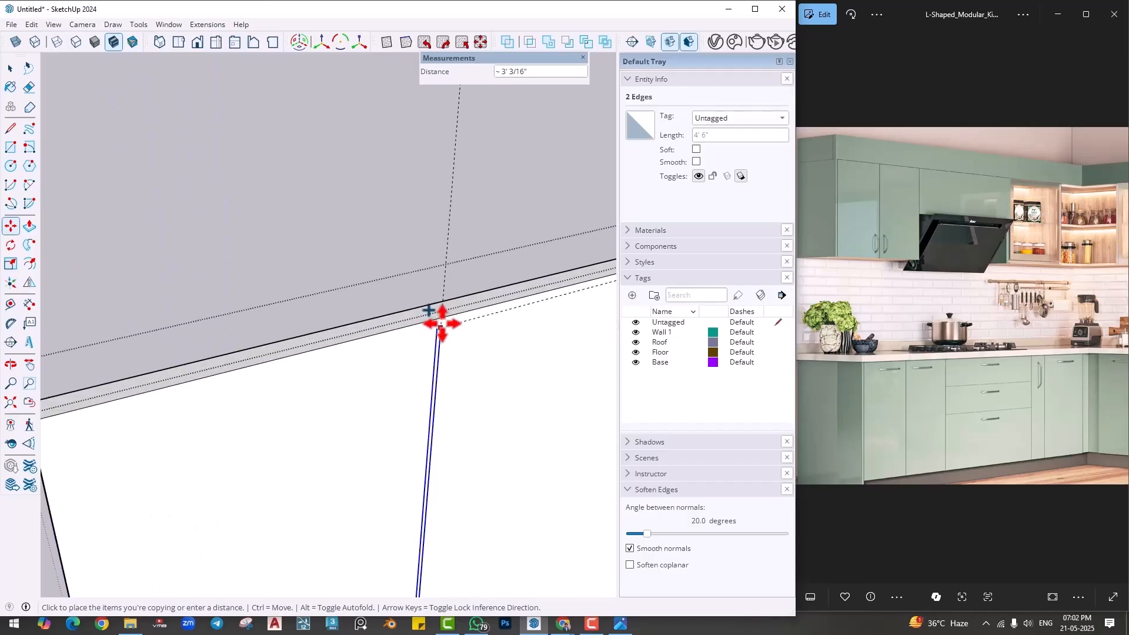
left_click(441, 317)
- Place a vertical guide 14" from the newest gap lines, near the panel's far end
left_click(11, 306)
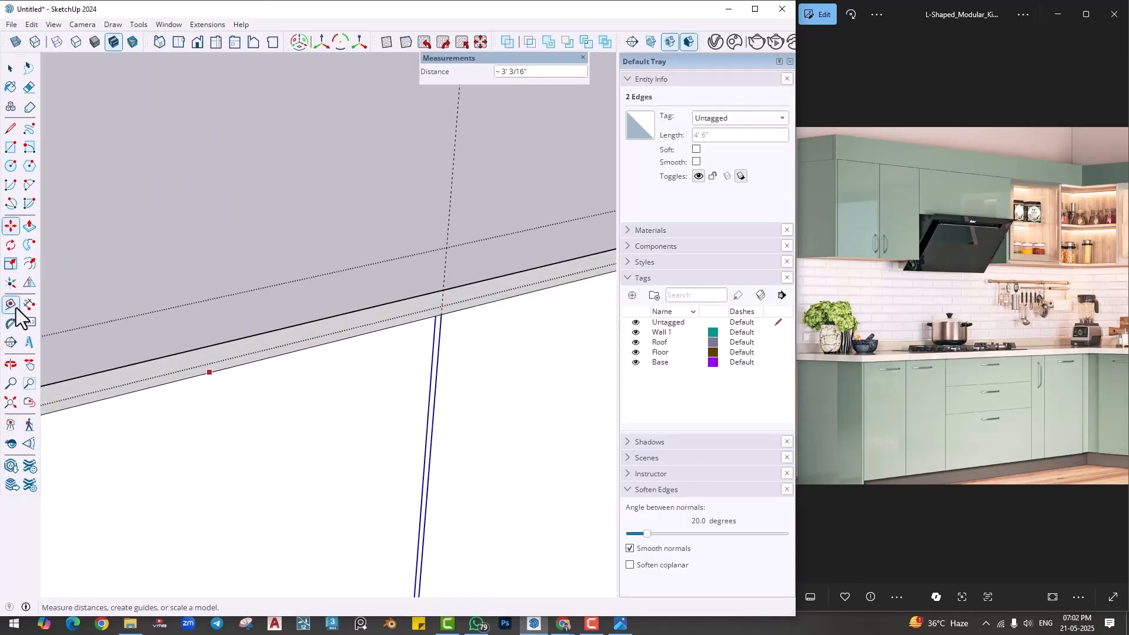
left_click(431, 379)
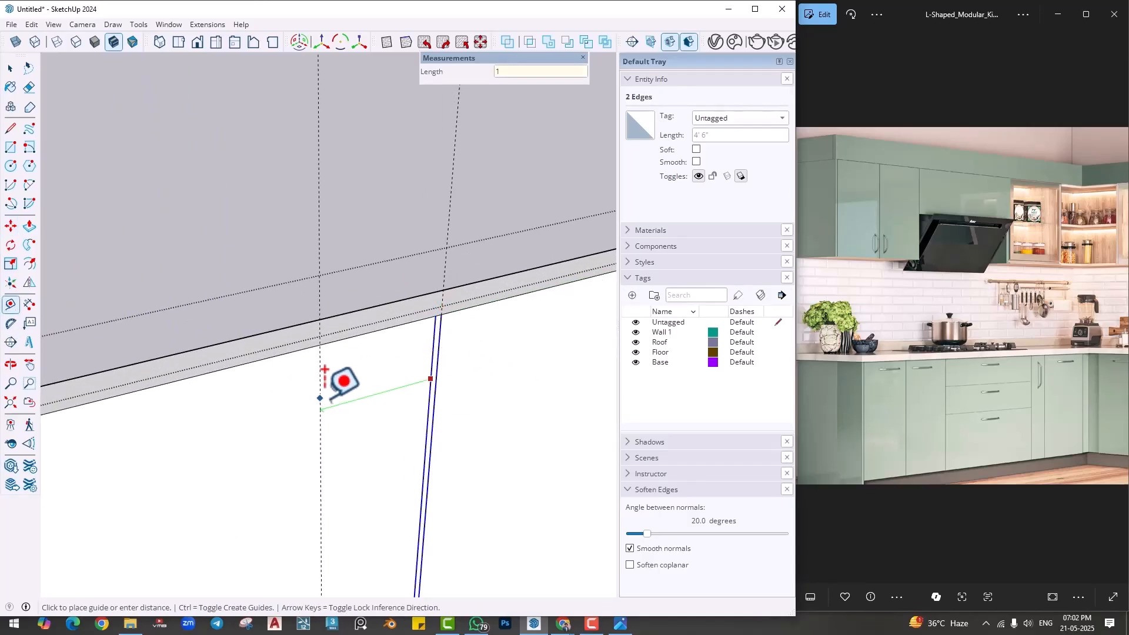
key("Return")
scroll(342, 443, "down", 3)
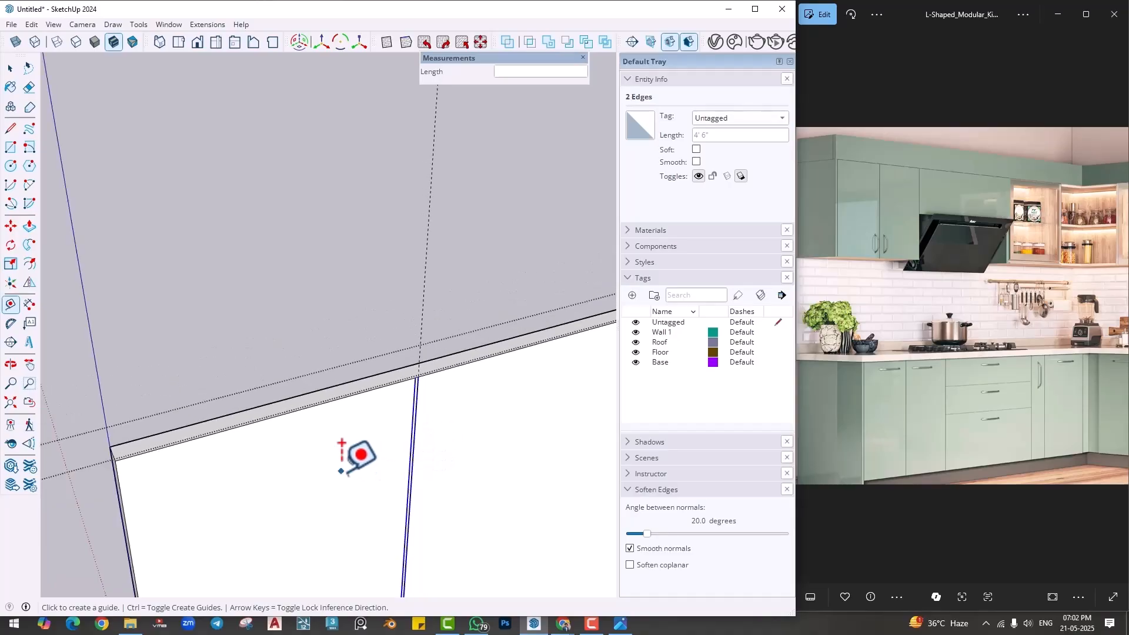
scroll(343, 465, "down", 2)
left_click(357, 500)
scroll(391, 462, "up", 4)
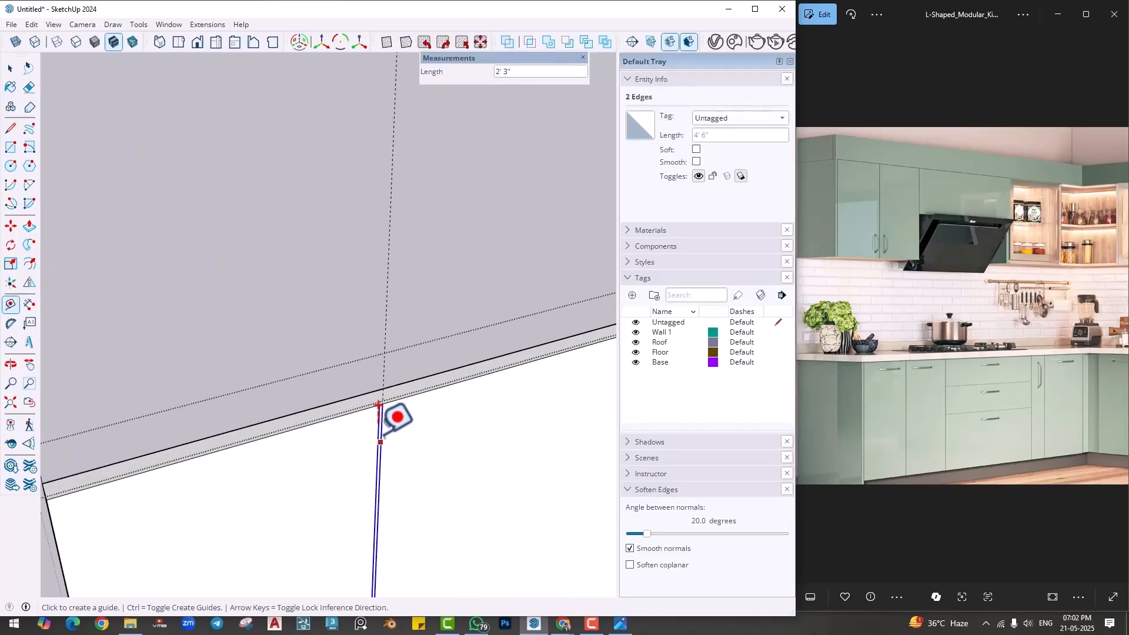
type("14")
key("Return")
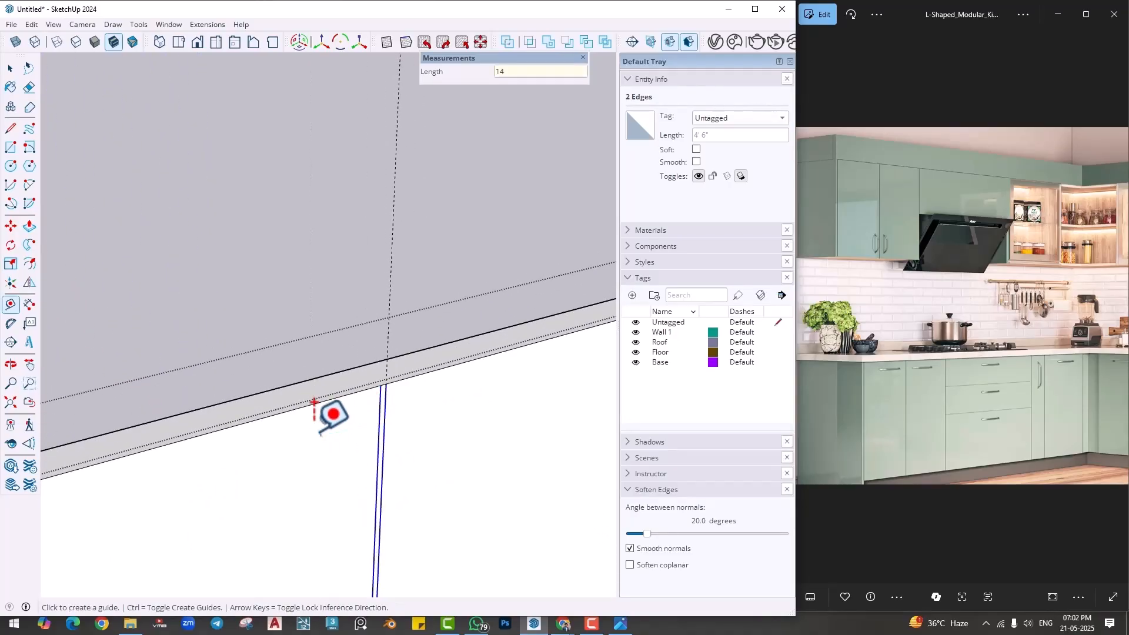
- Copy the two gap lines about 1' 2 3/16" along the panel to the 14" guide near its far end
scroll(347, 503, "down", 4)
middle_click_drag(253, 537, 322, 481, "shift")
scroll(412, 429, "up", 4)
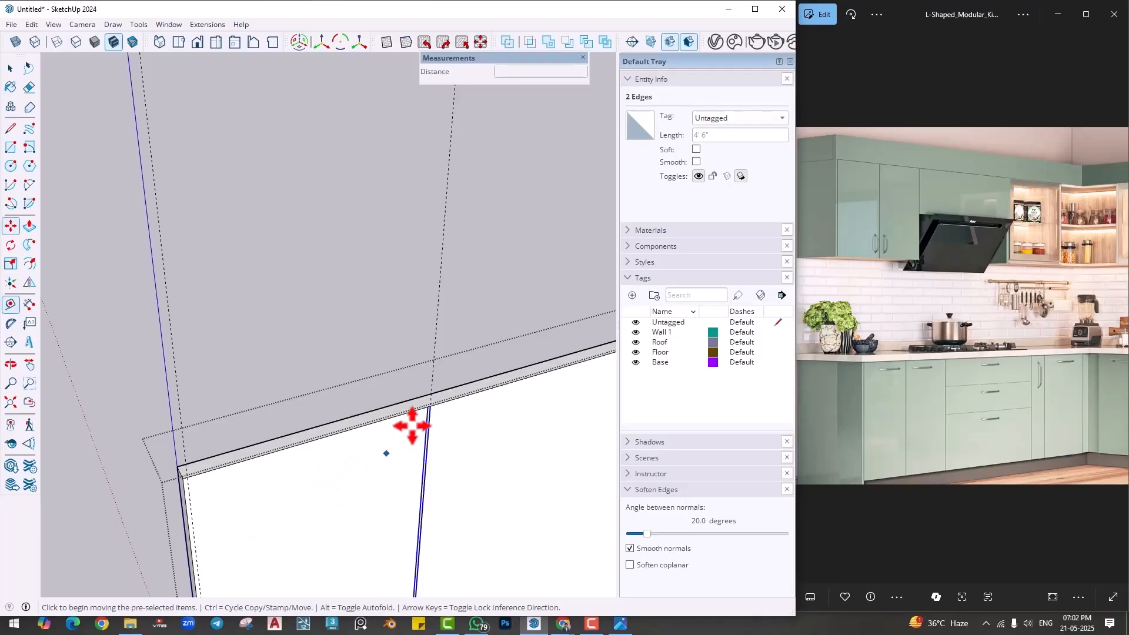
key("m")
key("ctrl")
left_click(446, 386)
scroll(157, 507, "down", 2)
middle_click_drag(158, 506, 318, 426, "shift")
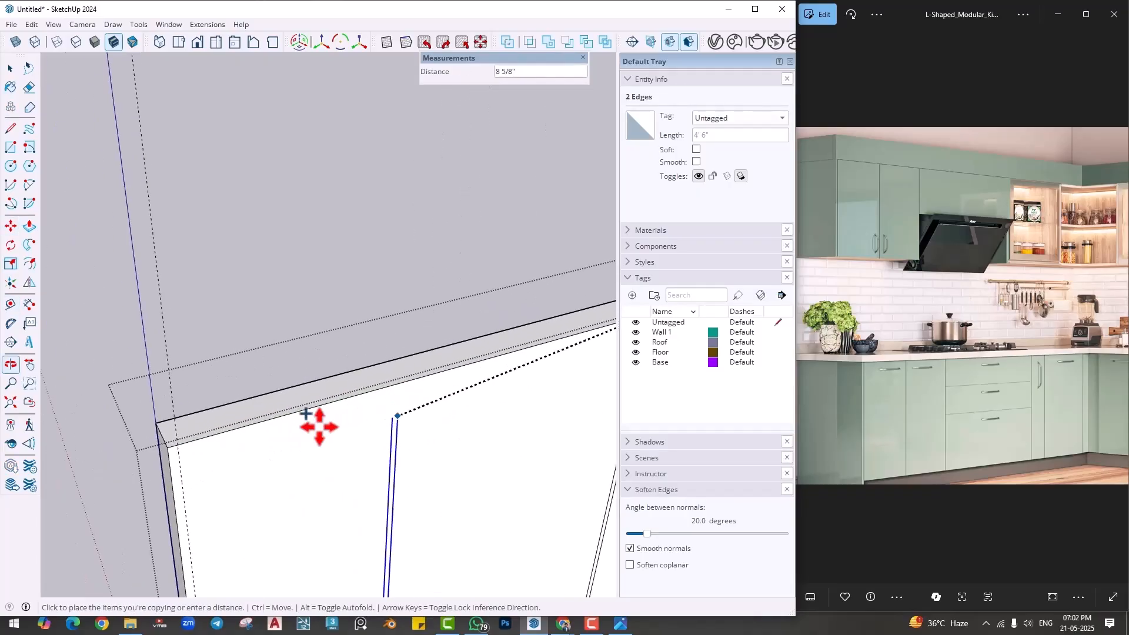
scroll(318, 426, "up", 3)
left_click(133, 461)
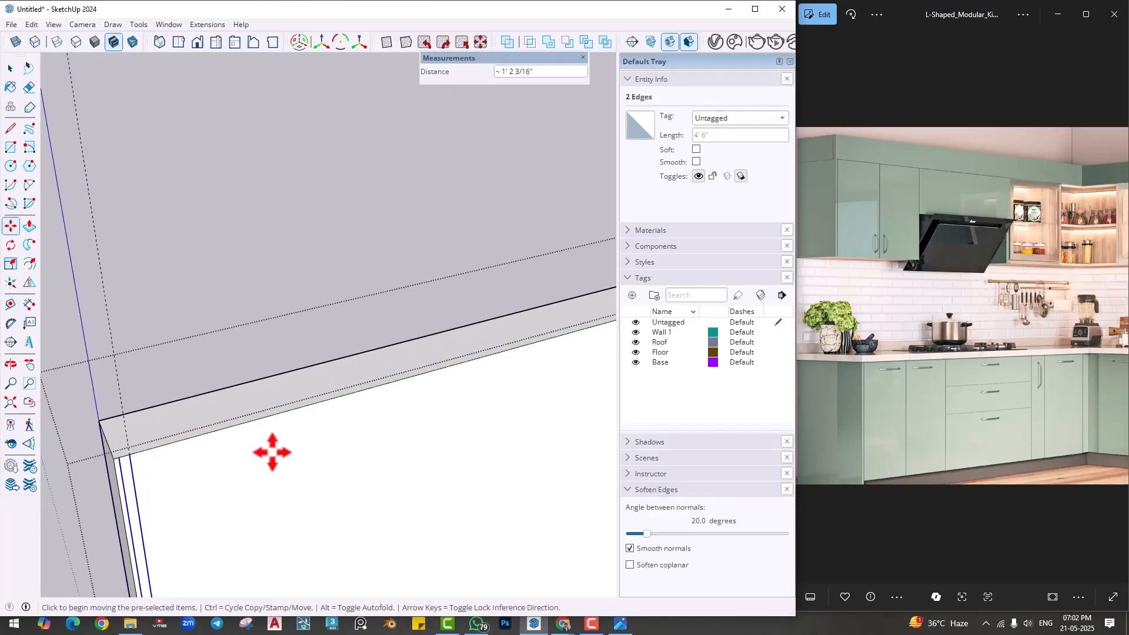
- Push/Pull the panel's narrow end face outward to lengthen the panel beyond the last gap lines
scroll(272, 454, "down", 3)
middle_click_drag(240, 499, 383, 443, "shift")
key("p")
left_click(346, 456)
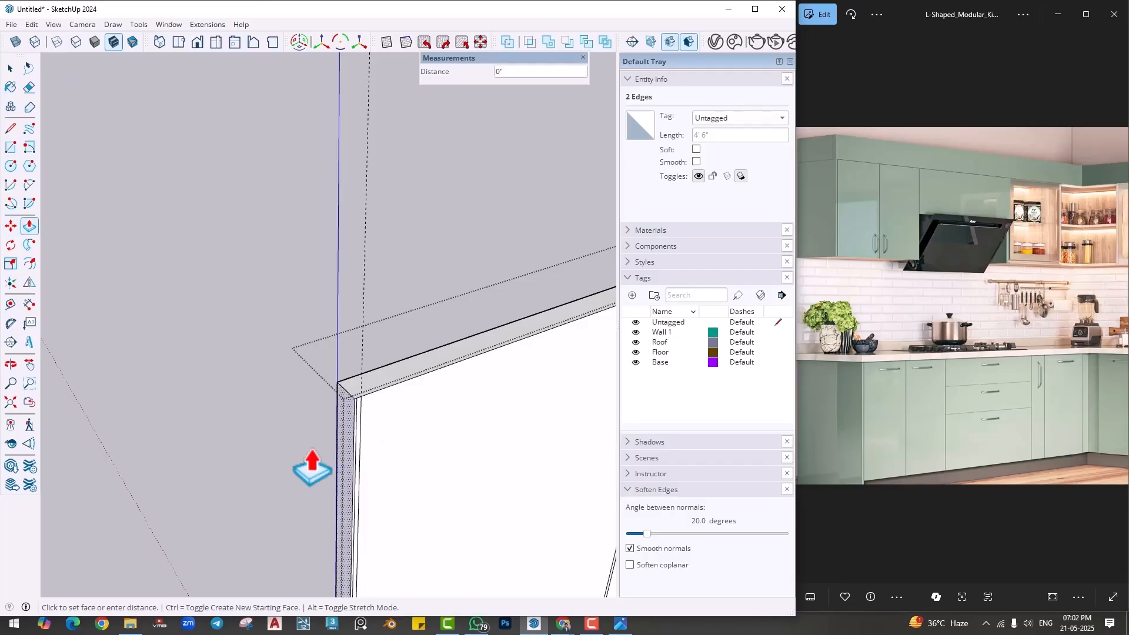
left_click(51, 507)
key("space")
- Place a vertical guide 14" from the last gap lines' outer edge, toward the lengthened end of the panel
scroll(355, 435, "up", 1)
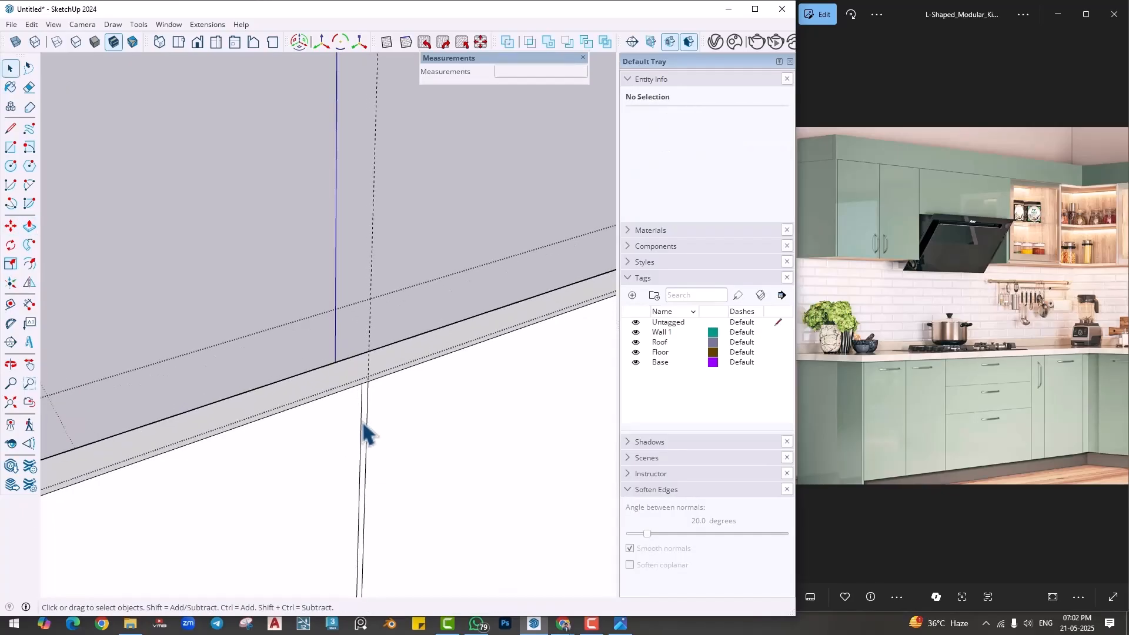
left_click(10, 304)
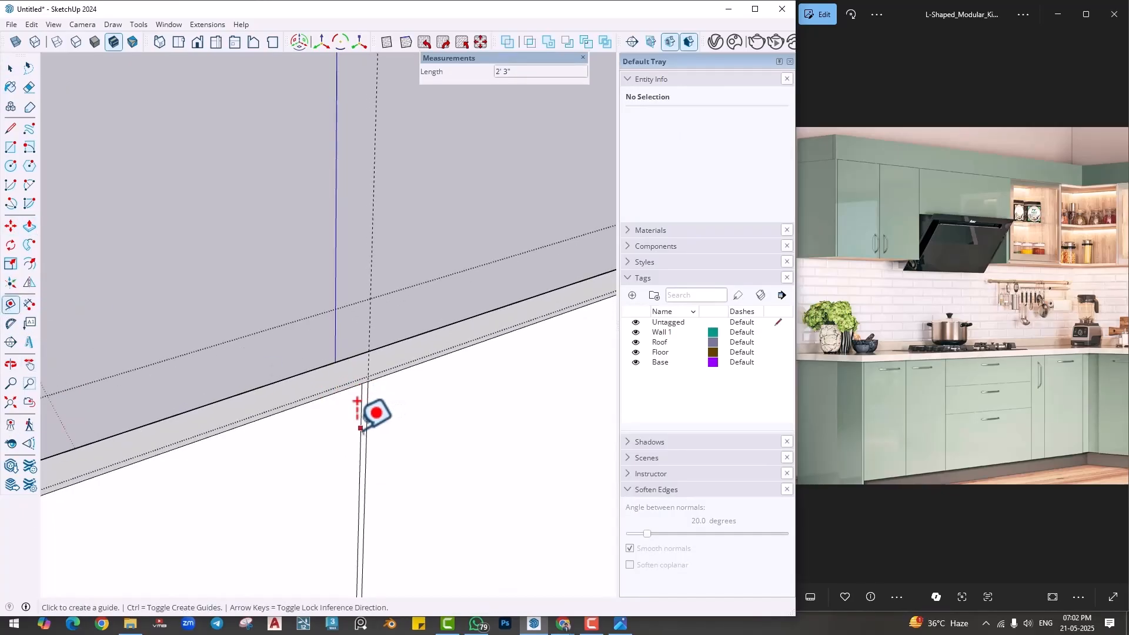
left_click(362, 402)
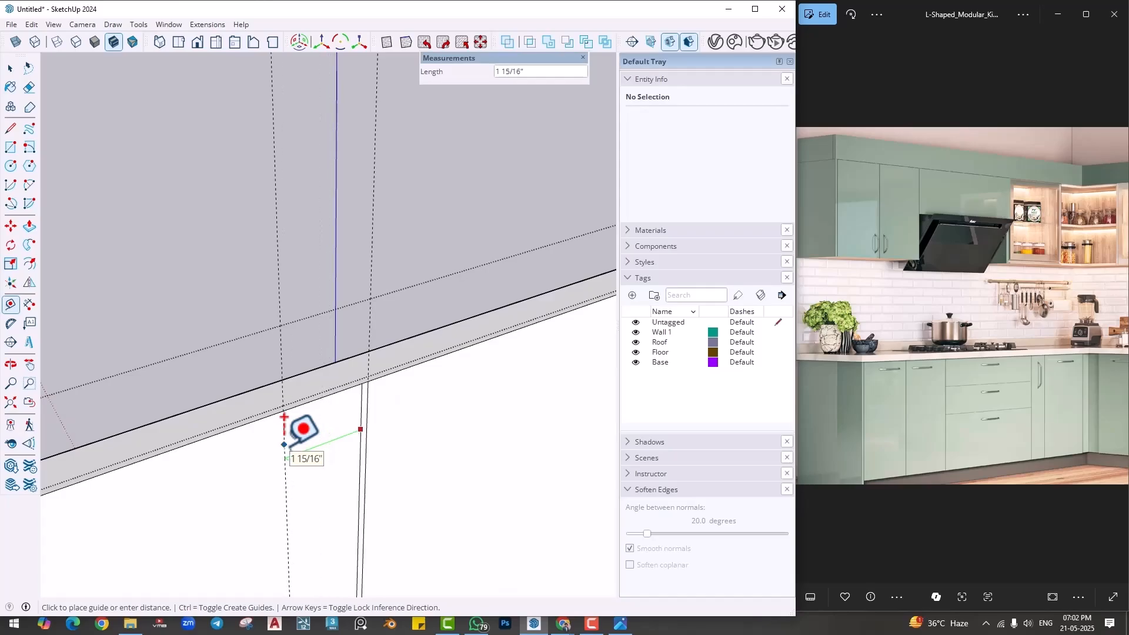
type("14")
key("Return")
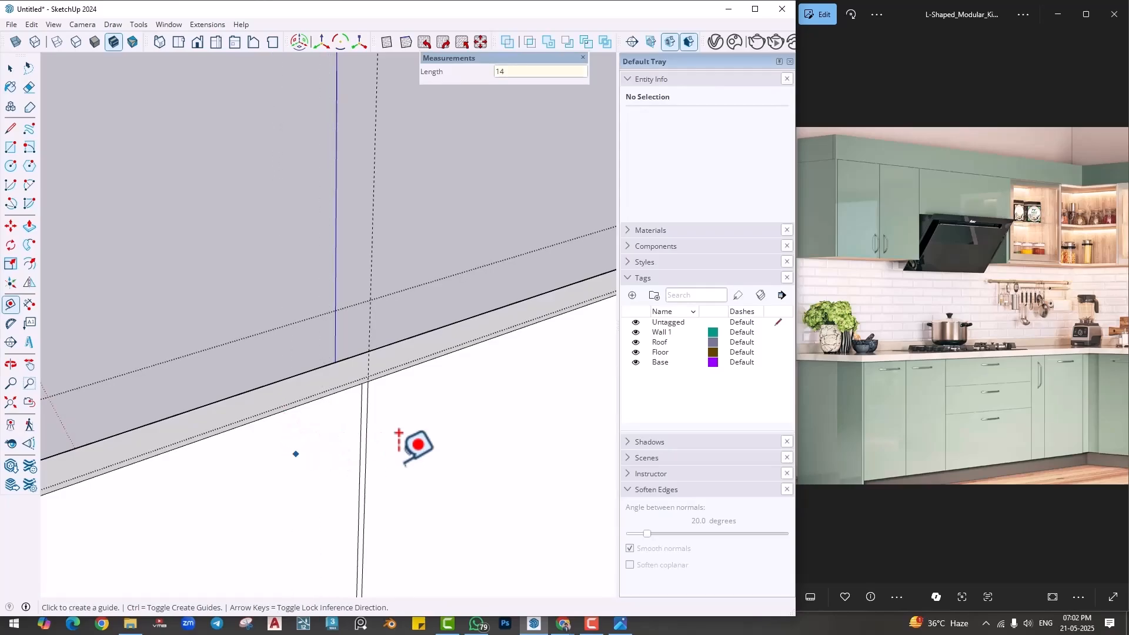
- Copy the last gap's two vertical edges about 1' 2 3/16" to the 14" guide beyond the panel's end
key("space")
left_click(369, 403, "ctrl")
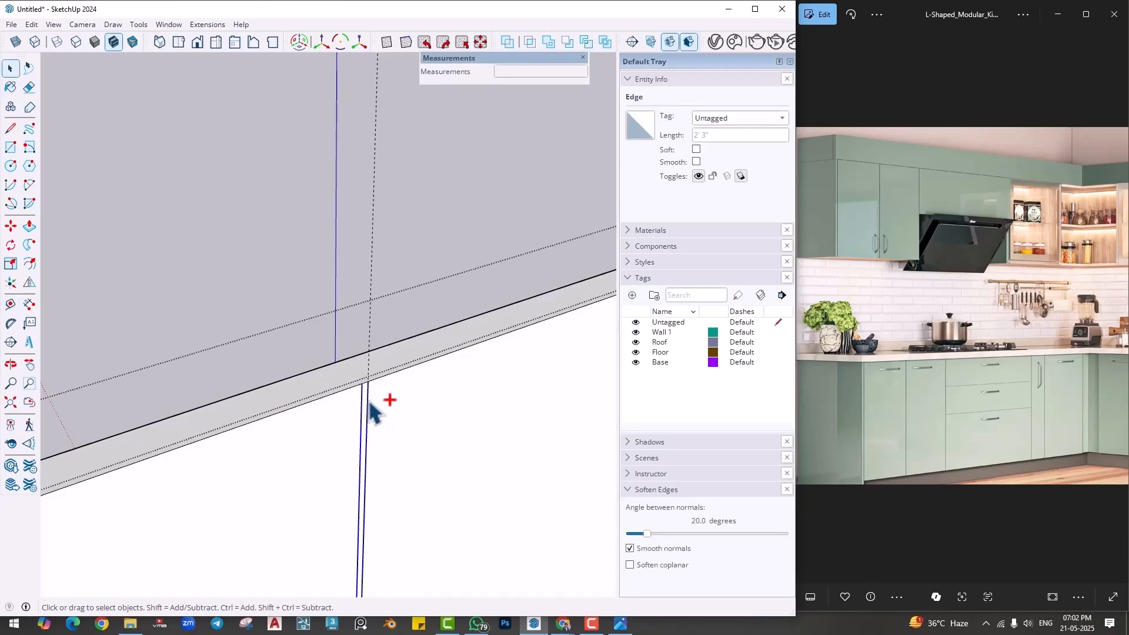
key("m")
key("ctrl")
left_click(370, 382)
scroll(305, 466, "down", 1)
scroll(305, 467, "down", 3)
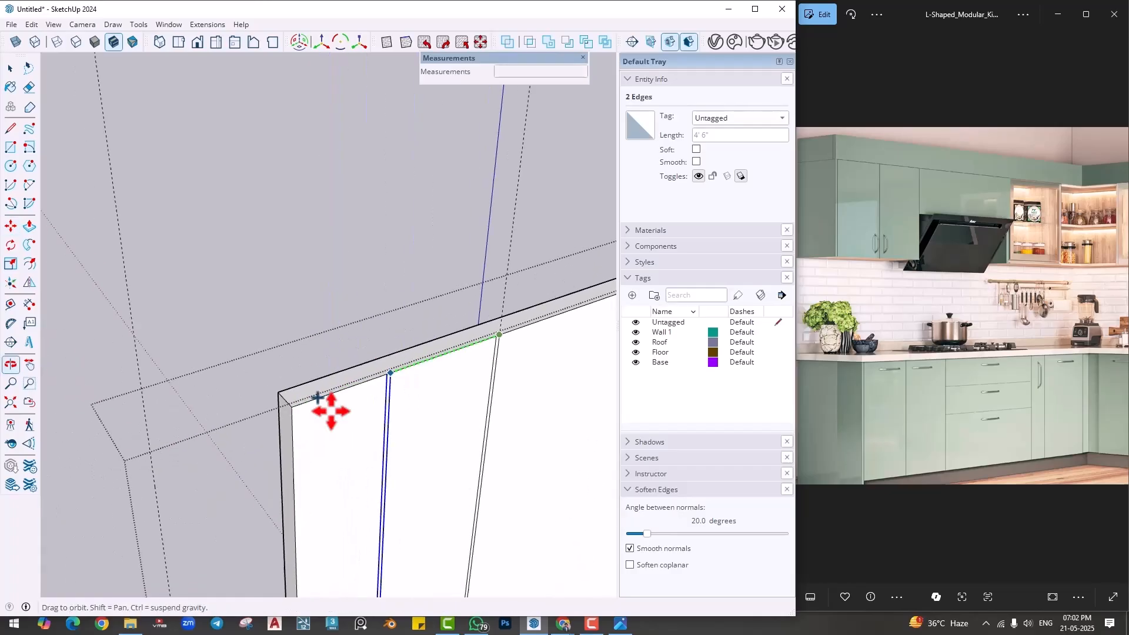
middle_click_drag(293, 465, 301, 370, "shift")
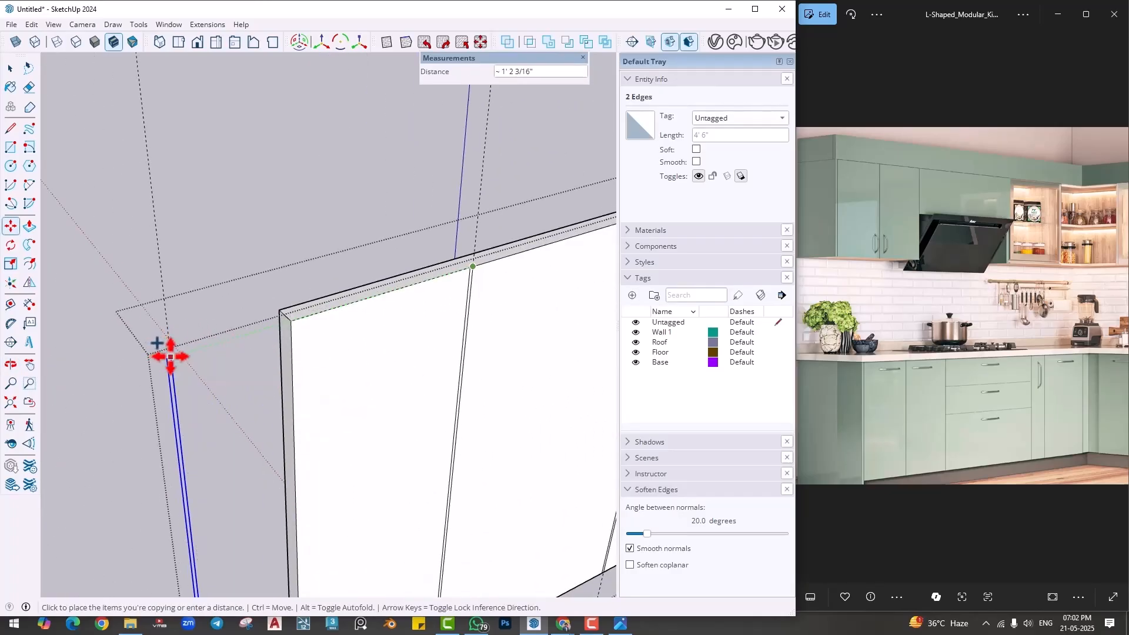
key("space")
- Push/Pull the panel's end face outward again, past the gap lines copied beyond it
key("p")
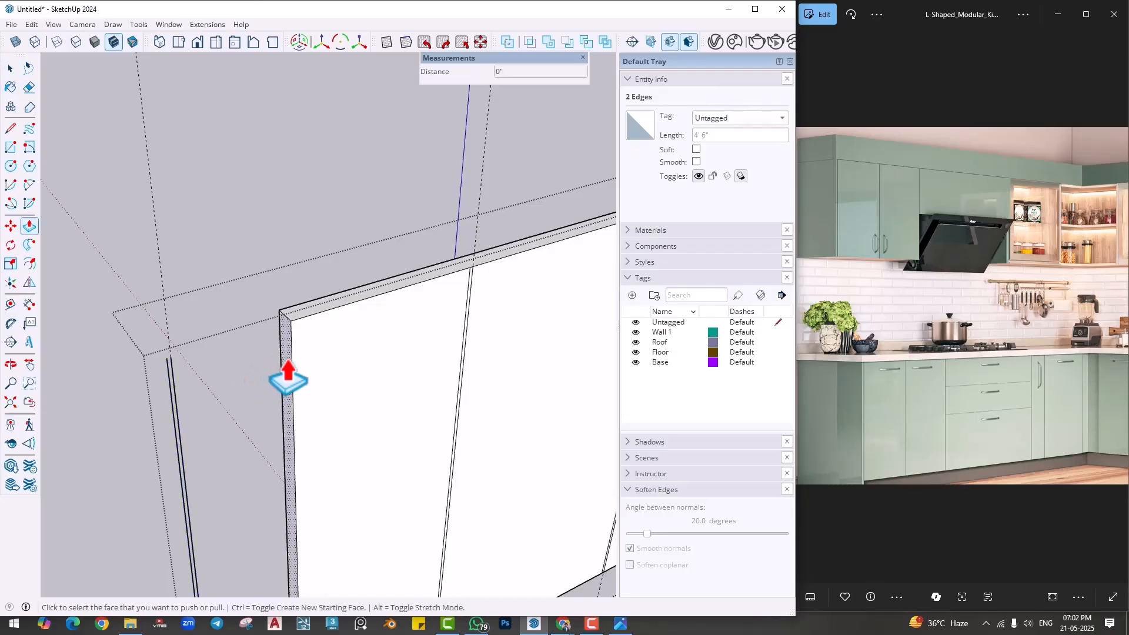
left_click(285, 373)
left_click(121, 423)
key("space")
- Place a vertical guide 1" from the outer edge of the last gap strip, toward the panel's end
scroll(169, 344, "up", 3)
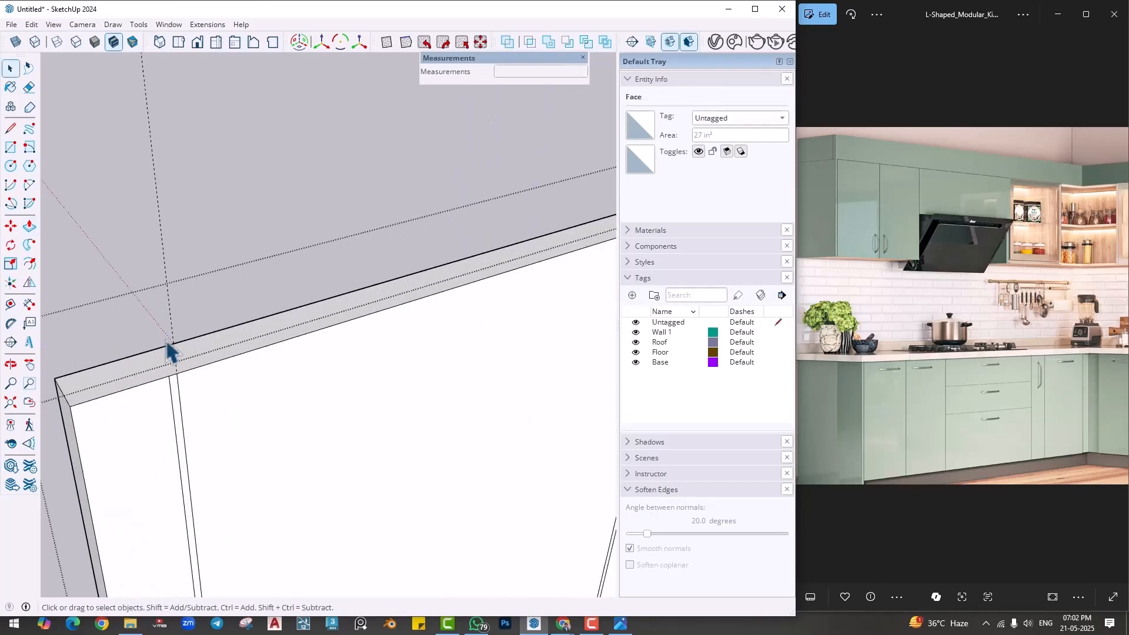
scroll(195, 390, "up", 2)
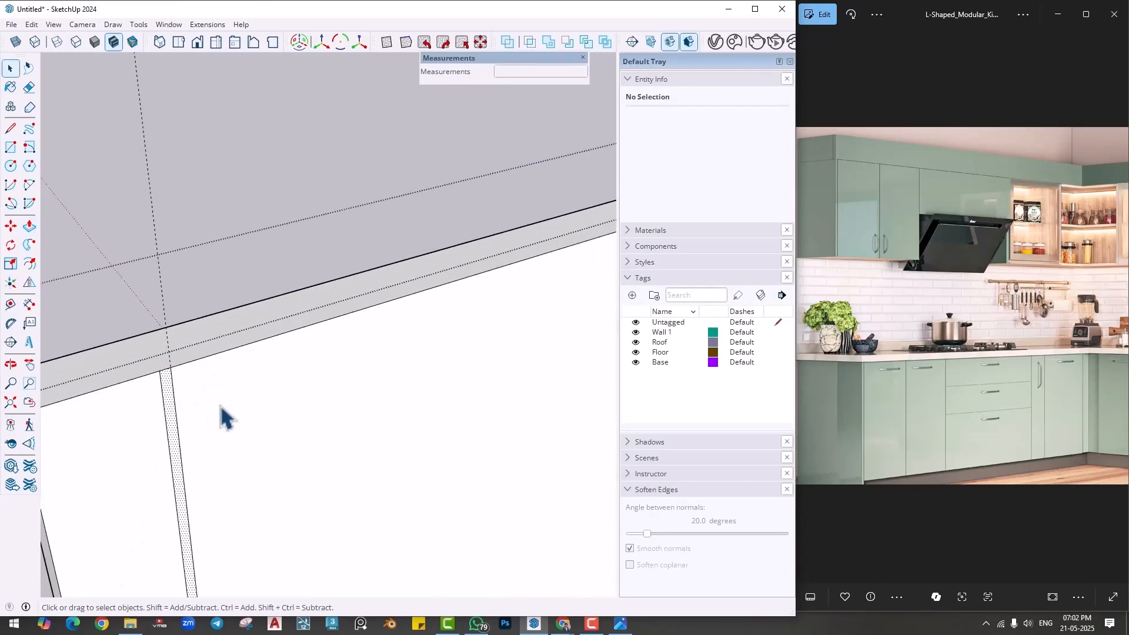
scroll(222, 416, "down", 3)
left_click(297, 361)
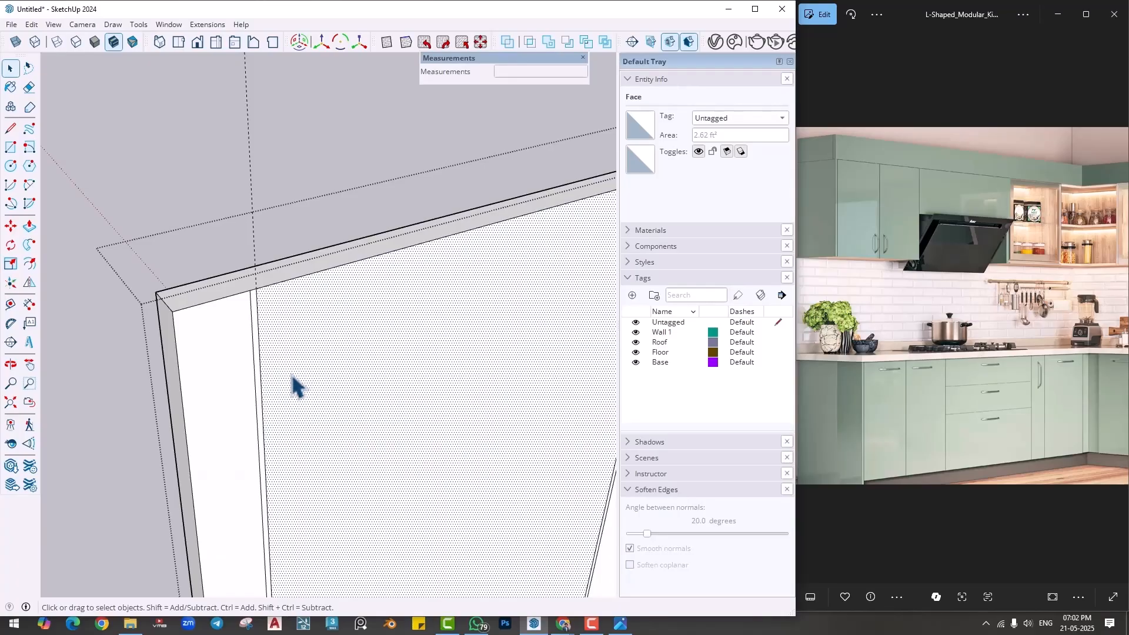
scroll(294, 385, "down", 1)
scroll(250, 362, "up", 2)
key("t")
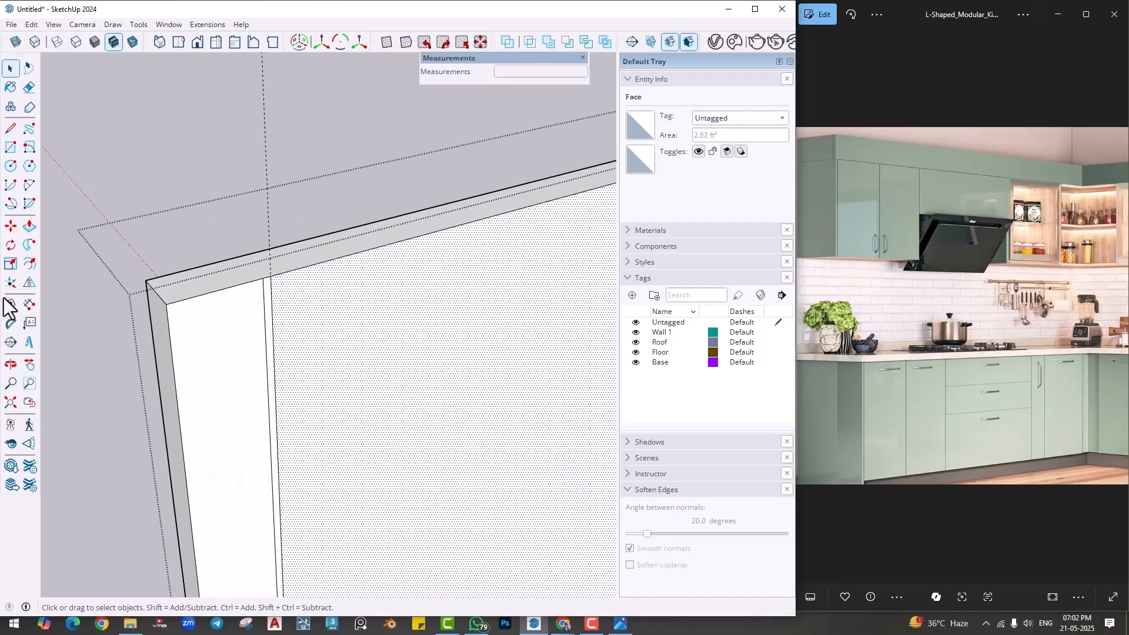
left_click(263, 312)
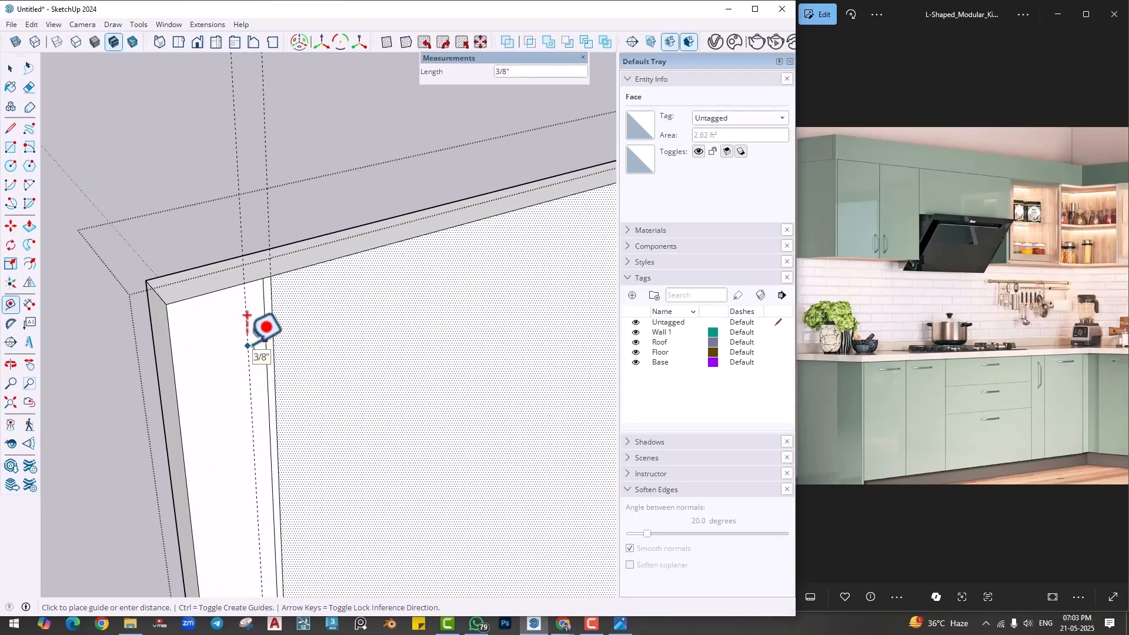
type("1")
key("Return")
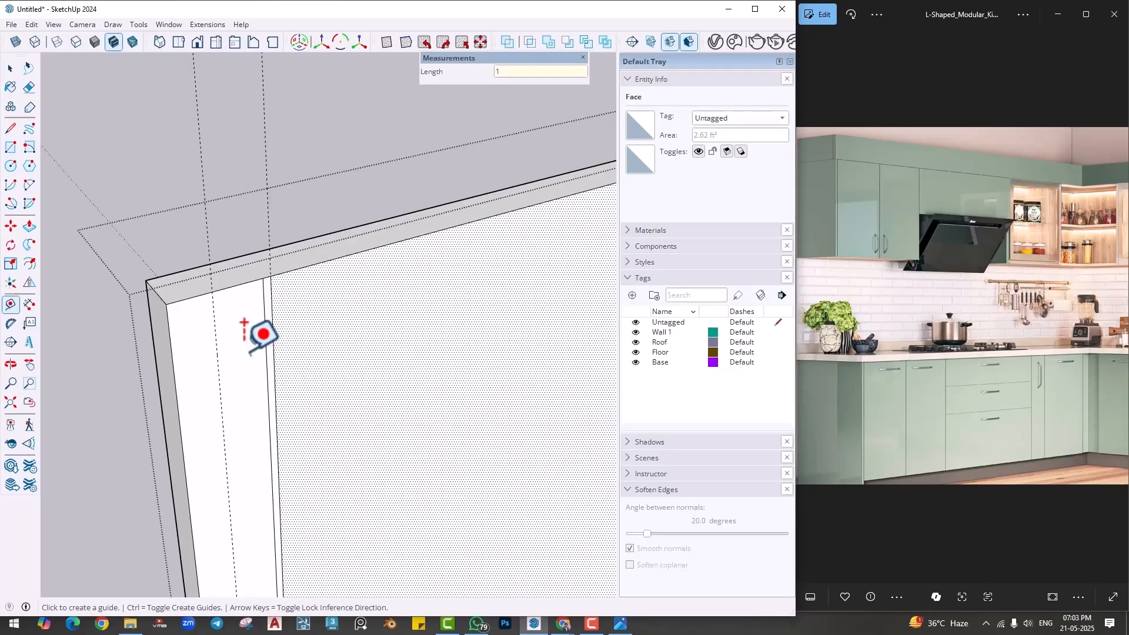
- Push/Pull the front panel's end face back to the 1" guide
key("p")
left_click(168, 406)
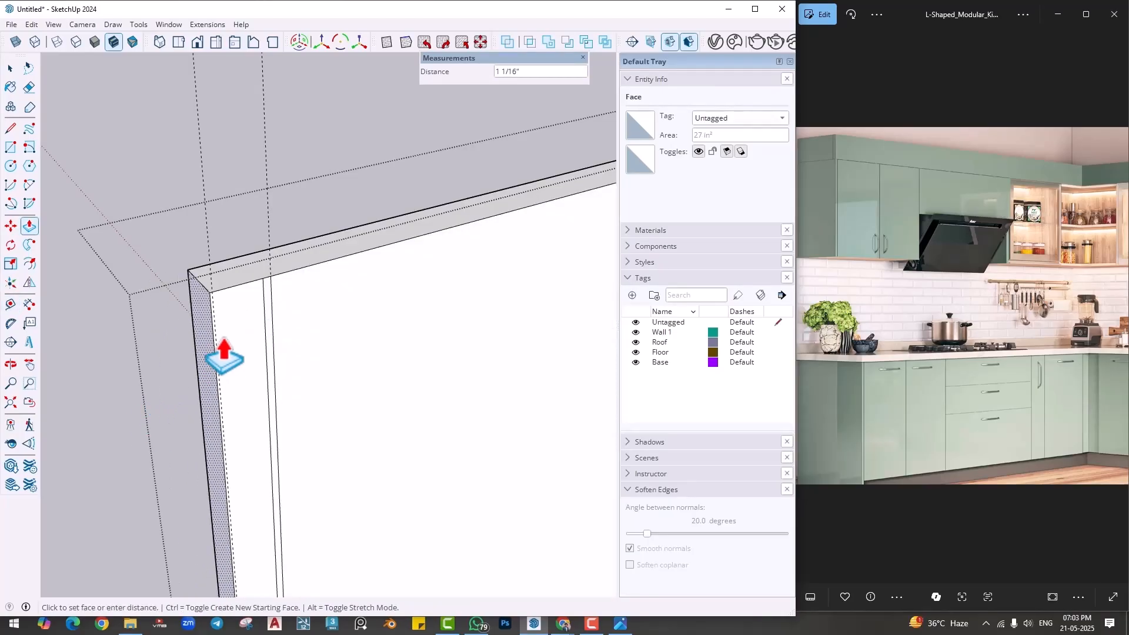
left_click(218, 351)
- Push the gap strip nearest the panel's end 1" inward and repeat the push on the next two gap strips
left_click(263, 293)
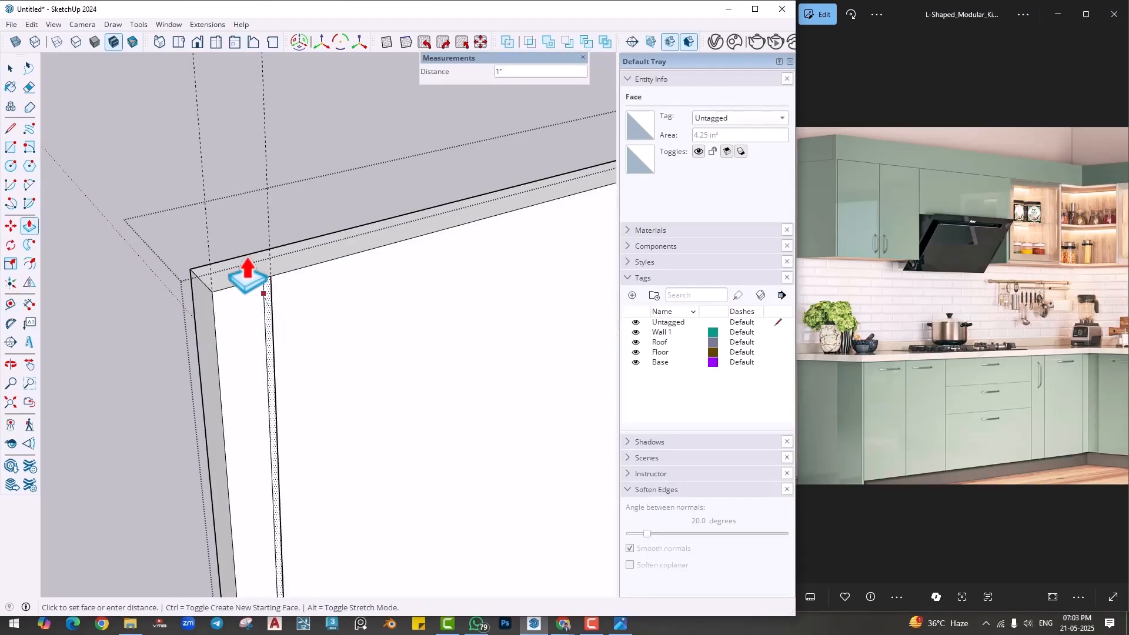
left_click(247, 276)
scroll(434, 310, "up", 5)
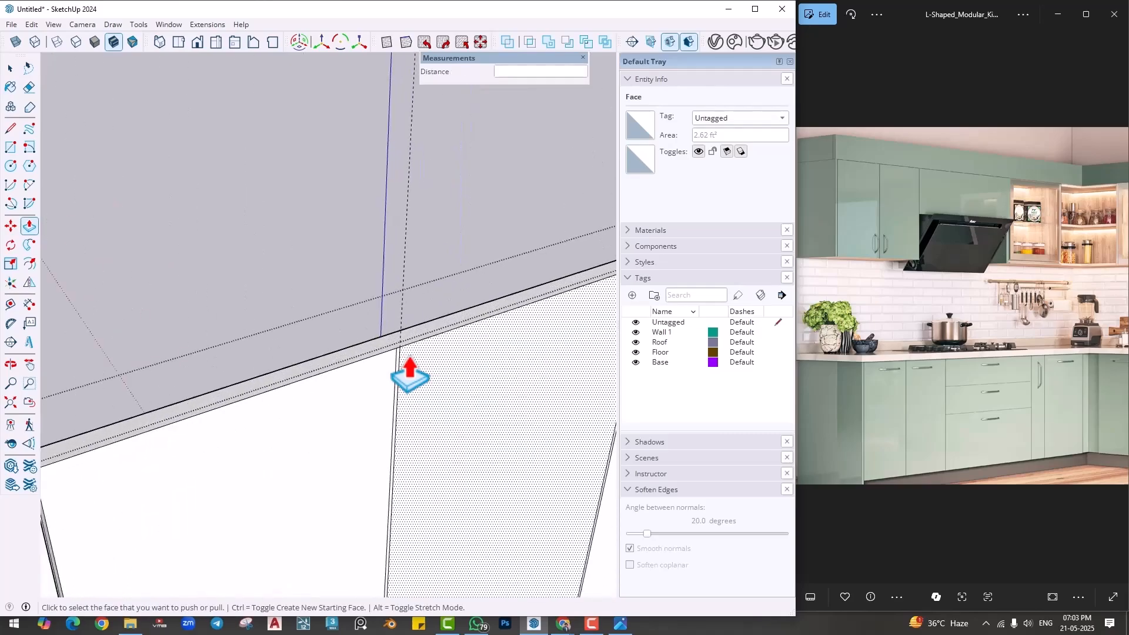
double_click(410, 376)
middle_click_drag(397, 377, 44, 450)
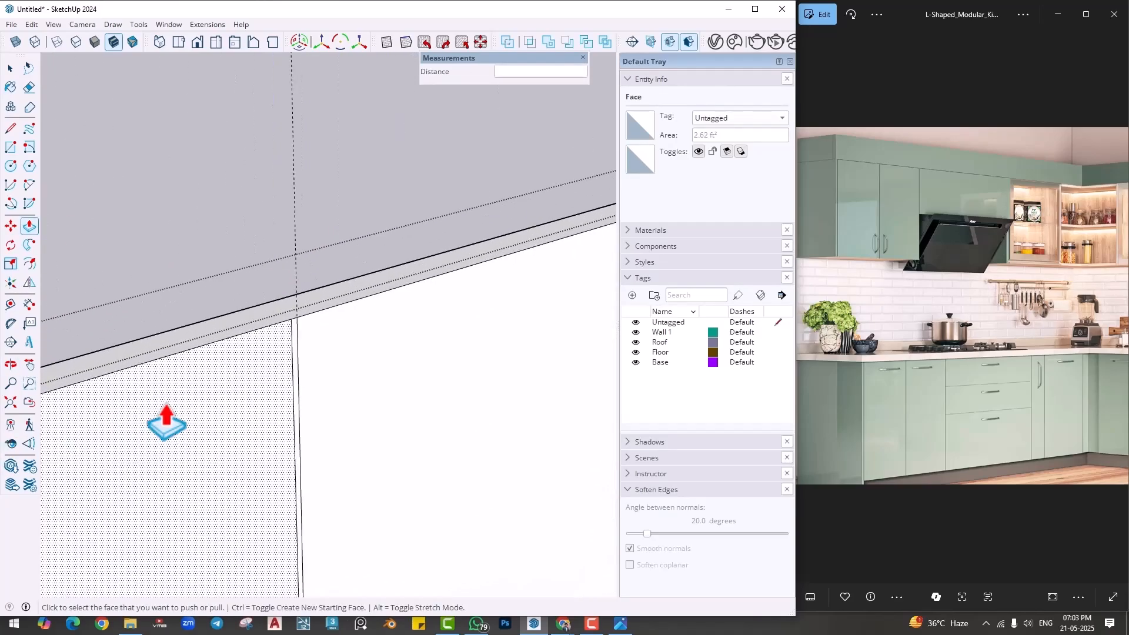
scroll(167, 420, "down", 3)
double_click(261, 350)
scroll(261, 374, "down", 4)
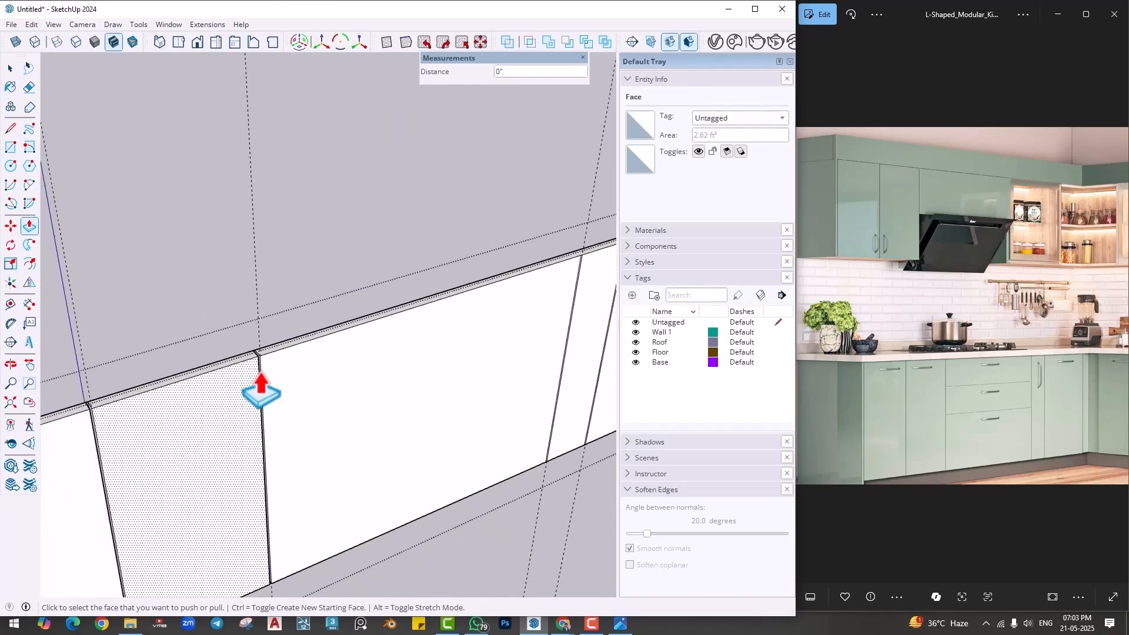
- Repeat the 1" inward push on the remaining vertical gap strips toward the kitchen corner
scroll(585, 272, "up", 4)
scroll(587, 258, "up", 3)
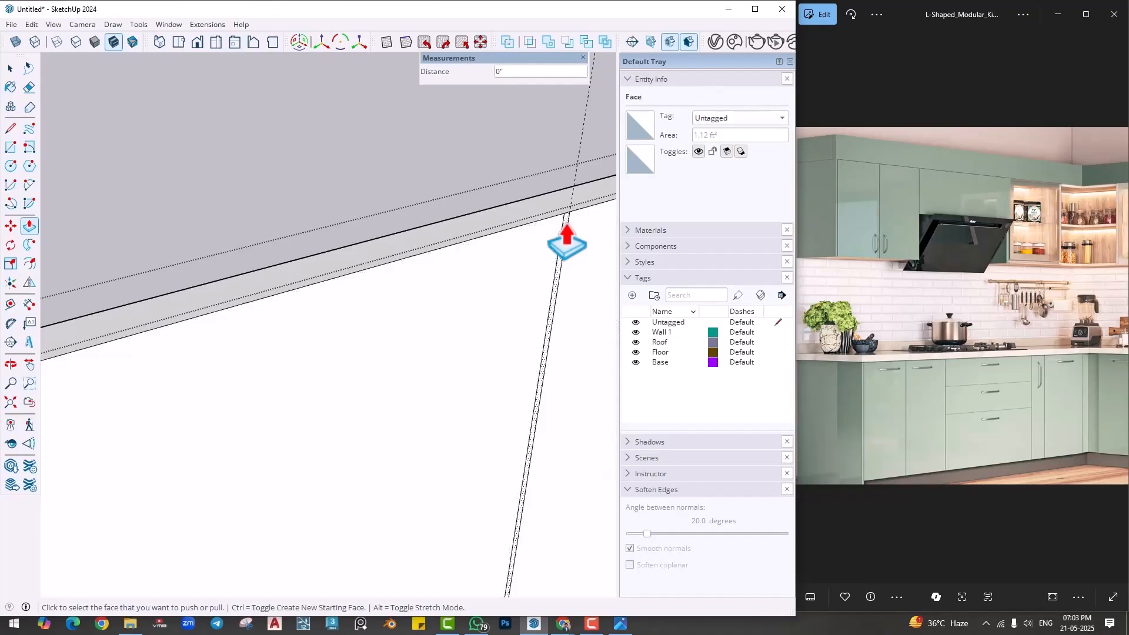
double_click(565, 243)
scroll(422, 408, "down", 4)
scroll(433, 435, "down", 5)
middle_click_drag(405, 406, 265, 365)
scroll(448, 416, "up", 4)
double_click(447, 417)
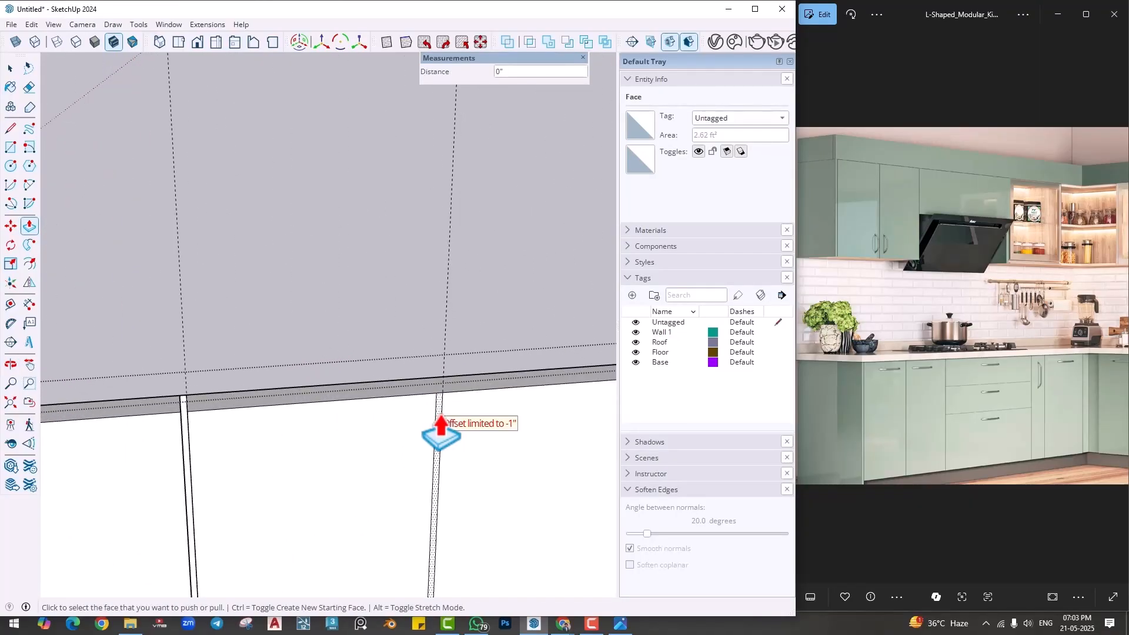
scroll(428, 455, "up", 4)
scroll(428, 462, "down", 4)
middle_click_drag(464, 445, 497, 358, "shift")
scroll(406, 405, "down", 2)
middle_click_drag(406, 406, 450, 399)
key("space")
- Draw two horizontal lines across the 3' wide shutter, at its mid-height and at the middle of its upper half
scroll(421, 426, "up", 2)
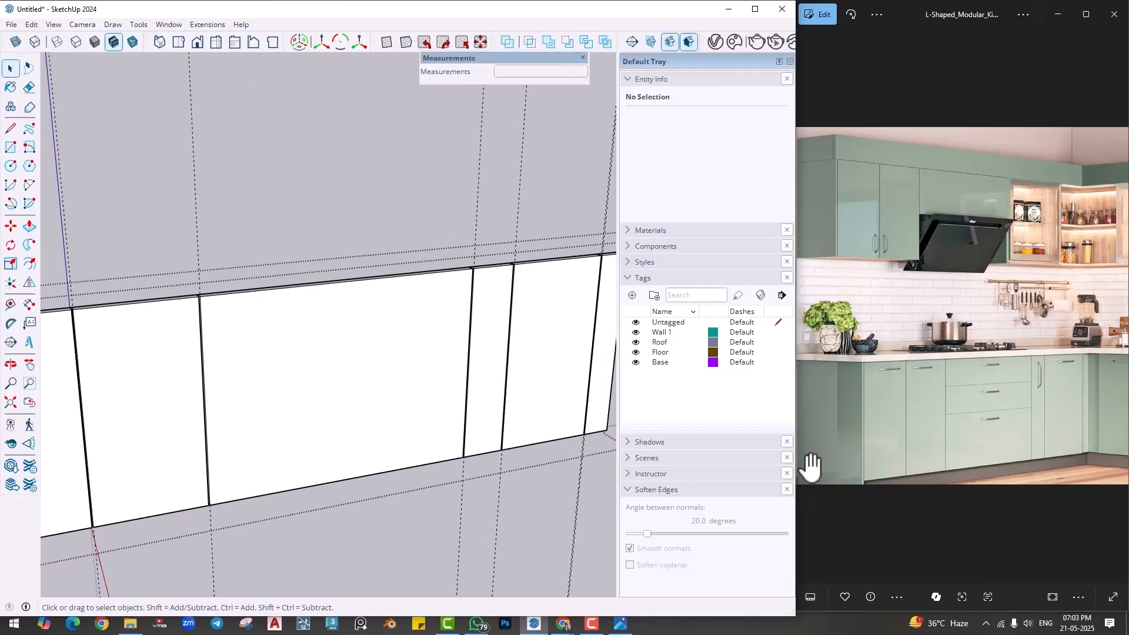
key("l")
scroll(272, 434, "up", 3)
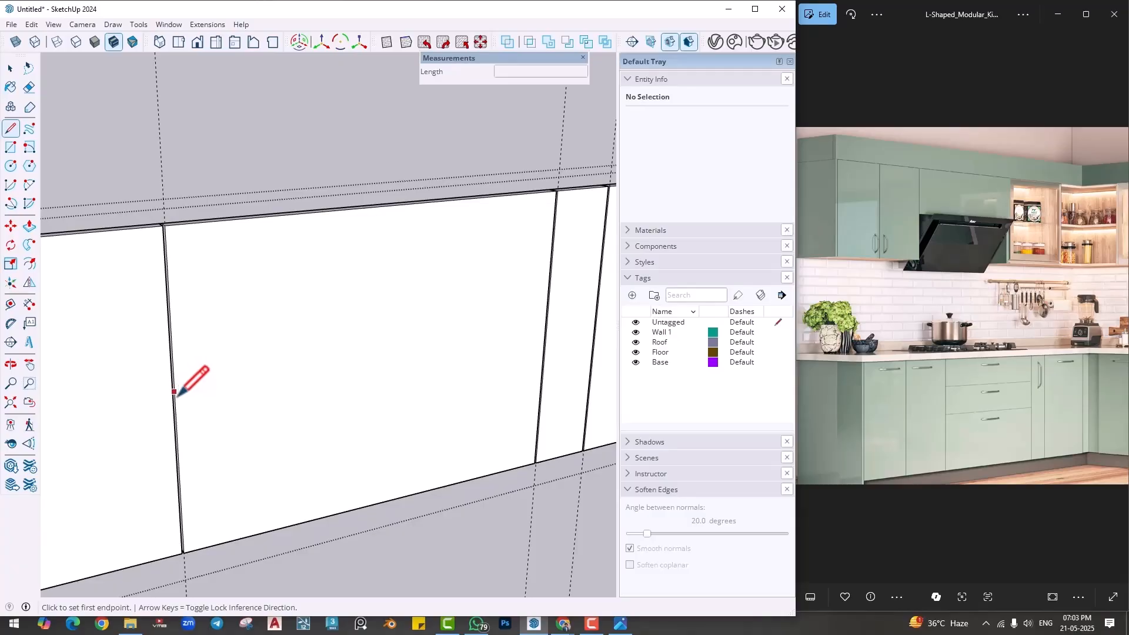
left_click(174, 395)
left_click(542, 336)
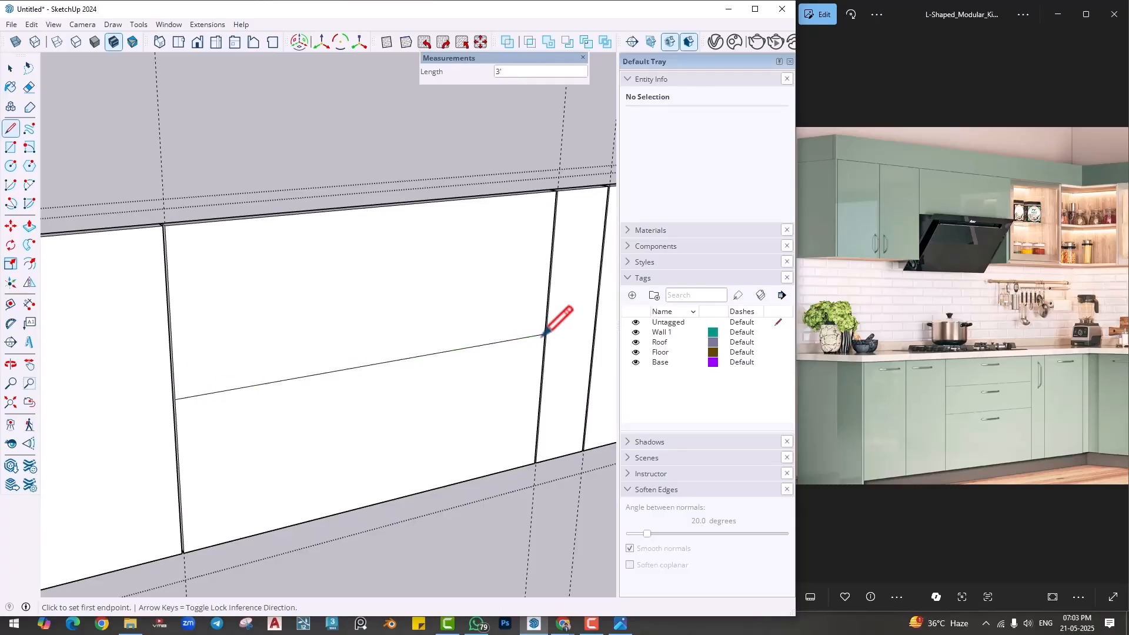
left_click(170, 315)
left_click(550, 266)
key("space")
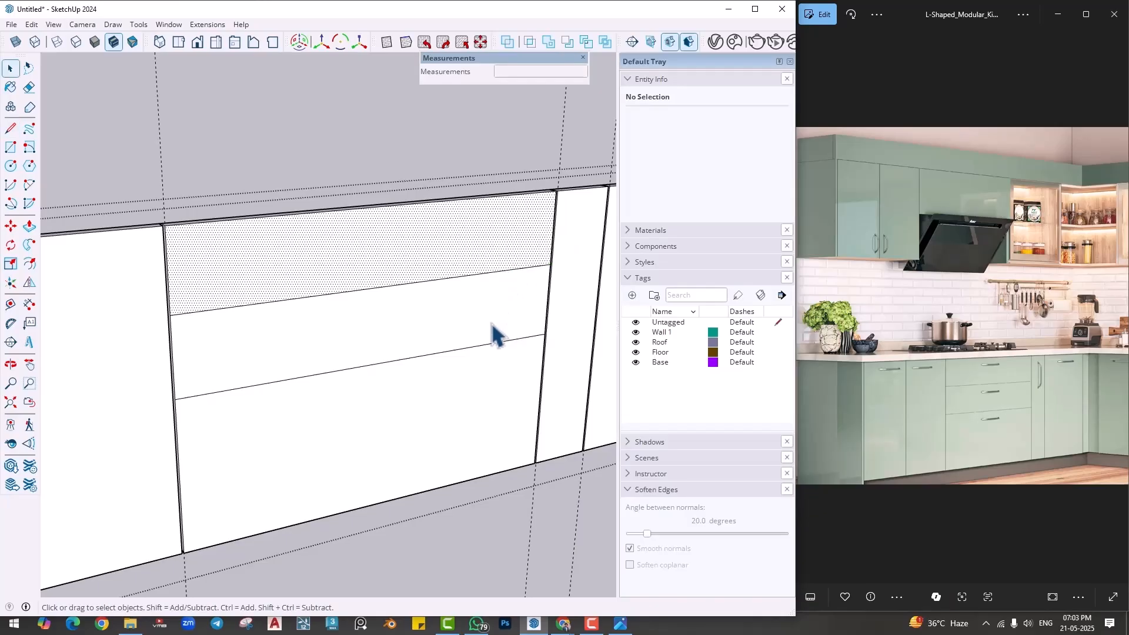
- Select both horizontal drawer lines and copy them 4 mm upward
left_click(483, 276)
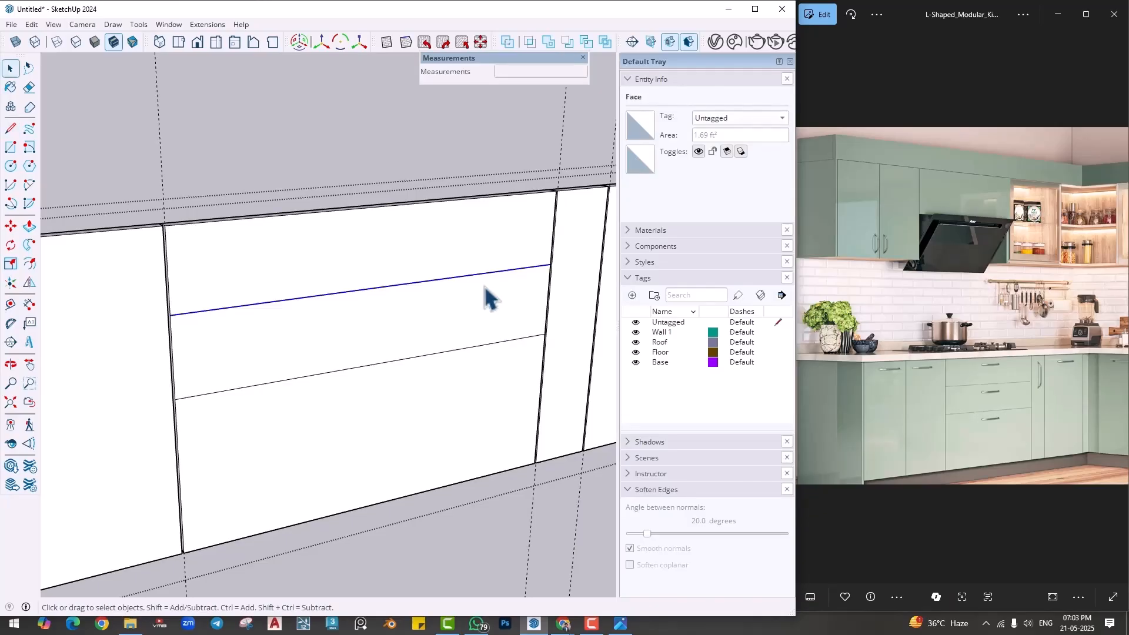
left_click(494, 343, "ctrl")
left_click(491, 346)
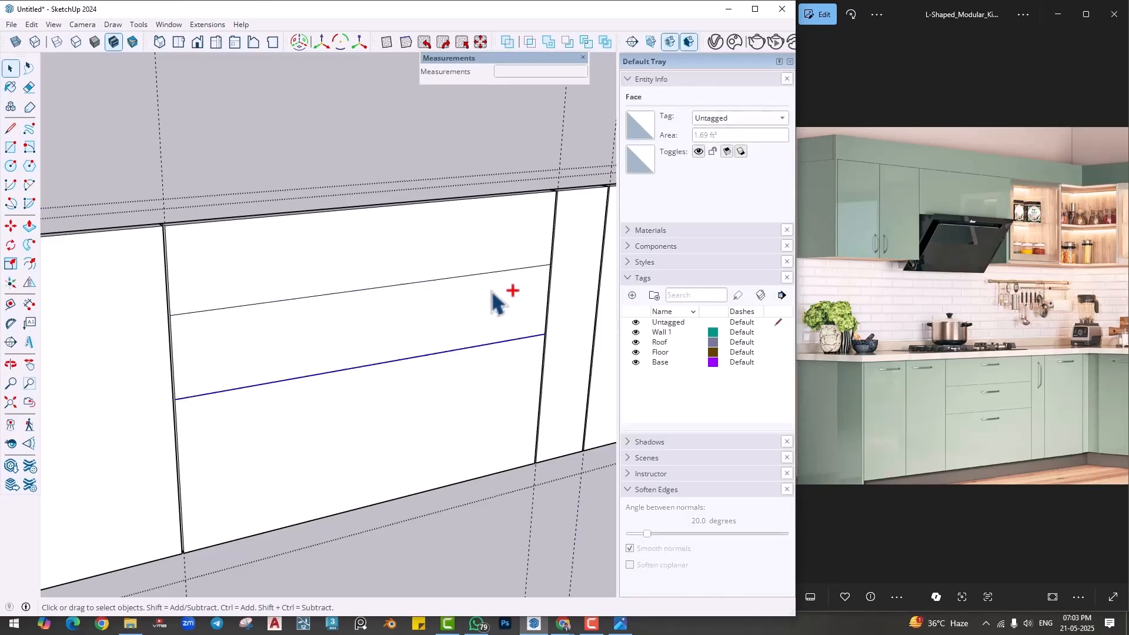
scroll(493, 336, "up", 2)
key("m")
key("ctrl")
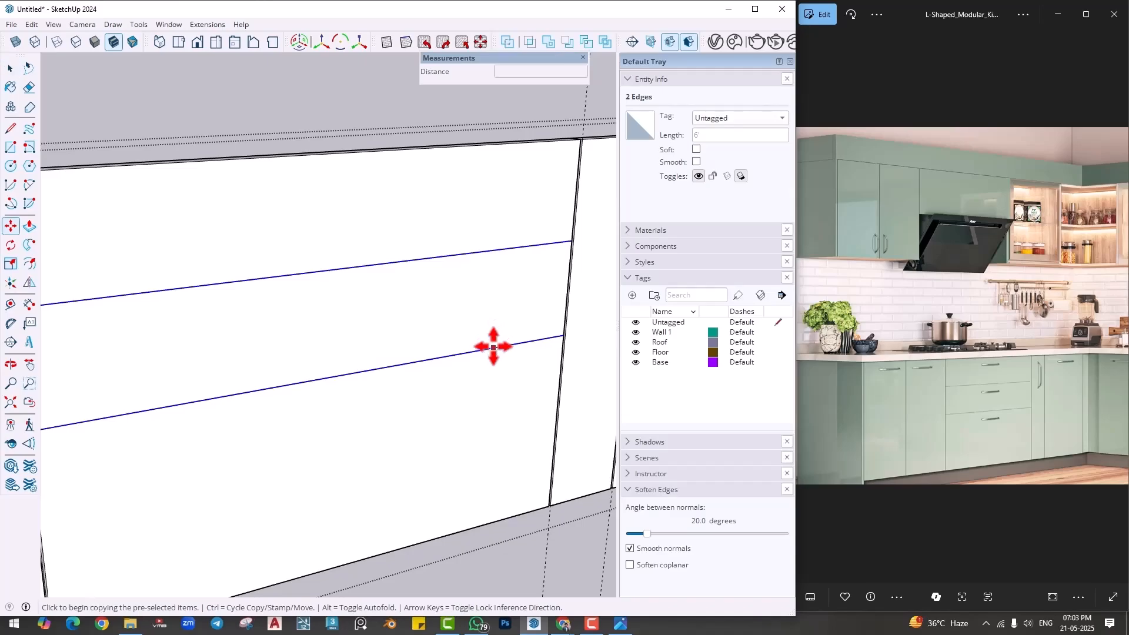
left_click(494, 347)
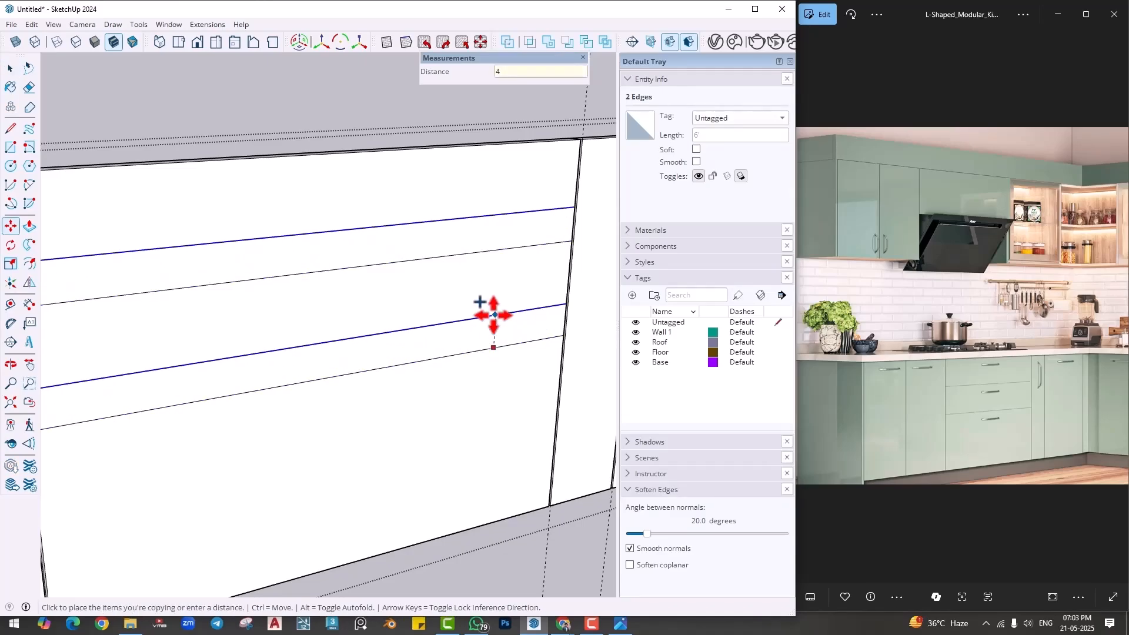
key("Return")
- Push/Pull the two horizontal drawer gap strips 1" inward, matching the vertical gaps
key("p")
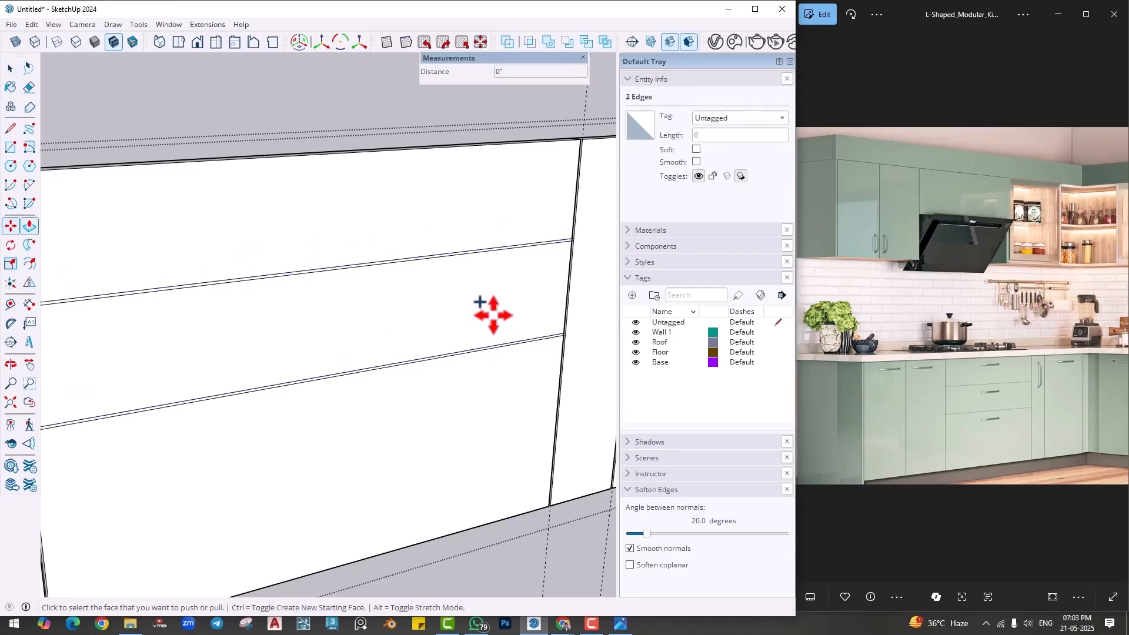
scroll(526, 264, "up", 2)
double_click(520, 234)
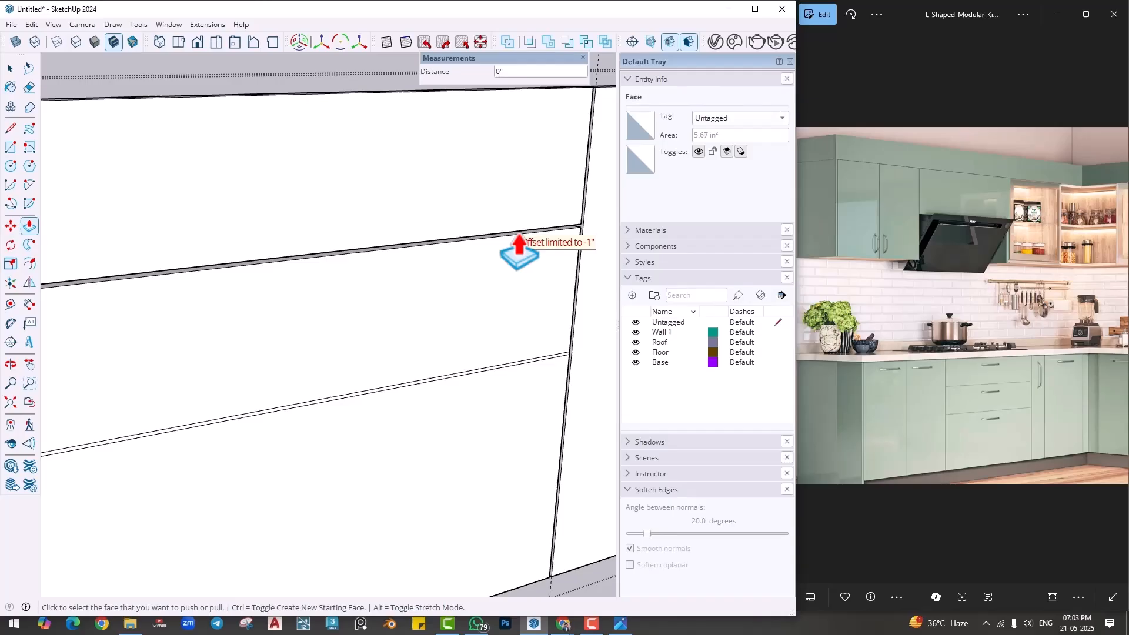
double_click(542, 360)
scroll(542, 363, "down", 1)
scroll(541, 369, "down", 4)
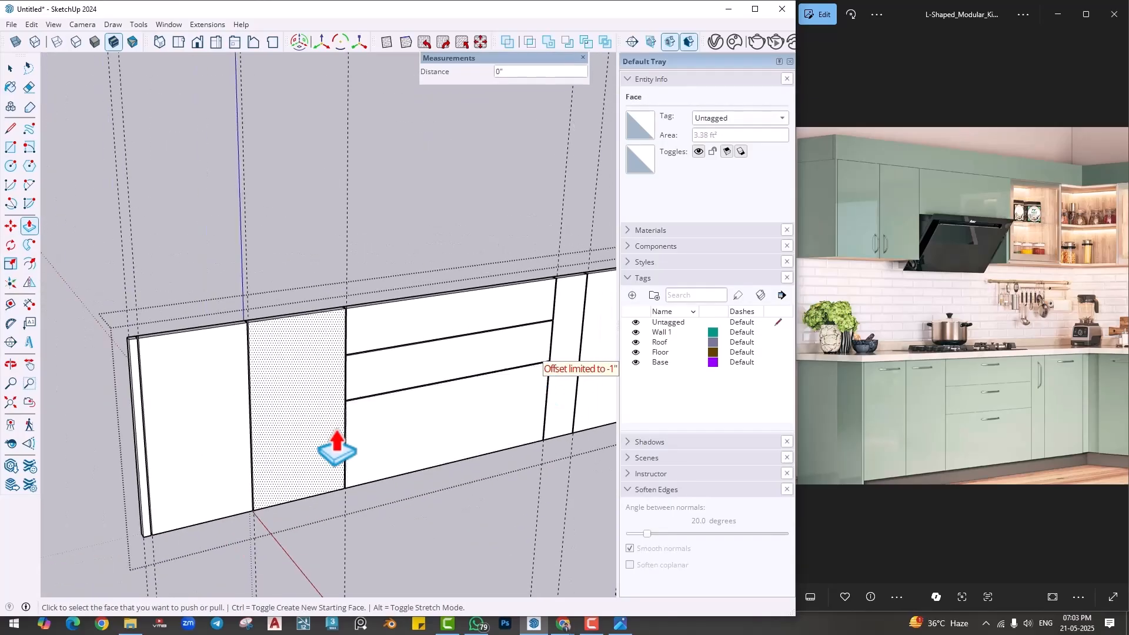
middle_click_drag(336, 433, 386, 423)
scroll(382, 458, "down", 5)
key("space")
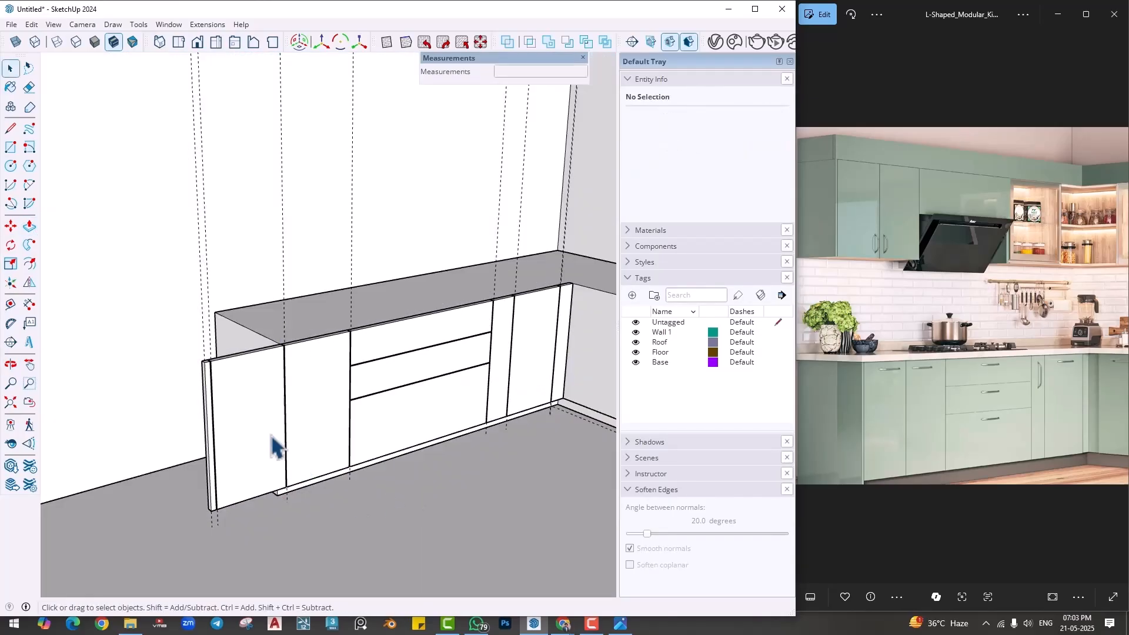
- Open the base cabinet group and Push/Pull its end face outward to the inner edge of the panel's 1" end strip
middle_click_drag(272, 449, 327, 340)
double_click(325, 340)
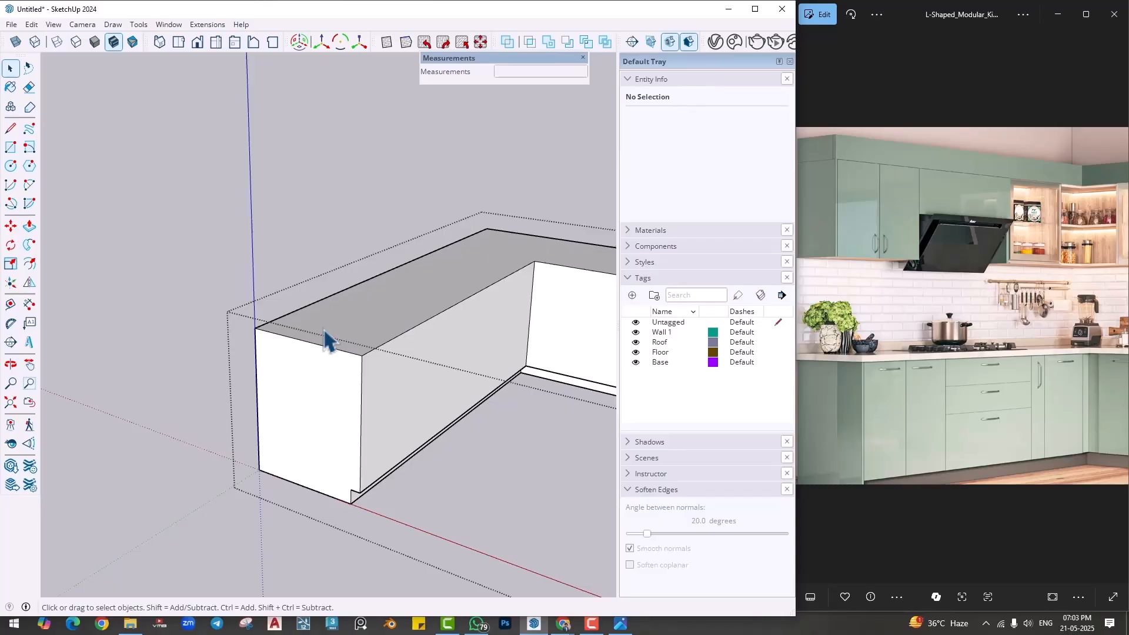
key("p")
left_click(323, 375)
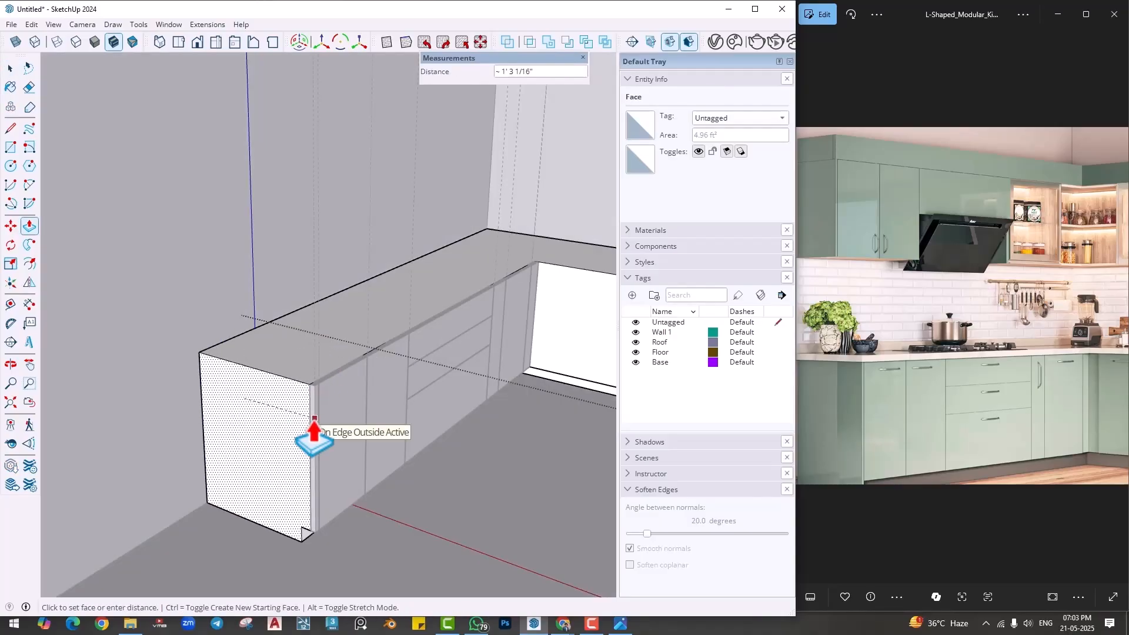
scroll(314, 419, "up", 5)
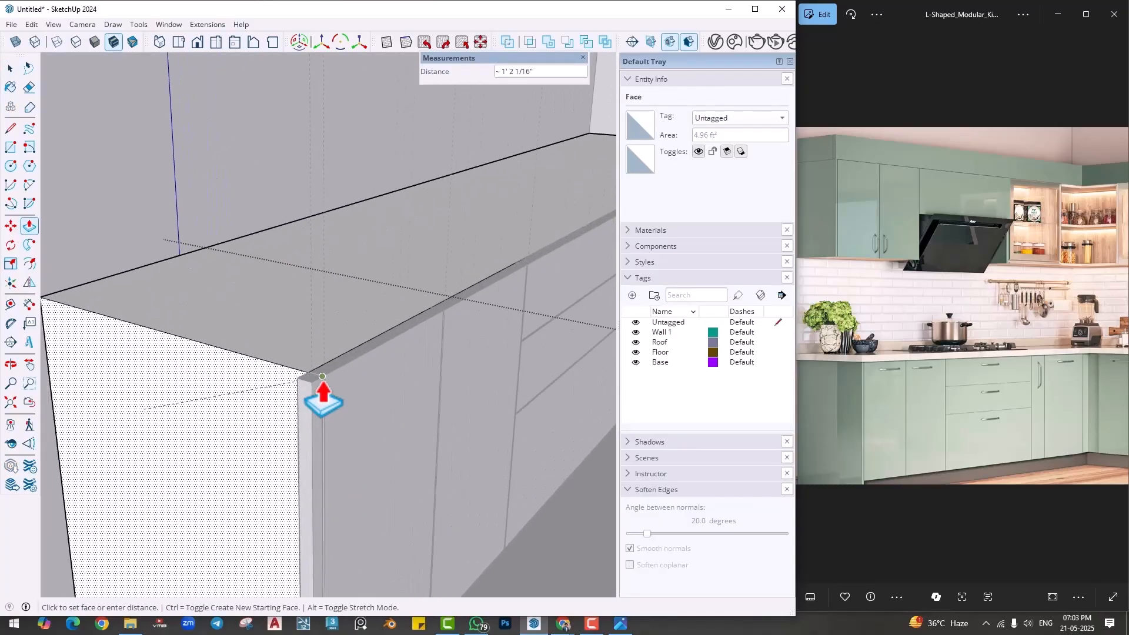
scroll(323, 375, "up", 4)
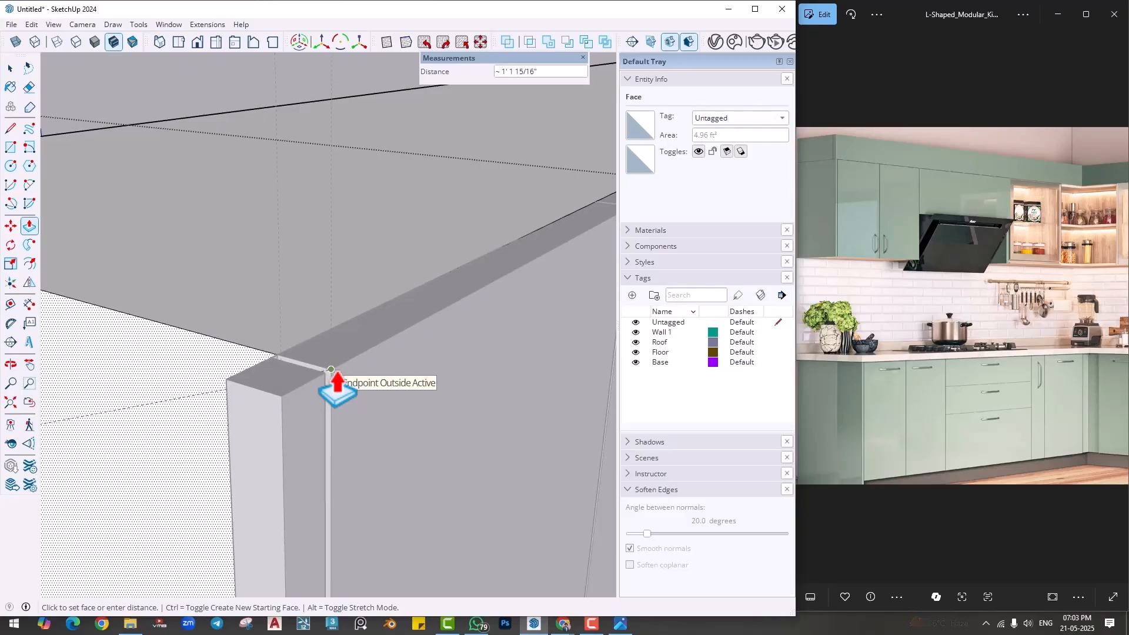
left_click(331, 369)
scroll(335, 379, "down", 4)
key("space")
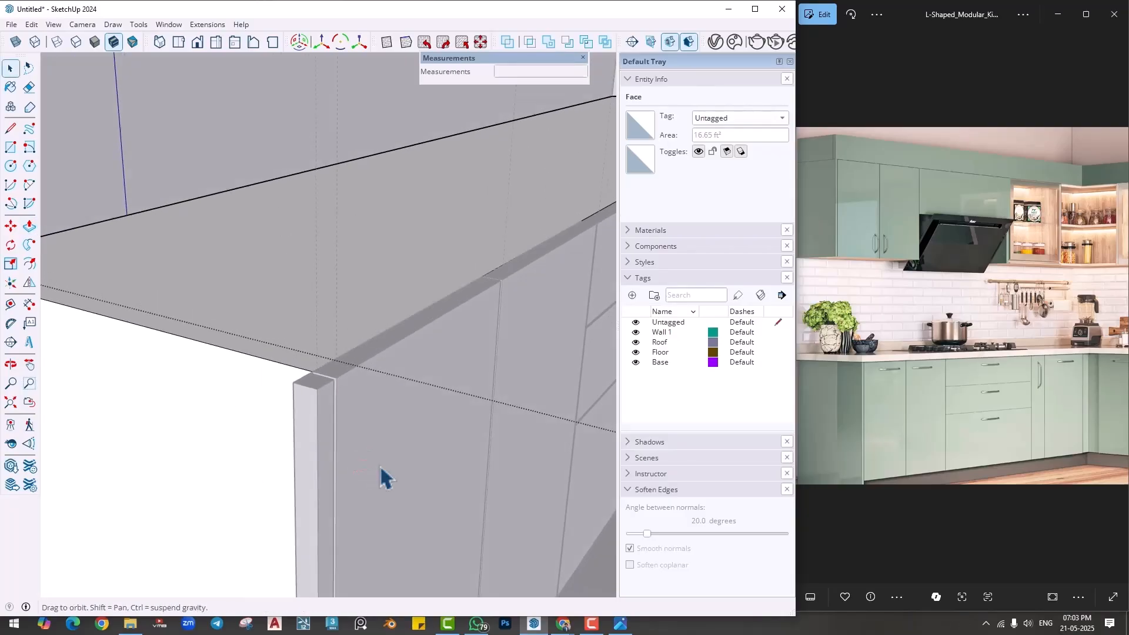
- Inside the front panel group, Push/Pull the end strip's back face 2' to the wall as the cabinet's side panel
double_click(381, 467)
middle_click_drag(294, 459, 597, 464)
key("p")
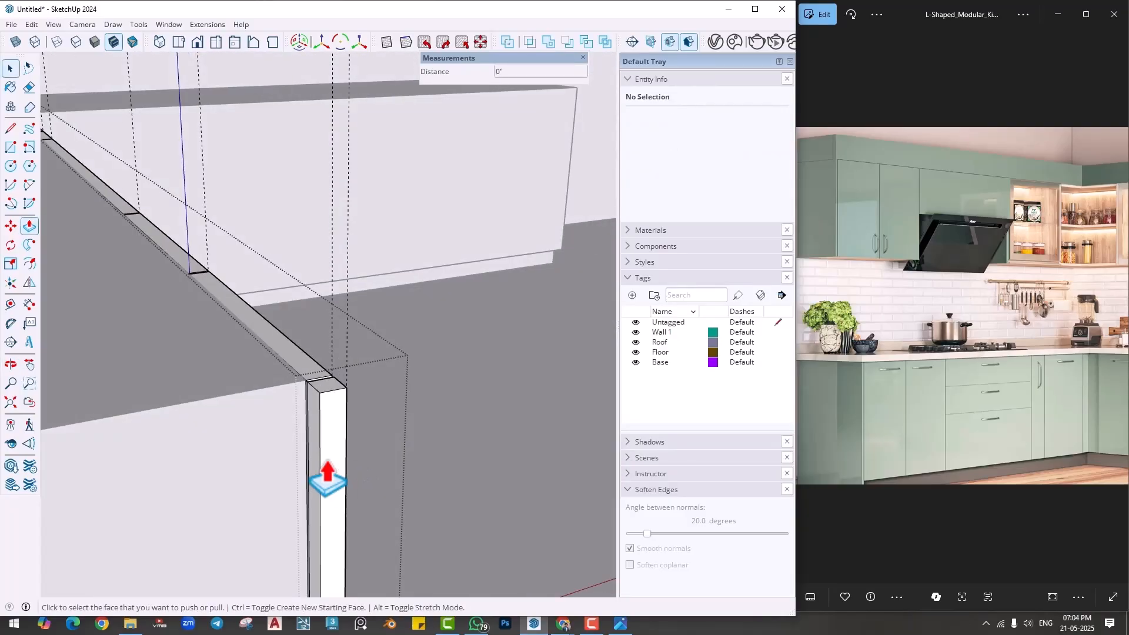
left_click(319, 463)
scroll(245, 466, "down", 3)
middle_click_drag(530, 382, 31, 386)
scroll(45, 396, "down", 1)
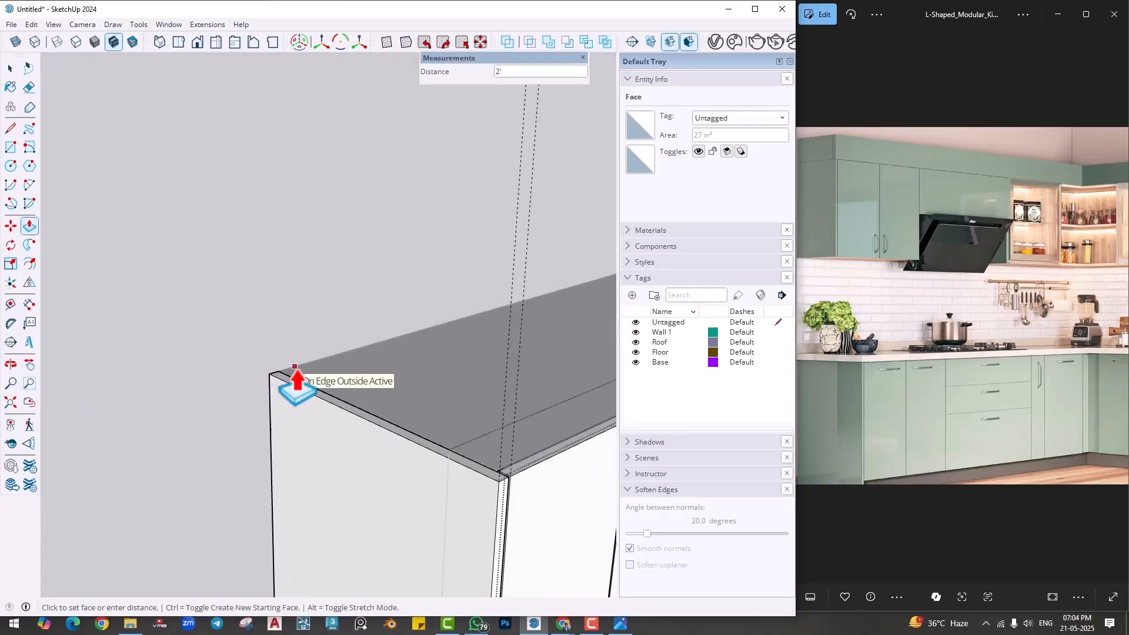
left_click(295, 367)
key("space")
left_click(303, 316)
- Compare the base cabinet front with the reference picture and examine the adjoining base cabinet run past the corner
scroll(304, 320, "down", 4)
middle_click_drag(448, 428, 299, 535)
left_click(369, 321)
middle_click_drag(369, 321, 371, 389, "shift")
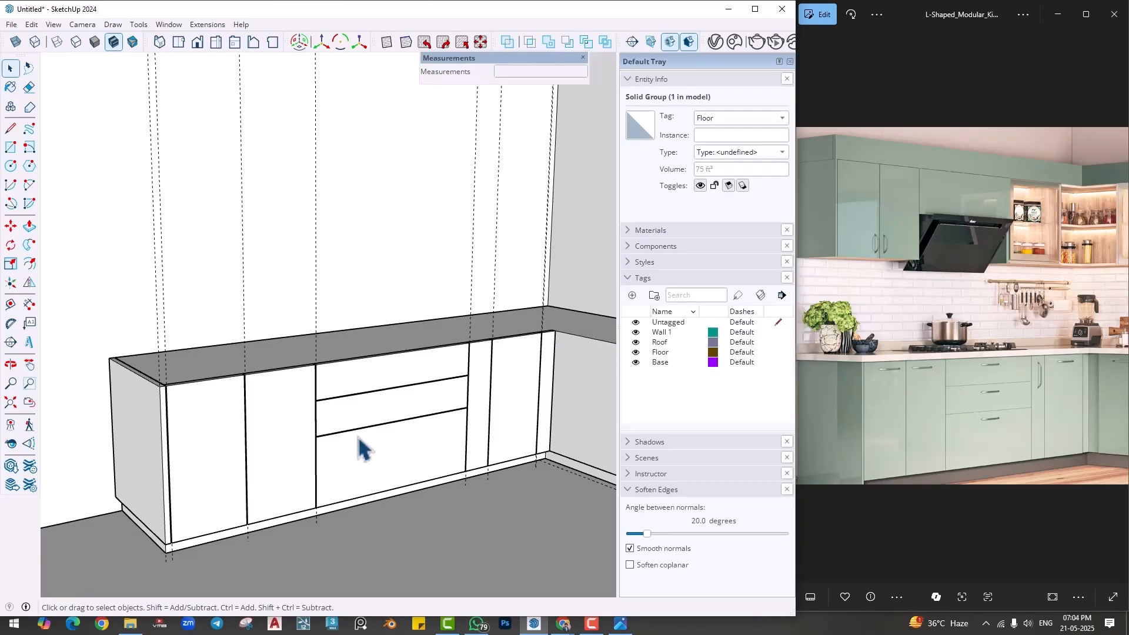
left_click(457, 445)
middle_click_drag(457, 446, 919, 458)
left_click_drag(998, 423, 775, 432)
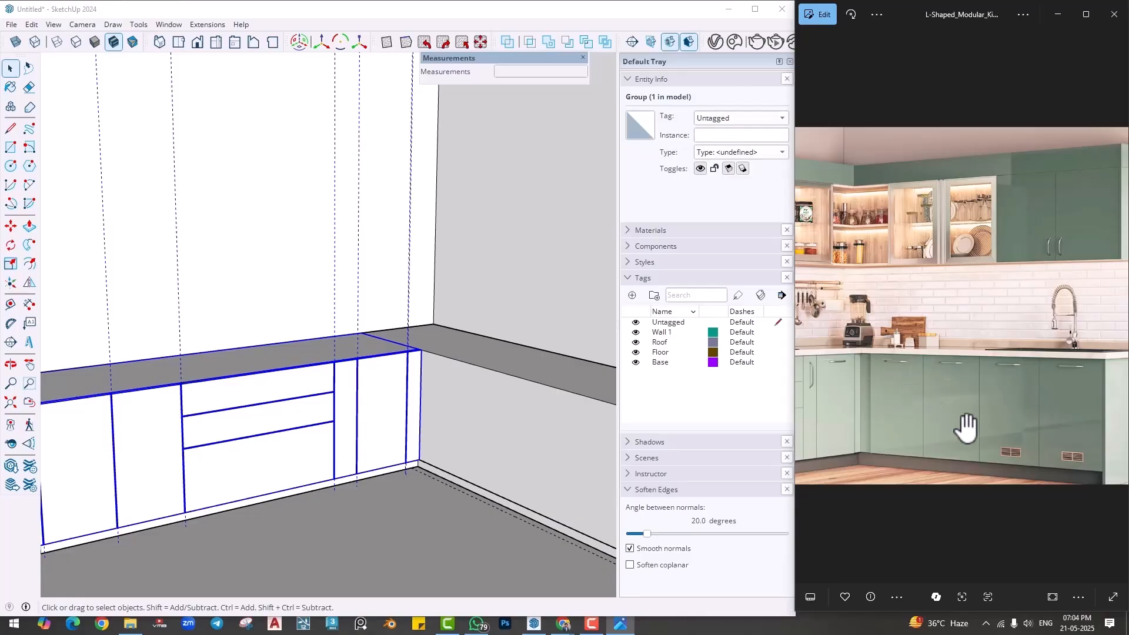
- Place a vertical guide 1" in from the front panel's edge at the kitchen corner
scroll(456, 424, "up", 4)
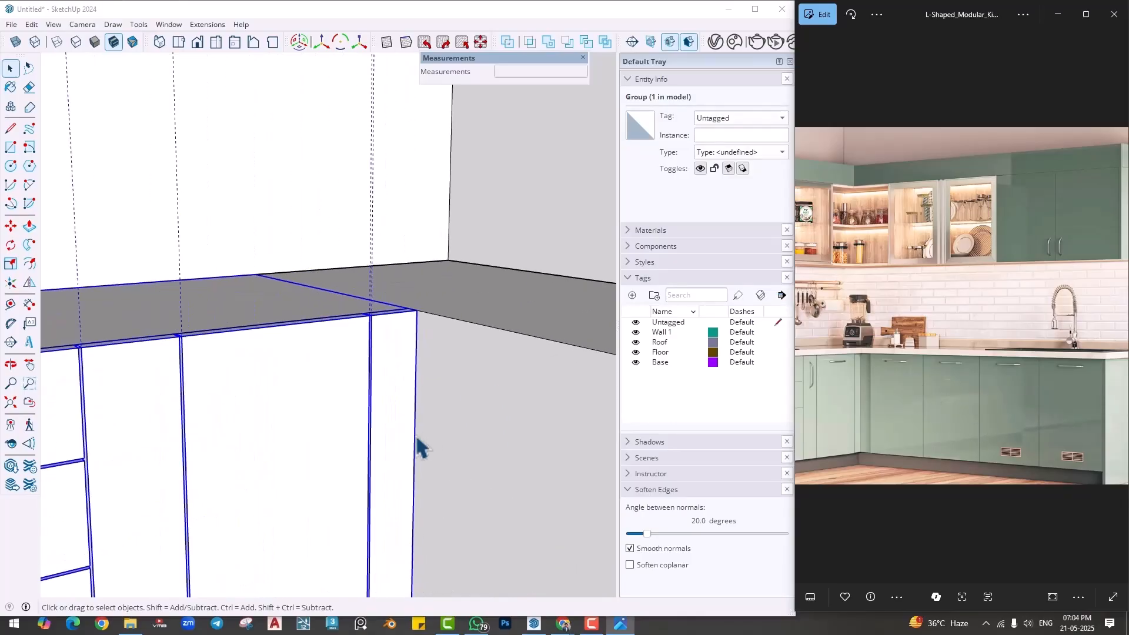
left_click(11, 305)
scroll(407, 389, "up", 2)
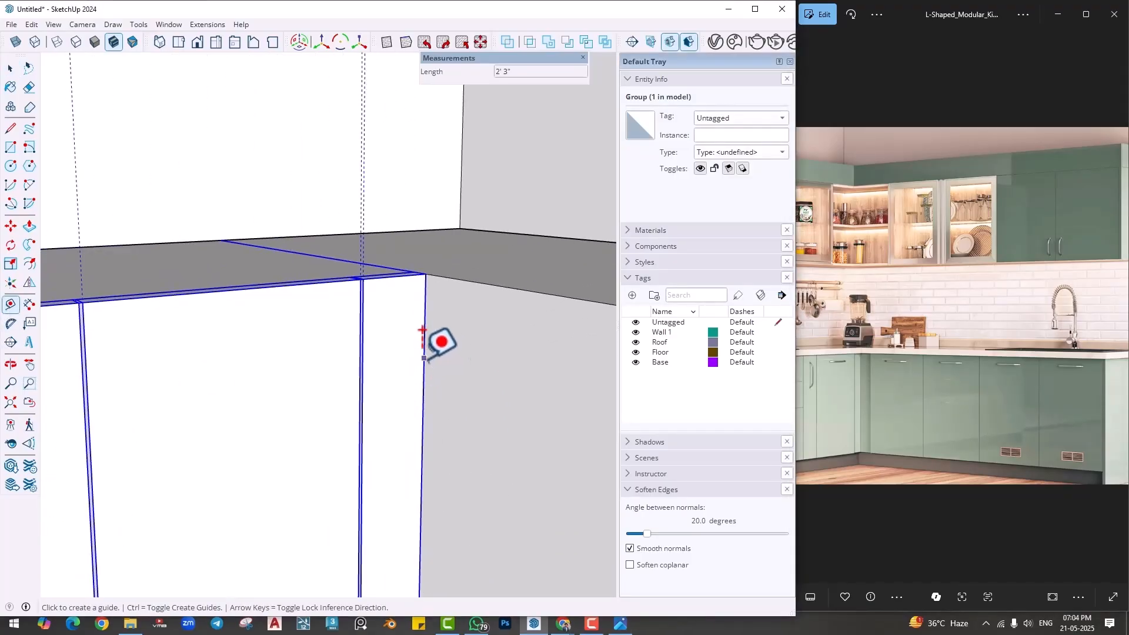
left_click(424, 357)
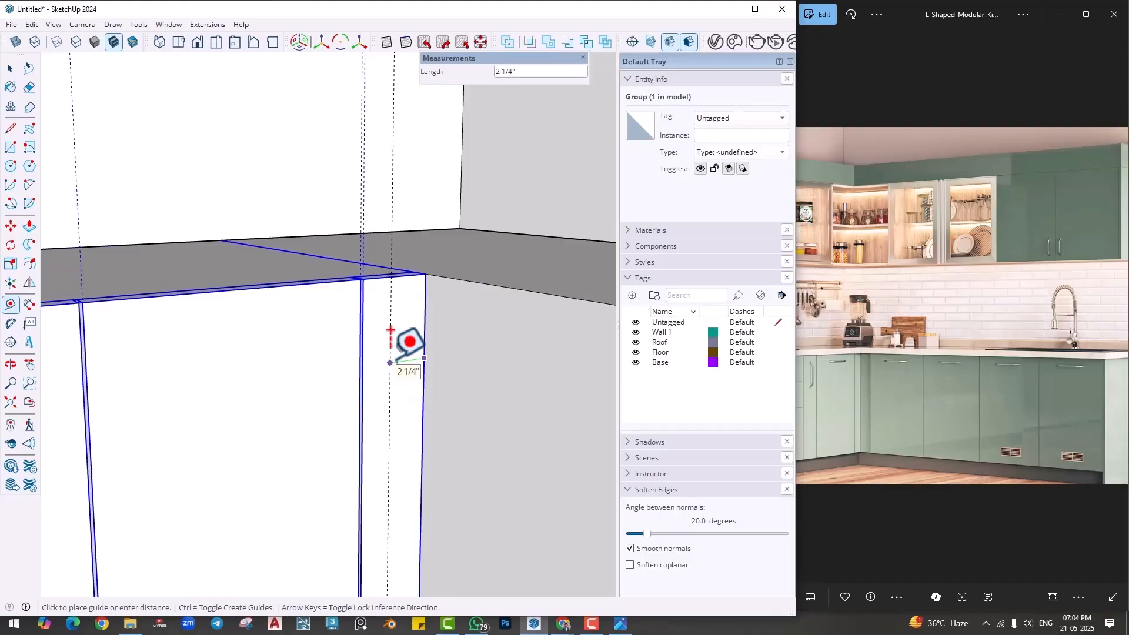
key("Return")
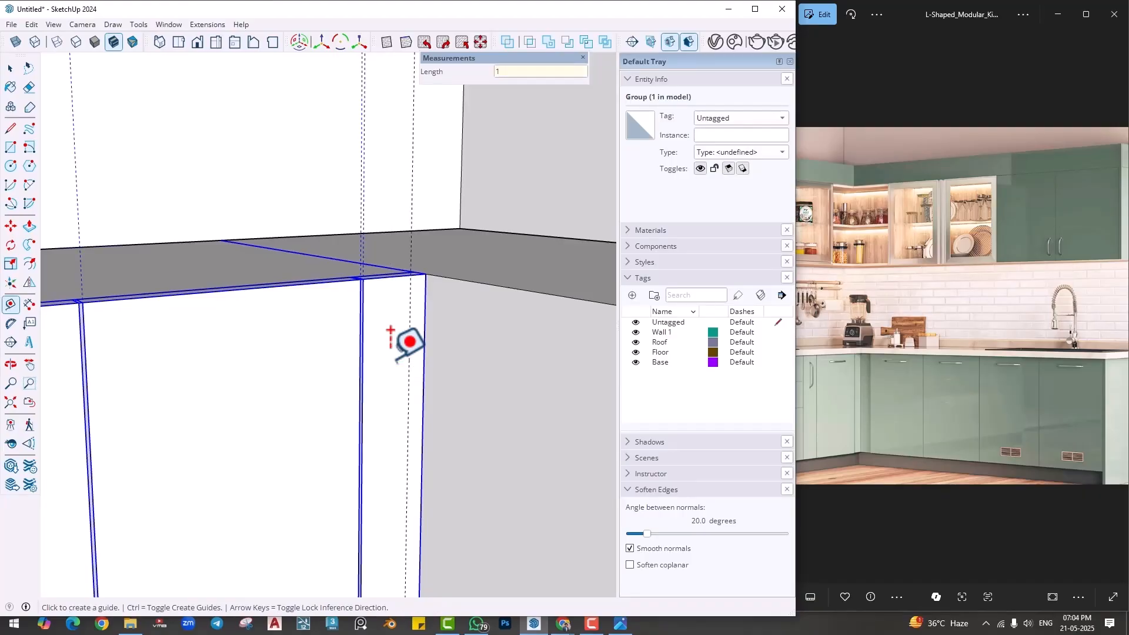
- Draw a 1" wide, full-height rectangle between the new guide and the front panel's corner edge
key("r")
left_click(411, 275)
scroll(405, 553, "down", 2)
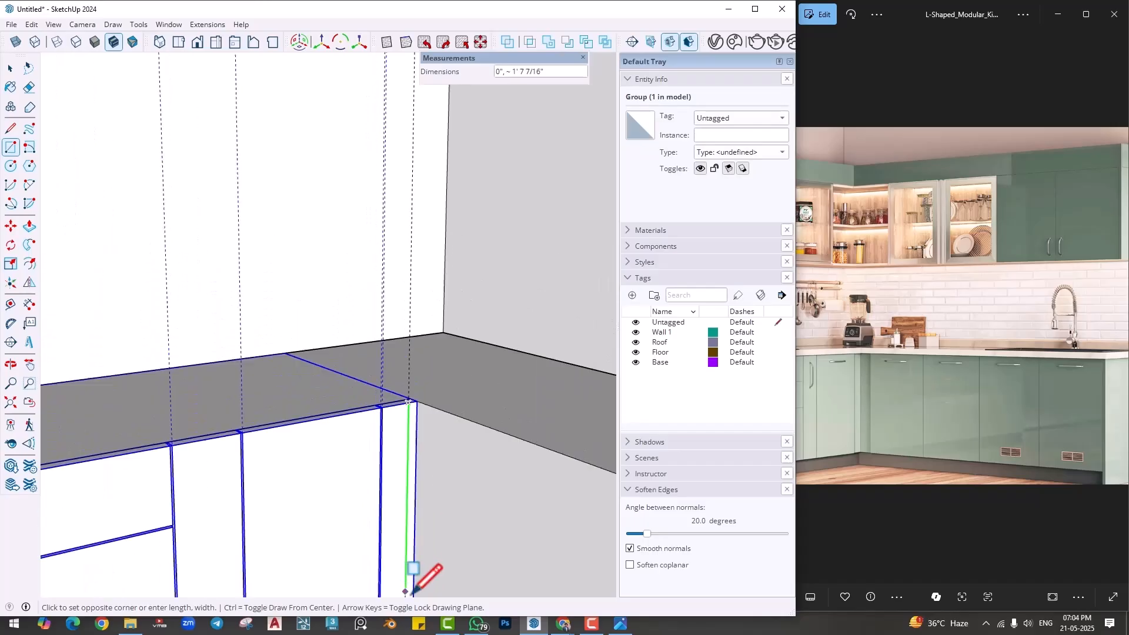
middle_click_drag(412, 594, 373, 404)
scroll(362, 412, "up", 2)
left_click(367, 417)
scroll(366, 417, "down", 2)
- Push/Pull the narrow face of the full-height corner strip 3" along the adjoining run as a filler
key("p")
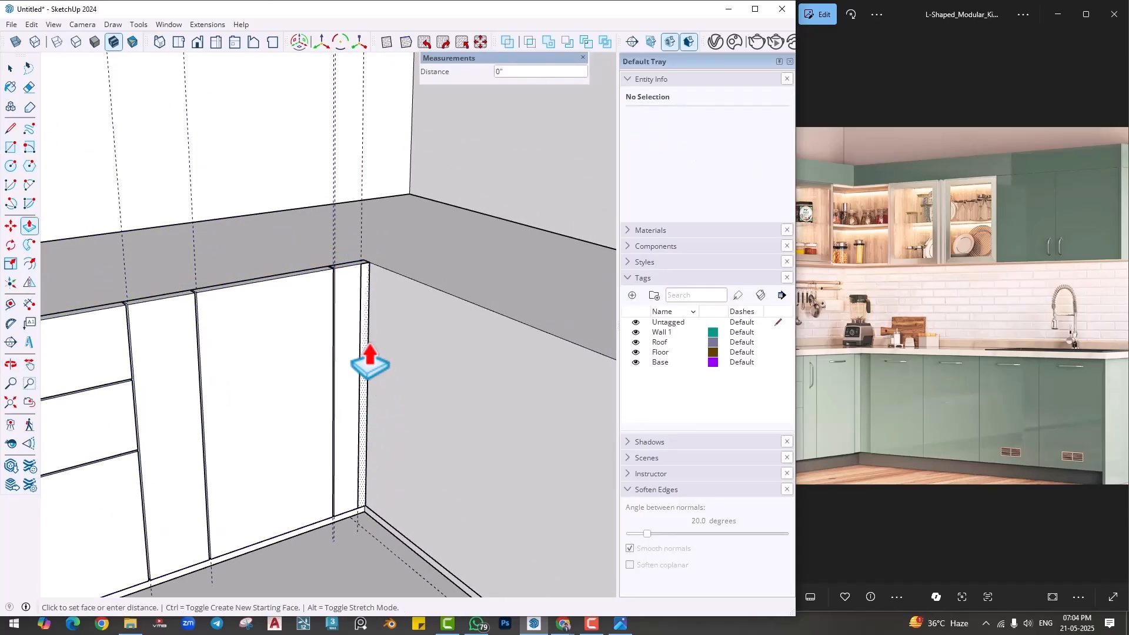
left_click(370, 360)
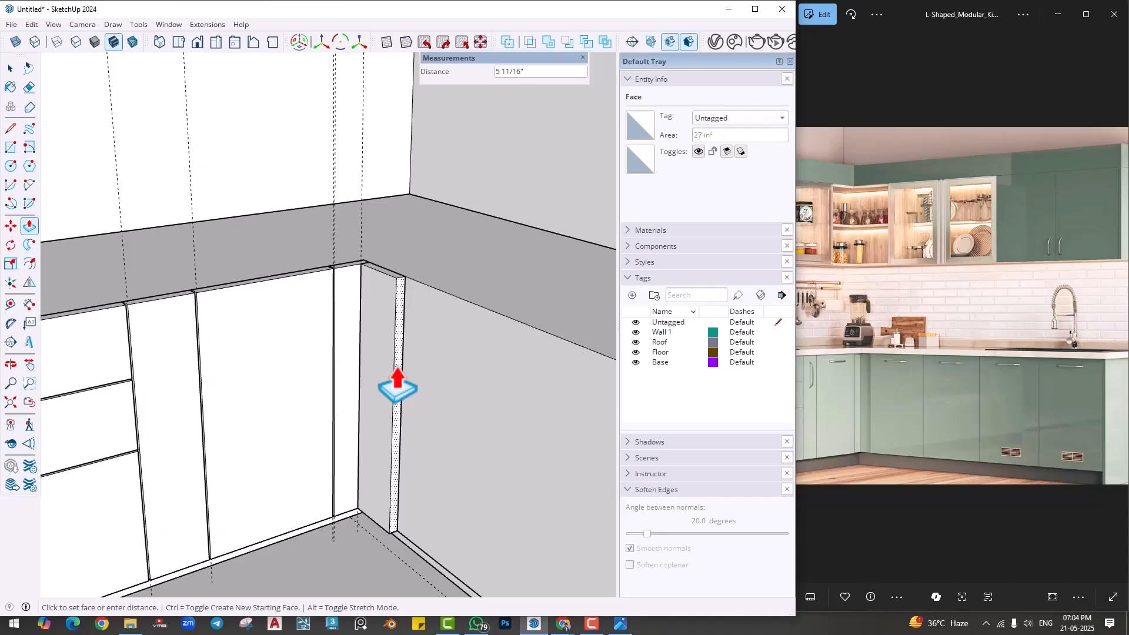
left_click(397, 385)
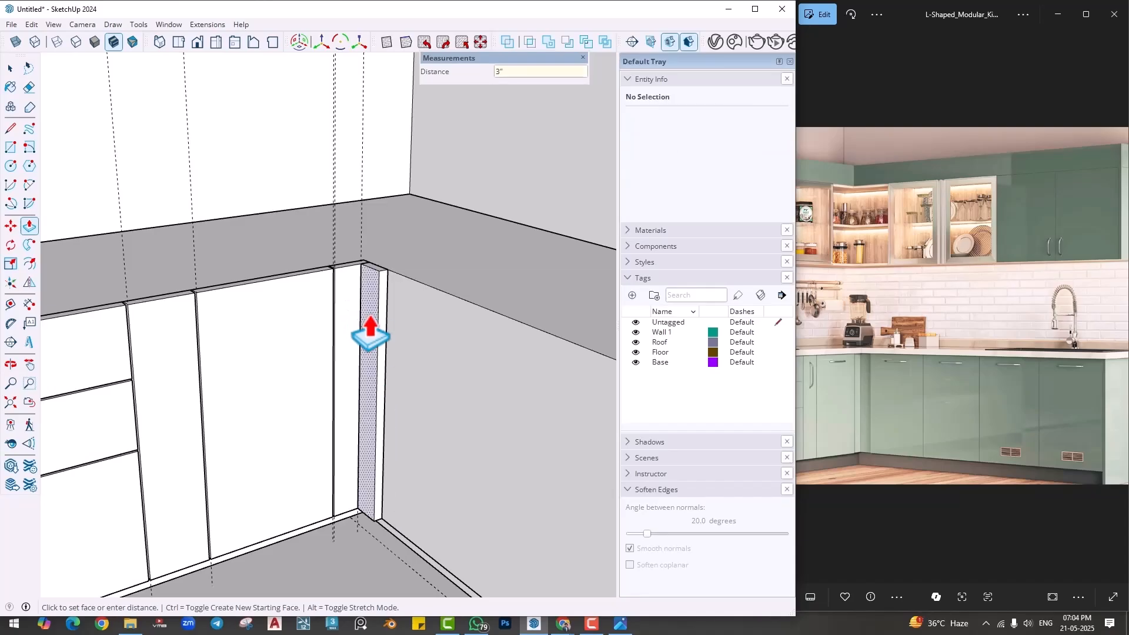
- From the filler's end face, Push/Pull new segments for a gap of about 3/16" and an 18" wide shutter
scroll(370, 329, "up", 2)
middle_click_drag(375, 339, 364, 363, "shift")
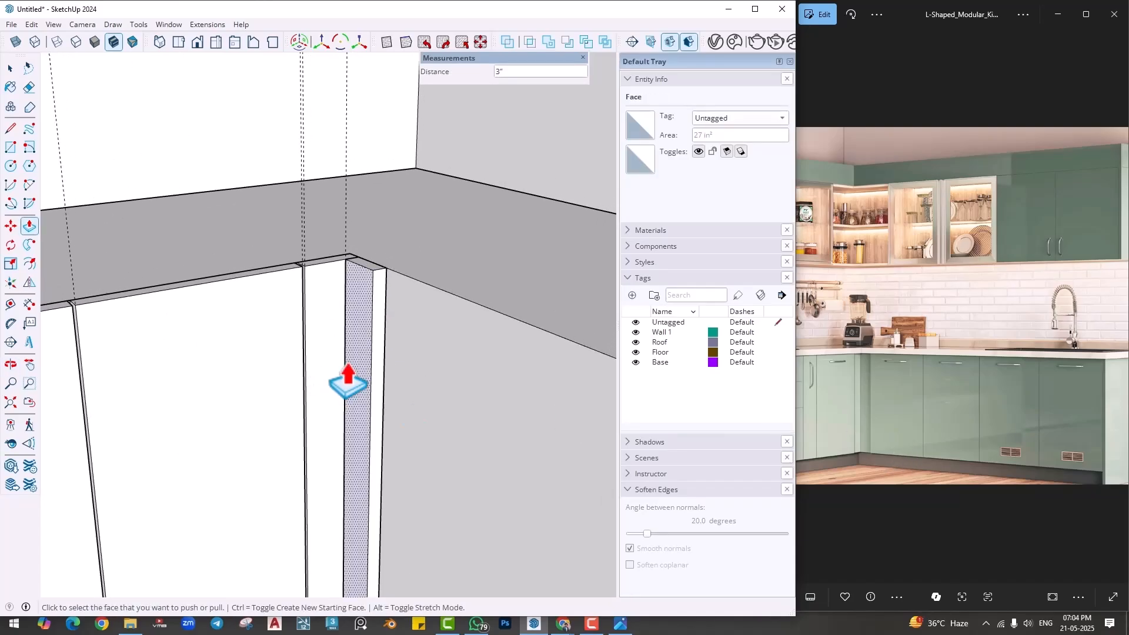
left_click(372, 376)
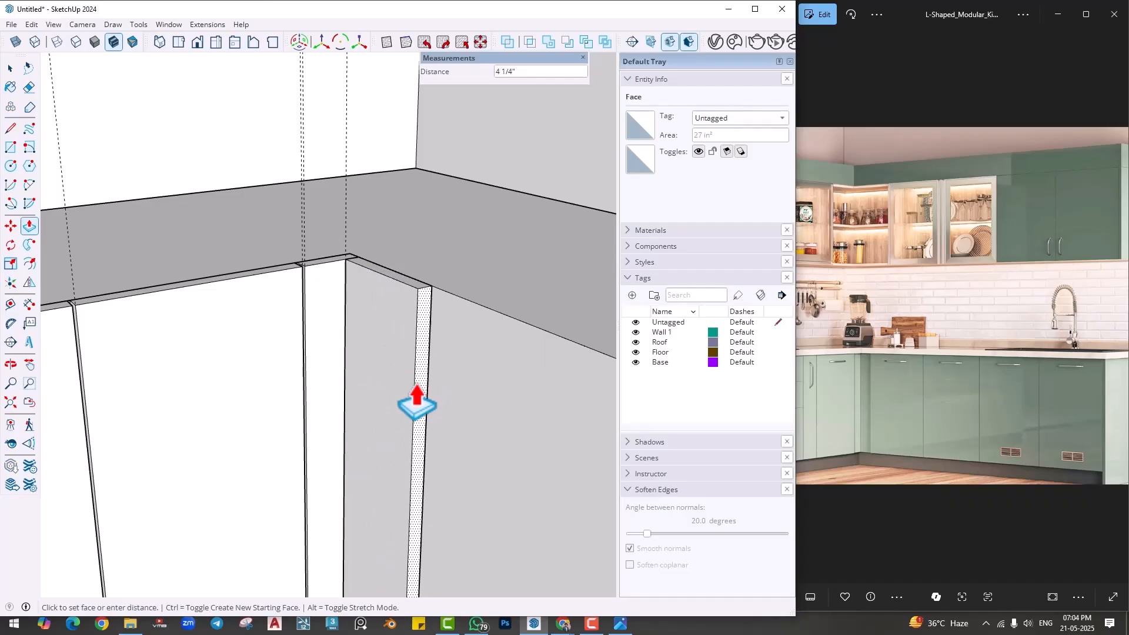
key("ctrl")
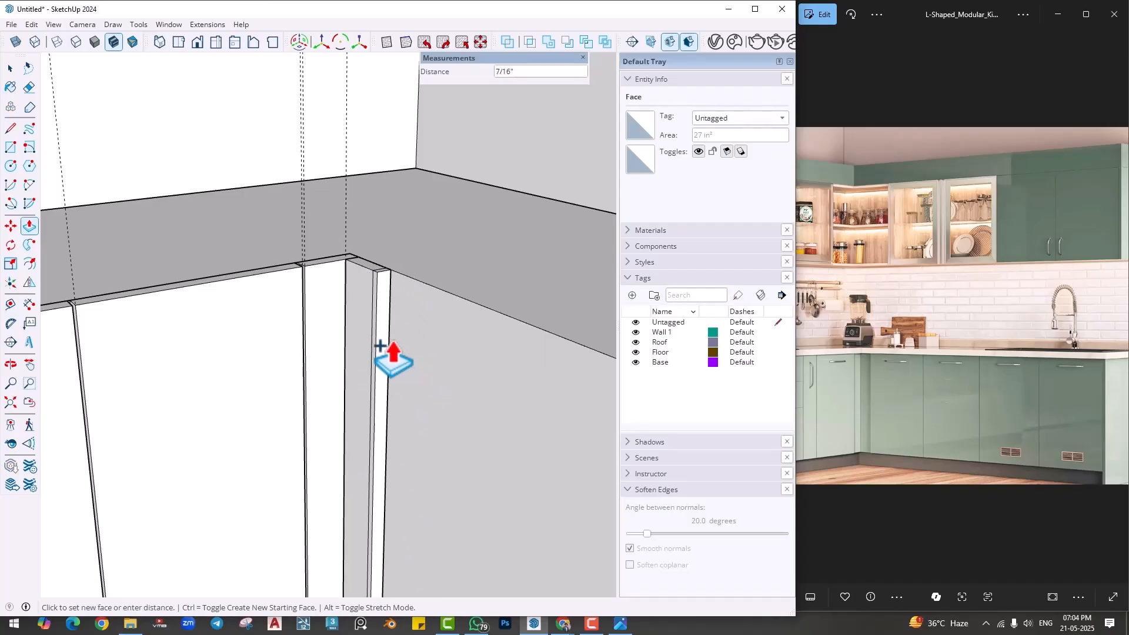
scroll(390, 310, "up", 1)
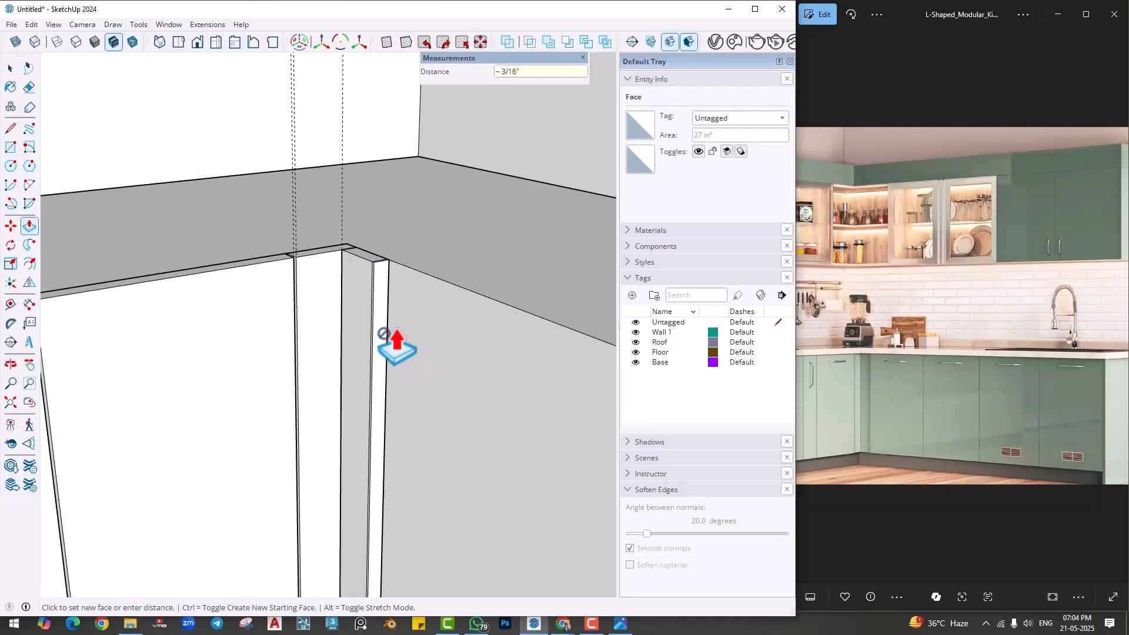
middle_click_drag(421, 401, 378, 391)
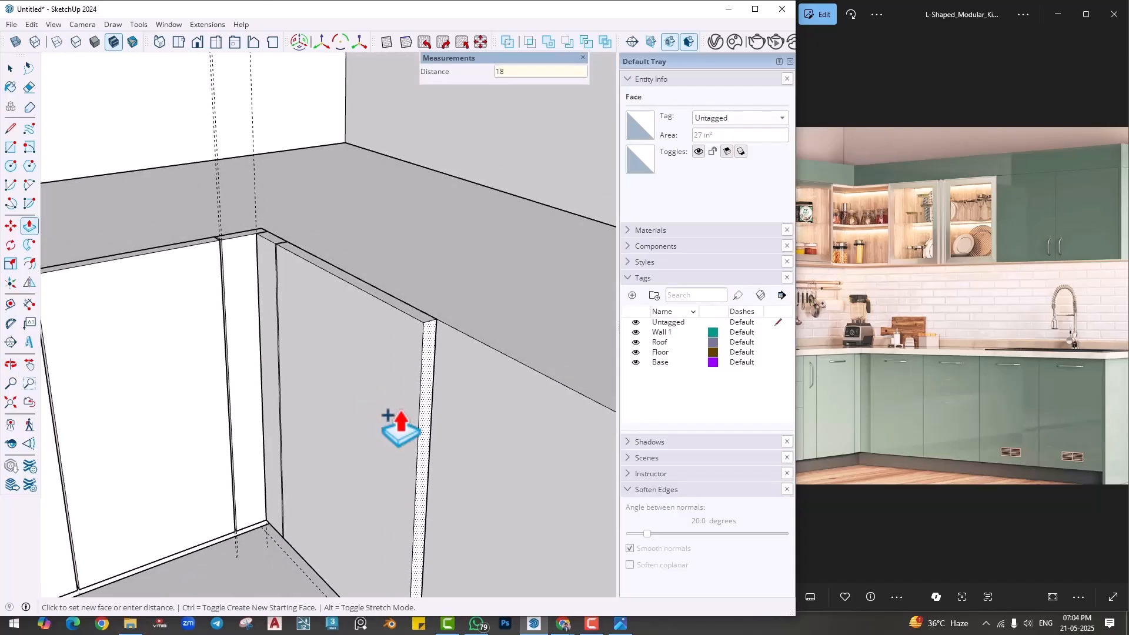
key("Return")
- Extend the front with a 4 mm gap, a narrower shutter, another thin gap and a 1' 4" wide shutter as separate segments
scroll(342, 382, "down", 3)
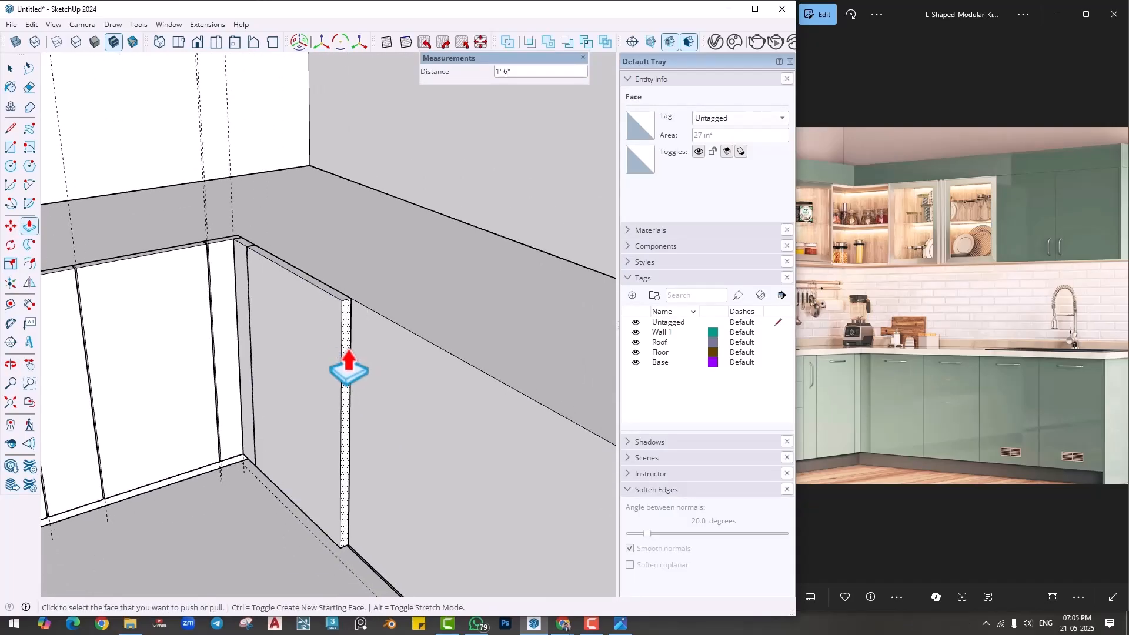
left_click(349, 369)
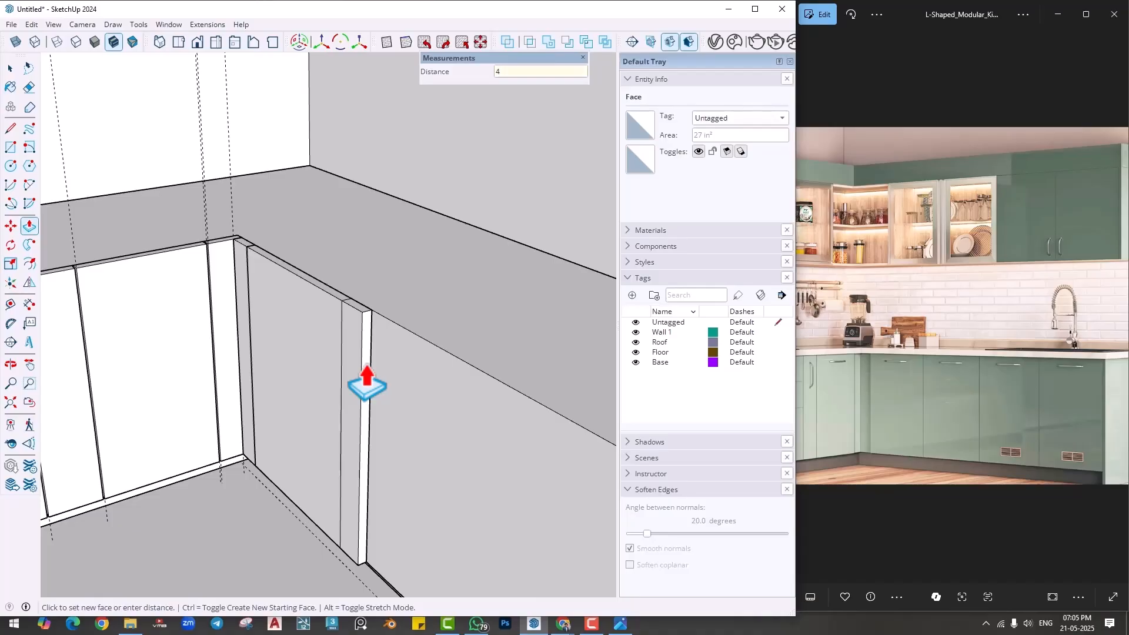
type("4mm")
key("Return")
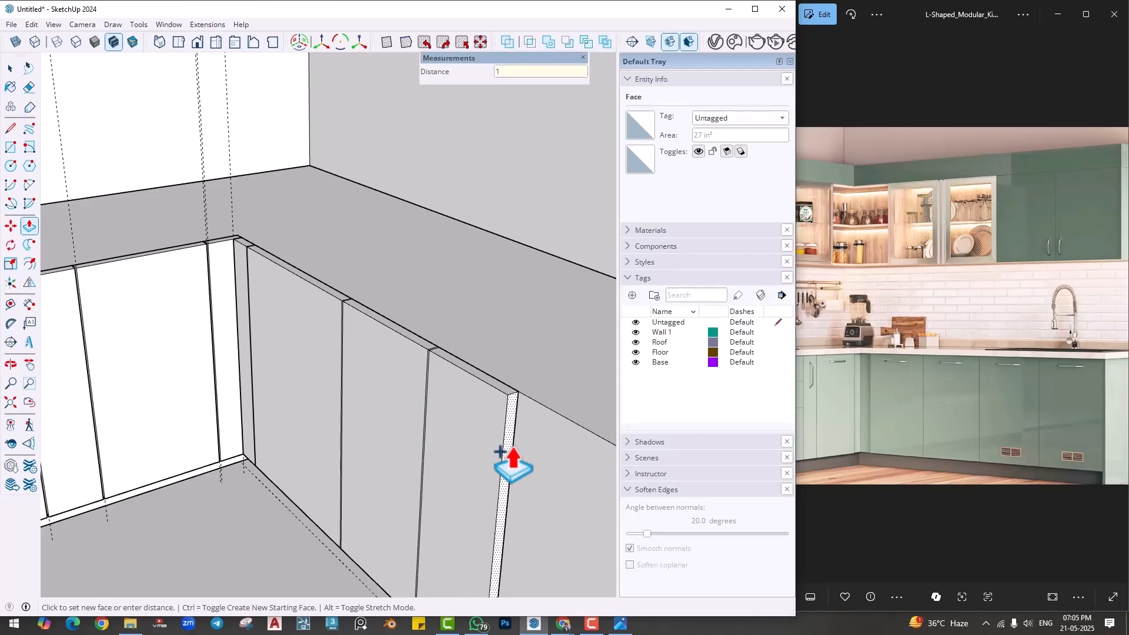
key("Return")
- Add a 4 mm gap segment and a 2' wide shutter segment at the end of the adjoining run's front
scroll(492, 464, "down", 2)
middle_click_drag(494, 484, 421, 455, "shift")
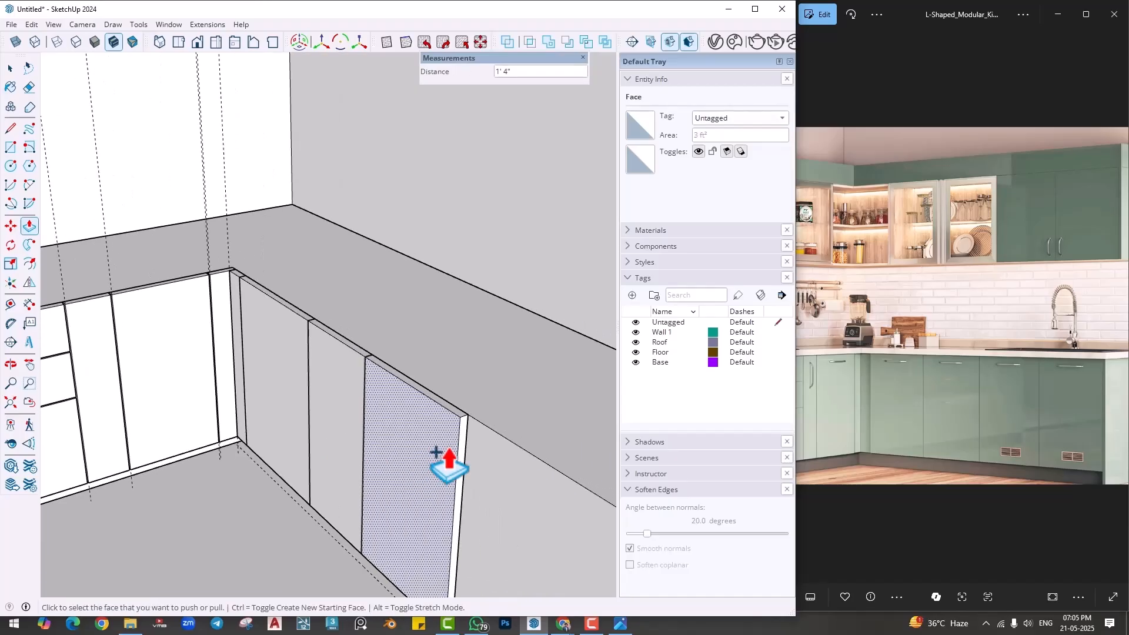
left_click(458, 447)
type("4m")
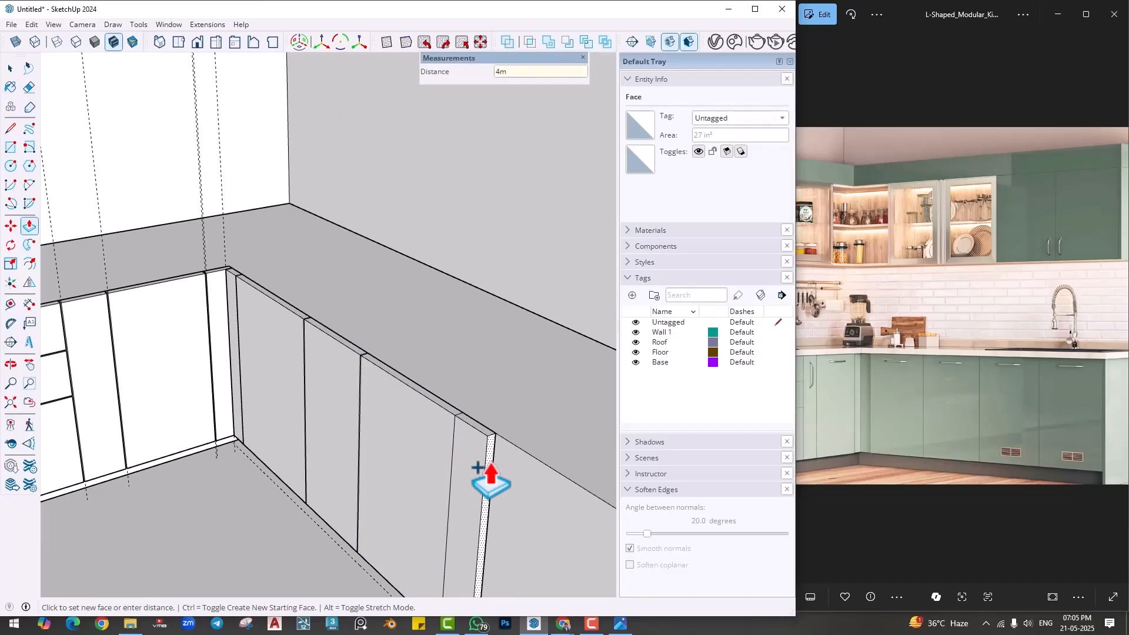
type("m")
key("Return")
scroll(487, 472, "down", 2)
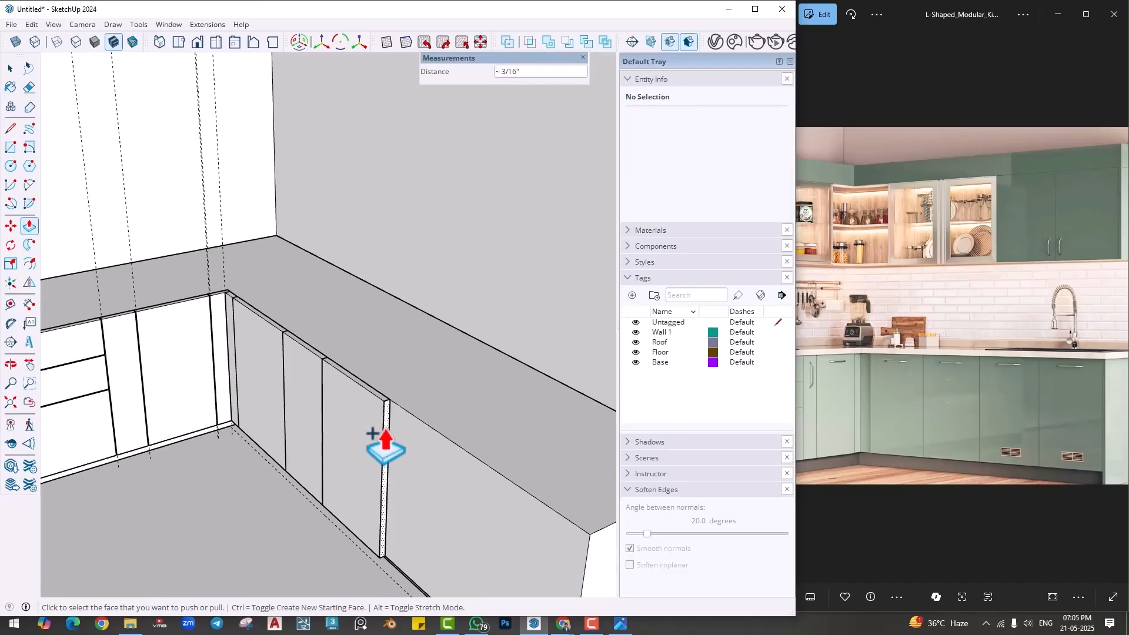
left_click(372, 434)
type("2'")
key("Return")
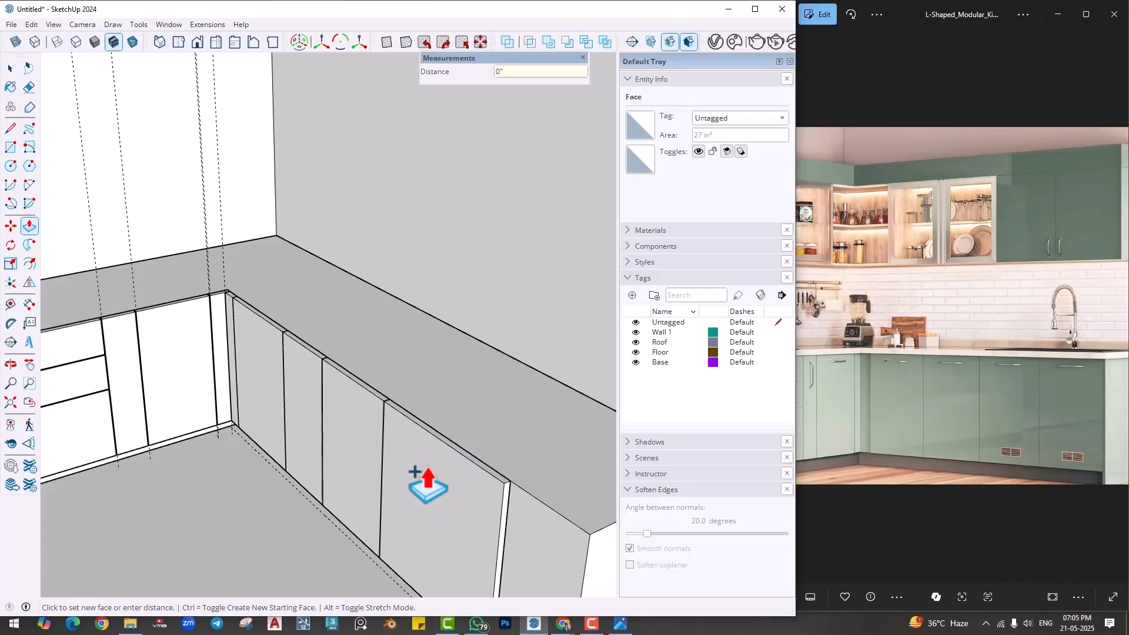
- Push/Pull the base cabinet block's end face back flush with the end of the last shutter
middle_click_drag(483, 522, 460, 522)
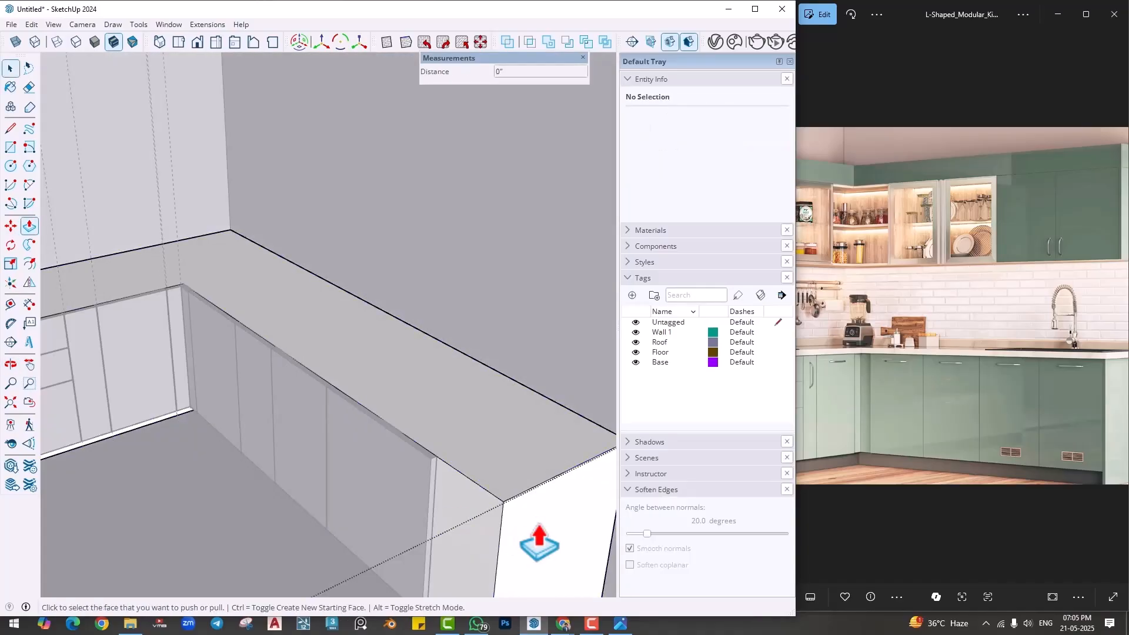
left_click(536, 532)
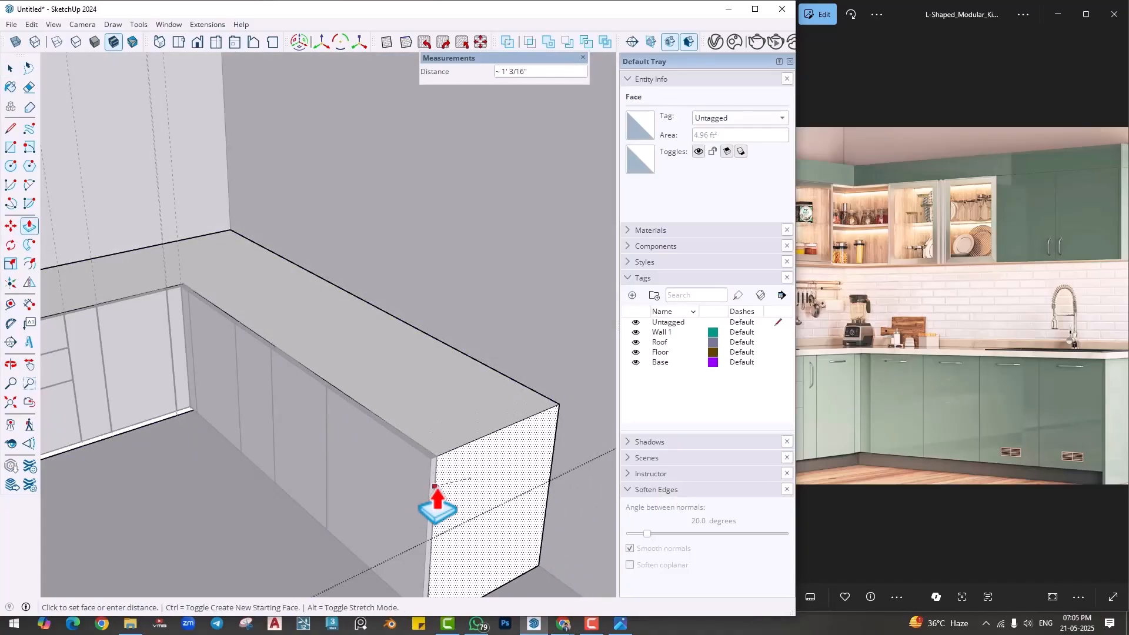
key("space")
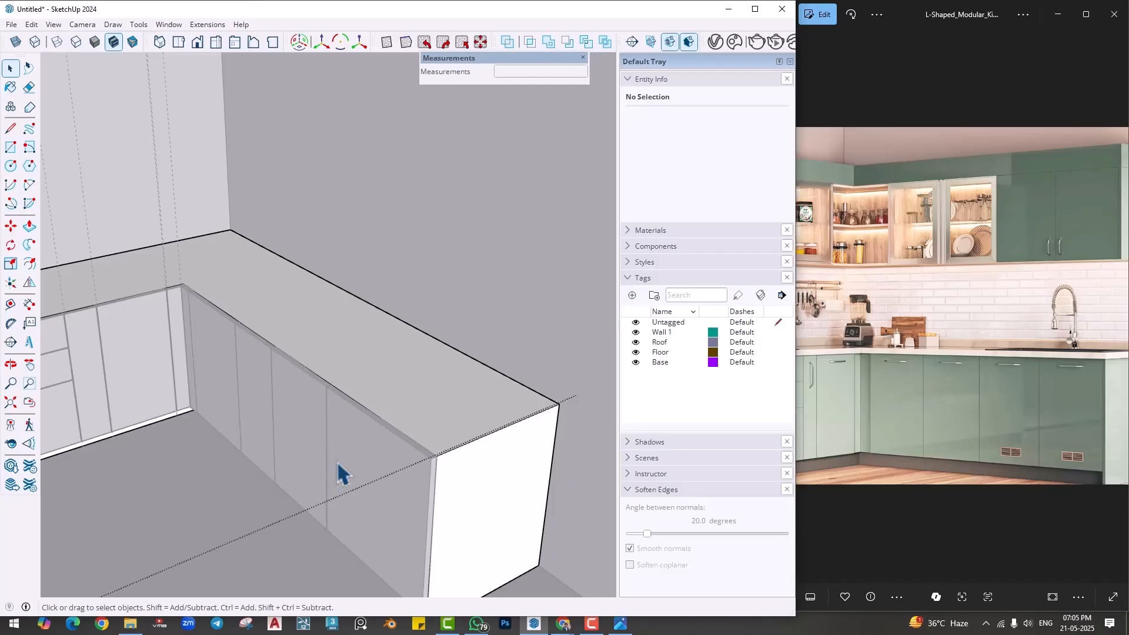
- Select the adjoining run's whole front panel with all its shutter segments and make it a group
triple_click(337, 463)
key("Escape")
triple_click(337, 458)
right_click(337, 458)
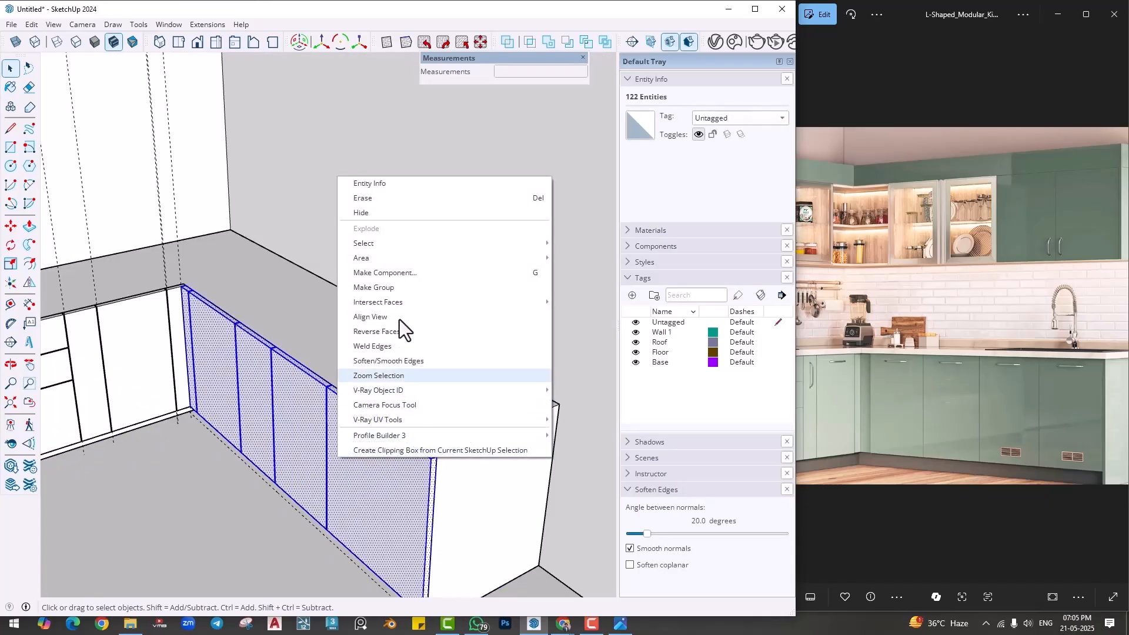
left_click(382, 288)
- Inside the new group, Push/Pull the gap strip between the 1' 4" and 2' shutters 1" back through the panel
double_click(353, 469)
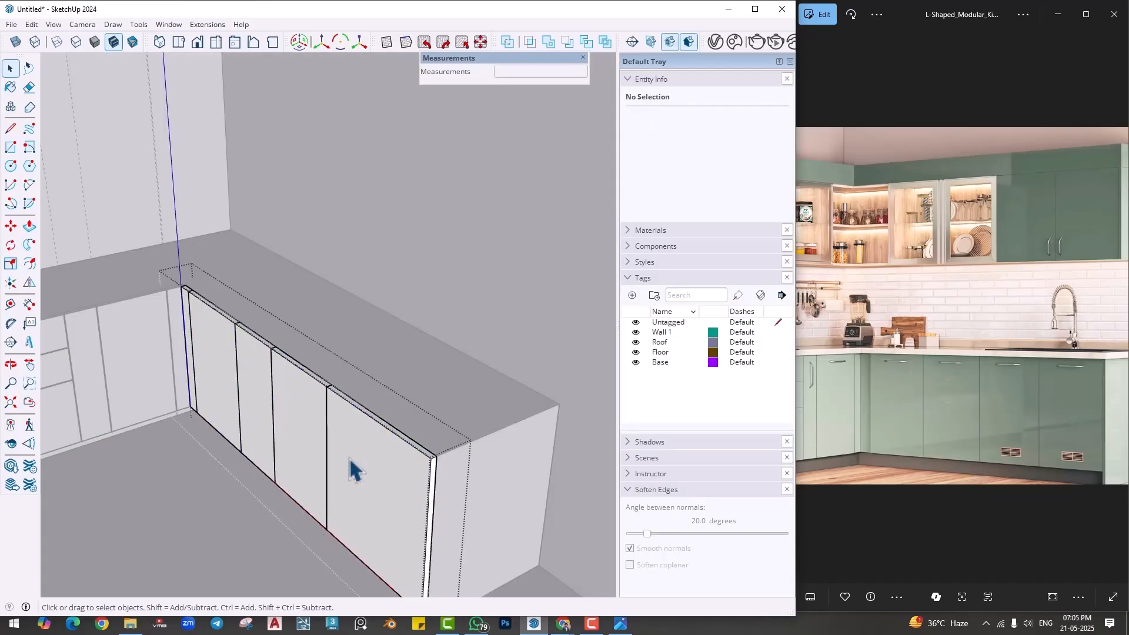
key("p")
scroll(330, 408, "up", 5)
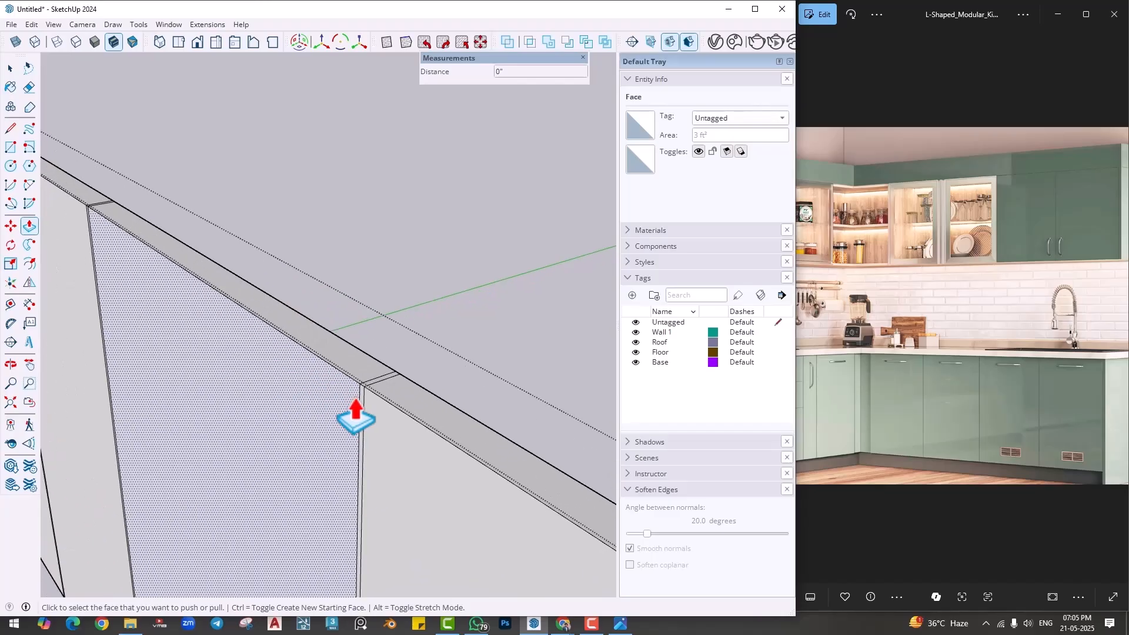
left_click(356, 419)
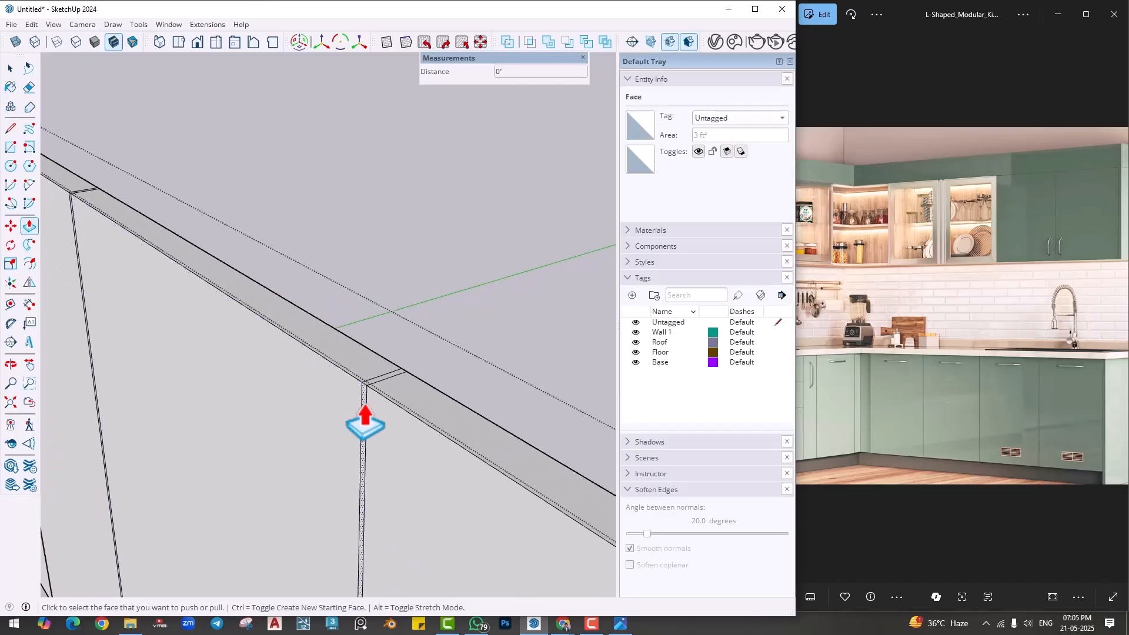
left_click(405, 372)
- Push the remaining gap strips towards the kitchen corner 1" back through the panel and leave the group
scroll(459, 409, "down", 4)
middle_click_drag(288, 389, 381, 487, "shift")
scroll(406, 490, "up", 3)
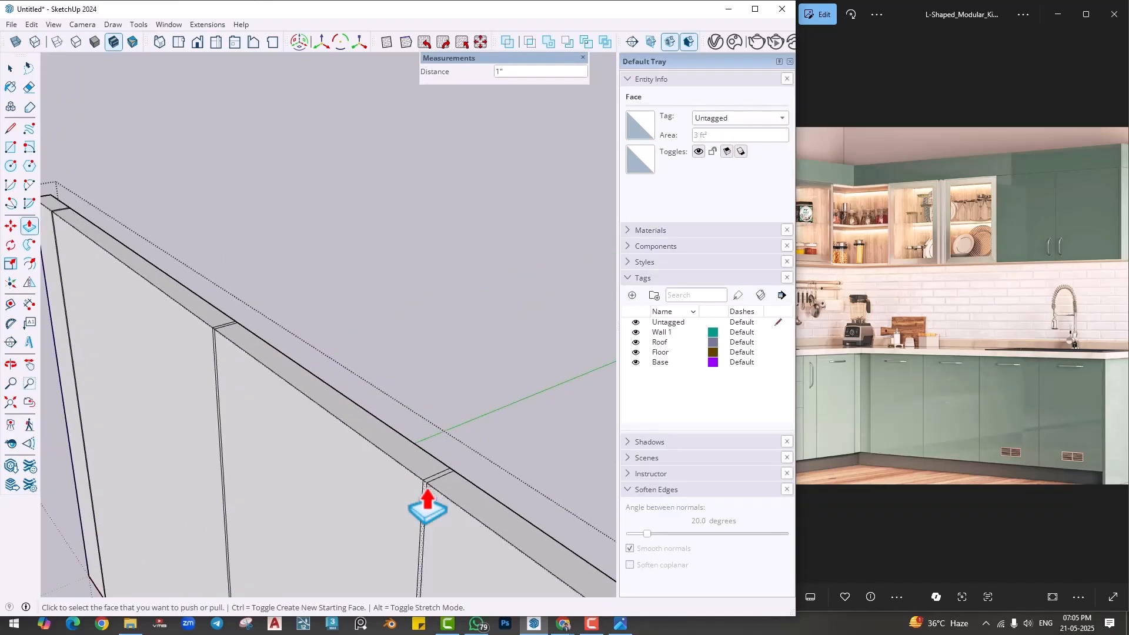
double_click(427, 491)
middle_click_drag(300, 436, 470, 573, "shift")
scroll(418, 492, "up", 3)
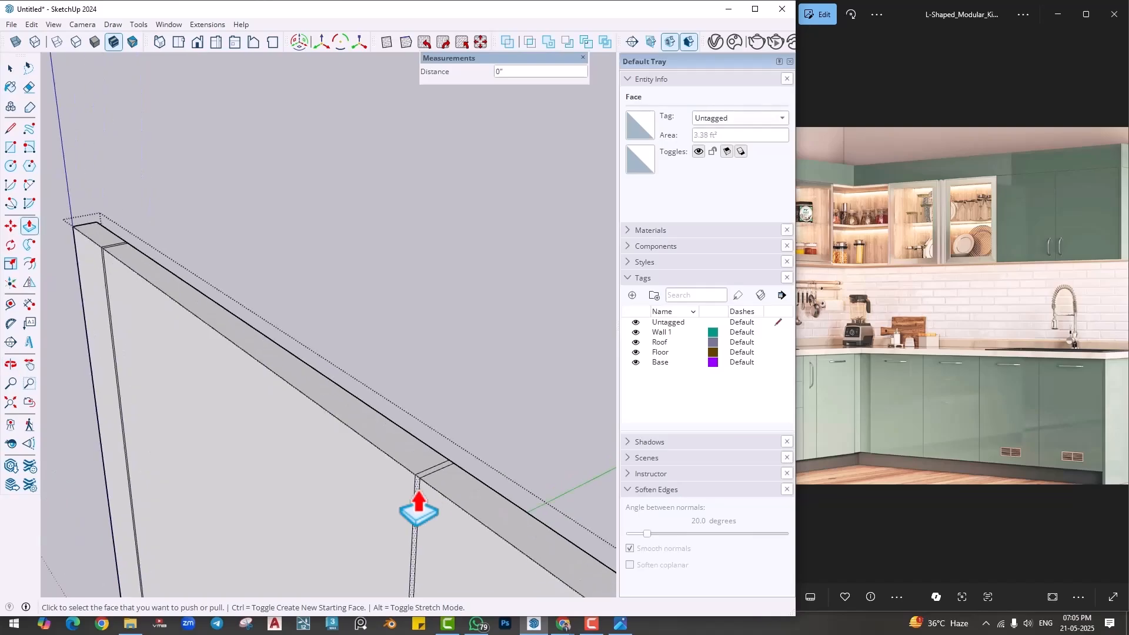
scroll(419, 493, "up", 1)
double_click(419, 493)
middle_click_drag(148, 405, 537, 618, "shift")
scroll(426, 455, "up", 3)
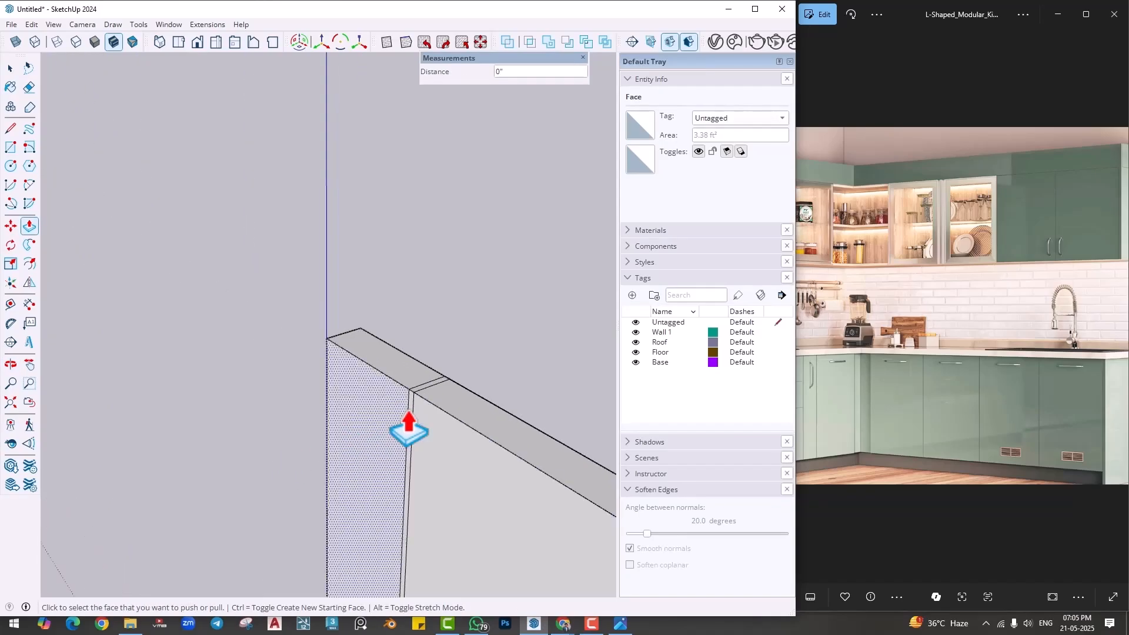
key("space")
scroll(442, 376, "down", 3)
scroll(446, 373, "up", 2)
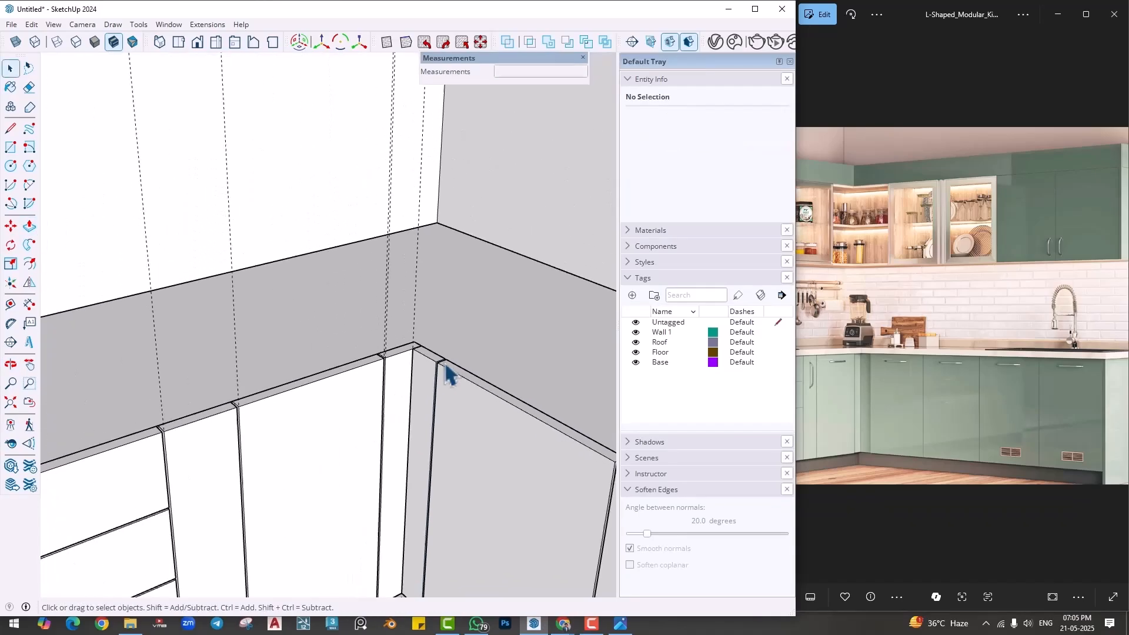
- Reopen the adjoining run's front panel group for editing
scroll(446, 366, "down", 5)
middle_click_drag(516, 464, 455, 430, "shift")
double_click(455, 430)
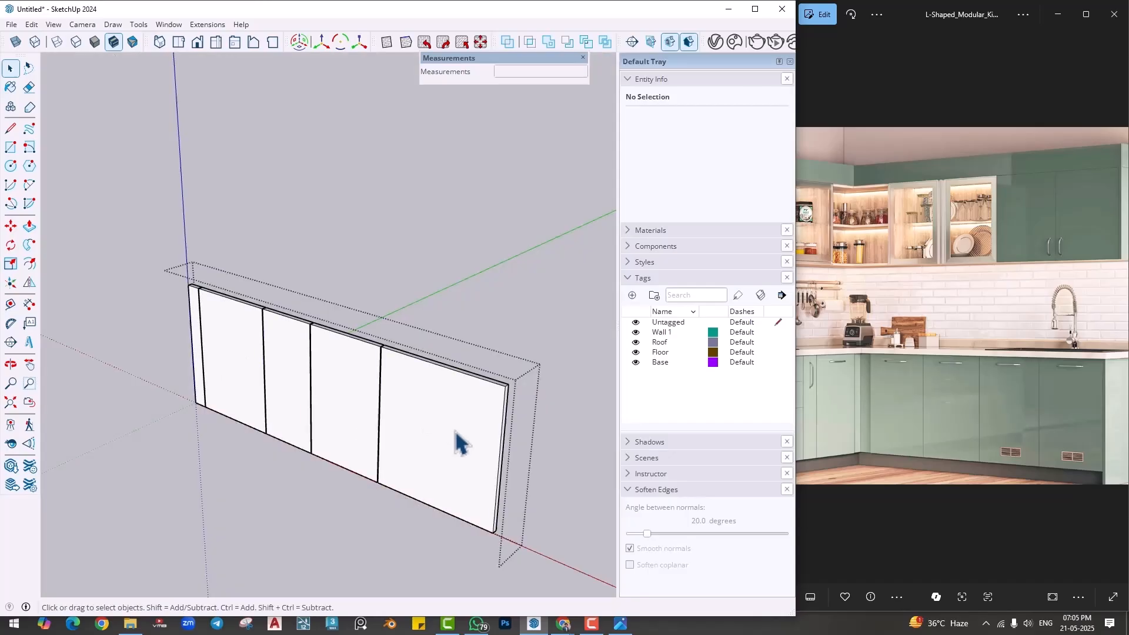
scroll(457, 447, "up", 3)
- Try dividing the 2' end shutter with horizontal lines at its mid-height and upper quarter, and undo the drawn line
key("l")
scroll(353, 424, "up", 2)
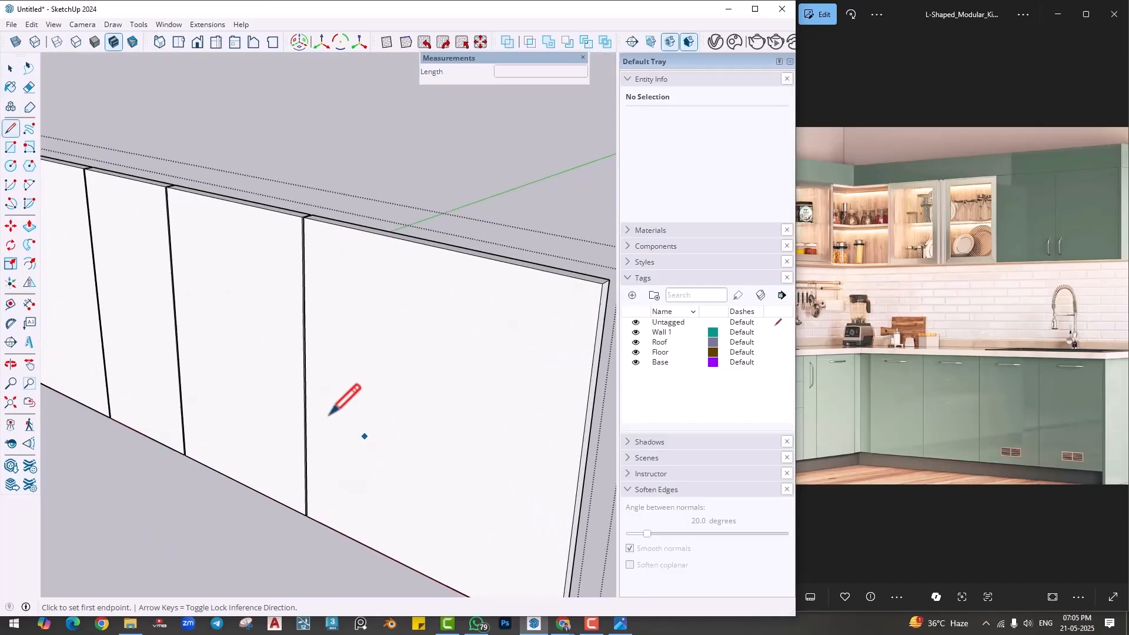
left_click(306, 380)
left_click(579, 476)
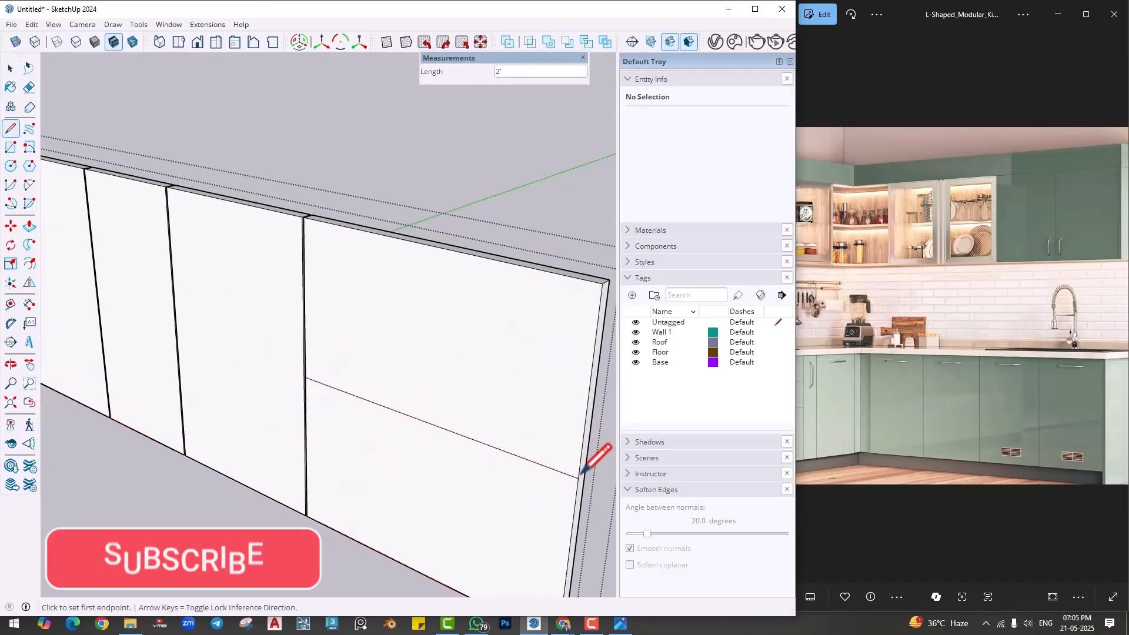
left_click(304, 300)
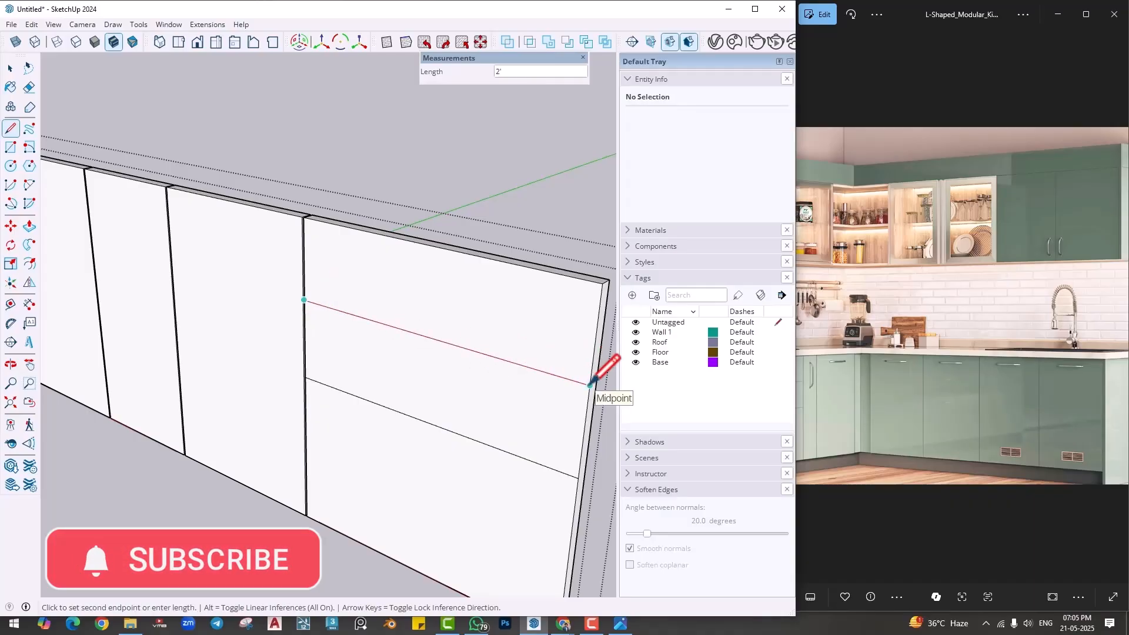
key("Escape")
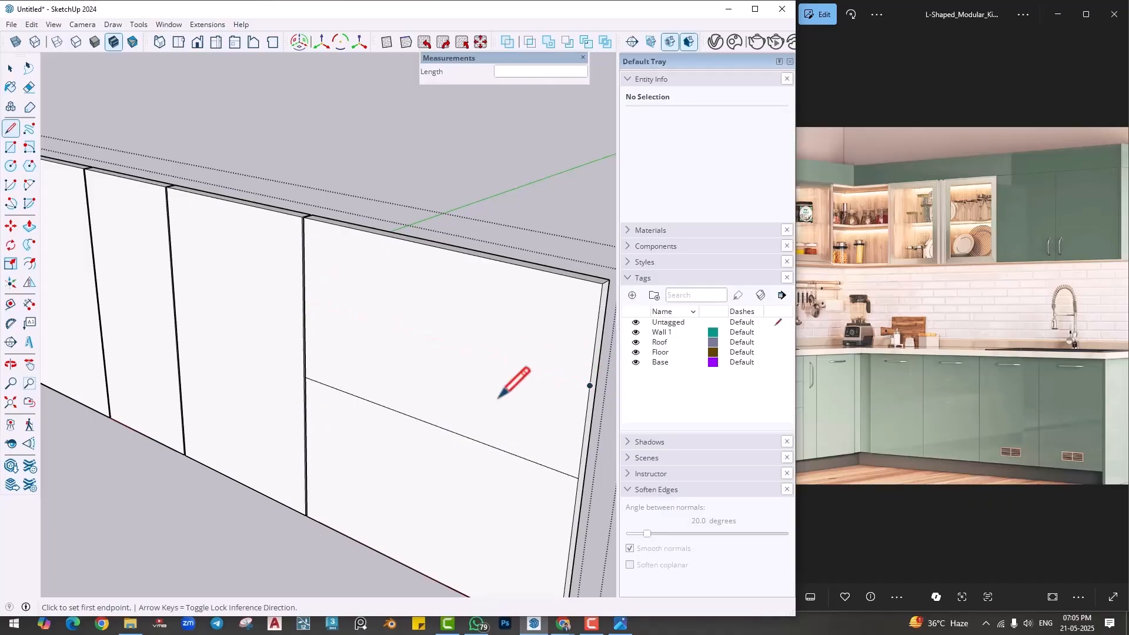
key("ctrl+z")
- Draw horizontal lines across the 1' 4" shutter at its mid-height and halfway up its upper half to mark out drawers
scroll(496, 399, "down", 1)
mouse_move(301, 415)
middle_mouse_down()
mouse_move(344, 386)
mouse_move(410, 395)
middle_mouse_up()
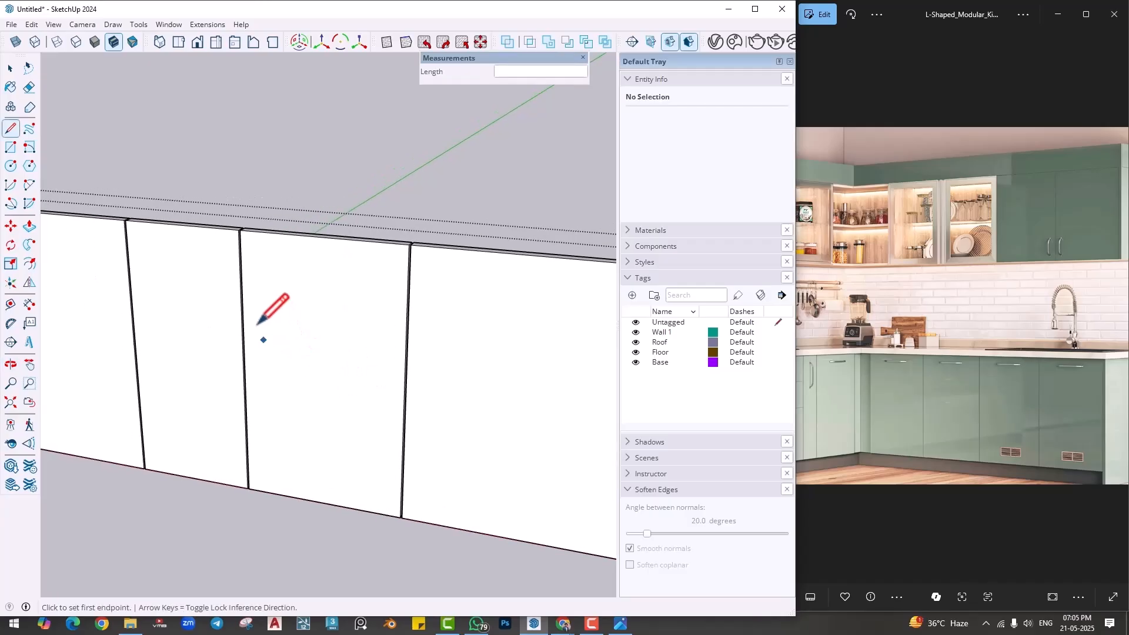
scroll(249, 312, "up", 2)
left_click(241, 374)
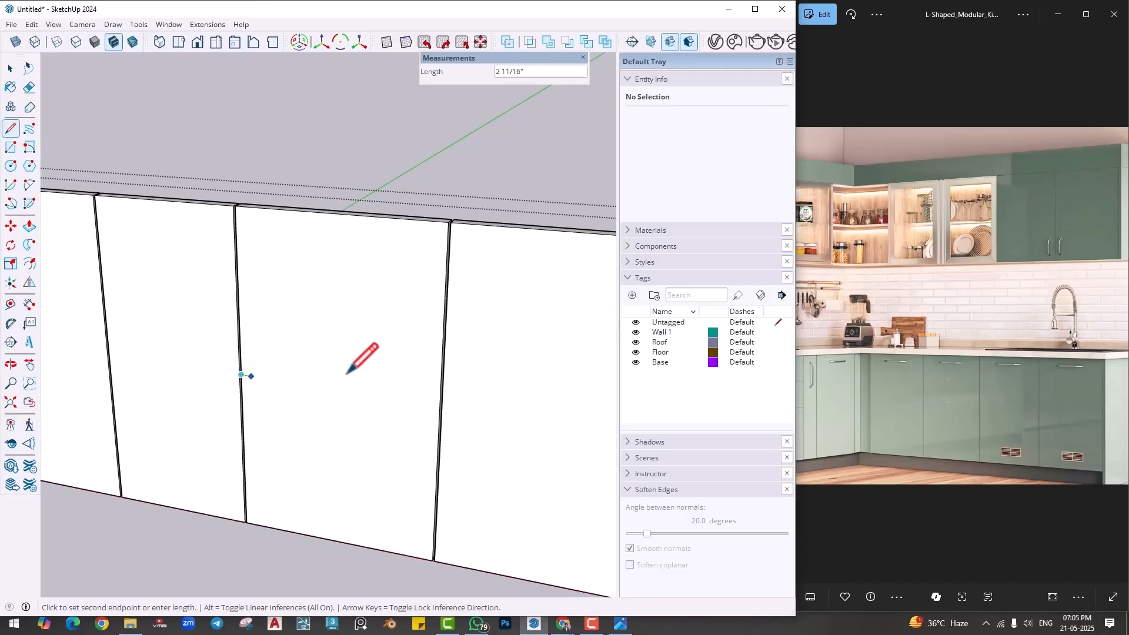
left_click(441, 404)
key("Escape")
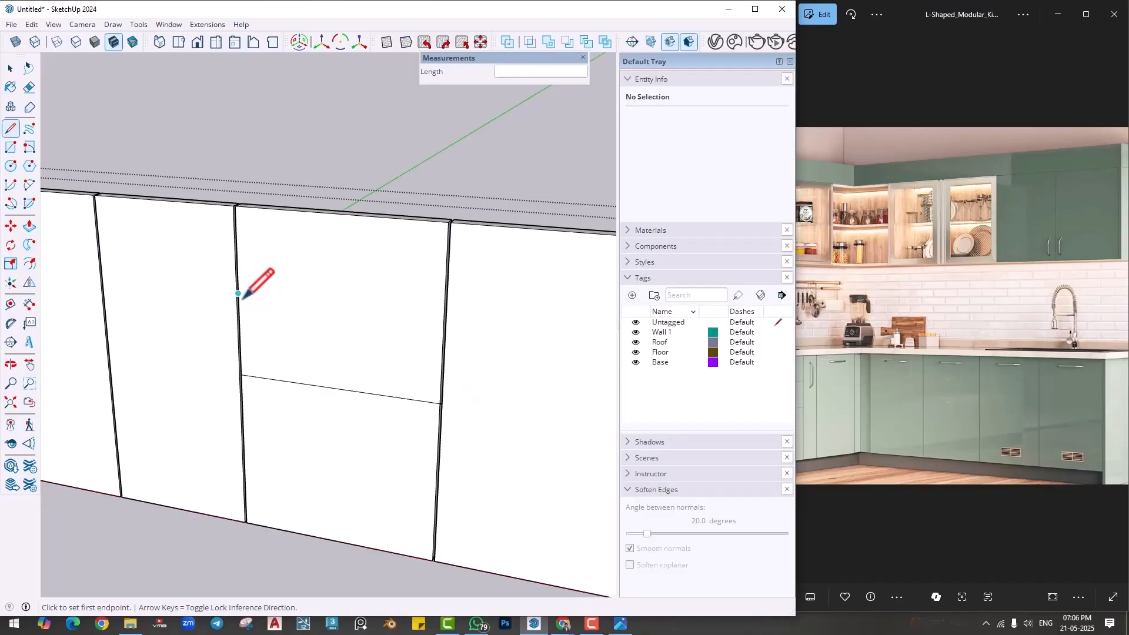
left_click(238, 293)
left_click(444, 317)
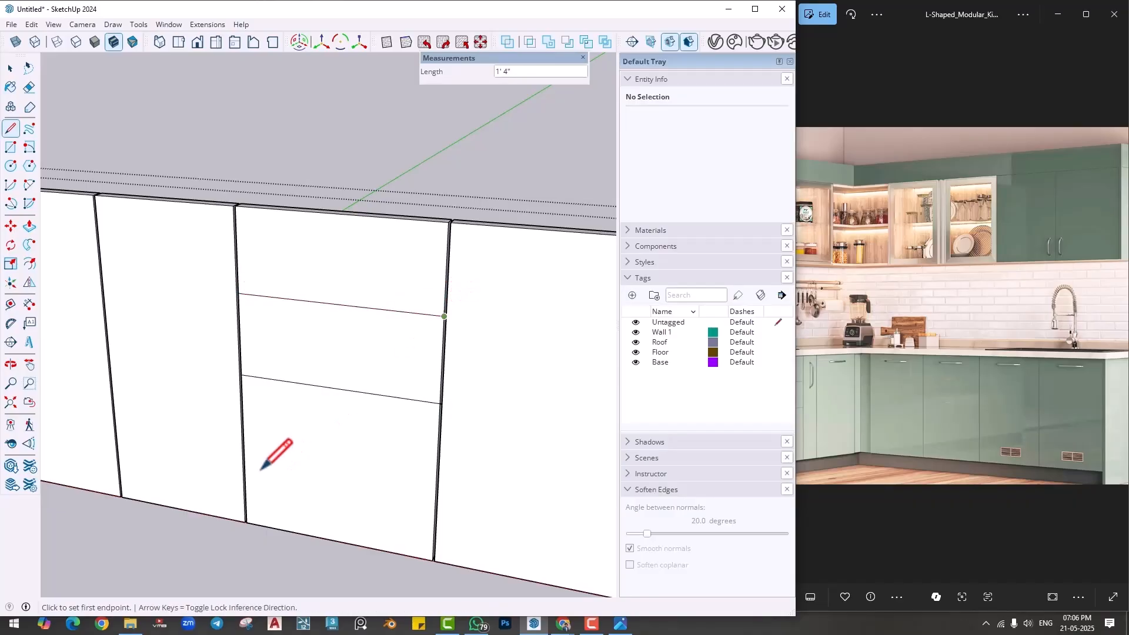
- Draw a horizontal line halfway up the 1' 4" shutter's lower half and copy all three divider lines 4 mm upward
left_click(244, 451)
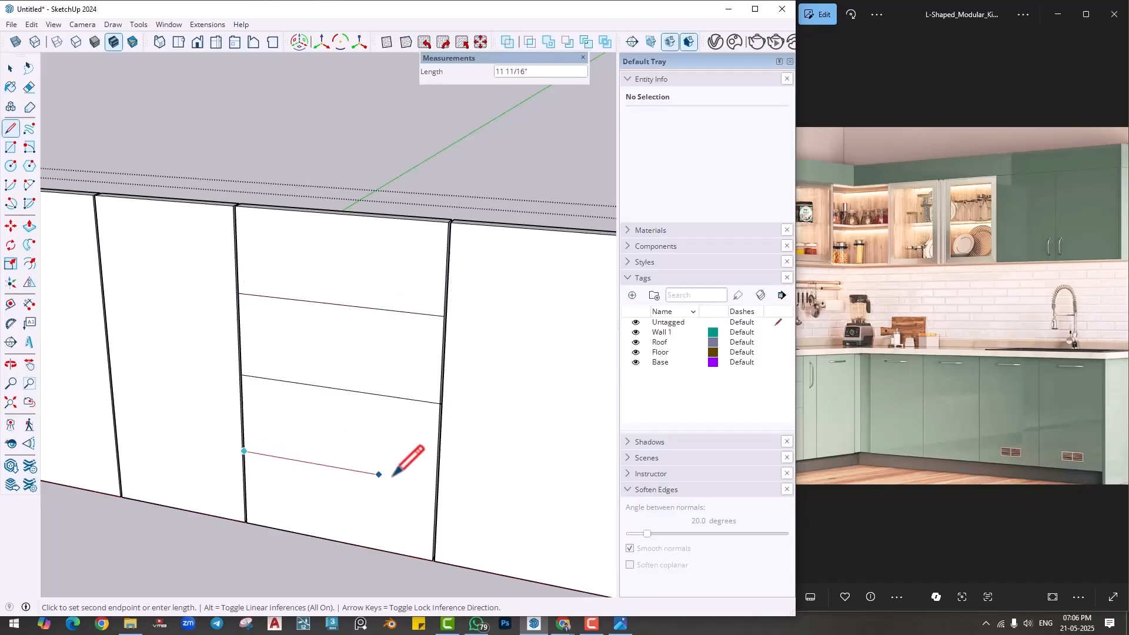
left_click(436, 485)
key("space")
left_click(427, 483)
left_click(406, 399, "ctrl")
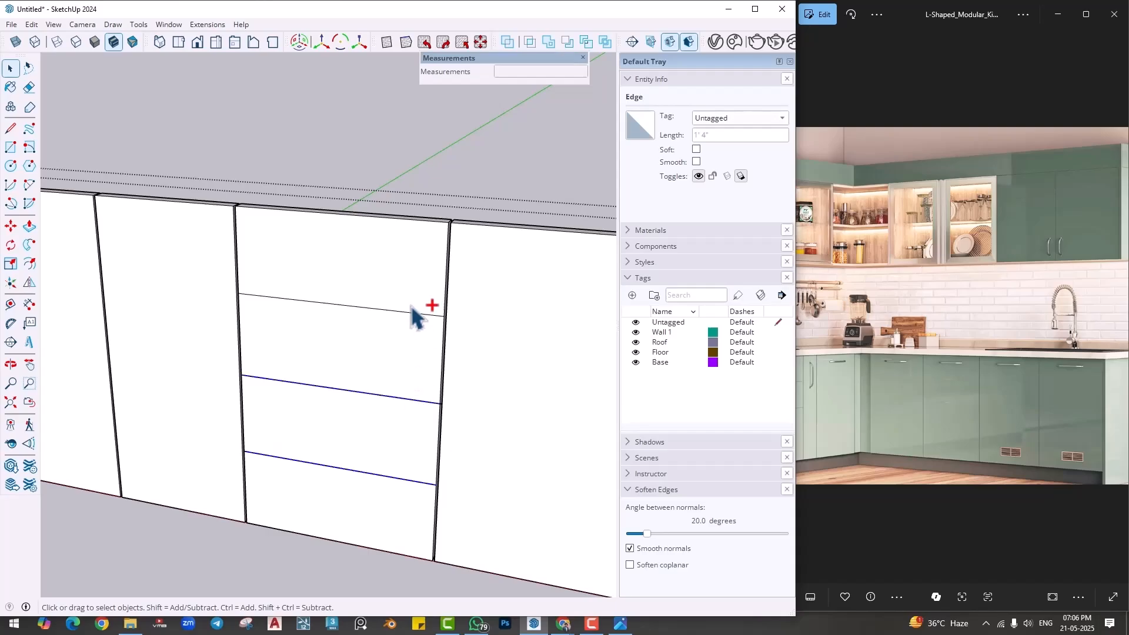
left_click(406, 316, "ctrl")
key("m")
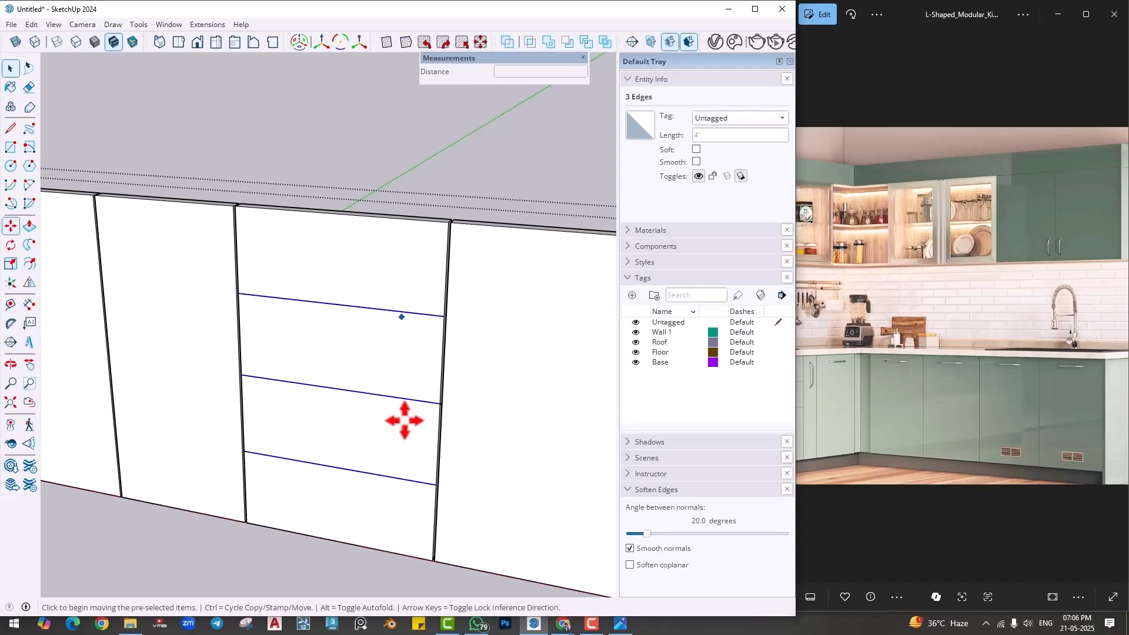
key("ctrl")
left_click(398, 380)
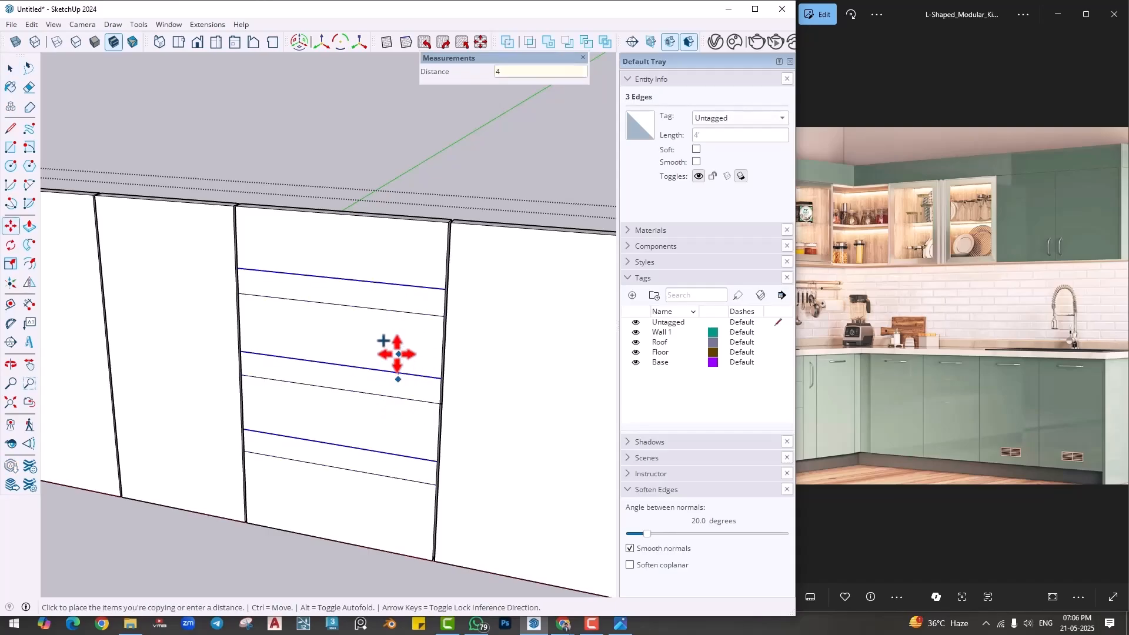
key("Return")
- Push the three thin gap strips between the drawers back through the panel and leave the group
key("p")
scroll(441, 329, "up", 3)
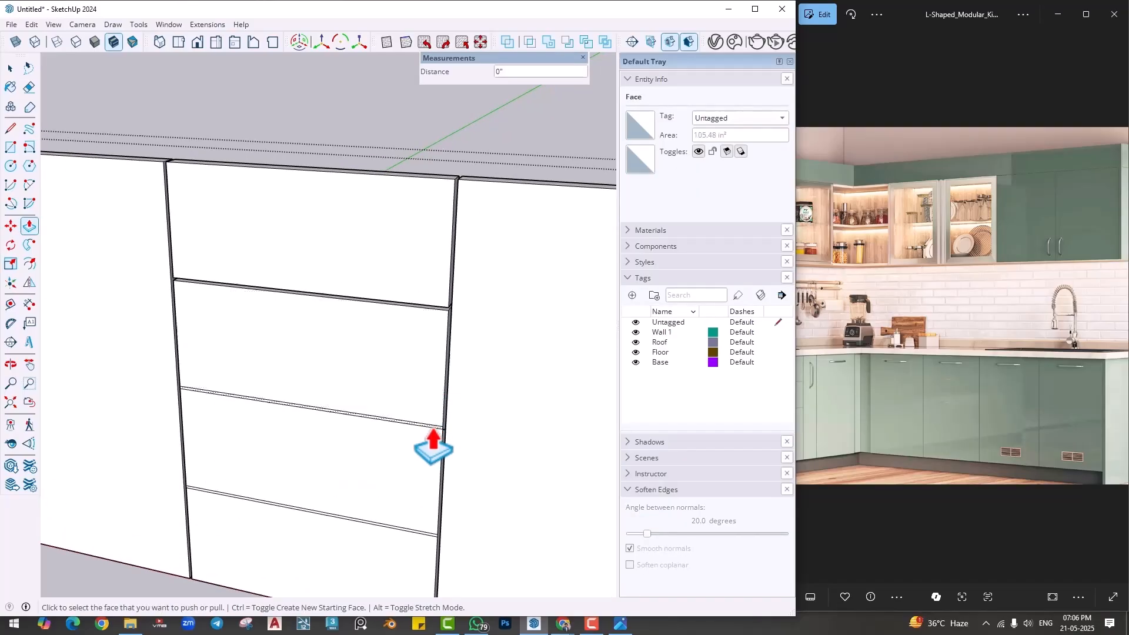
scroll(429, 542, "up", 3)
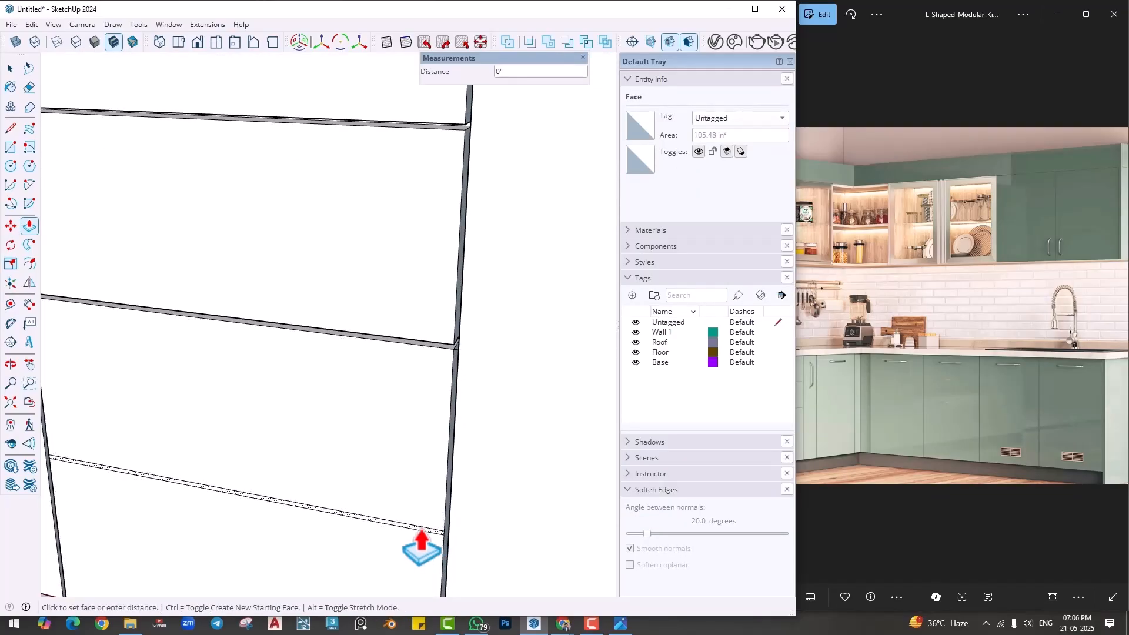
scroll(423, 500, "down", 10)
key("space")
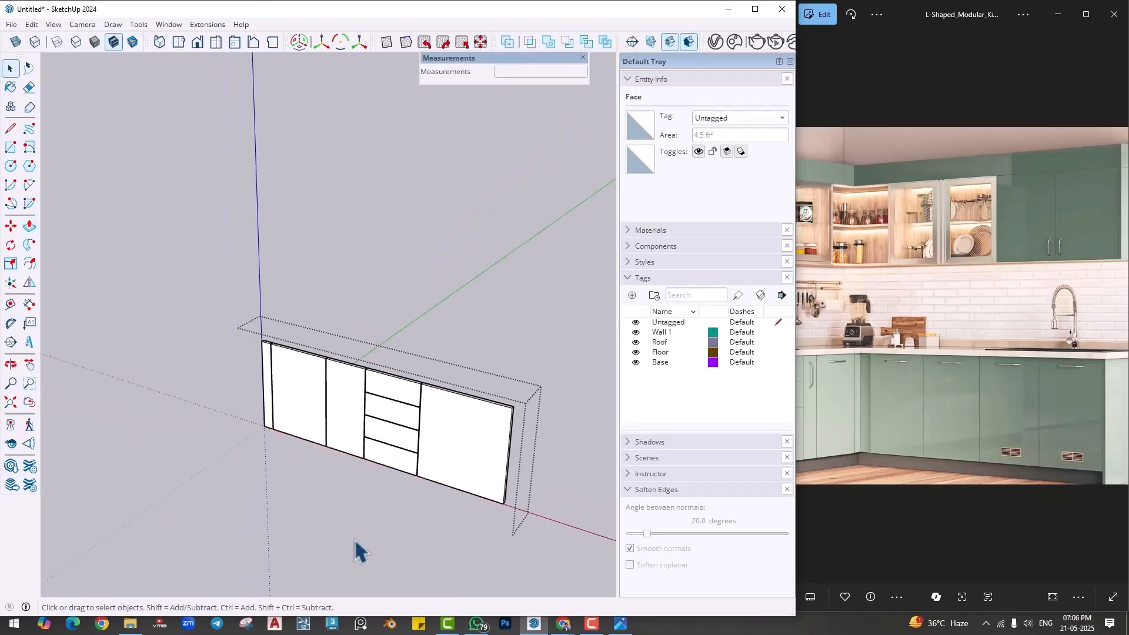
middle_click_drag(360, 549, 453, 454)
- Delete all existing guides from the model
scroll(474, 466, "up", 5)
scroll(435, 424, "down", 10)
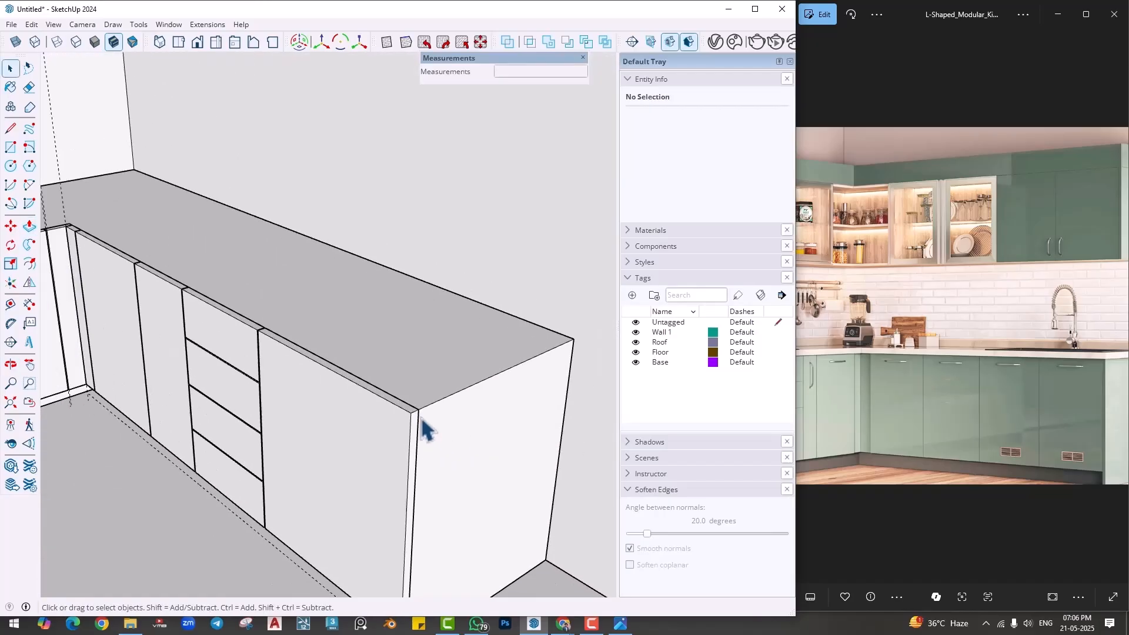
mouse_move(380, 441)
middle_mouse_down()
mouse_move(371, 378)
mouse_move(330, 330)
middle_mouse_up()
left_click(31, 24)
left_click(74, 143)
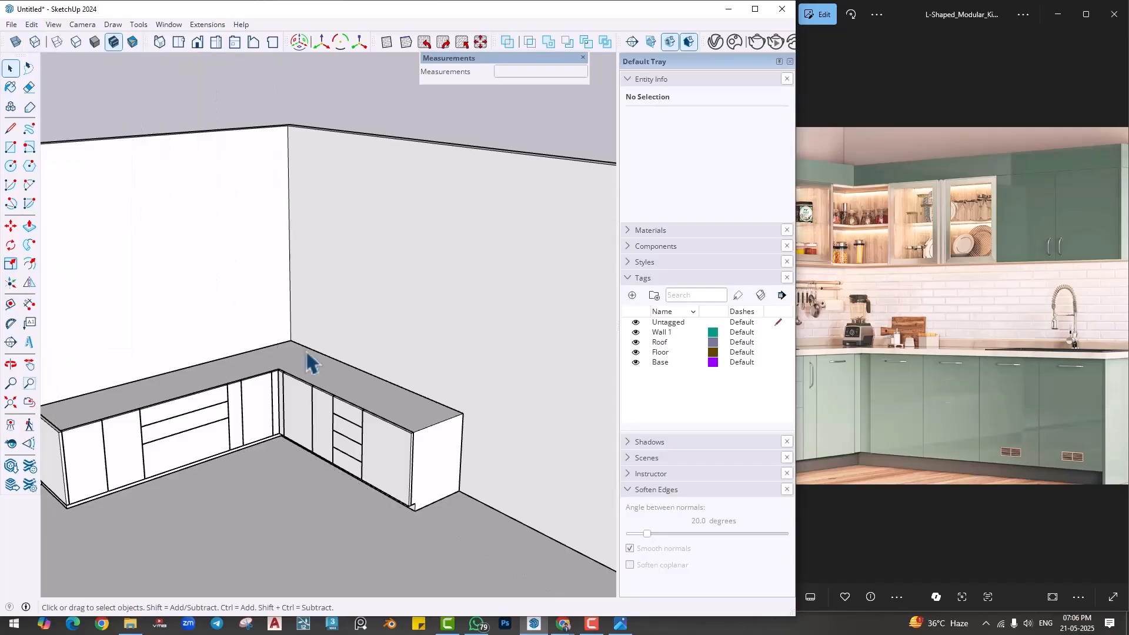
middle_click_drag(352, 397, 388, 420, "shift")
- Place horizontal guides 2' above the countertop's back edge on both walls
left_click(10, 304)
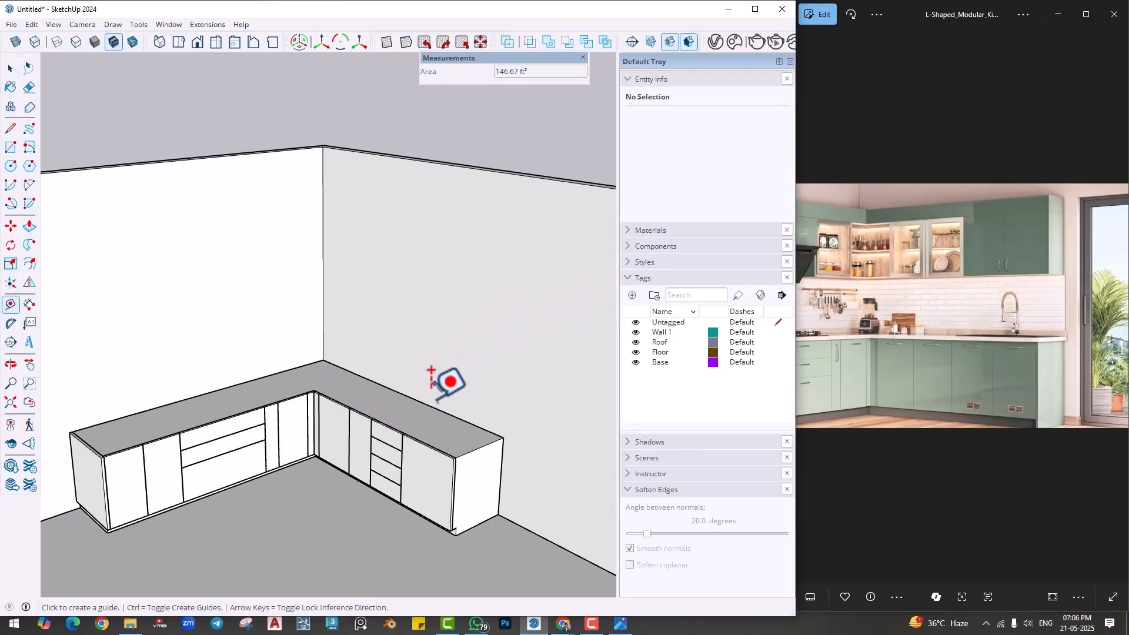
left_click(429, 405)
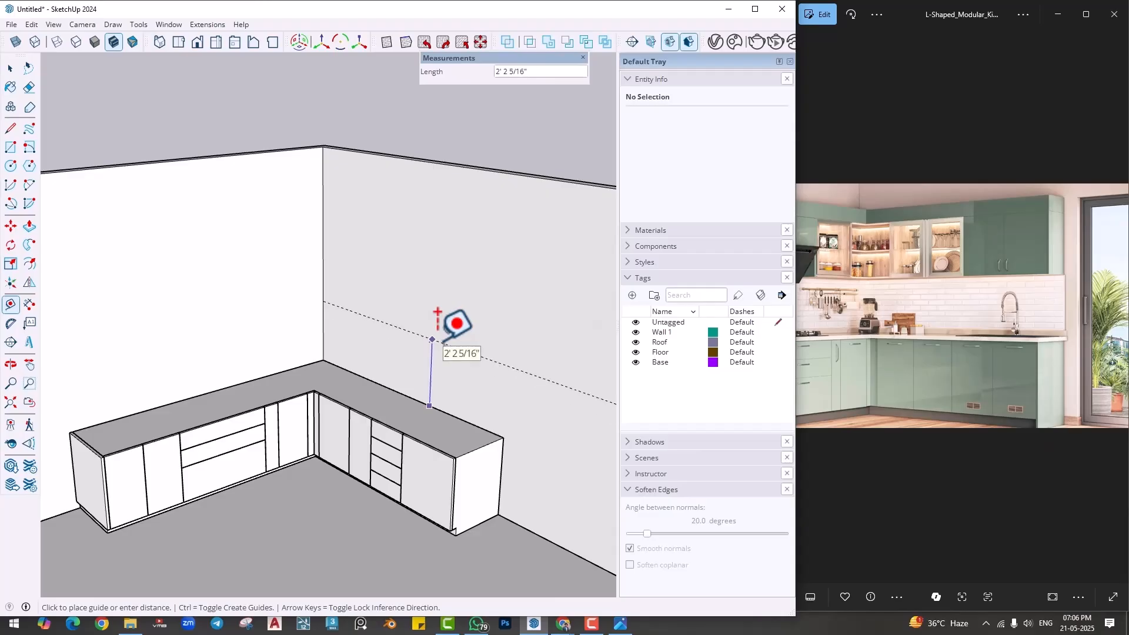
key("Return")
left_click(282, 372)
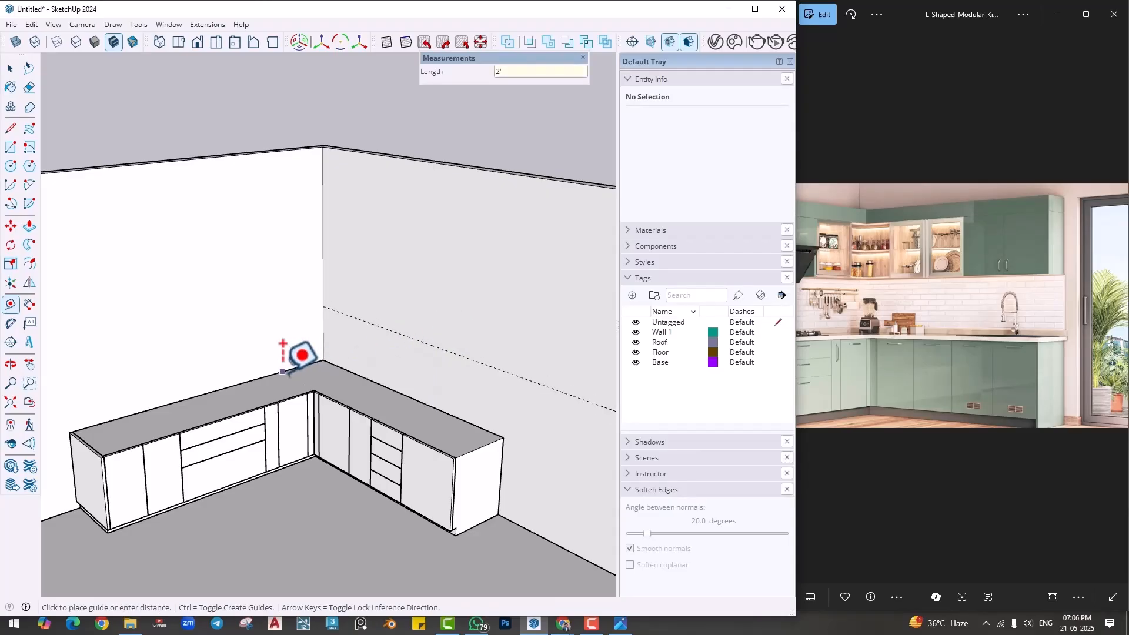
type("2'")
key("Return")
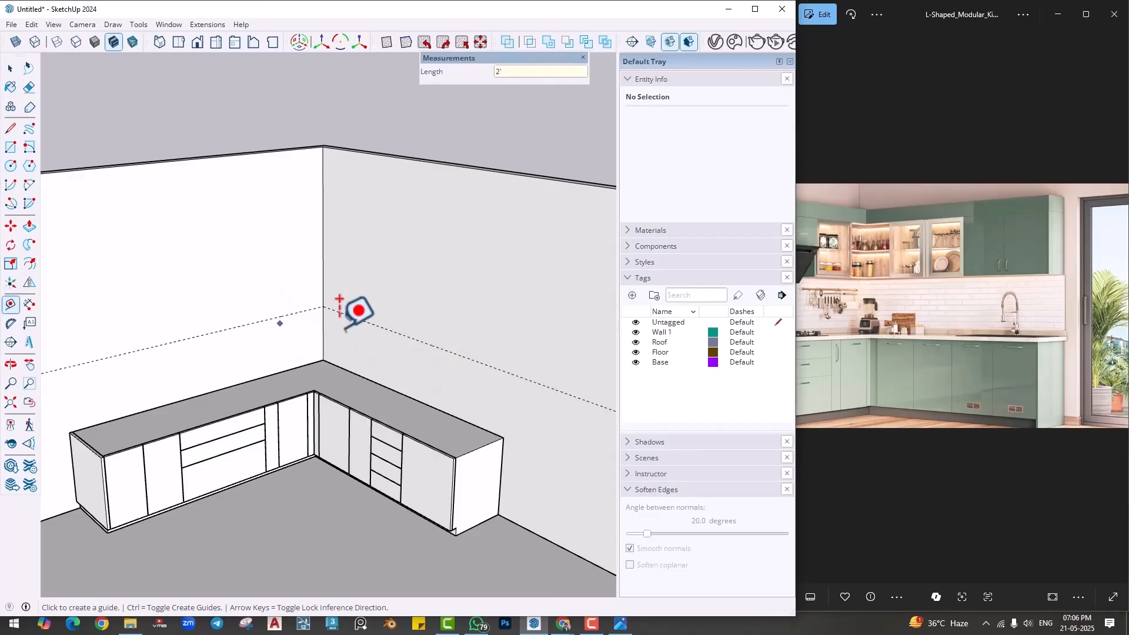
- Add a guide 2' above the first one on the adjoining run's wall, and another 6" above that
left_click(413, 339)
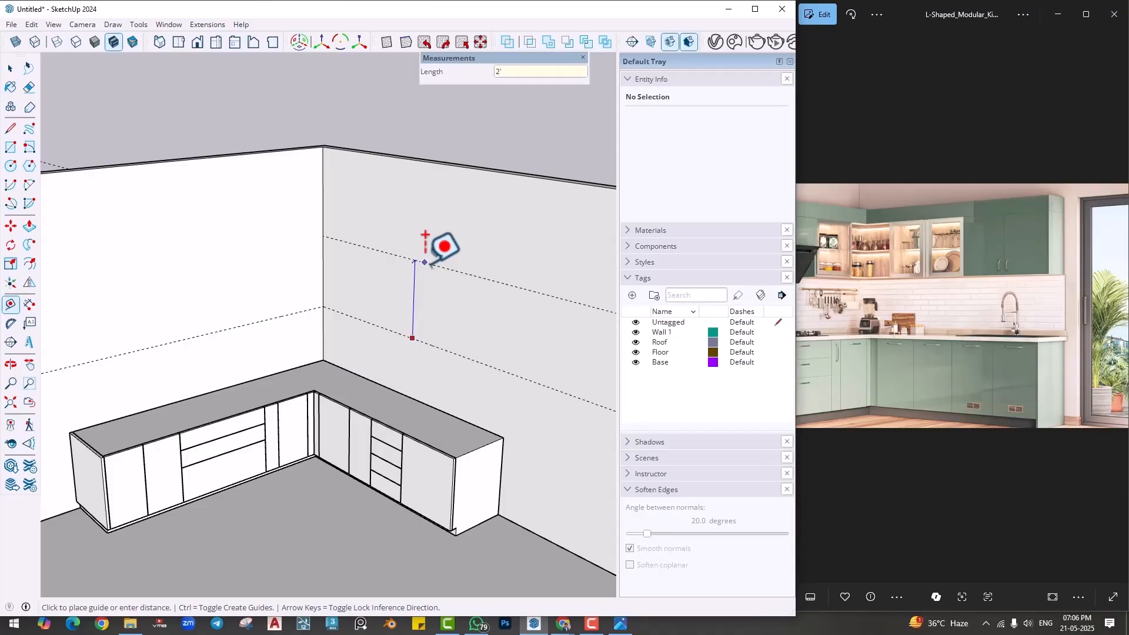
key("Return")
left_click(429, 280)
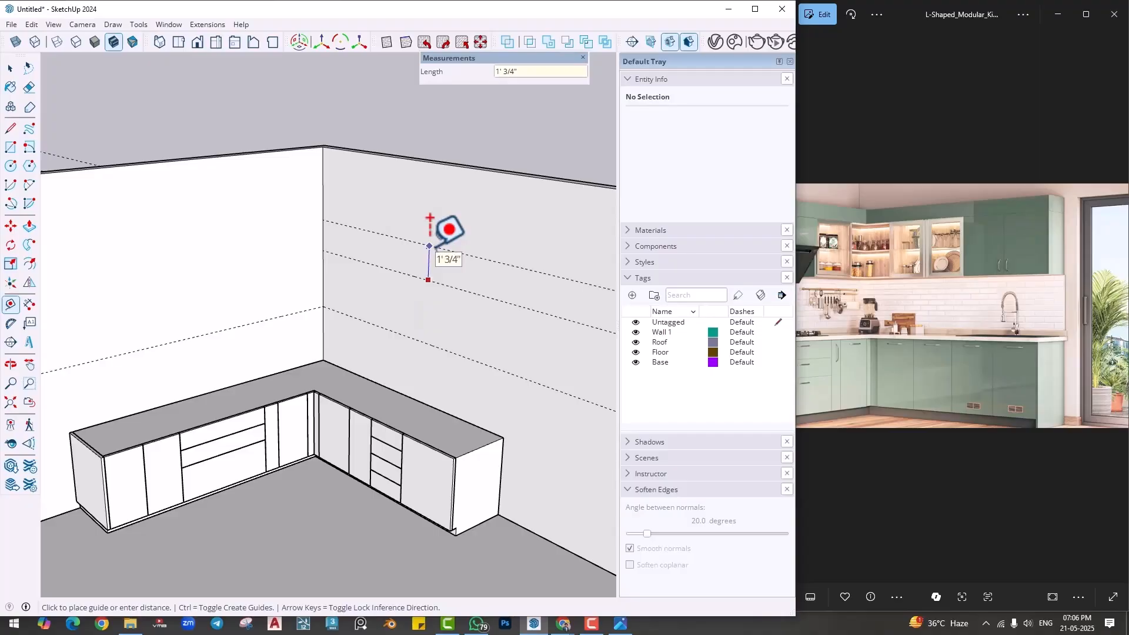
key("Return")
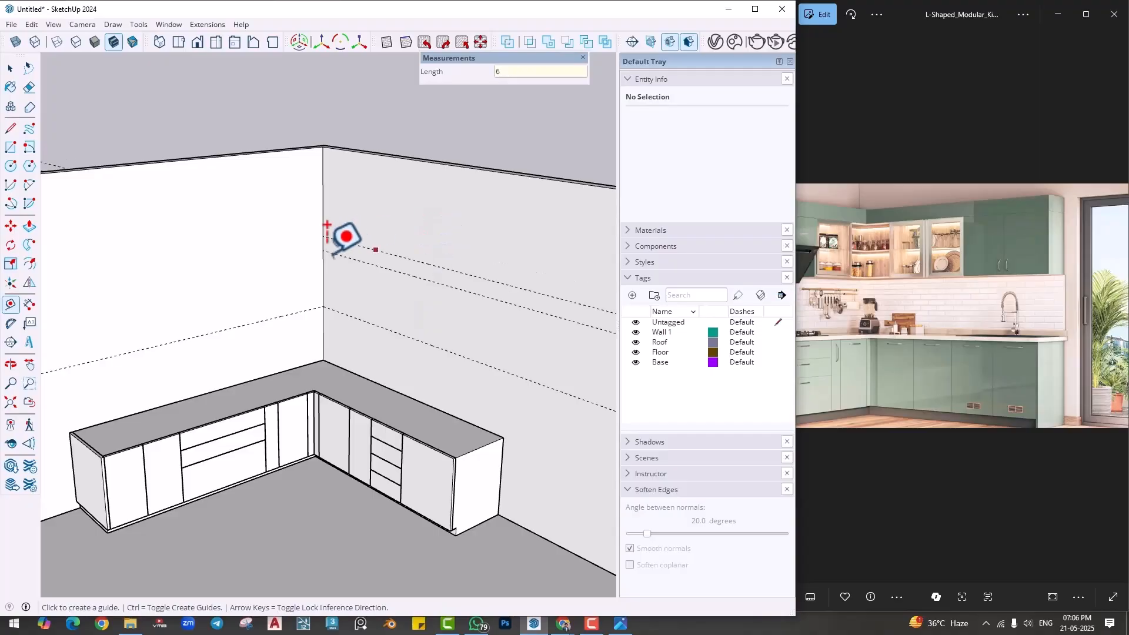
- Add matching guides on the main run's wall, 2' above its first guide and 6" above that
left_click(273, 318)
left_click(261, 262)
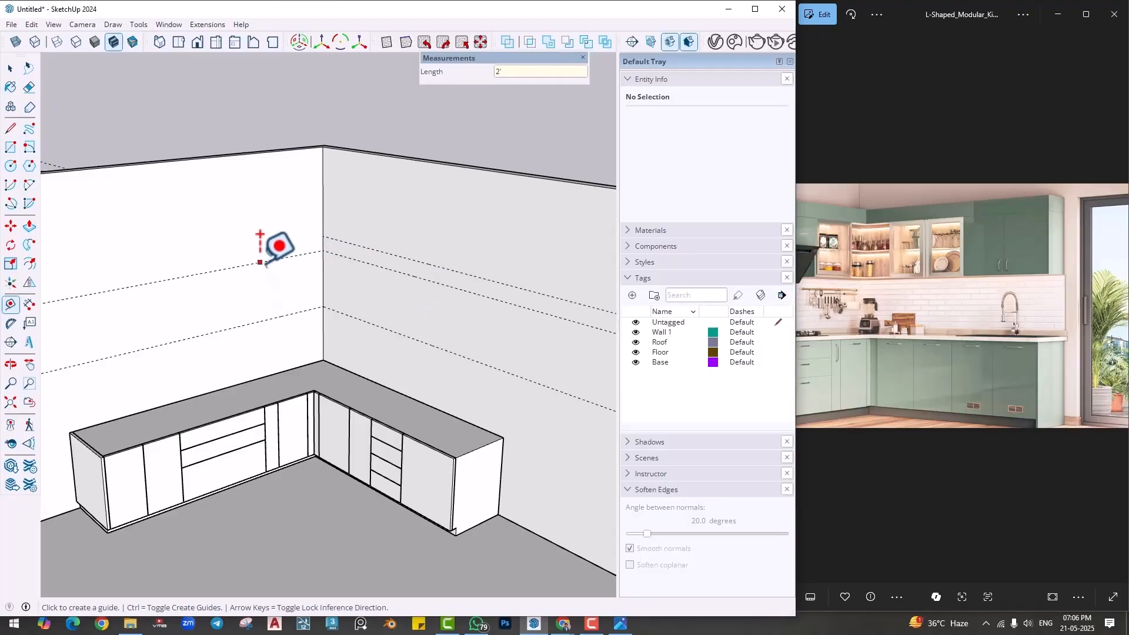
left_click(259, 262)
key("Return")
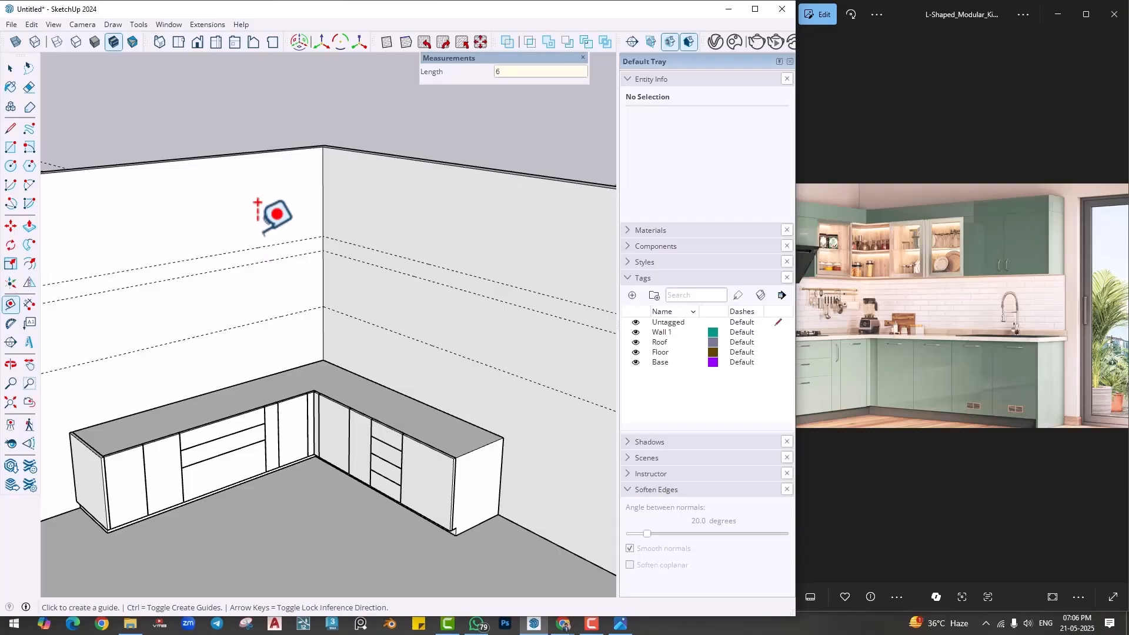
- Open the base carcass group and place a guide across its top 2' in from the adjoining run's free end
scroll(499, 409, "up", 1)
middle_click_drag(500, 410, 472, 417)
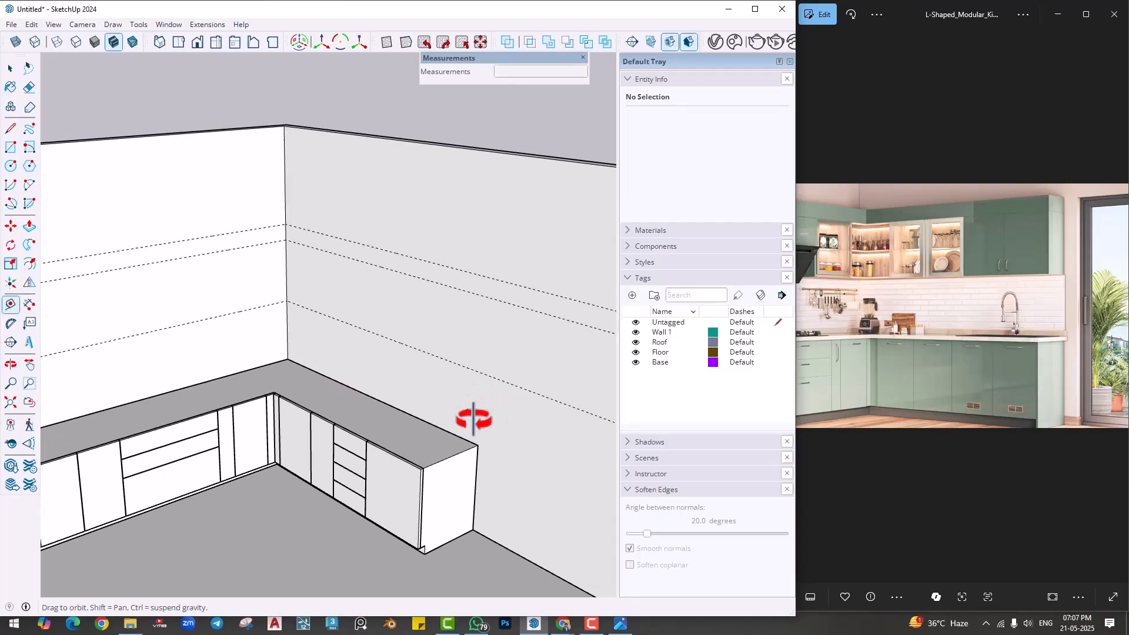
key("space")
scroll(406, 453, "up", 1)
double_click(408, 451)
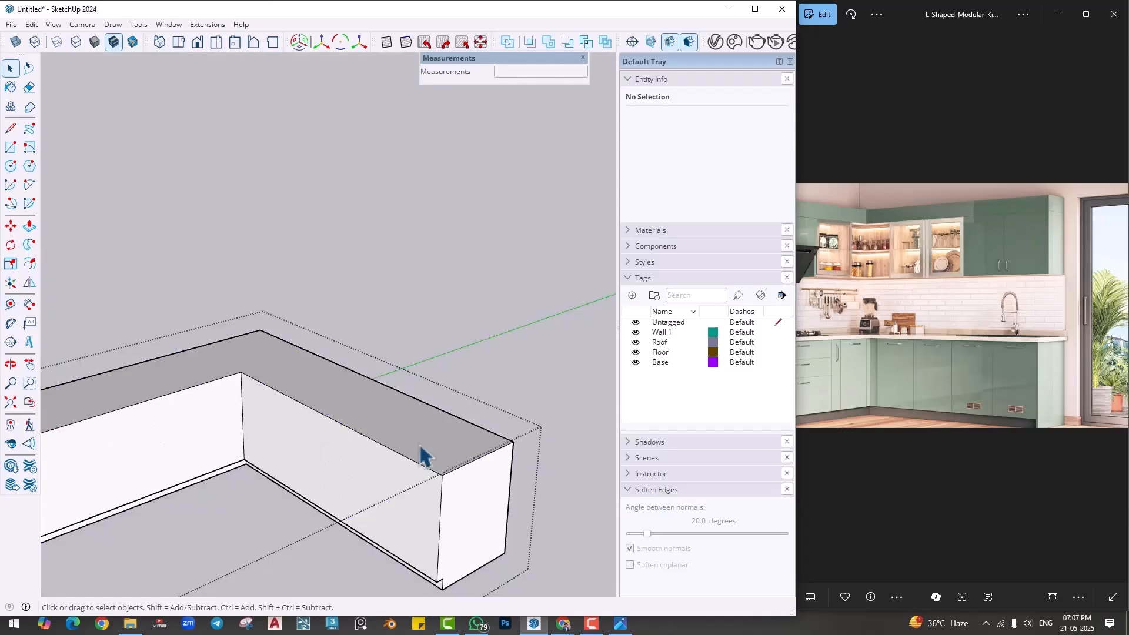
scroll(393, 434, "up", 1)
key("i")
middle_click_drag(398, 467, 396, 474)
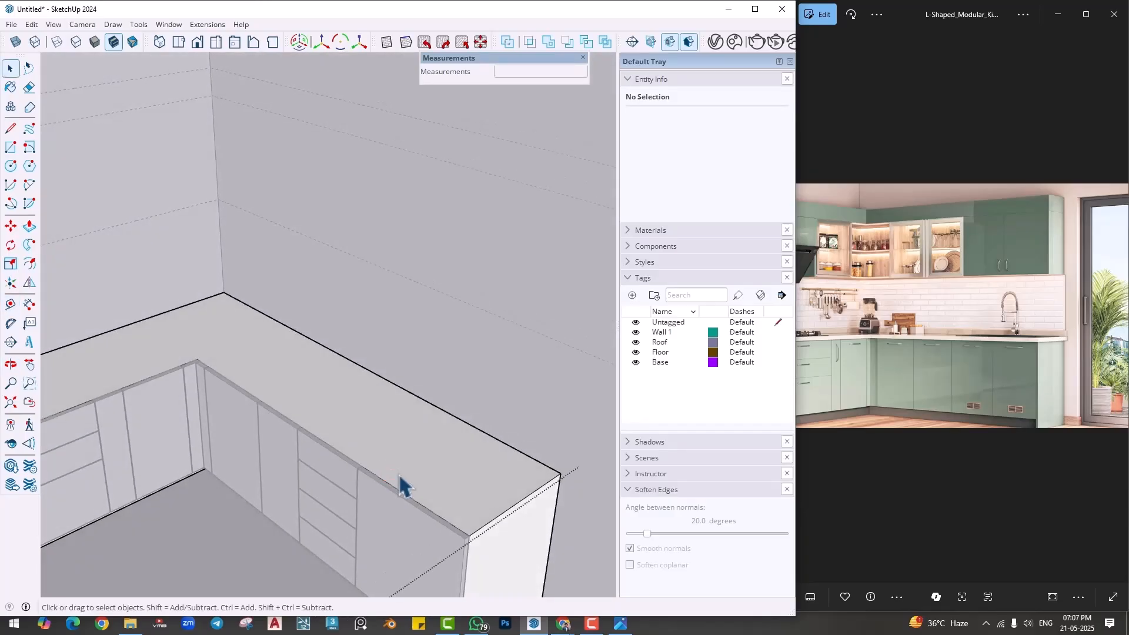
scroll(397, 474, "up", 2)
left_click(10, 307)
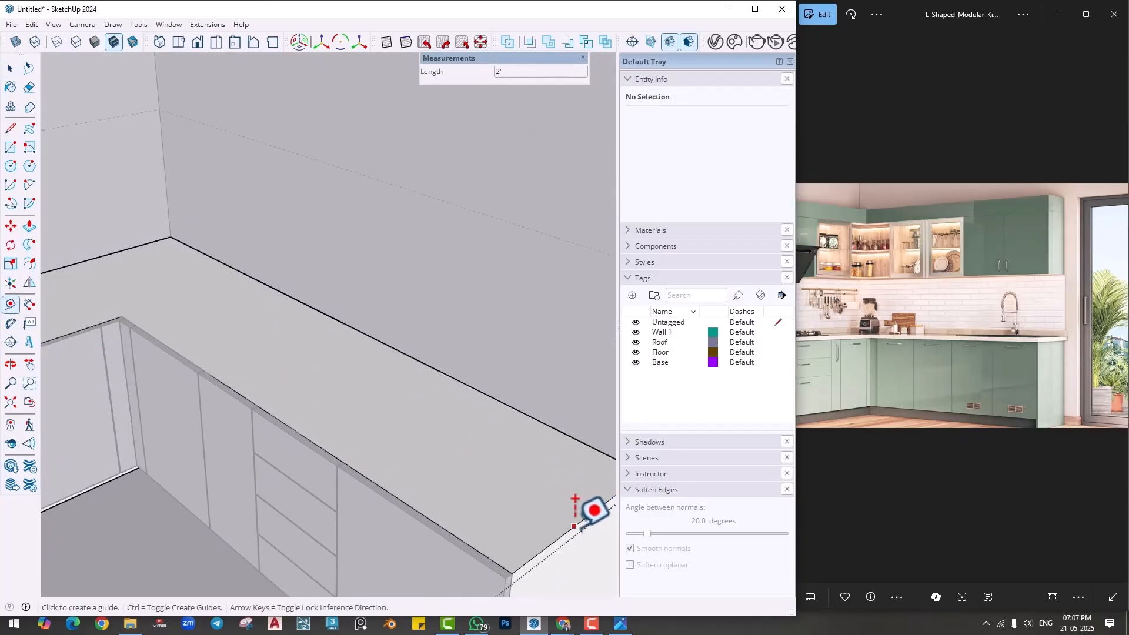
left_click(580, 523)
scroll(342, 459, "up", 4)
scroll(371, 474, "up", 2)
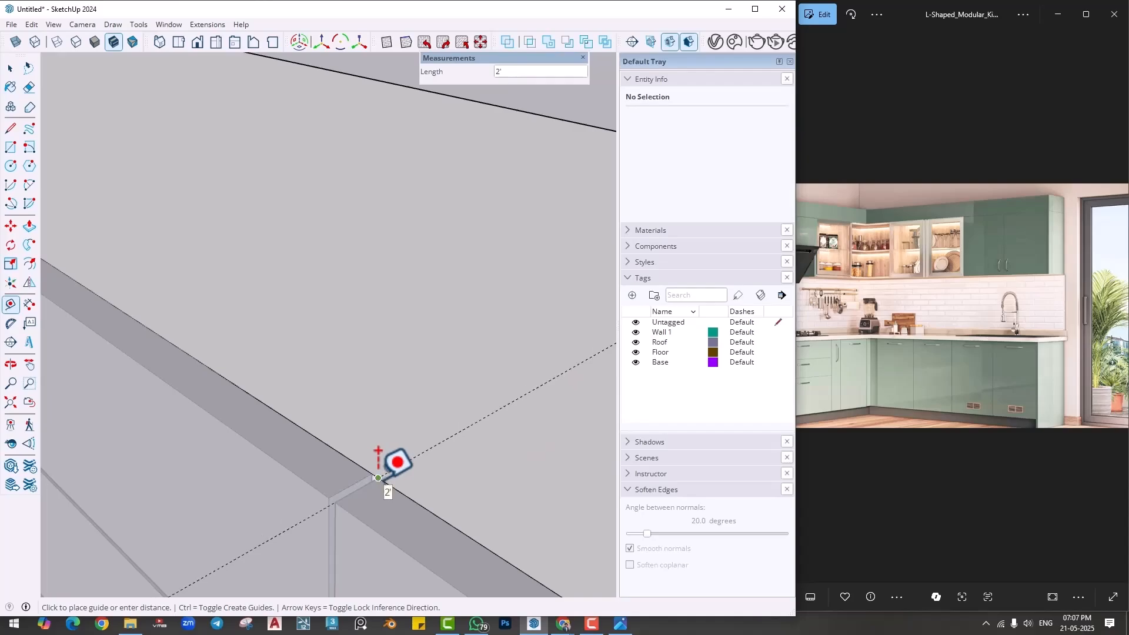
left_click(378, 479)
- Draw a 2' line along the guide from the carcass top's front edge to its back edge
key("l")
scroll(412, 477, "down", 3)
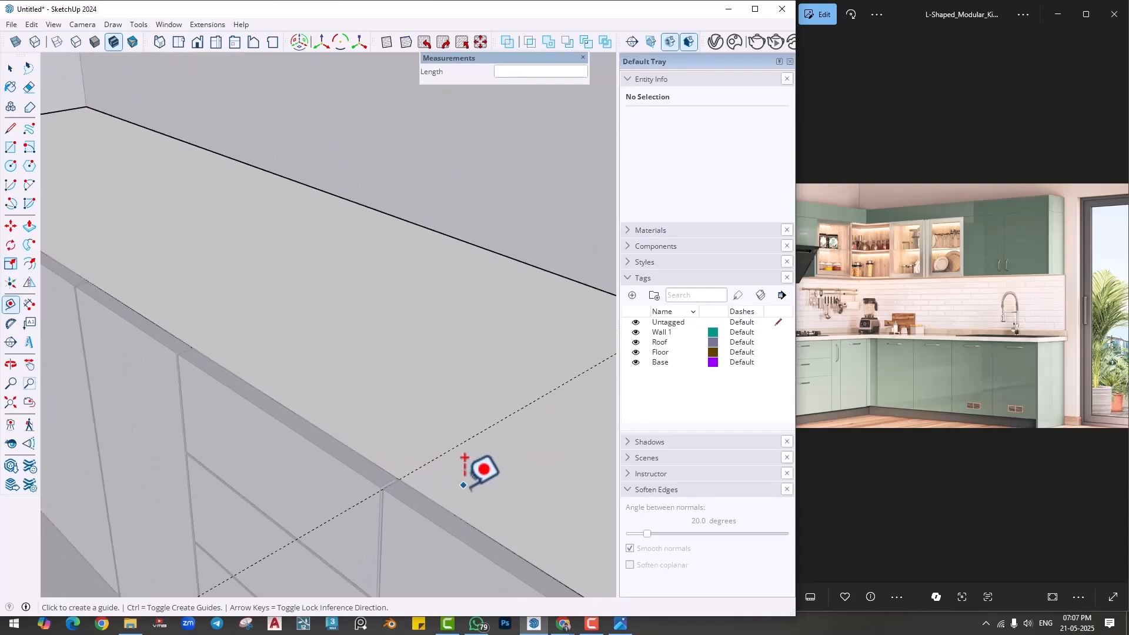
left_click(398, 480)
scroll(488, 385, "up", 3)
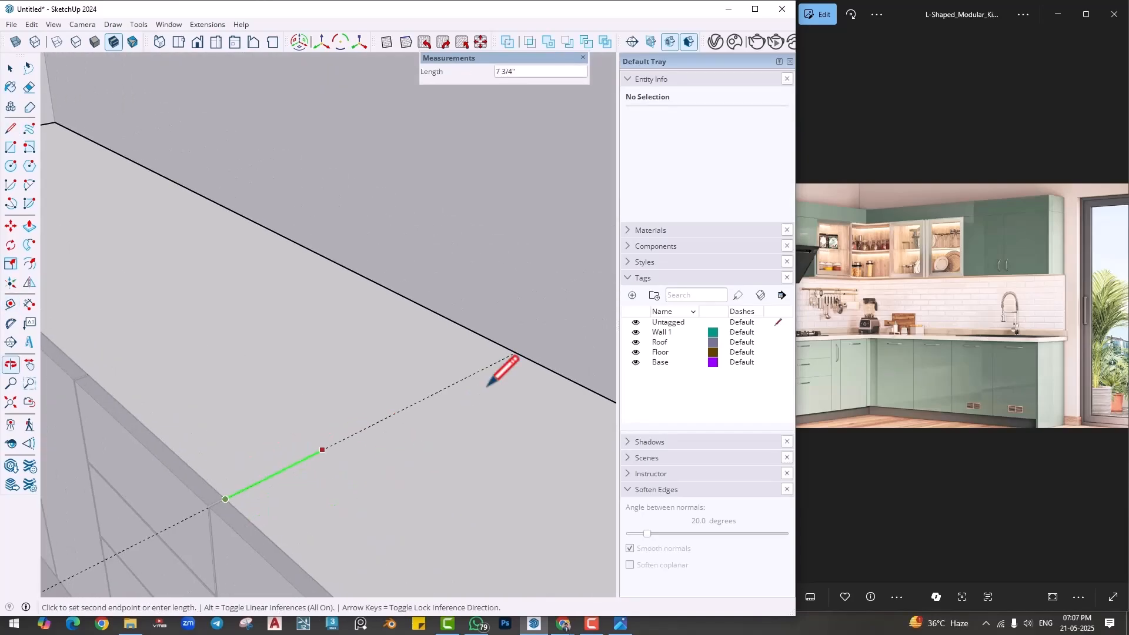
left_click(515, 354)
- Pull the 2' square end section of the carcass top up to the highest wall guide to form a tall unit
scroll(457, 462, "down", 5)
middle_click_drag(475, 486, 419, 480)
scroll(420, 480, "down", 3)
key("p")
left_click(438, 493)
middle_click_drag(440, 426, 410, 445, "shift")
left_click(572, 309)
key("space")
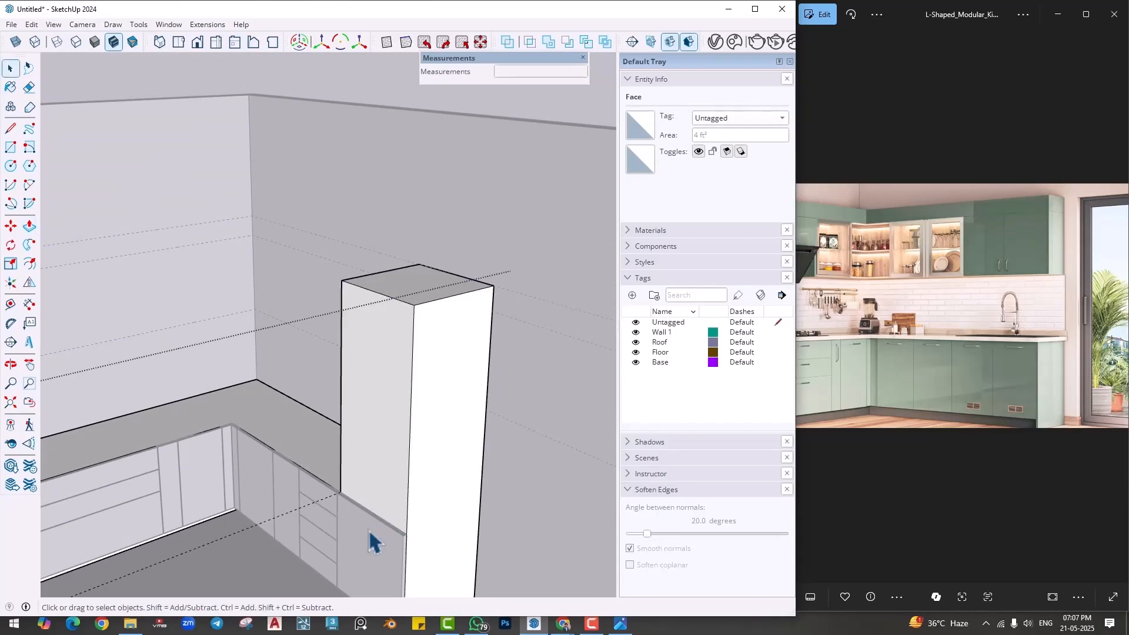
- Extend the 2' end shutter's top face up to the tall unit's top and leave the front panel group
key("p")
left_click(390, 526)
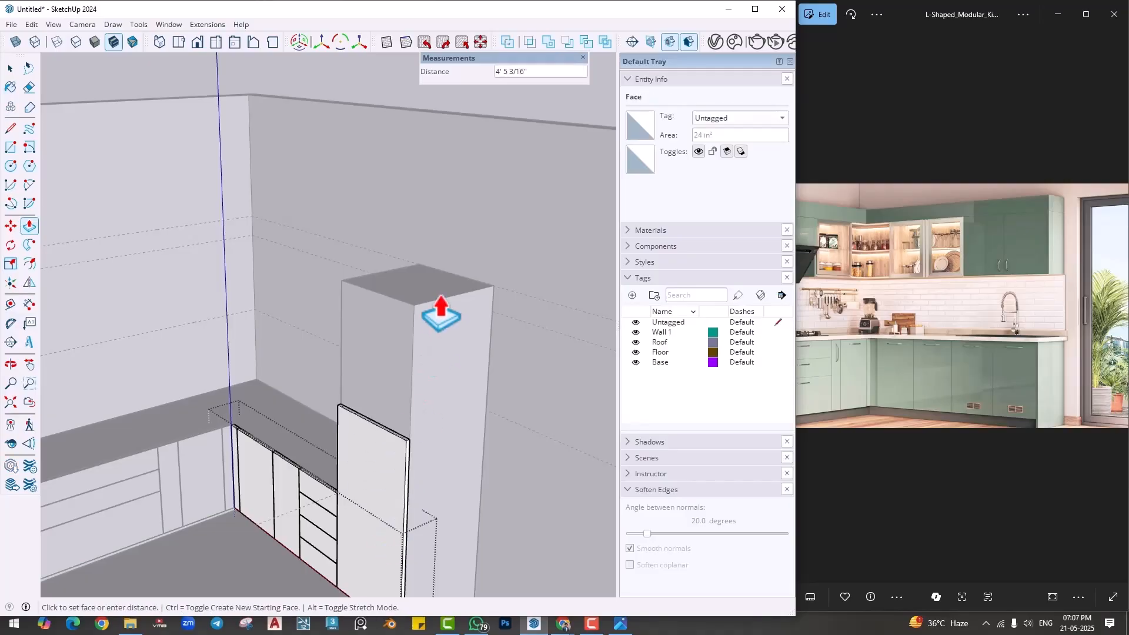
left_click(415, 305)
key("space")
left_click(240, 545)
scroll(388, 449, "down", 1)
middle_click_drag(388, 458, 421, 425)
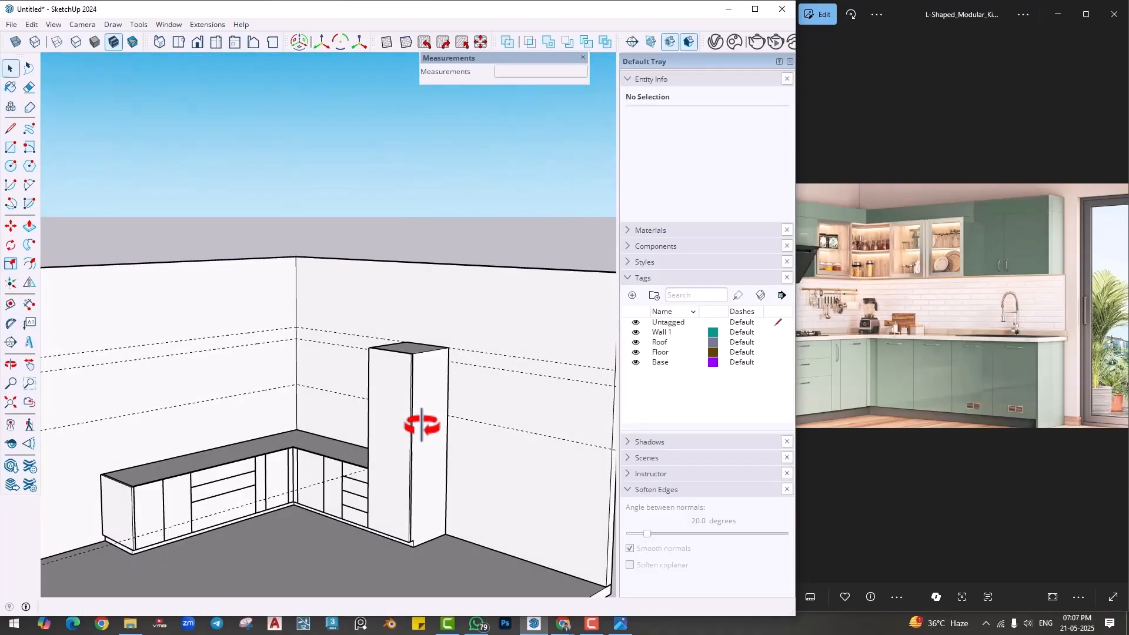
- Compare the model's base run, corner and walls with the wall cabinets and hood in the reference picture
left_click(928, 403)
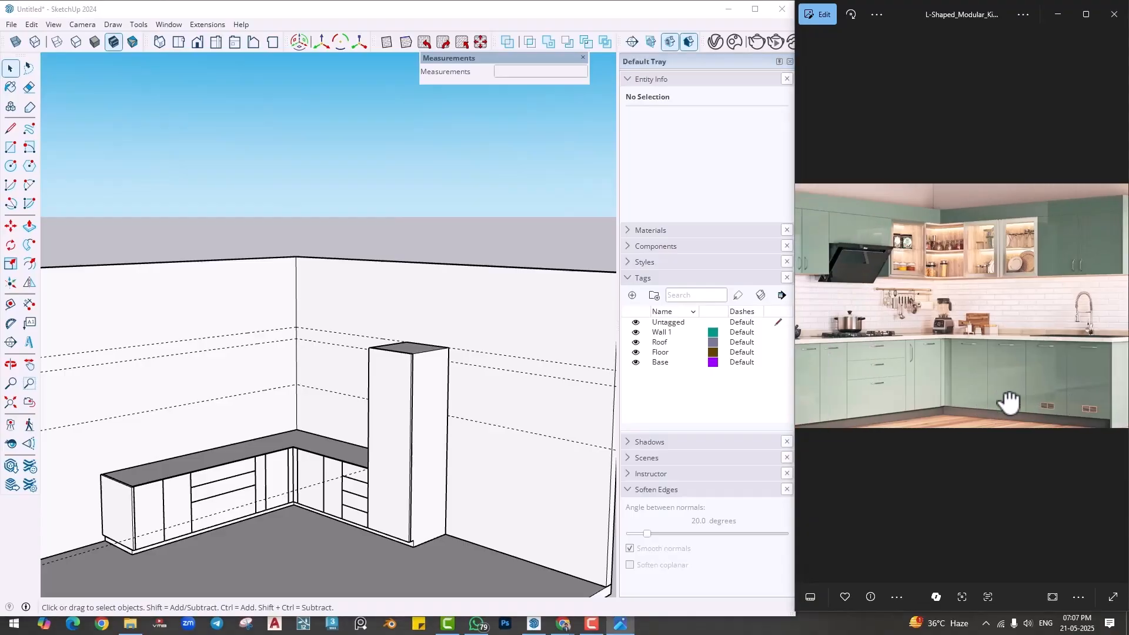
mouse_move(434, 461)
middle_mouse_down()
mouse_move(323, 411)
mouse_move(418, 443)
mouse_move(214, 514)
middle_mouse_up()
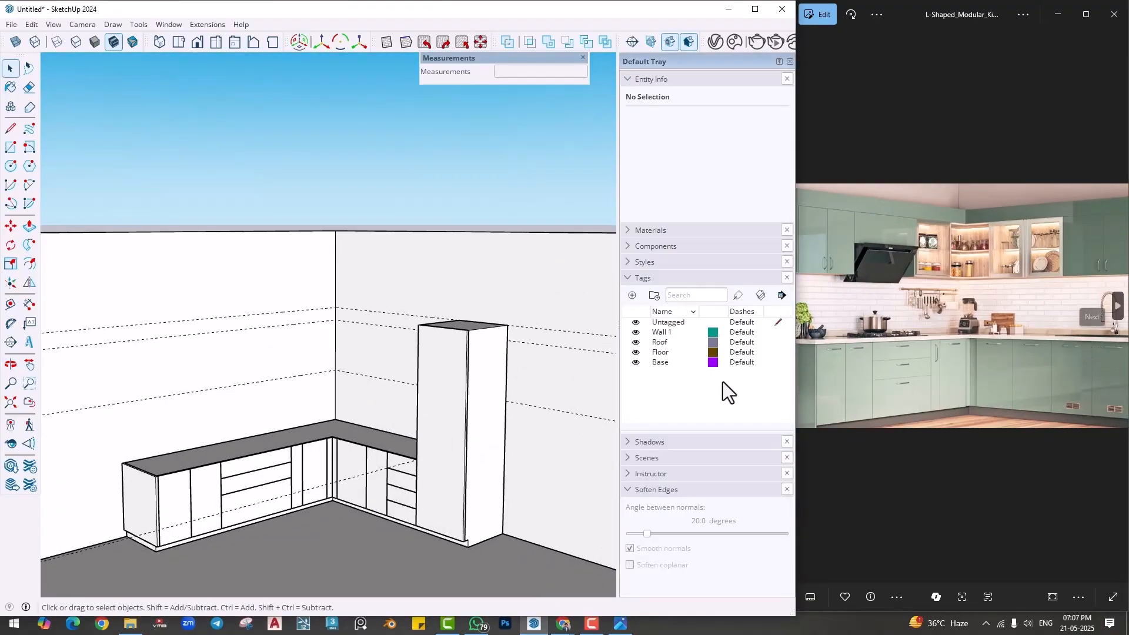
middle_click_drag(411, 435, 189, 477)
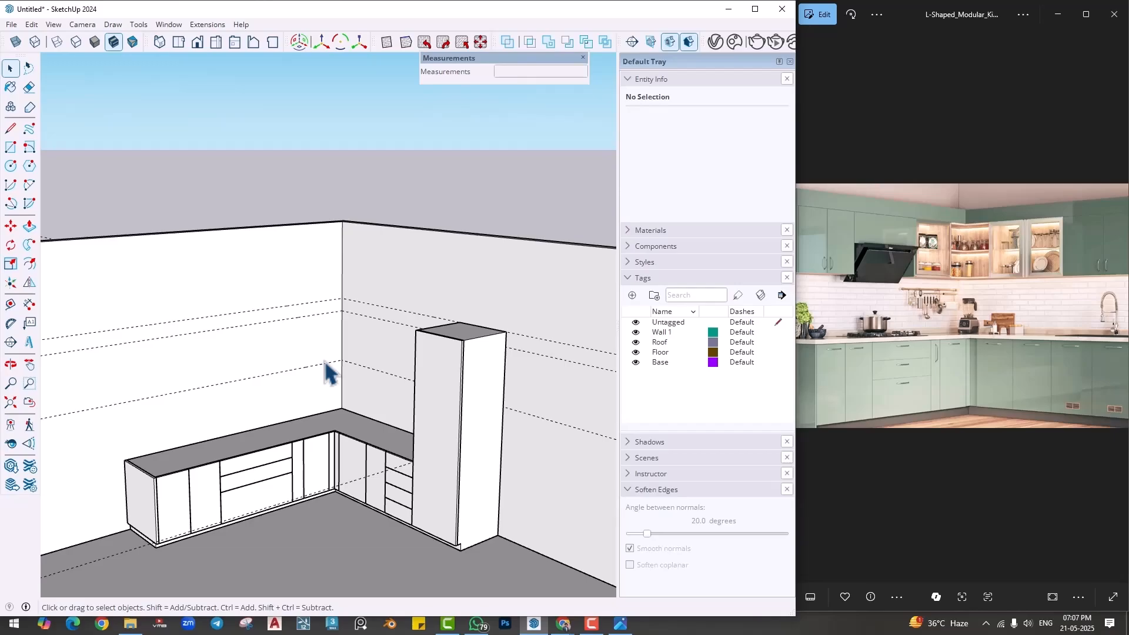
middle_click_drag(283, 412, 353, 433)
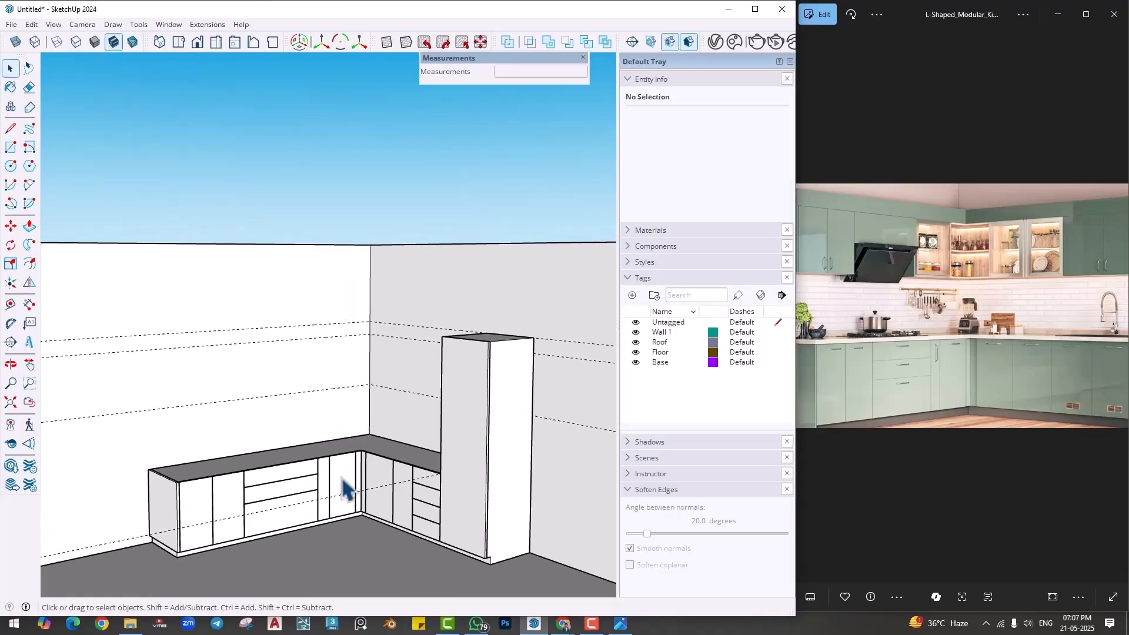
left_click(340, 478)
scroll(340, 478, "up", 2)
left_click(544, 459)
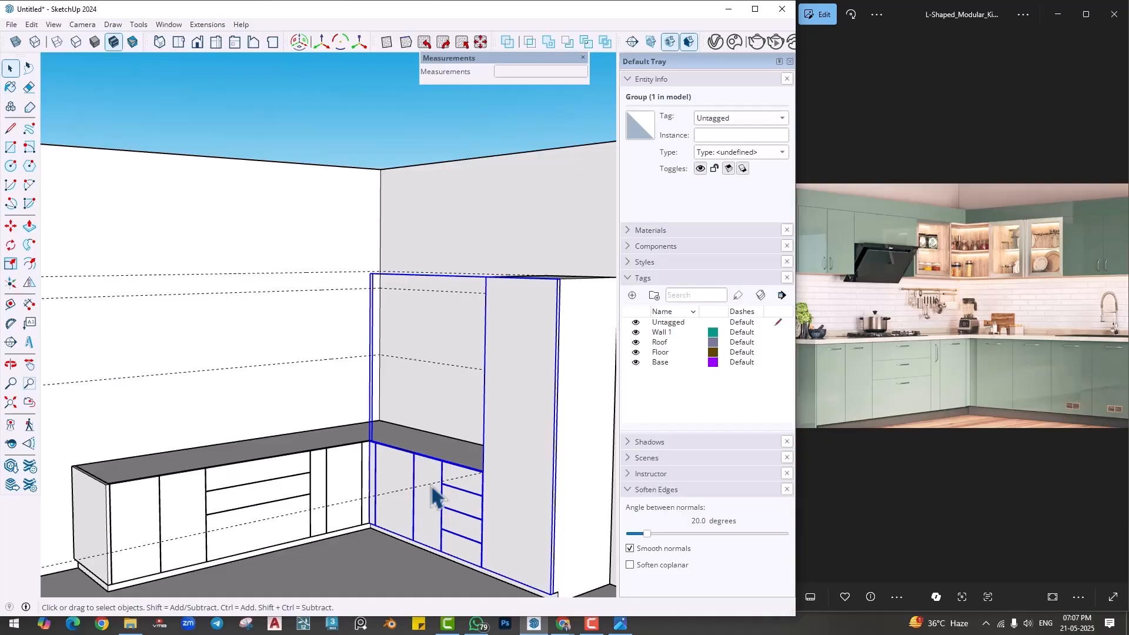
scroll(267, 450, "down", 2)
scroll(264, 444, "up", 4)
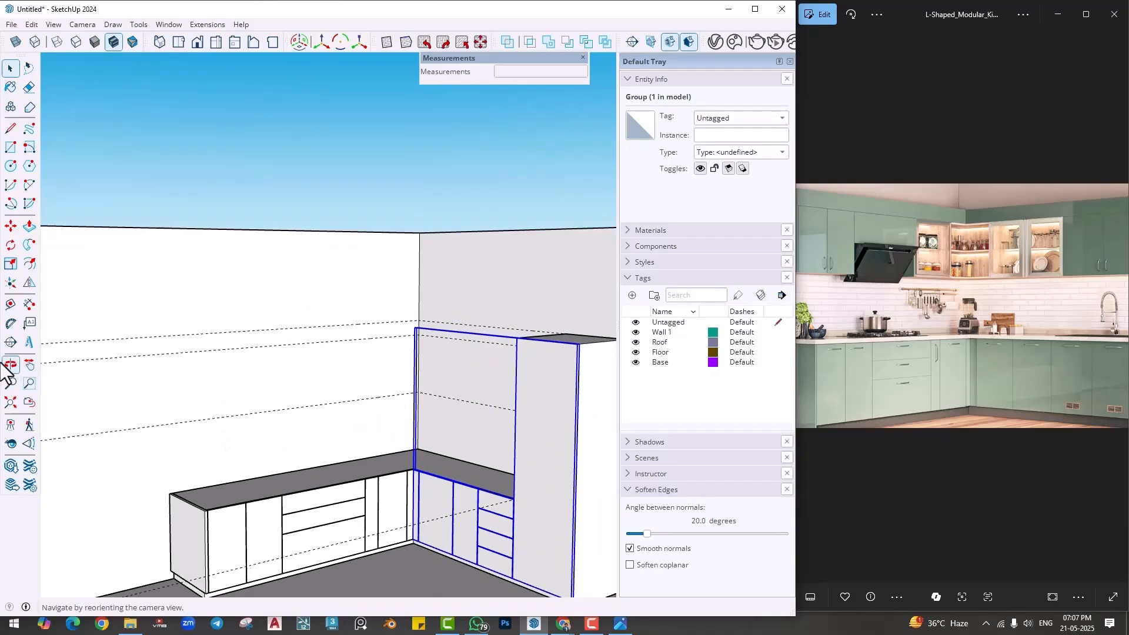
- Place a vertical guide on the long wall in line with the free end of the base run
left_click(10, 304)
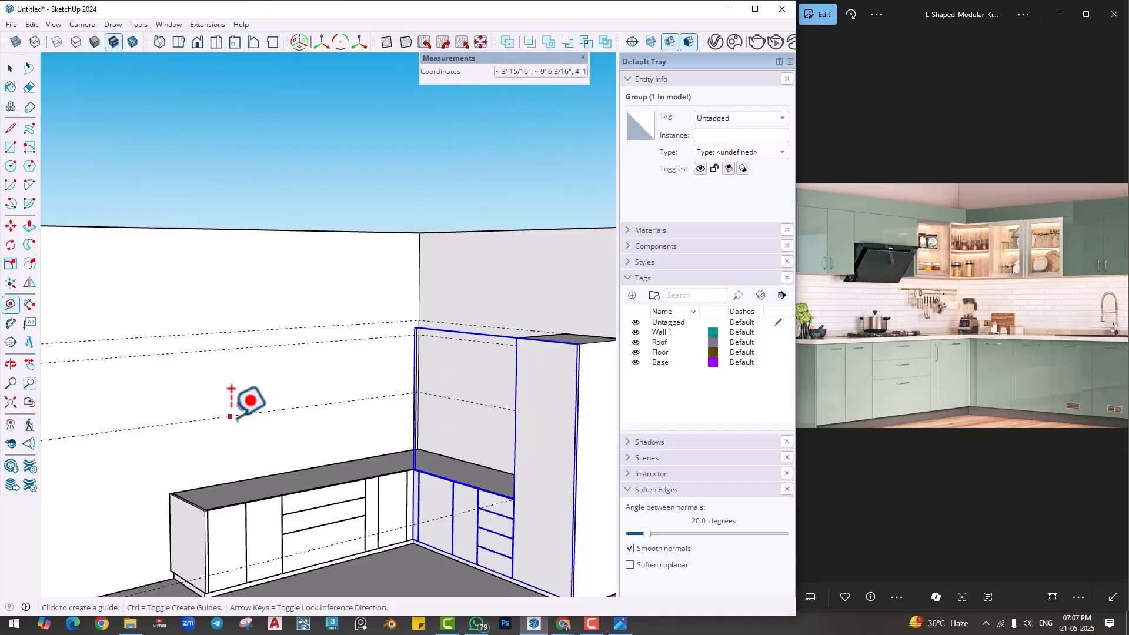
left_click(170, 529)
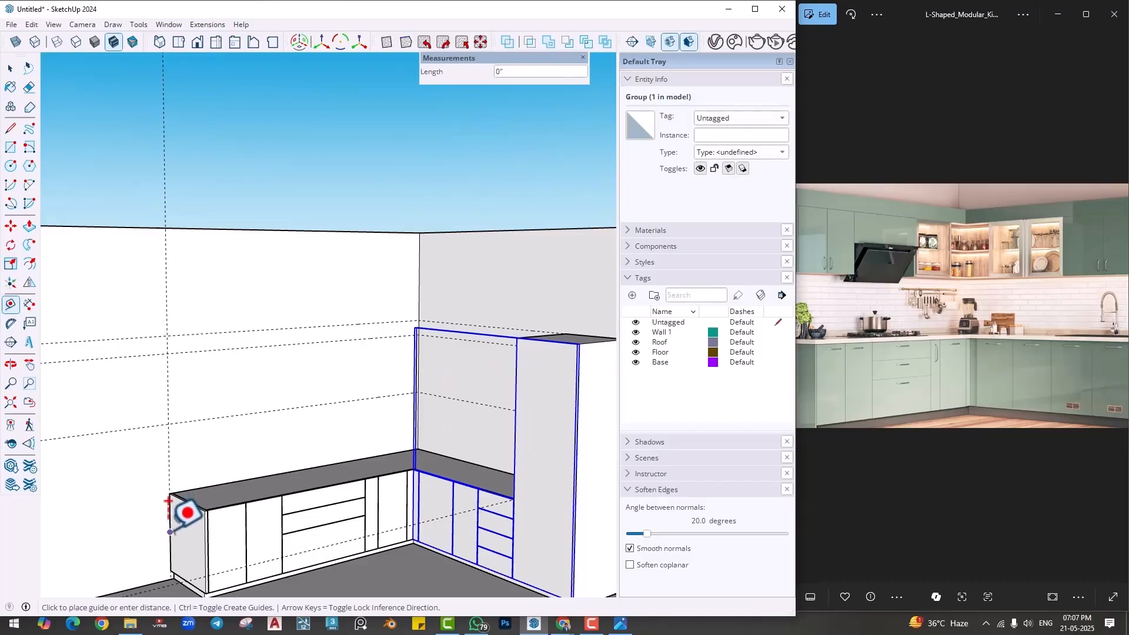
left_click(170, 532)
middle_click_drag(204, 440, 213, 465)
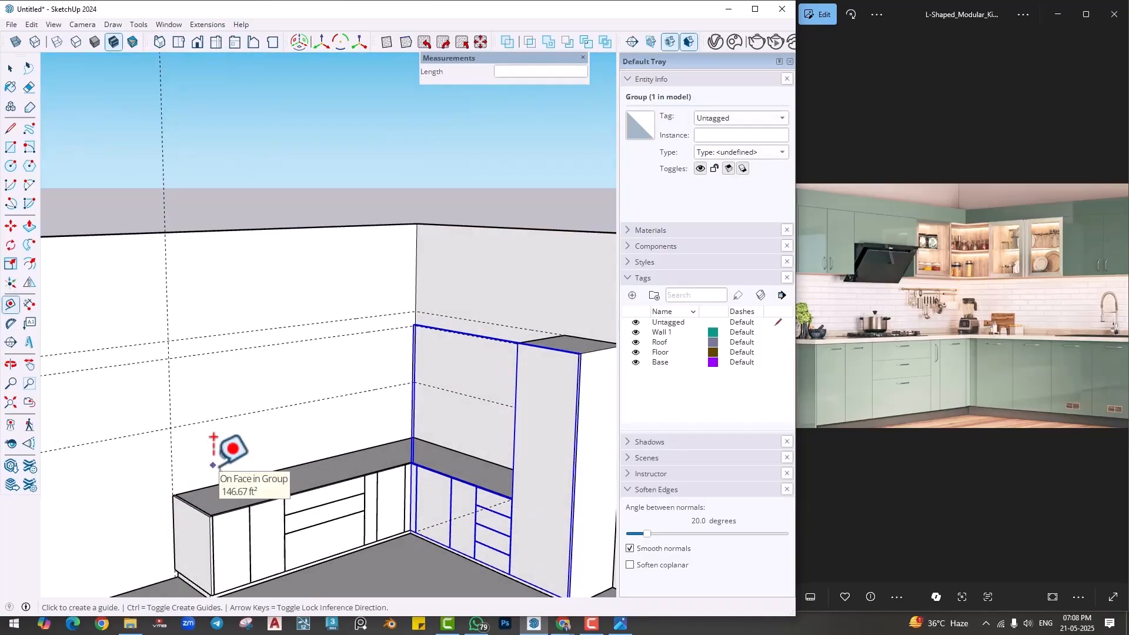
- Draw a 2' 6" by about 9' 6" rectangle on the long wall, from the vertical guide's crossing with the highest guide to the wall corner
key("r")
left_click(170, 341)
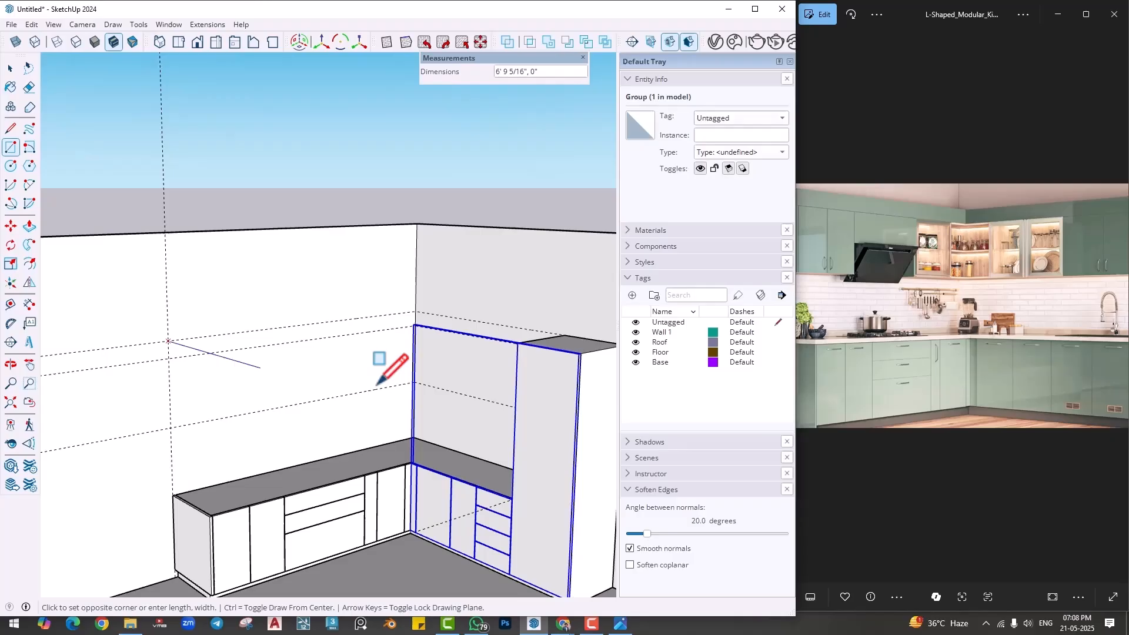
left_click(415, 376)
- Extrude the wall rectangle outward into a solid wall cabinet box above the long countertop
middle_click_drag(355, 452, 396, 550)
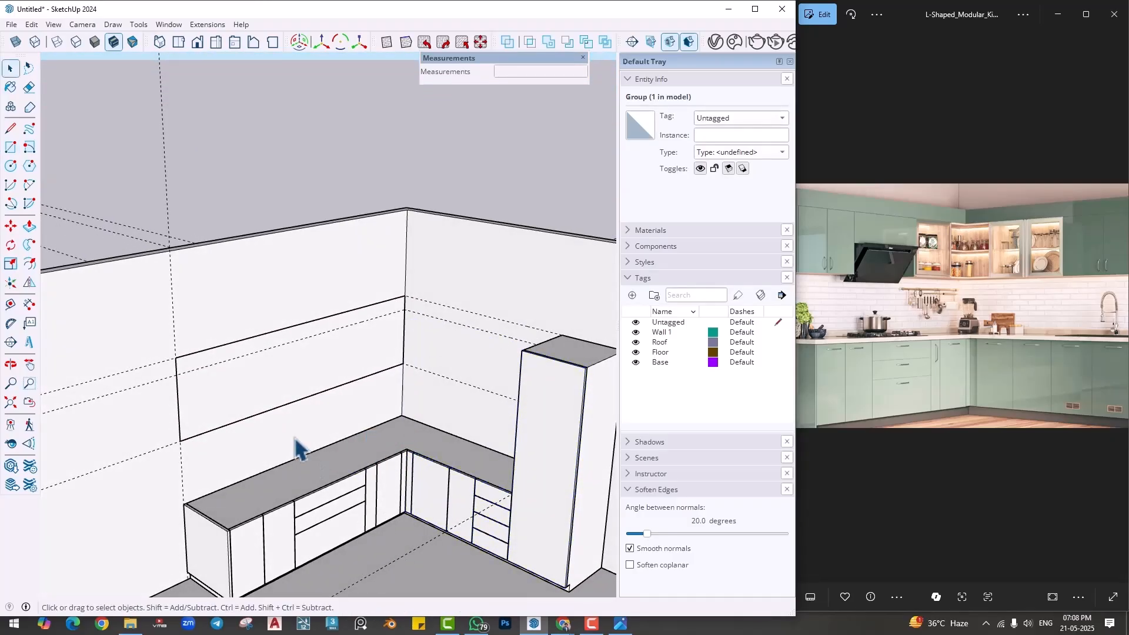
key("p")
left_click(274, 394)
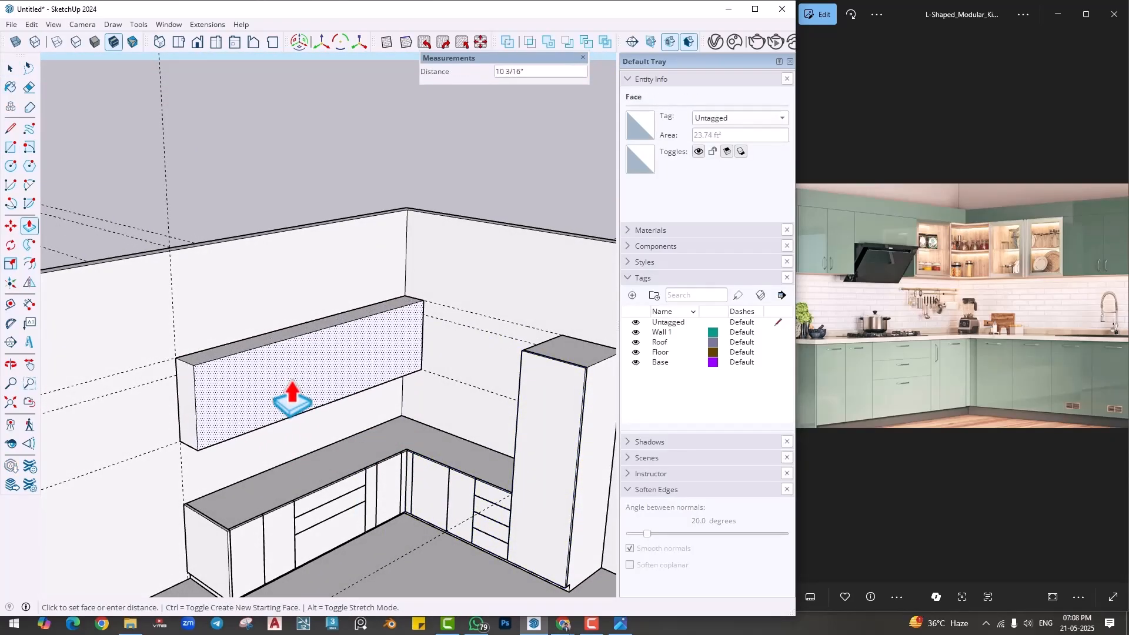
key("Return")
key("space")
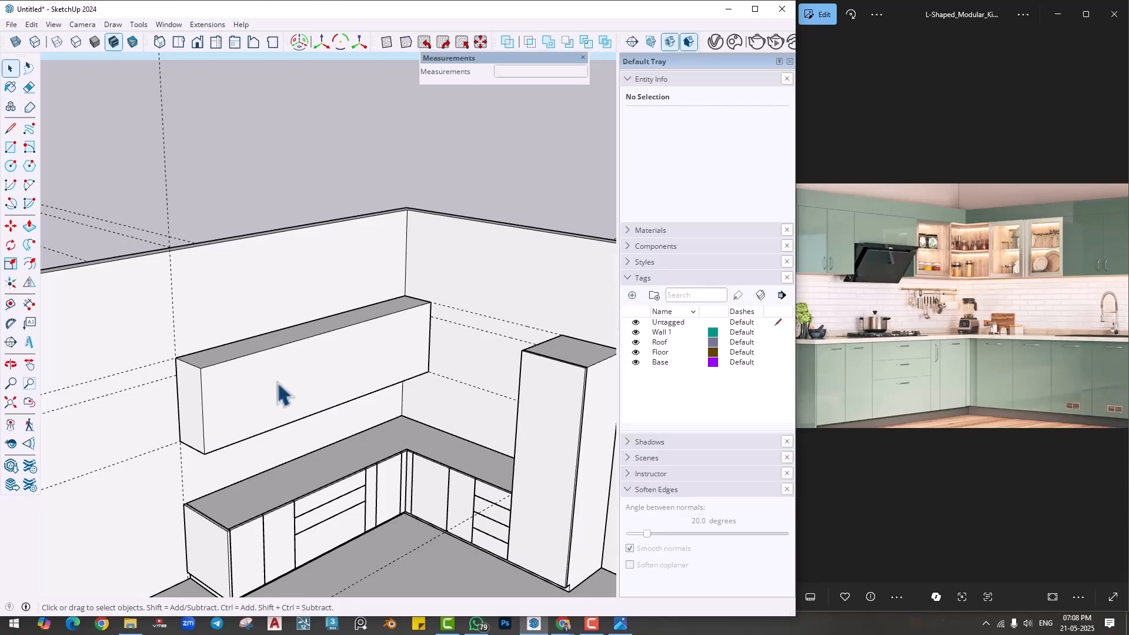
- Make the whole wall cabinet box a group and clear the selection
triple_click(276, 381)
right_click(277, 382)
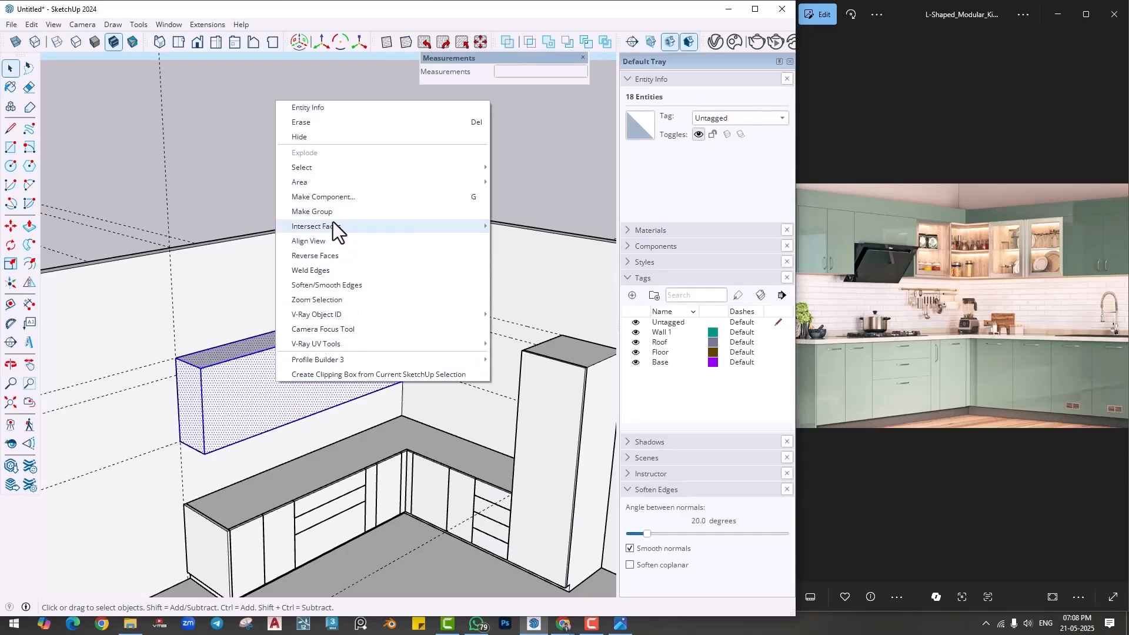
left_click(312, 212)
left_click(300, 187)
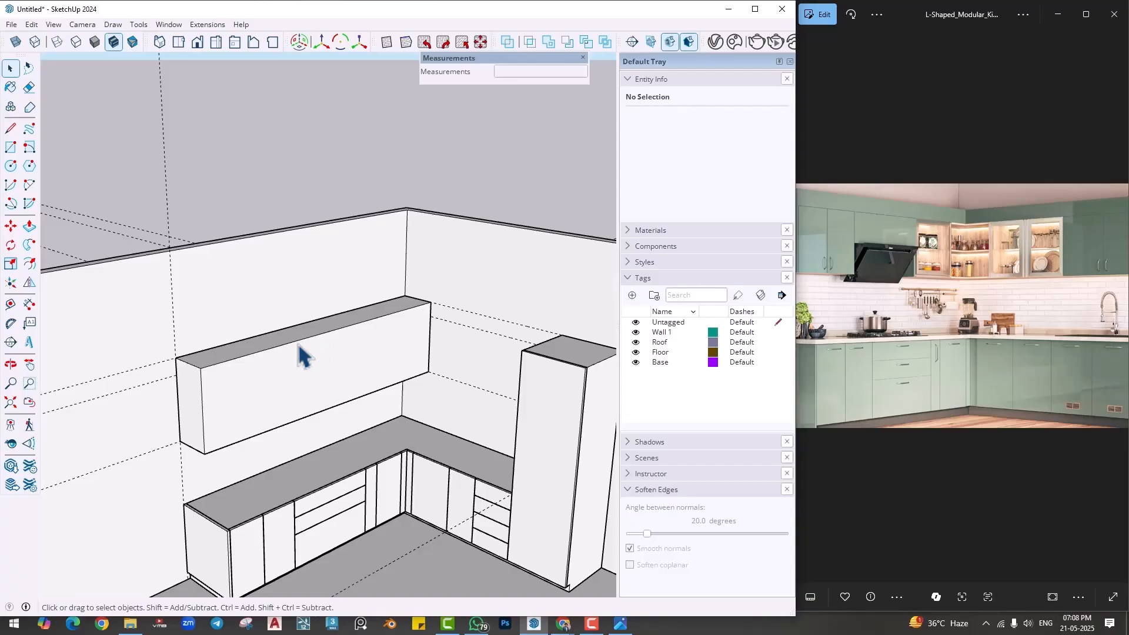
- Compare the wall cabinet box with the end cabinets and hood in the reference picture
scroll(299, 378, "up", 2)
left_click_drag(895, 284, 946, 282)
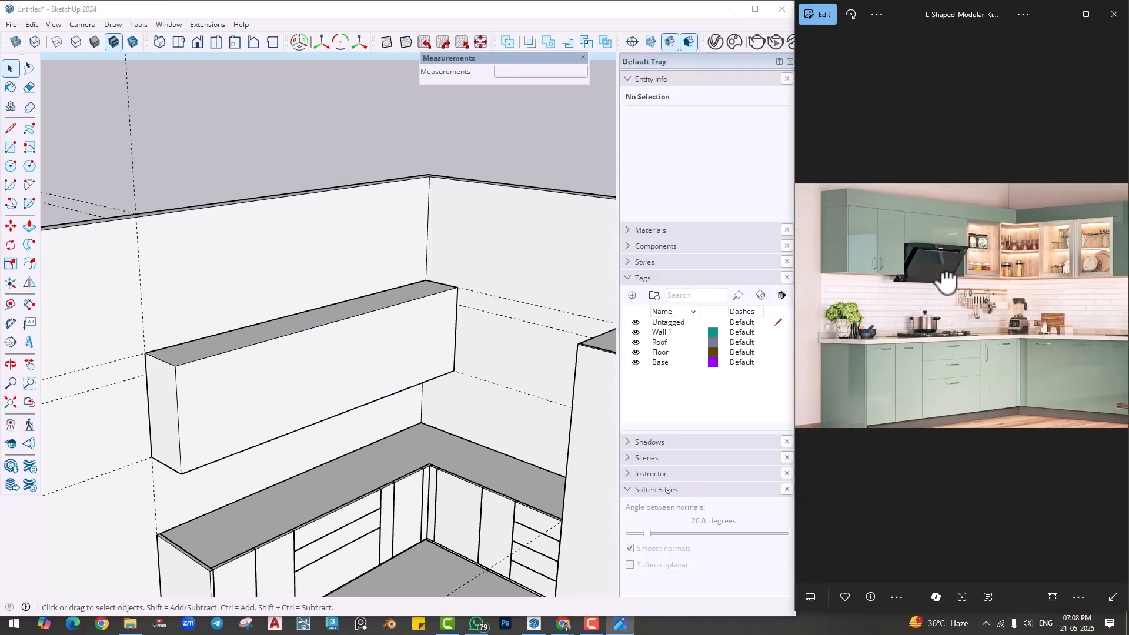
mouse_move(284, 516)
middle_mouse_down()
mouse_move(245, 474)
mouse_move(245, 441)
mouse_move(250, 488)
middle_mouse_up()
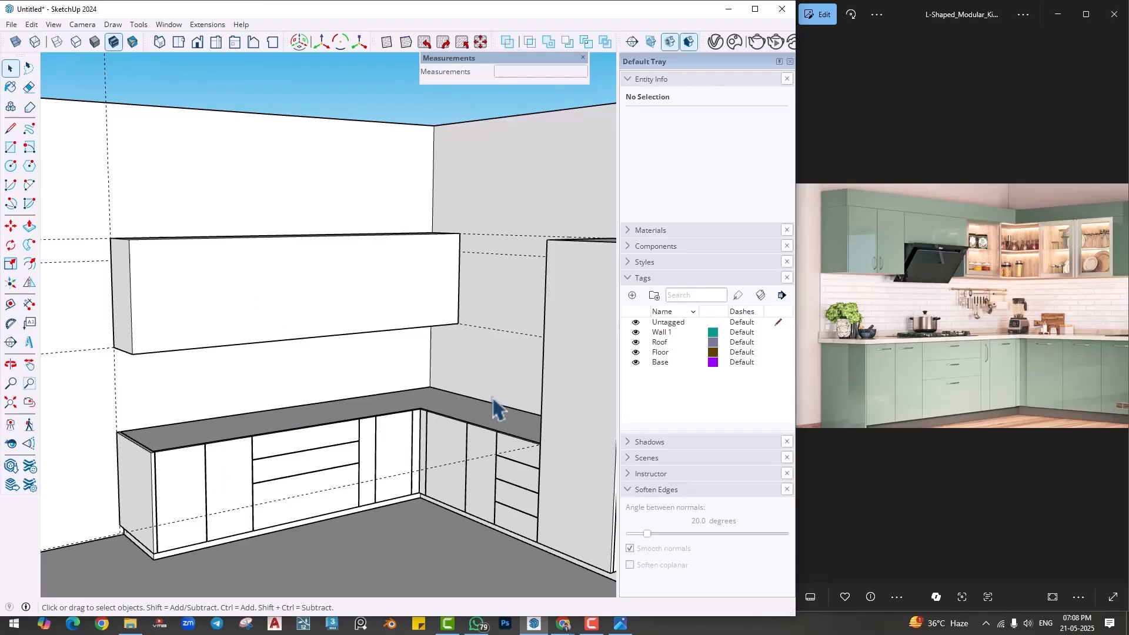
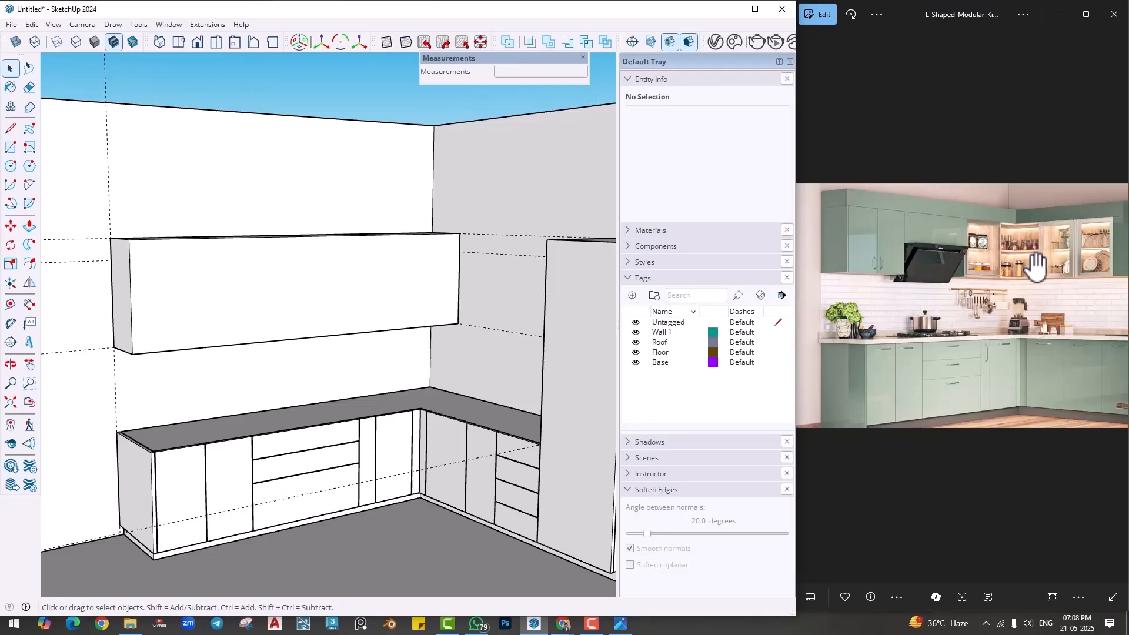
- Place a guide across the long countertop from its end panel to the joint between the second door and the drawer unit
middle_click_drag(198, 341, 220, 374)
scroll(219, 374, "up", 1)
middle_click_drag(242, 505, 219, 500, "shift")
scroll(233, 470, "up", 2)
scroll(220, 500, "up", 1)
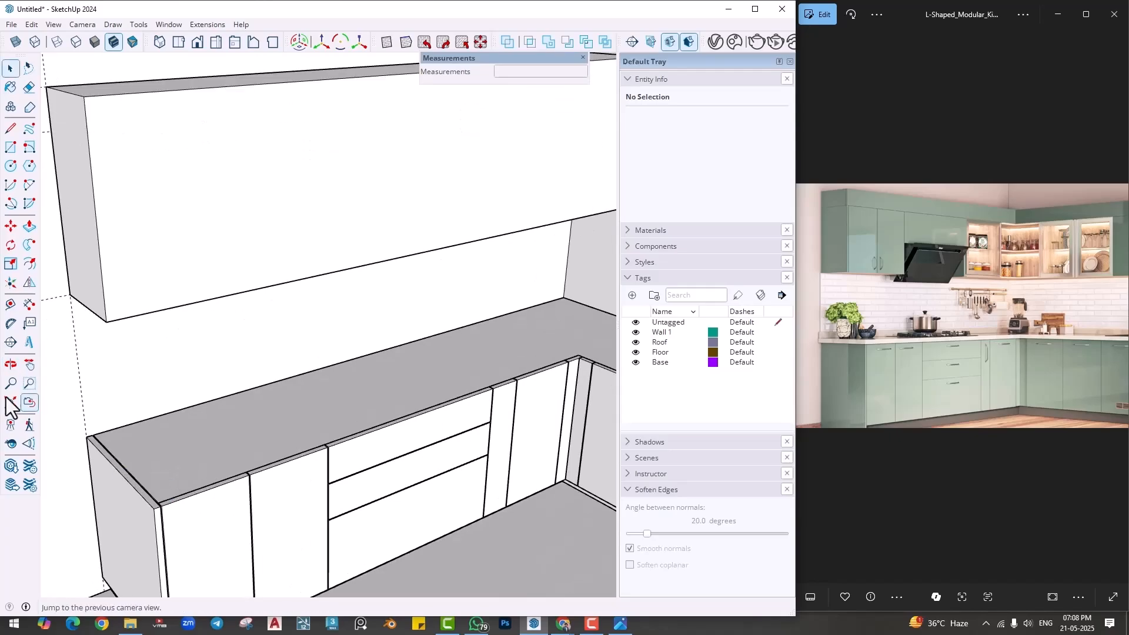
left_click(11, 304)
scroll(141, 454, "up", 2)
scroll(139, 448, "up", 1)
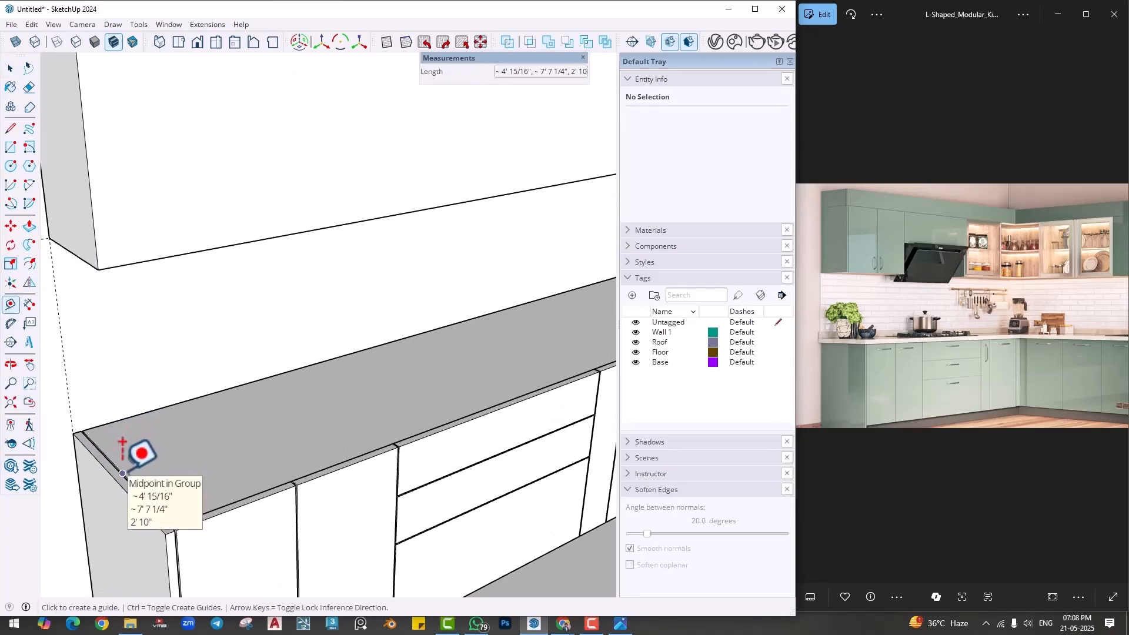
left_click(123, 474)
scroll(376, 423, "up", 2)
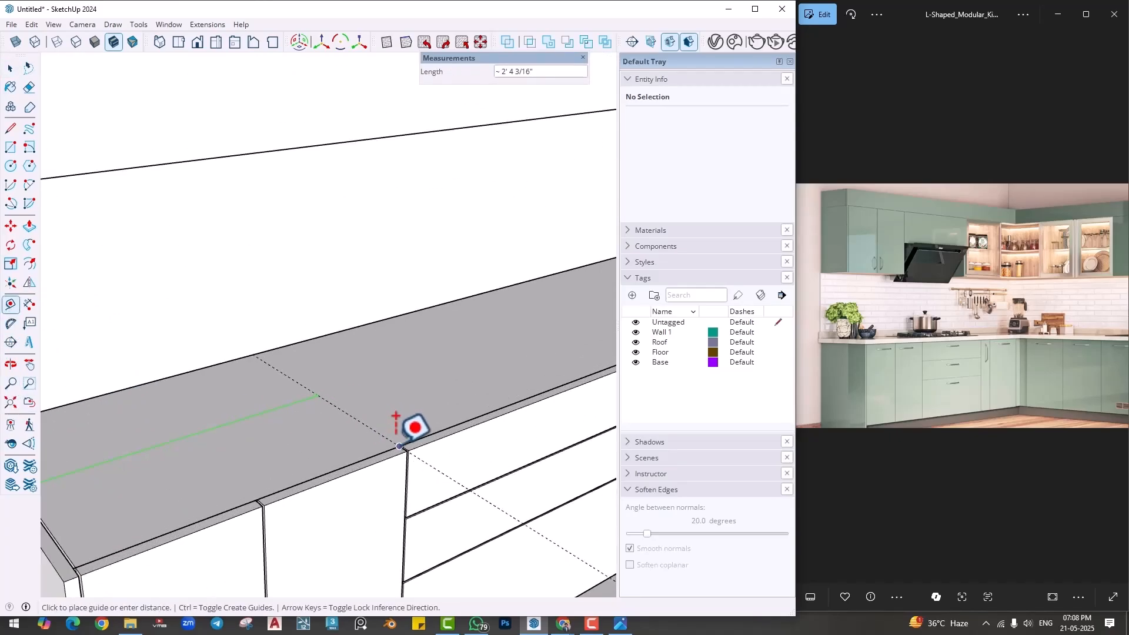
left_click(400, 447)
- Place a vertical guide on the long wall where the countertop guide meets it
scroll(399, 447, "down", 3)
middle_click_drag(399, 446, 340, 432)
left_click(162, 403)
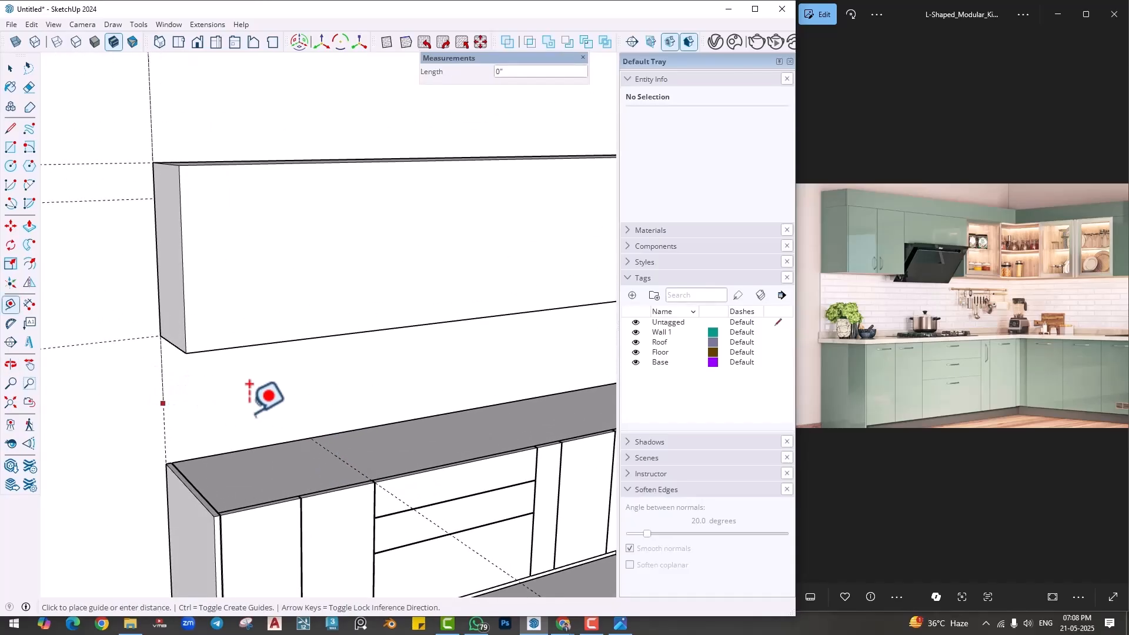
middle_click_drag(307, 411, 169, 228)
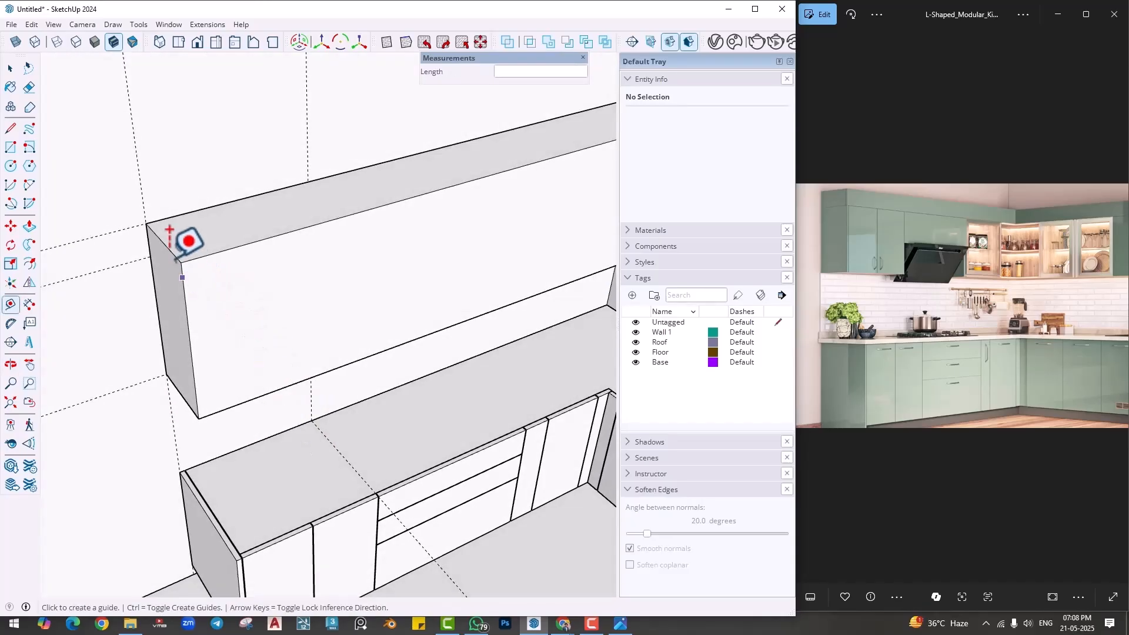
- Carry the vertical wall guide across the wall cabinet's top face and down its front face
left_click(309, 182)
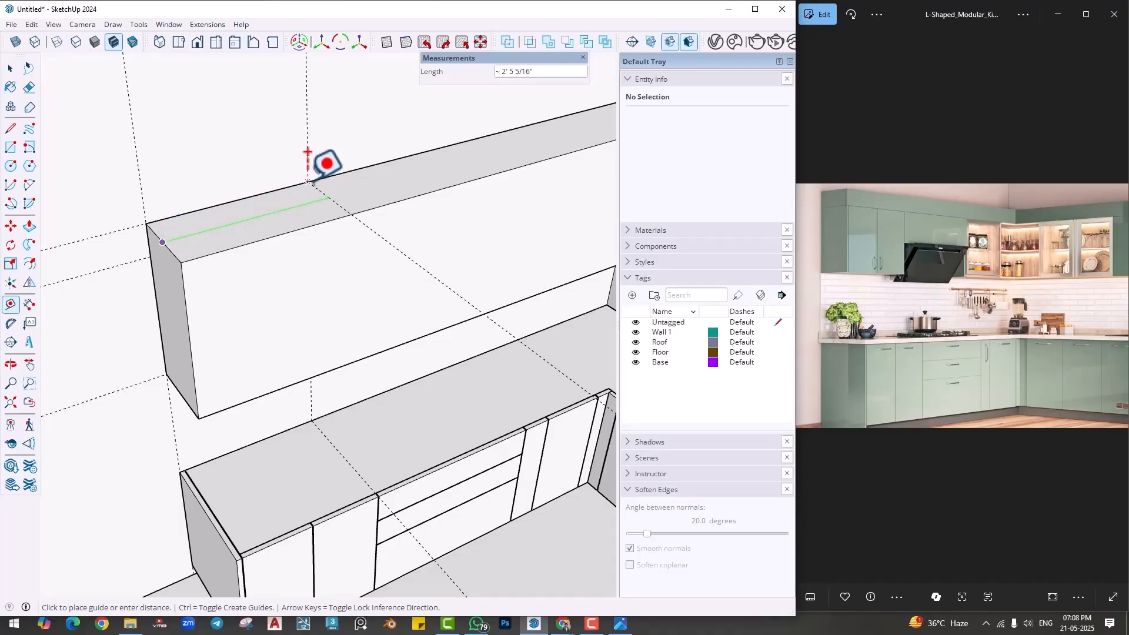
left_click(188, 333)
left_click(351, 216)
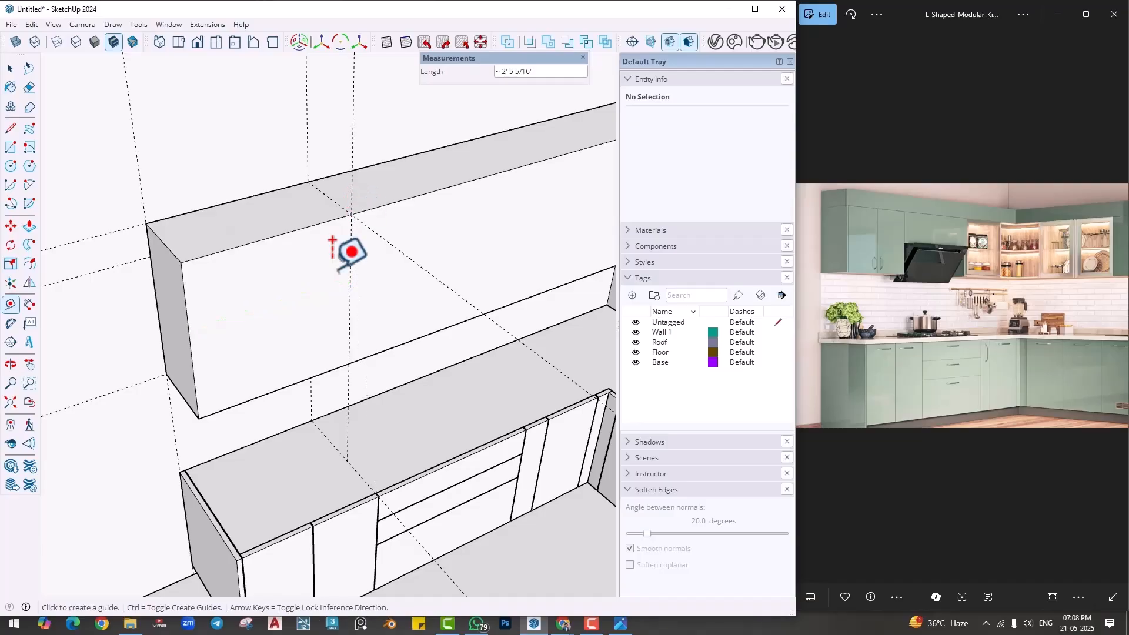
middle_click_drag(330, 414, 378, 302)
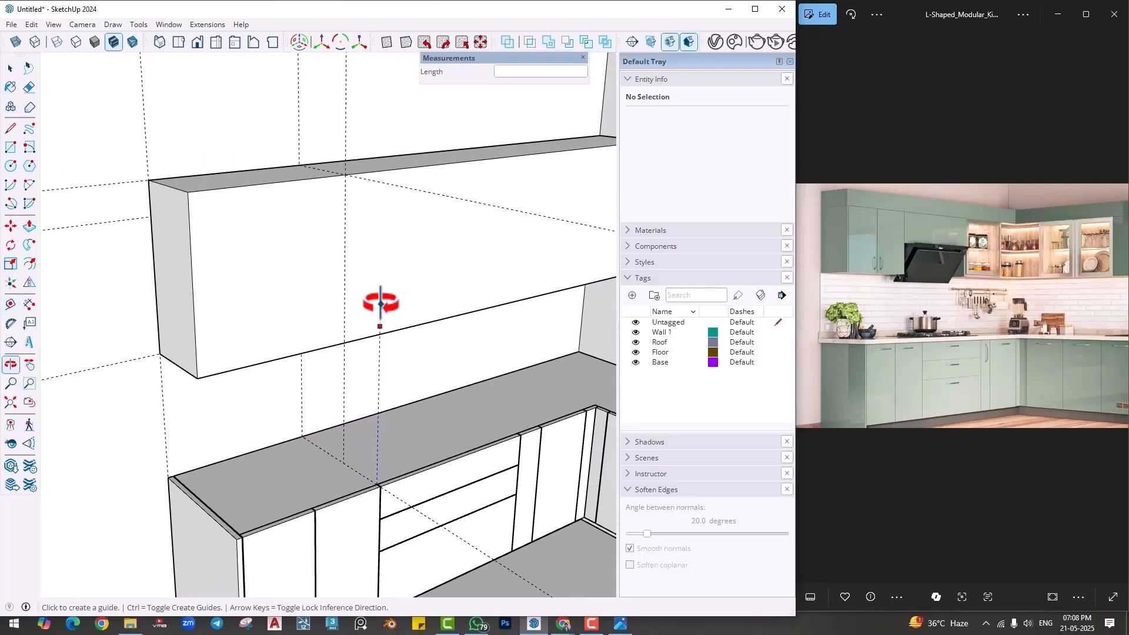
key("space")
double_click(286, 270)
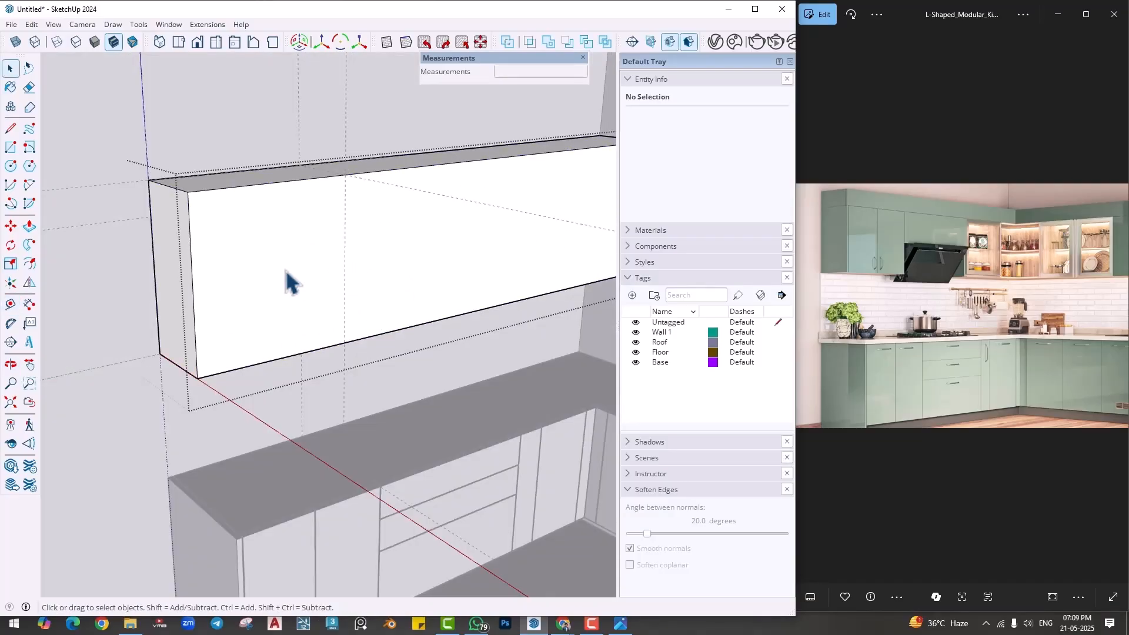
key("Escape")
mouse_move(286, 275)
middle_mouse_down()
mouse_move(265, 298)
mouse_move(297, 391)
mouse_move(283, 393)
middle_mouse_up()
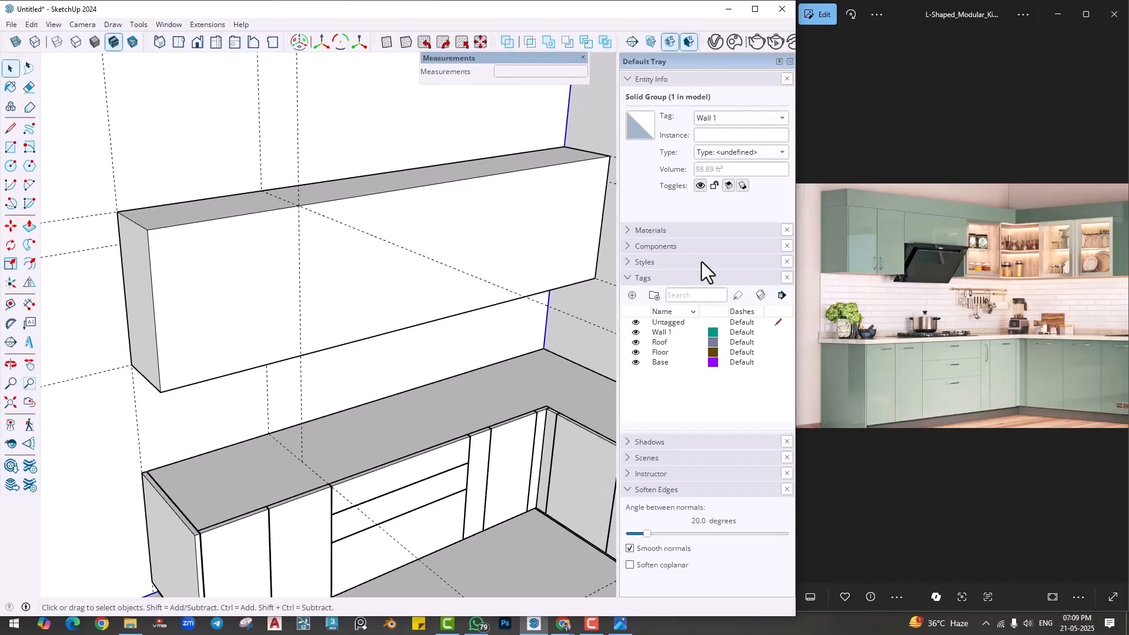
scroll(109, 328, "up", 2)
left_click(10, 304)
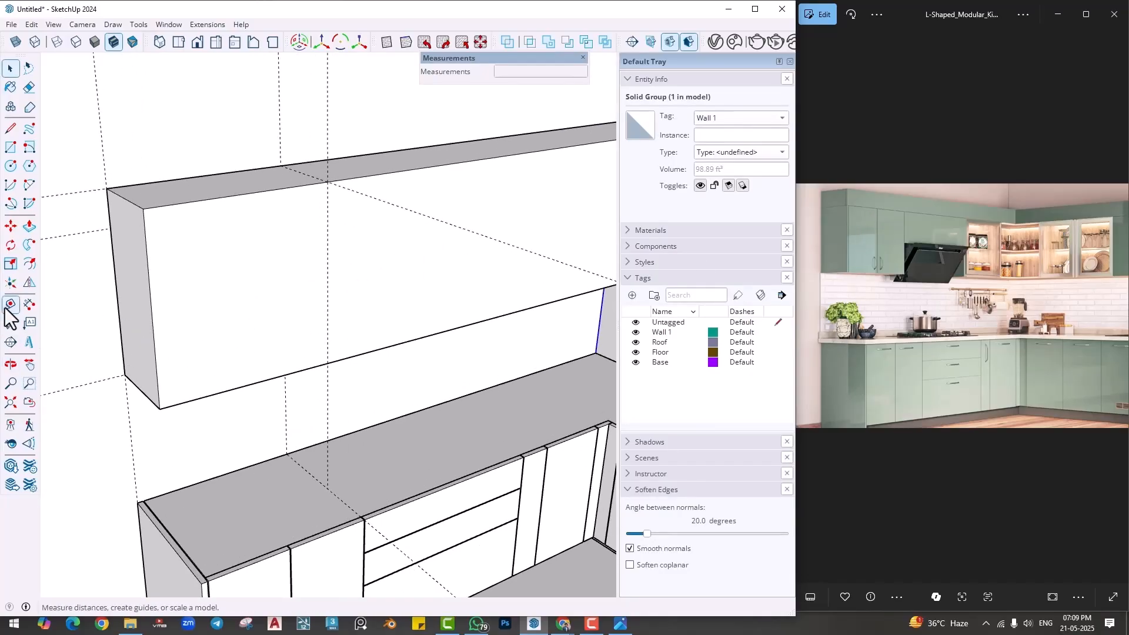
key("space")
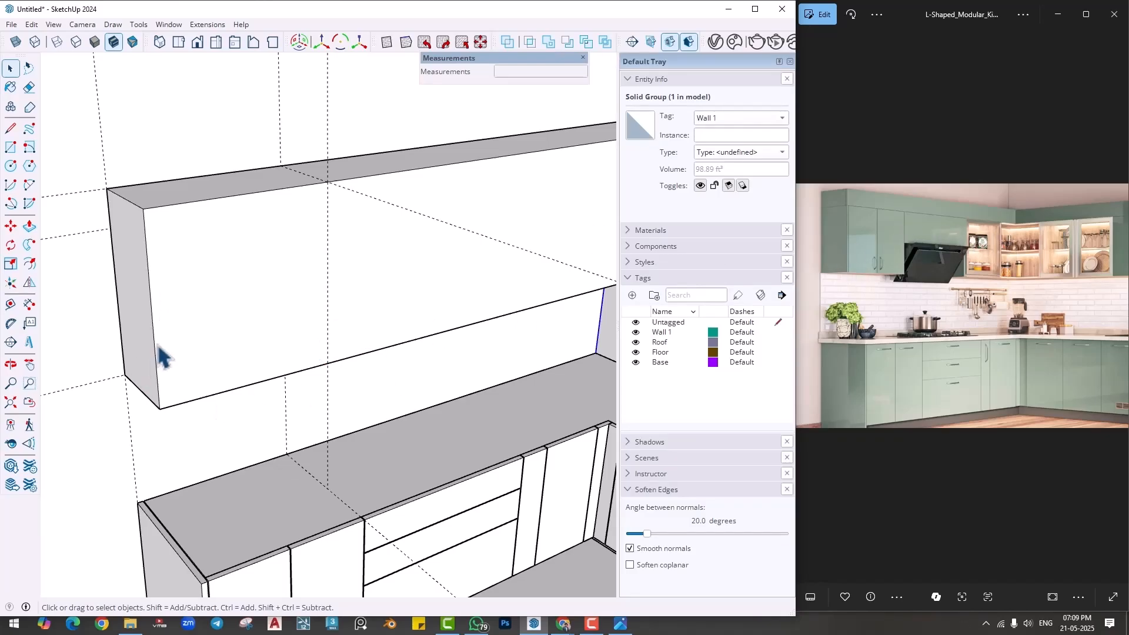
- Place a second guide across the long countertop at the joint between the drawer unit and the narrow cabinet beside it
scroll(252, 353, "down", 1)
middle_click_drag(252, 353, 207, 381, "shift")
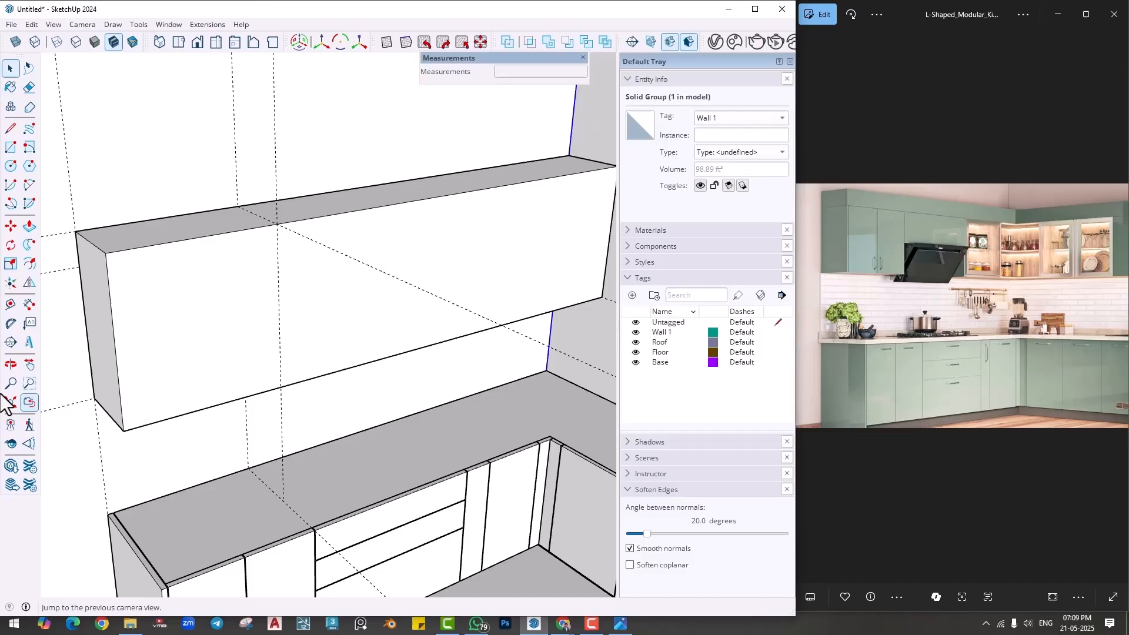
left_click(12, 304)
left_click(139, 537)
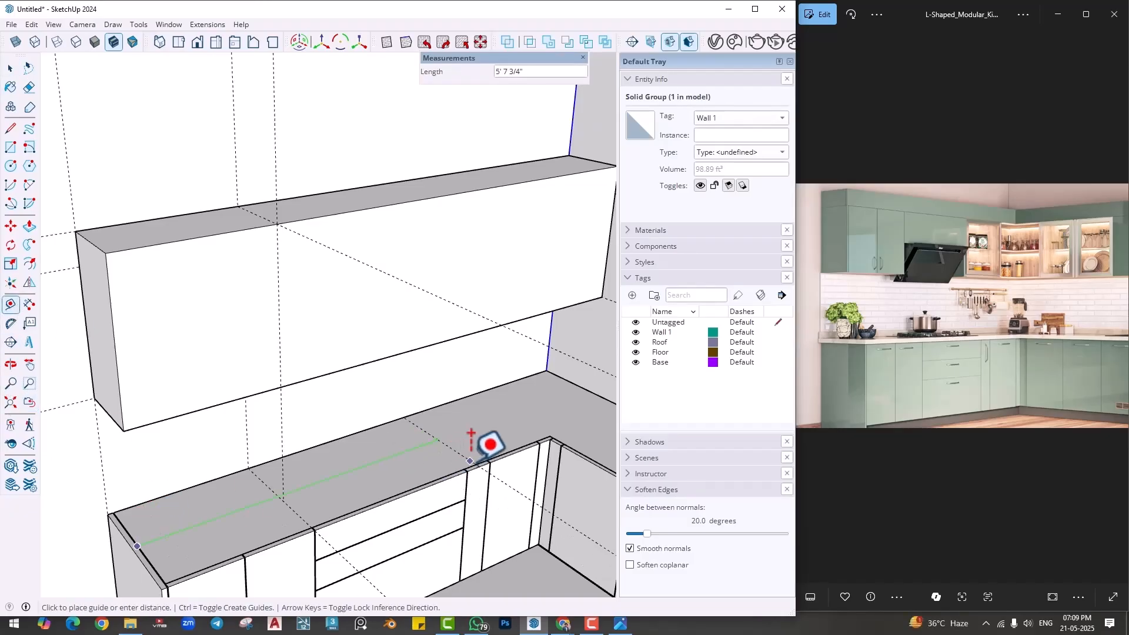
scroll(469, 472, "up", 3)
scroll(470, 472, "up", 4)
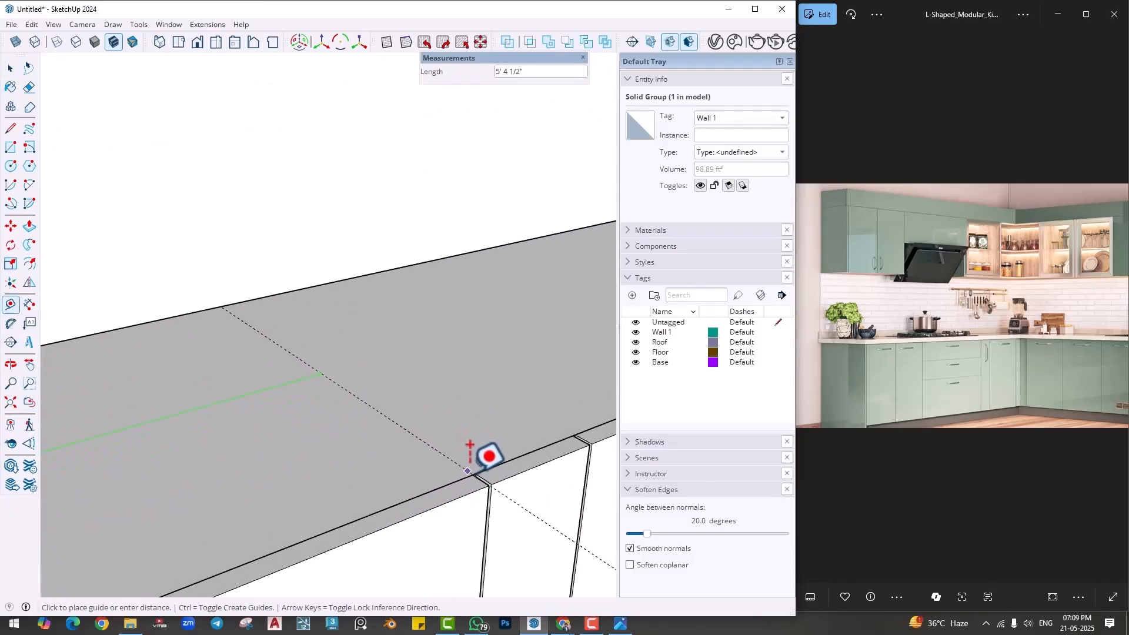
left_click(470, 472)
- Place a second vertical guide on the long wall where the new countertop guide meets it, about 3' from the first
scroll(471, 473, "down", 1)
scroll(360, 383, "down", 3)
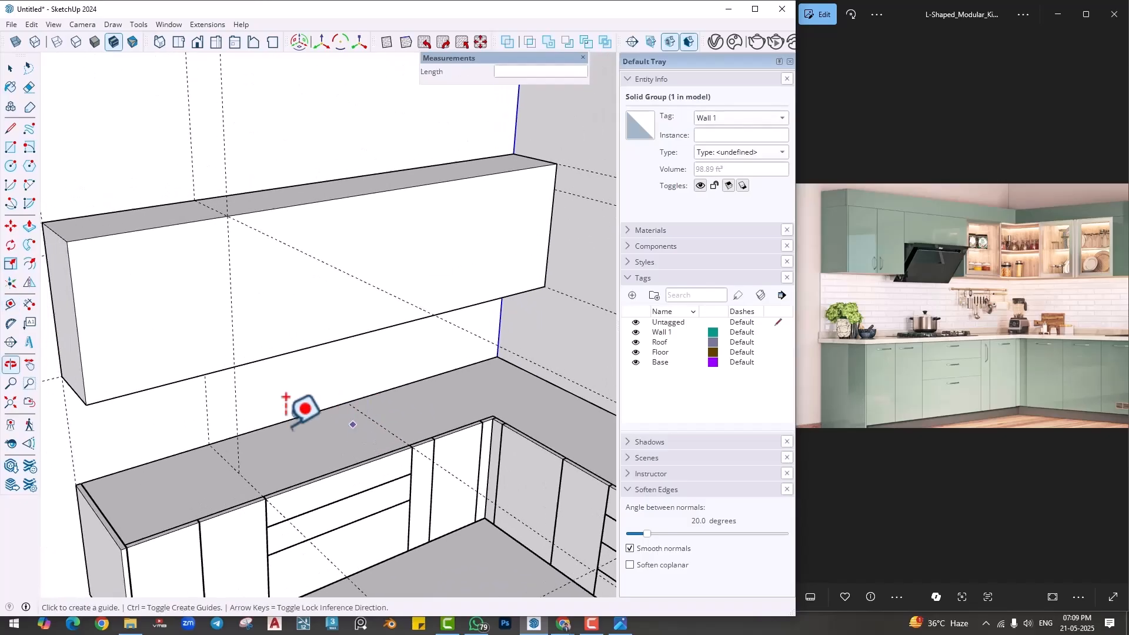
left_click(207, 402)
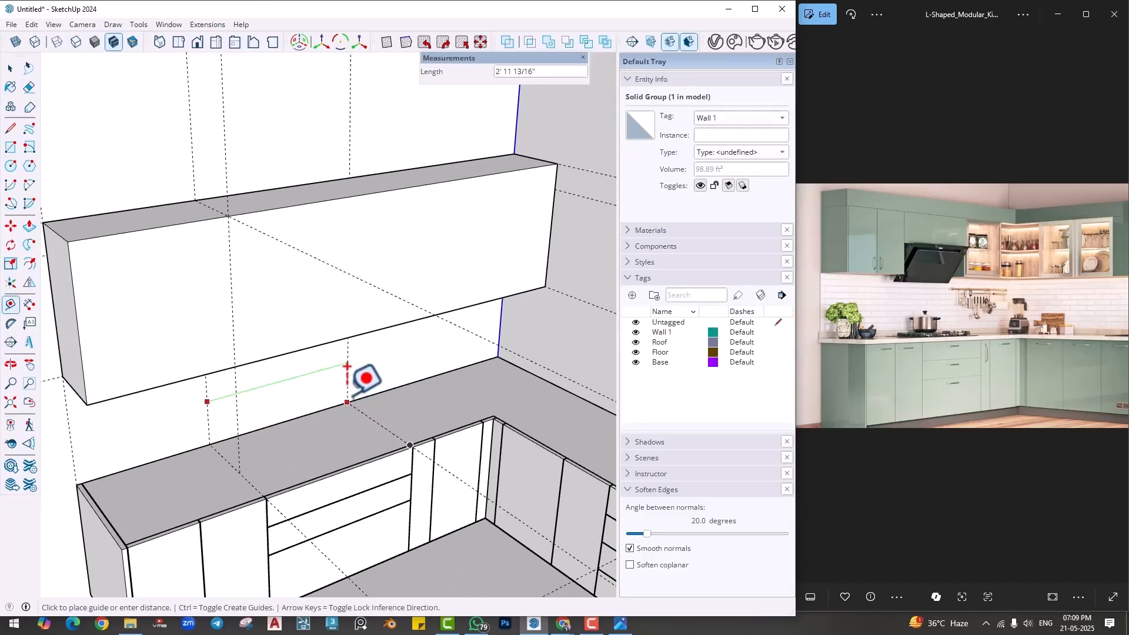
key("Return")
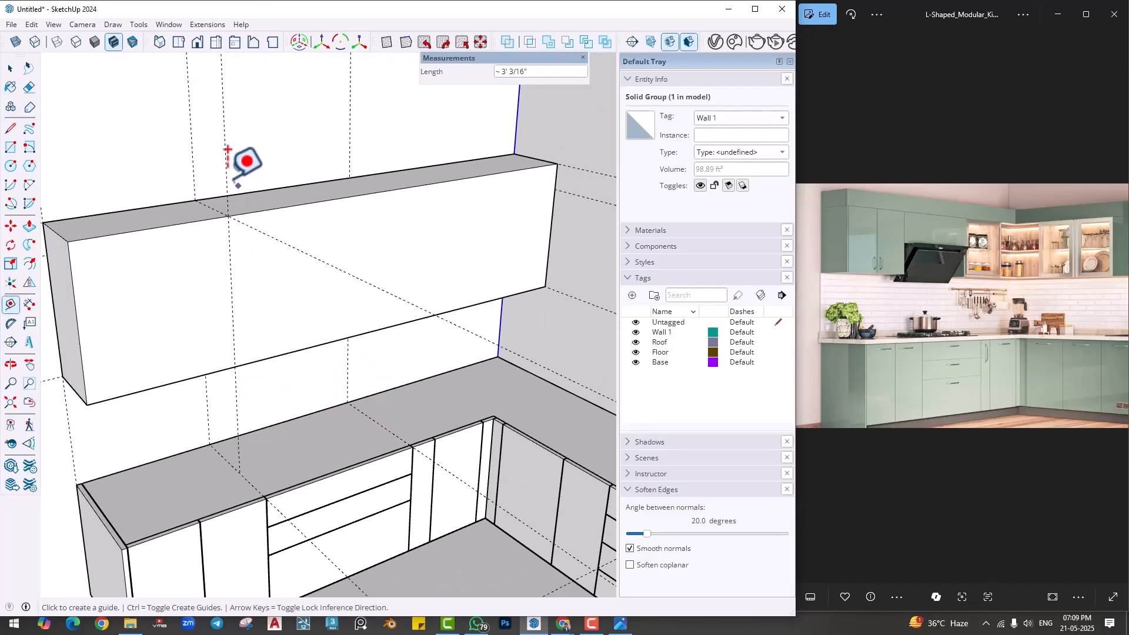
- Carry the second vertical wall guide across the wall cabinet's top face and down its front face
scroll(221, 197, "up", 1)
left_click(214, 218)
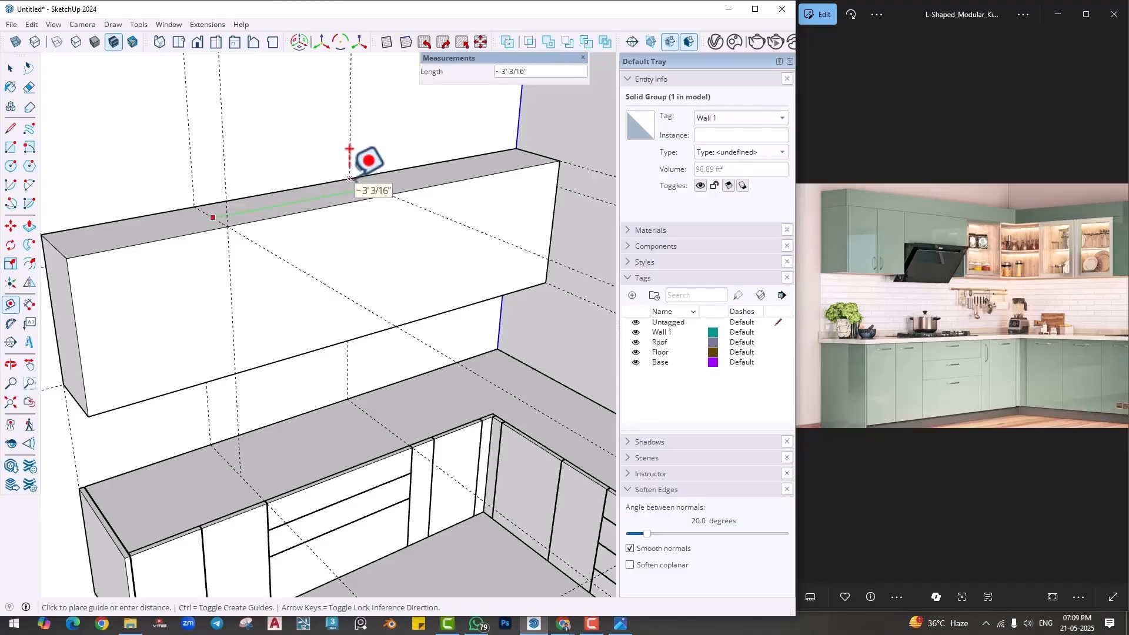
left_click(350, 179)
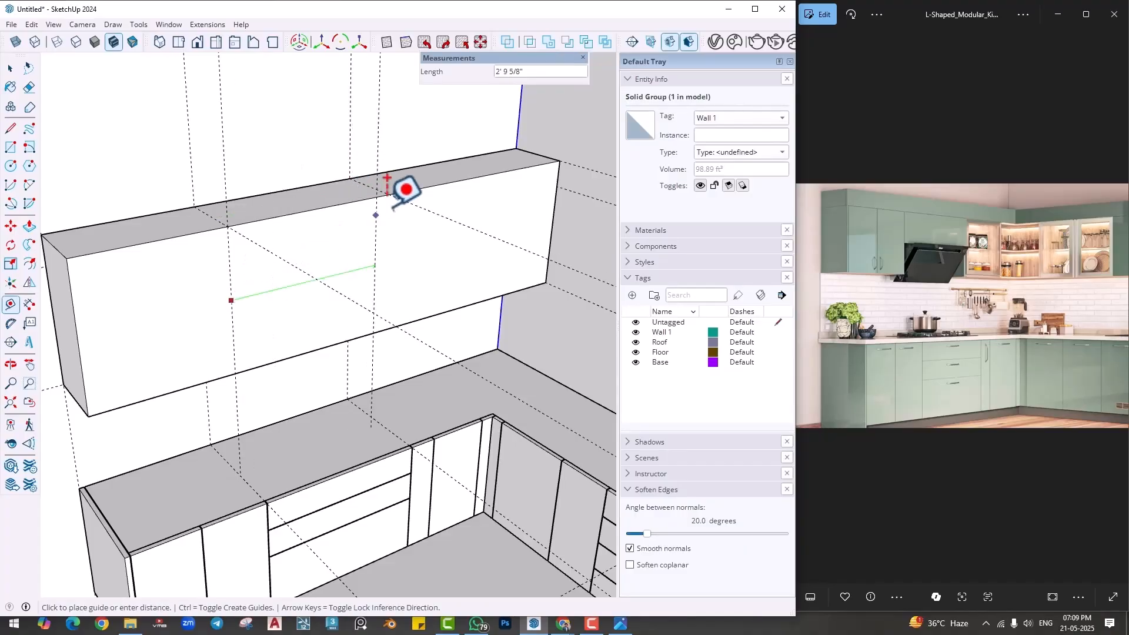
mouse_move(341, 290)
middle_mouse_down("shift")
mouse_move(349, 316)
mouse_move(374, 316)
middle_mouse_up("shift")
- Draw a rectangle about 5' 5 1/2" by 2' 6" on the wall cabinet's front, from its free end to the second vertical guide
key("r")
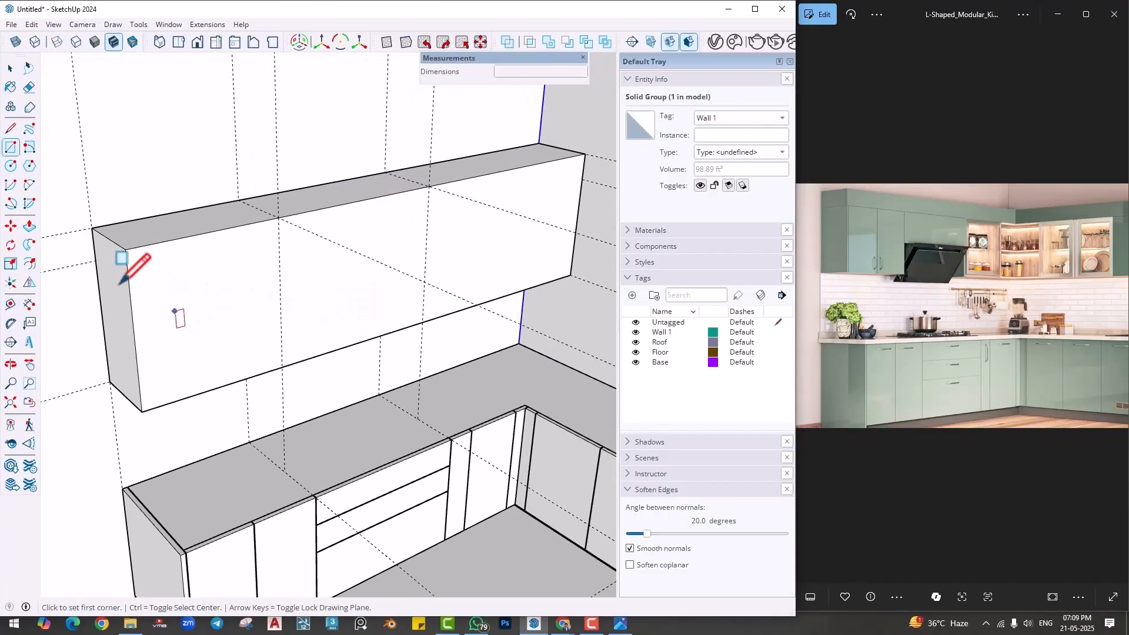
left_click(126, 249)
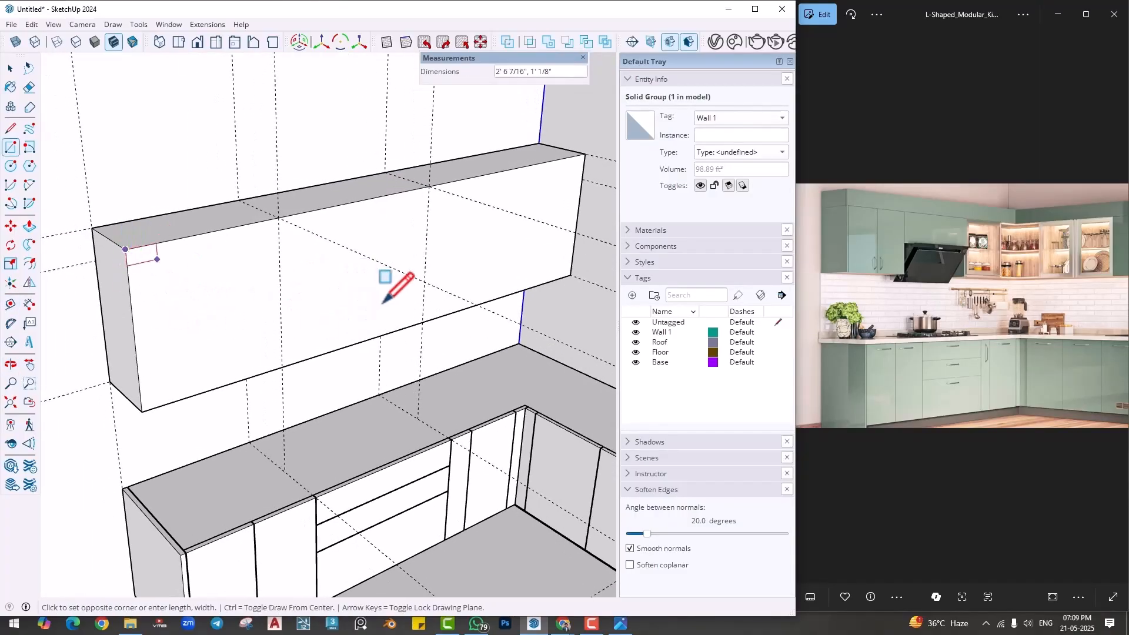
left_click(422, 321)
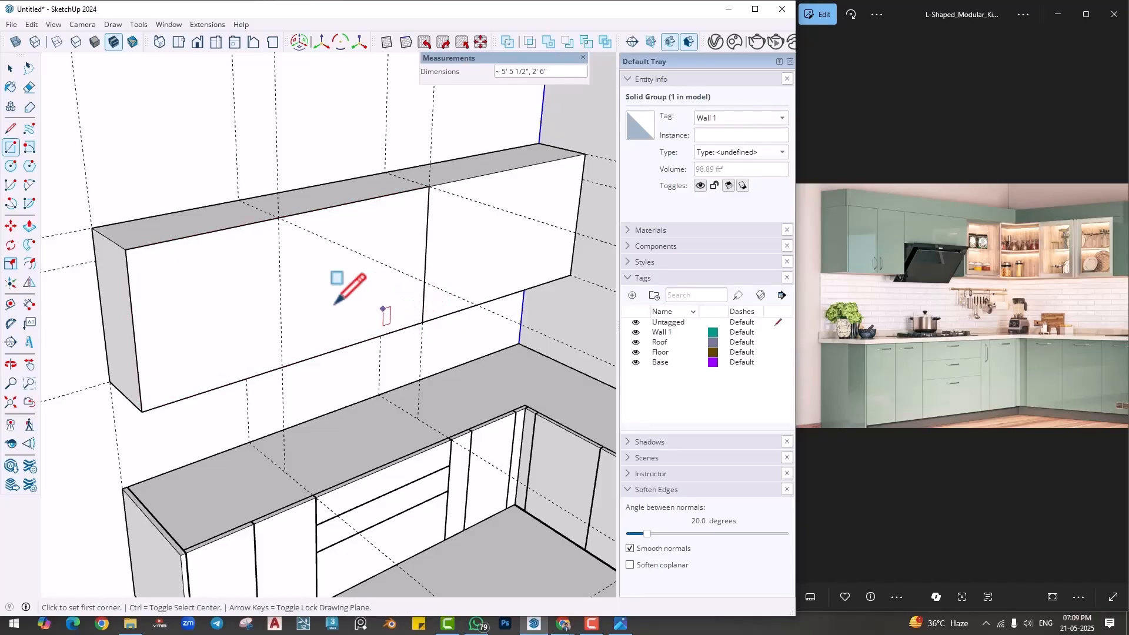
- Extrude the front rectangle 1" outward from the wall cabinet box
middle_click_drag(341, 282, 162, 334)
key("p")
left_click(331, 339)
type("1")
key("Return")
key("space")
scroll(150, 334, "up", 2)
scroll(206, 347, "up", 2)
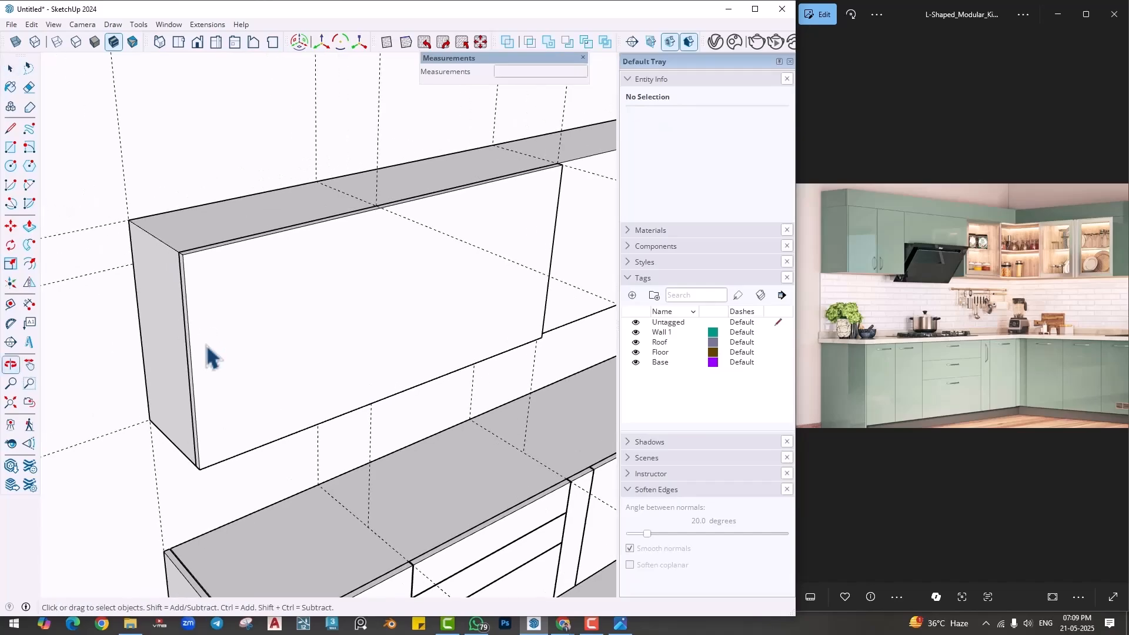
scroll(188, 372, "up", 1)
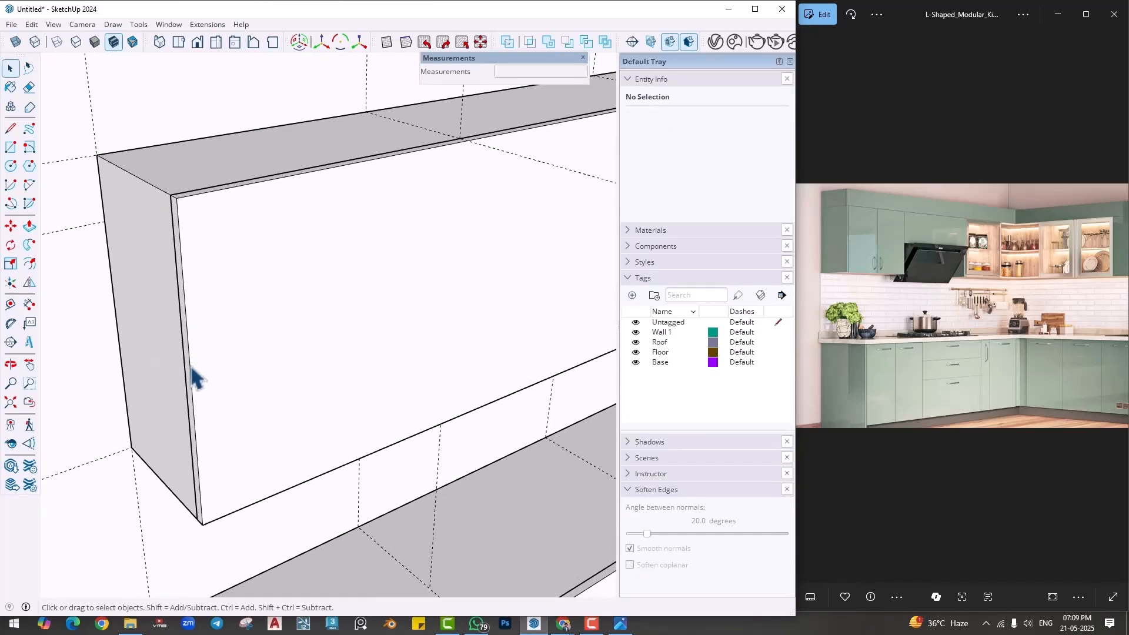
- Copy the front panel's vertical edge at the cabinet's free end 1" inward along the face
left_click(194, 376)
key("m")
scroll(194, 374, "up", 1)
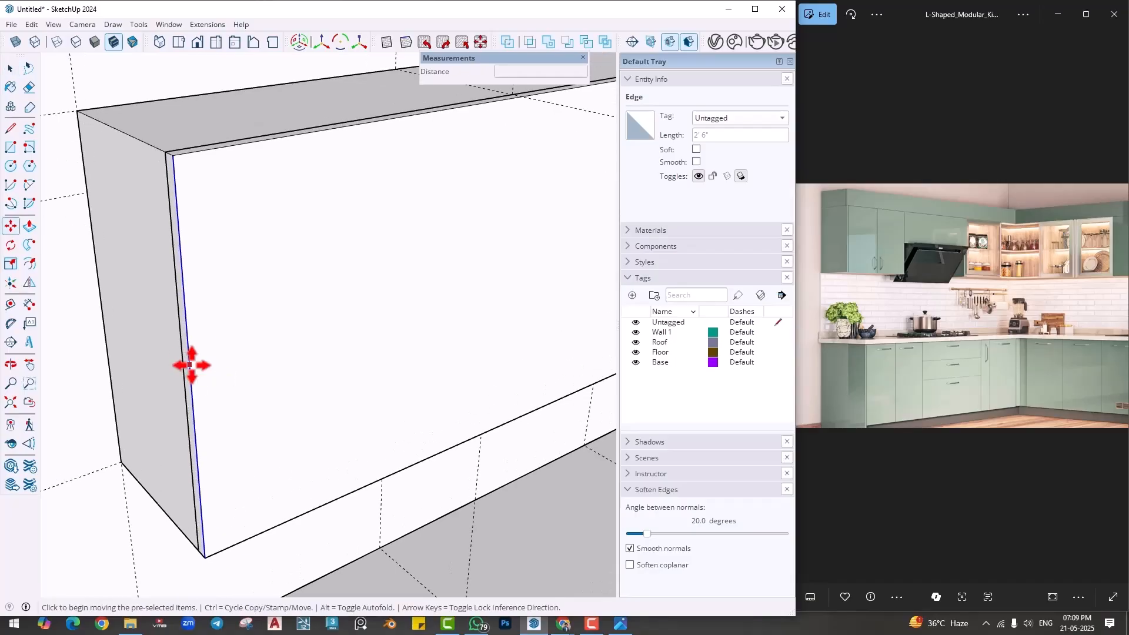
left_click(189, 364)
key("ctrl")
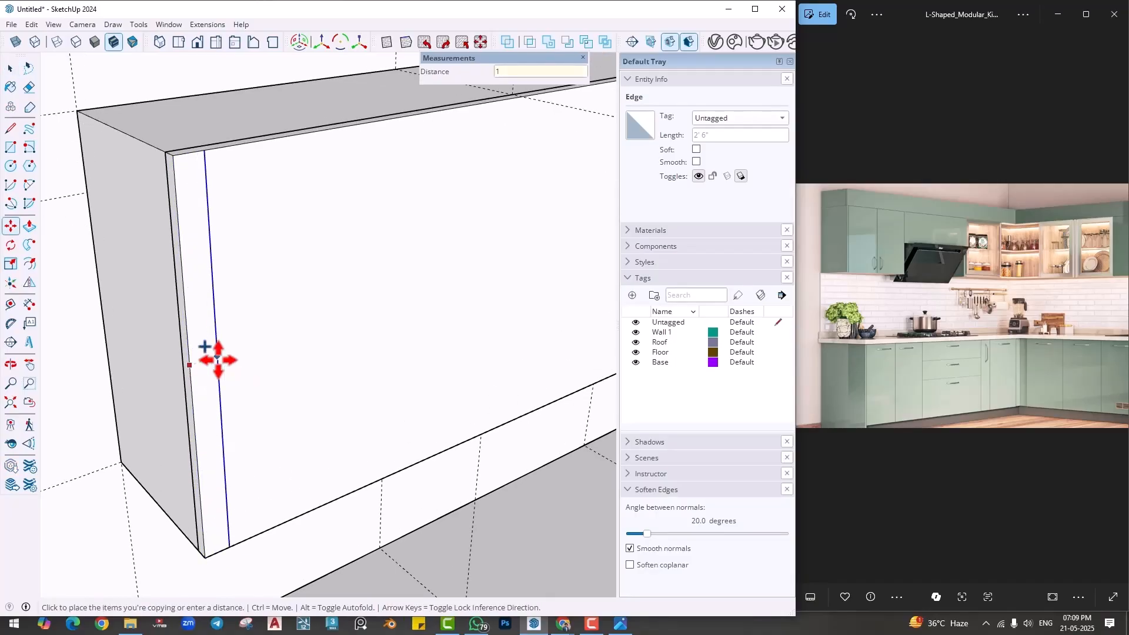
key("Return")
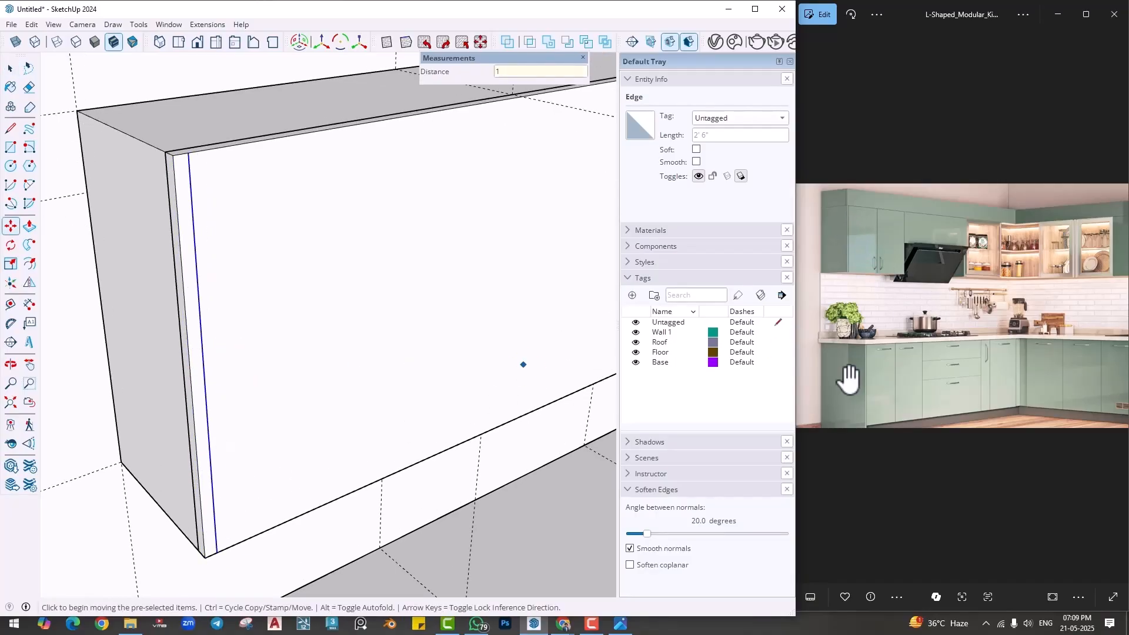
- Undo the edge copy, the panel extrusion and the rectangle on the wall cabinet's front
scroll(293, 228, "down", 4)
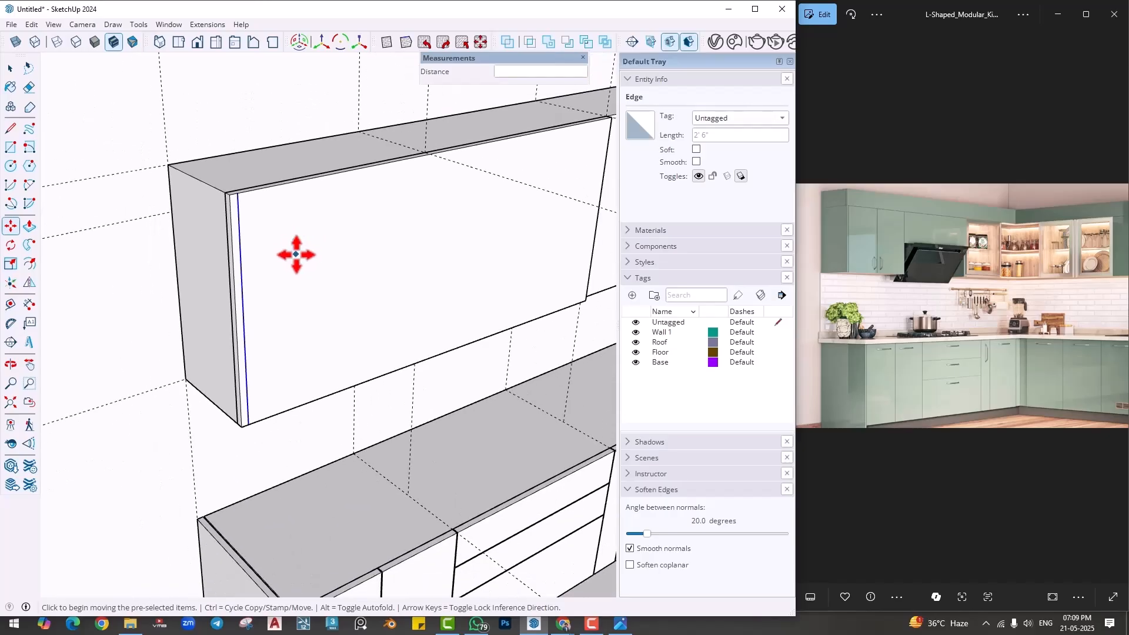
middle_click_drag(273, 239, 276, 227)
key("ctrl+z")
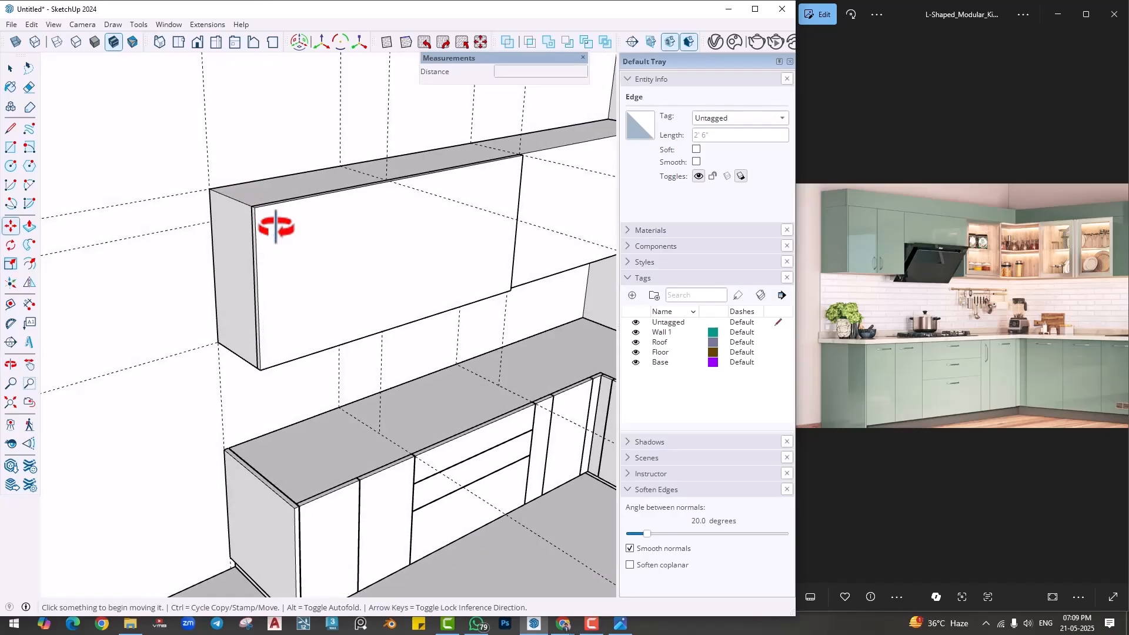
key("ctrl+z")
key("ctrl+z")
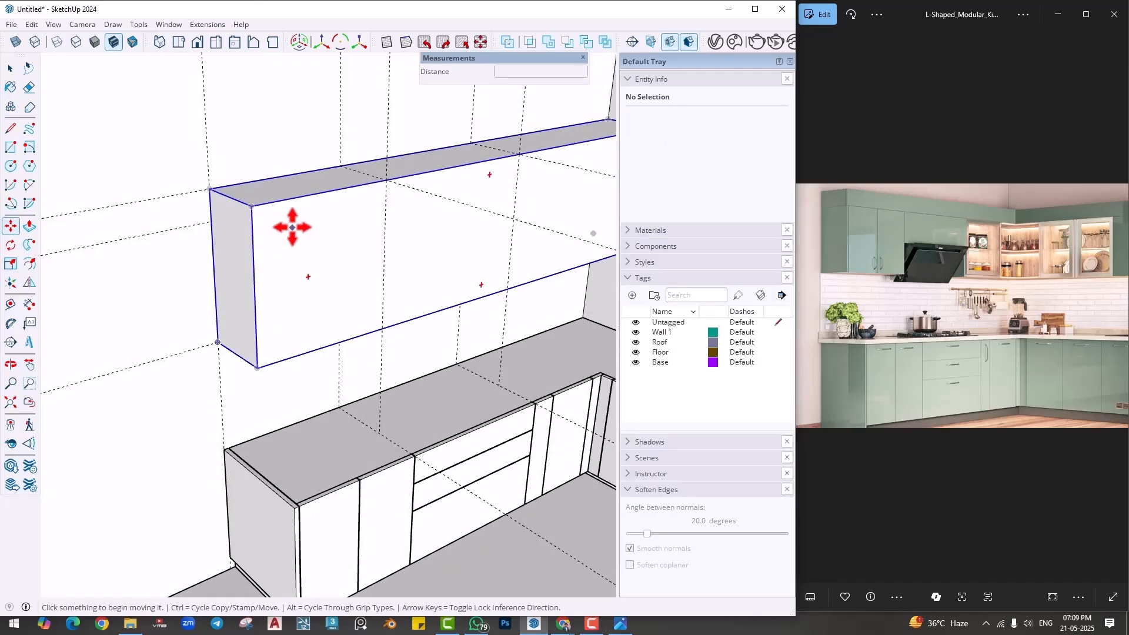
- Inside the wall cabinet group, push the top face down to make the box 2' high, and close the group
double_click(299, 227)
key("p")
left_click(292, 196)
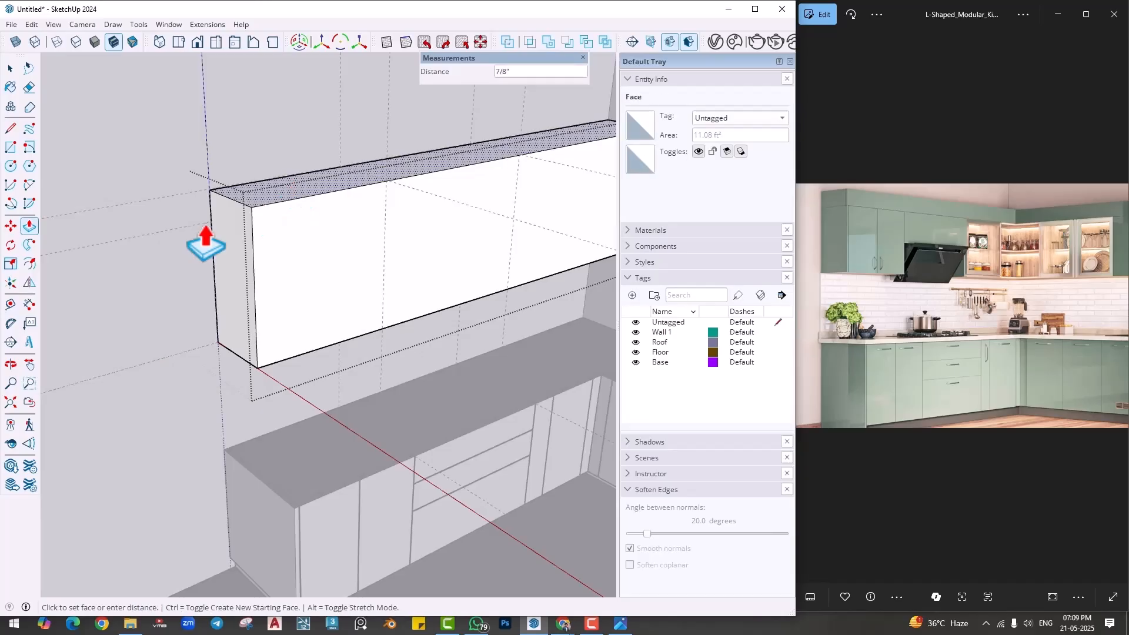
key("space")
left_click(177, 294)
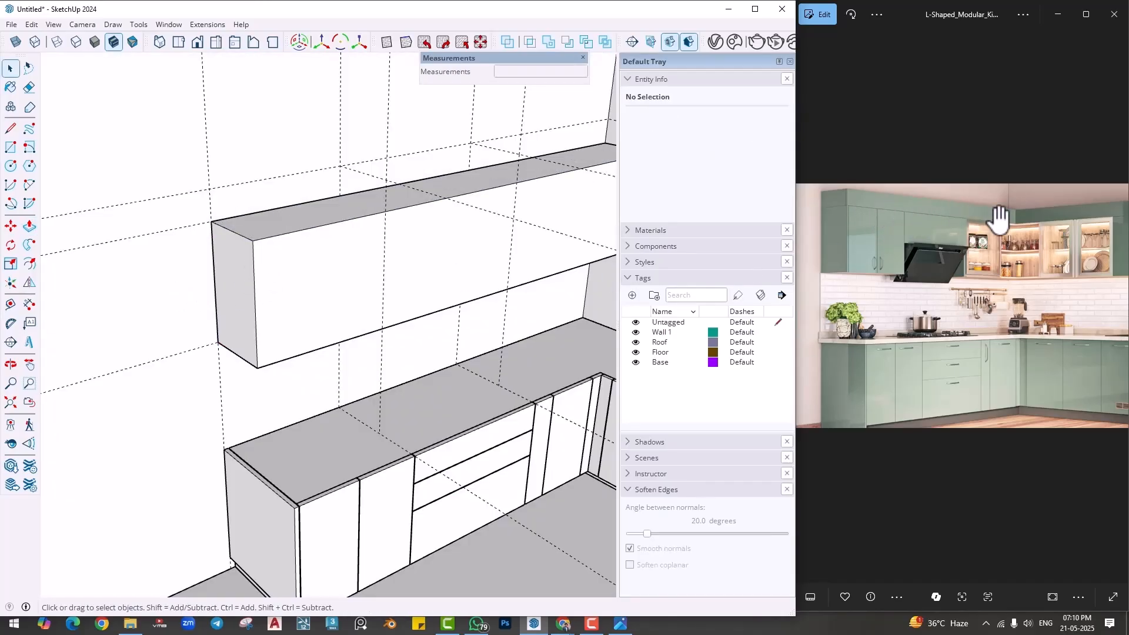
- Draw a rectangle about 5' 5 1/2" by 2' on the lowered cabinet's front, from its free end to the second vertical guide
middle_click_drag(297, 269, 282, 239)
key("r")
left_click(243, 212)
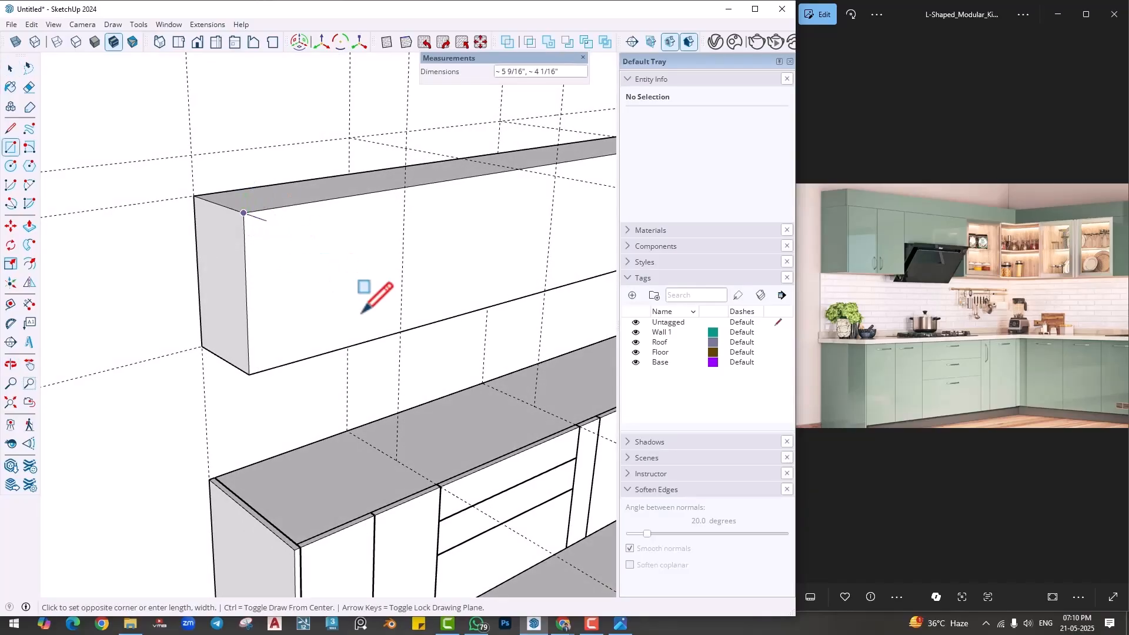
left_click(544, 292)
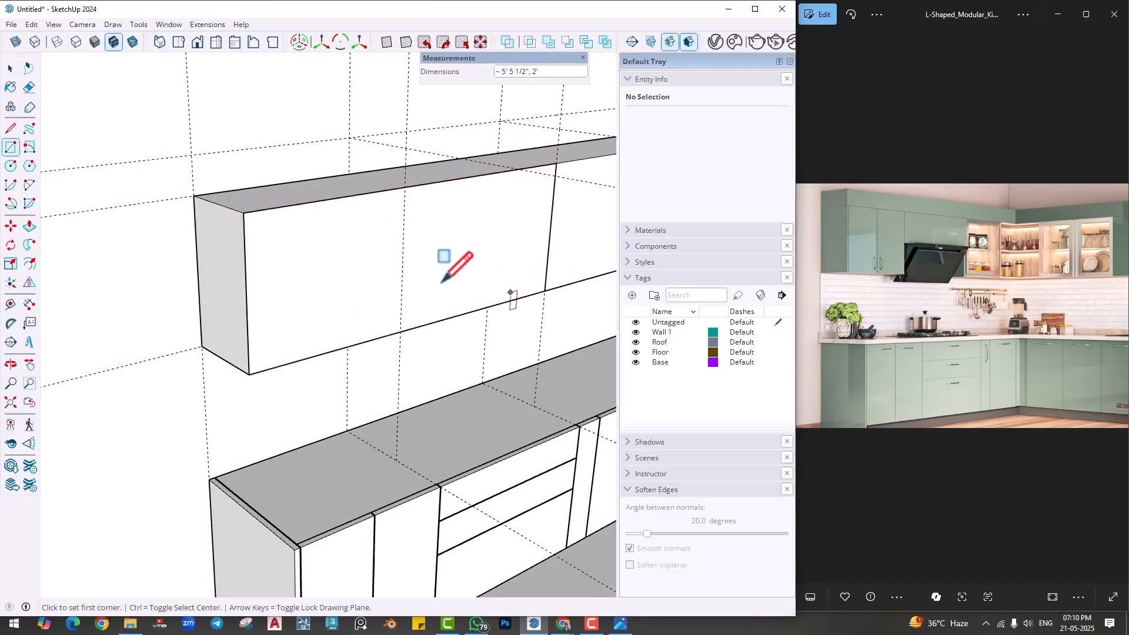
- Extrude the rectangle on the wall cabinet's front 1" outward
key("p")
middle_click_drag(353, 286, 381, 303)
left_click(381, 304)
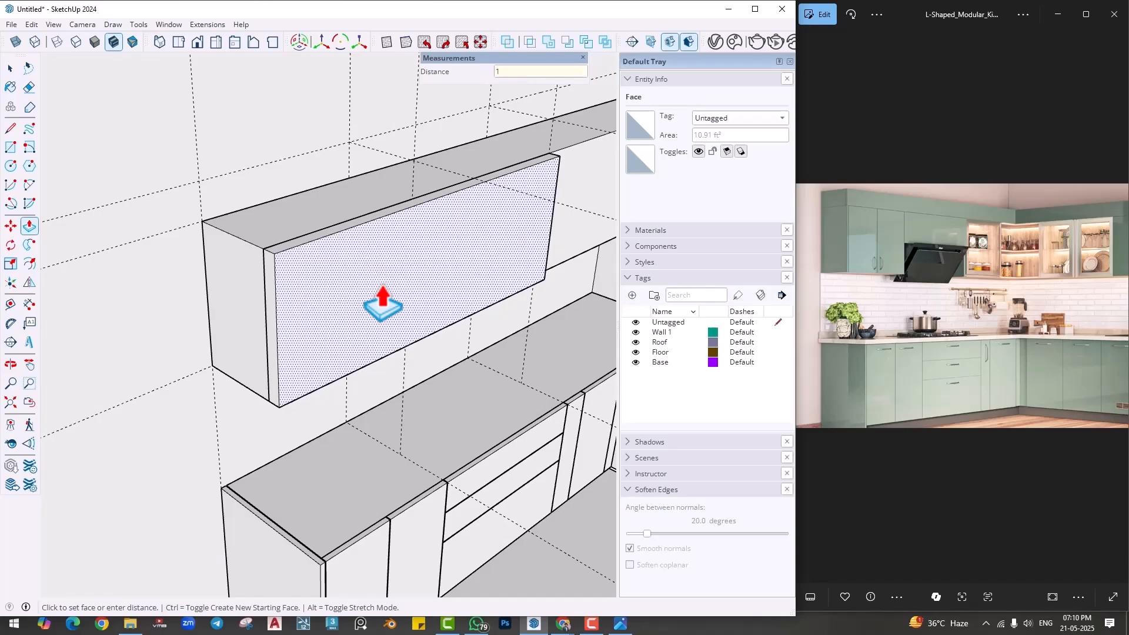
type("1")
key("Return")
key("space")
- Copy the front panel's vertical edge at the cabinet's free end 1" inward along the face
scroll(252, 284, "up", 3)
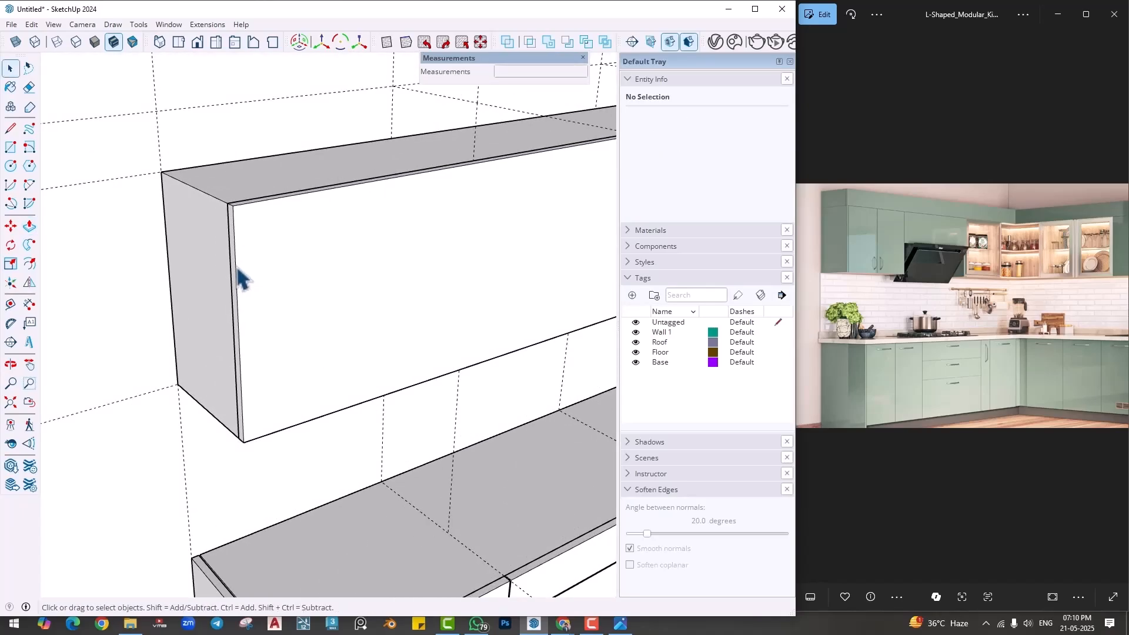
left_click(238, 275)
key("m")
key("ctrl")
left_click(244, 264)
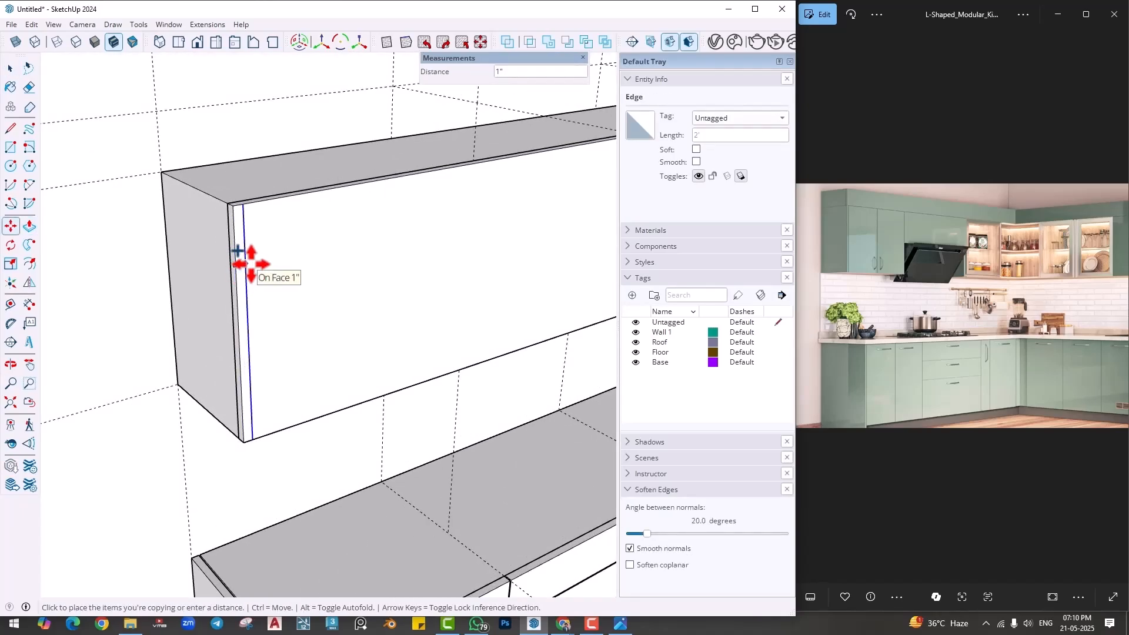
key("Return")
- Copy the new vertical edge a further 4 mm inward to mark a narrow gap strip on the front panel
scroll(251, 264, "up", 2)
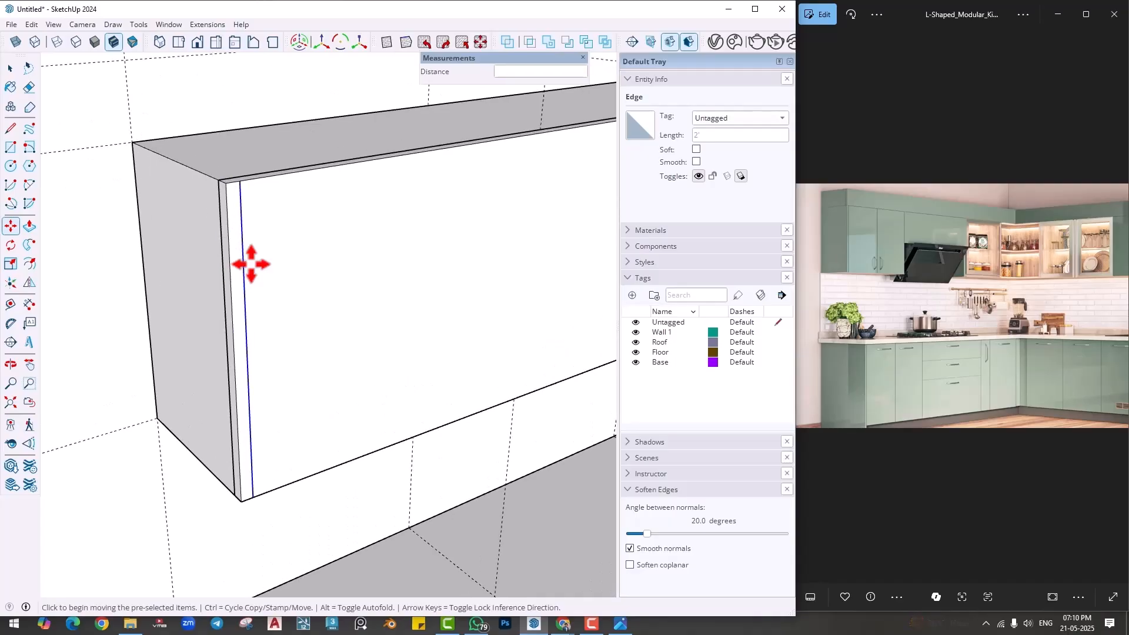
left_click(244, 274)
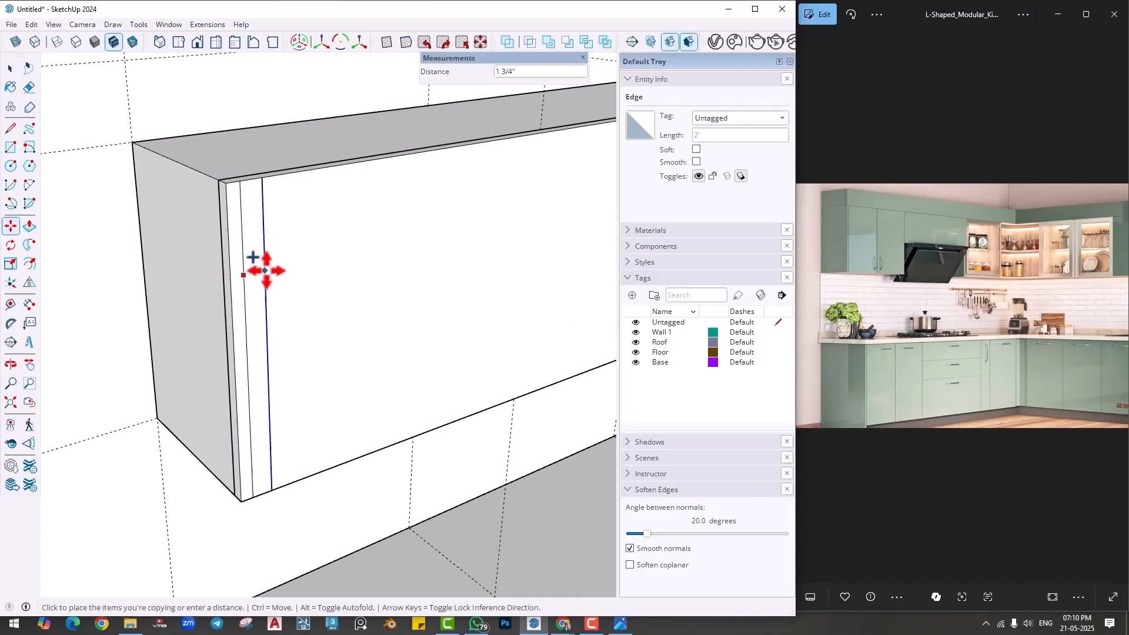
type("4mm")
key("Return")
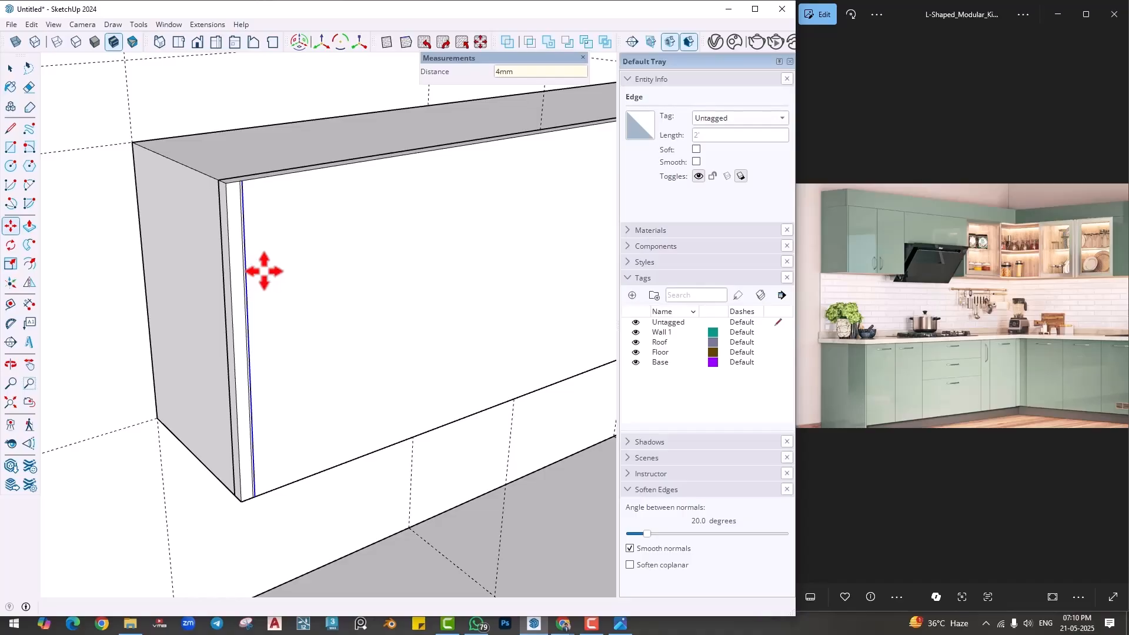
- Push the 4 mm strip on the front panel back 1" to cut a groove through the panel's thickness
scroll(264, 271, "up", 5)
key("p")
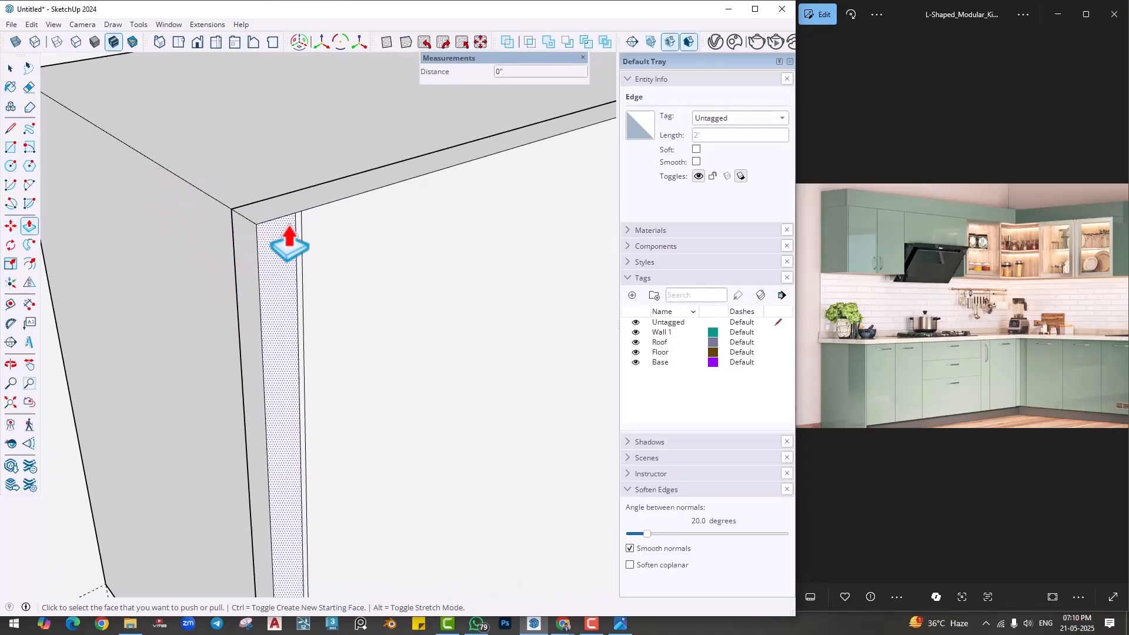
left_click(297, 240)
scroll(249, 311, "down", 2)
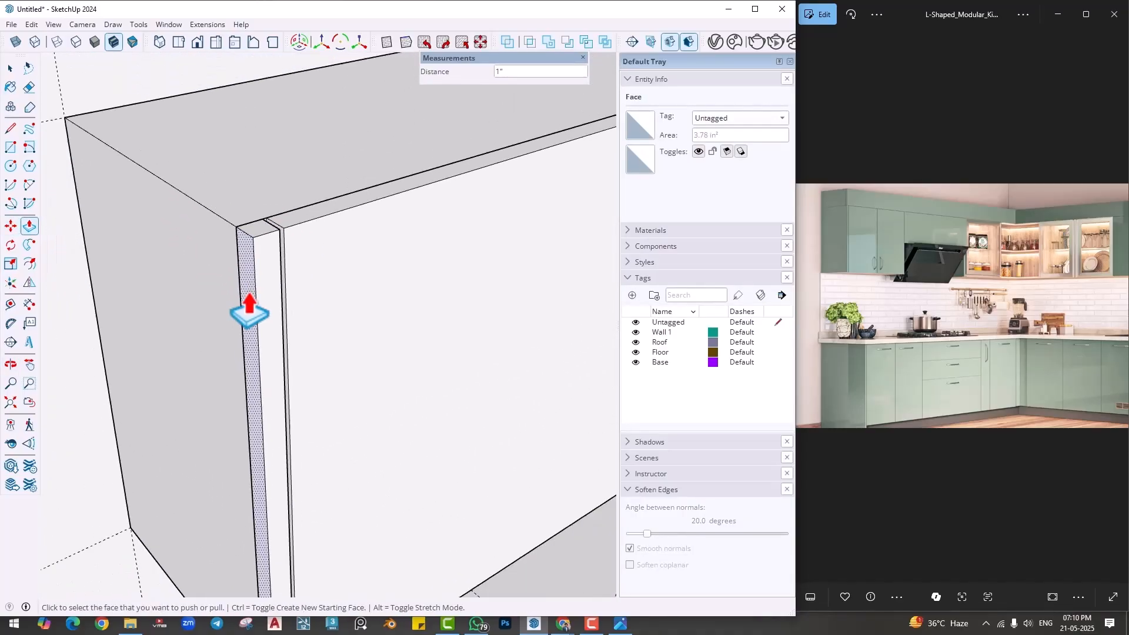
- Push the wall cabinet's end face inward to line up with the inner side of the 4 mm groove
left_click(184, 297)
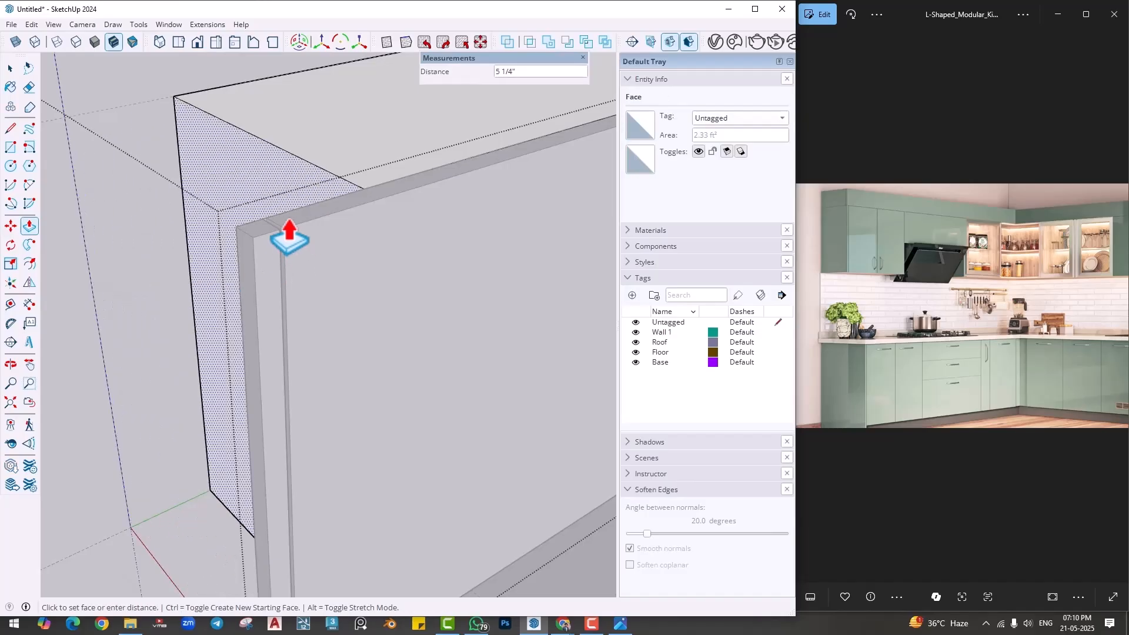
left_click(277, 229)
middle_click_drag(382, 293, 500, 321)
key("space")
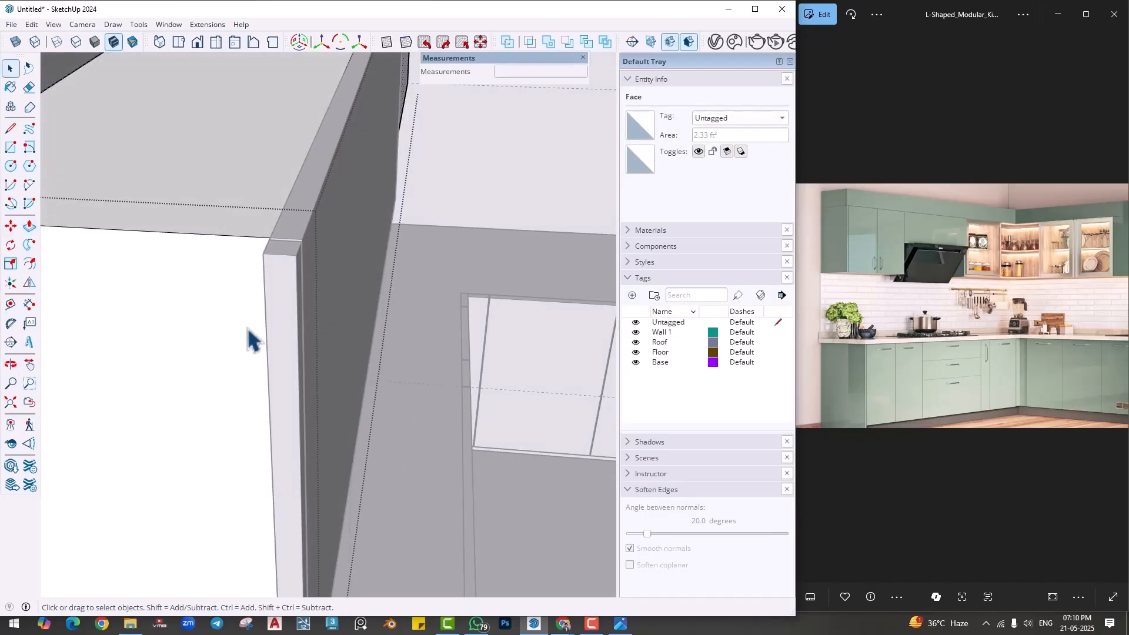
- Extend the back face of the separated 1" end strip 1' 2" to the wall, forming the cabinet's side panel
middle_click_drag(269, 331, 377, 330)
left_click(350, 341)
key("p")
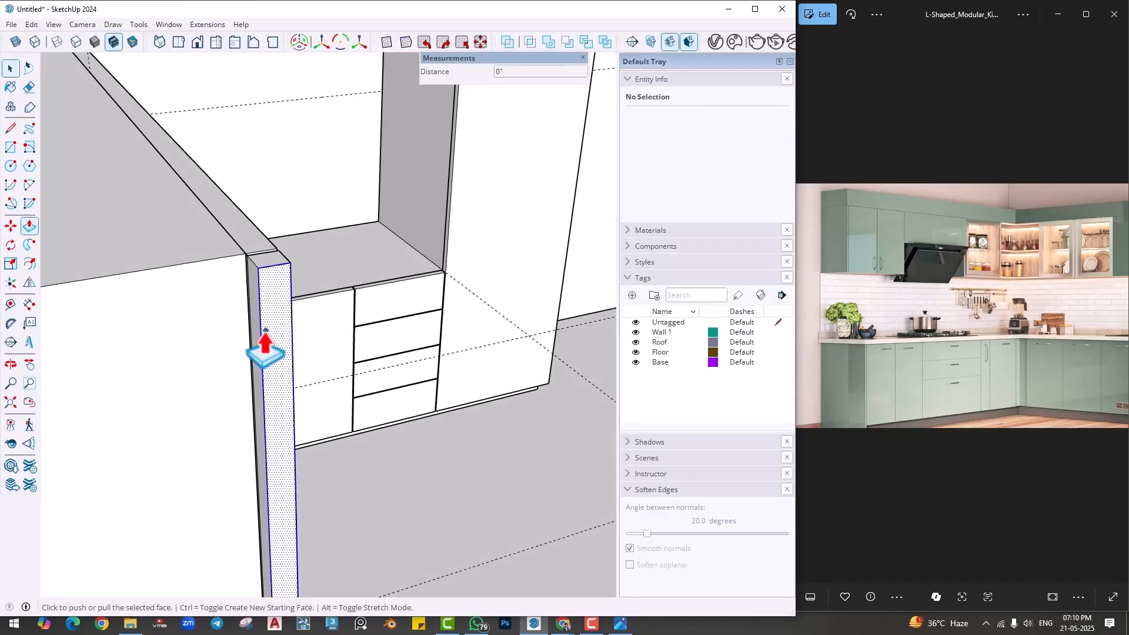
left_click(252, 345)
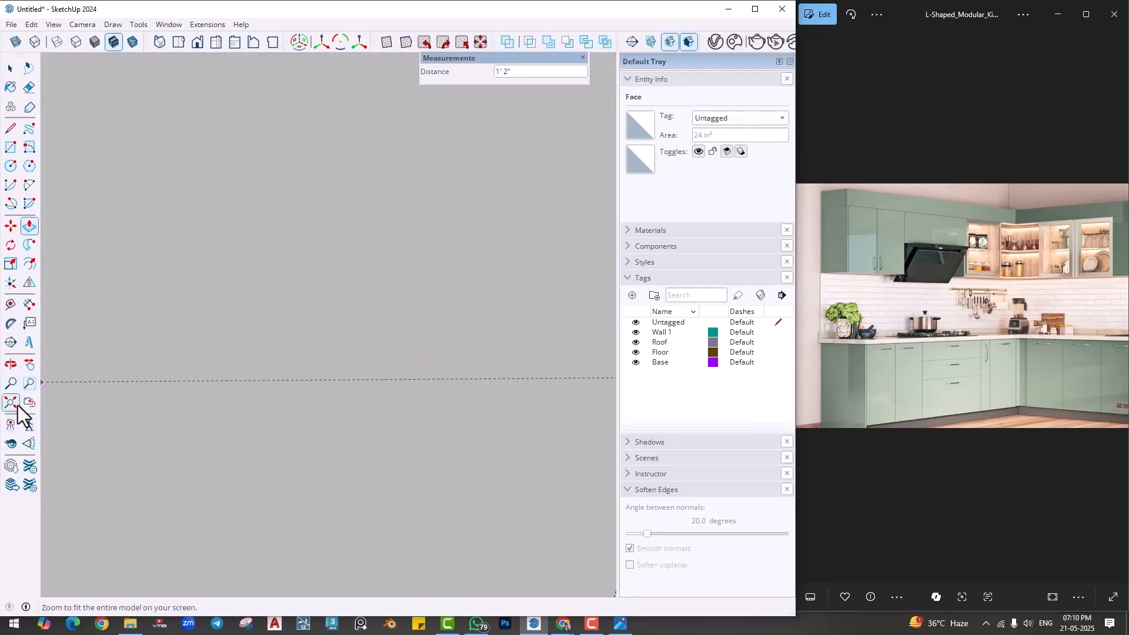
left_click(11, 403)
scroll(234, 265, "up", 3)
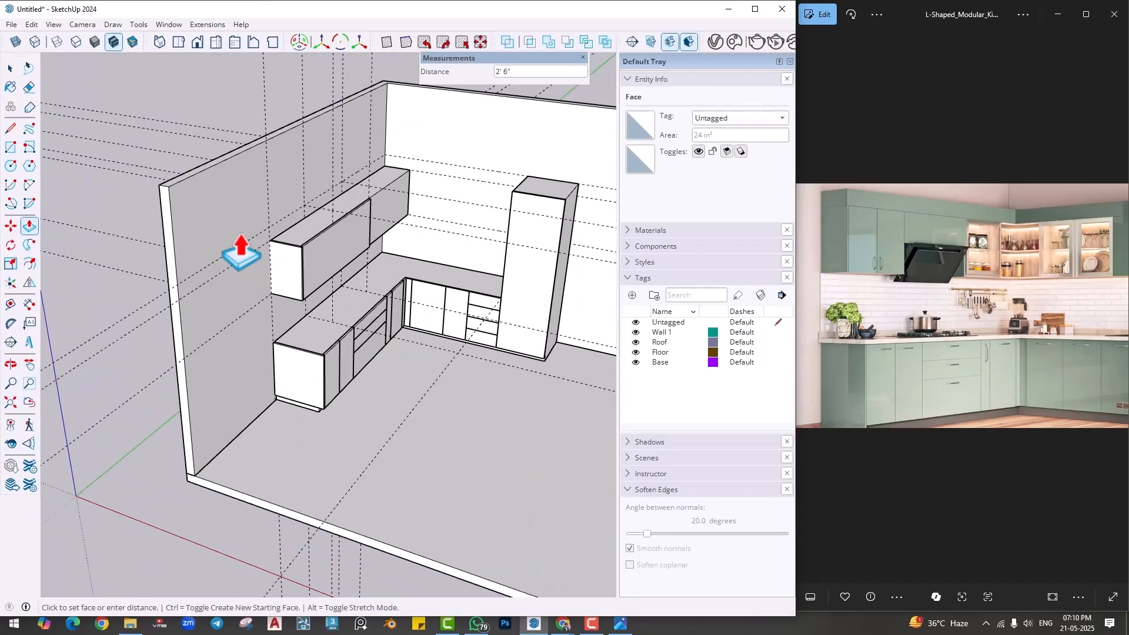
left_click(181, 283)
key("space")
- Place a guide across the wall cabinet's top about 2' 4 5/16" from the side panel's gap, aligned with the existing guide
scroll(288, 253, "up", 8)
middle_click_drag(311, 283, 93, 158)
scroll(142, 200, "down", 2)
middle_click_drag(149, 226, 214, 355)
left_click(200, 364)
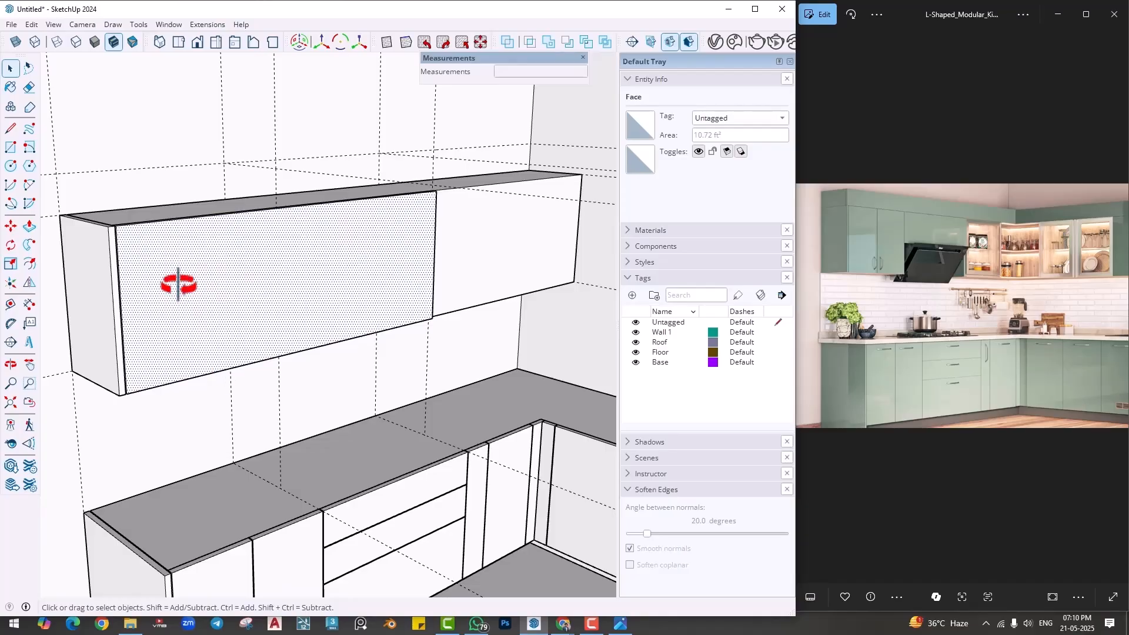
middle_click_drag(178, 285, 235, 244)
scroll(302, 196, "up", 6)
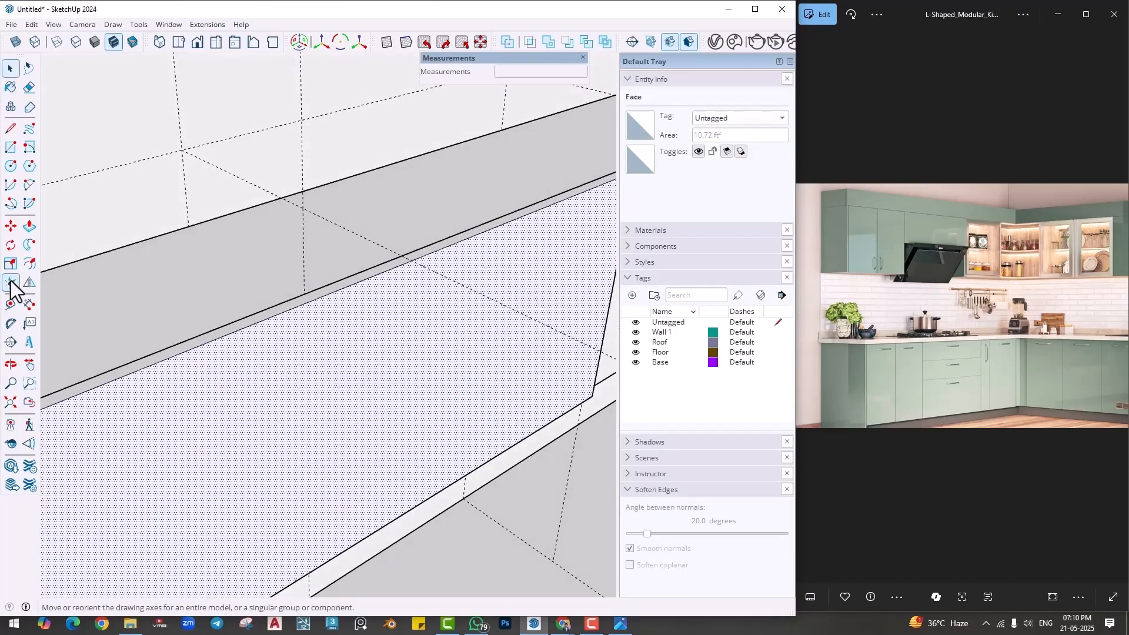
left_click(11, 306)
scroll(224, 322, "down", 1)
middle_click_drag(217, 322, 312, 327, "shift")
middle_click_drag(101, 353, 189, 371, "shift")
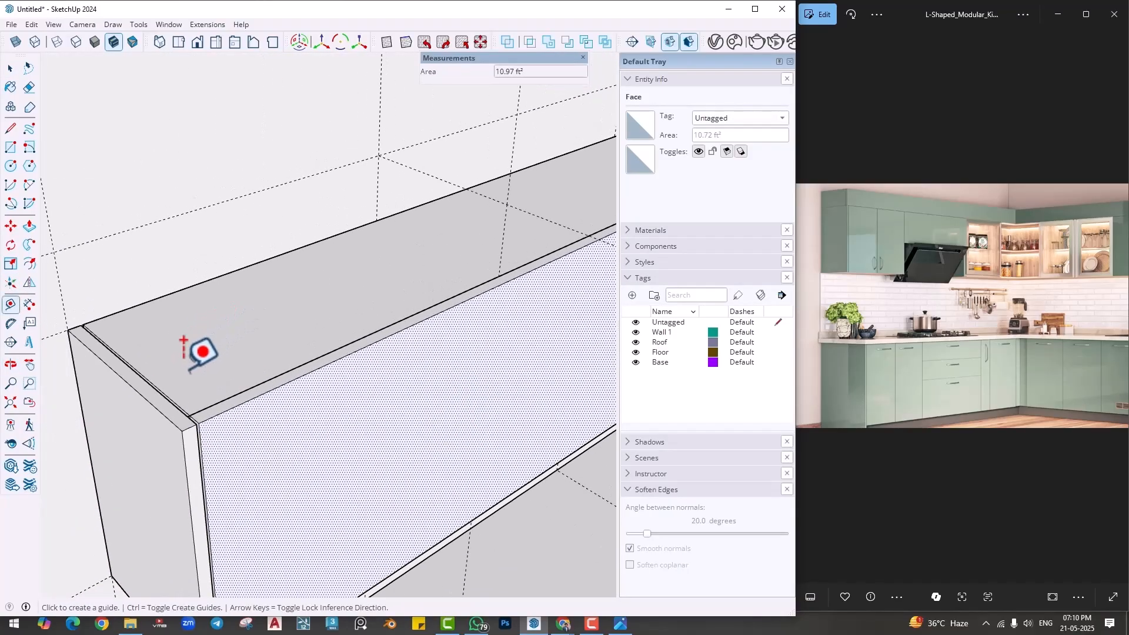
left_click(153, 387)
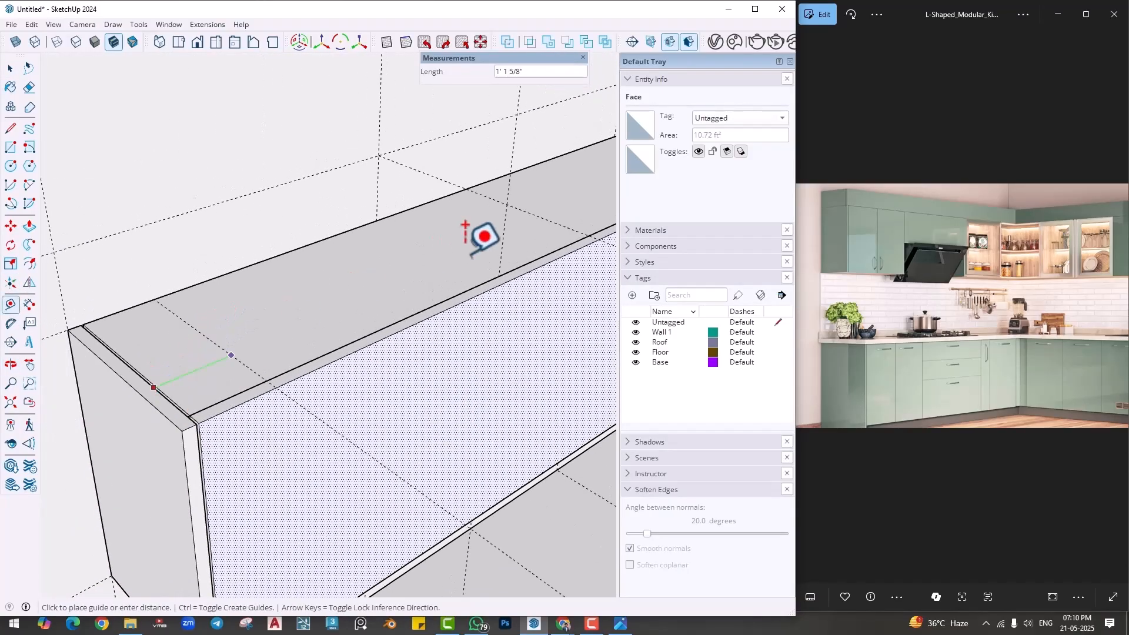
left_click(498, 276)
- Place a vertical guide on the wall cabinet's front about 2' 4 5/16" from the gap beside the side panel
middle_click_drag(435, 394, 366, 233)
left_click(206, 333)
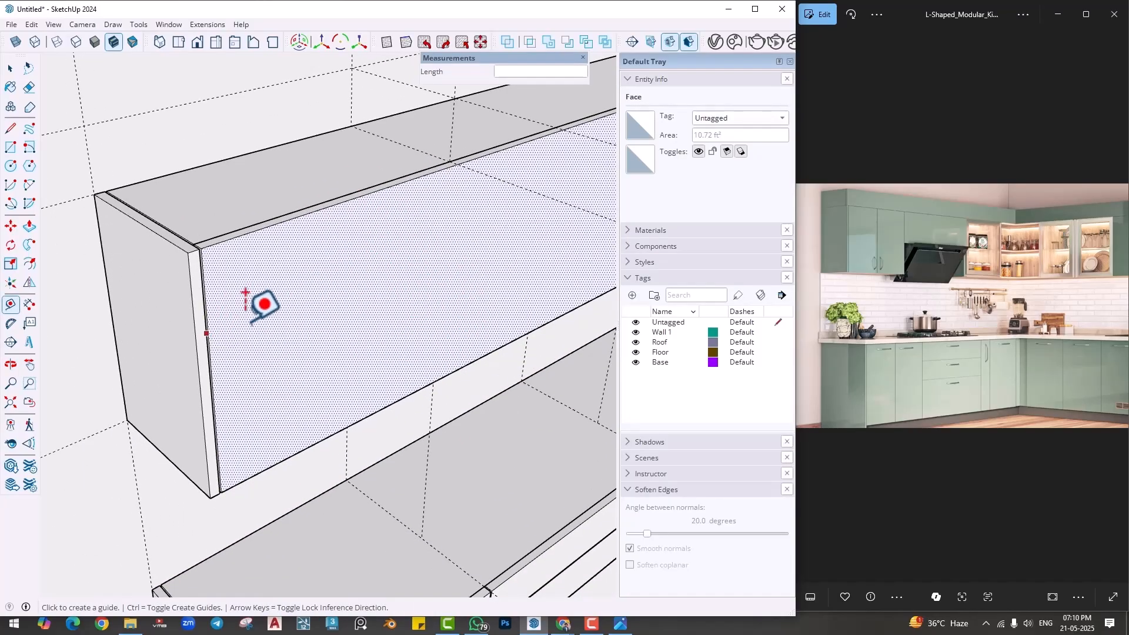
left_click(460, 166)
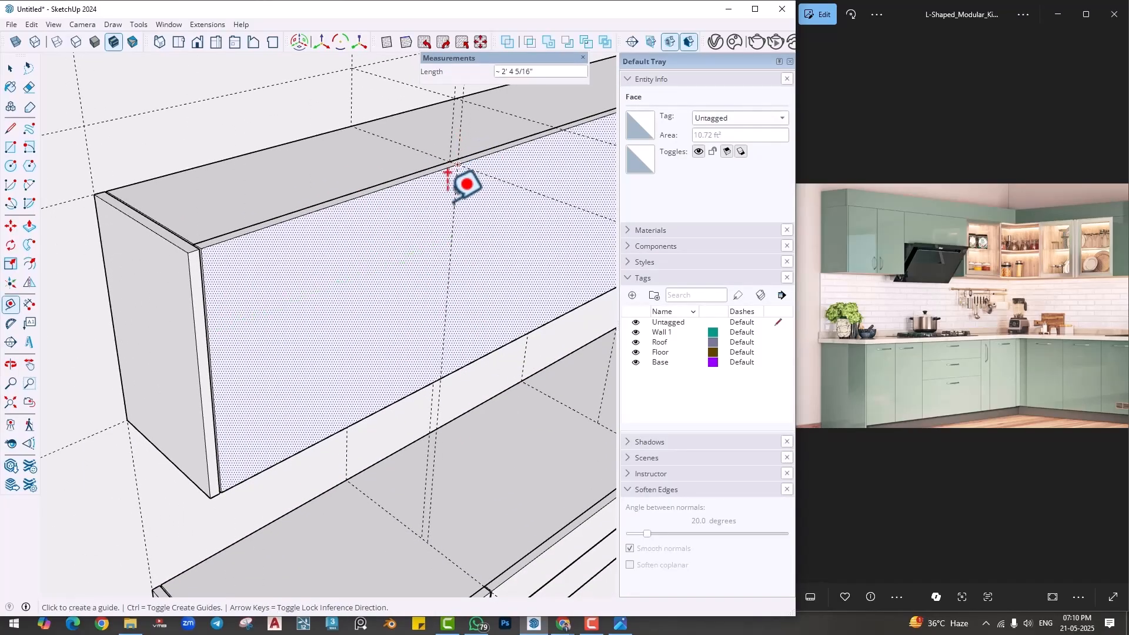
- Draw full-height vertical lines on the front panel along the new guide and through the middle of the end section
middle_click_drag(399, 355, 299, 291)
scroll(307, 293, "up", 1)
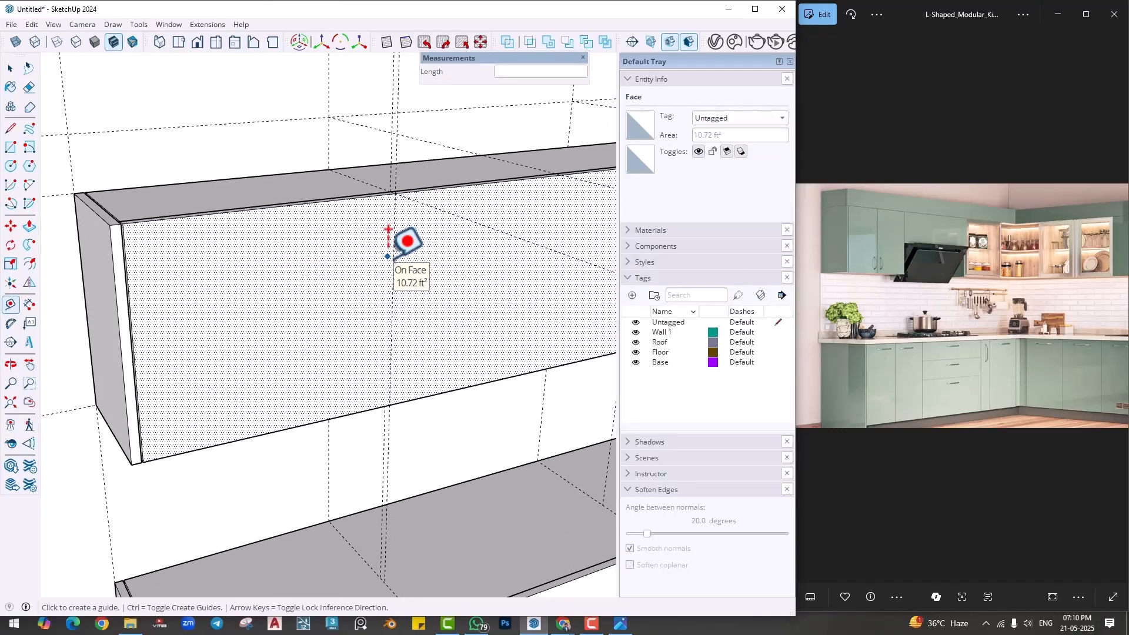
key("l")
left_click(395, 193)
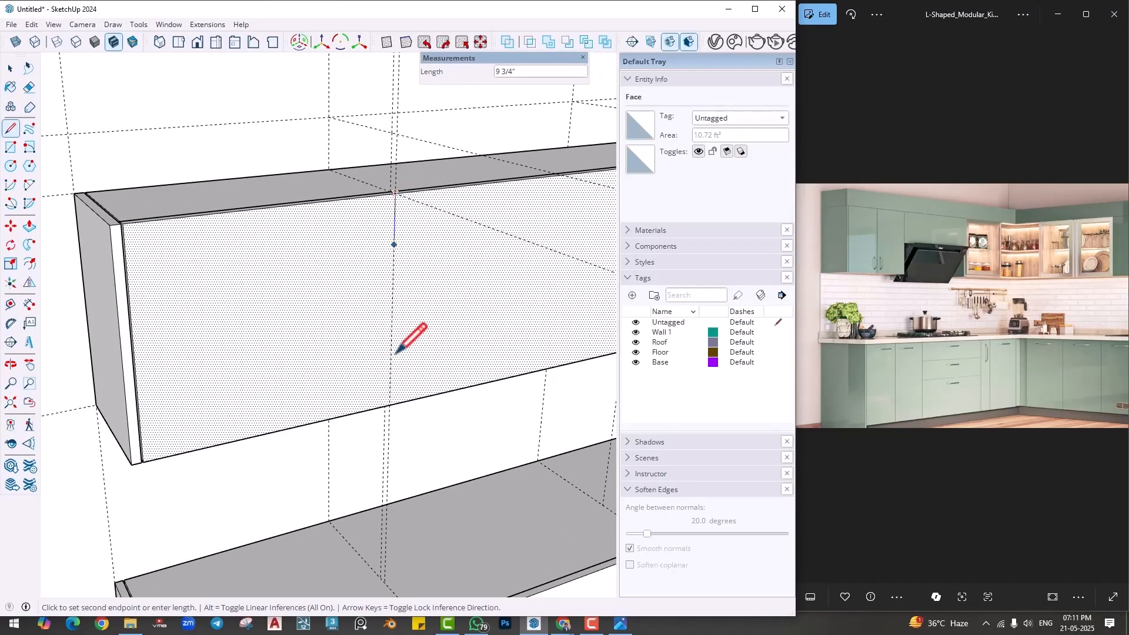
left_click(389, 406)
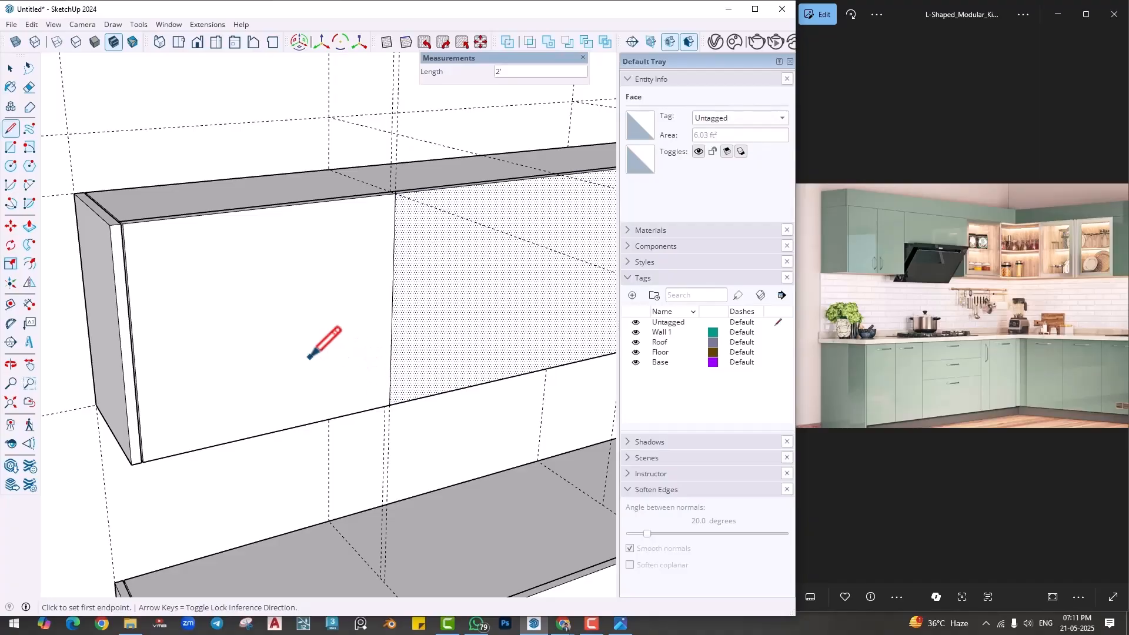
left_click(269, 207)
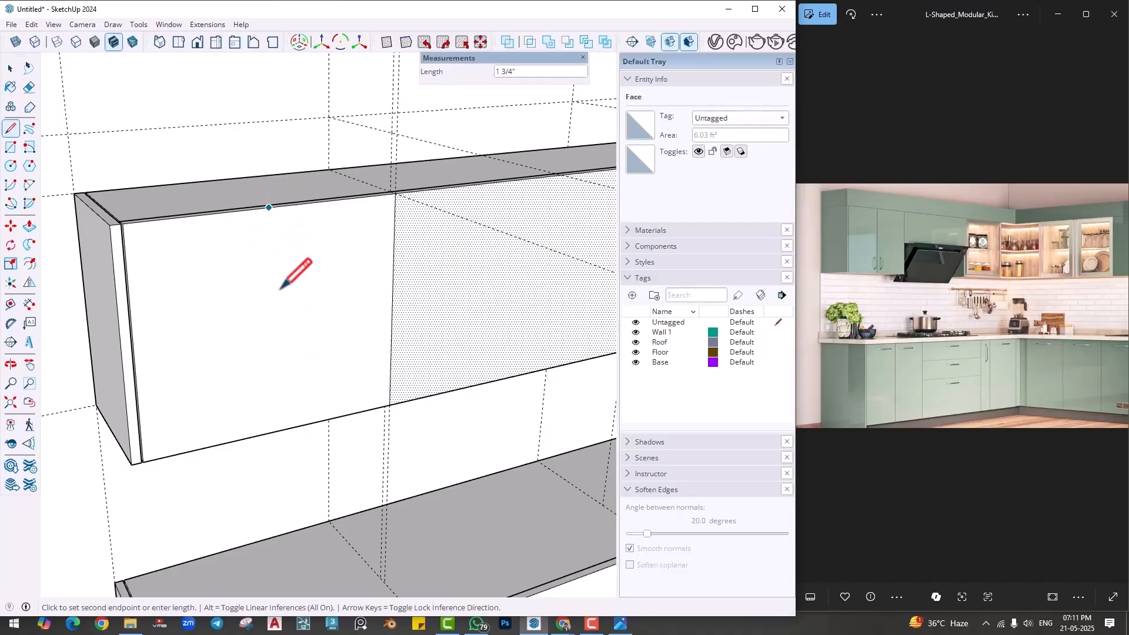
left_click(274, 422)
- Copy the end section's centre line 2 mm along the face, away from the side panel
key("m")
scroll(279, 370, "up", 2)
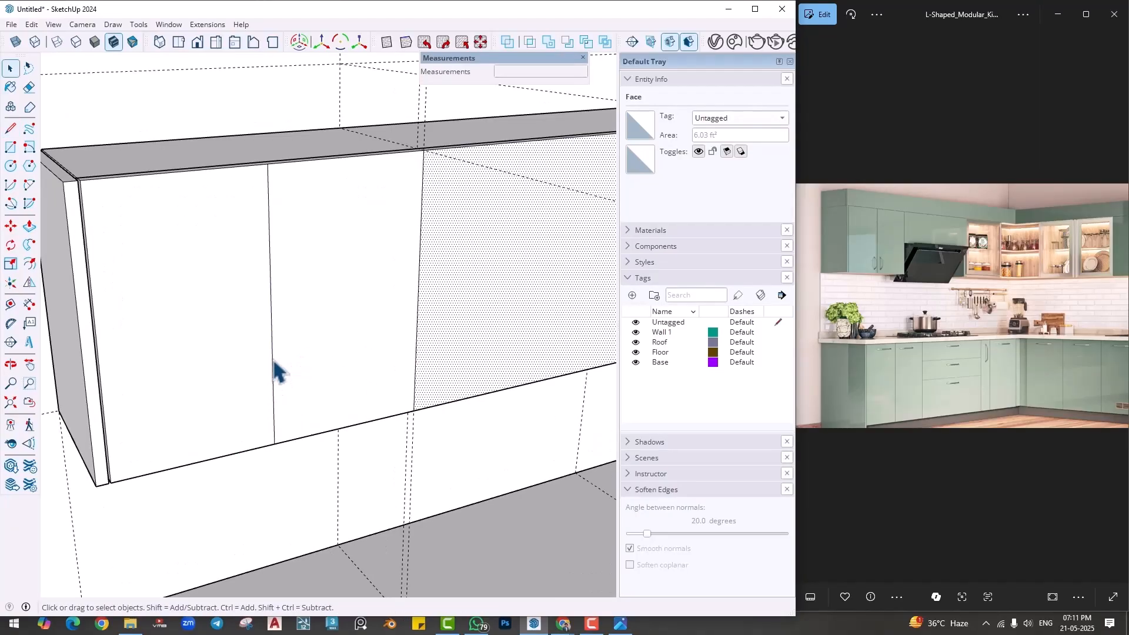
key("ctrl")
left_click(272, 357)
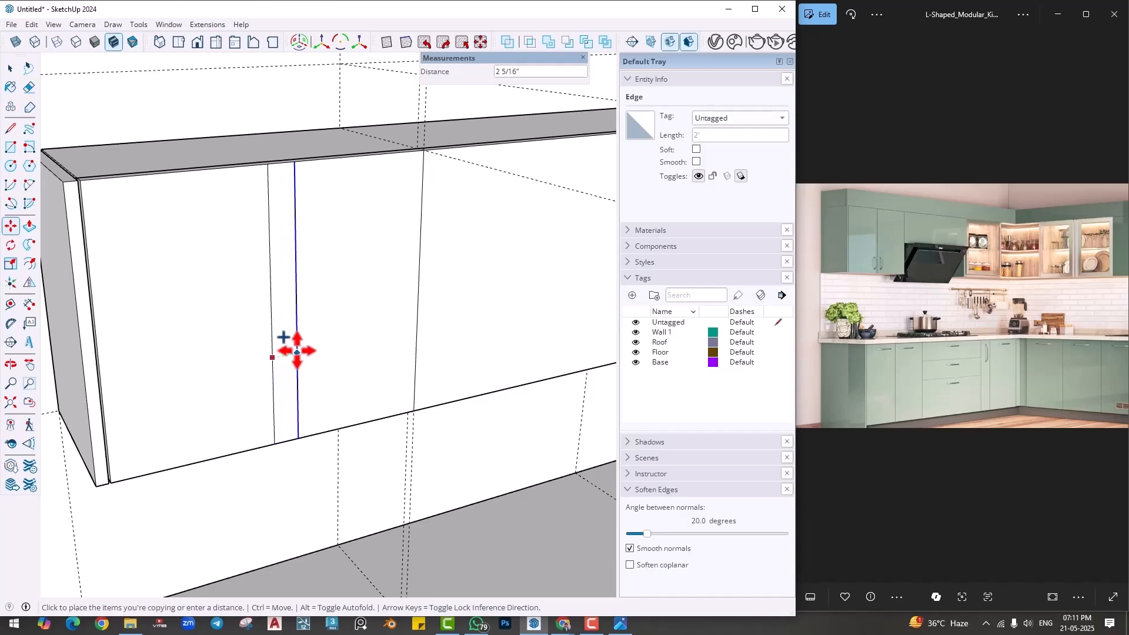
key("Return")
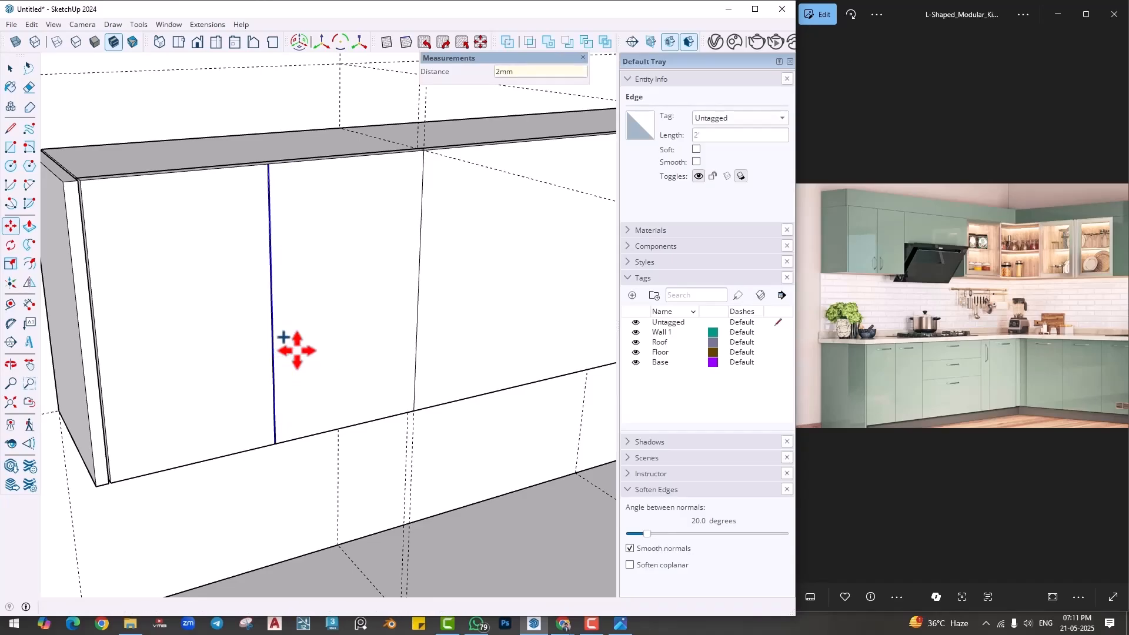
scroll(288, 358, "up", 6)
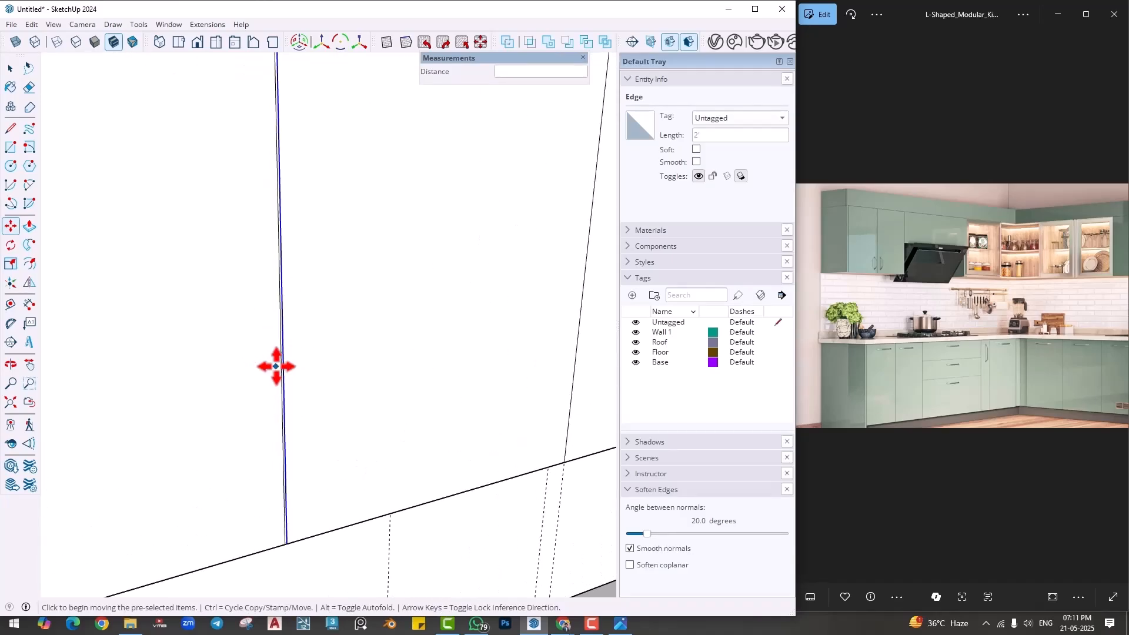
- Copy the centre line 2 mm towards the side panel and erase the original line between the two copies
key("space")
left_click(300, 377)
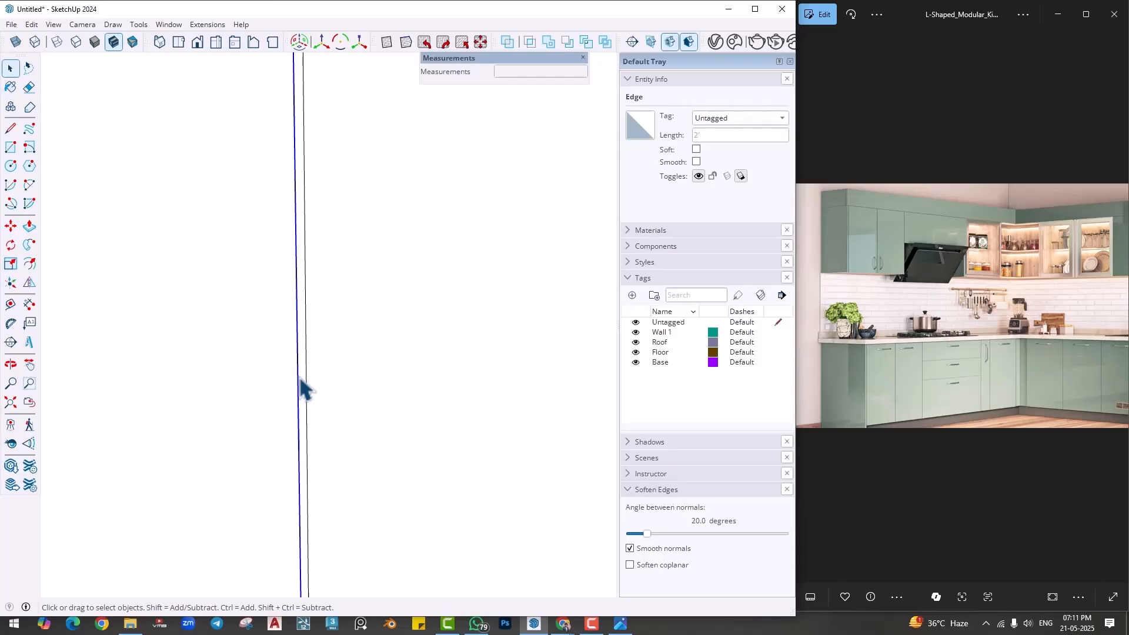
key("m")
left_click(298, 376)
key("ctrl")
type("2")
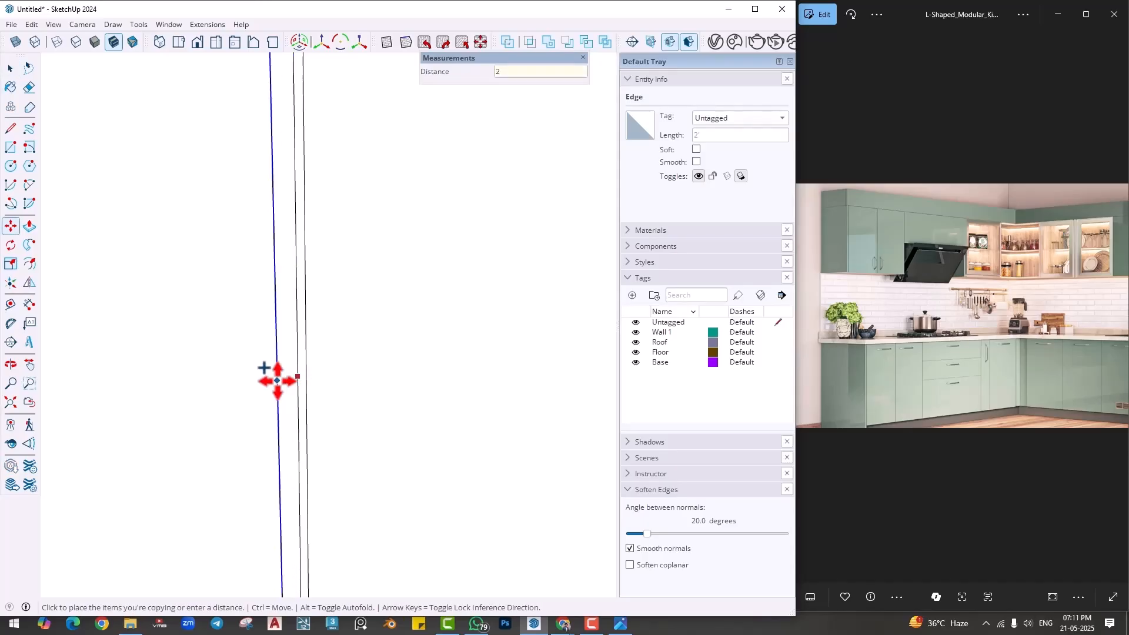
type("mm")
key("Return")
key("e")
left_click(294, 357)
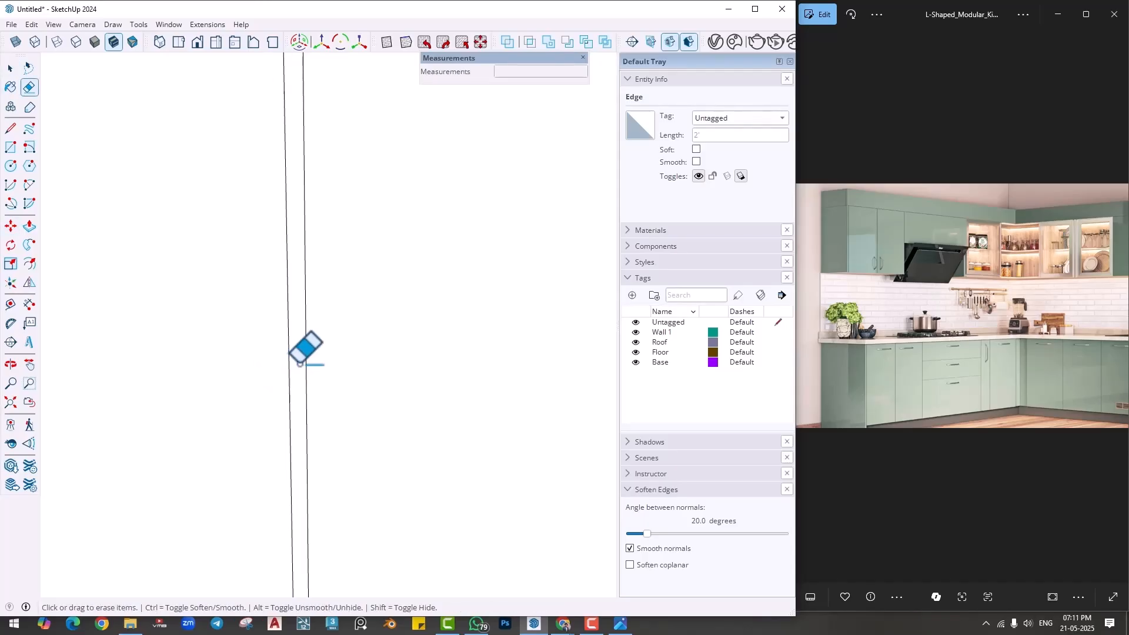
- Push the narrow centre strip back 1" to cut the gap between the end section's two doors
scroll(314, 226, "down", 3)
scroll(315, 224, "down", 3)
middle_click_drag(314, 224, 378, 456)
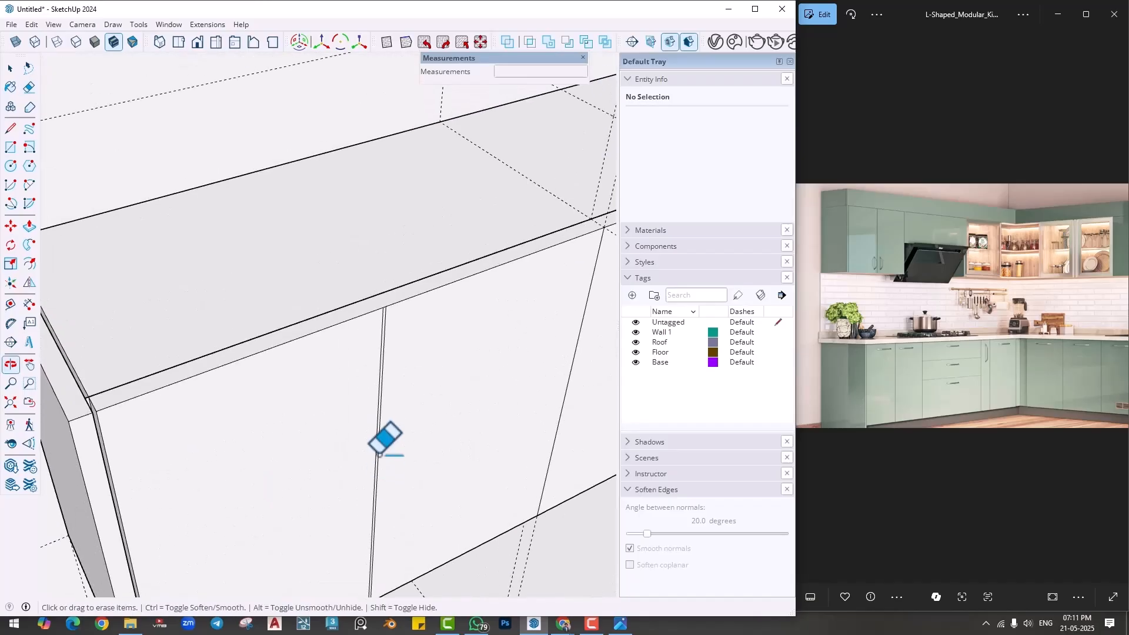
scroll(377, 456, "up", 6)
key("p")
left_click(391, 232)
middle_click_drag(391, 232, 398, 273)
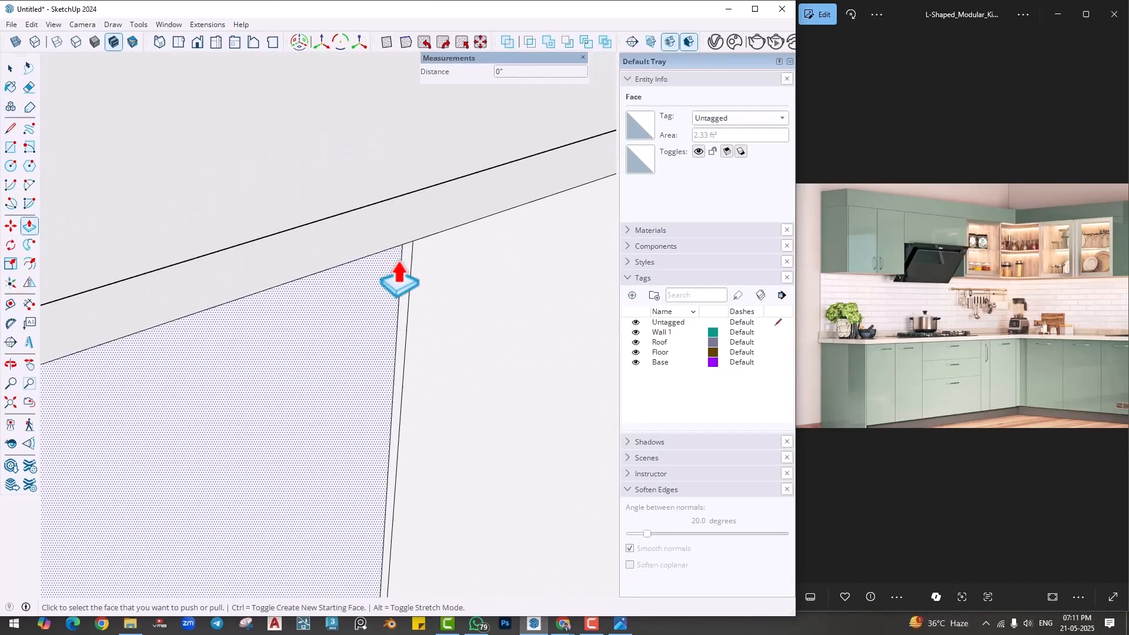
left_click(332, 218)
scroll(380, 343, "down", 6)
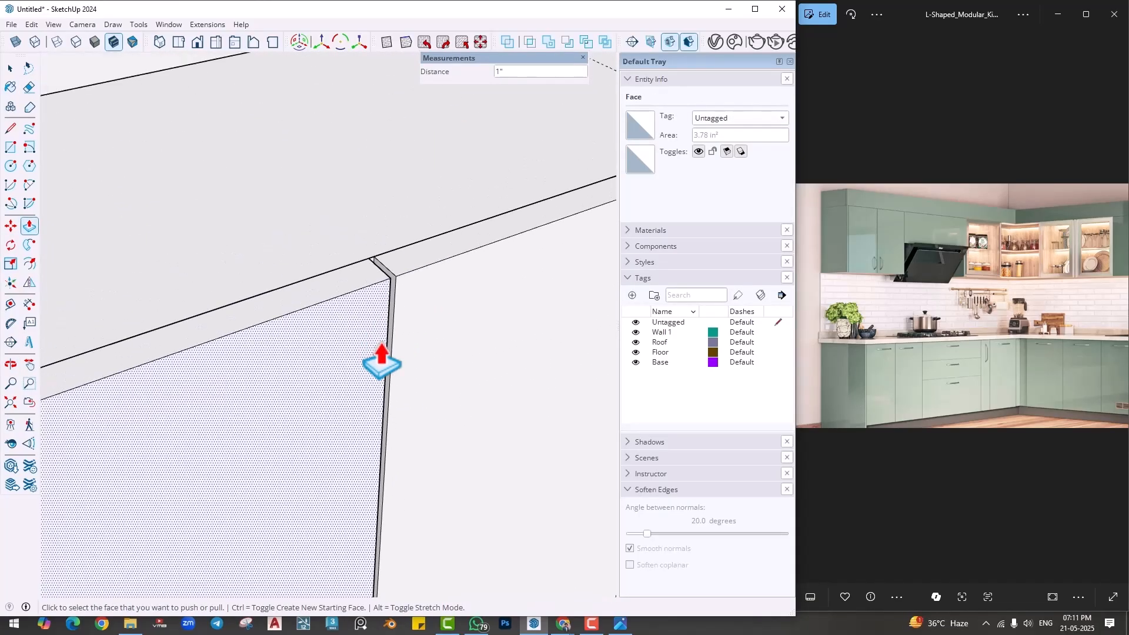
- Copy the vertical line between the two-door end section and the hood section 4 mm along the face, towards the hood section
middle_click_drag(486, 372, 456, 347)
middle_click_drag(456, 347, 376, 382, "shift")
scroll(402, 379, "up", 5)
key("space")
left_click(396, 393)
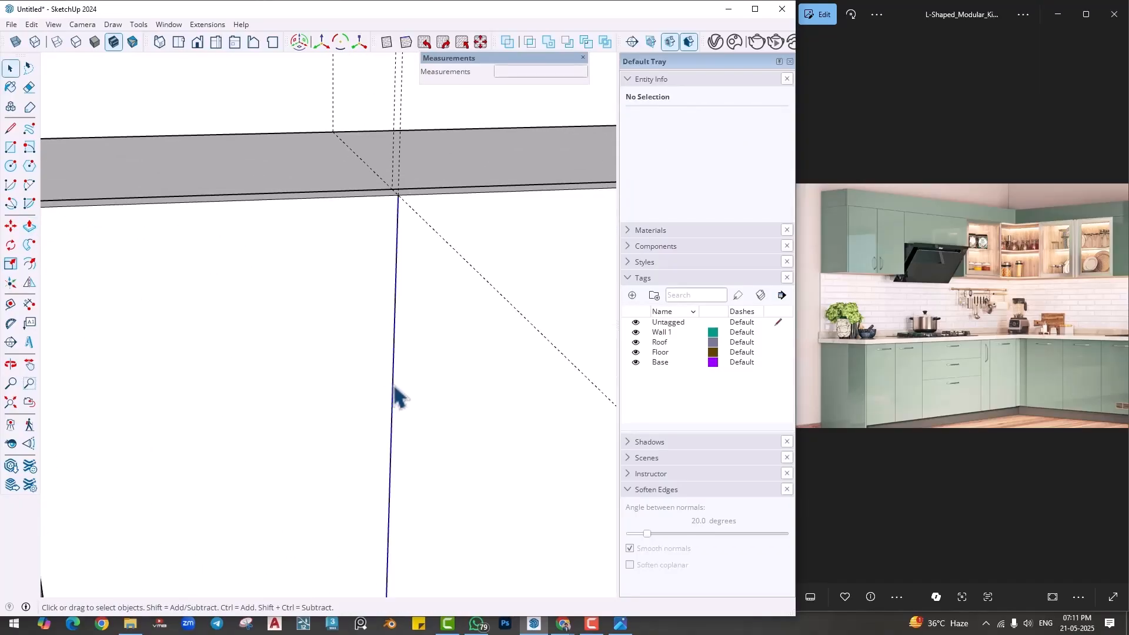
left_click(395, 393)
key("m")
key("ctrl")
left_click(394, 382)
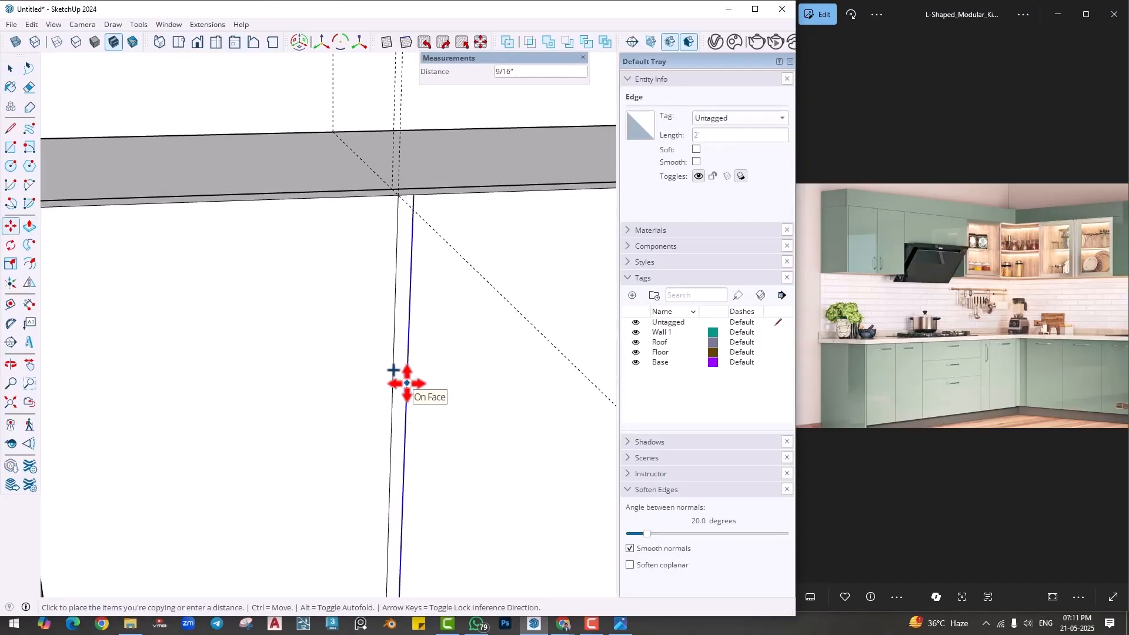
type("4mm")
key("Return")
- Push the narrow 4 mm strip between the second door and the hood section back 1" to cut the gap
middle_click_drag(447, 471, 412, 283)
key("p")
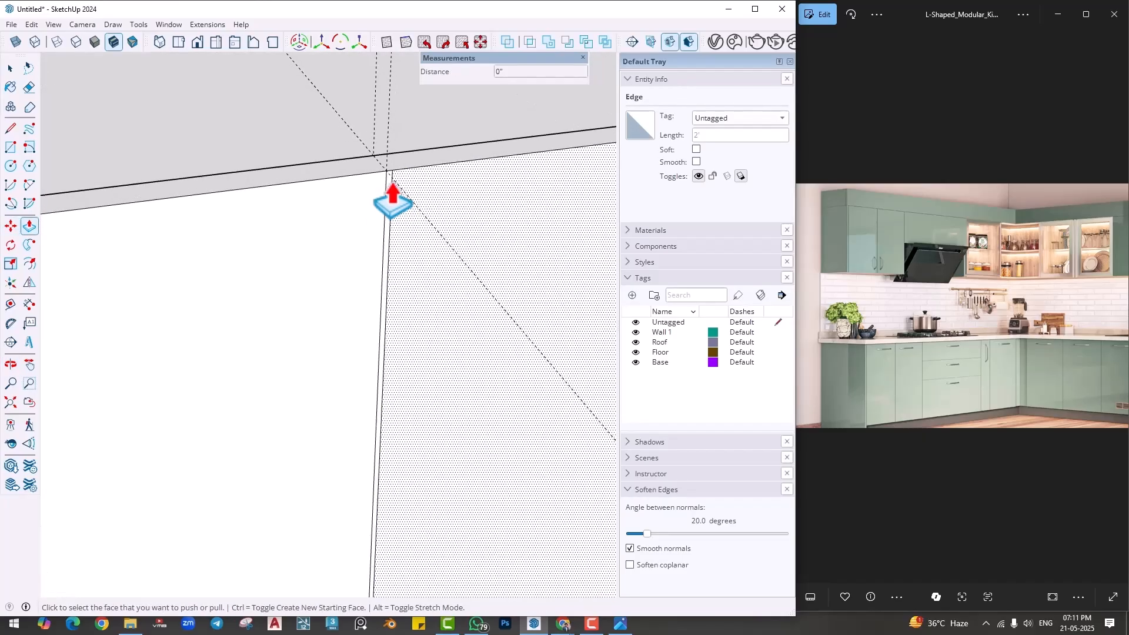
double_click(389, 214)
scroll(405, 353, "down", 6)
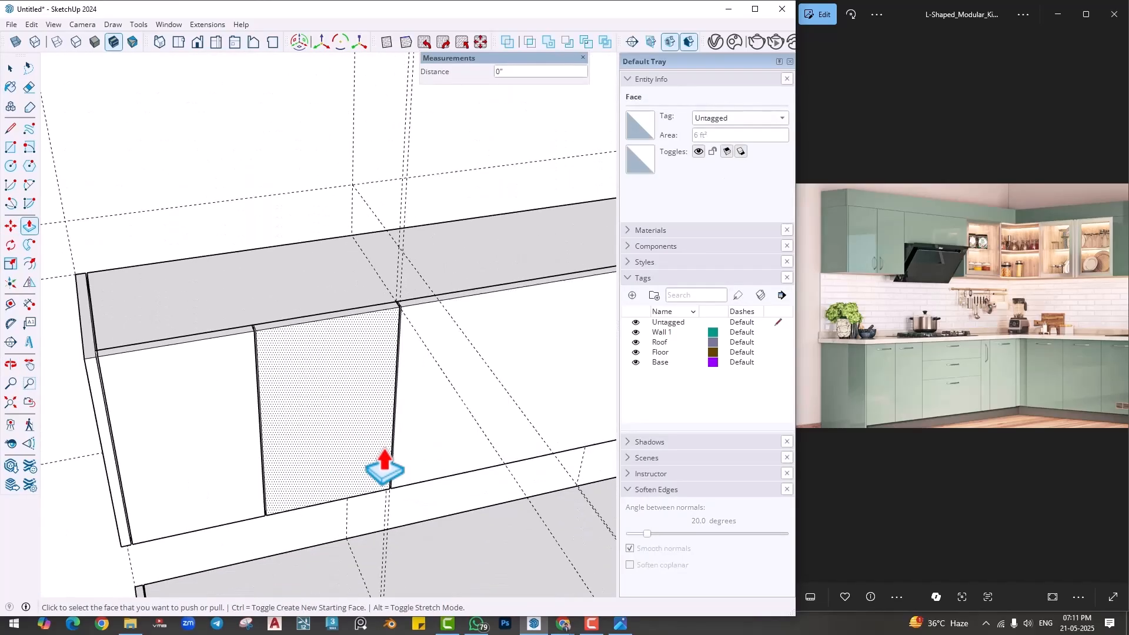
- Draw a horizontal line halfway up the hood section's front panel and push the lower half back 1" to remove it
middle_click_drag(383, 466, 335, 415)
scroll(510, 411, "down", 1)
middle_click_drag(510, 412, 370, 404, "shift")
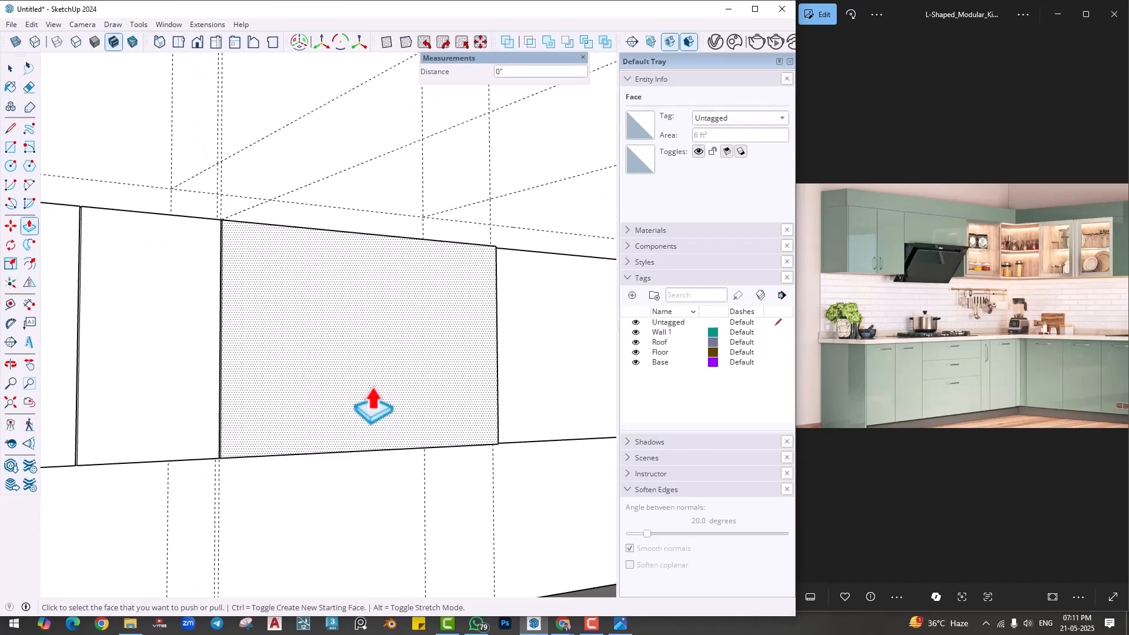
mouse_move(308, 379)
middle_mouse_down()
mouse_move(282, 421)
mouse_move(262, 378)
mouse_move(201, 327)
middle_mouse_up()
key("l")
left_click(195, 330)
middle_click_drag(433, 305, 253, 368, "shift")
left_click(530, 332)
middle_click_drag(547, 316, 432, 466)
key("p")
left_click(531, 472)
scroll(523, 469, "down", 1)
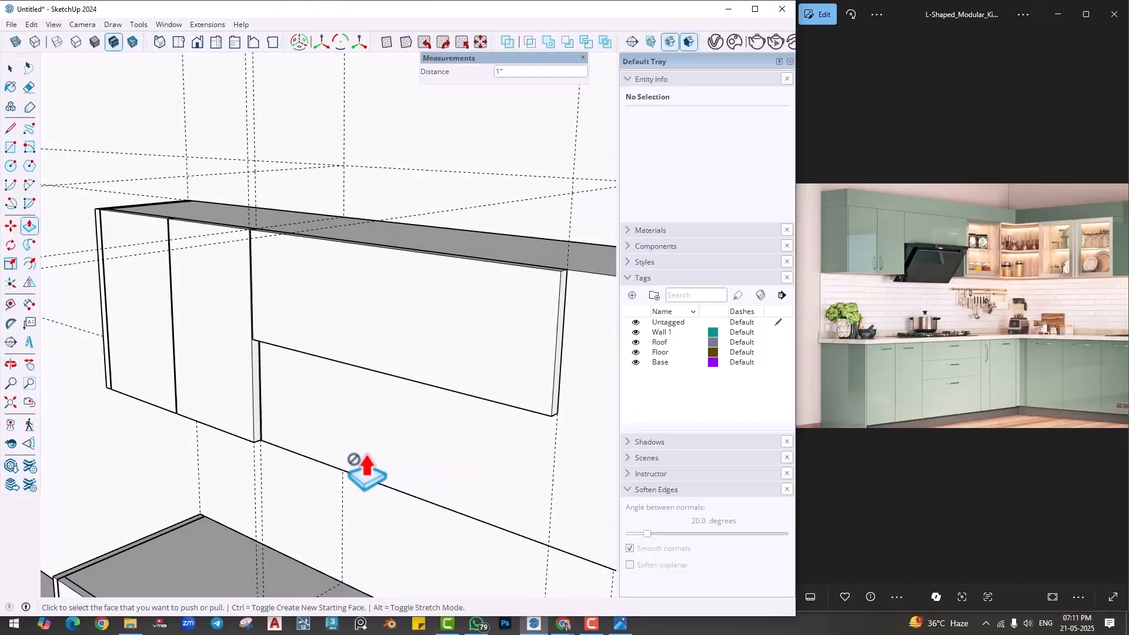
- Open the wall cabinet box behind the front panels for editing
scroll(367, 472, "up", 1)
middle_click_drag(445, 390, 390, 372, "shift")
scroll(298, 413, "up", 1)
key("space")
double_click(294, 400)
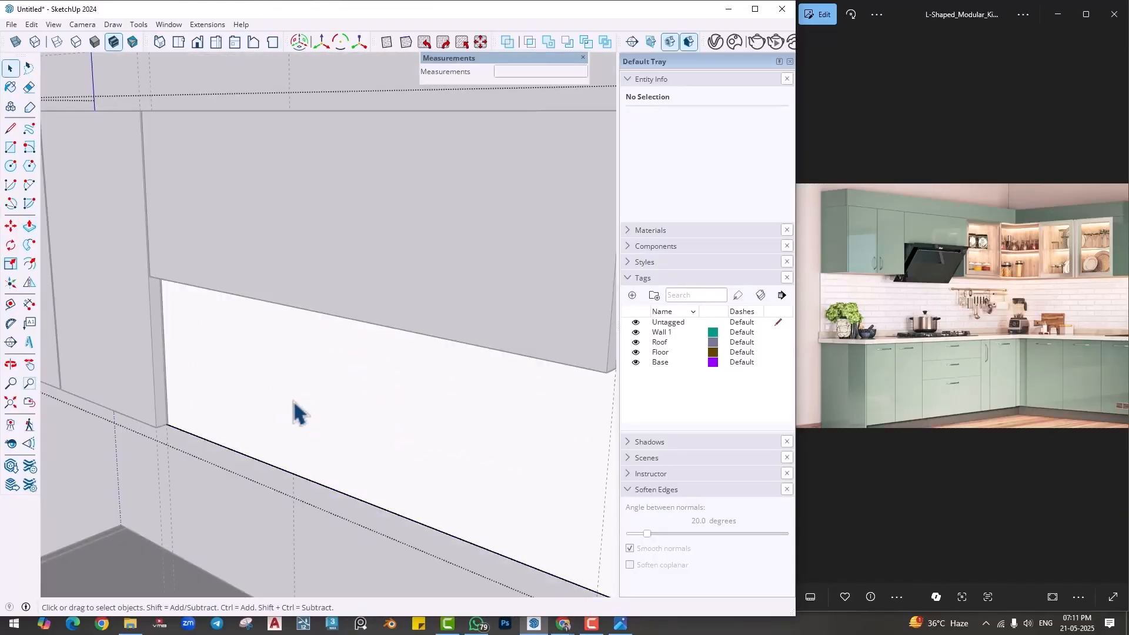
- Try to draw a rectangle on the cabinet box face below the shortened hood panel
middle_click_drag(294, 400, 325, 353)
key("r")
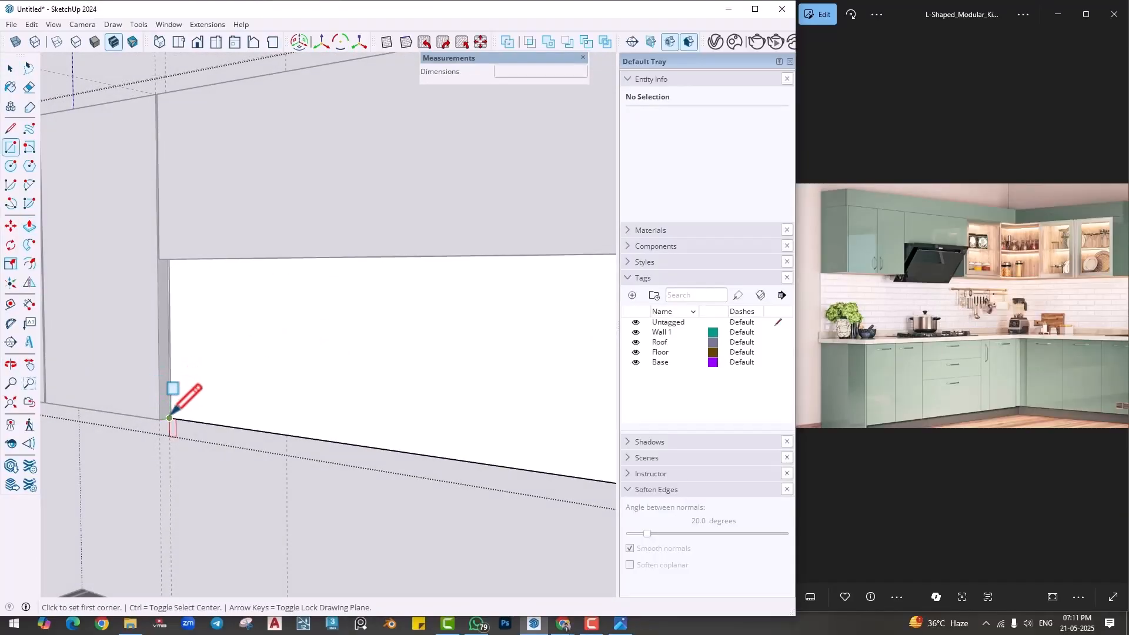
left_click(170, 418)
middle_click_drag(388, 335, 141, 373, "shift")
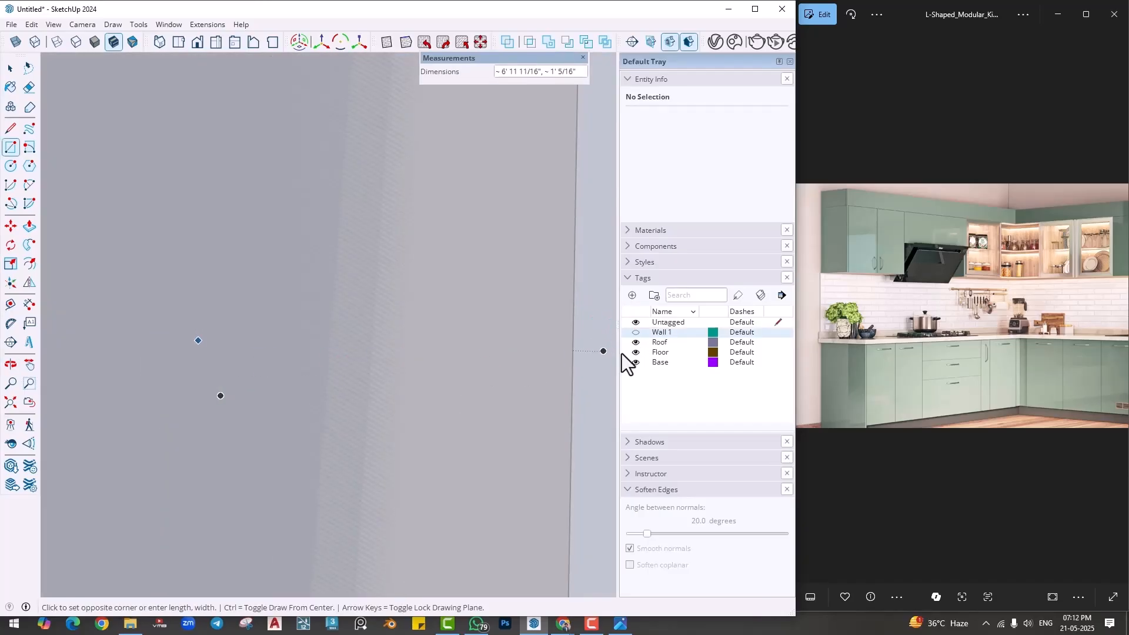
scroll(478, 366, "down", 3)
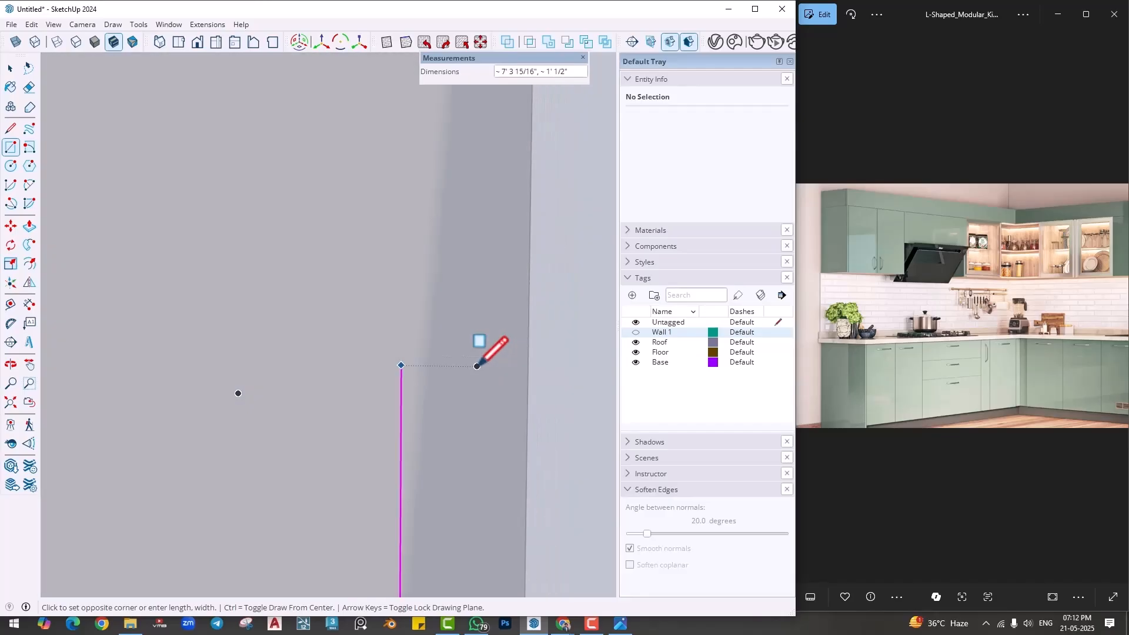
scroll(478, 367, "down", 1)
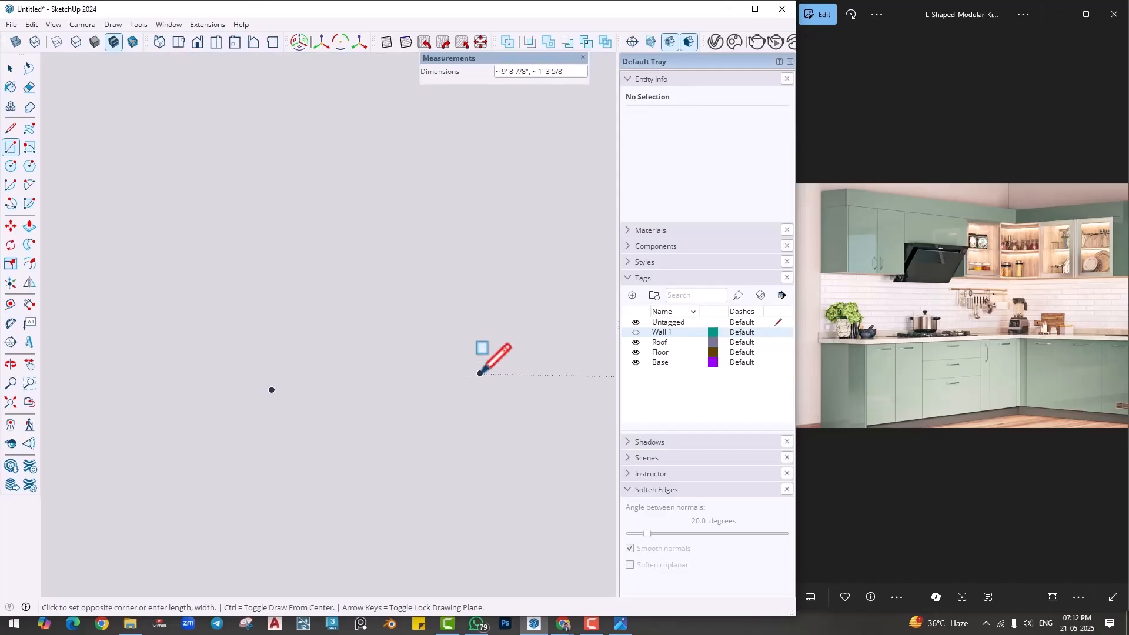
left_click(17, 402)
middle_click_drag(333, 377, 502, 427)
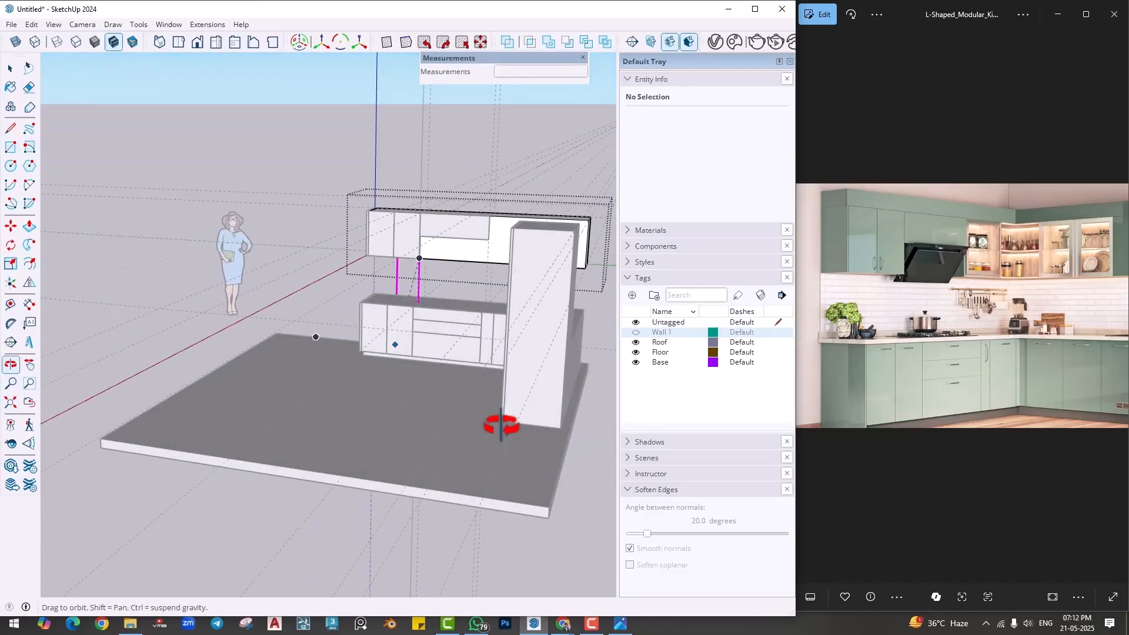
scroll(474, 251, "up", 3)
scroll(474, 249, "up", 6)
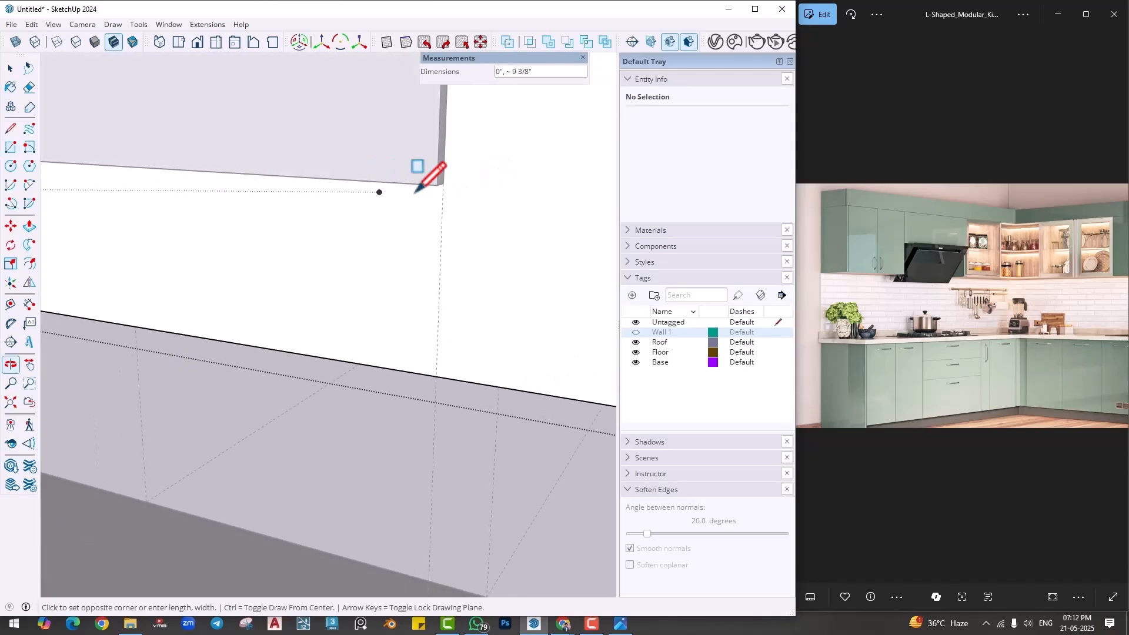
scroll(466, 177, "up", 2)
left_click(452, 178)
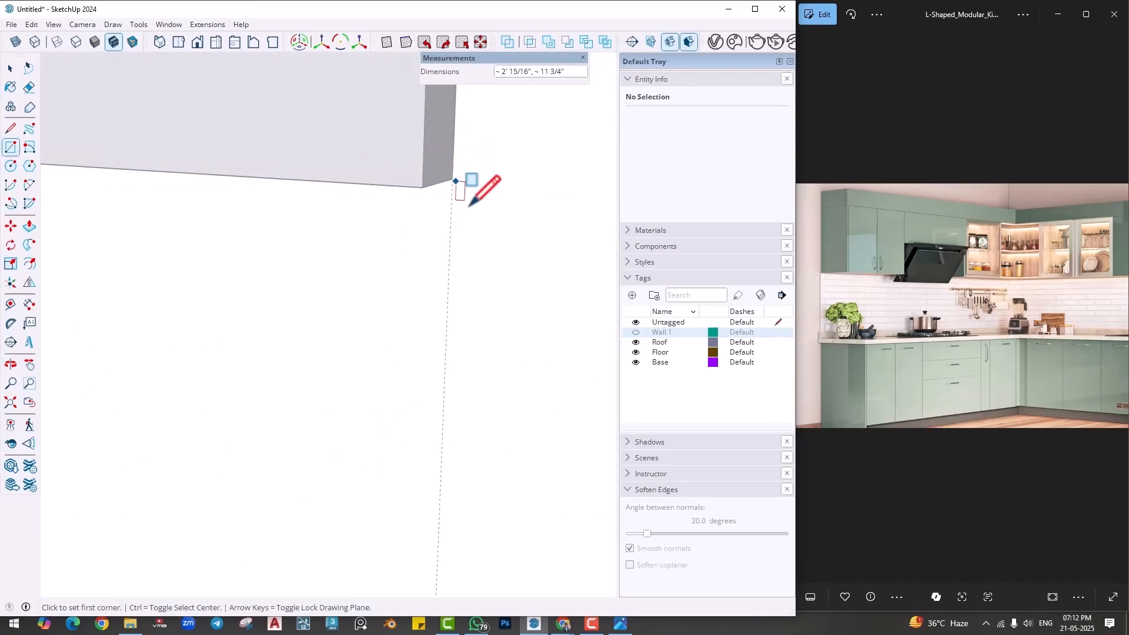
scroll(462, 321, "down", 5)
key("space")
left_click(353, 414)
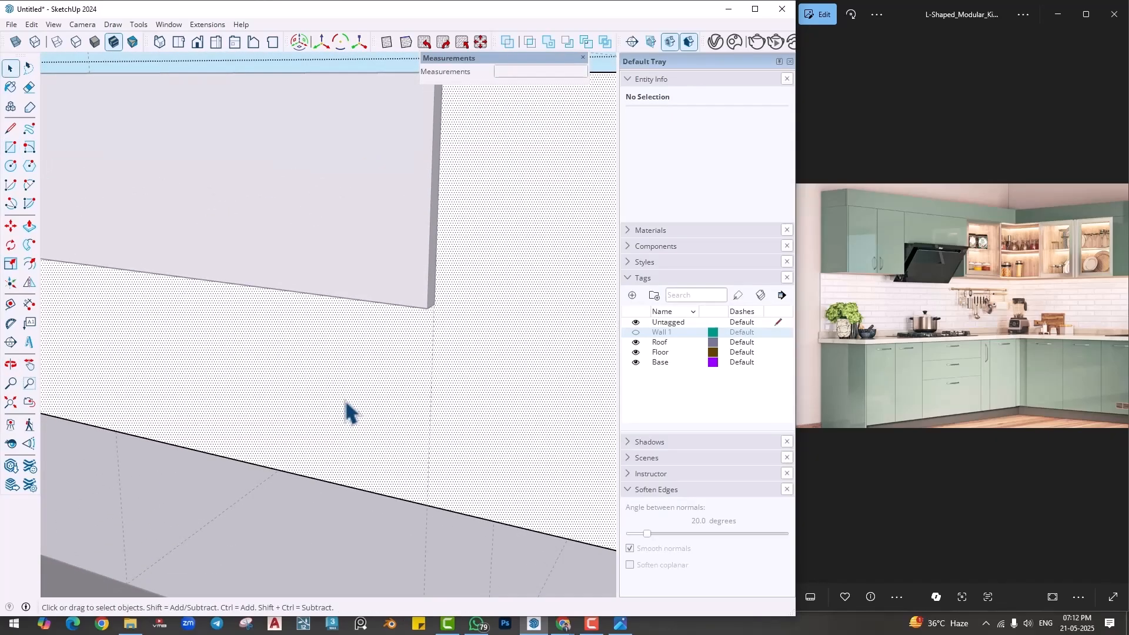
scroll(353, 413, "down", 3)
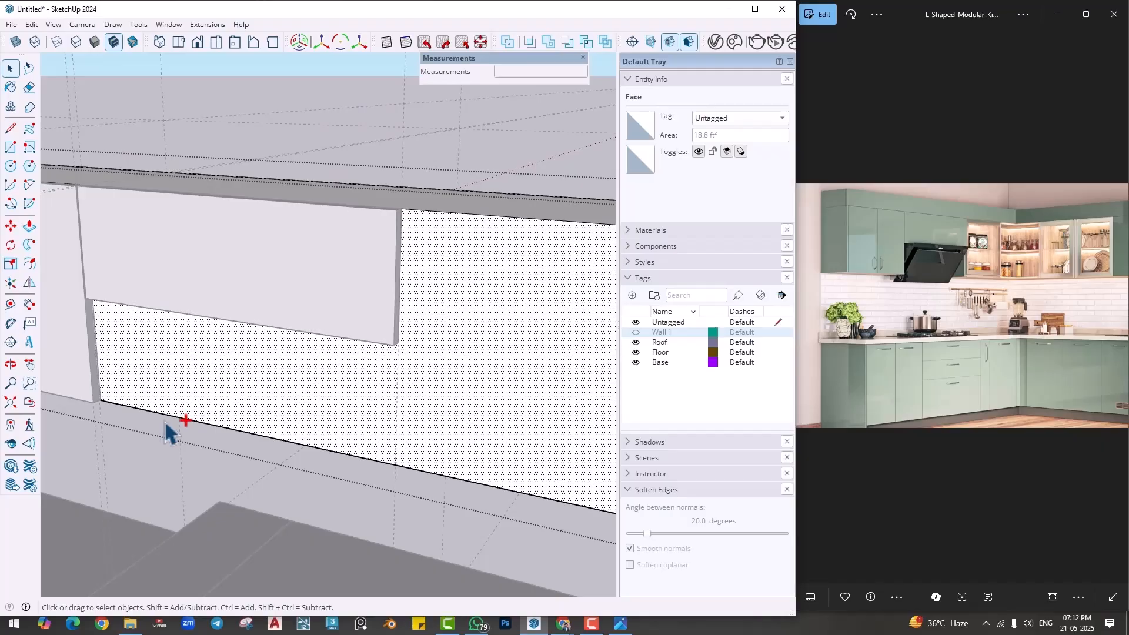
- Draw a rectangle about 3' by 1' on the box face below the hood panel and push it through 1' 2" to open the hood recess
key("r")
scroll(108, 393, "up", 2)
left_click(106, 394)
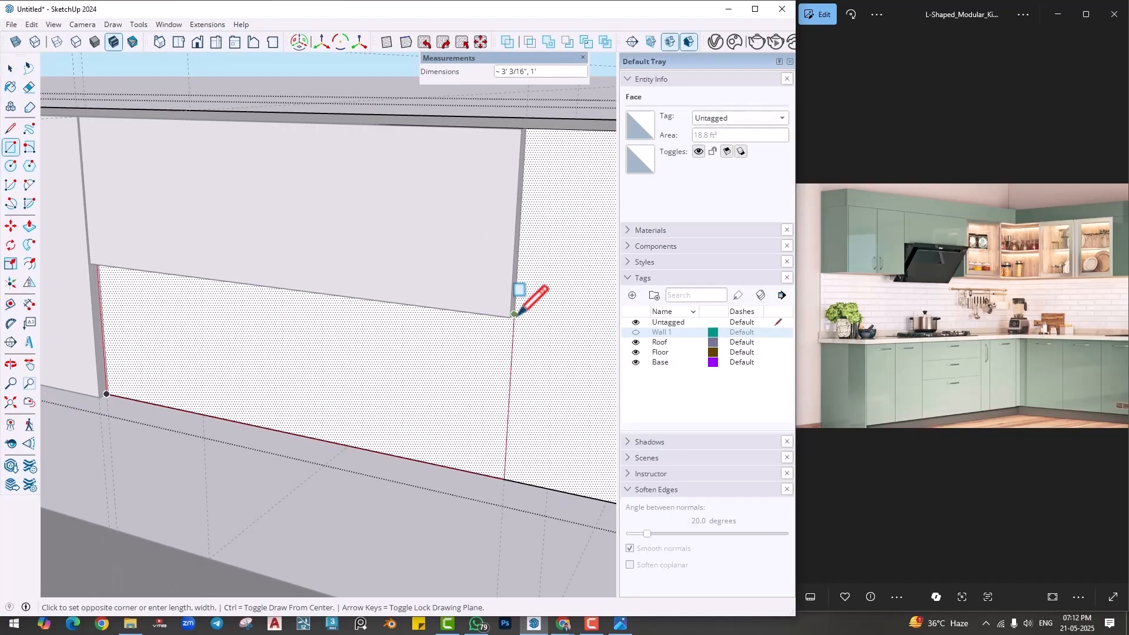
left_click(514, 314)
key("p")
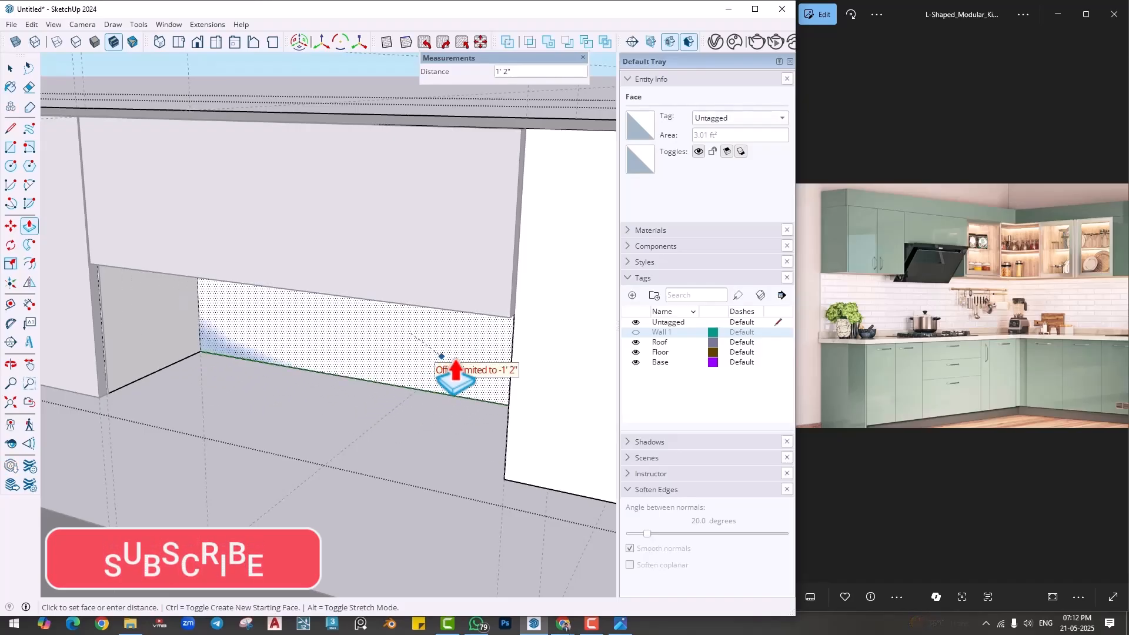
left_click(461, 379)
key("space")
middle_click_drag(436, 429, 472, 413)
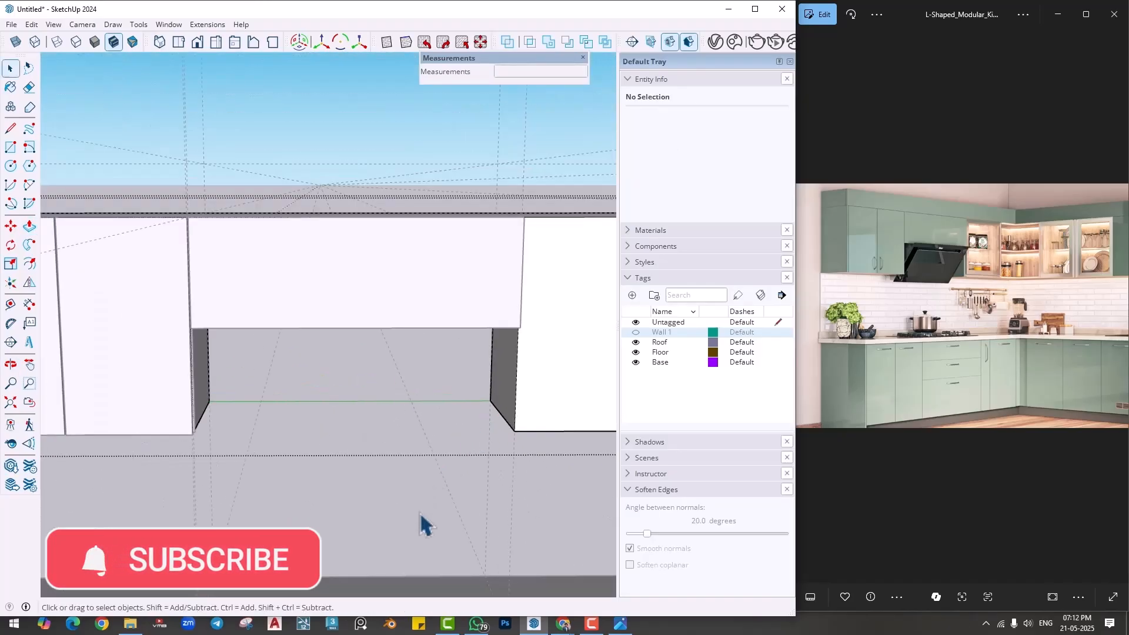
left_click(421, 515)
- Within the wall cabinet box group, copy the front face's far vertical edge 14" along the face, towards the hood section
scroll(316, 515, "down", 3)
middle_click_drag(316, 516, 471, 500)
middle_click_drag(395, 476, 318, 465, "shift")
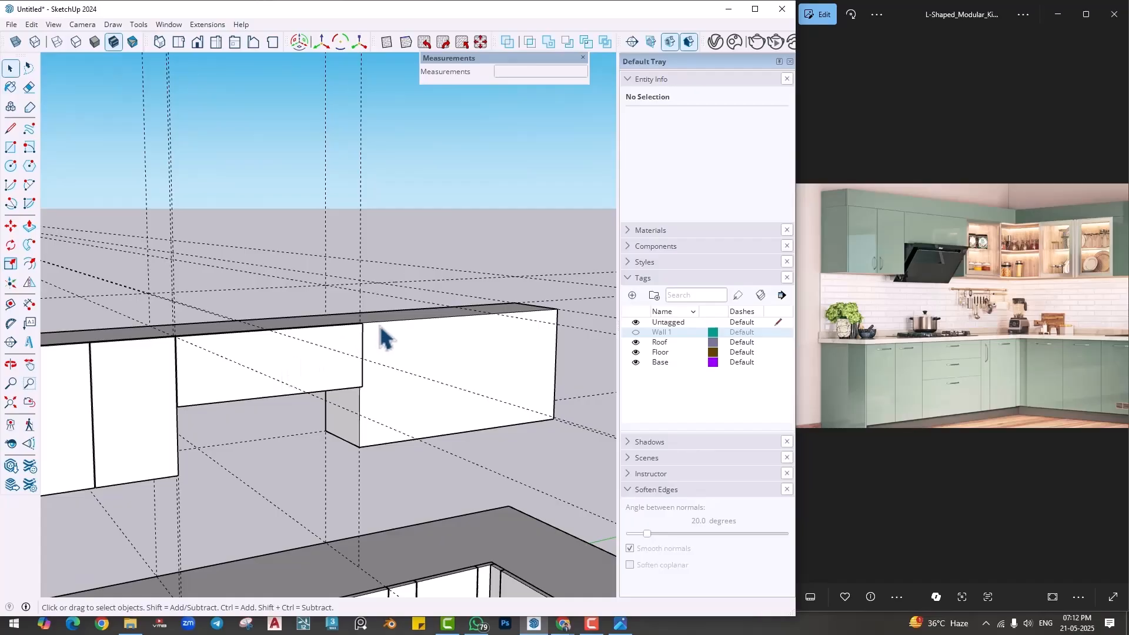
middle_click_drag(382, 337, 285, 421)
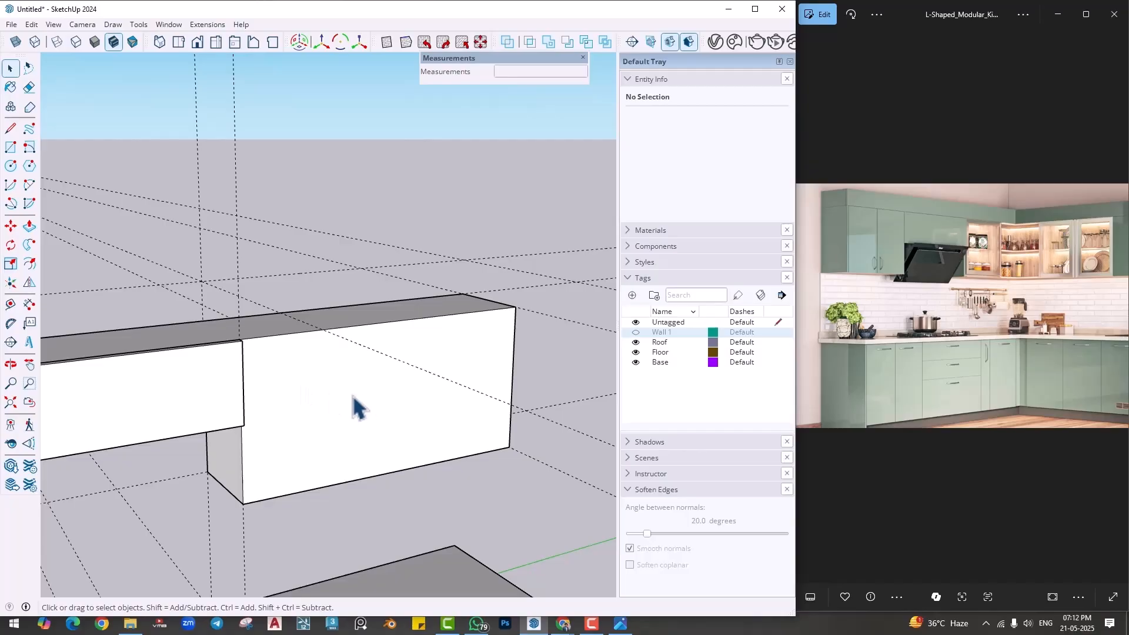
middle_click_drag(366, 404, 369, 376)
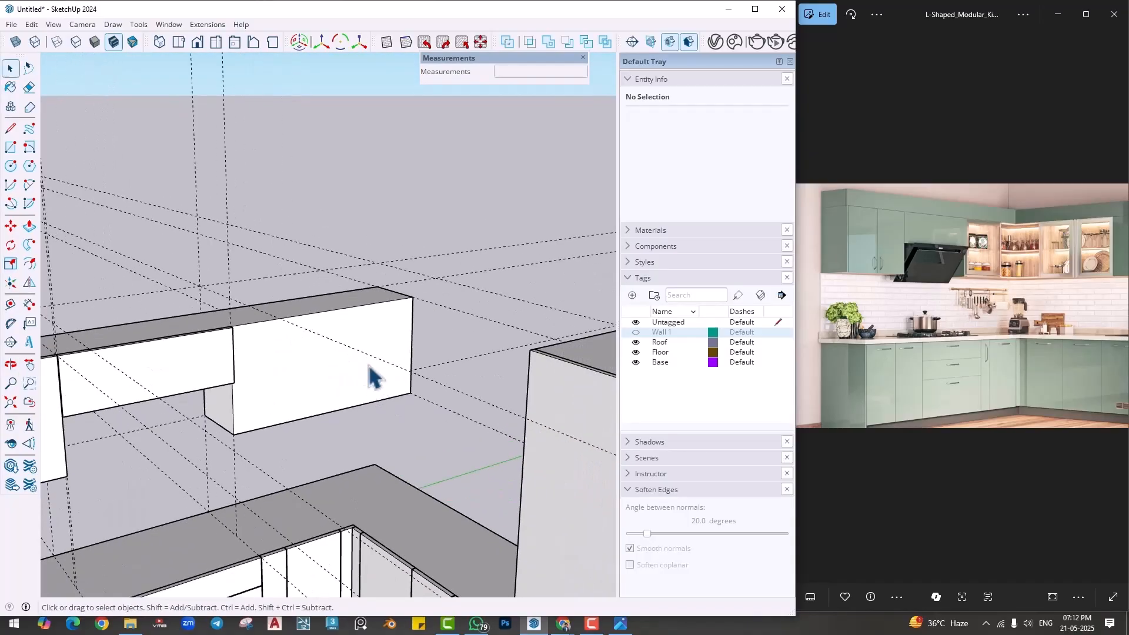
scroll(390, 381, "up", 3)
left_click(413, 391)
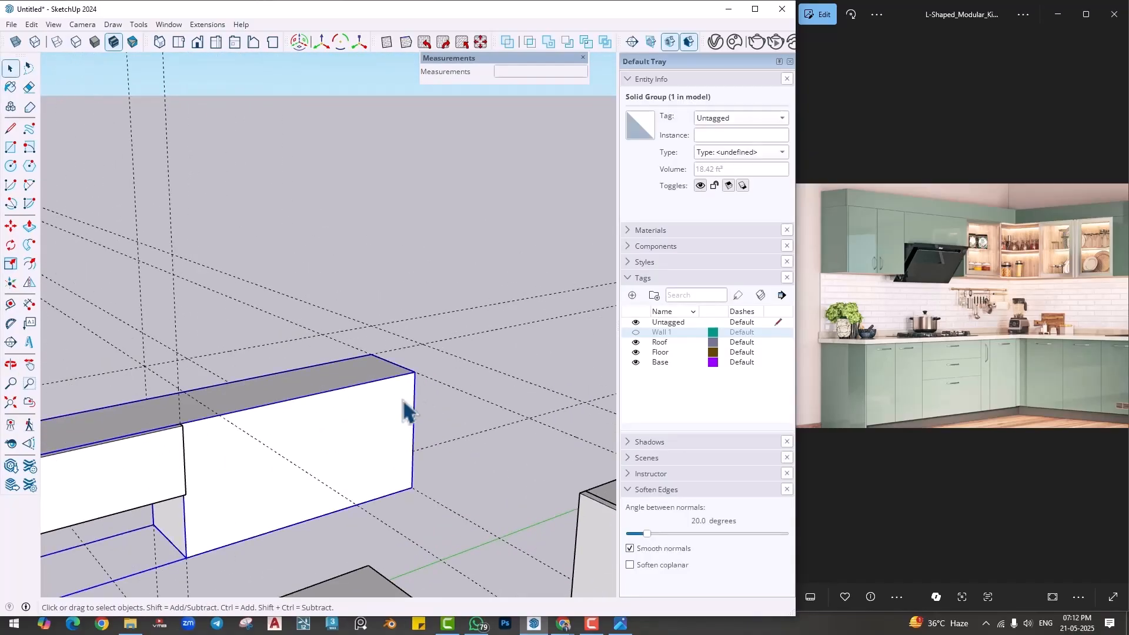
double_click(406, 411)
middle_click_drag(323, 423, 439, 397)
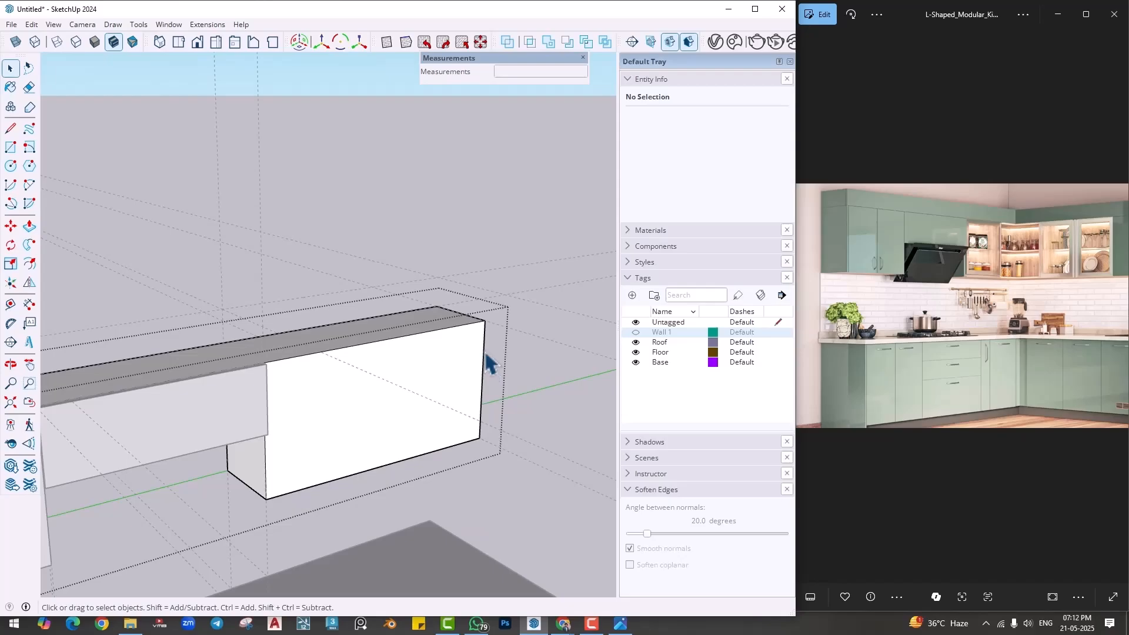
key("m")
scroll(484, 350, "up", 2)
key("ctrl")
left_click(485, 314)
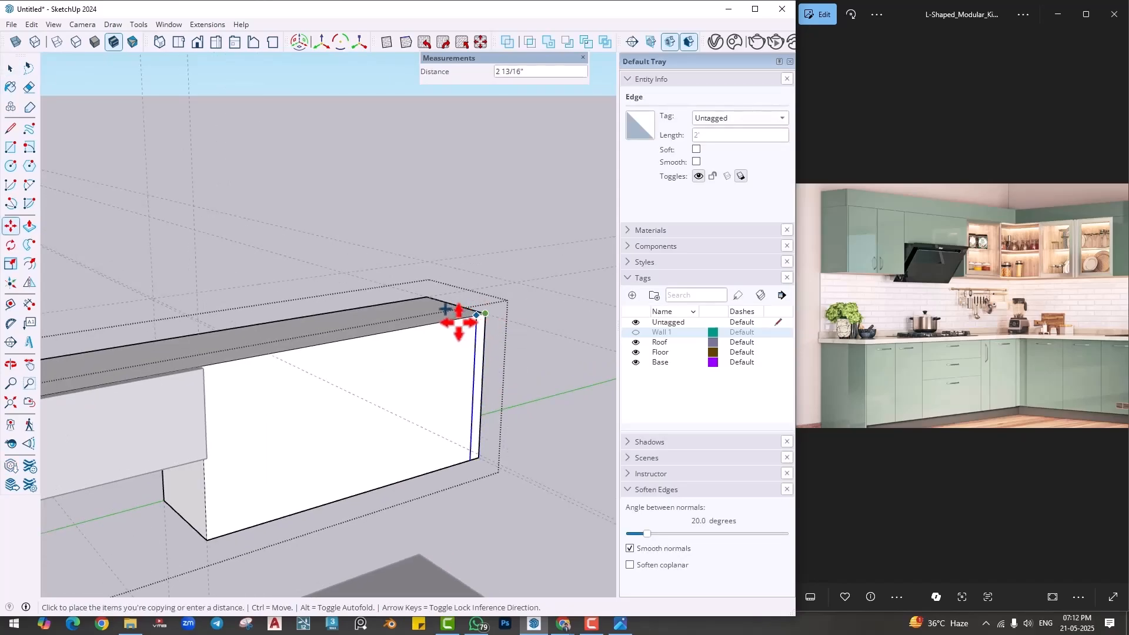
type("14")
key("Return")
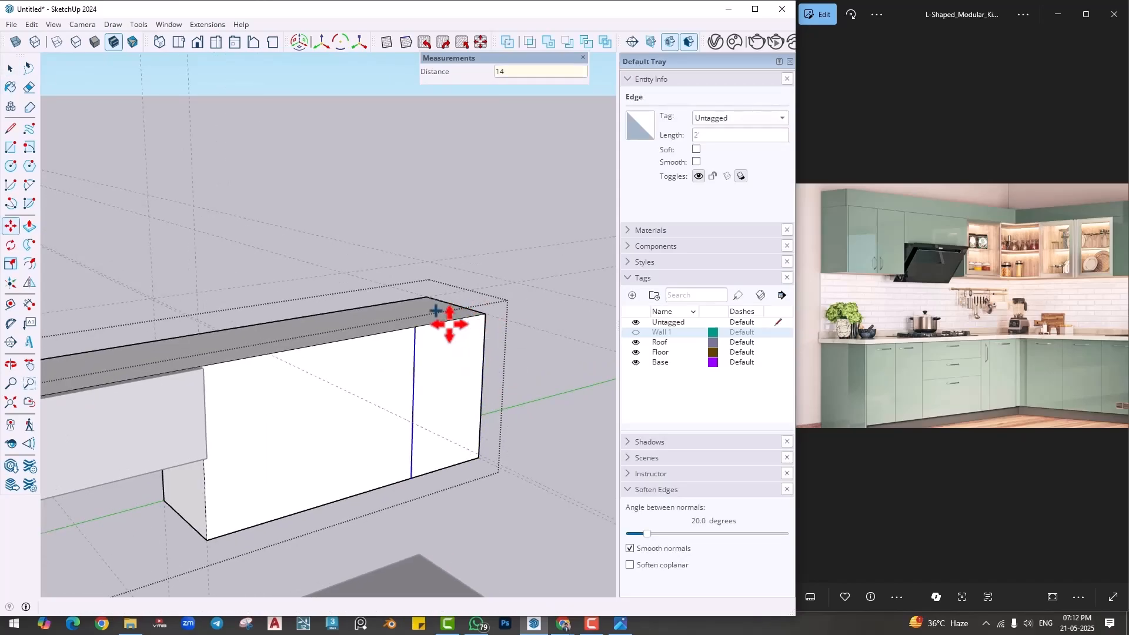
- Pull the 14" wide end strip of the wall cabinet out about 5' to the tall unit, forming the second leg of the L
key("p")
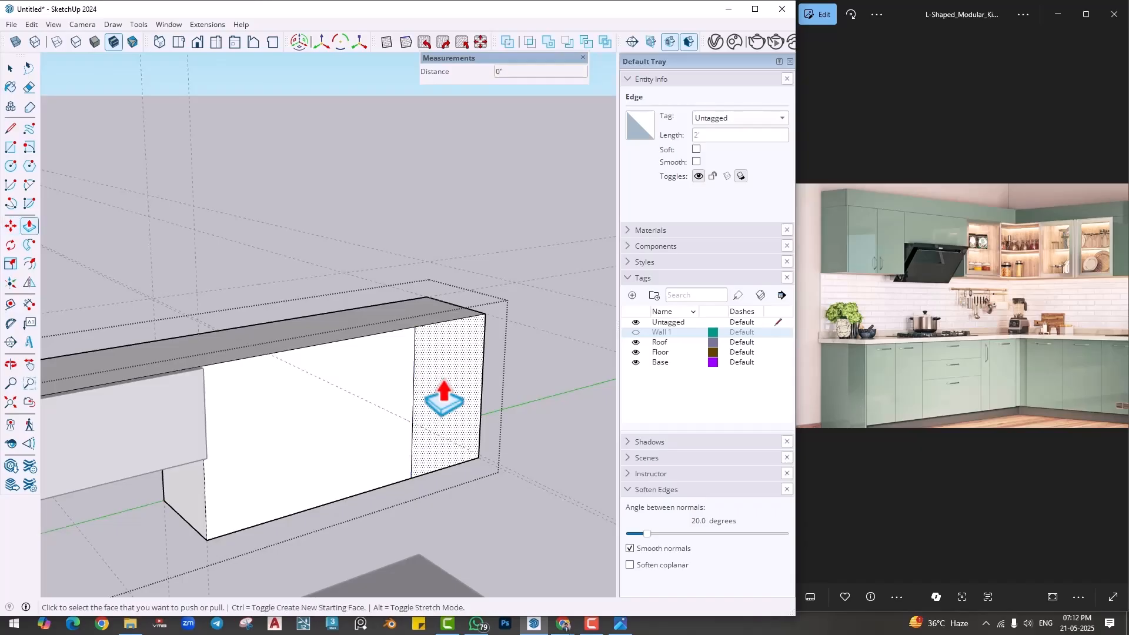
left_click(445, 400)
scroll(470, 448, "down", 5)
middle_click_drag(566, 492, 606, 510)
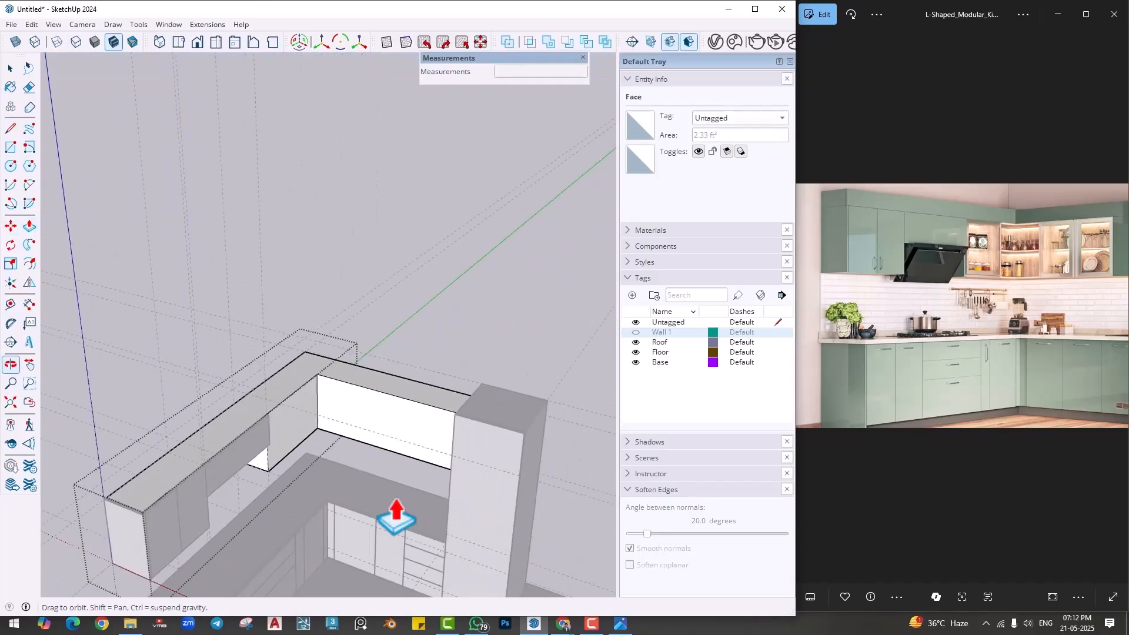
middle_click_drag(396, 514, 506, 520)
middle_click_drag(523, 513, 601, 520)
scroll(376, 388, "up", 2)
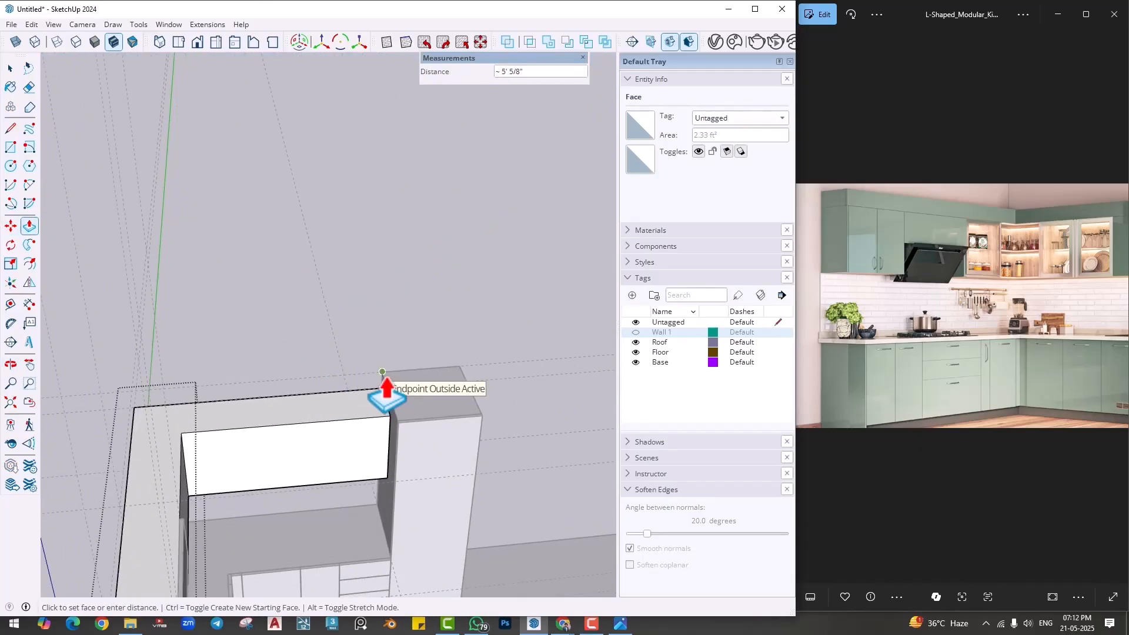
left_click(386, 388)
key("space")
middle_click_drag(386, 393, 272, 462)
scroll(337, 453, "up", 3)
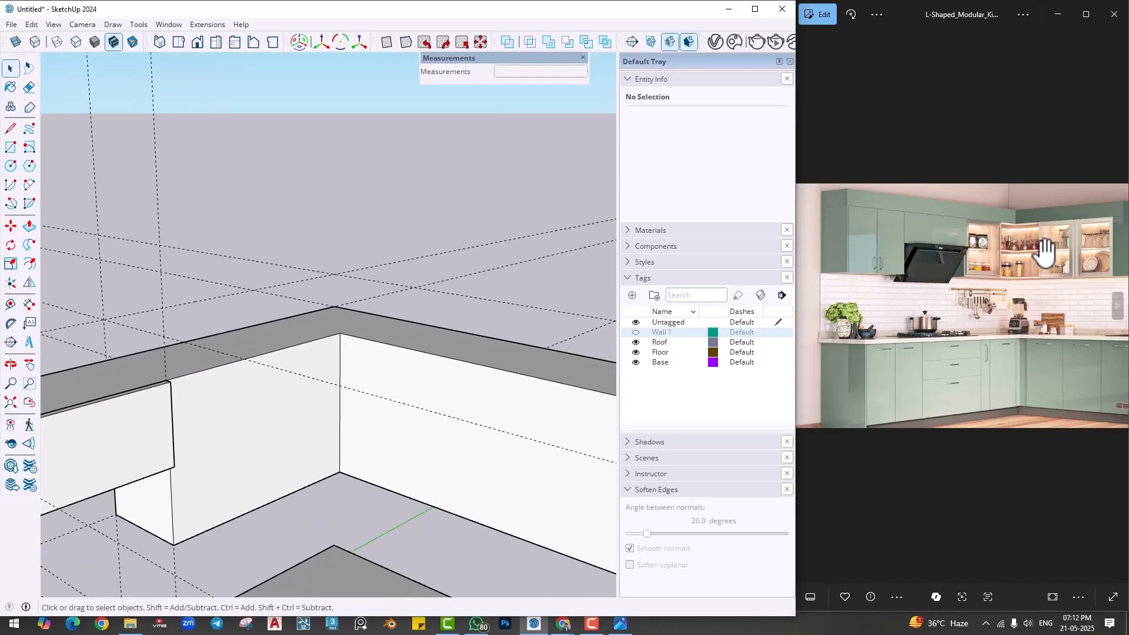
- Measure the wall cabinet face's lower edge between the hood recess and the inner corner
scroll(382, 397, "up", 2)
middle_click_drag(336, 421, 261, 366)
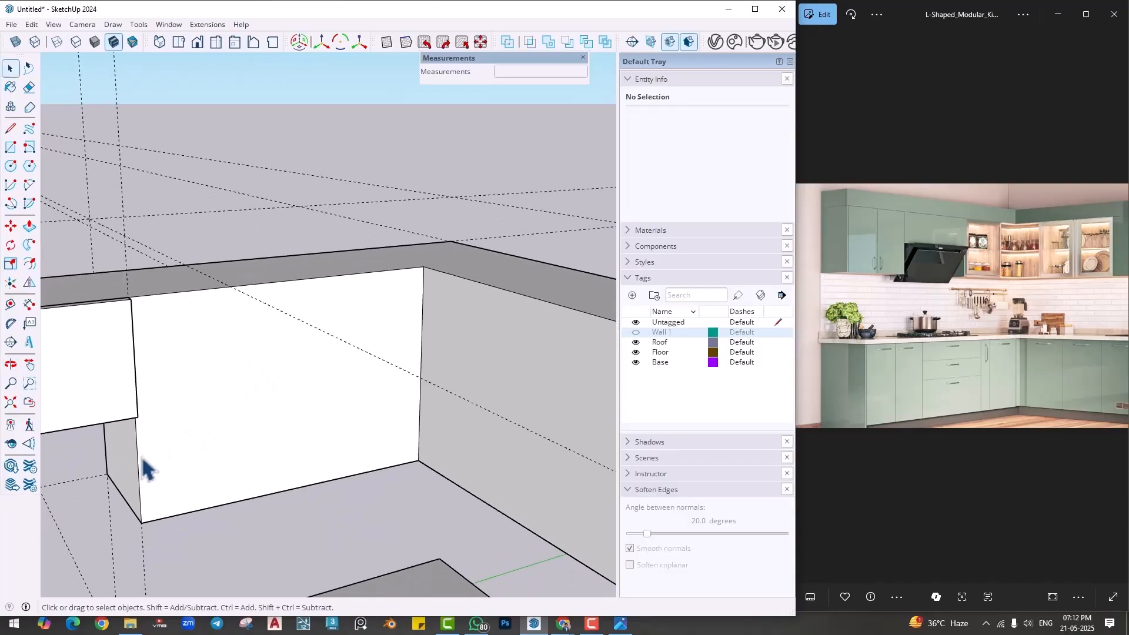
left_click(30, 310)
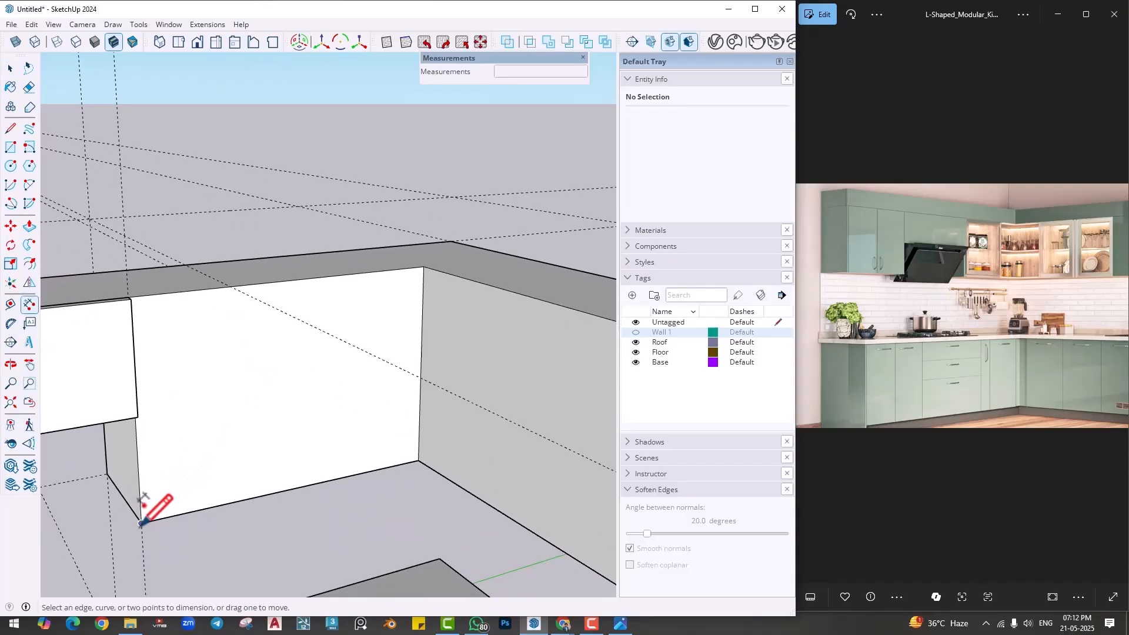
left_click(141, 523)
left_click(418, 461)
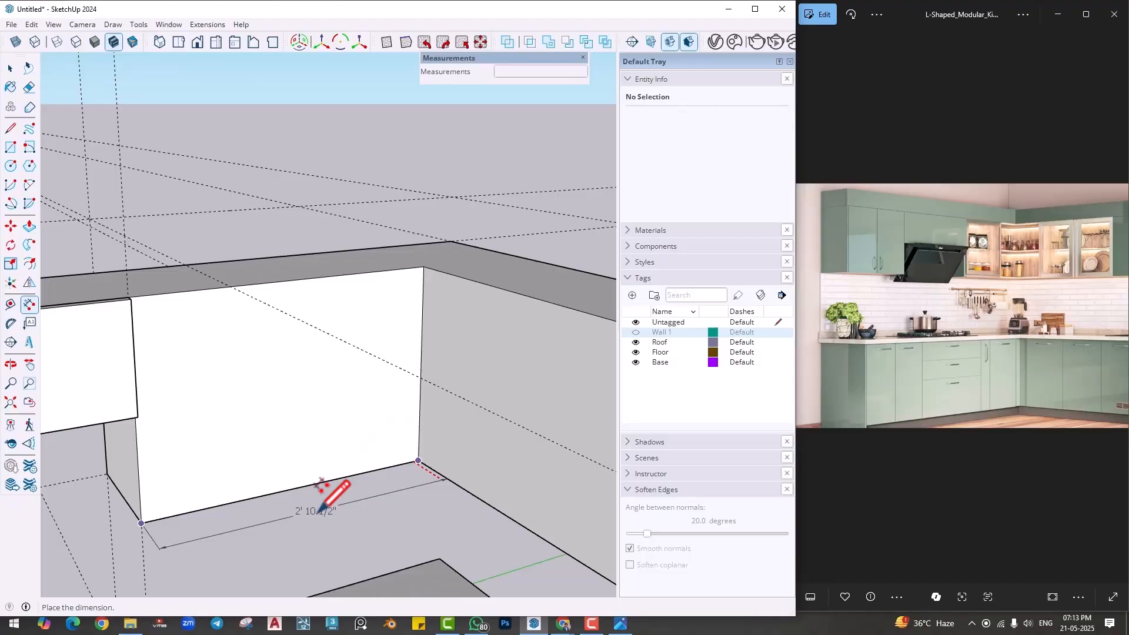
key("Escape")
- Place vertical guides 14" from the inner corner on both wall cabinet faces
left_click(10, 304)
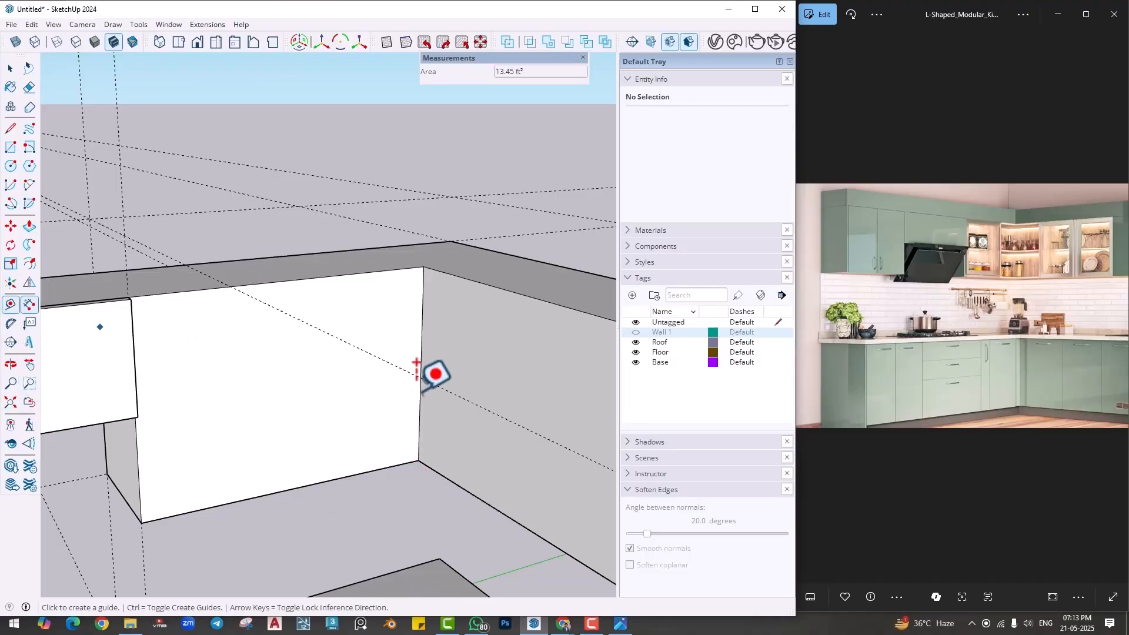
left_click(422, 377)
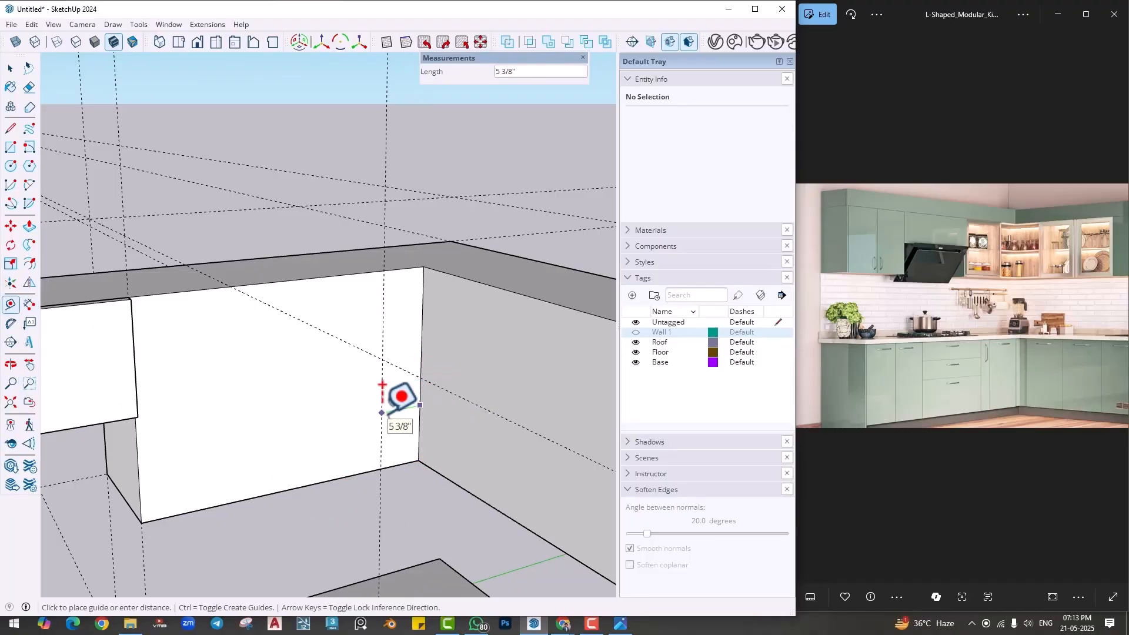
type("14")
key("Return")
middle_click_drag(396, 430, 427, 434)
left_click(399, 398)
type("1")
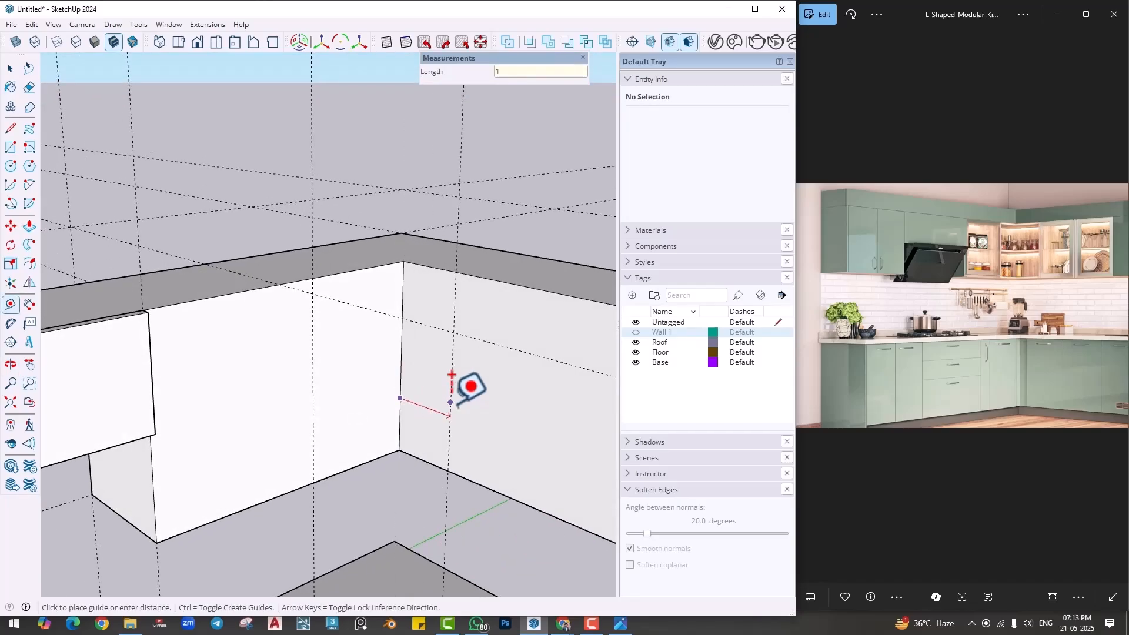
type("4")
key("Return")
middle_click_drag(451, 407, 412, 413, "shift")
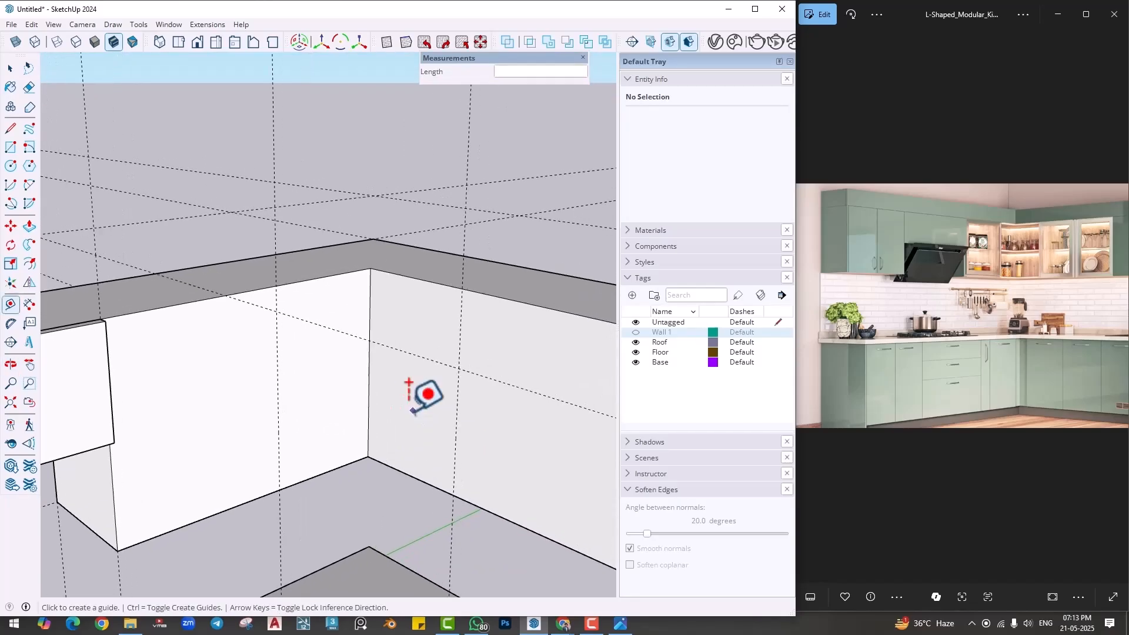
- Inside the wall cabinet group, draw a full-height vertical line along each guide, splitting off a corner panel on both faces
key("space")
double_click(305, 398)
key("l")
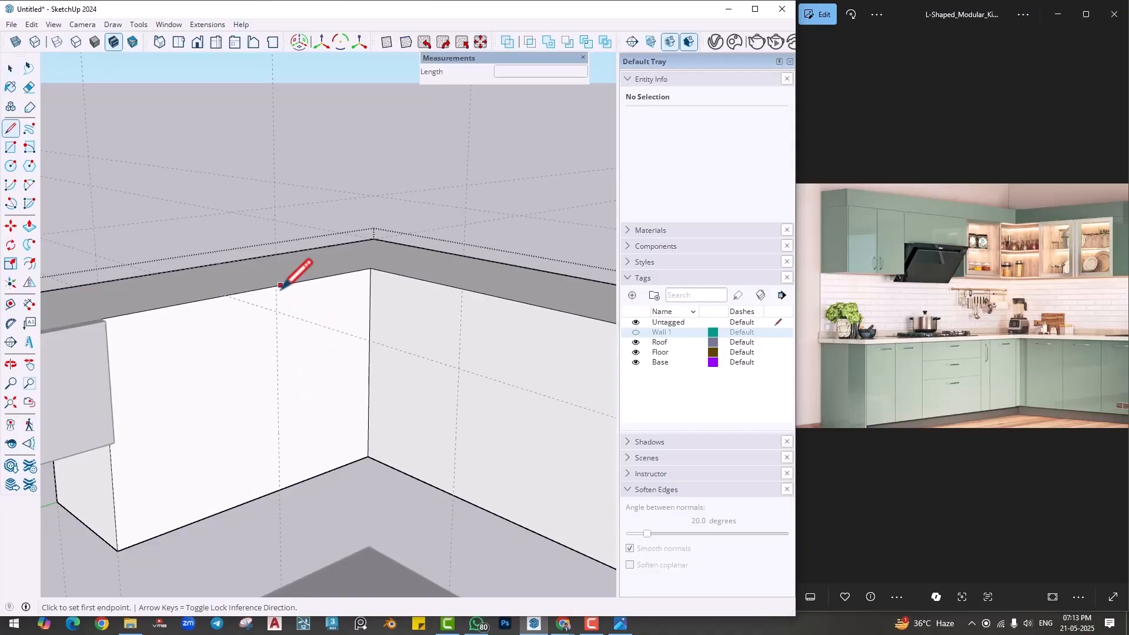
left_click(275, 286)
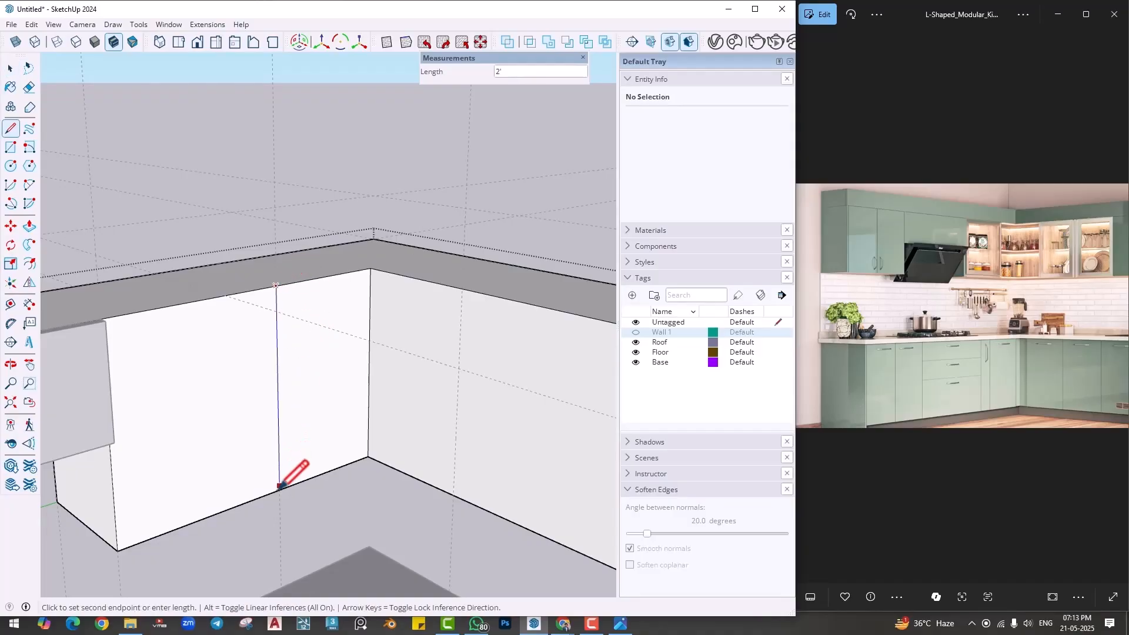
left_click(280, 486)
left_click(463, 288)
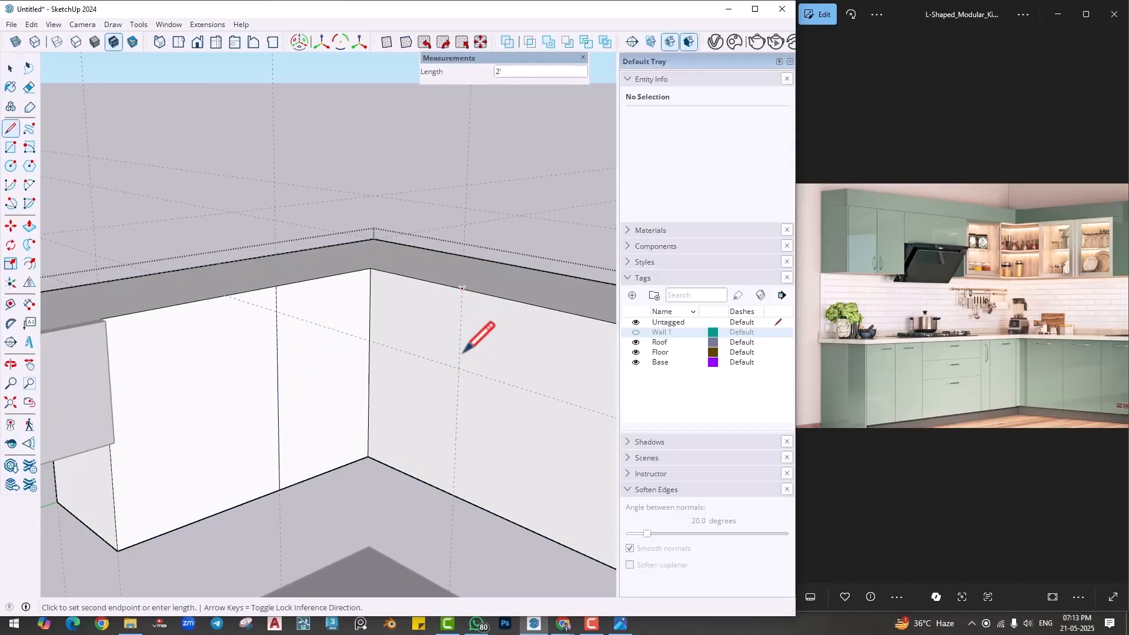
left_click(453, 496)
- Offset the outlines of both corner panels inward by 1"
scroll(435, 430, "up", 3)
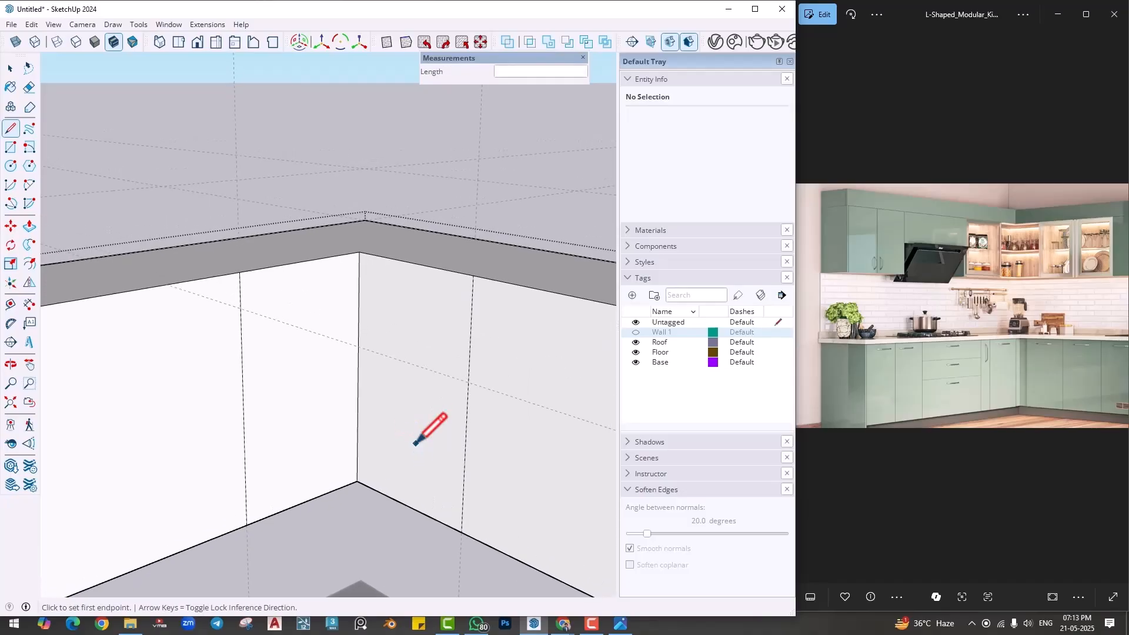
left_click(29, 265)
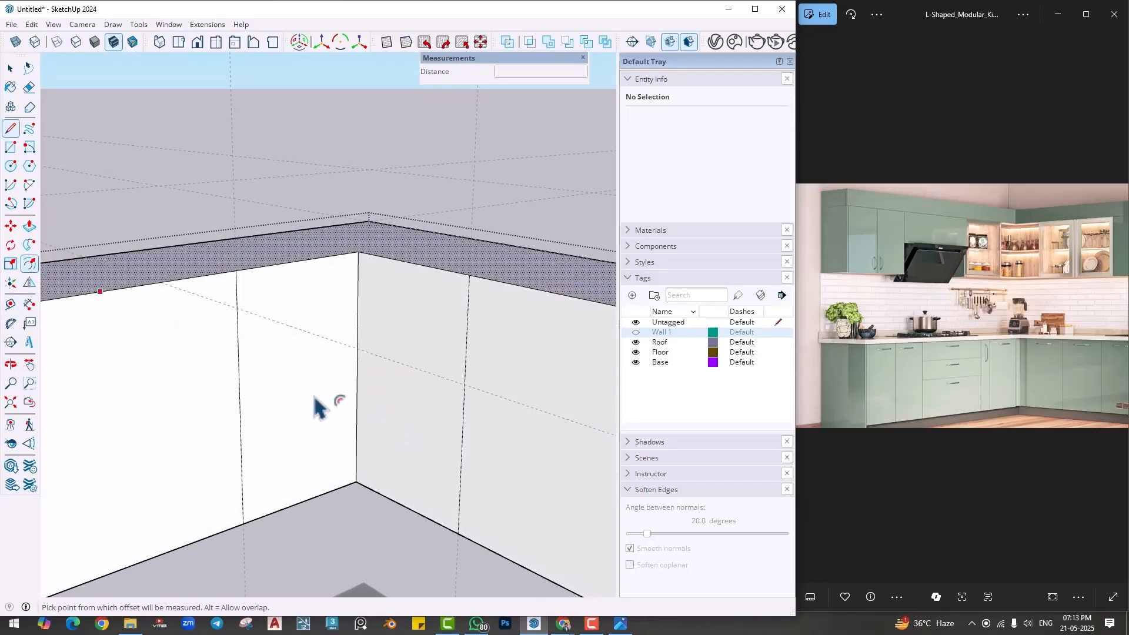
left_click(239, 385)
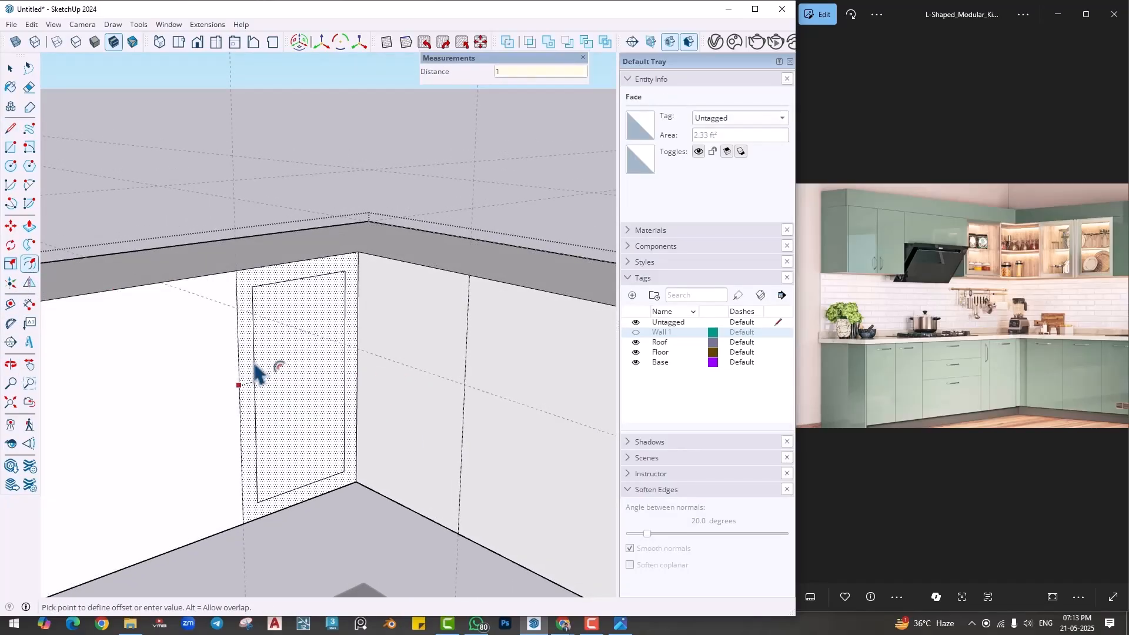
key("Return")
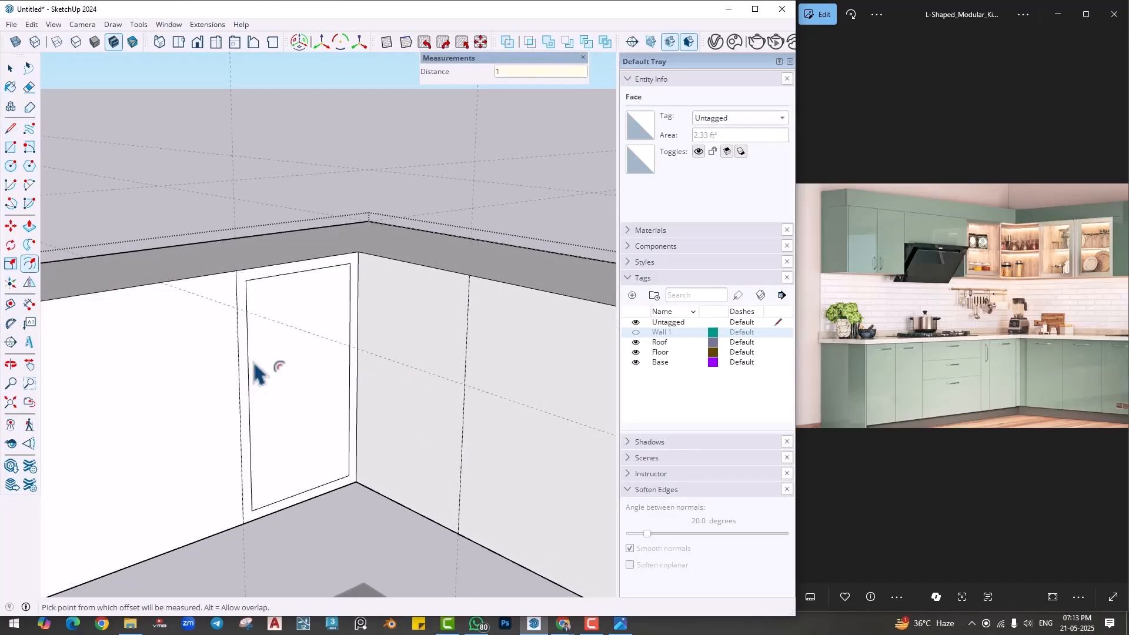
double_click(411, 423)
- Move the corner-side vertical edge of each inset outline onto the inner corner edge so the two frames meet
key("space")
scroll(358, 342, "up", 2)
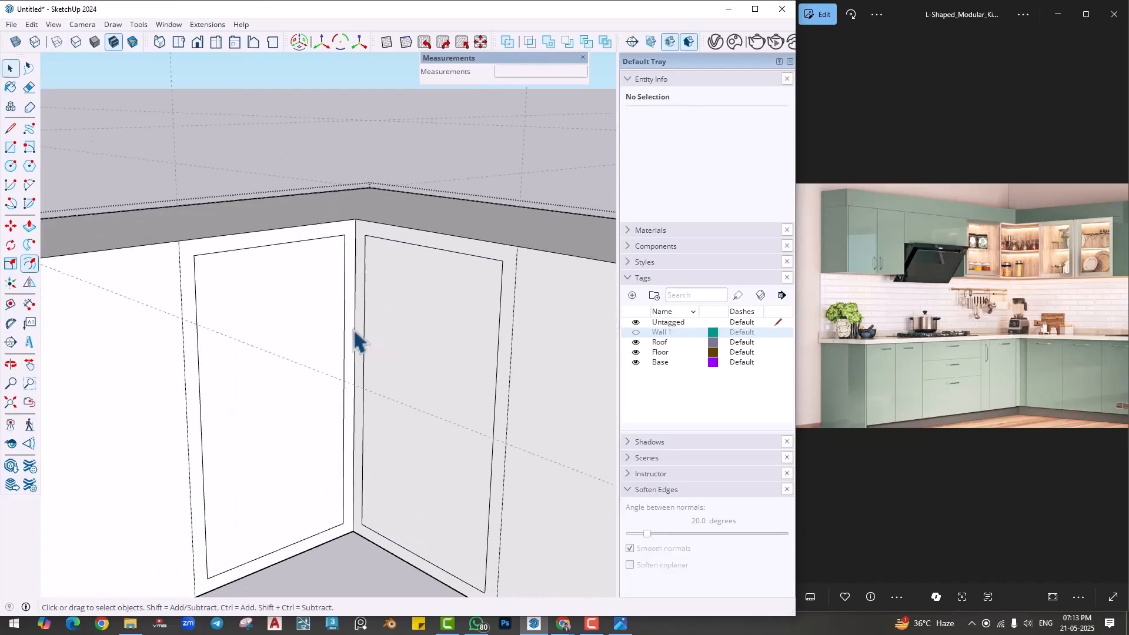
left_click(358, 331)
left_click(345, 329)
key("m")
left_click(346, 322)
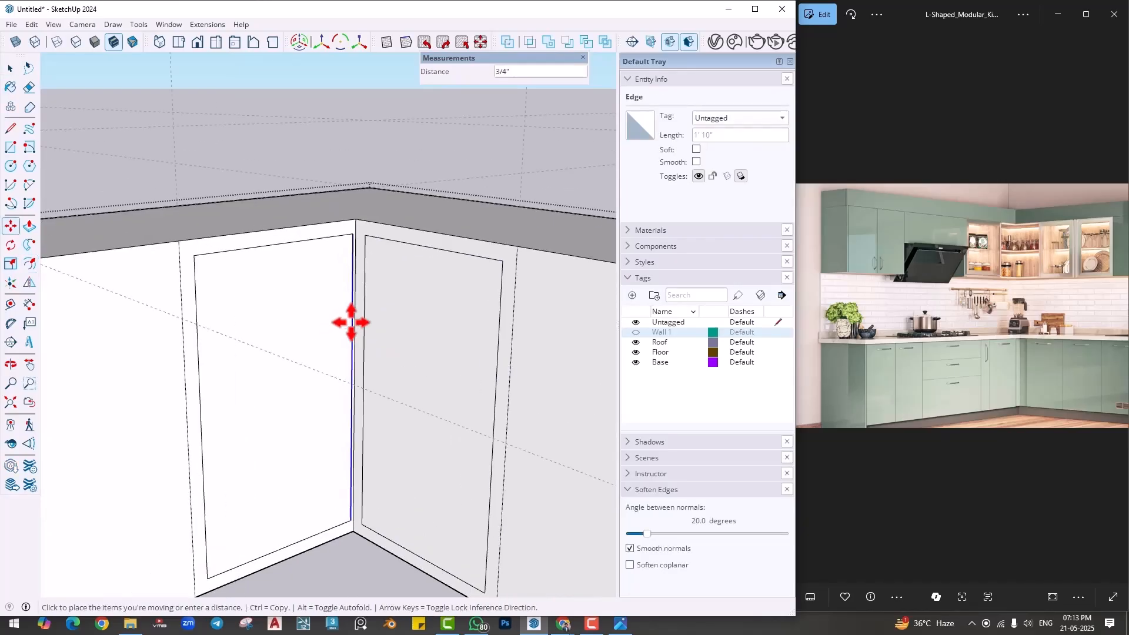
left_click(354, 324)
key("space")
left_click(364, 339)
key("m")
left_click(364, 334)
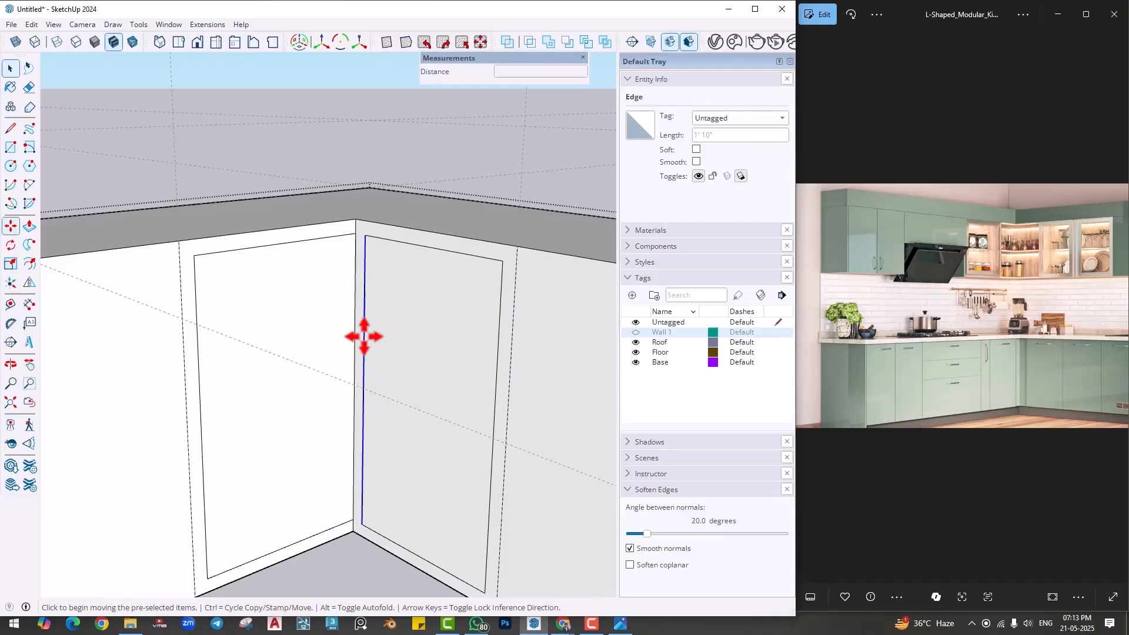
left_click(354, 333)
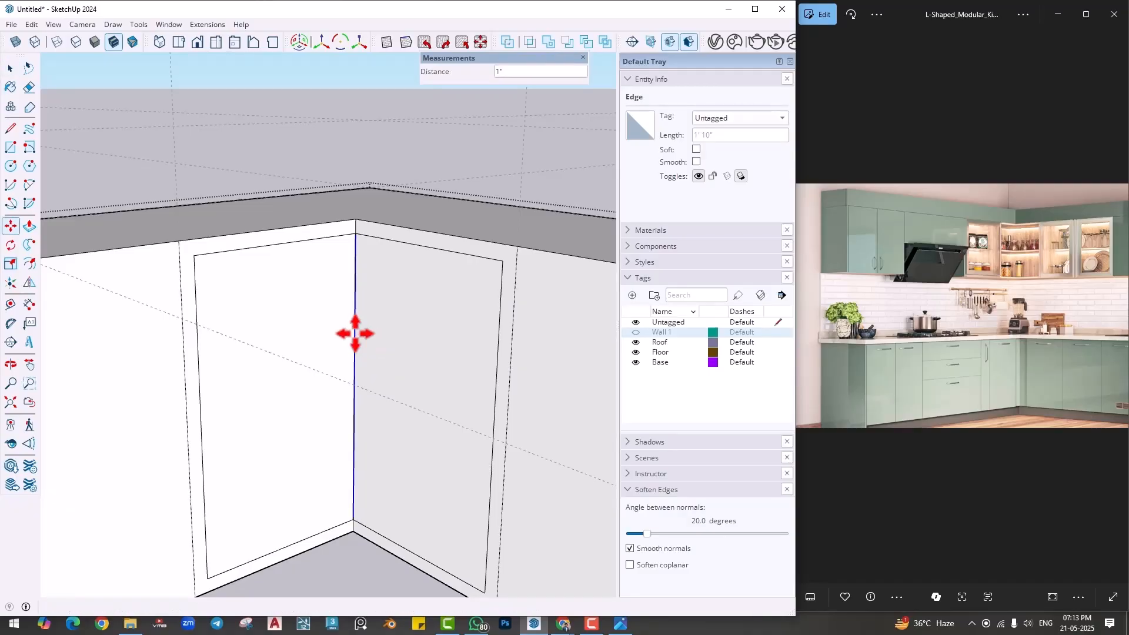
- Push the first corner panel in 1' 1" and push the adjoining one in too, hollowing the corner cabinet, and close the group
key("p")
left_click(313, 396)
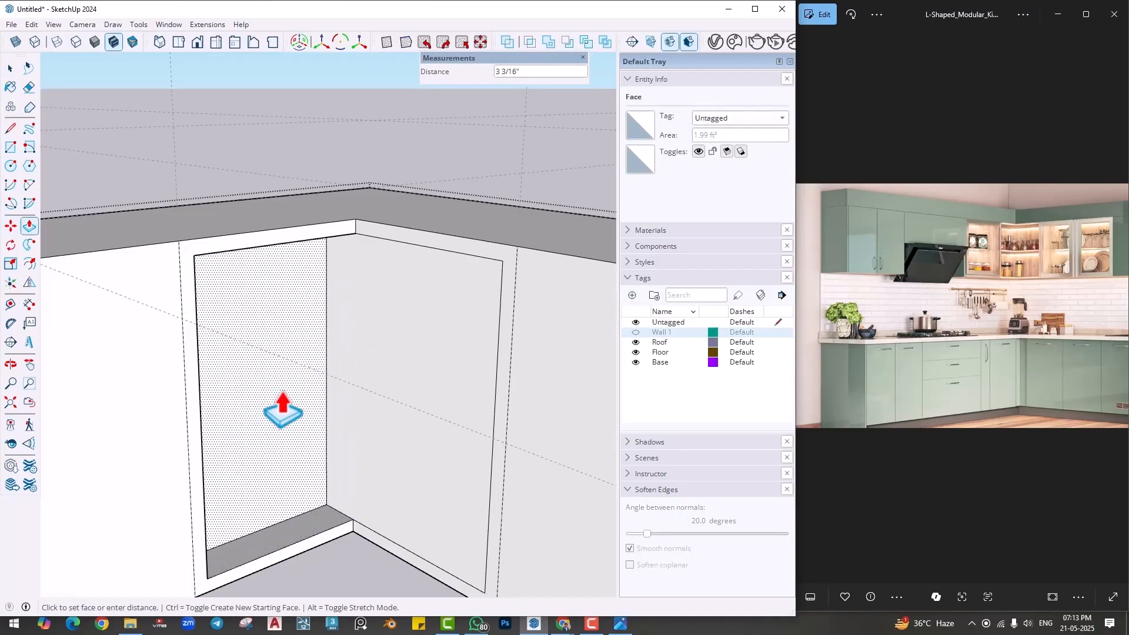
key("Return")
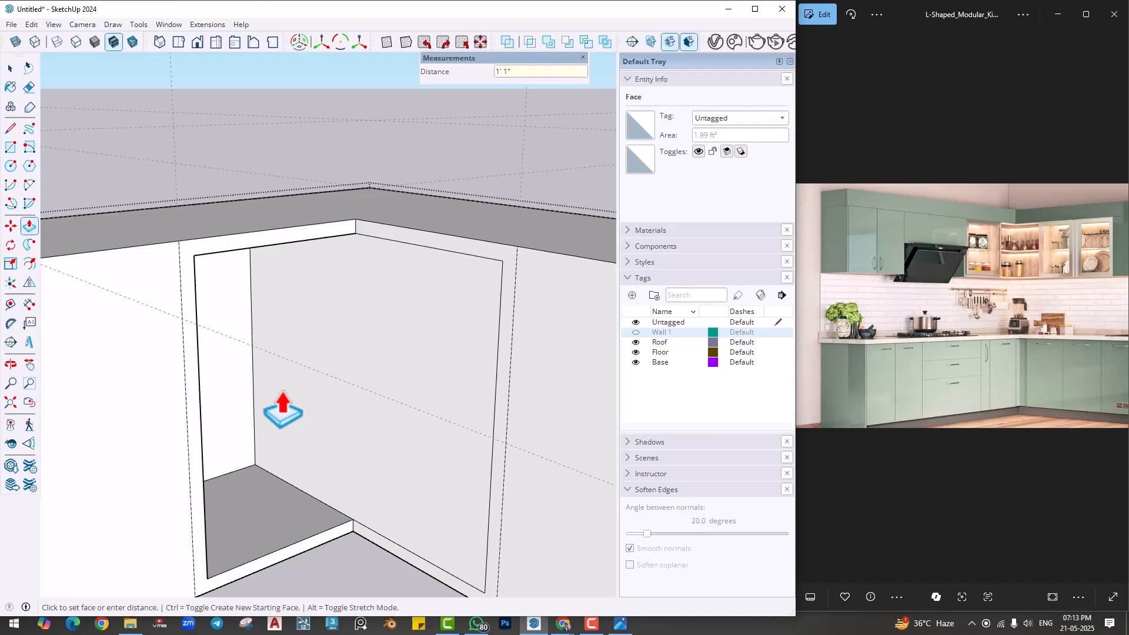
left_click(309, 424)
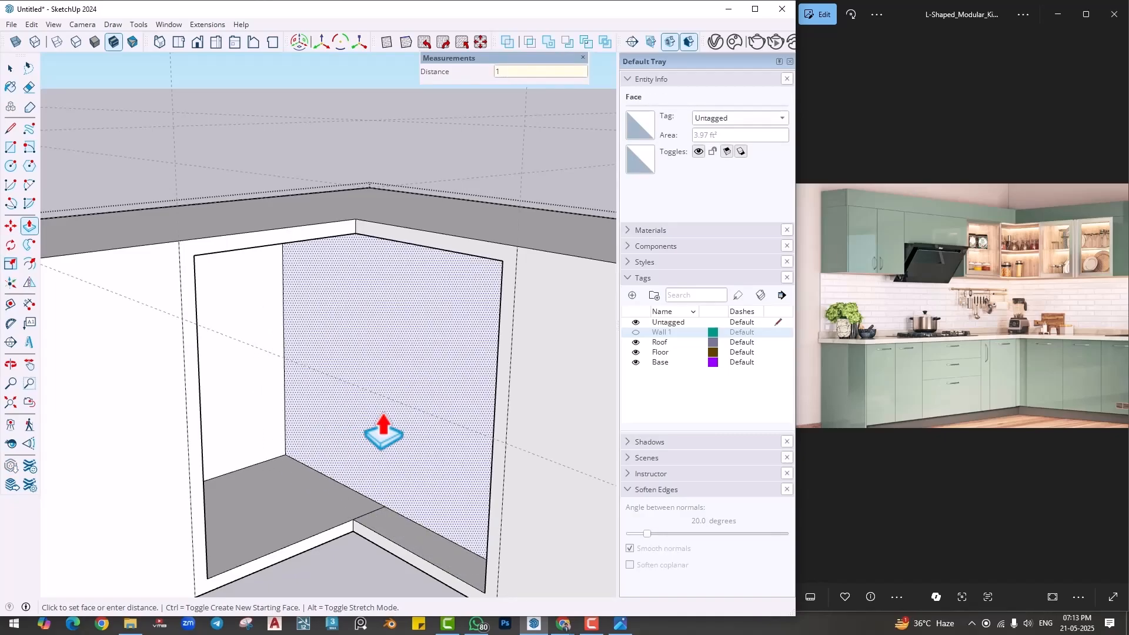
key("Return")
key("space")
scroll(384, 432, "down", 3)
left_click(481, 186)
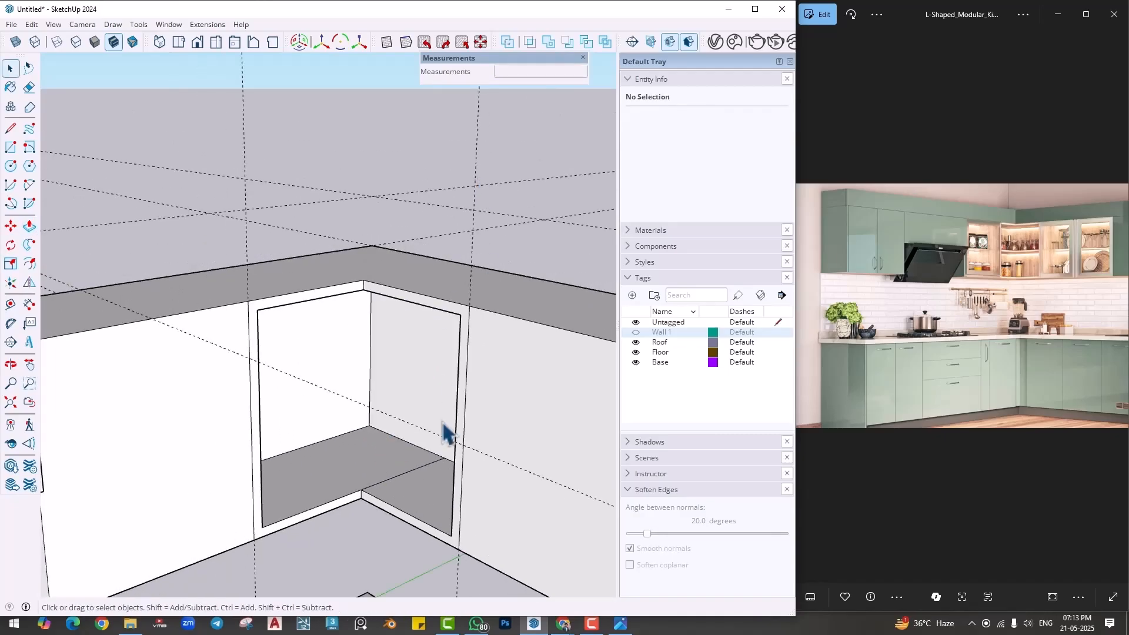
middle_click_drag(443, 422, 391, 444)
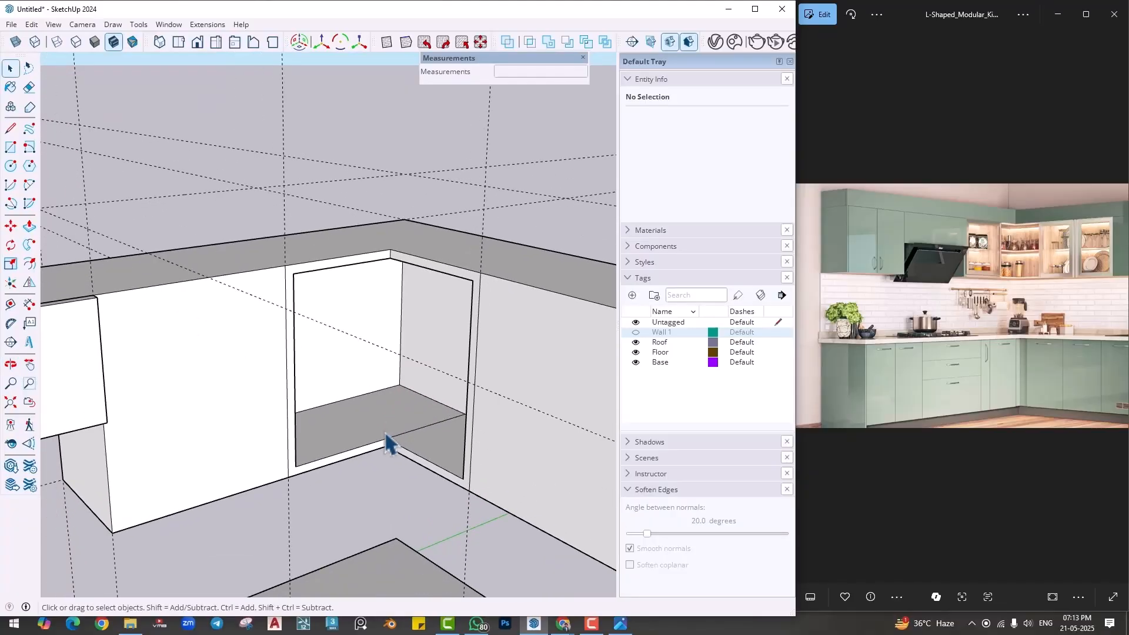
scroll(200, 423, "up", 1)
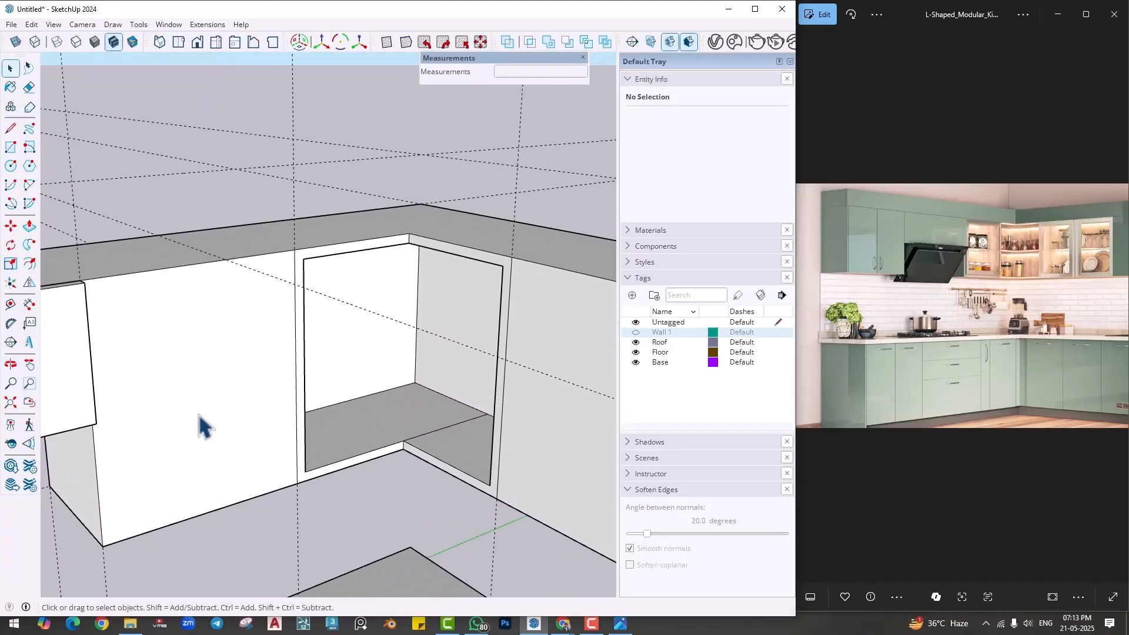
middle_click_drag(200, 423, 214, 380)
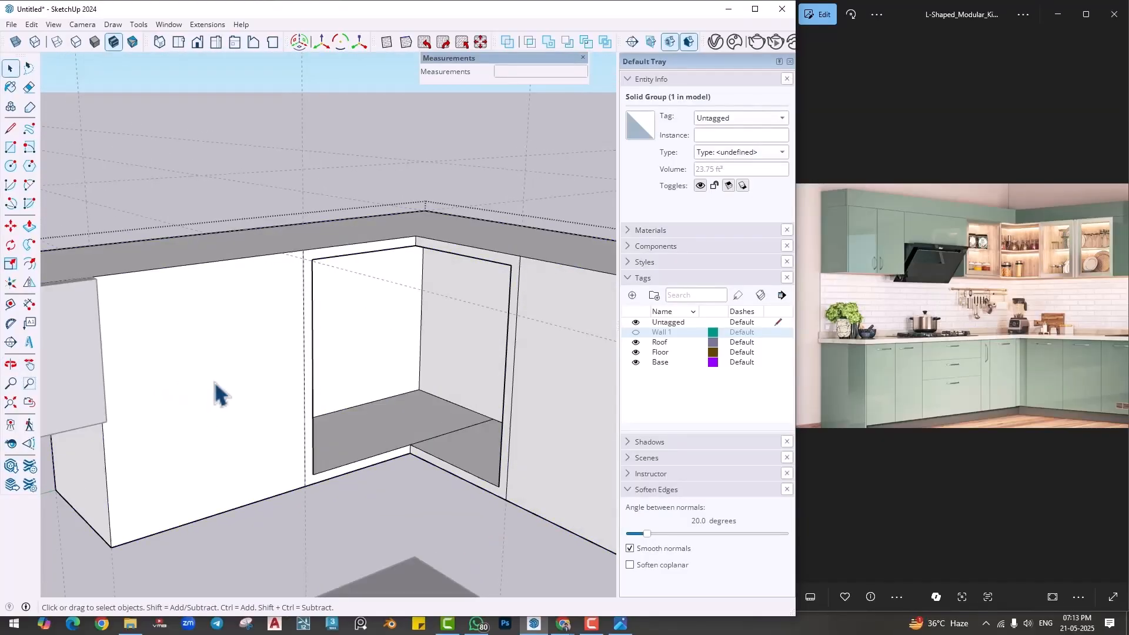
left_click(30, 264)
left_click(119, 314)
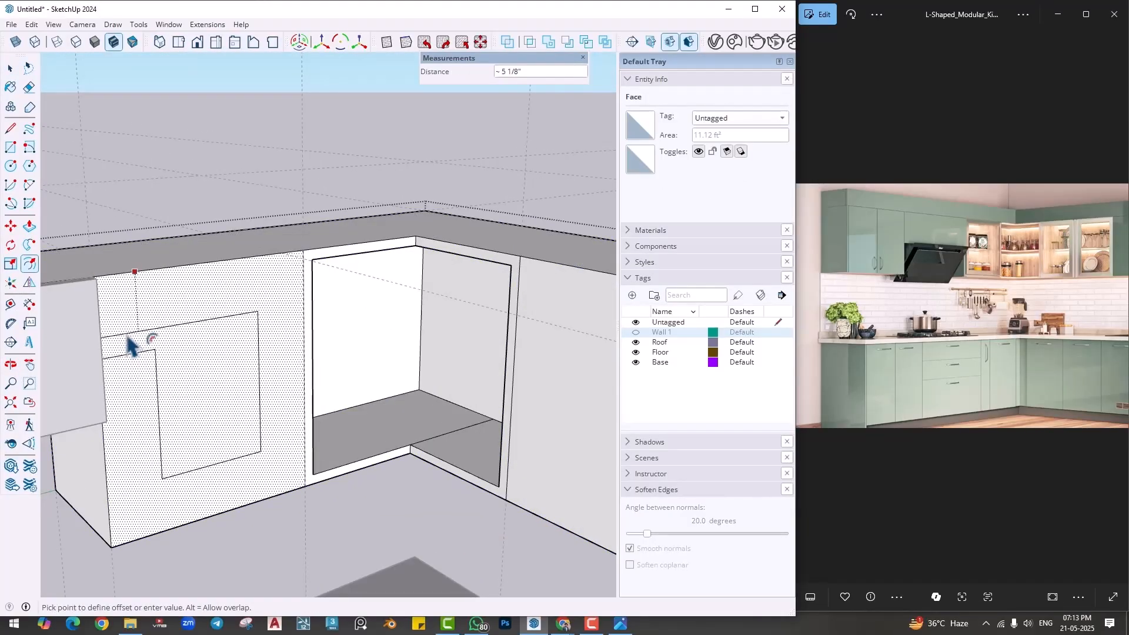
middle_click_drag(184, 383, 111, 412)
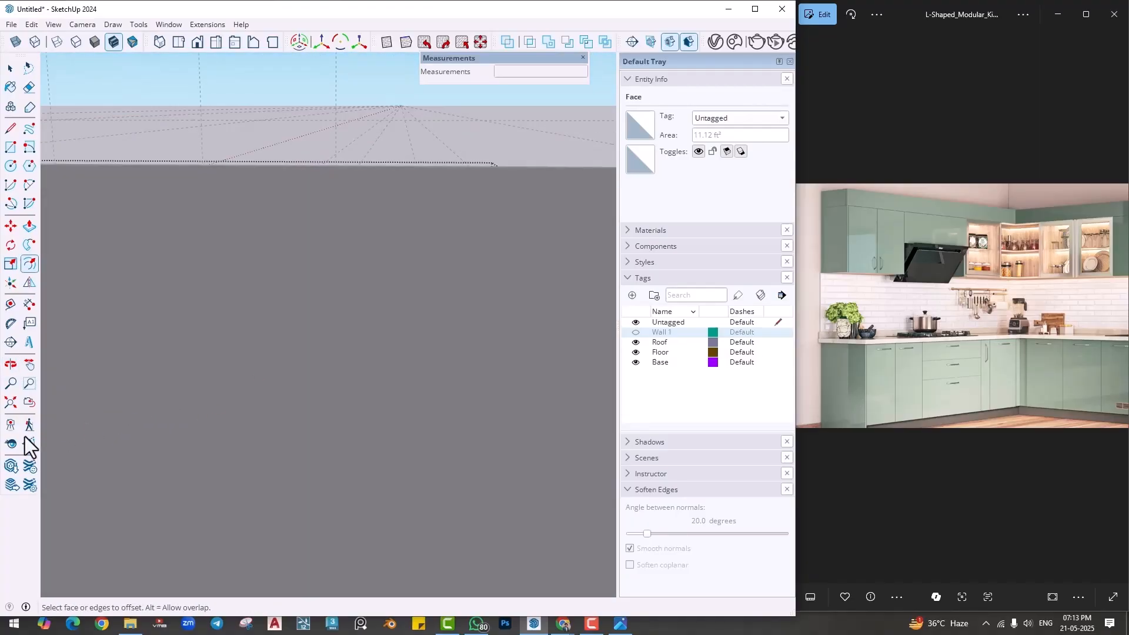
- Draw a 1' vertical line from the hood recess corner up to the face's upper edge, separating the hood panel from the cabinet face
left_click(16, 406)
middle_click_drag(294, 425, 259, 517, "shift")
scroll(469, 296, "up", 5)
scroll(396, 275, "up", 5)
middle_click_drag(390, 300, 334, 306)
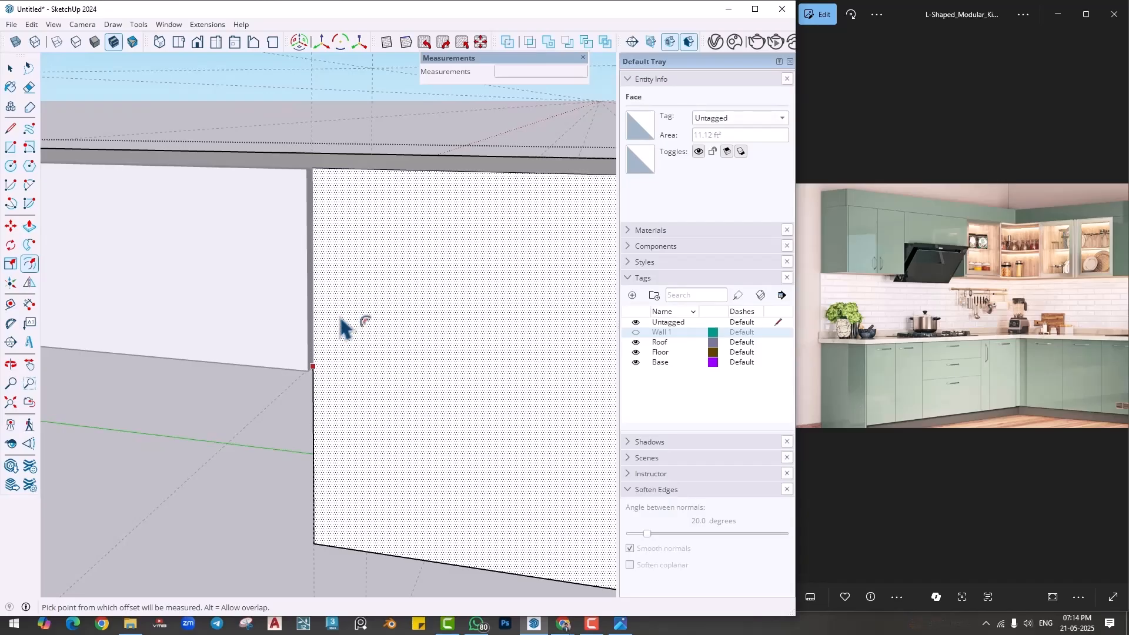
key("l")
left_click(313, 367)
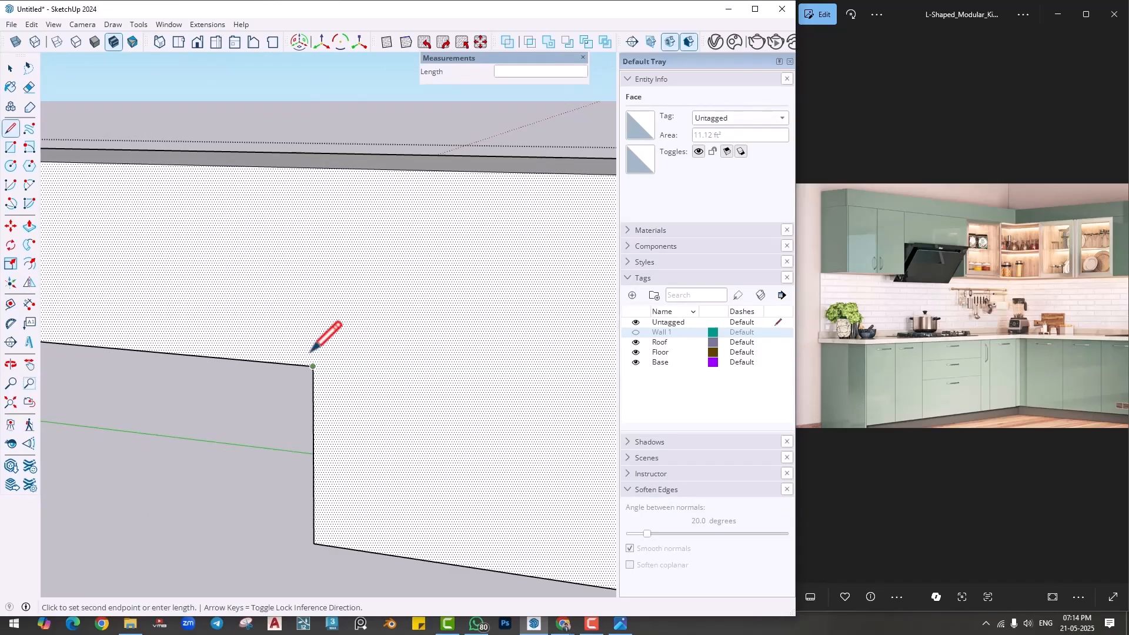
left_click(312, 168)
- Offset the outline of the cabinet face between the hood recess and the corner cabinet inward by 1"
scroll(527, 381, "down", 2)
middle_click_drag(353, 386, 349, 339)
key("space")
left_click(348, 337)
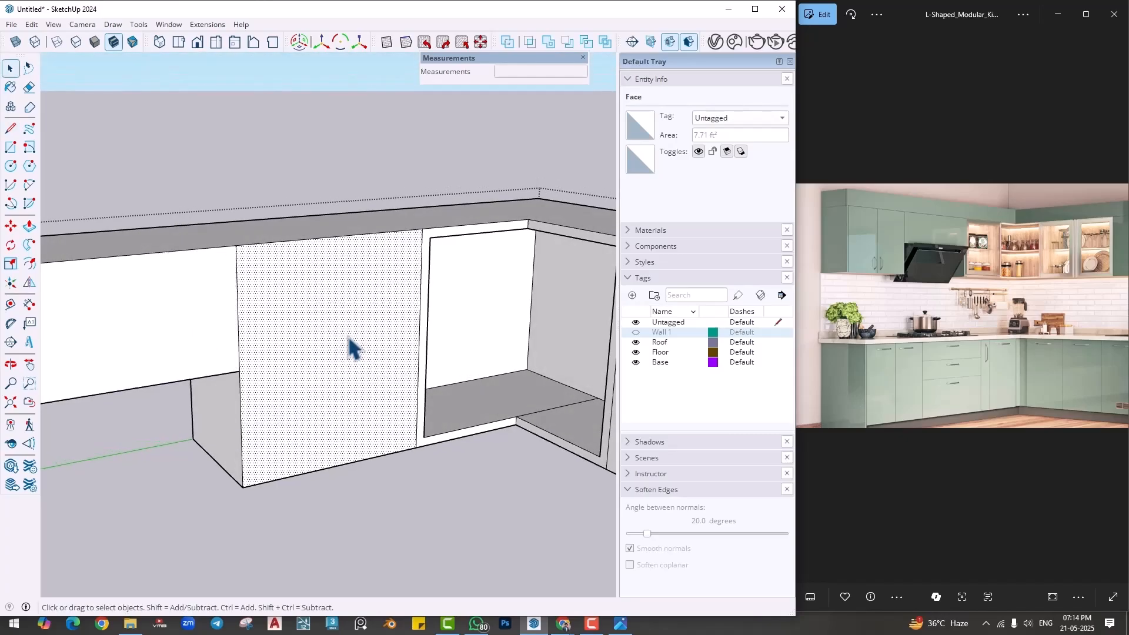
left_click(31, 260)
left_click(258, 306)
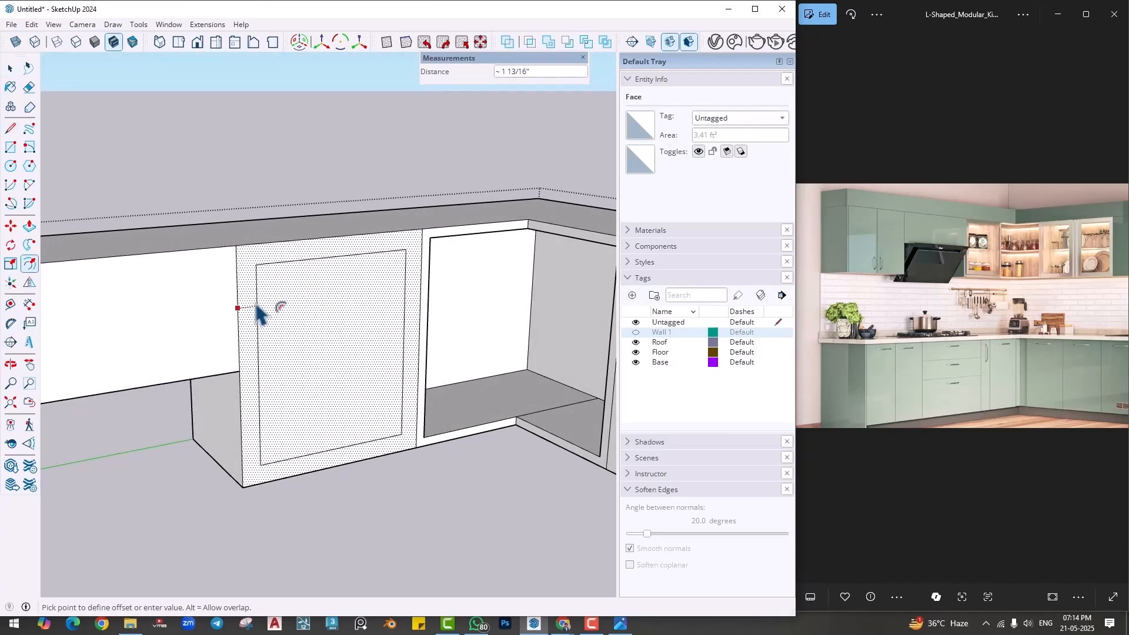
type("1")
key("Return")
- Move the inset outline's vertical edge nearest the corner cabinet 1" onto the dividing line
key("space")
left_click(414, 309)
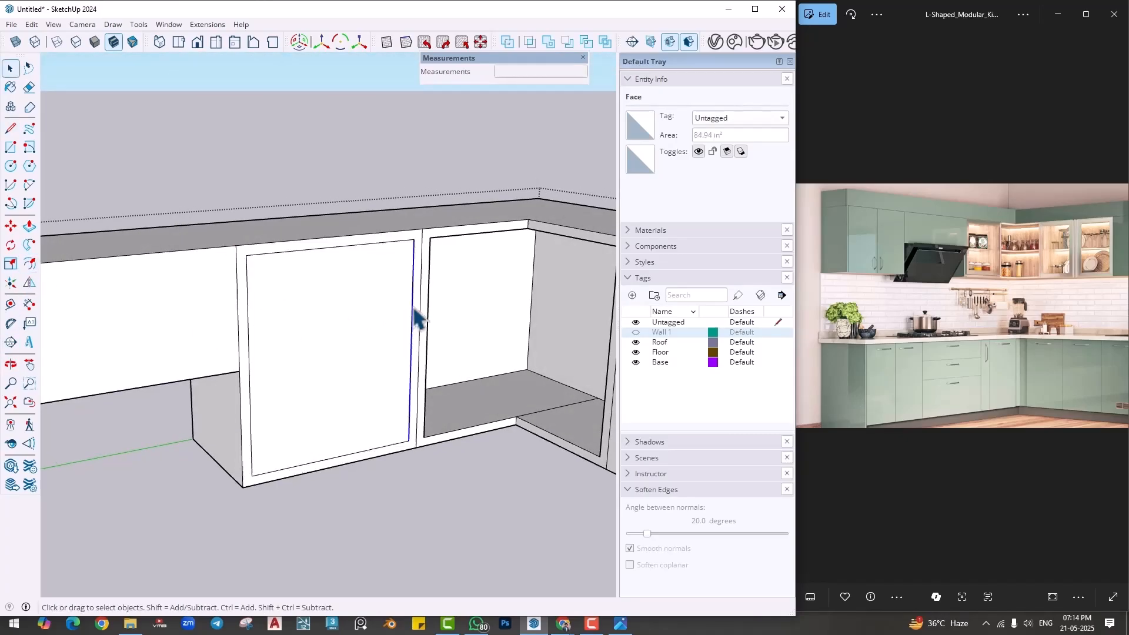
key("m")
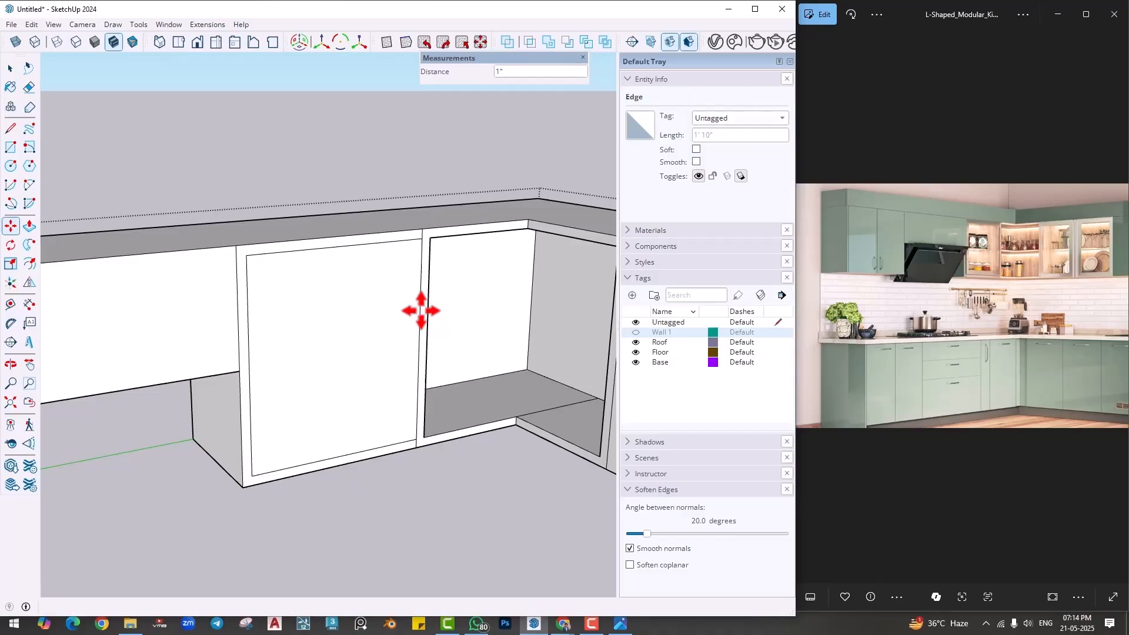
middle_click_drag(416, 307, 357, 353)
- Push the inset panel beside the hood recess in 1' 1" to form an open cabinet
key("p")
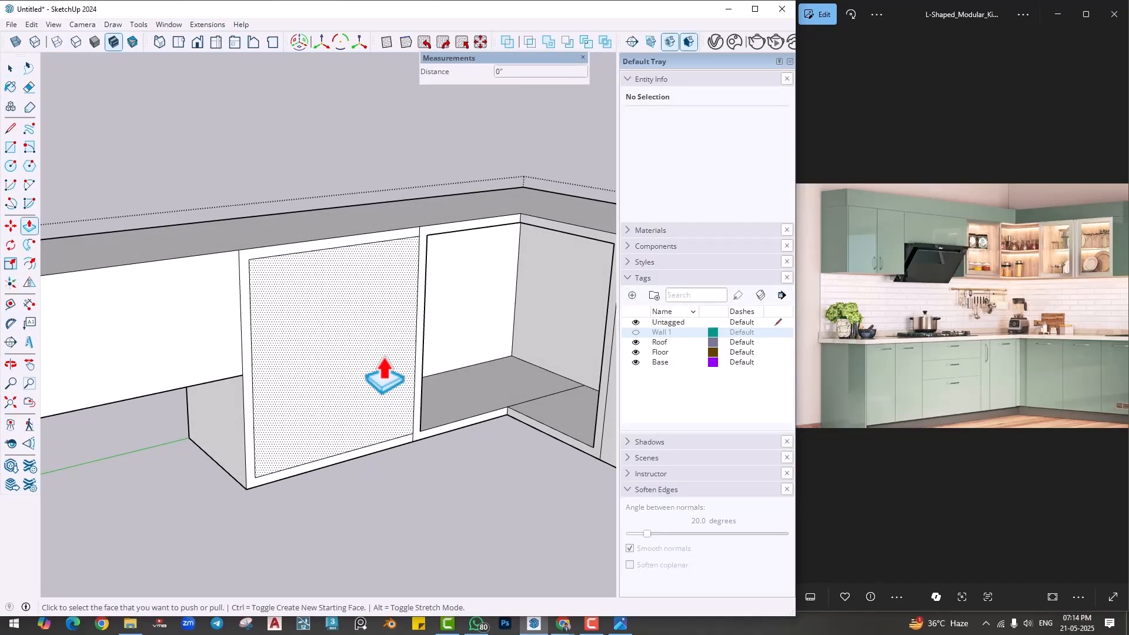
left_click(357, 356)
key("Return")
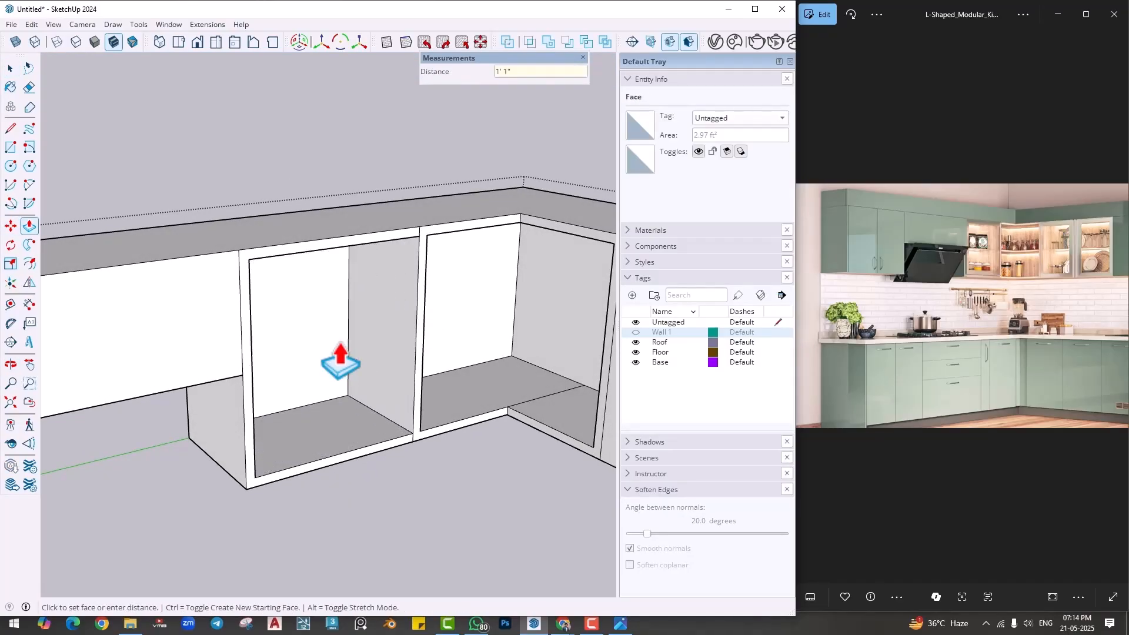
- Erase the leftover edge segments on the divider between the two openings, and shift the reference picture to show the second leg's cabinets
key("space")
scroll(434, 222, "up", 2)
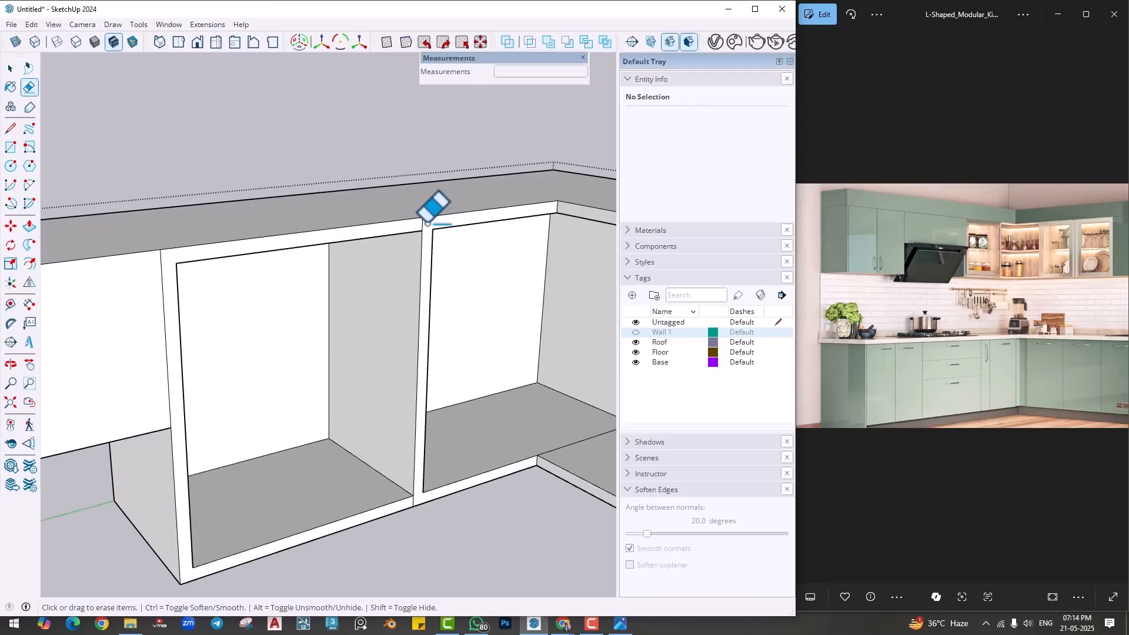
mouse_move(422, 224)
middle_mouse_down()
mouse_move(439, 305)
mouse_move(239, 318)
mouse_move(394, 307)
mouse_move(308, 336)
mouse_move(511, 327)
middle_mouse_up()
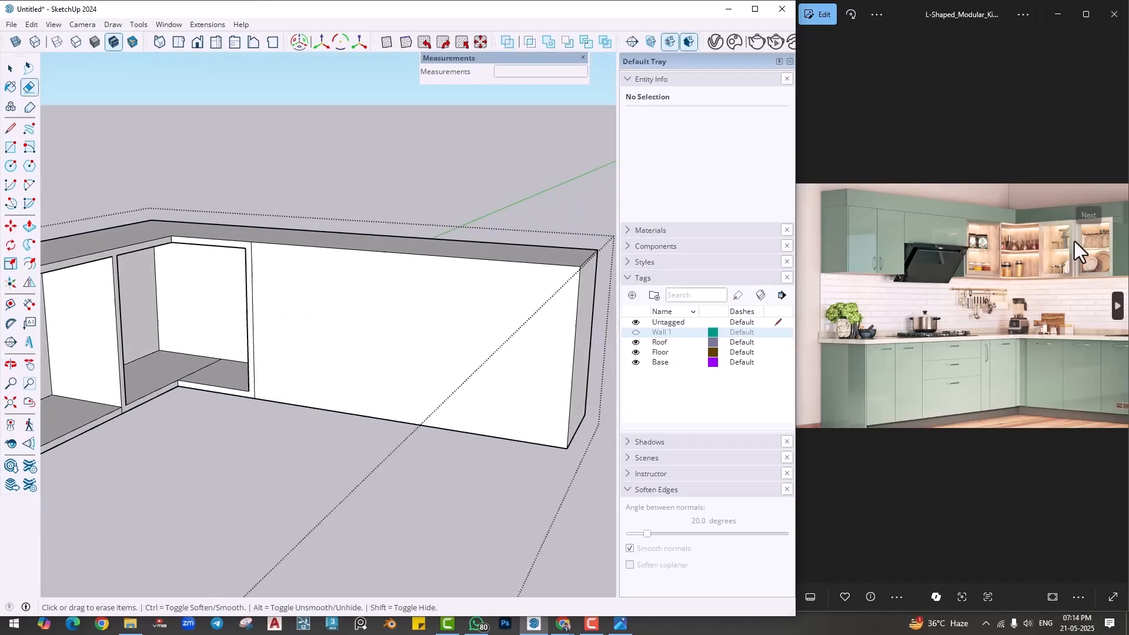
middle_click_drag(442, 312, 353, 338)
mouse_move(1003, 340)
left_mouse_down()
mouse_move(928, 323)
mouse_move(895, 335)
left_mouse_up()
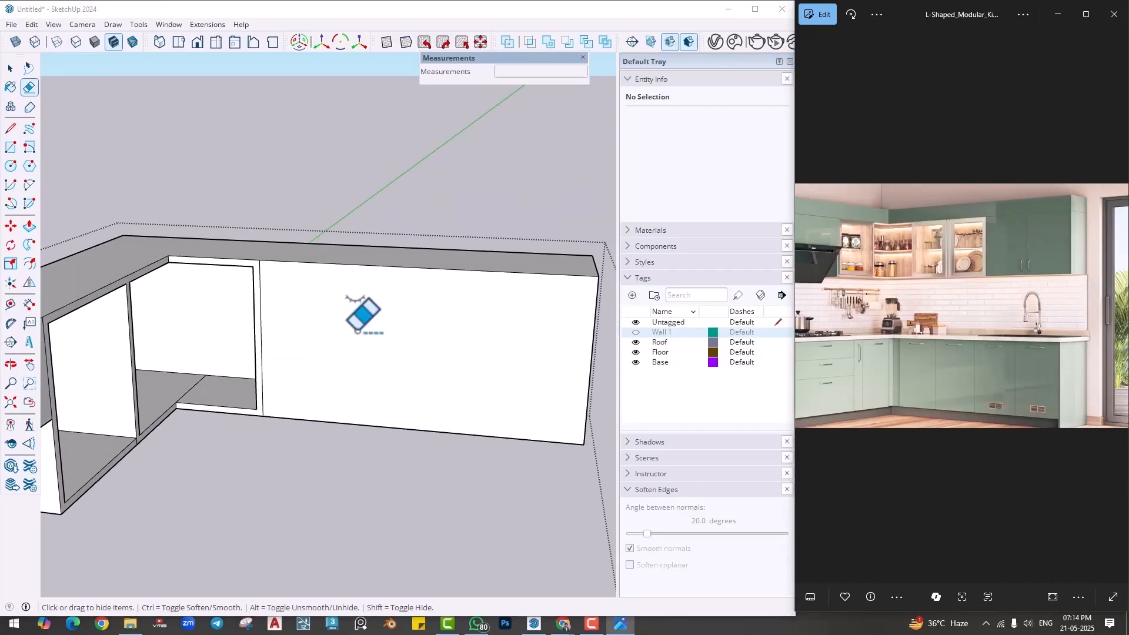
- Copy the vertical dividing edge beside the corner opening 2' 6" along the second leg's cabinet face
scroll(359, 329, "up", 6)
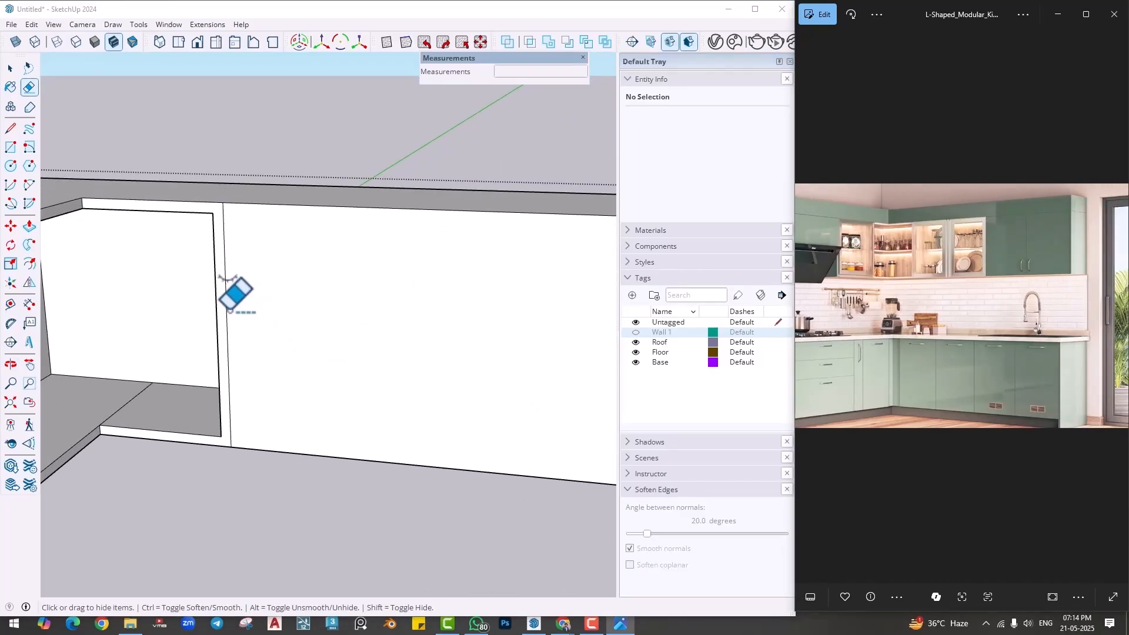
key("space")
scroll(250, 347, "down", 2)
left_click(246, 340)
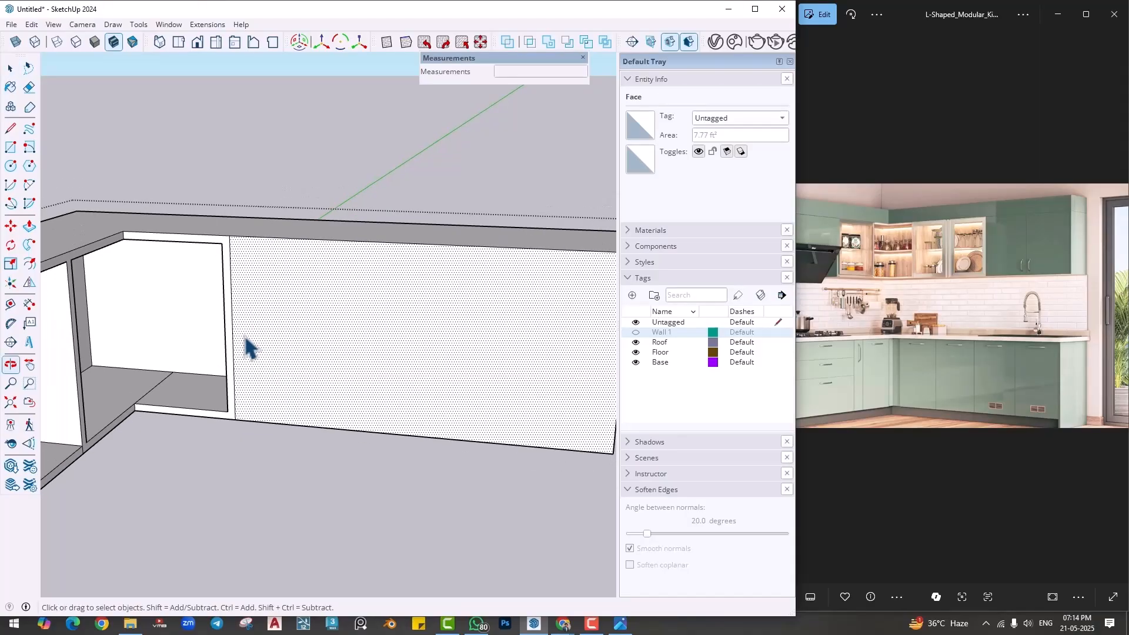
left_click(234, 333)
scroll(298, 391, "down", 4)
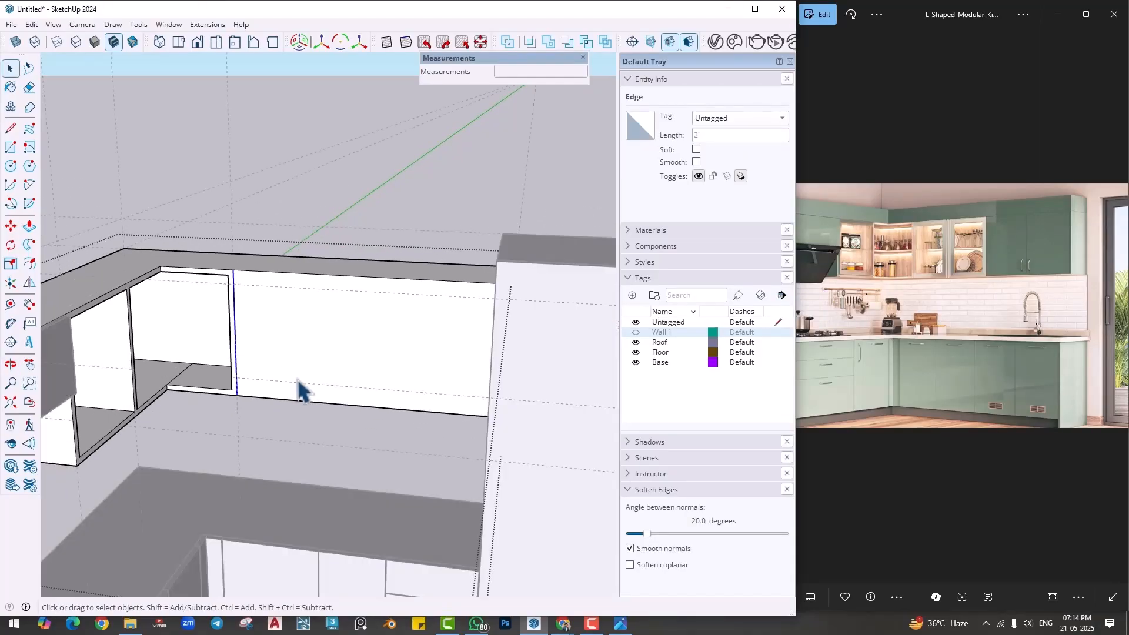
middle_click_drag(307, 500, 312, 428)
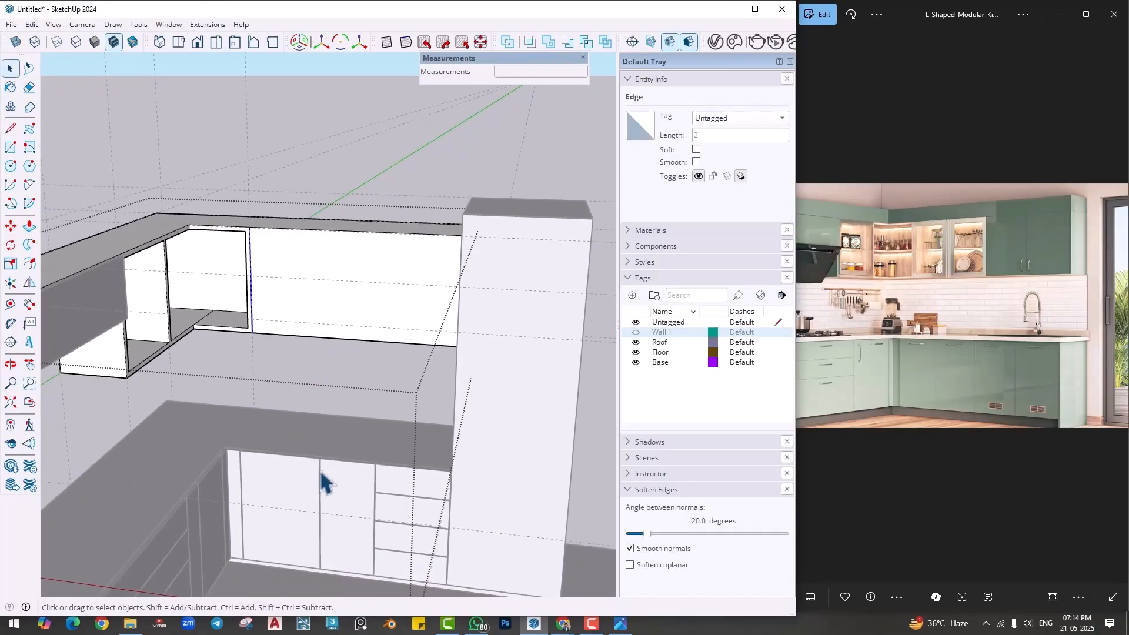
scroll(259, 285, "up", 5)
key("m")
key("ctrl")
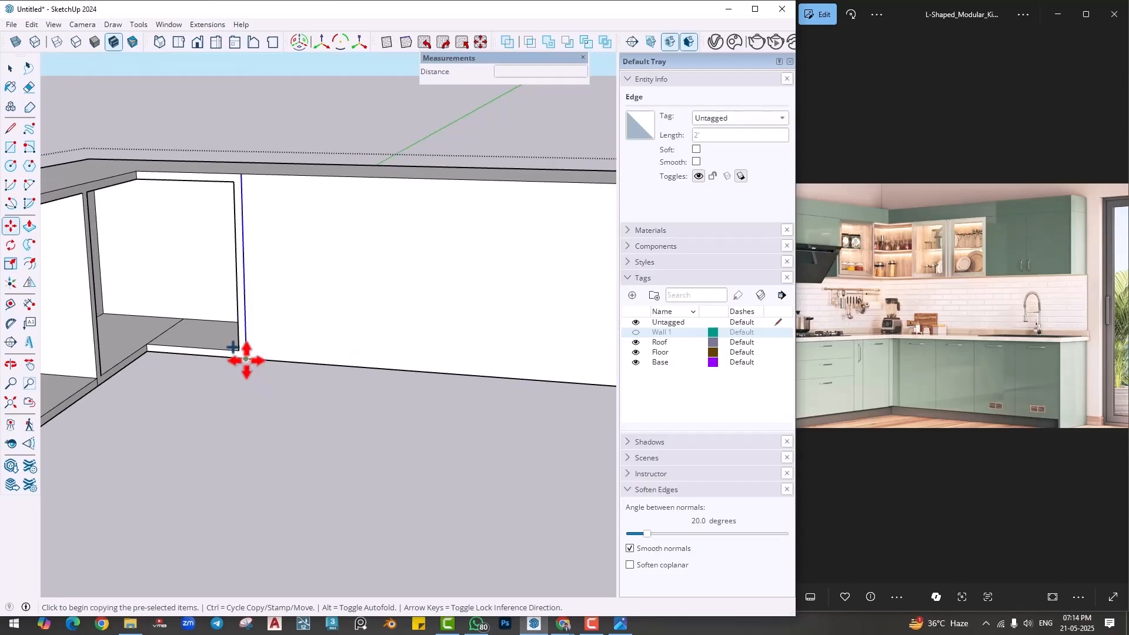
left_click(245, 360)
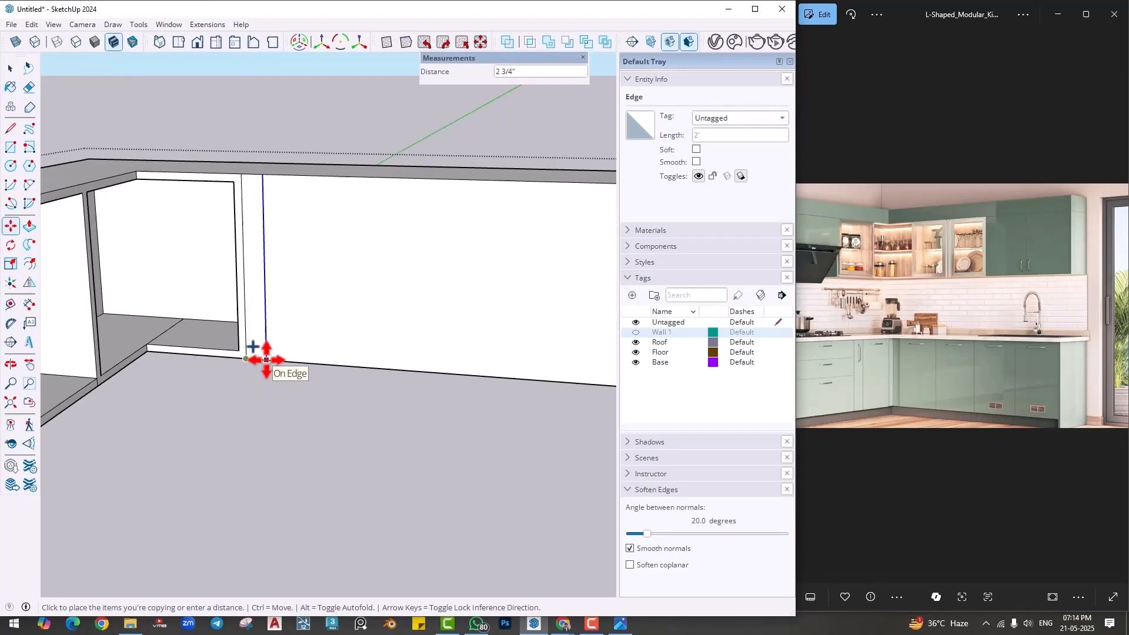
scroll(266, 360, "up", 2)
scroll(263, 359, "down", 2)
middle_click_drag(263, 359, 265, 366)
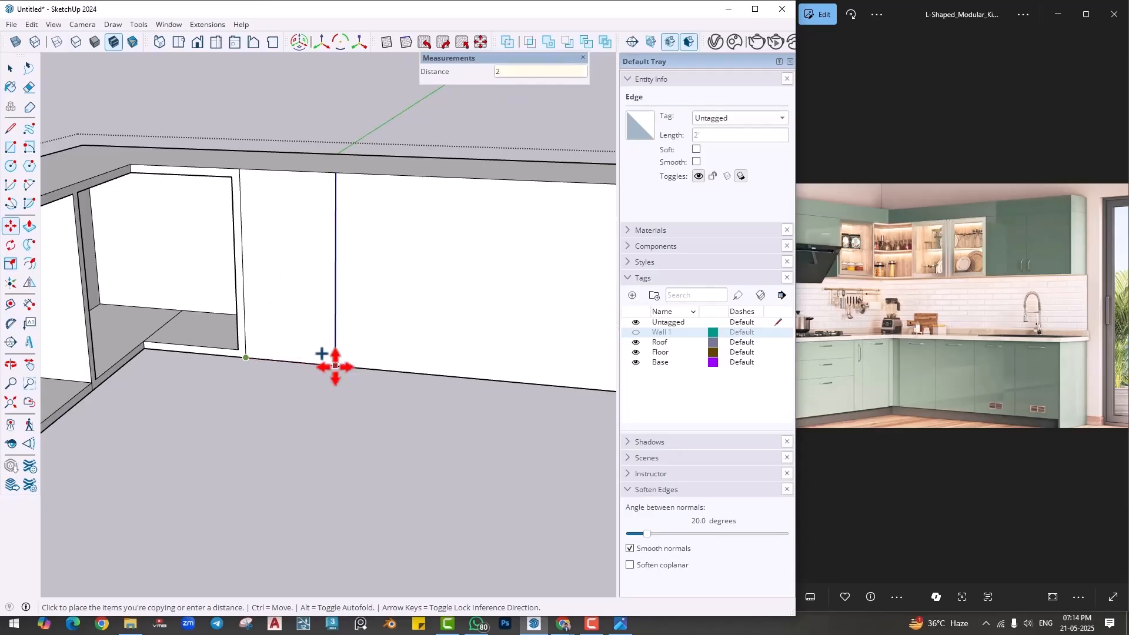
type("2'6")
key("Return")
scroll(371, 402, "down", 2)
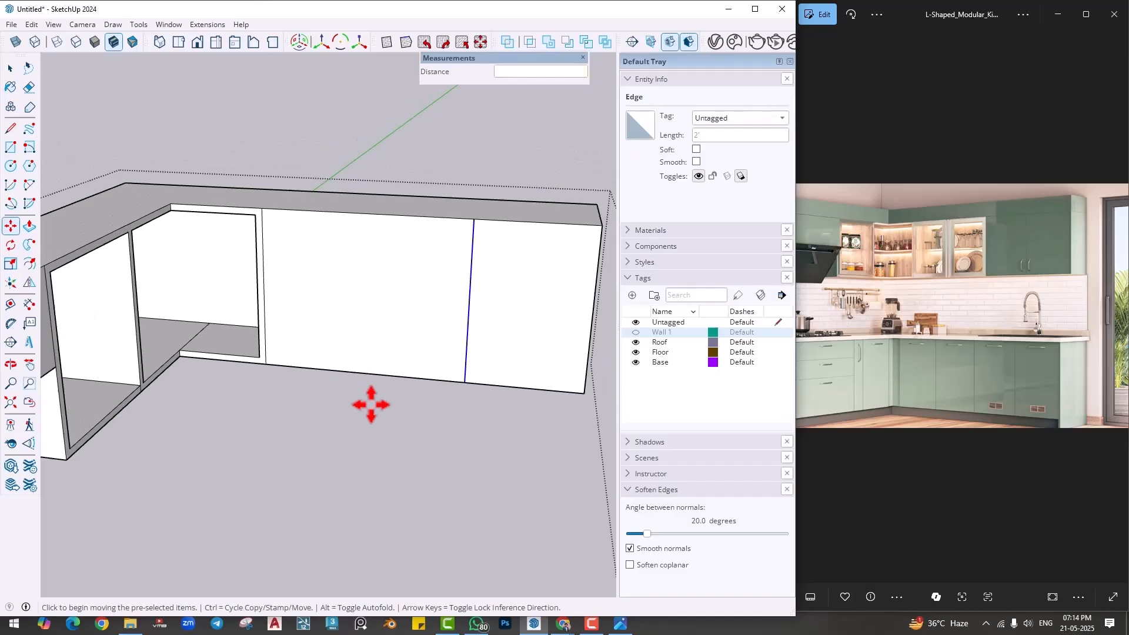
- Offset the outline of the 2' 6" wide panel next to the corner cabinet inward by 1"
middle_click_drag(371, 404, 337, 404, "shift")
scroll(362, 294, "up", 2)
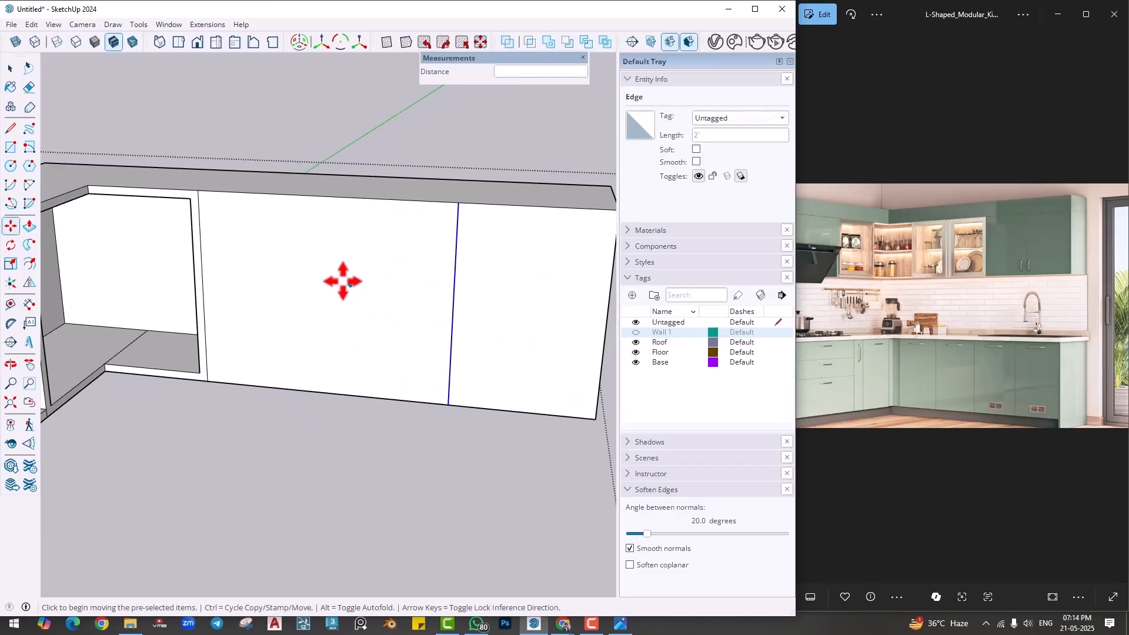
middle_click_drag(338, 272, 341, 286)
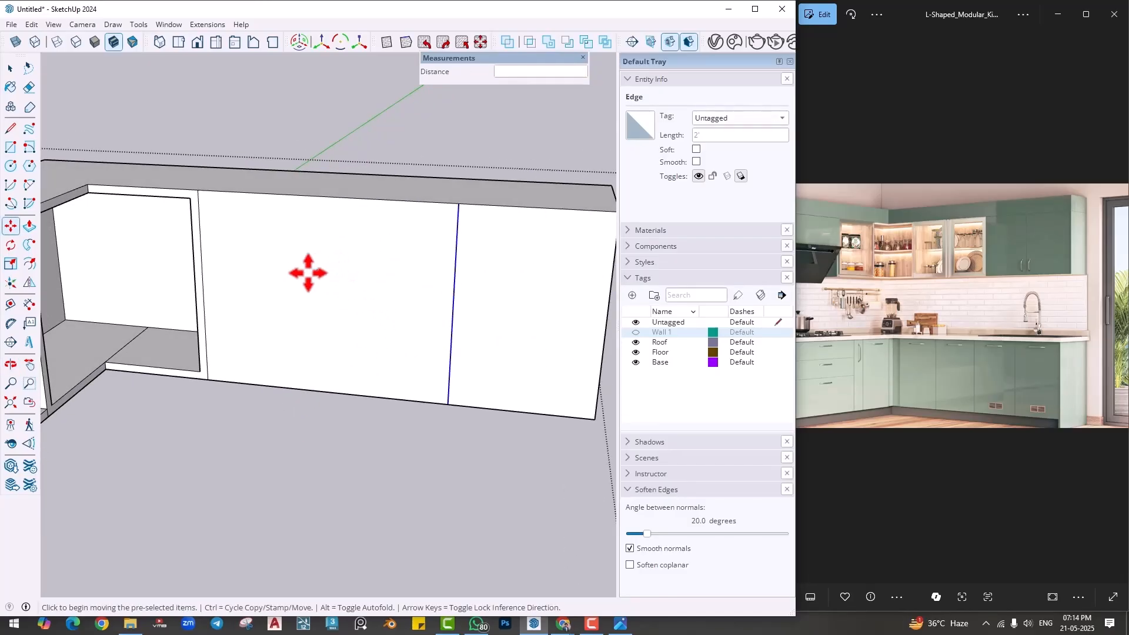
scroll(308, 272, "up", 1)
left_click(30, 265)
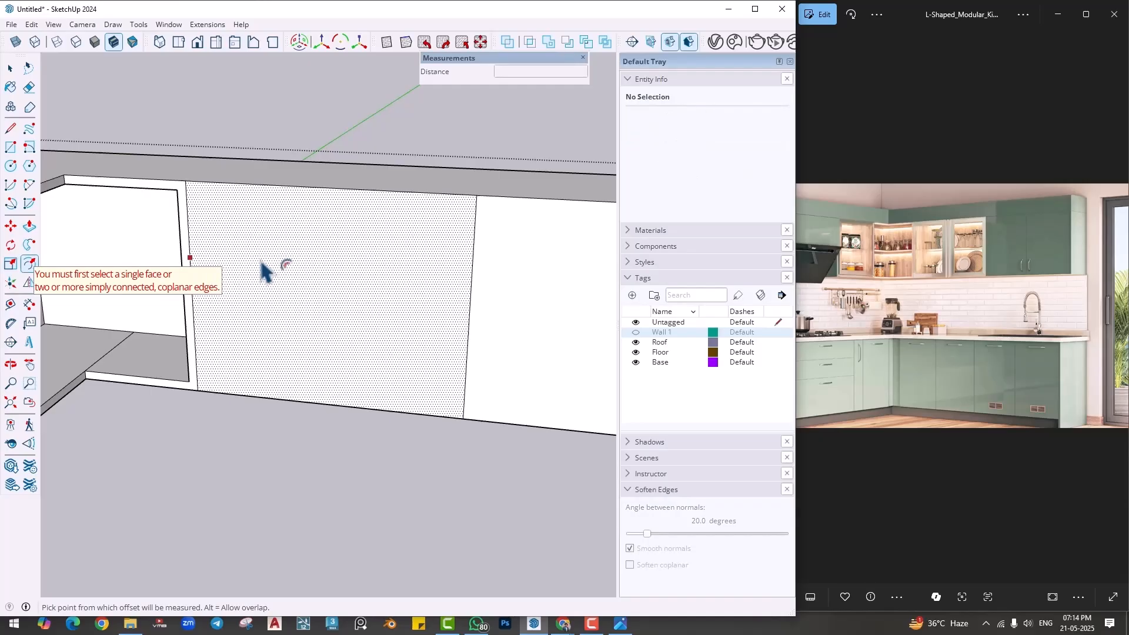
left_click(259, 274)
type("1")
key("Return")
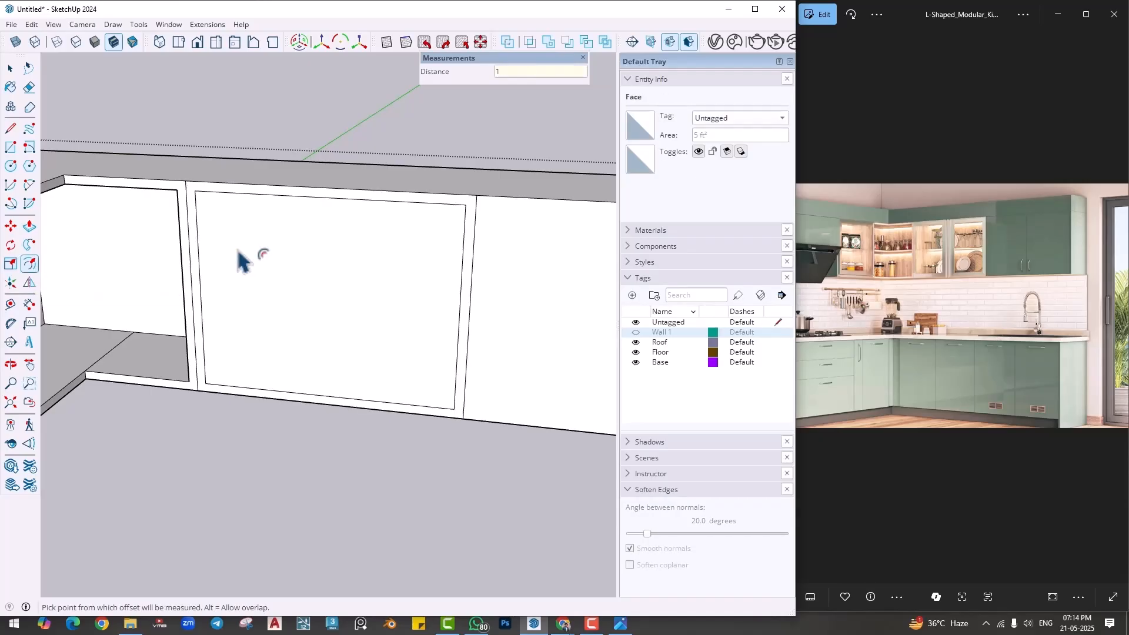
- Push the inset panel in 1' 1" and extend the opening's side wall nearest the corner 1" to the dividing line
key("p")
left_click(297, 302)
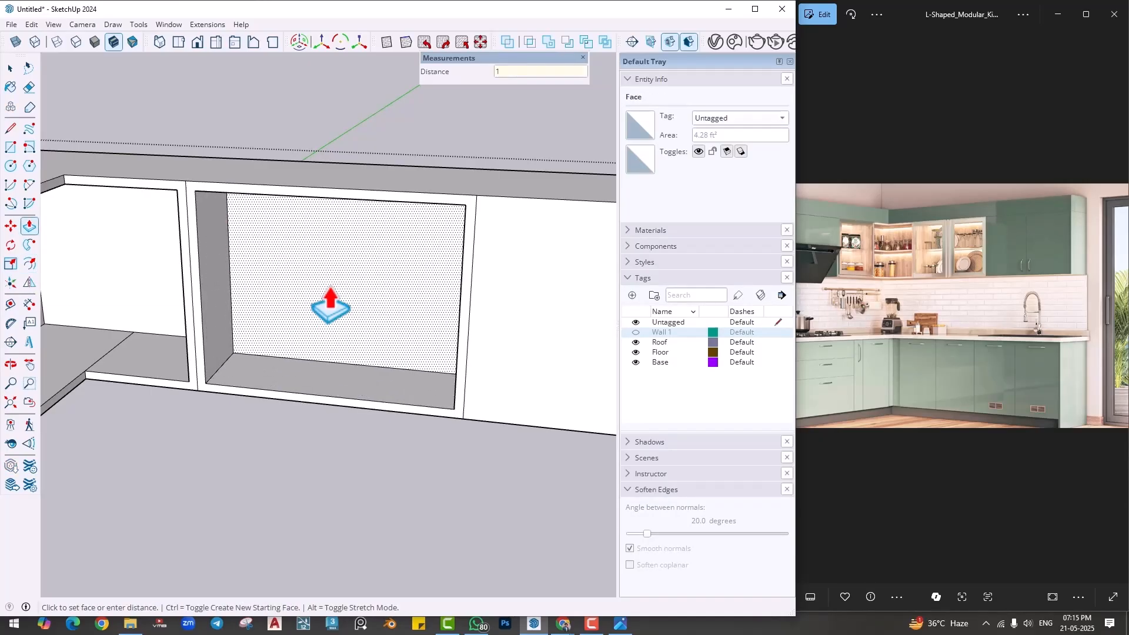
left_click(315, 306)
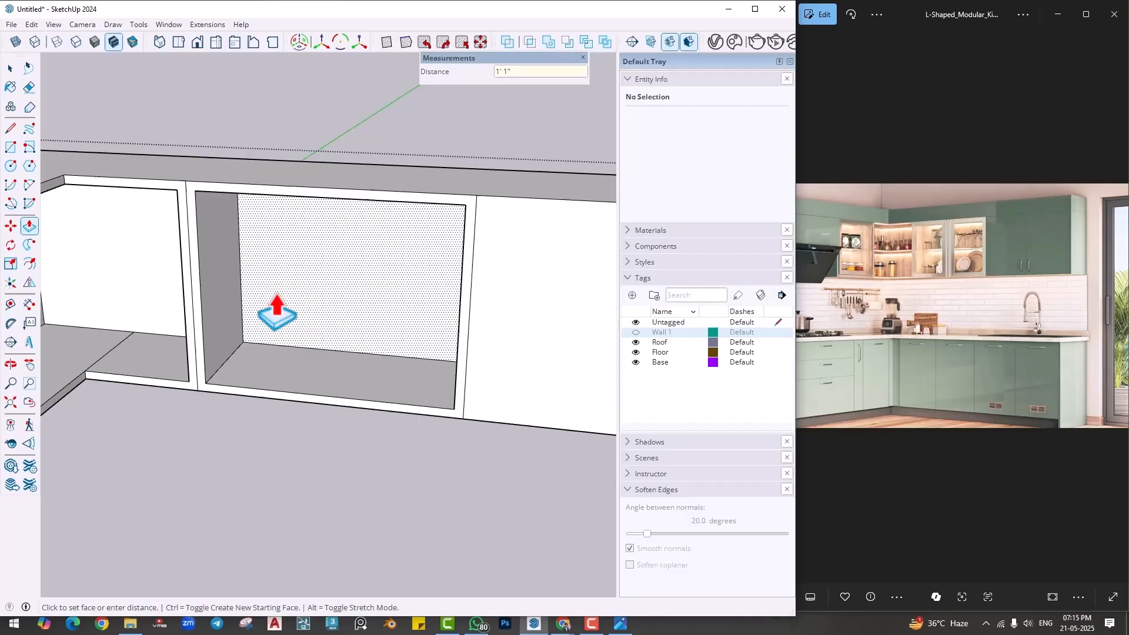
left_click(215, 319)
left_click(197, 339)
scroll(249, 393, "down", 3)
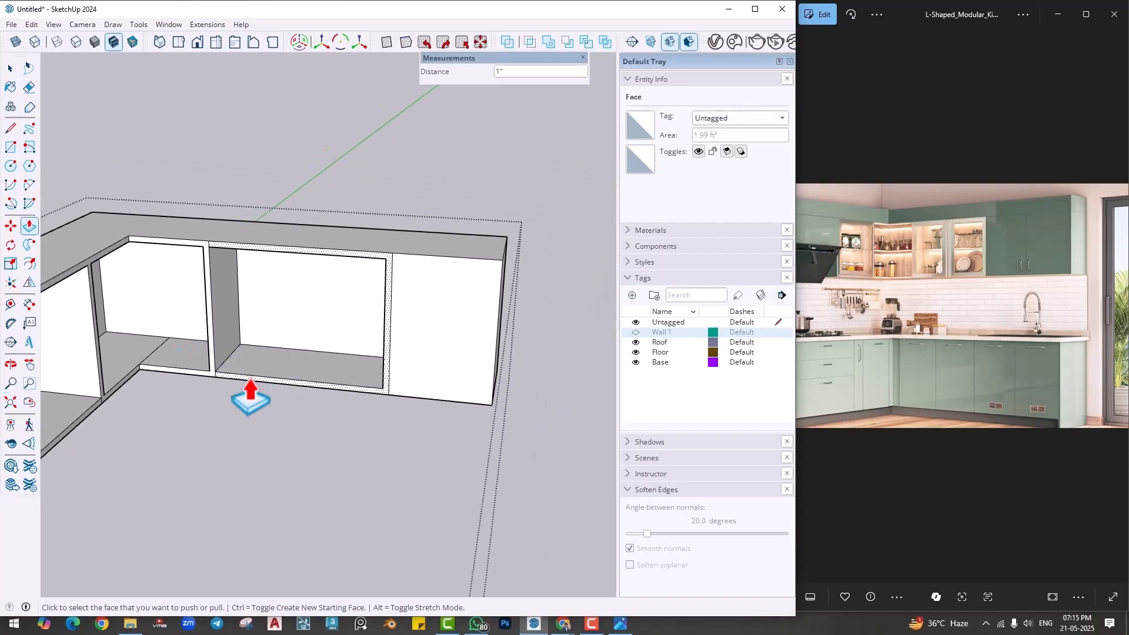
- Outside the cabinet group, draw a rectangle over the plain face next to the tall unit and pull it out into a door panel
middle_click_drag(250, 391, 249, 416)
scroll(335, 383, "up", 5)
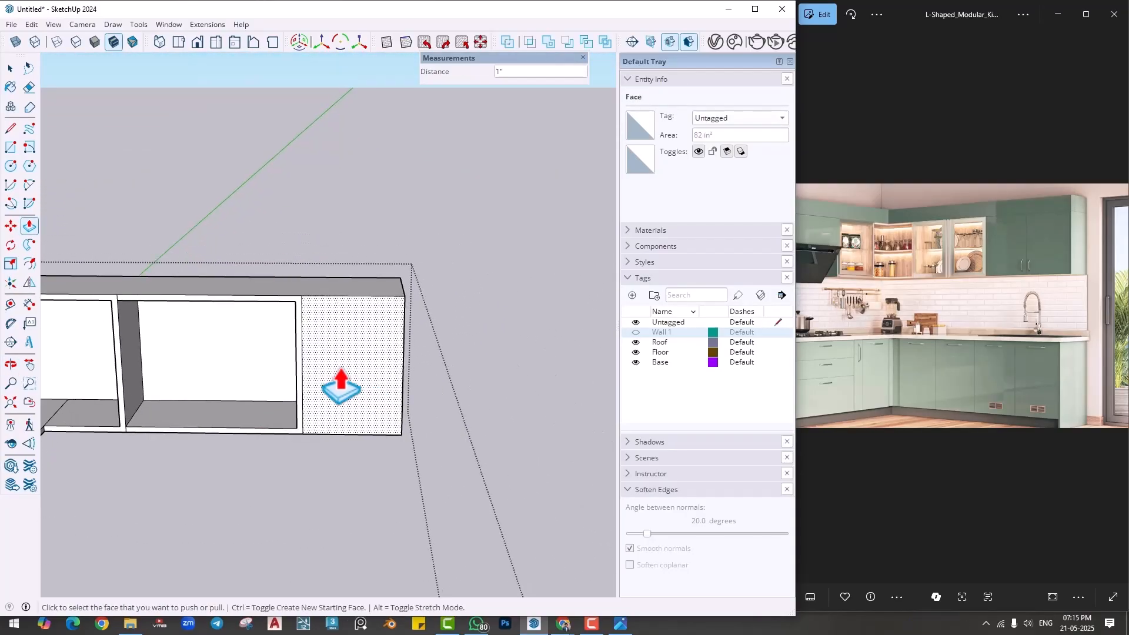
middle_click_drag(334, 372, 327, 386)
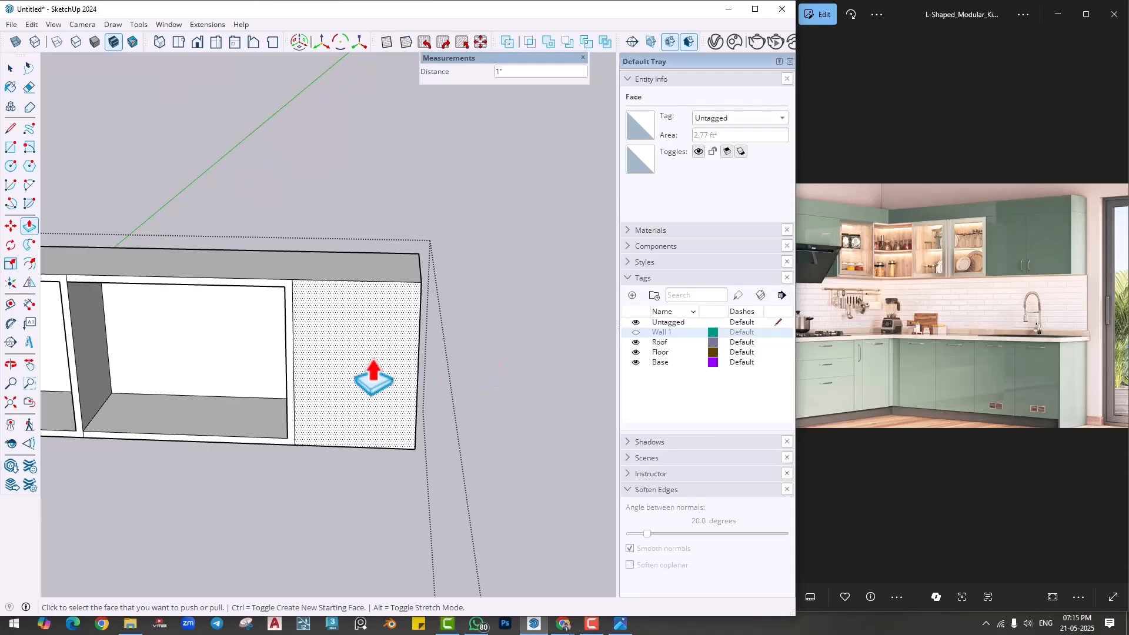
key("space")
left_click(497, 348)
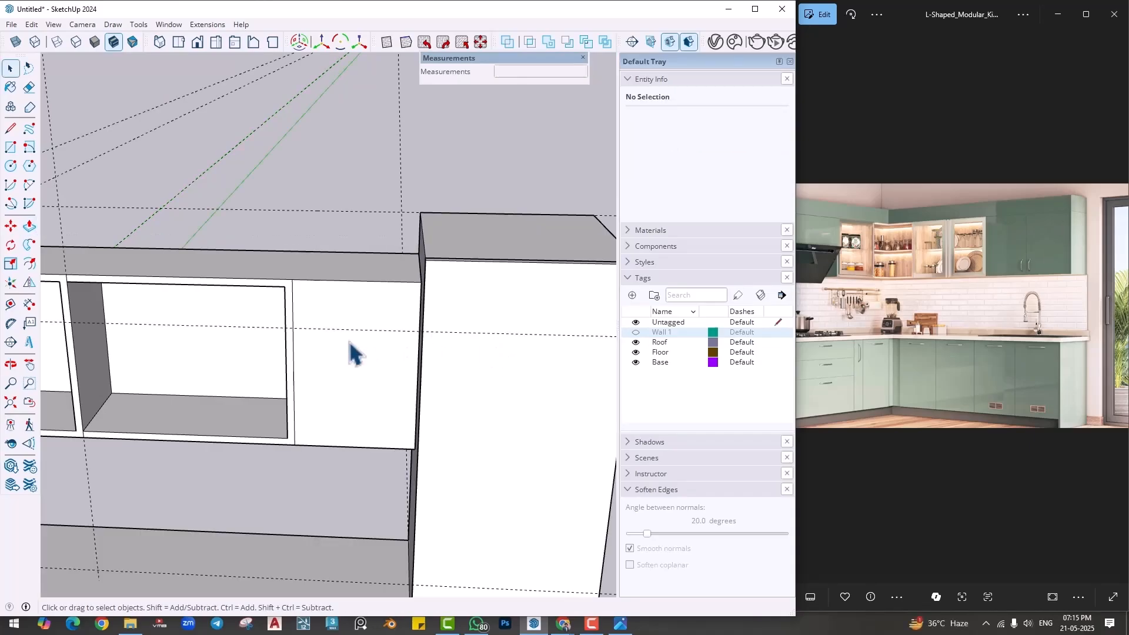
key("r")
middle_click_drag(353, 353, 378, 398)
left_click(297, 280)
left_click(428, 441)
key("p")
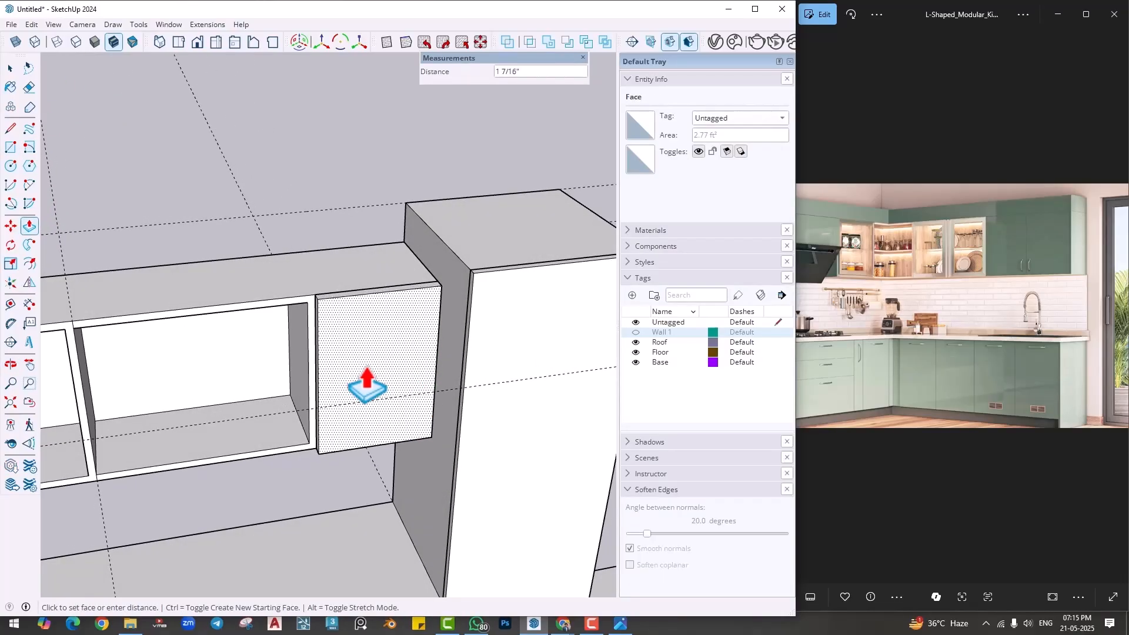
key("Return")
key("space")
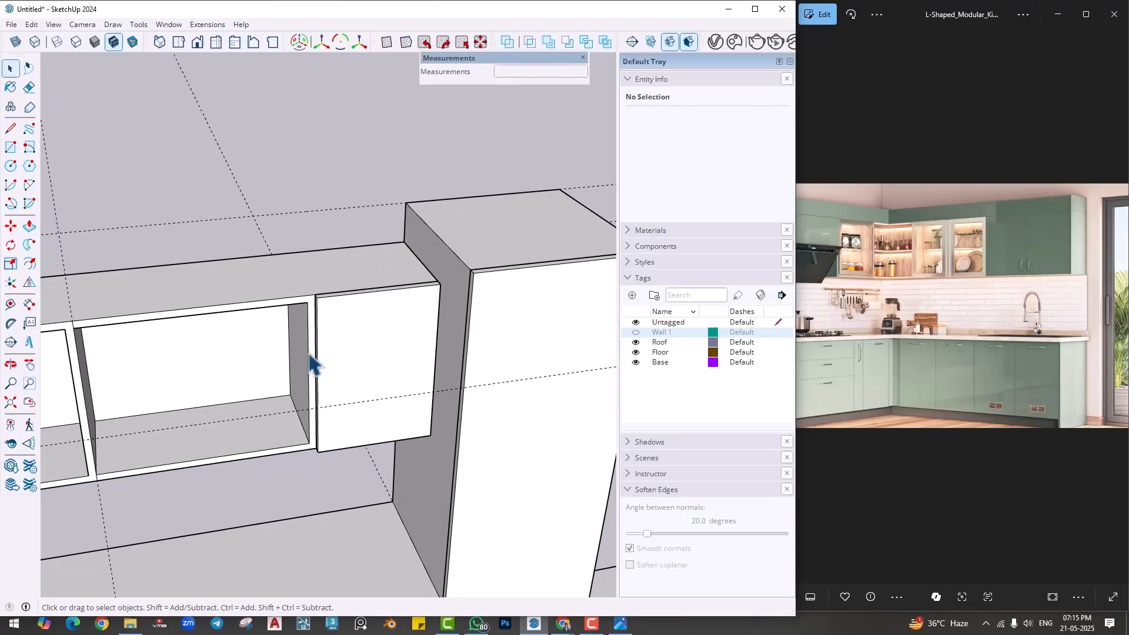
- Select the whole new door panel beside the tall unit and make it a group
middle_click_drag(311, 362, 351, 342)
triple_click(351, 343)
right_click(352, 338)
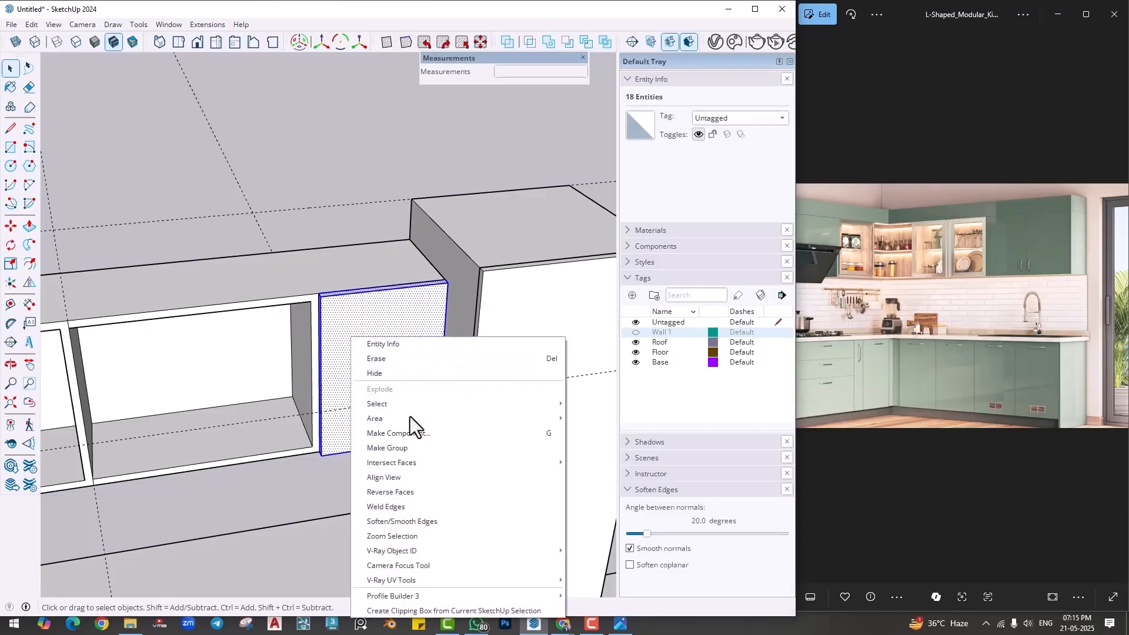
left_click(402, 448)
- Pull the front frames of the open wall cabinets on both legs out 1", flush with the adjacent shutters
middle_click_drag(372, 396, 240, 328)
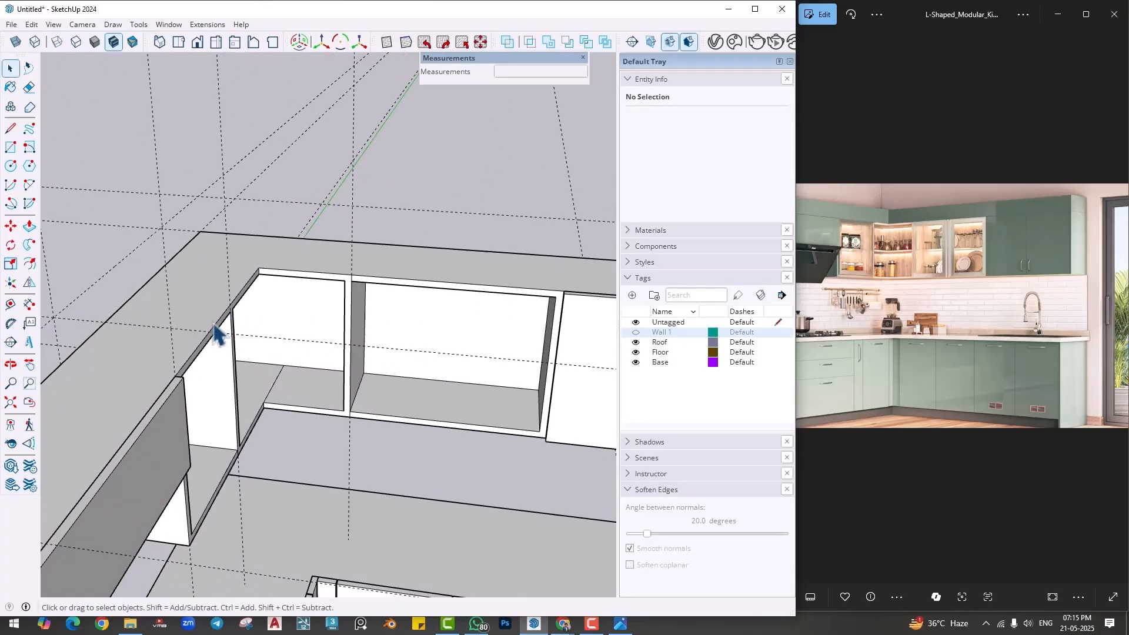
scroll(231, 356, "up", 2)
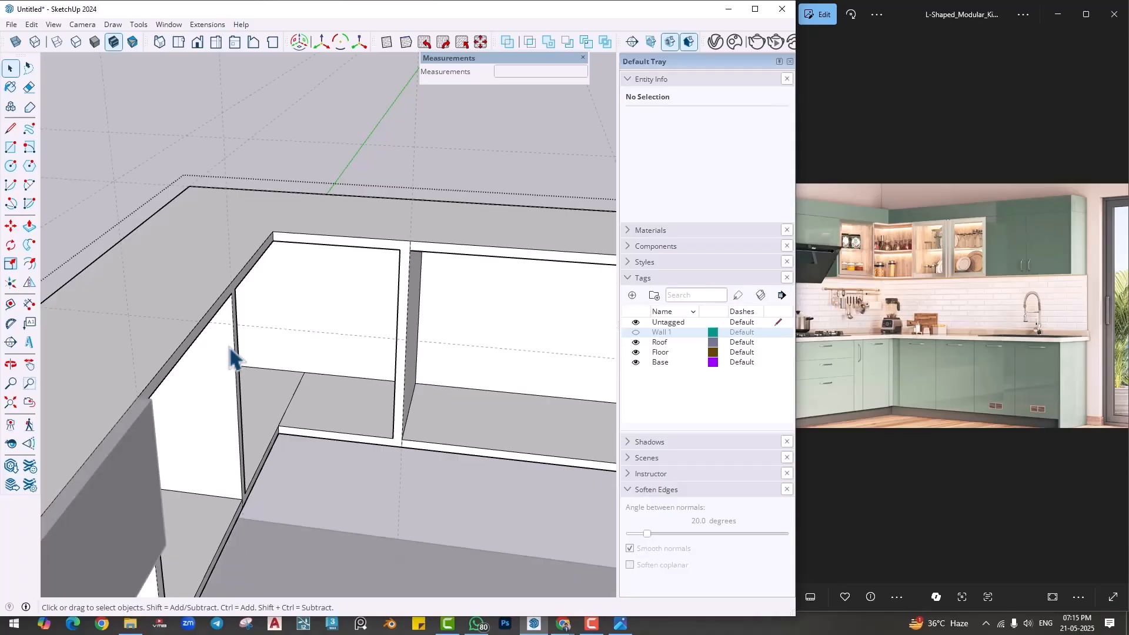
left_click(185, 361)
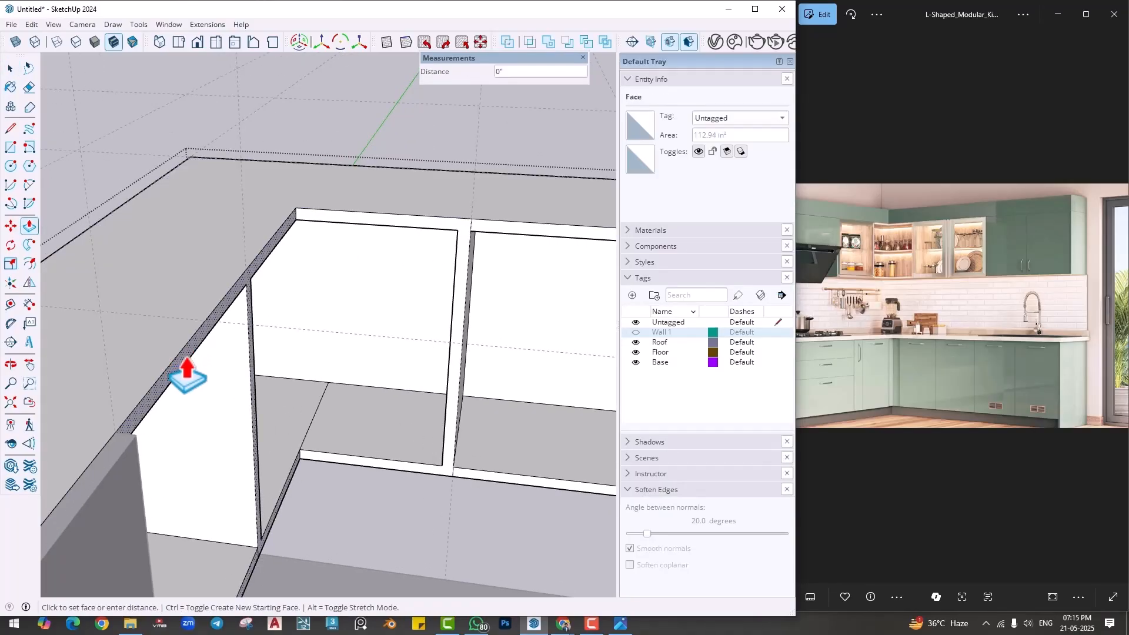
left_click(136, 436)
scroll(496, 328, "up", 5)
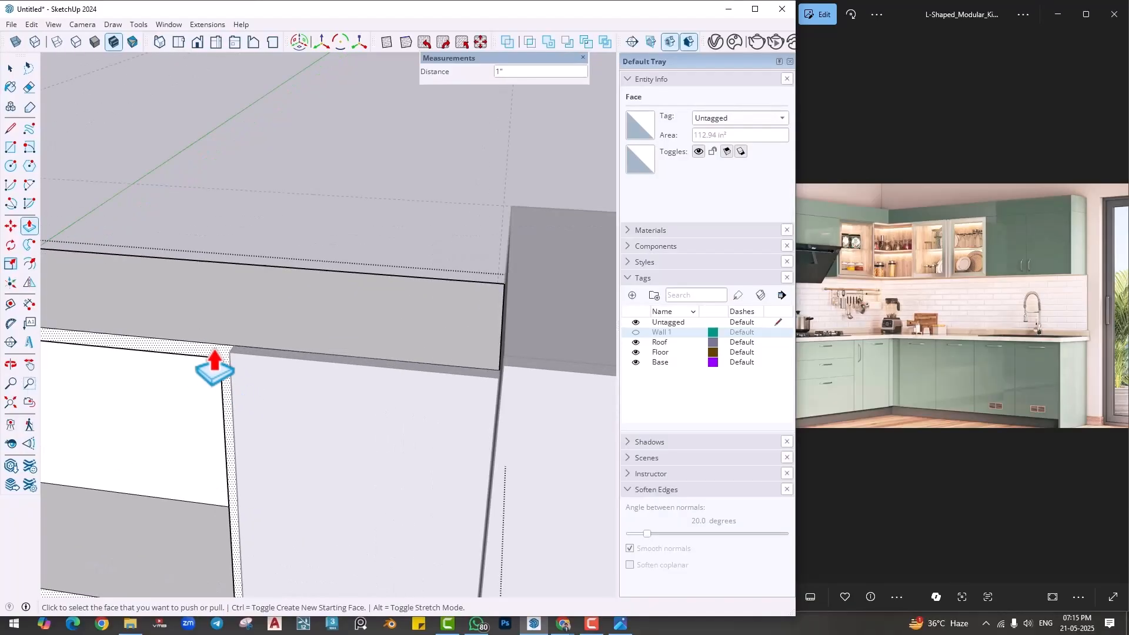
middle_click_drag(222, 378, 264, 404)
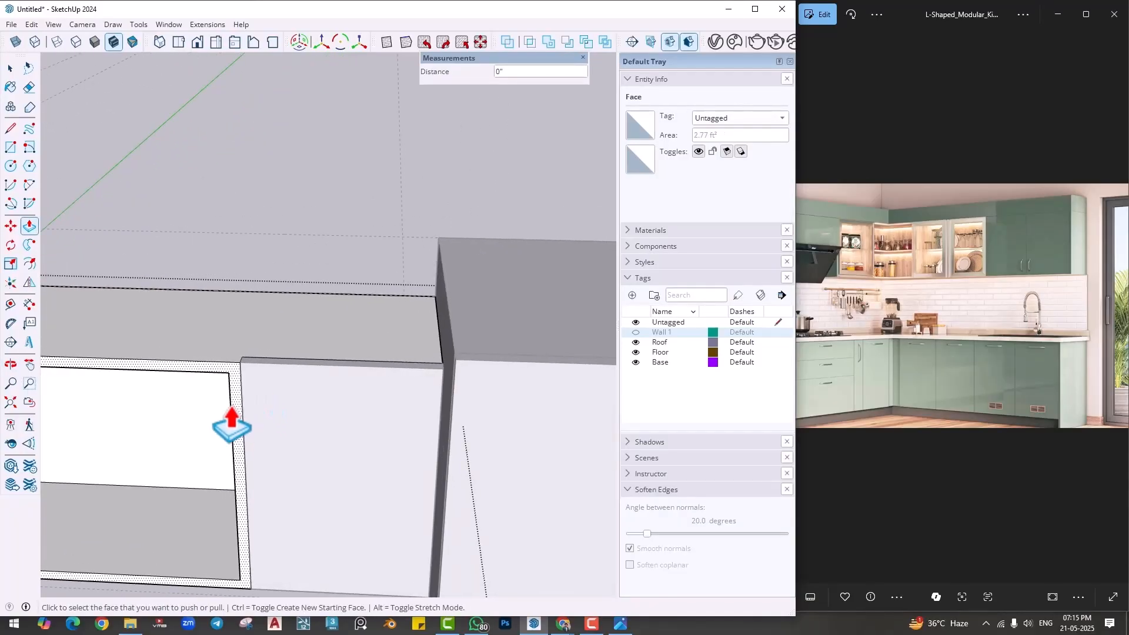
scroll(232, 424, "up", 3)
- Push the open cabinet frame's side face next to the new door panel back 2 mm for a gap
key("space")
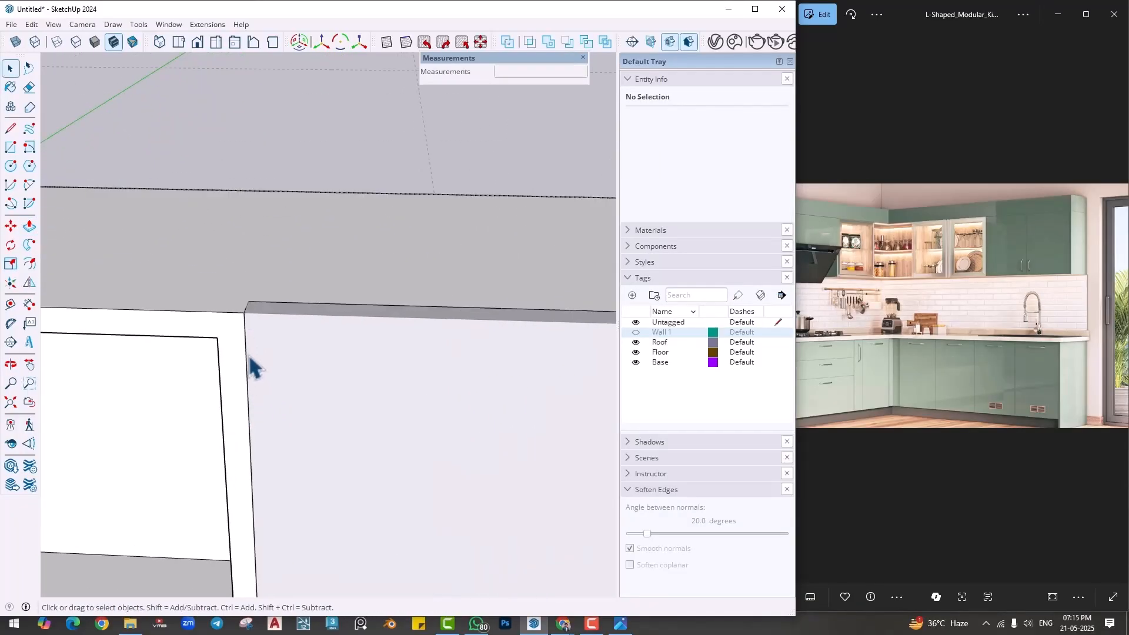
scroll(249, 360, "down", 2)
mouse_move(246, 401)
middle_mouse_down()
mouse_move(230, 403)
mouse_move(282, 387)
mouse_move(233, 392)
mouse_move(304, 334)
mouse_move(251, 383)
middle_mouse_up()
key("p")
left_click(280, 361)
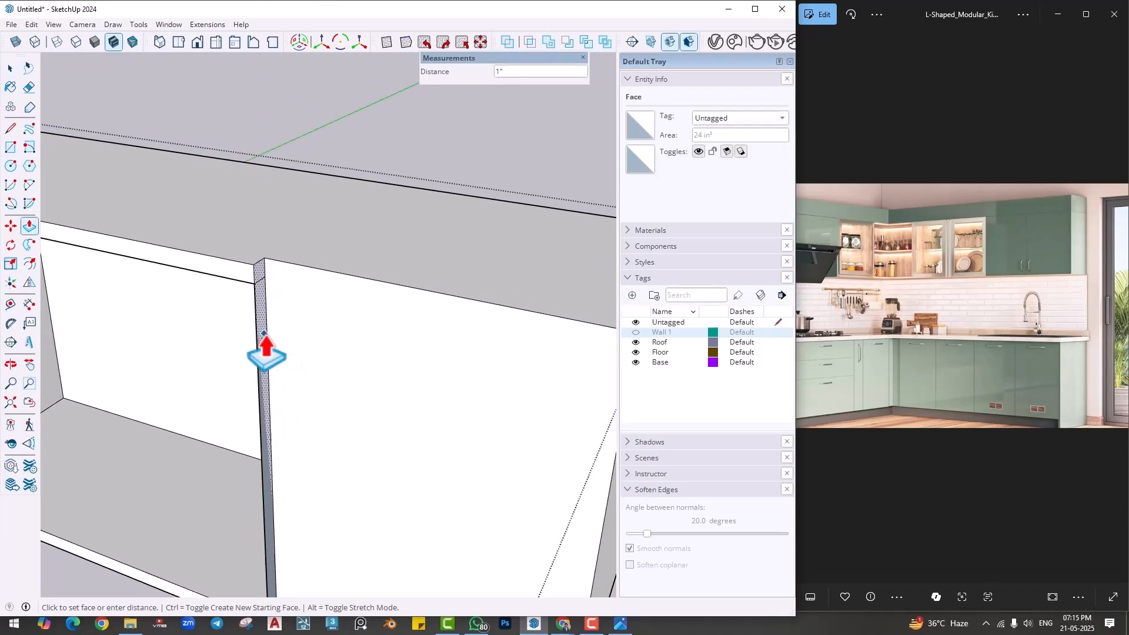
type("2mm")
key("Return")
scroll(260, 352, "down", 2)
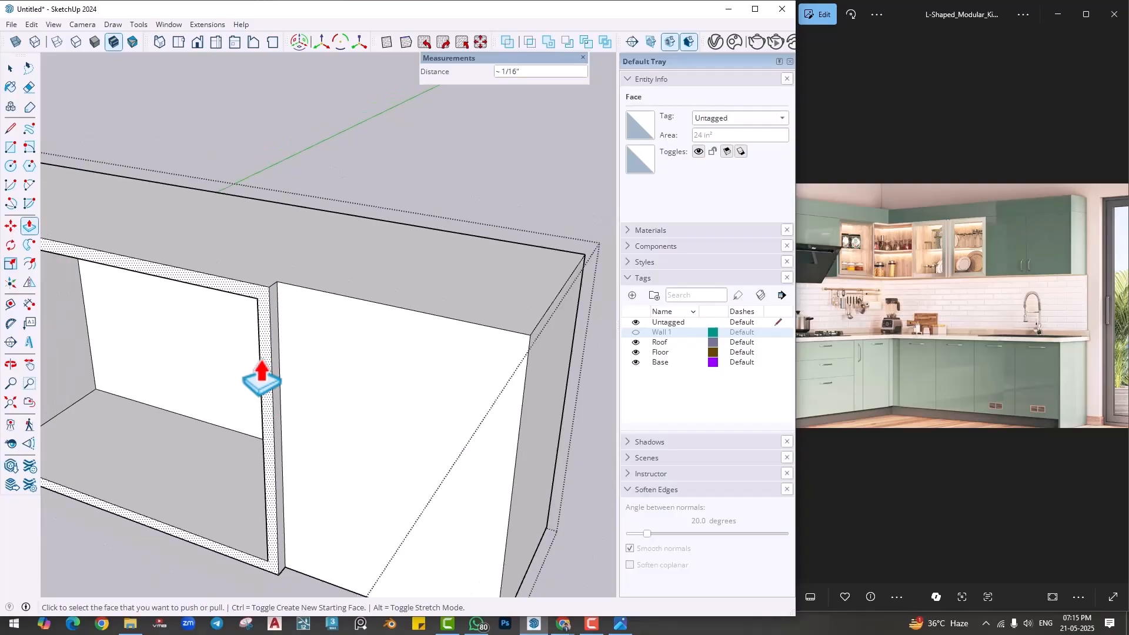
- Open the new door group and repeat the 2 mm push on its side edge facing the open cabinet frame
key("space")
middle_click_drag(259, 358, 564, 381)
left_click(360, 375)
key("Escape")
double_click(355, 363)
middle_click_drag(318, 383, 300, 376)
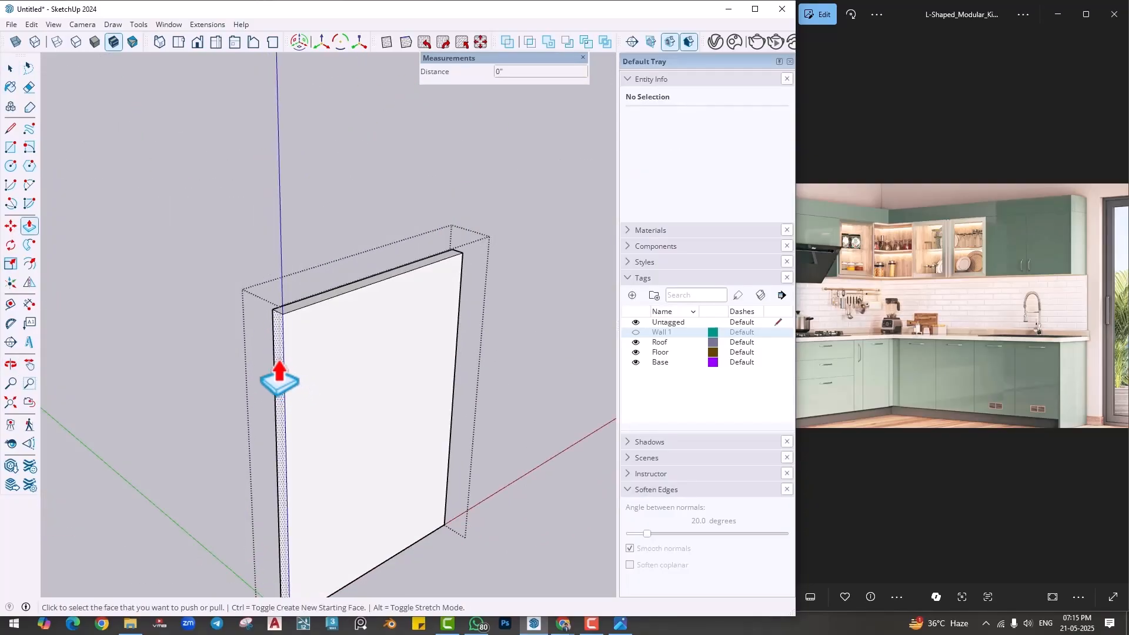
double_click(279, 373)
key("space")
left_click(329, 181)
- Repeat the 2 mm push on the open cabinet frame's side face next to the hood shutter
scroll(331, 205, "down", 3)
middle_click_drag(246, 304, 388, 393)
scroll(136, 322, "down", 4)
middle_click_drag(260, 424, 290, 381)
scroll(330, 406, "up", 6)
scroll(290, 380, "up", 3)
middle_click_drag(315, 339, 613, 426)
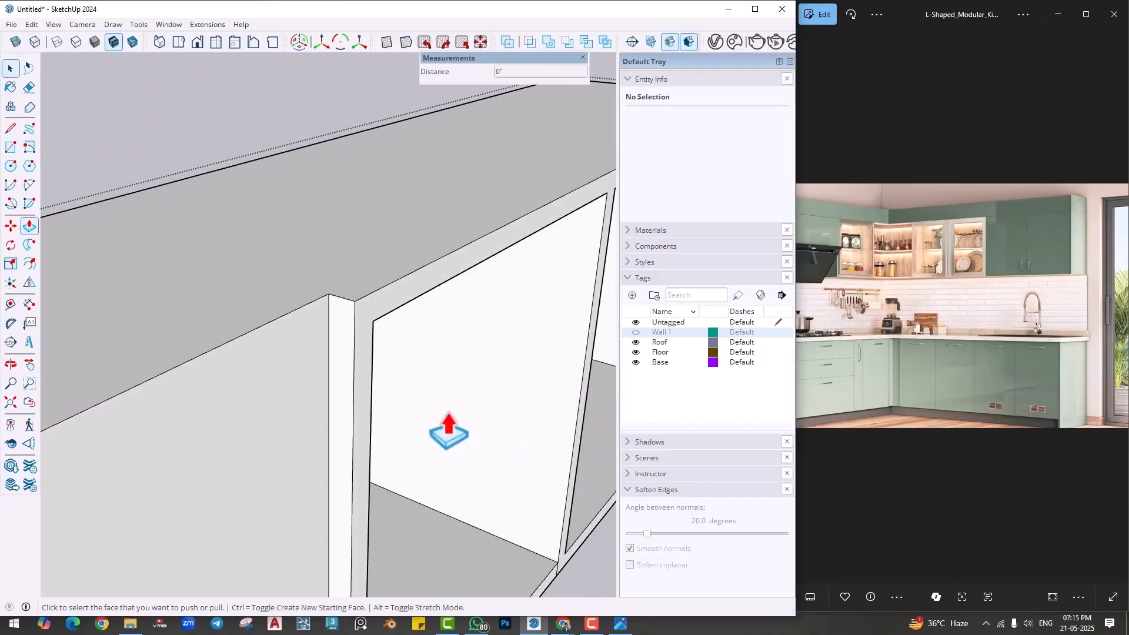
key("space")
- Open the shutter group on the hood side and repeat the 2 mm push on the hood shutter's edge beside the open cabinet
middle_click_drag(335, 379, 284, 398)
double_click(112, 354)
triple_click(284, 398)
right_click(281, 393)
left_click(322, 222)
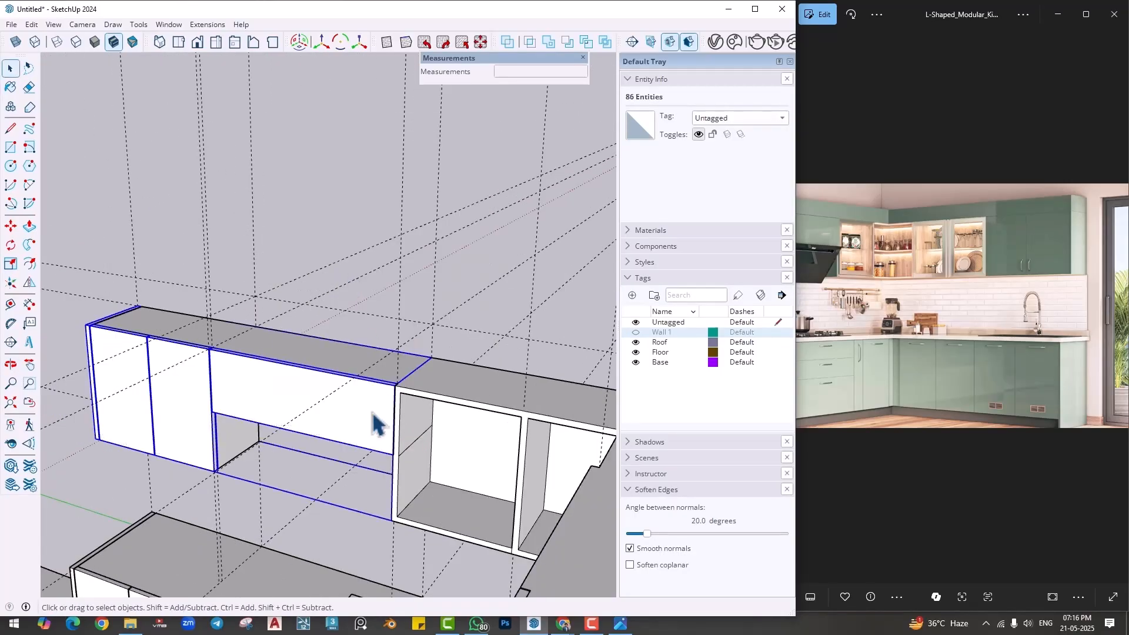
double_click(373, 413)
scroll(408, 421, "up", 3)
scroll(408, 421, "up", 1)
key("p")
double_click(386, 404)
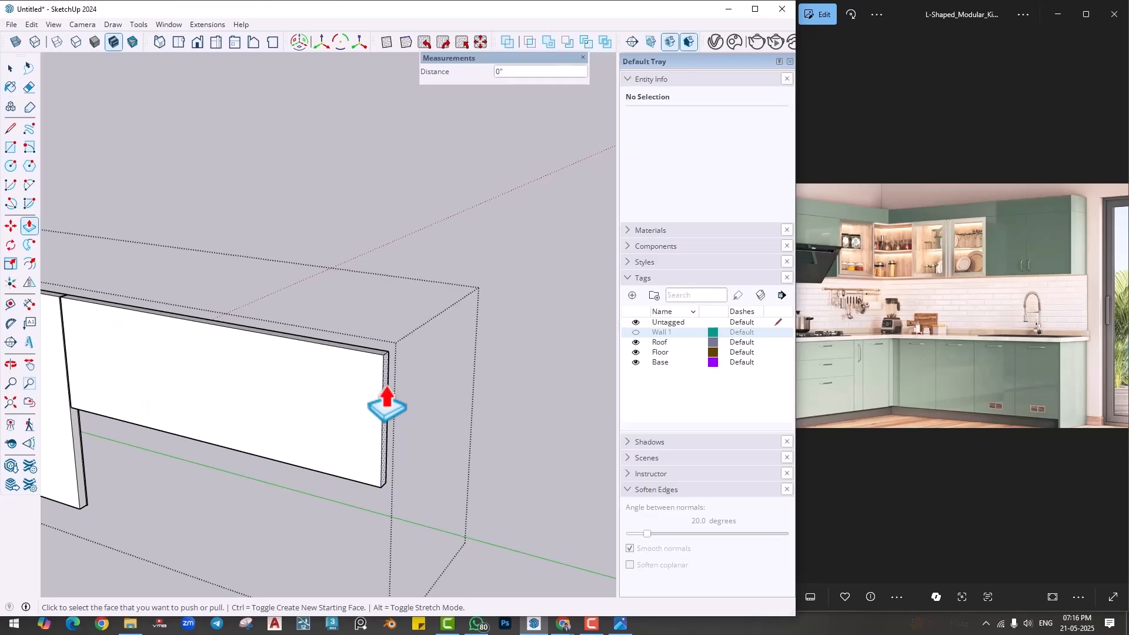
key("space")
- Delete all guide lines from the model
middle_click_drag(479, 272, 370, 354)
left_click(31, 24)
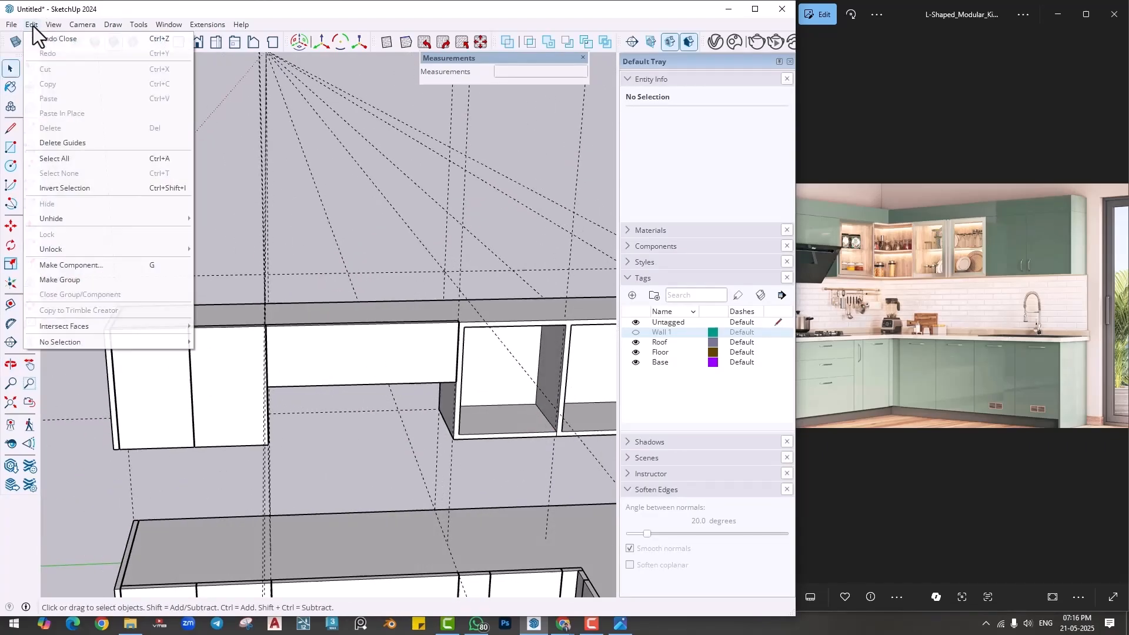
left_click(61, 157)
middle_click_drag(220, 215, 410, 385)
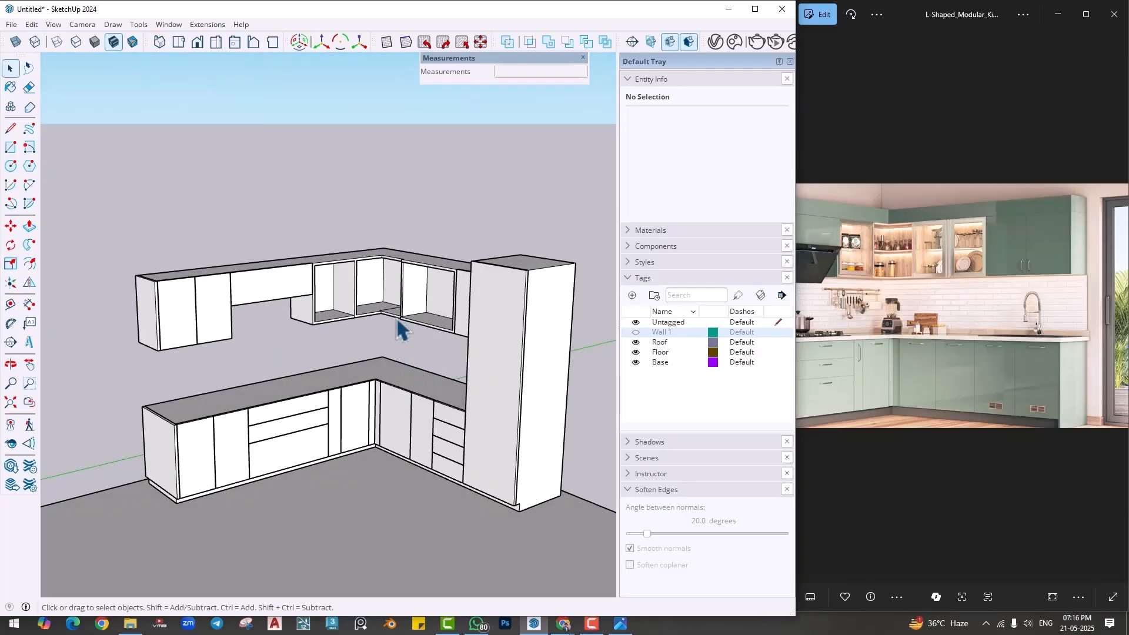
- Erase the stray seam edges on the floor and ceiling inside the open corner wall cabinet
scroll(399, 321, "up", 10)
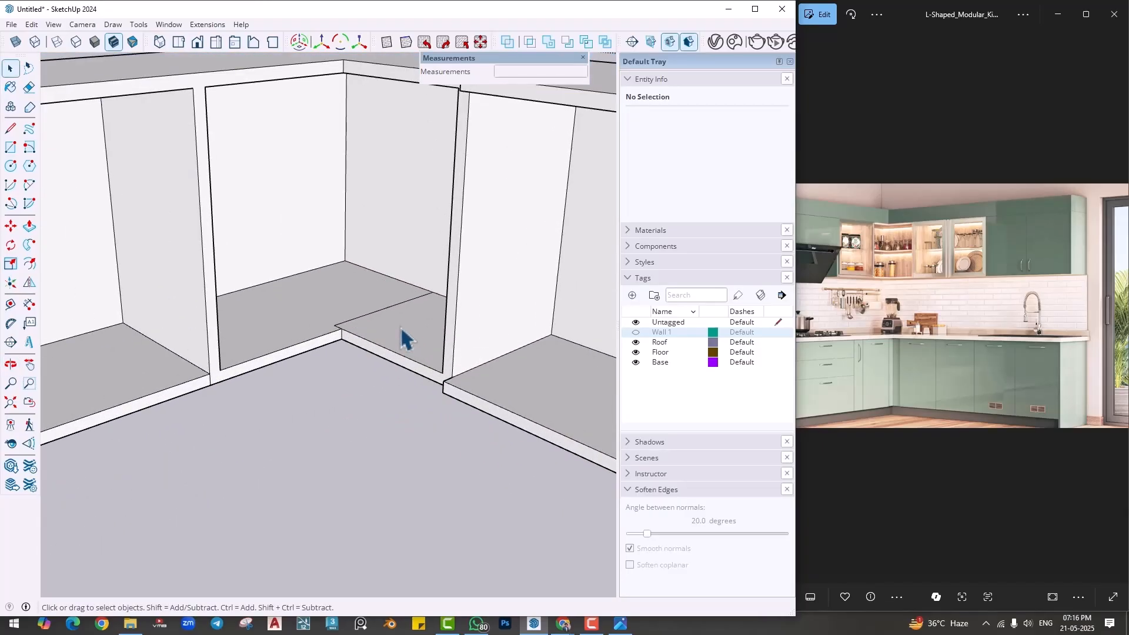
key("e")
scroll(343, 310, "up", 5)
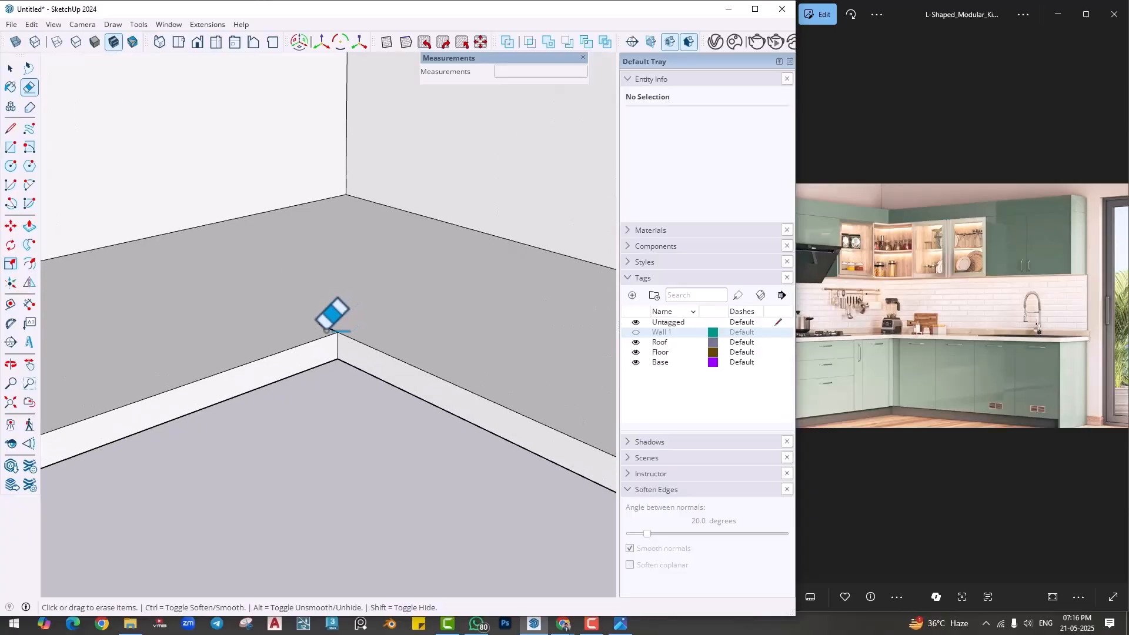
scroll(384, 288, "down", 4)
middle_click_drag(384, 285, 394, 236)
scroll(403, 236, "up", 4)
scroll(326, 234, "up", 2)
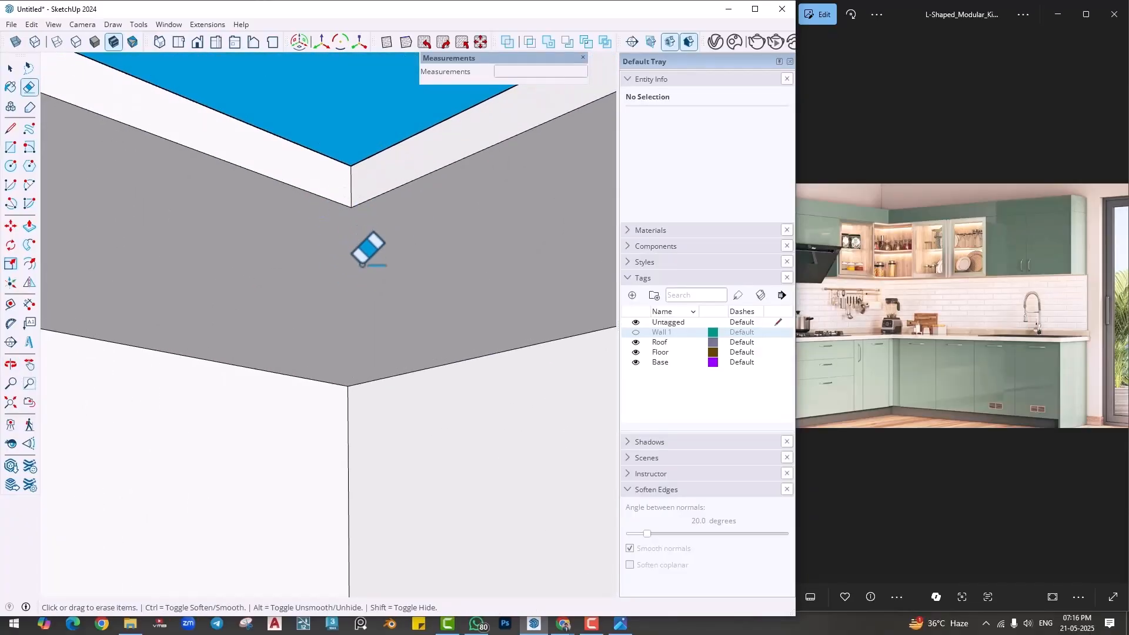
scroll(364, 276, "down", 6)
middle_click_drag(366, 297, 377, 394)
middle_click_drag(377, 394, 418, 235, "shift")
middle_click_drag(433, 450, 414, 509)
middle_click_drag(415, 509, 412, 331, "shift")
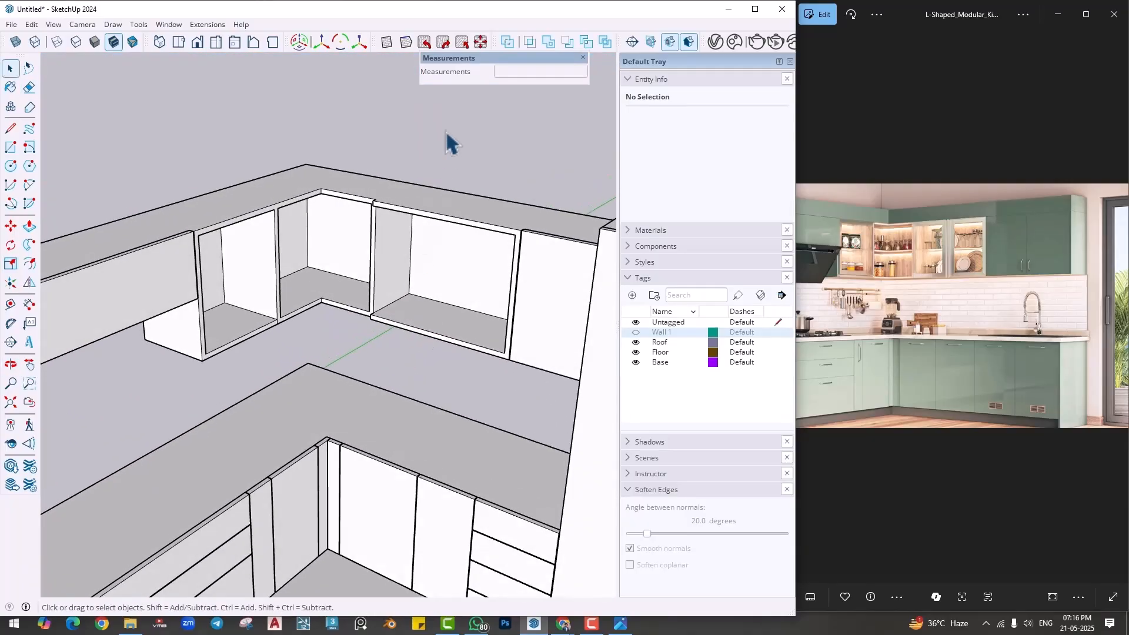
- Push the corner cabinet frame's front face 1 inch to sit flush with the adjoining wide open cabinet
scroll(354, 208, "up", 2)
middle_click_drag(373, 259, 385, 353)
scroll(386, 267, "up", 2)
middle_click_drag(376, 239, 409, 297)
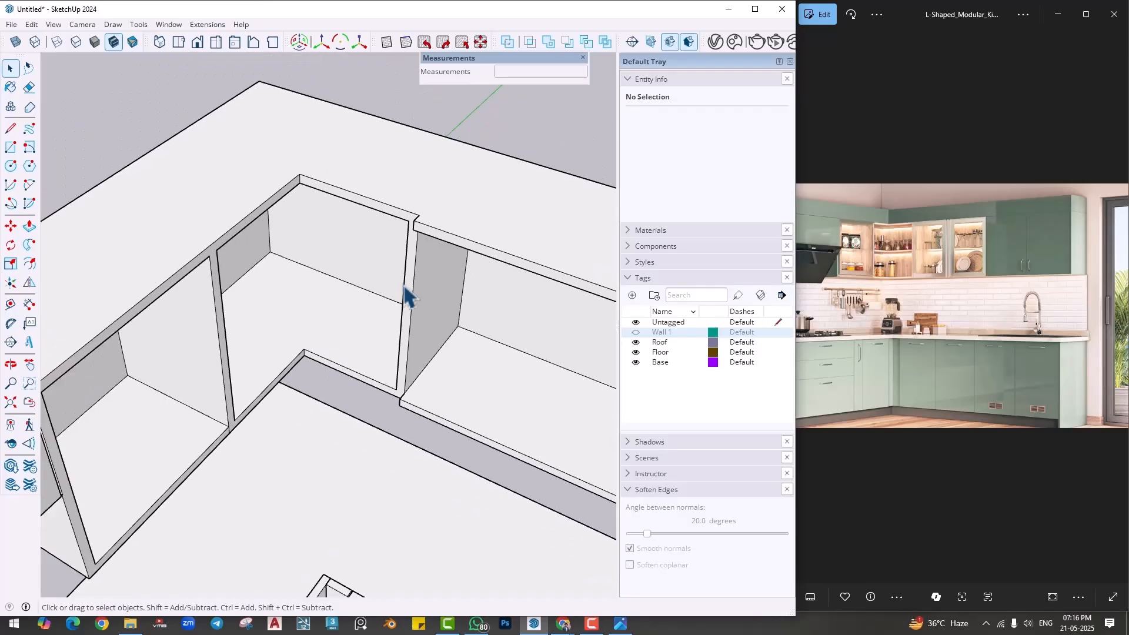
scroll(405, 289, "down", 2)
scroll(145, 380, "up", 4)
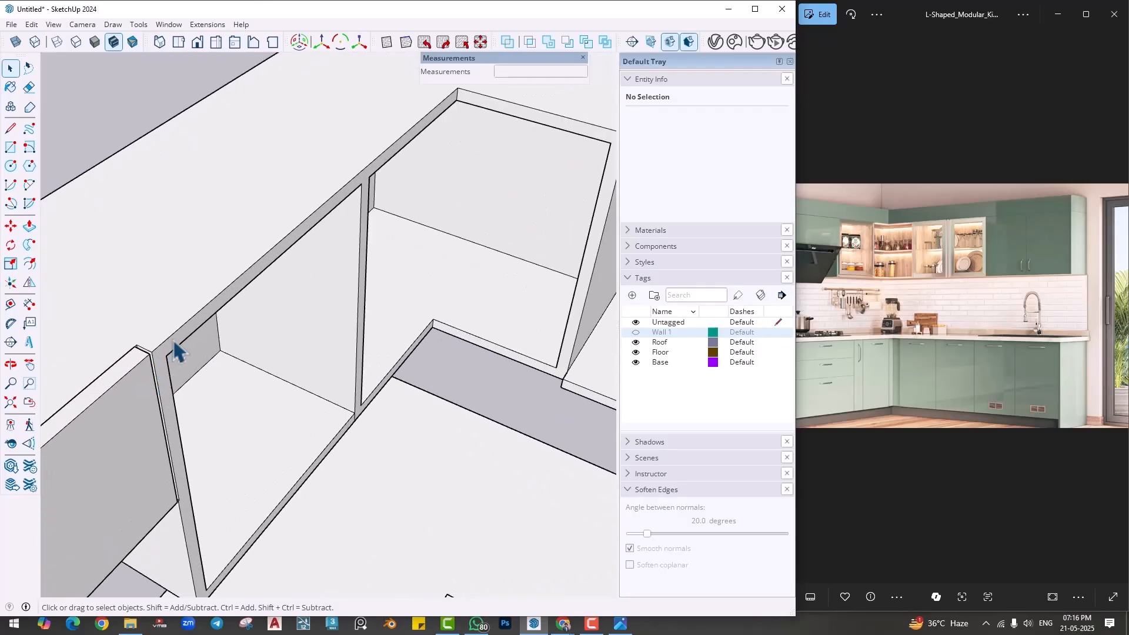
scroll(173, 337, "down", 1)
middle_click_drag(457, 217, 392, 352)
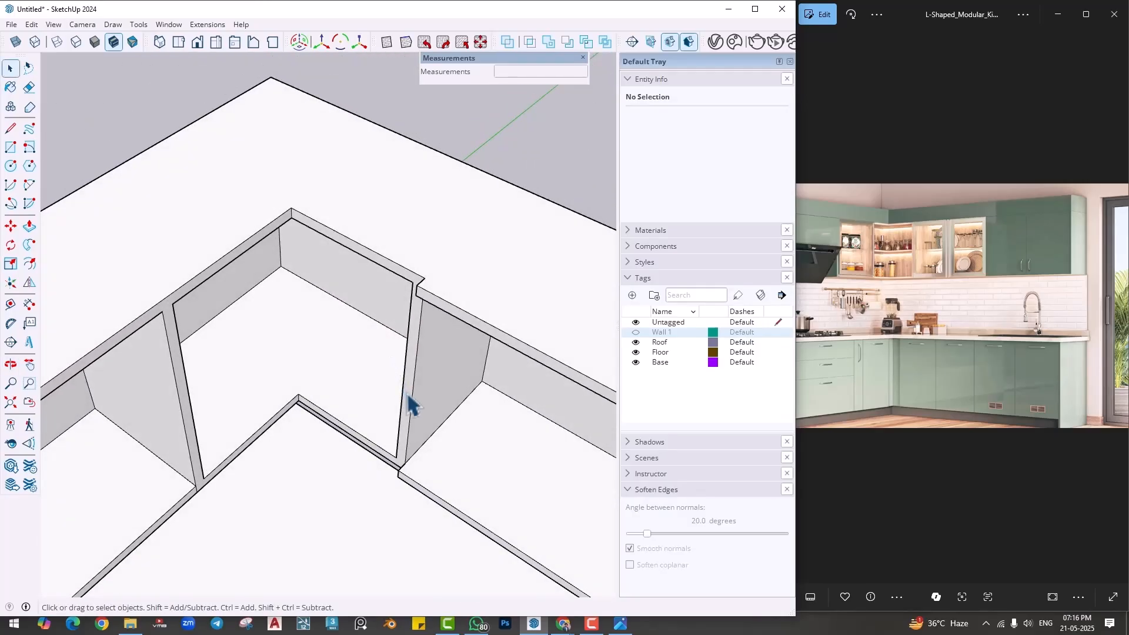
key("p")
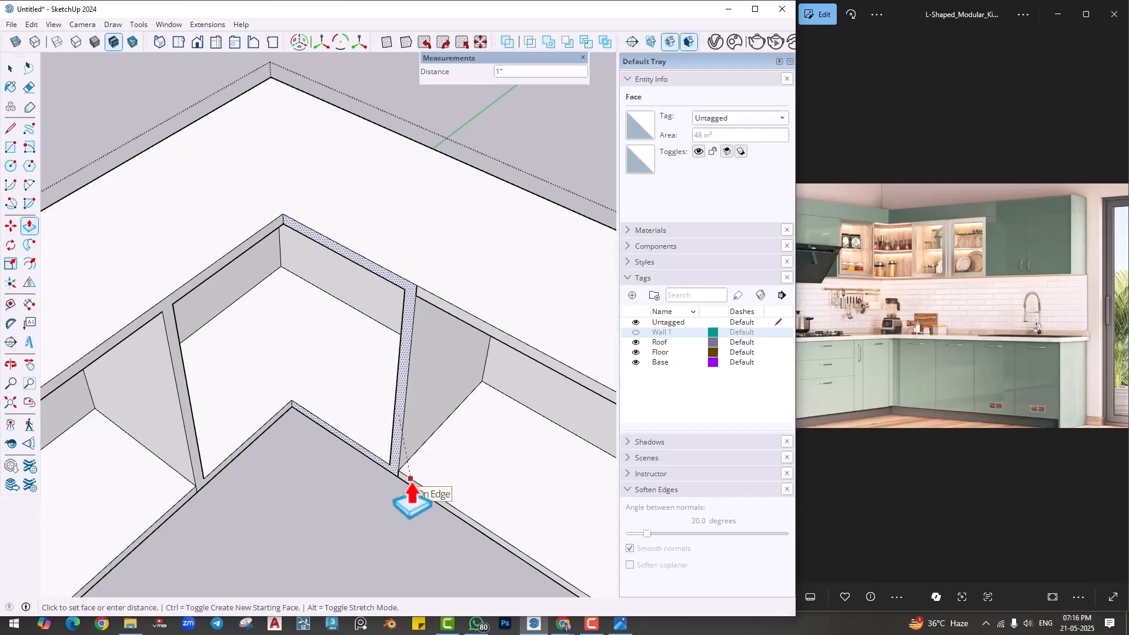
left_click(410, 480)
key("space")
- Erase the seam edges above and below the divider between the corner cabinet and wide open cabinet frames, and leave the group
scroll(410, 338, "up", 4)
middle_click_drag(431, 327, 378, 284)
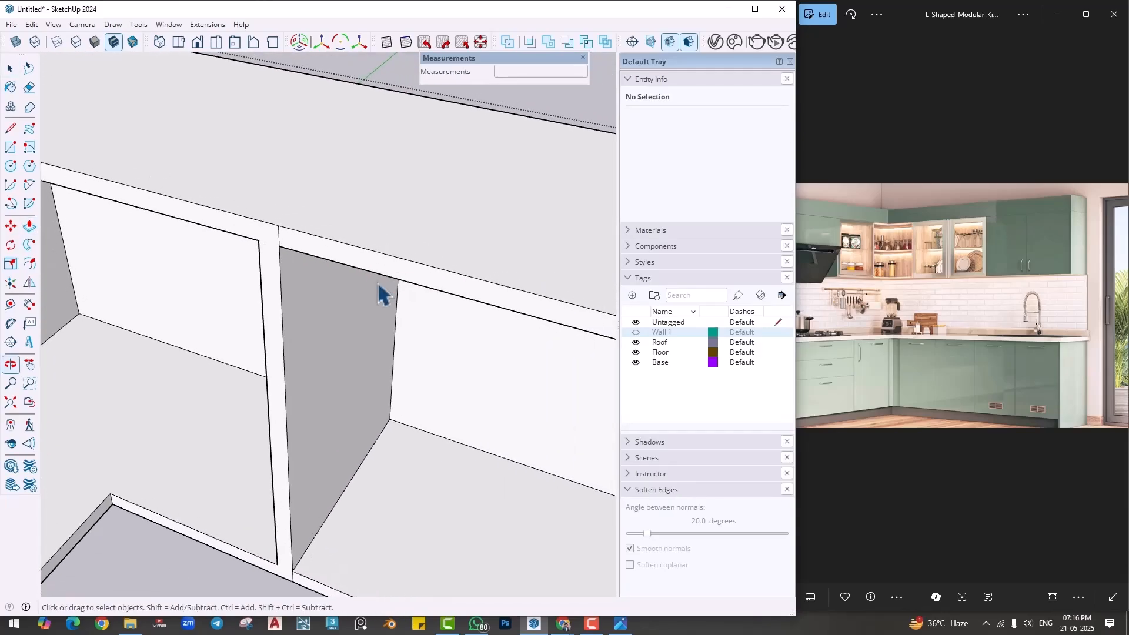
middle_click_drag(455, 258, 539, 215)
scroll(400, 195, "down", 2)
scroll(398, 185, "up", 3)
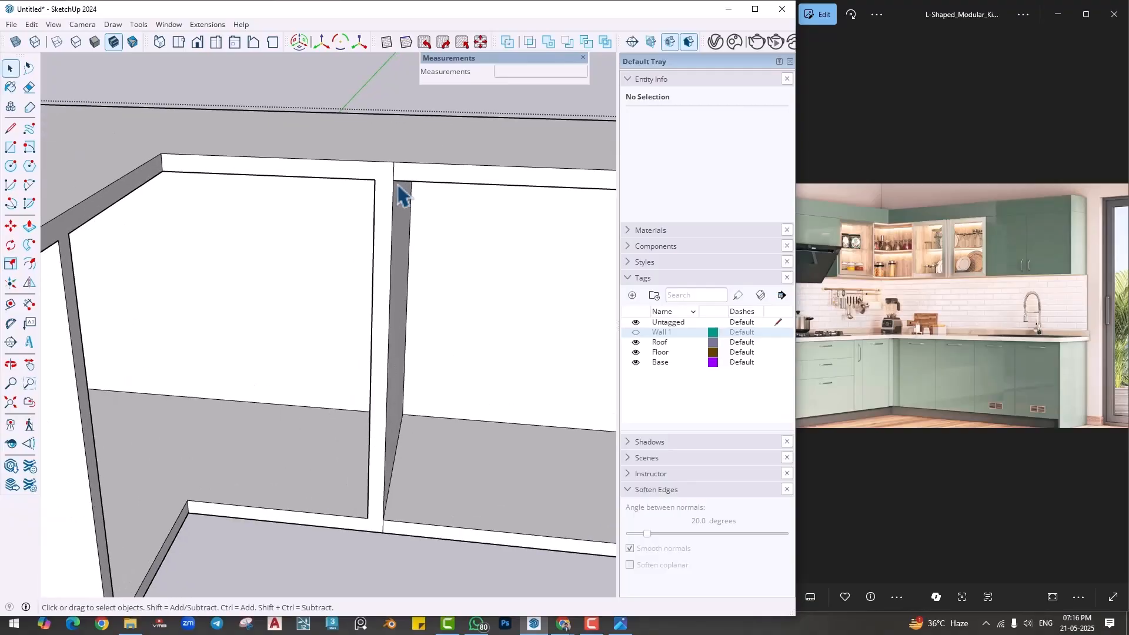
key("e")
scroll(390, 474, "up", 2)
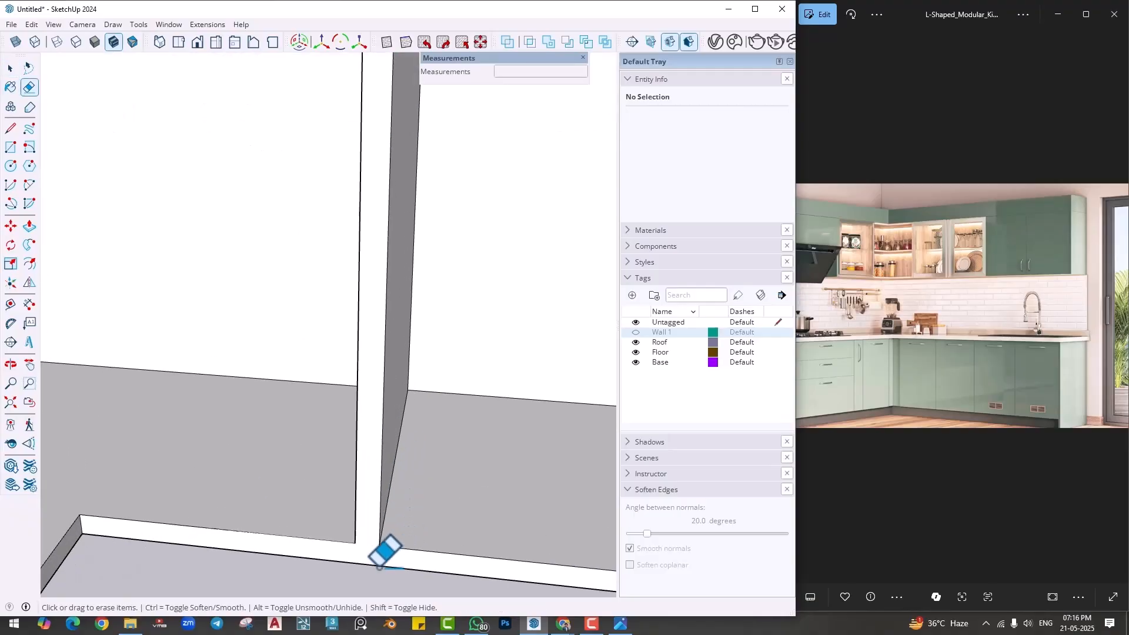
left_click_drag(412, 563, 413, 553)
scroll(420, 417, "down", 6)
mouse_move(412, 407)
middle_mouse_down()
mouse_move(351, 428)
mouse_move(412, 497)
mouse_move(408, 410)
mouse_move(328, 403)
mouse_move(317, 427)
middle_mouse_up()
key("space")
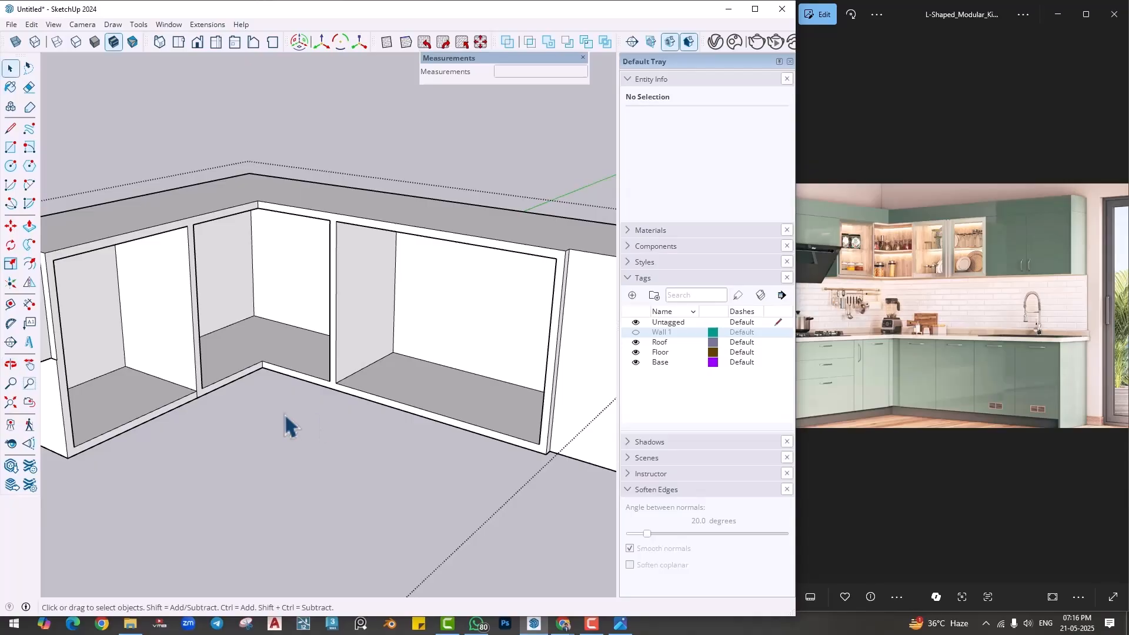
scroll(290, 401, "down", 2)
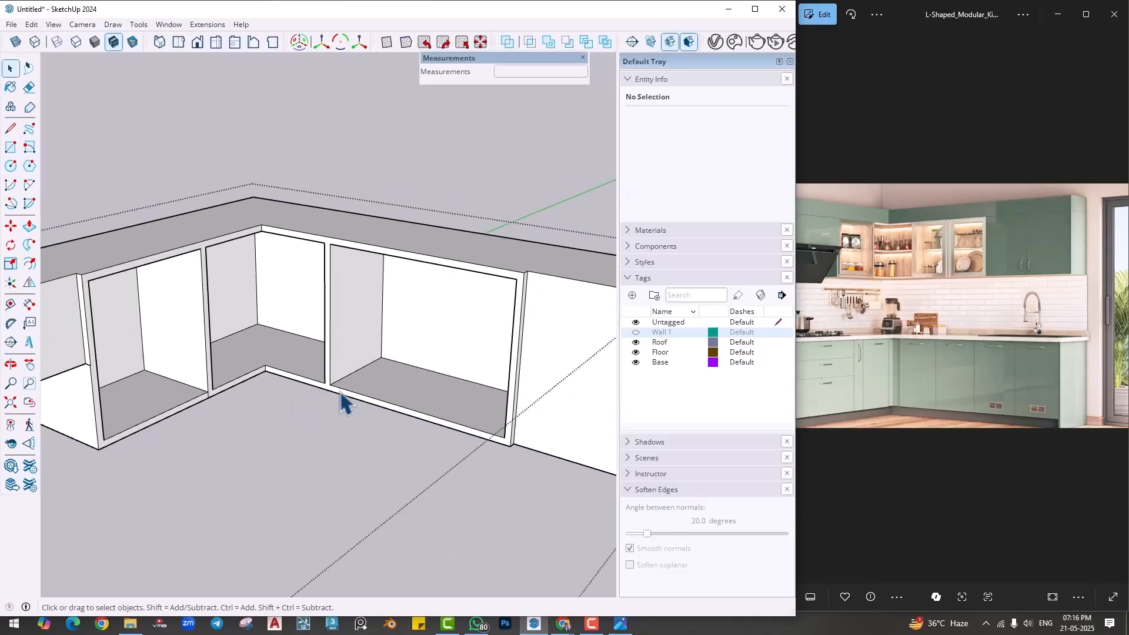
scroll(493, 373, "down", 2)
scroll(424, 221, "down", 1)
left_click(436, 186)
- Examine the wide open wall cabinet's frame and its junction with the neighbouring shutter
scroll(436, 221, "down", 2)
middle_click_drag(410, 331, 468, 262)
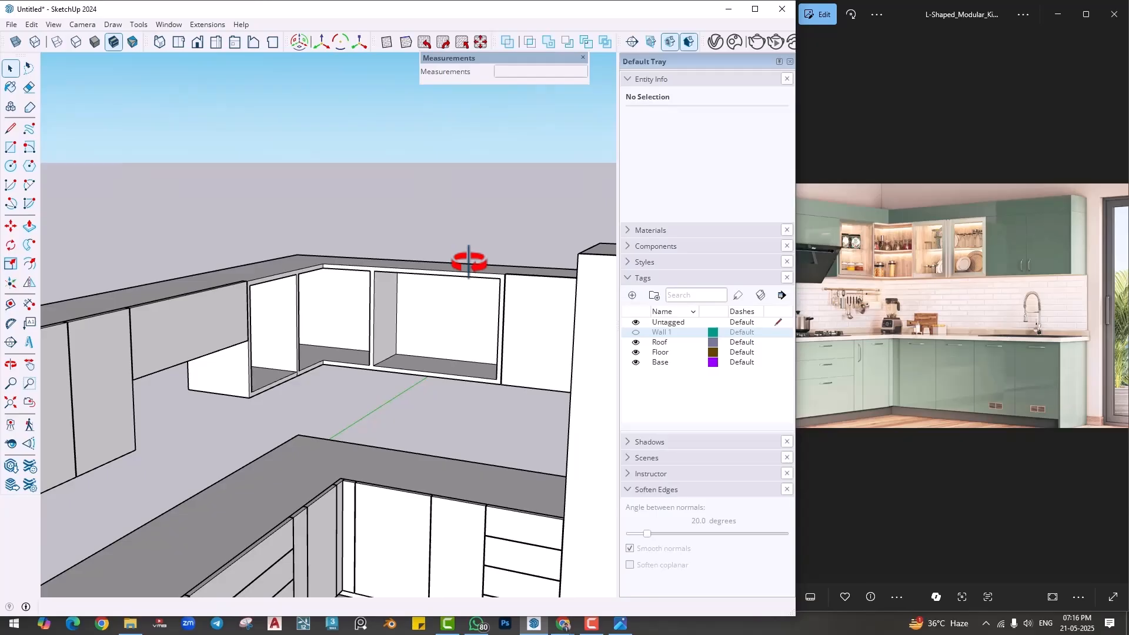
scroll(460, 353, "up", 2)
middle_click_drag(461, 330, 321, 404)
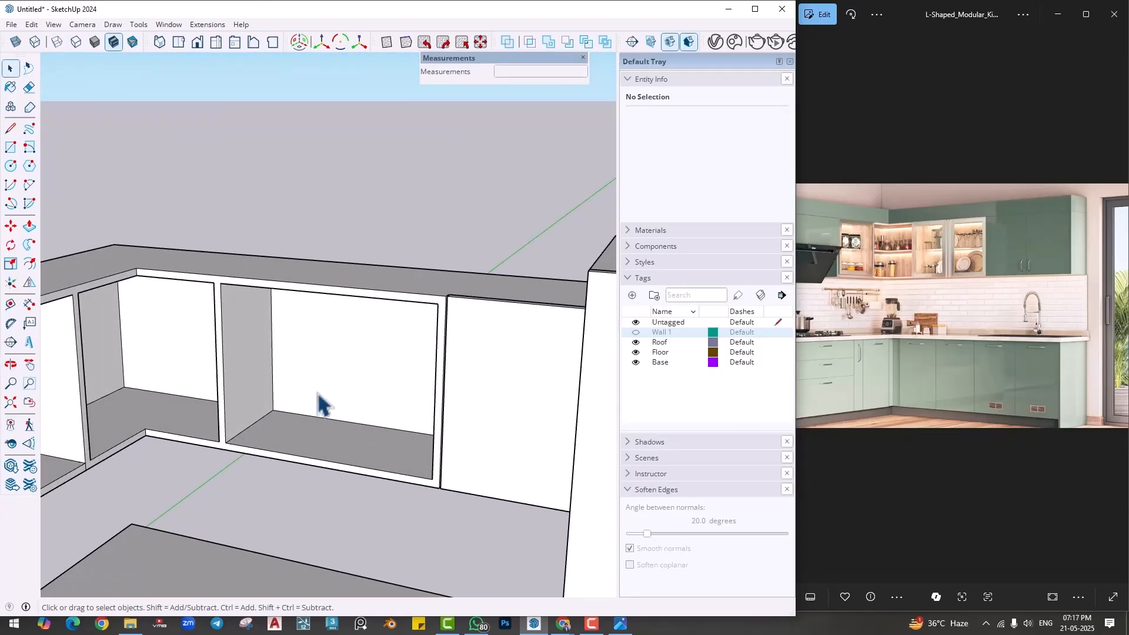
middle_click_drag(321, 405, 294, 429)
scroll(449, 328, "up", 2)
mouse_move(449, 328)
middle_mouse_down()
mouse_move(391, 383)
mouse_move(456, 310)
middle_mouse_up()
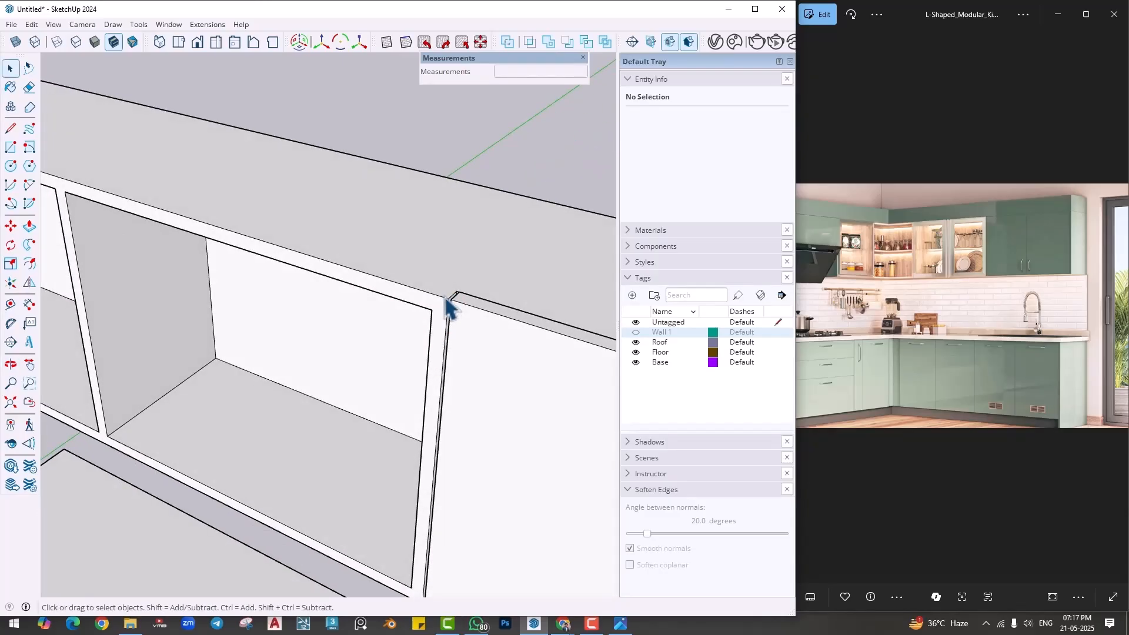
scroll(359, 318, "down", 1)
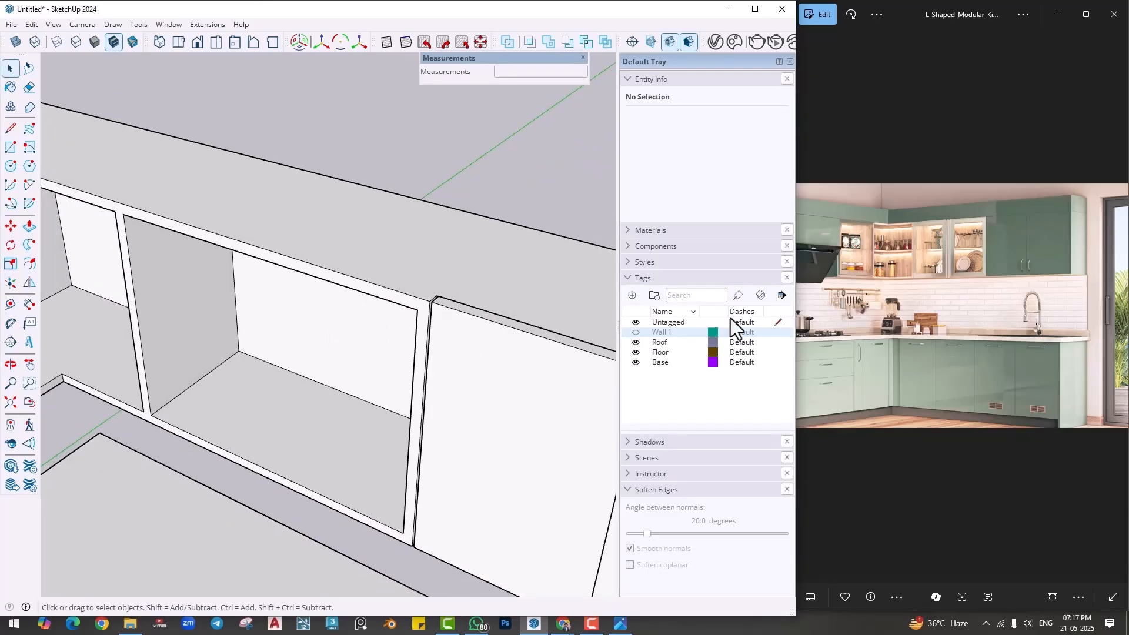
- Shift the reference picture to show more of the kitchen and preview the blue-and-white designer modular kitchen image in Chrome
left_click_drag(873, 297, 918, 294)
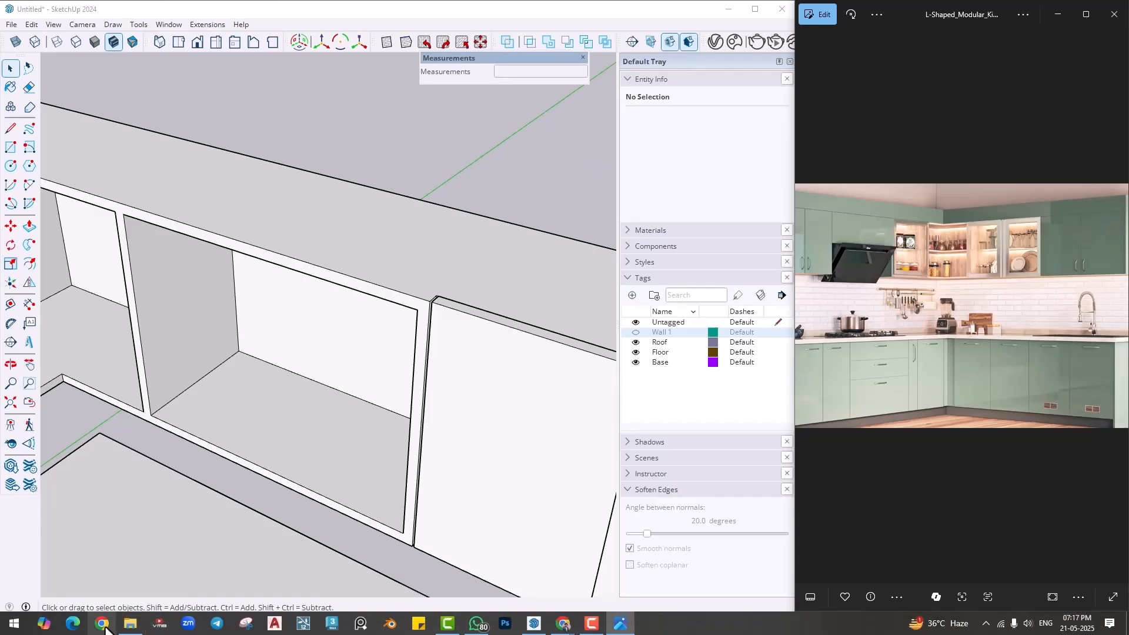
left_click(563, 623)
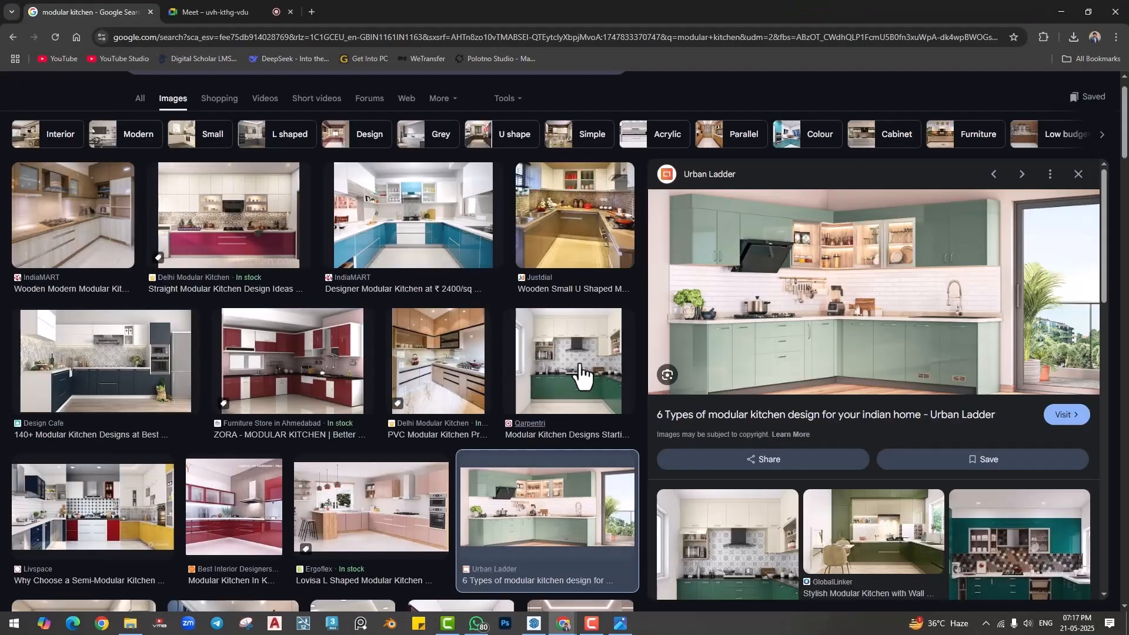
left_click(405, 241)
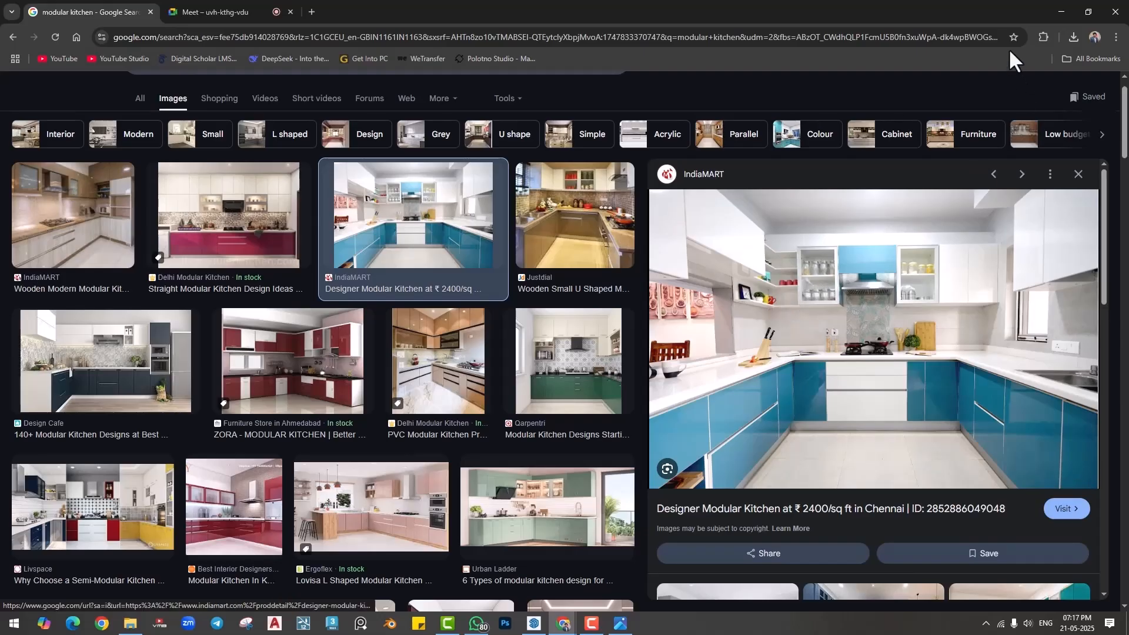
left_click(1062, 12)
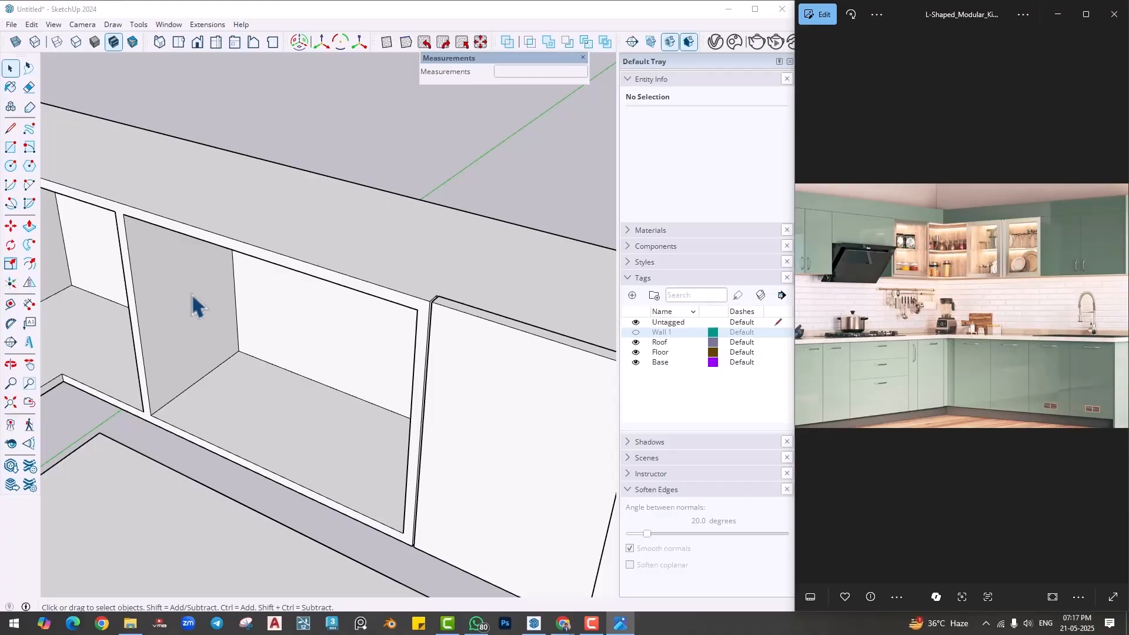
- Draw short lines across the frame above and below the divider to separate the wide open cabinet's front face from the corner cabinet
scroll(173, 307, "down", 1)
mouse_move(171, 309)
middle_mouse_down("shift")
mouse_move(229, 304)
mouse_move(260, 285)
middle_mouse_up("shift")
scroll(228, 299, "up", 2)
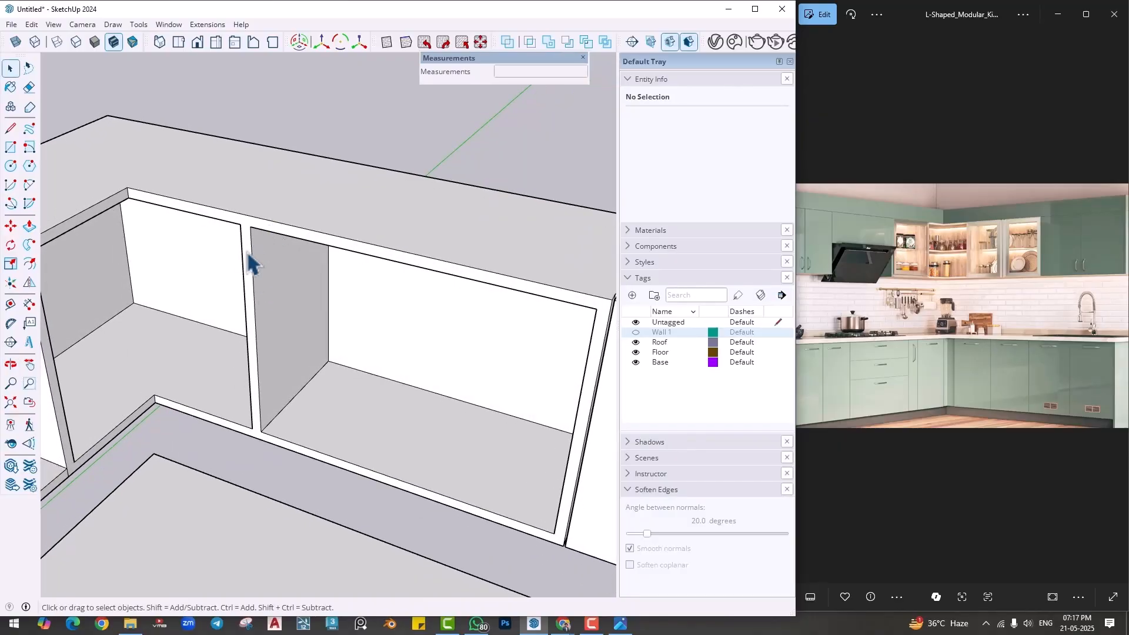
scroll(247, 255, "up", 1)
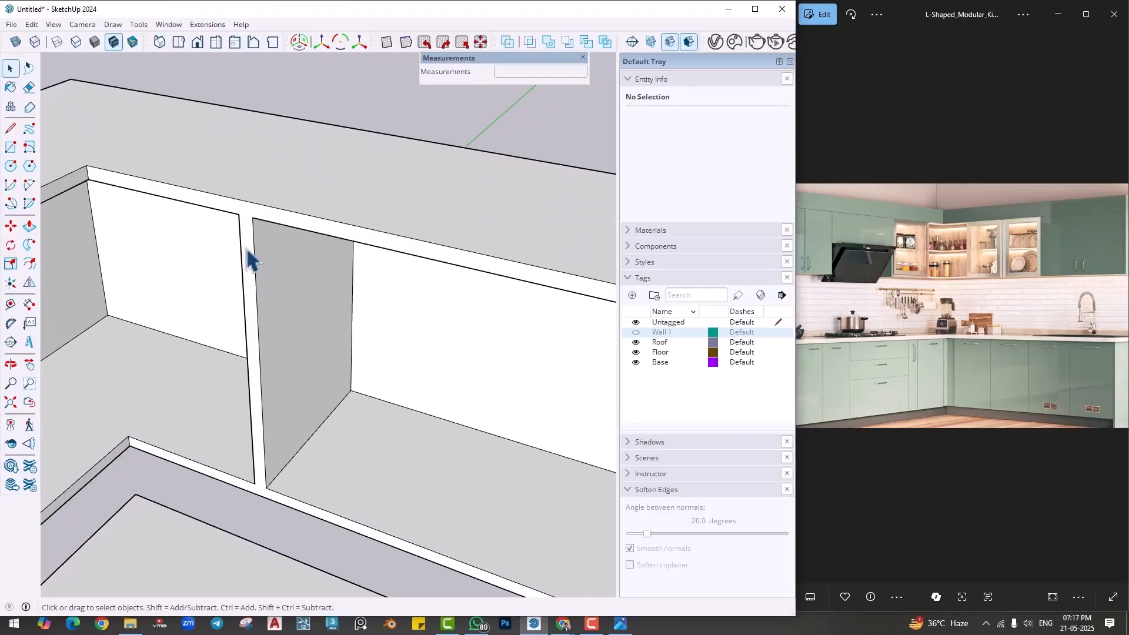
key("l")
left_click(239, 214)
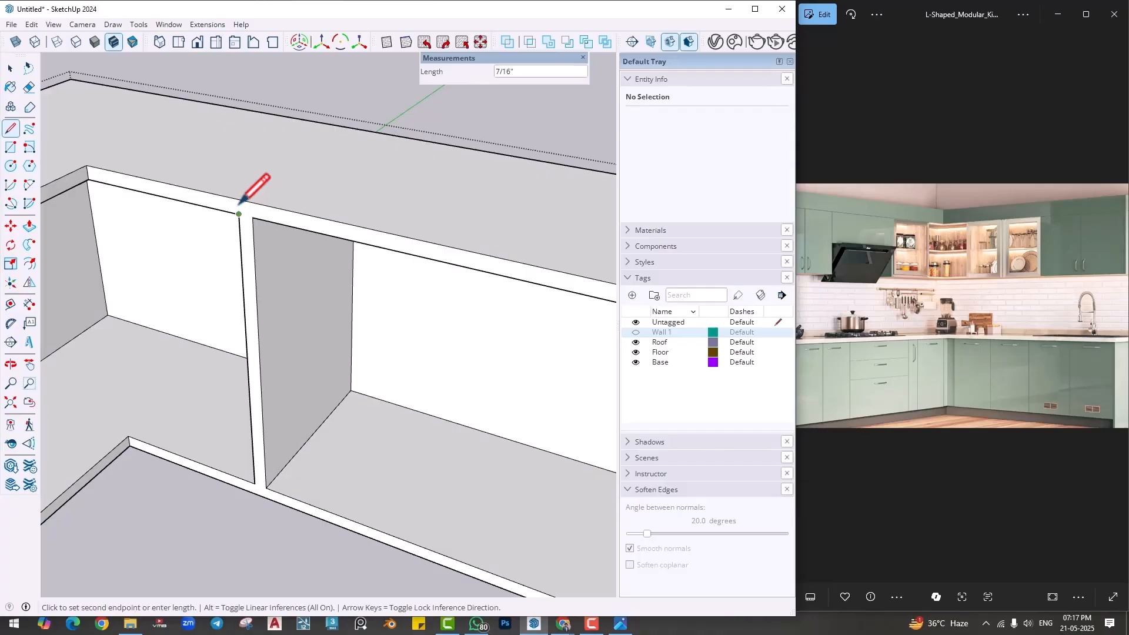
left_click(254, 493)
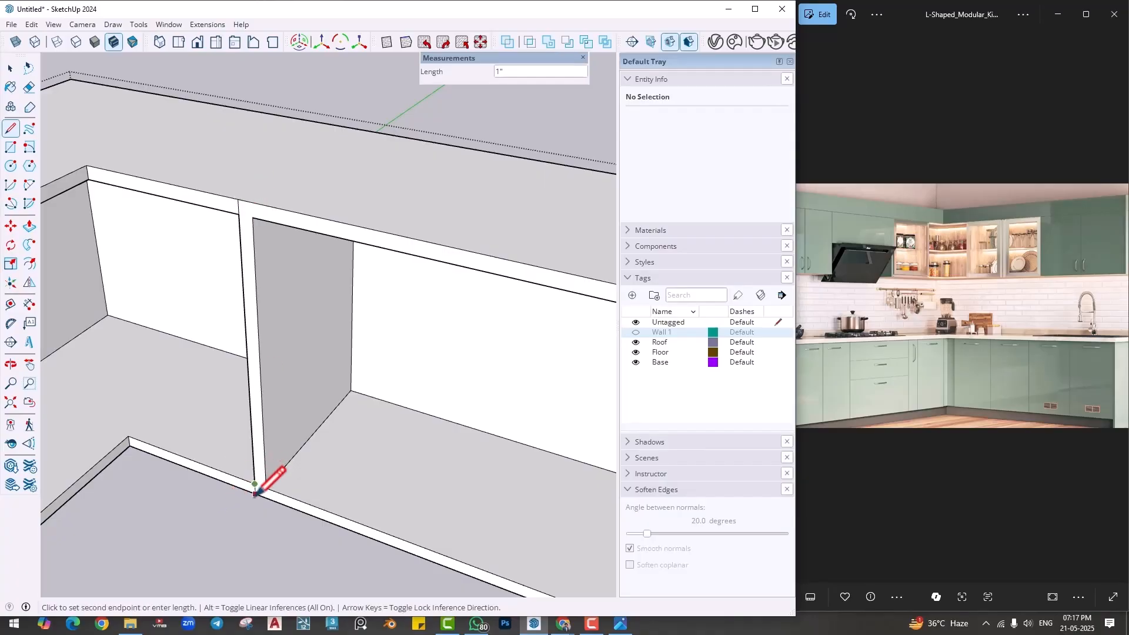
- Push the wide open cabinet frame's front face back 1 inch and leave the group
left_click(317, 238)
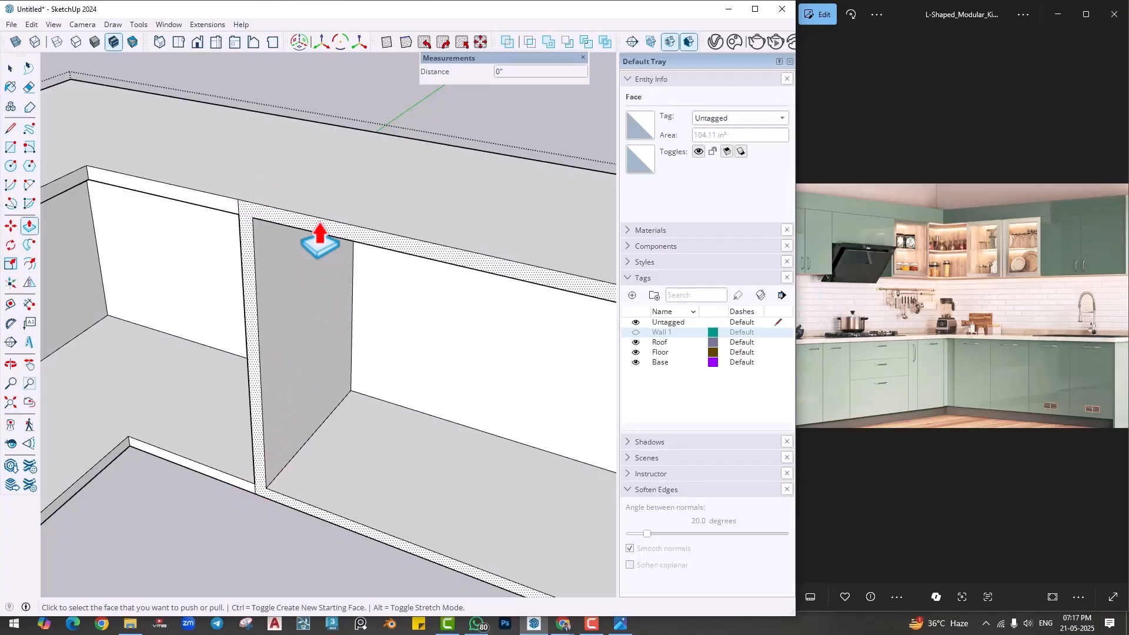
key("Return")
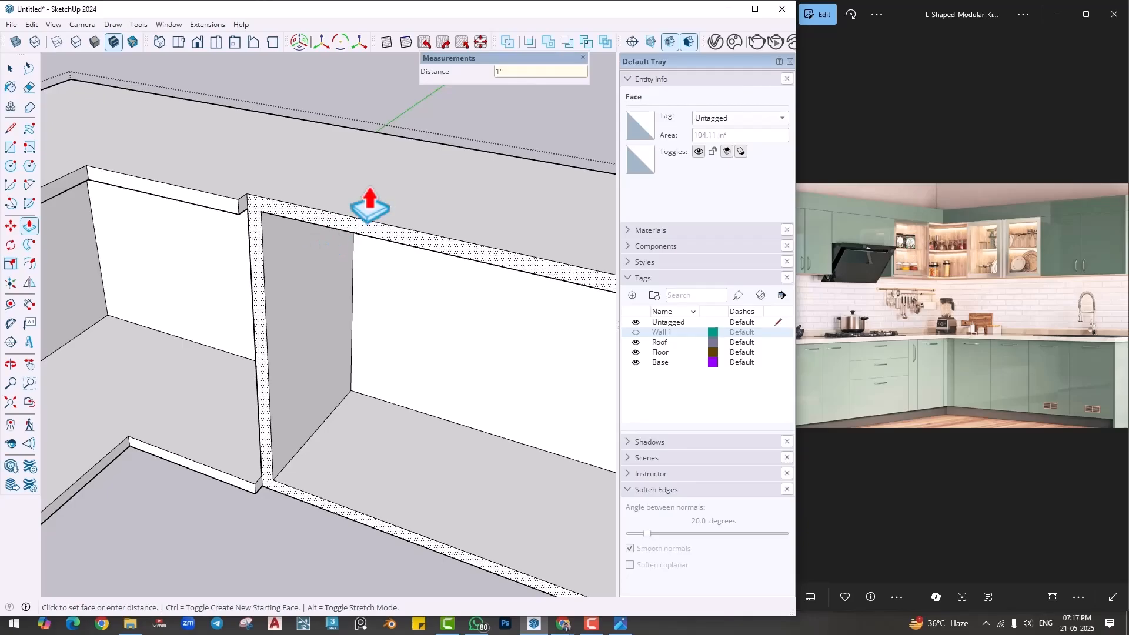
key("space")
- Draw a rectangle over the full front of the wide open cabinet frame, from its upper corner to the opposite lower corner
key("r")
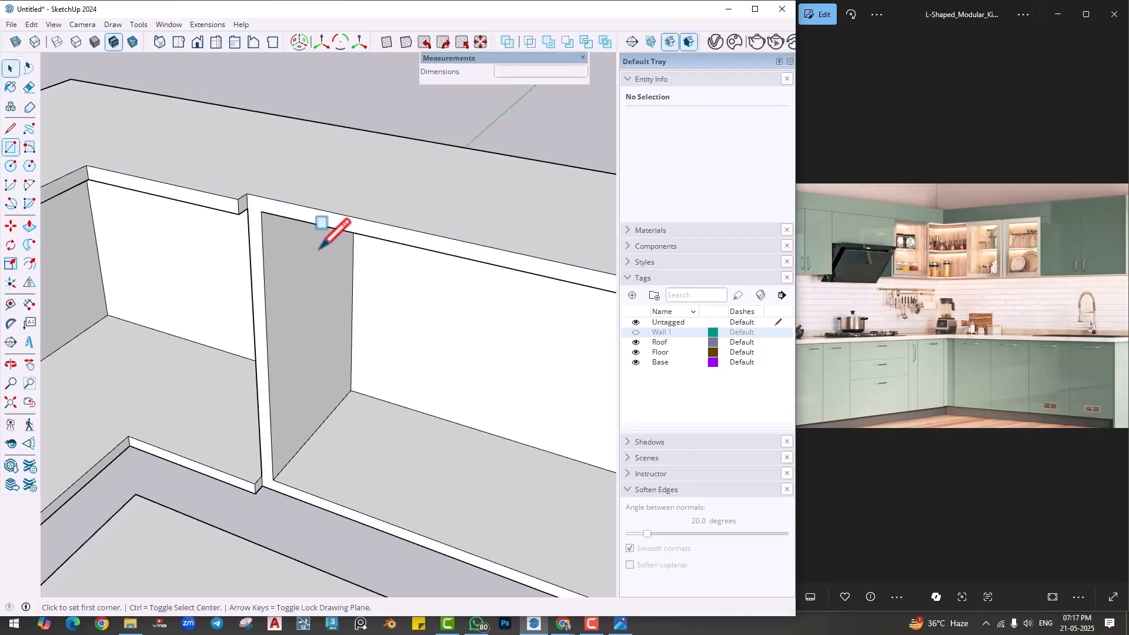
left_click(255, 196)
middle_click_drag(264, 223, 510, 405)
scroll(509, 394, "up", 6)
scroll(509, 367, "down", 4)
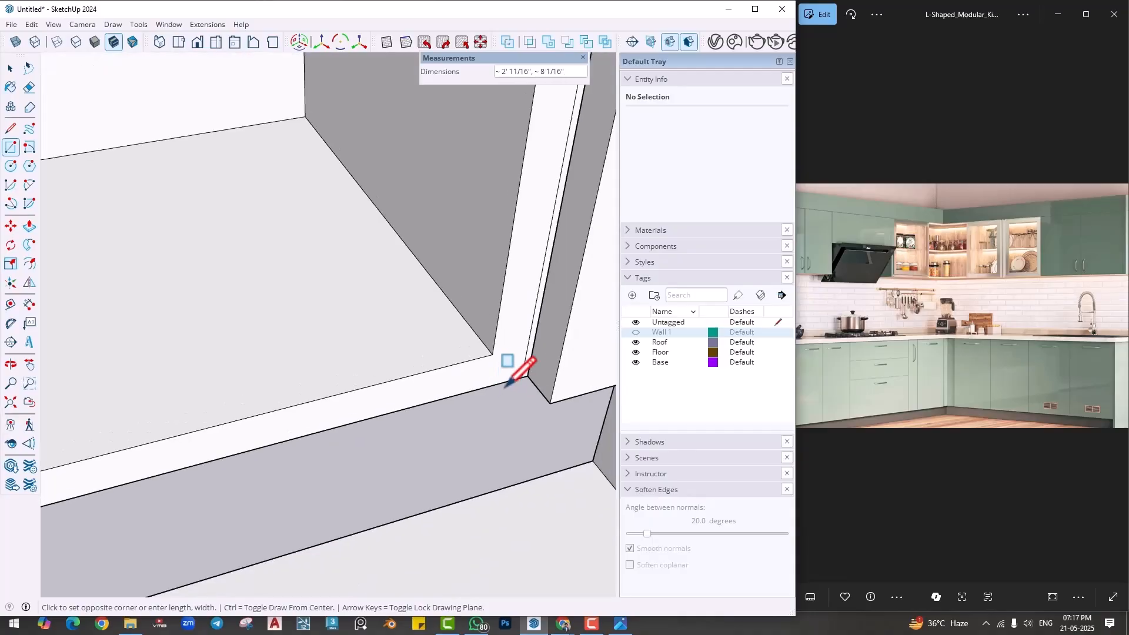
scroll(517, 371, "up", 2)
scroll(518, 374, "down", 4)
middle_click_drag(421, 394, 401, 363)
- Extrude the rectangle on the wide open cabinet 1 inch into a shutter panel
key("p")
left_click(365, 322)
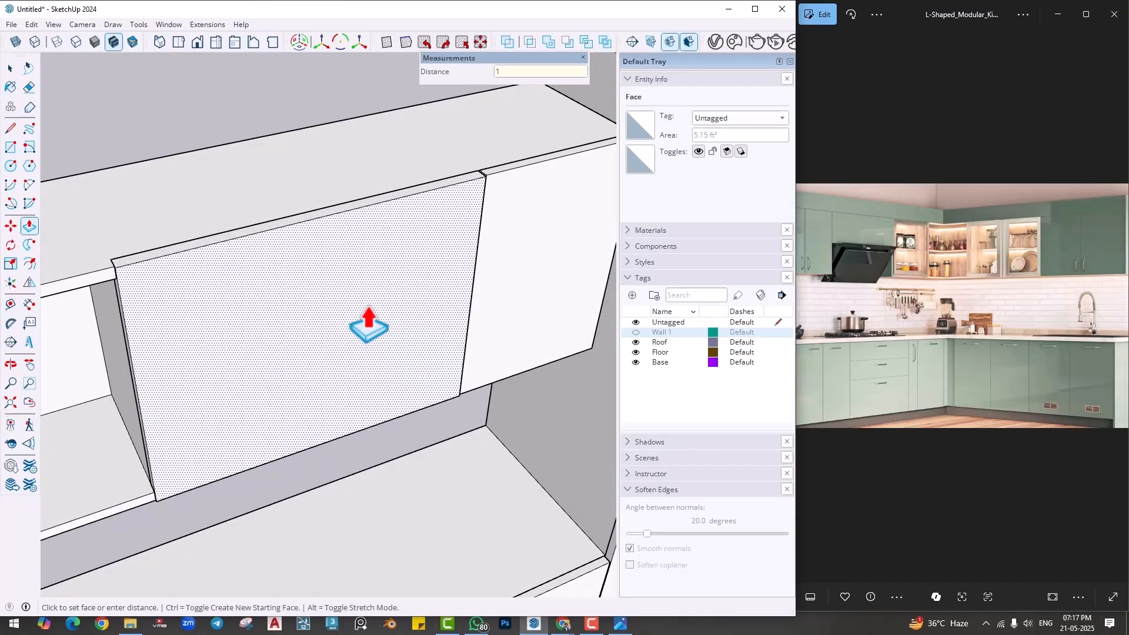
type("1")
key("Return")
key("space")
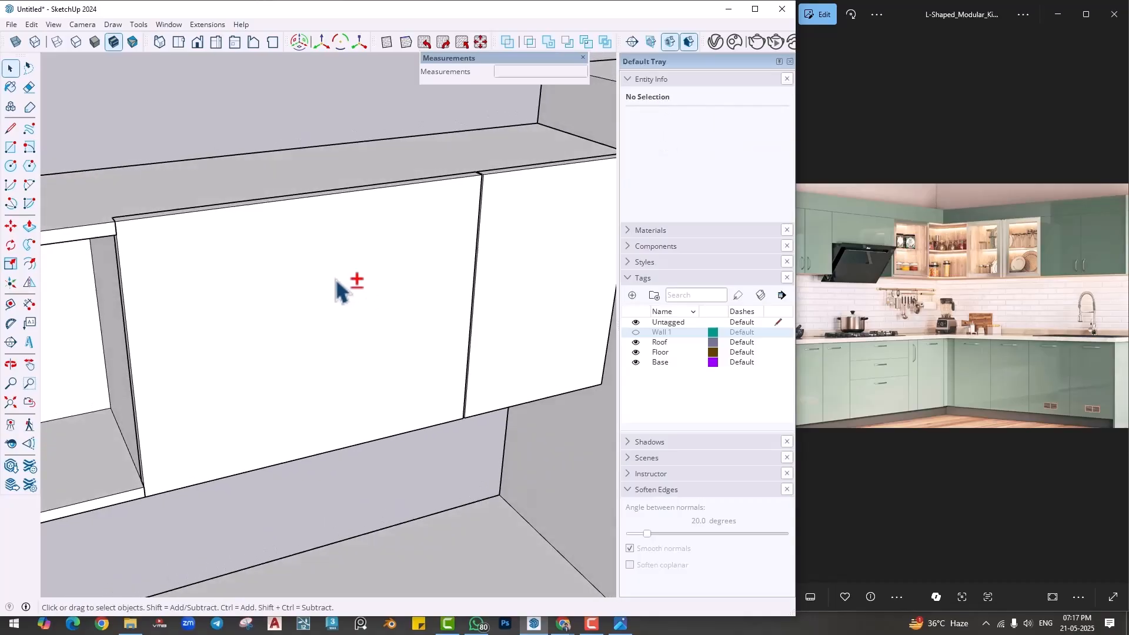
- Split the new shutter panel into two doors with a vertical line through the middle of its front face
middle_click_drag(337, 278, 351, 281, "shift")
key("l")
left_click(326, 198)
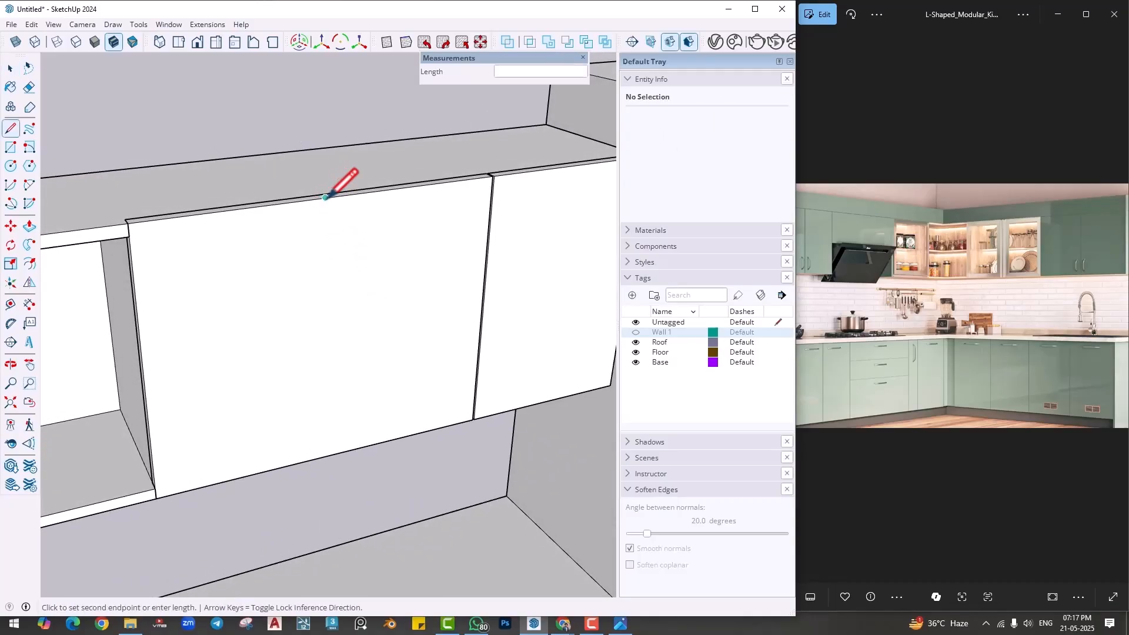
left_click(326, 456)
key("space")
- Offset the outline of the door next to the corner cabinet inward and repeat the same offset on the second door
middle_click_drag(326, 456, 100, 315)
left_click(30, 264)
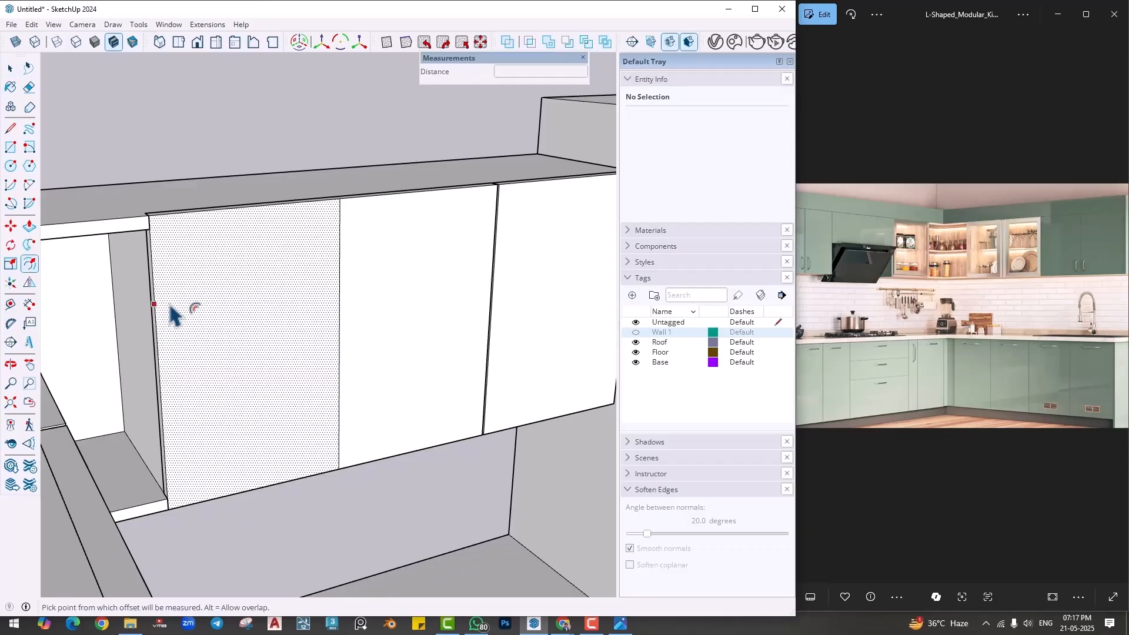
left_click(166, 303)
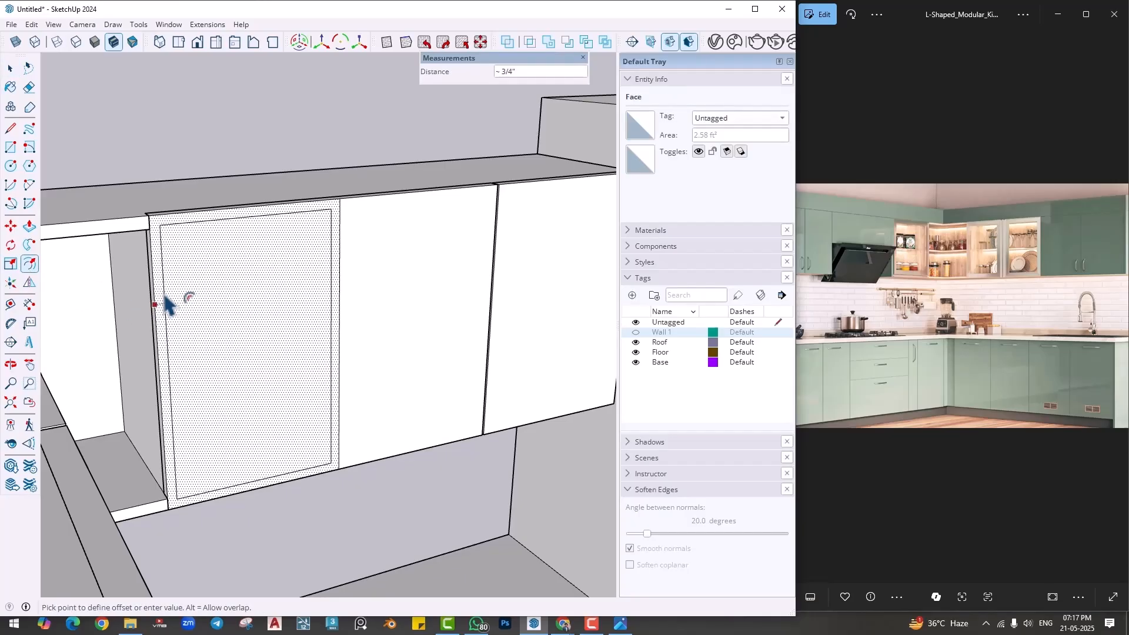
key("Return")
double_click(447, 302)
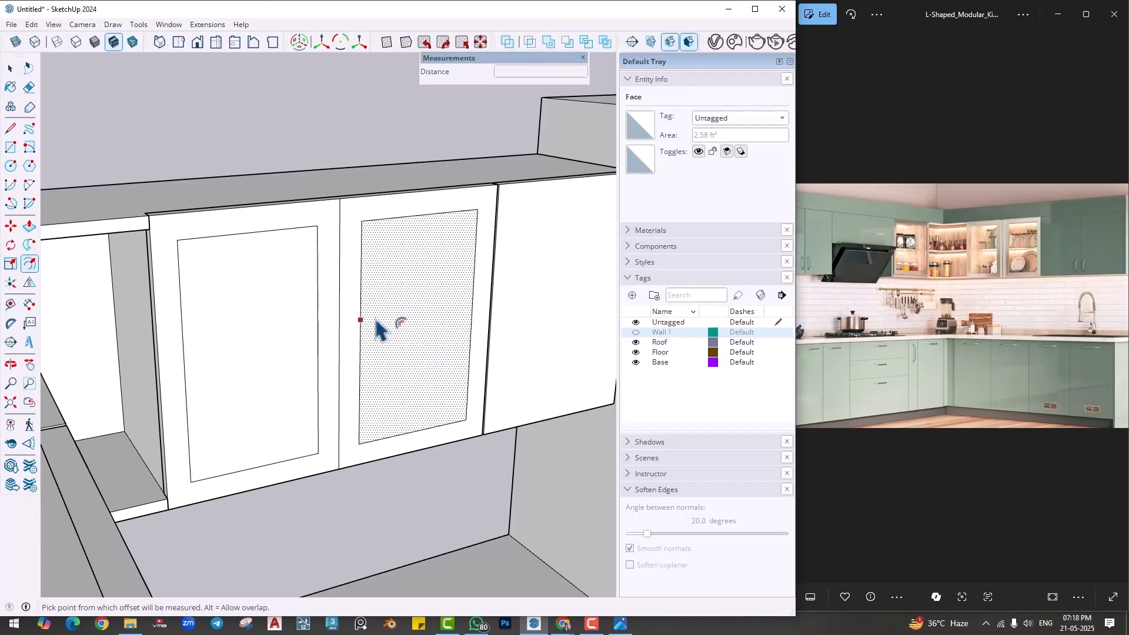
- Push the inner panel of both doors back through the shutter thickness to leave two open door frames
middle_click_drag(378, 328, 296, 381)
key("p")
left_click(394, 353)
left_click(390, 328)
double_click(272, 371)
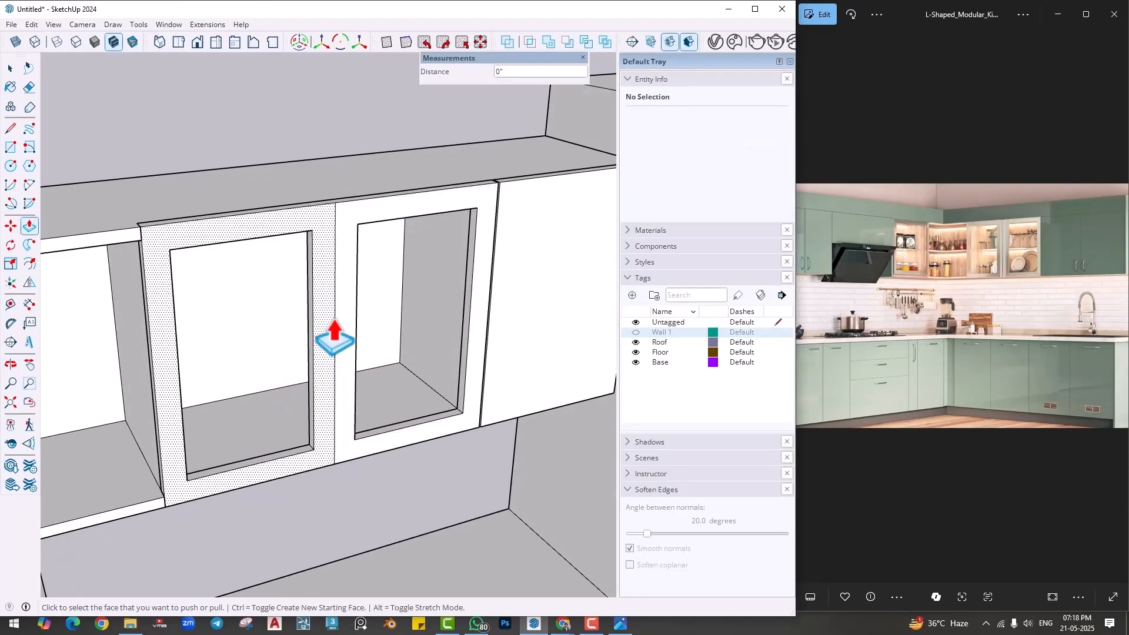
- Copy the dividing line between the two doors sideways by 4 mm and erase the surplus line, leaving a narrow strip
scroll(337, 337, "up", 2)
key("space")
scroll(338, 312, "up", 4)
middle_click_drag(334, 311, 327, 411, "shift")
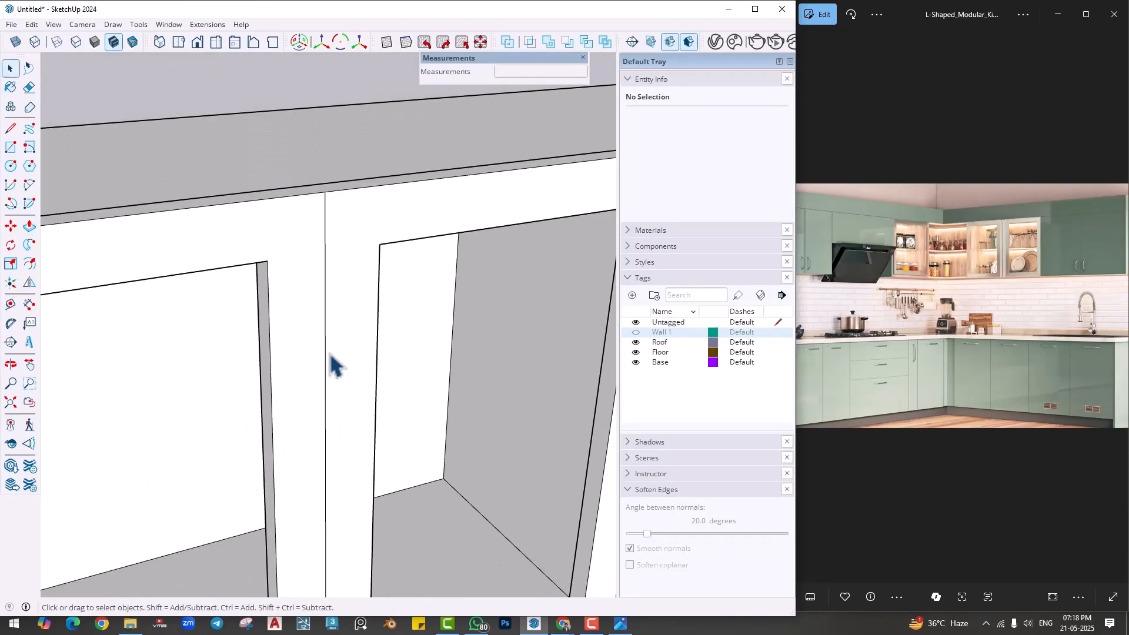
left_click(325, 345)
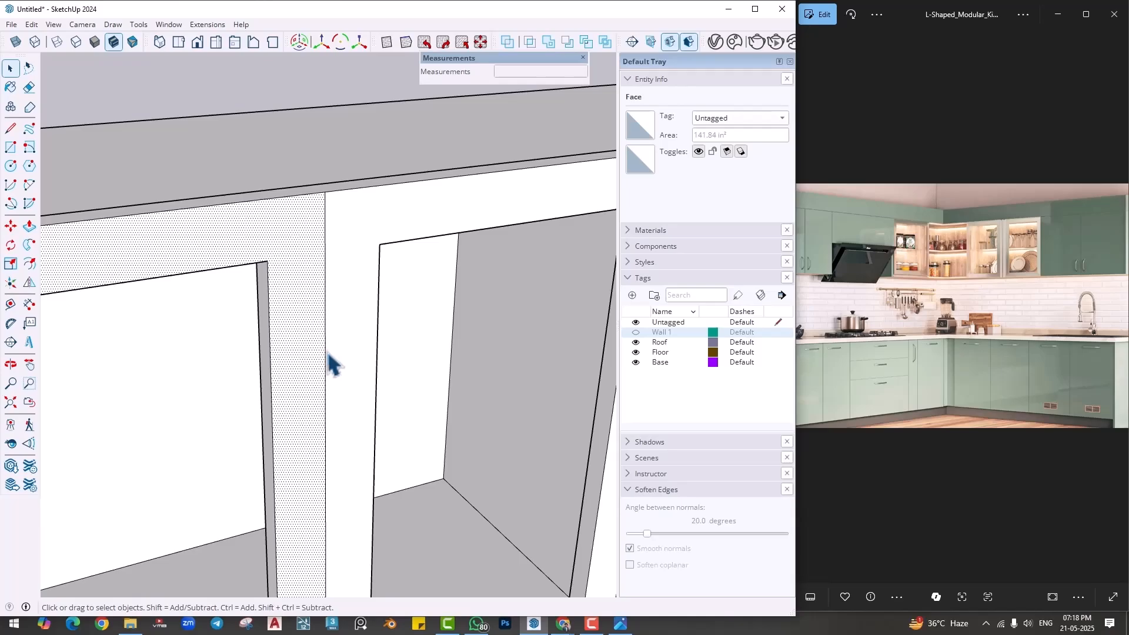
left_click(327, 353)
key("m")
key("ctrl")
left_click(325, 351)
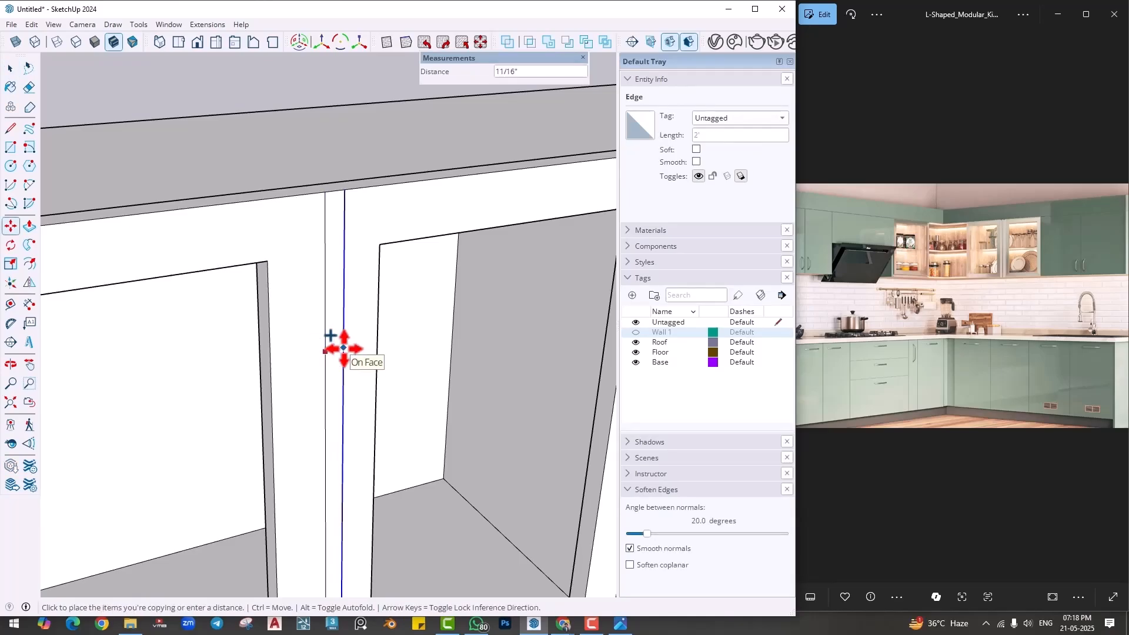
scroll(343, 347, "up", 4)
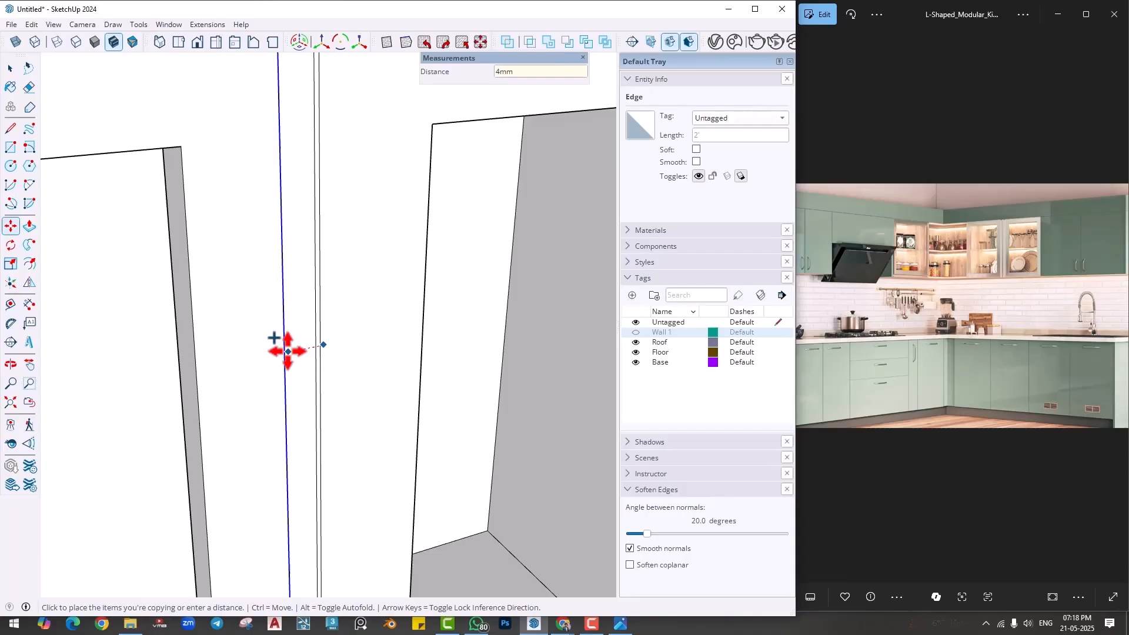
key("Return")
key("e")
scroll(321, 269, "up", 3)
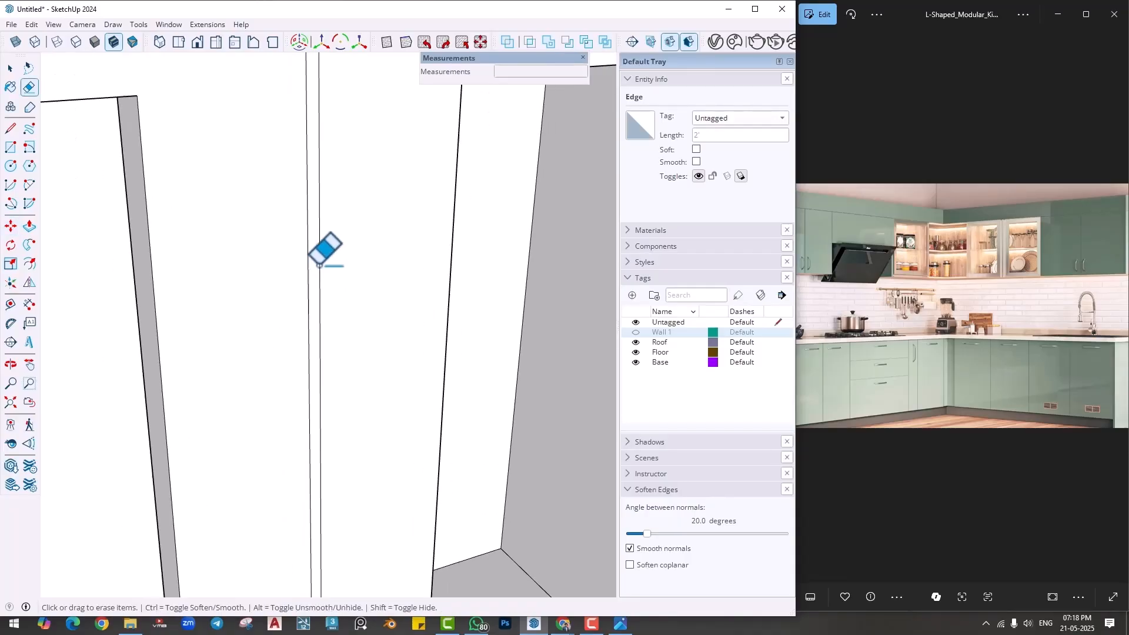
- Push the narrow strip between the two doors back through the shutter thickness to cut a gap separating them
scroll(328, 118, "down", 5)
key("p")
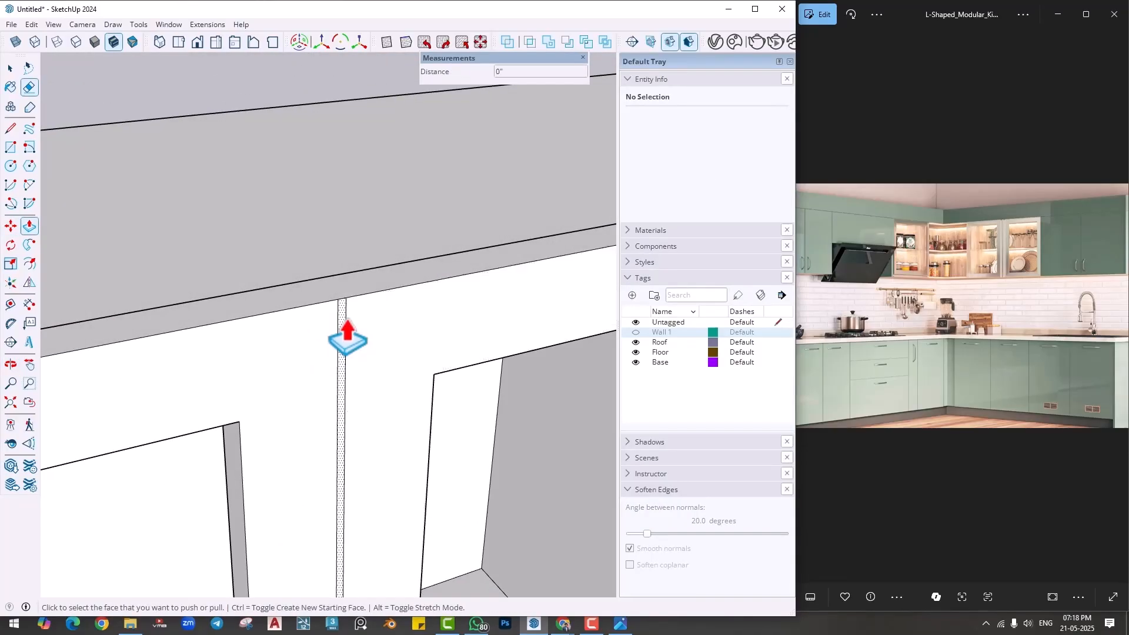
key("space")
scroll(328, 290, "down", 4)
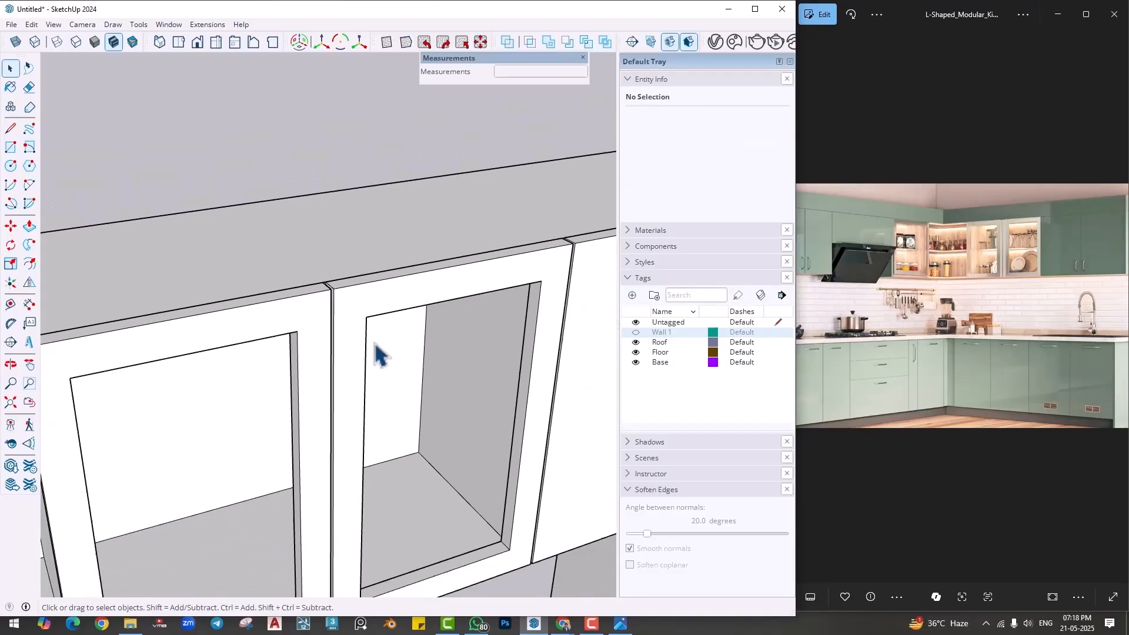
- Select all the connected geometry of the two framed doors and make it a group
scroll(375, 344, "down", 1)
scroll(353, 181, "down", 3)
middle_click_drag(369, 352, 381, 259, "shift")
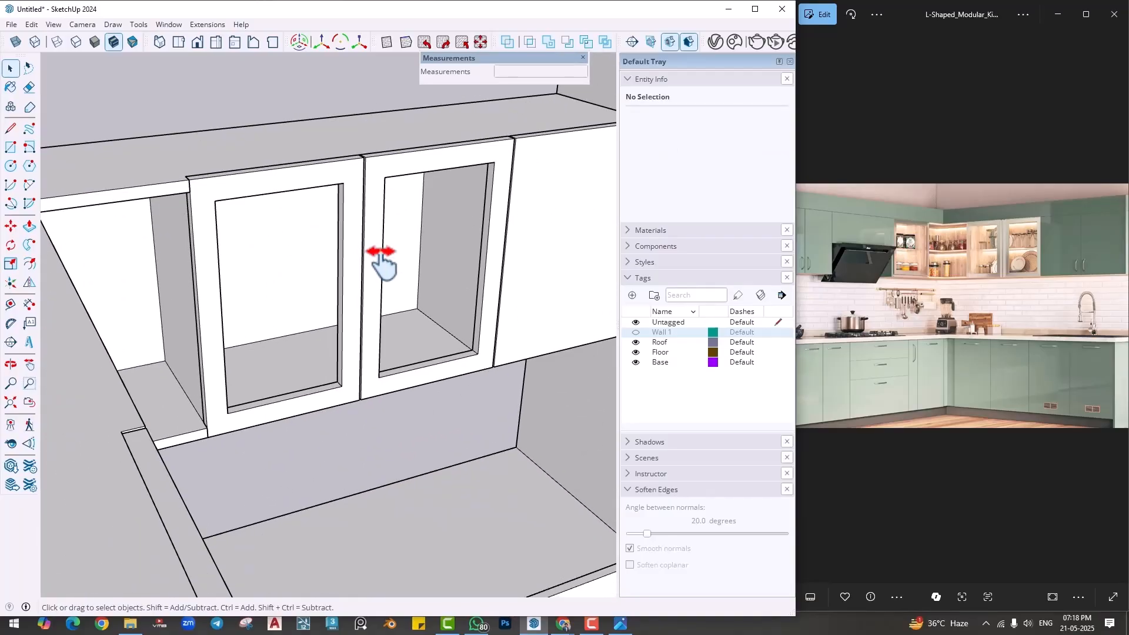
triple_click(377, 247)
right_click(378, 247)
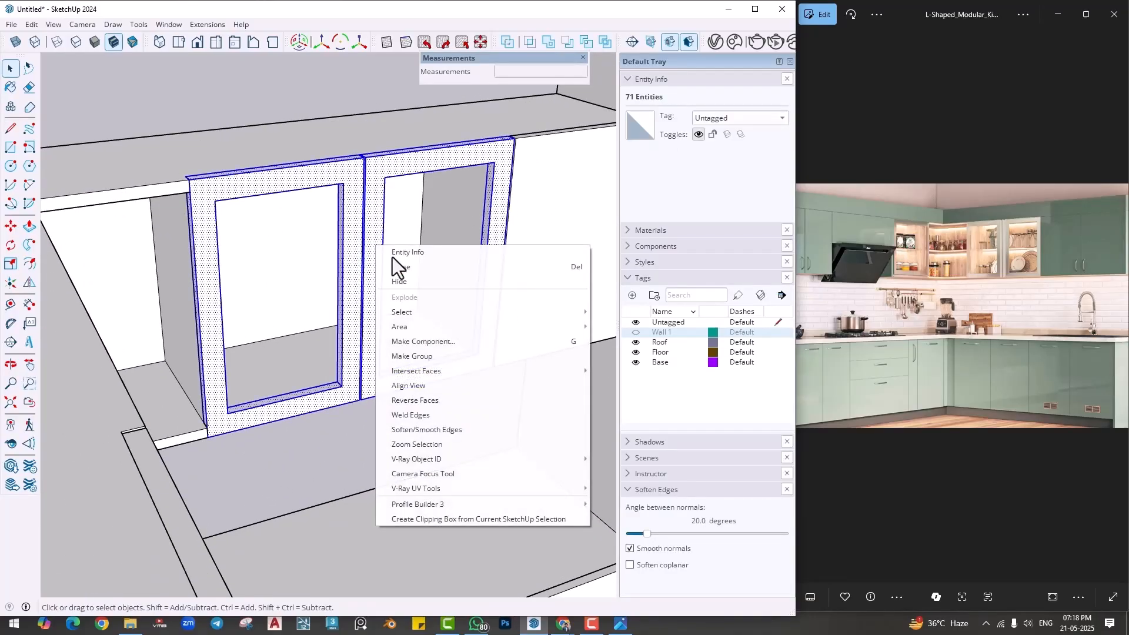
left_click(404, 356)
- Draw a rectangle filling the frame opening of the door beside the open cabinet, from its upper corner to the opposite lower corner
left_click(286, 276)
mouse_move(286, 276)
middle_mouse_down()
mouse_move(291, 248)
mouse_move(284, 299)
middle_mouse_up()
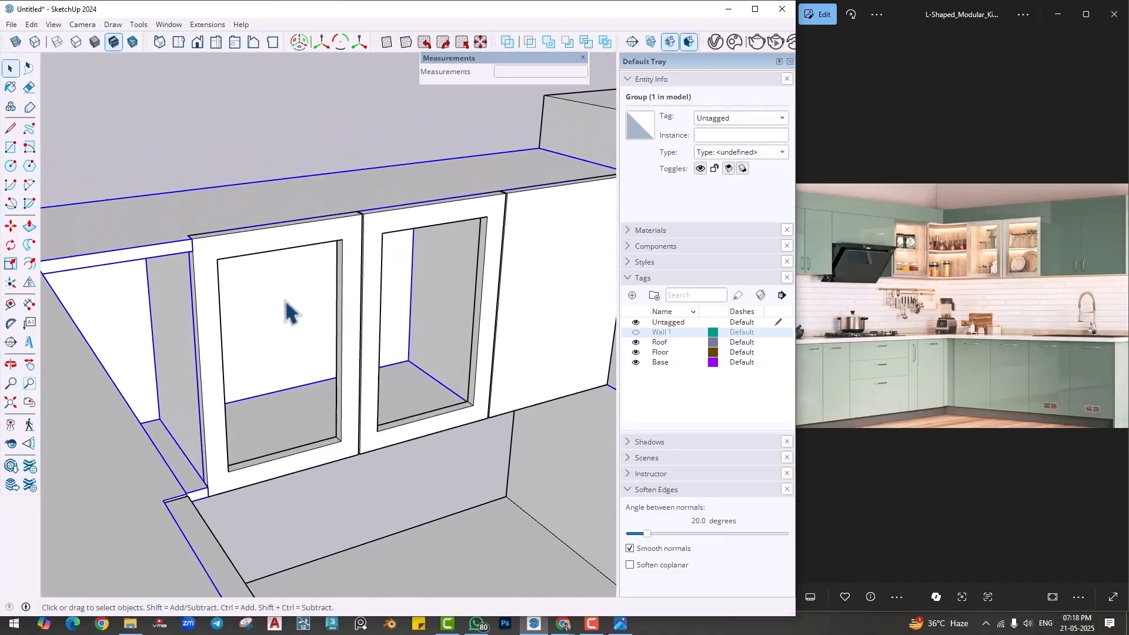
key("r")
scroll(234, 273, "up", 1)
left_click(213, 254)
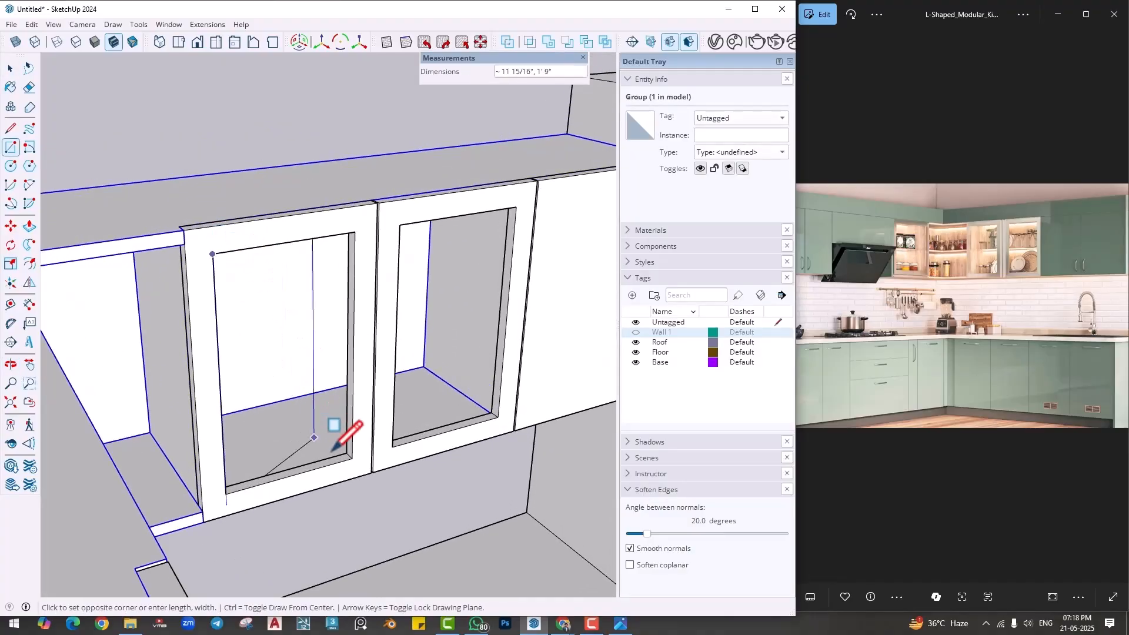
left_click(351, 459)
middle_click_drag(282, 441, 320, 403)
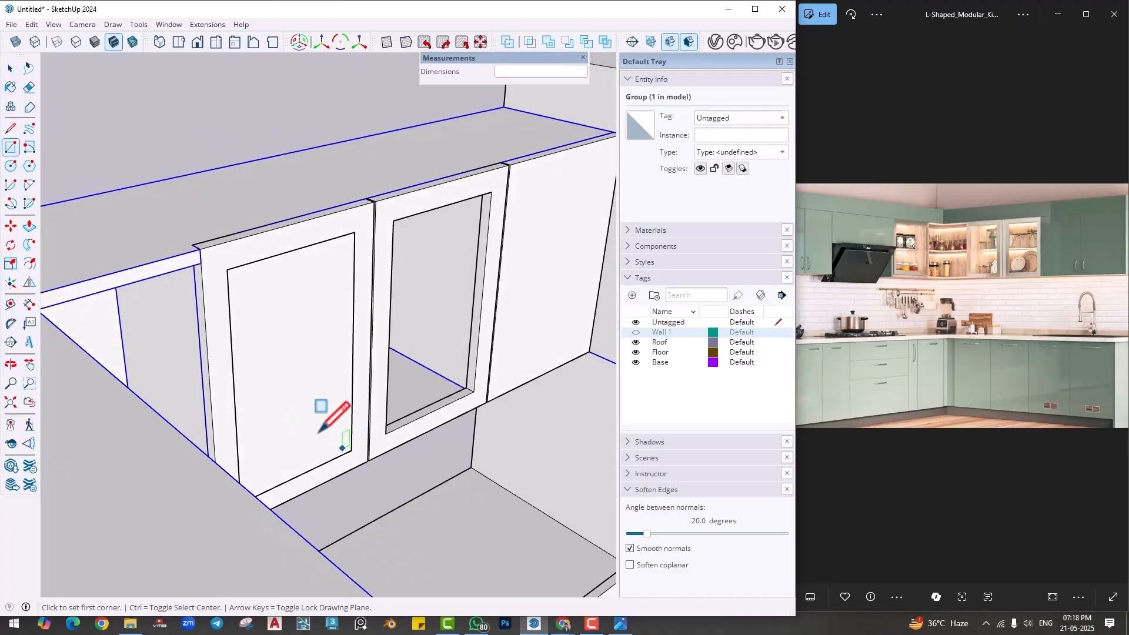
- Extrude the rectangle in the door opening 4 mm into a glass pane and make the pane a group
key("p")
left_click(295, 414)
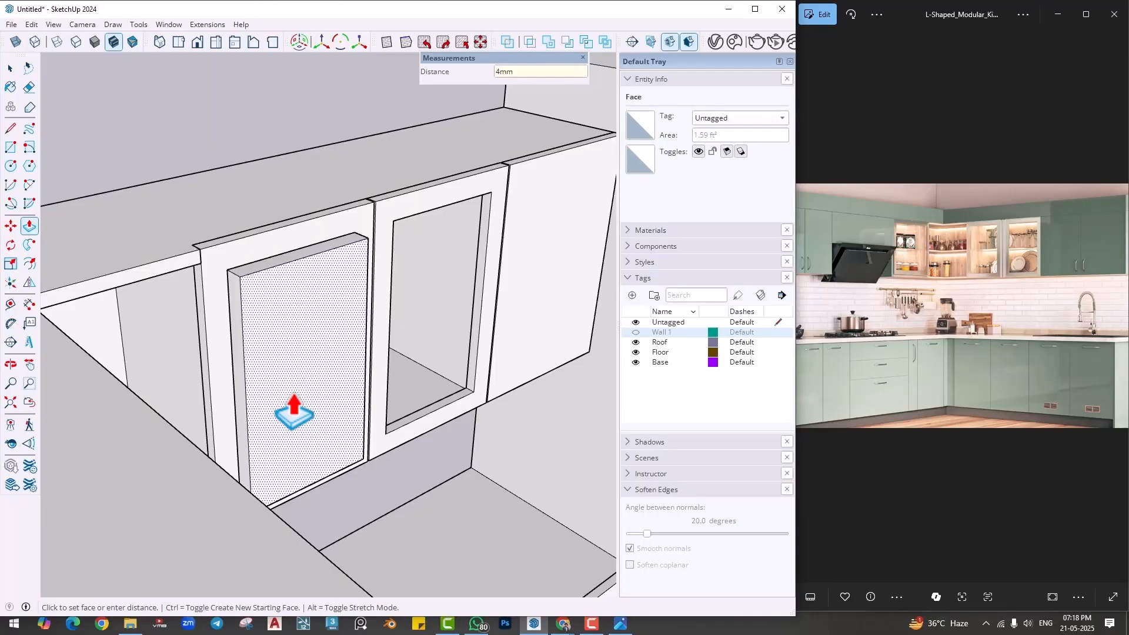
type("4mm")
key("Return")
key("space")
left_click(263, 317)
right_click(263, 318)
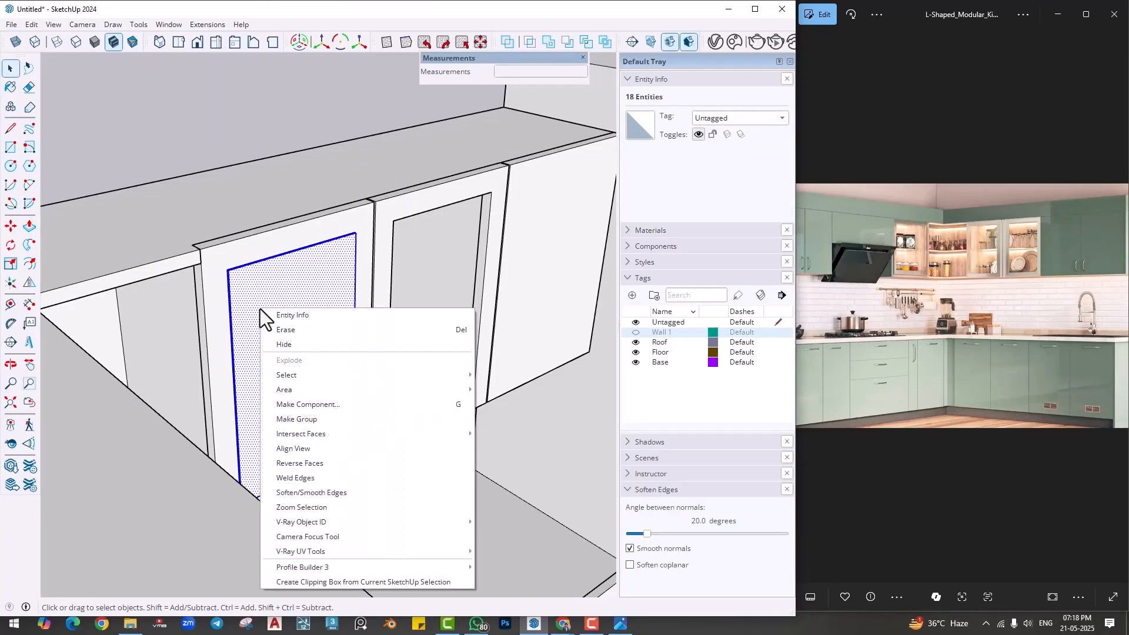
left_click(305, 421)
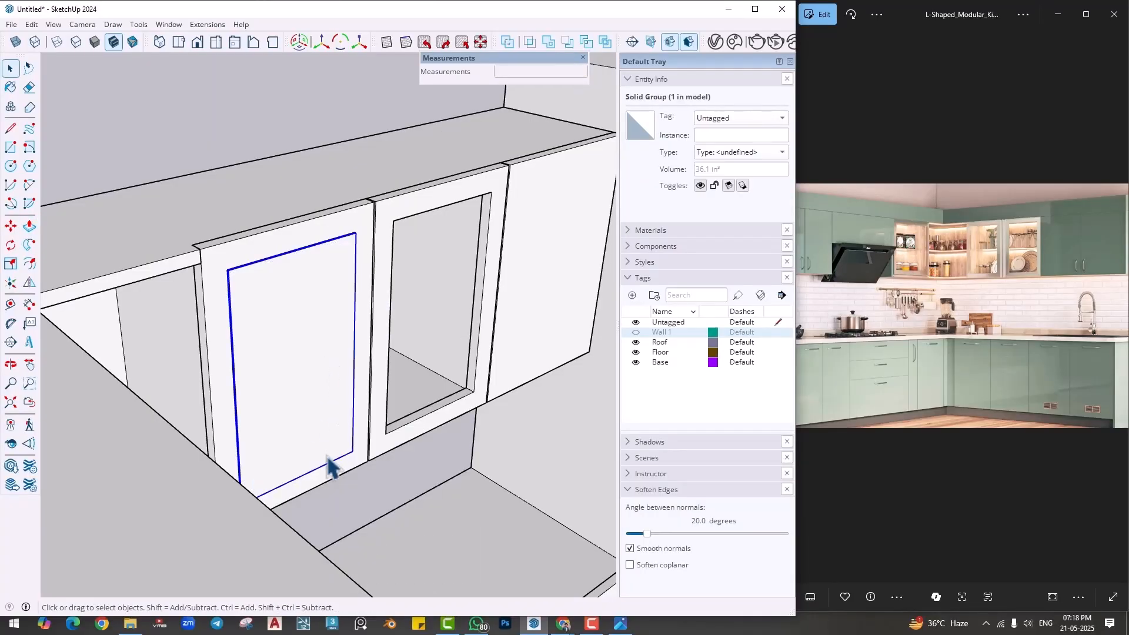
- Move the pane back from the front of the door frame to about the middle of the frame's thickness
key("m")
left_click(352, 453)
scroll(358, 454, "up", 5)
scroll(326, 433, "up", 2)
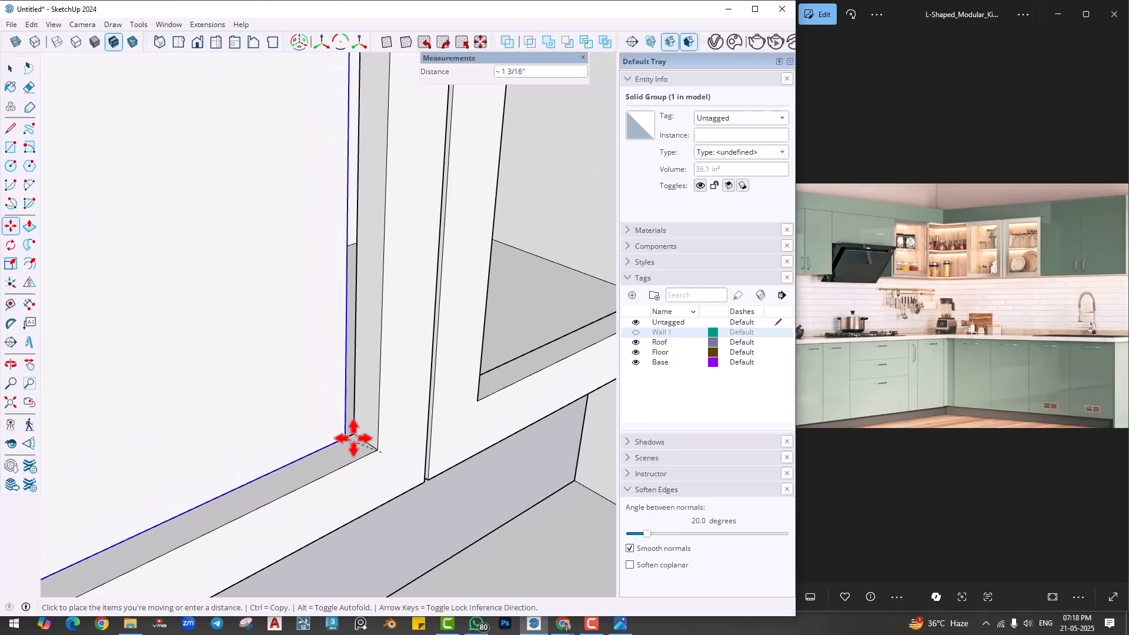
left_click(365, 445)
- Copy the pane from its lower corner to the matching corner of the second door's frame opening
key("ctrl")
left_click(365, 445)
scroll(377, 424, "down", 3)
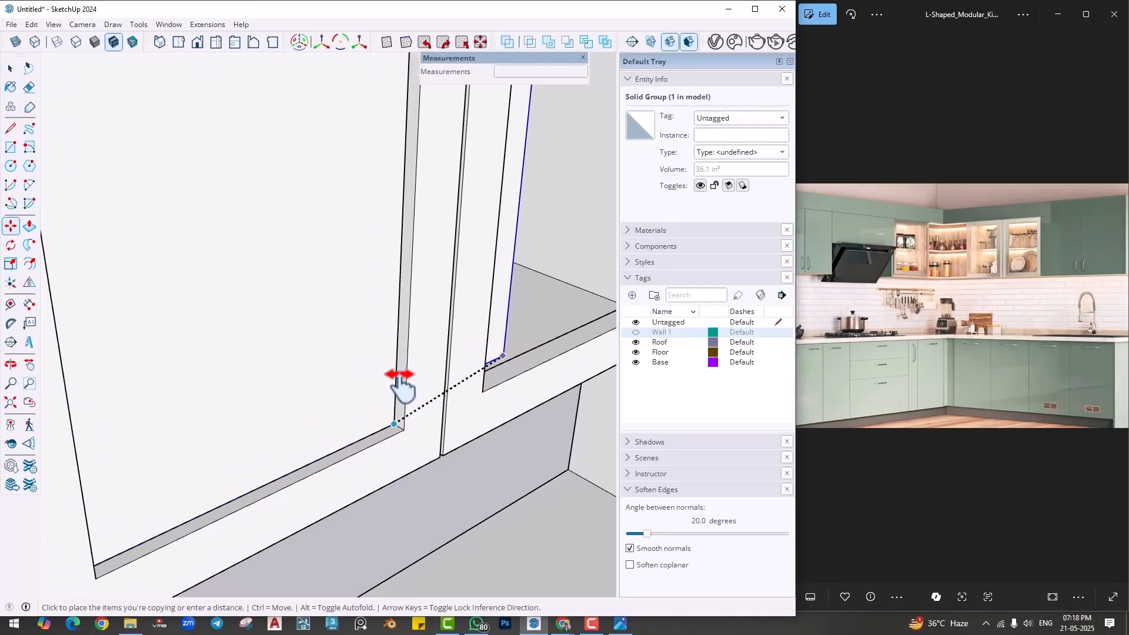
left_click(481, 363)
scroll(451, 438, "down", 7)
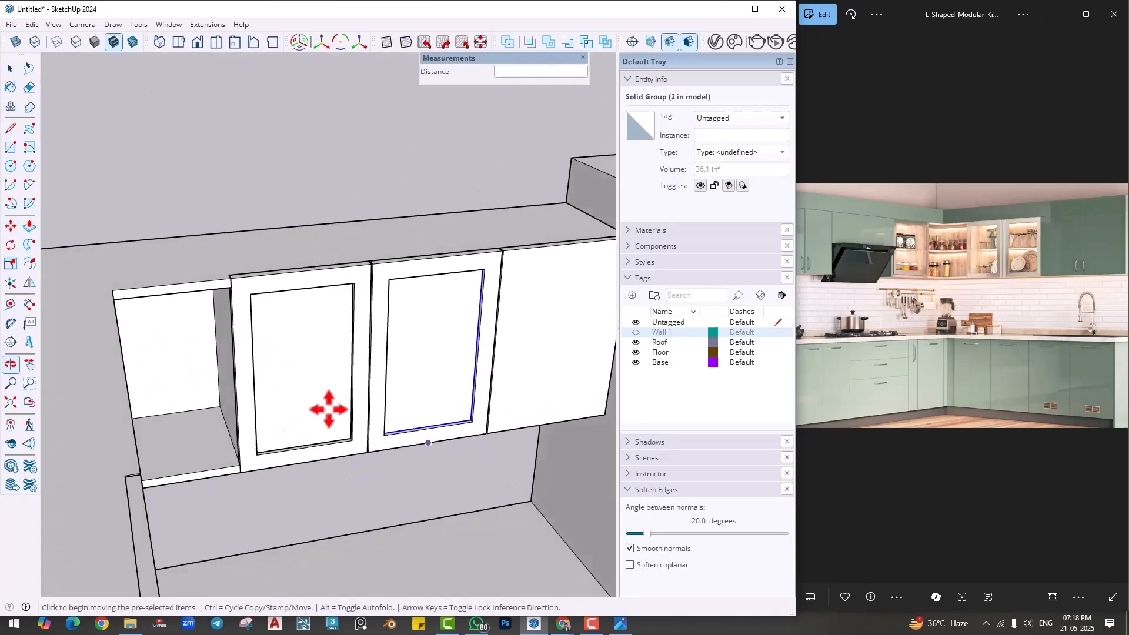
middle_click_drag(324, 409, 341, 436)
key("space")
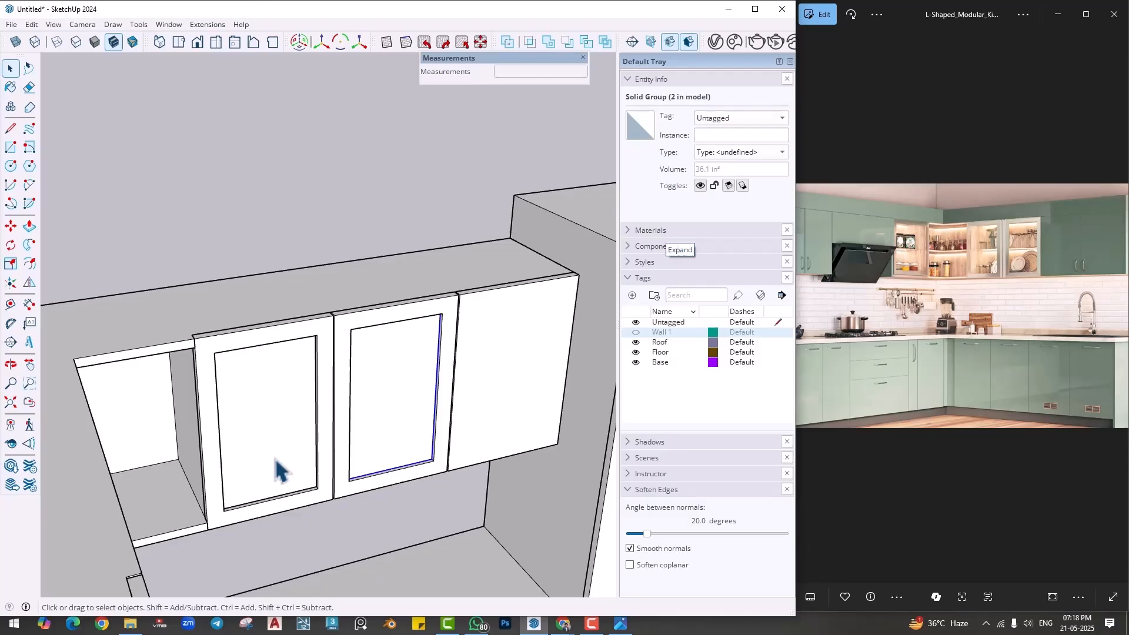
scroll(270, 464, "up", 3)
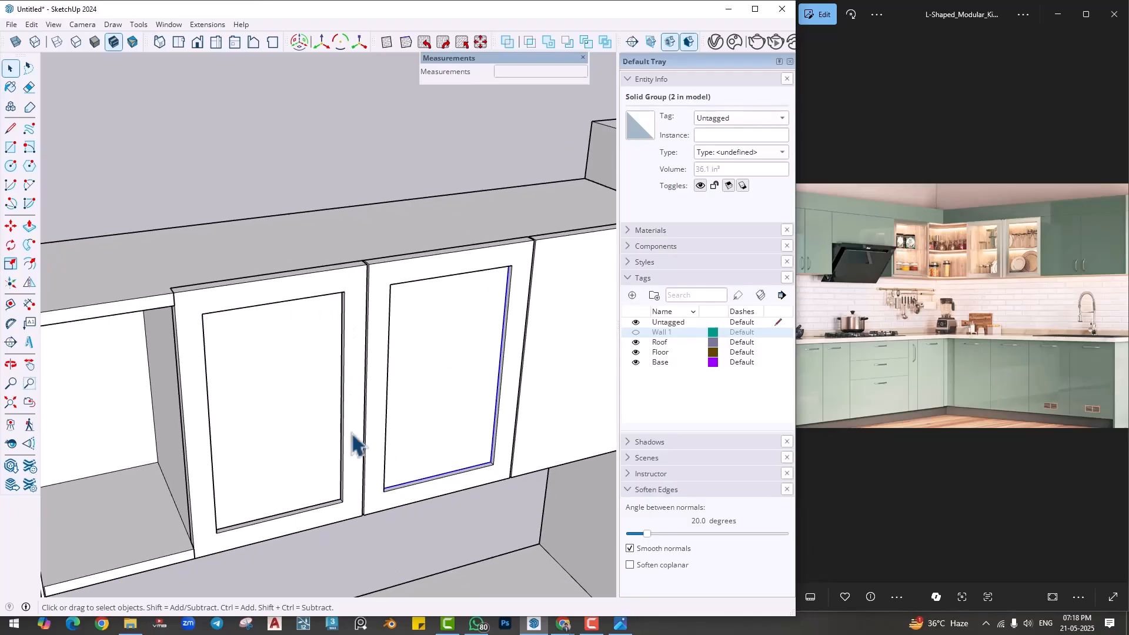
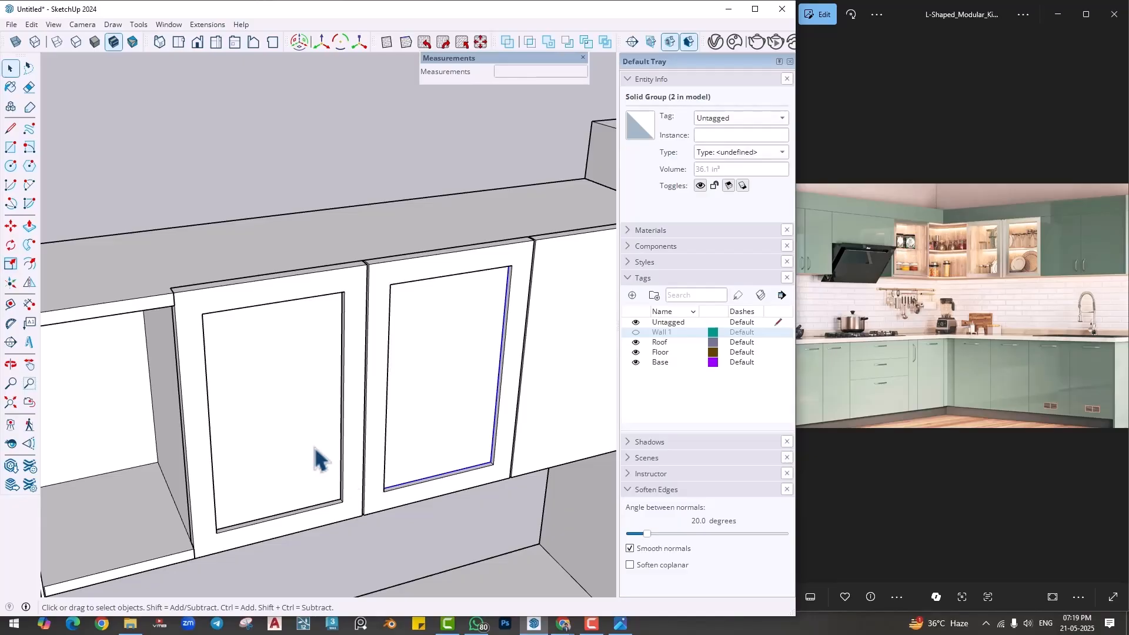
- Paint both door panes with the Translucent Glass Gray material from the Glass and Mirrors collection
middle_click_drag(333, 470, 360, 448)
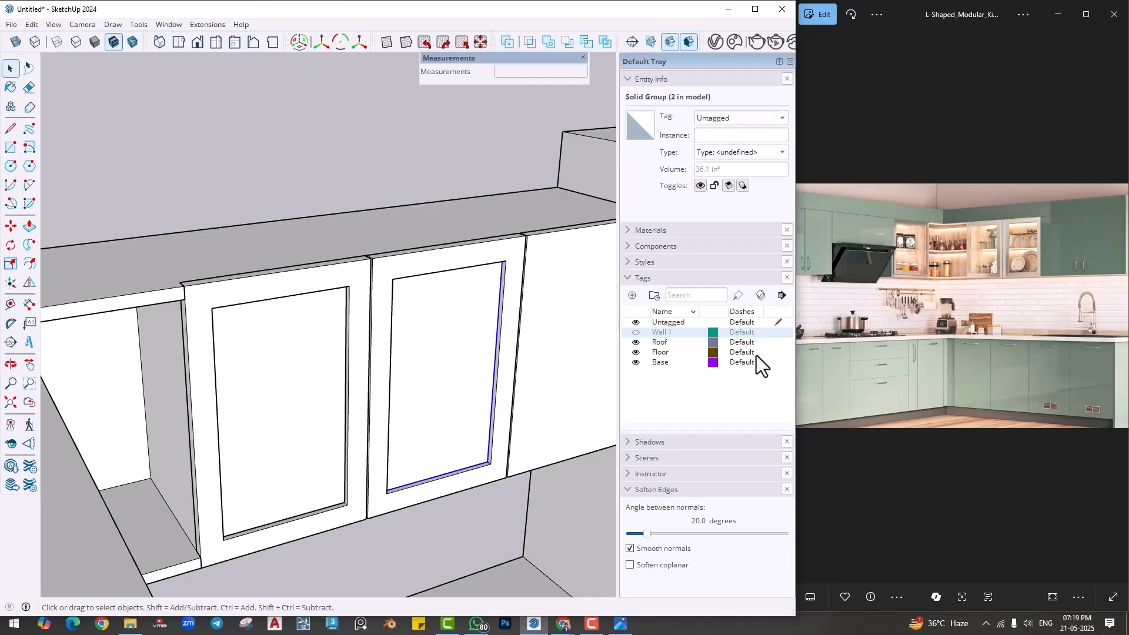
left_click(653, 231)
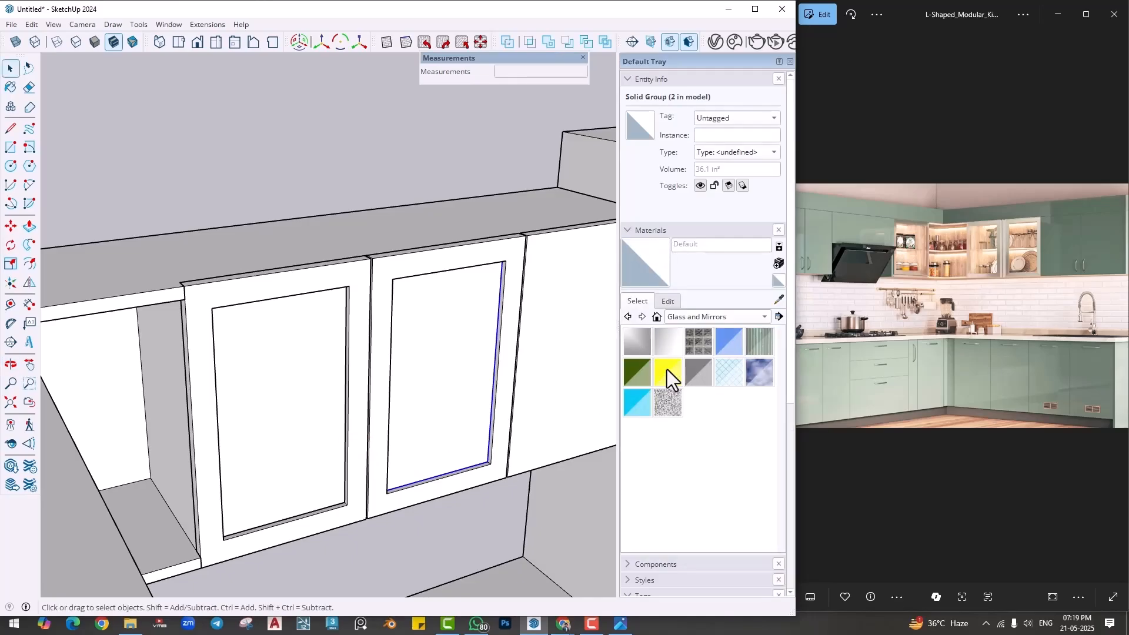
left_click(700, 373)
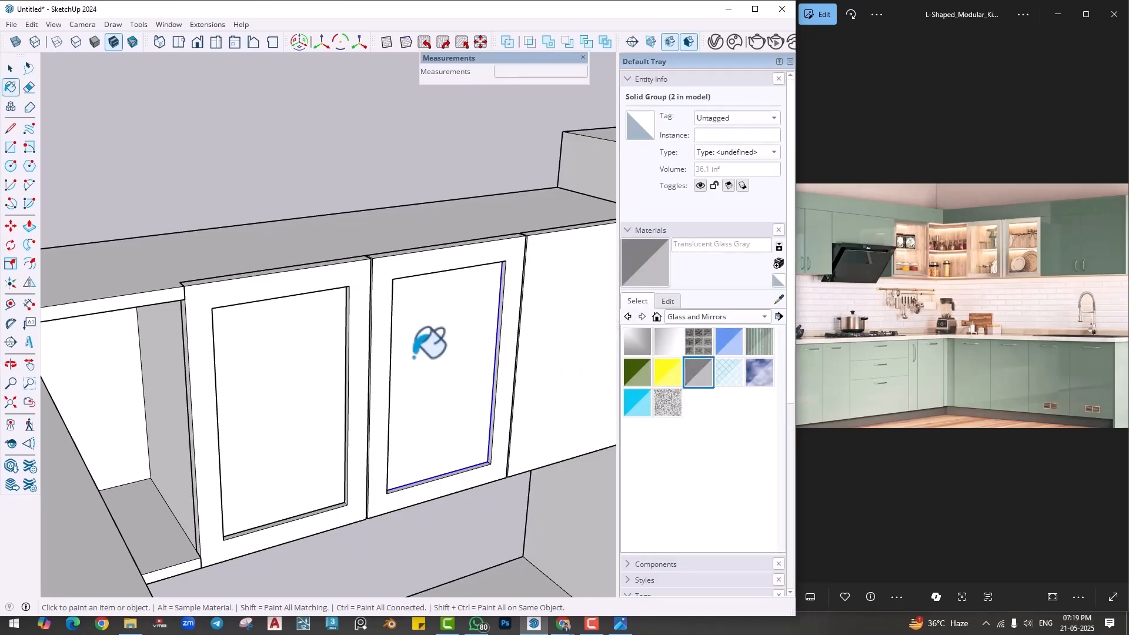
left_click(419, 360)
left_click(327, 386)
scroll(335, 391, "down", 3)
key("space")
left_click(351, 178)
scroll(359, 347, "up", 2)
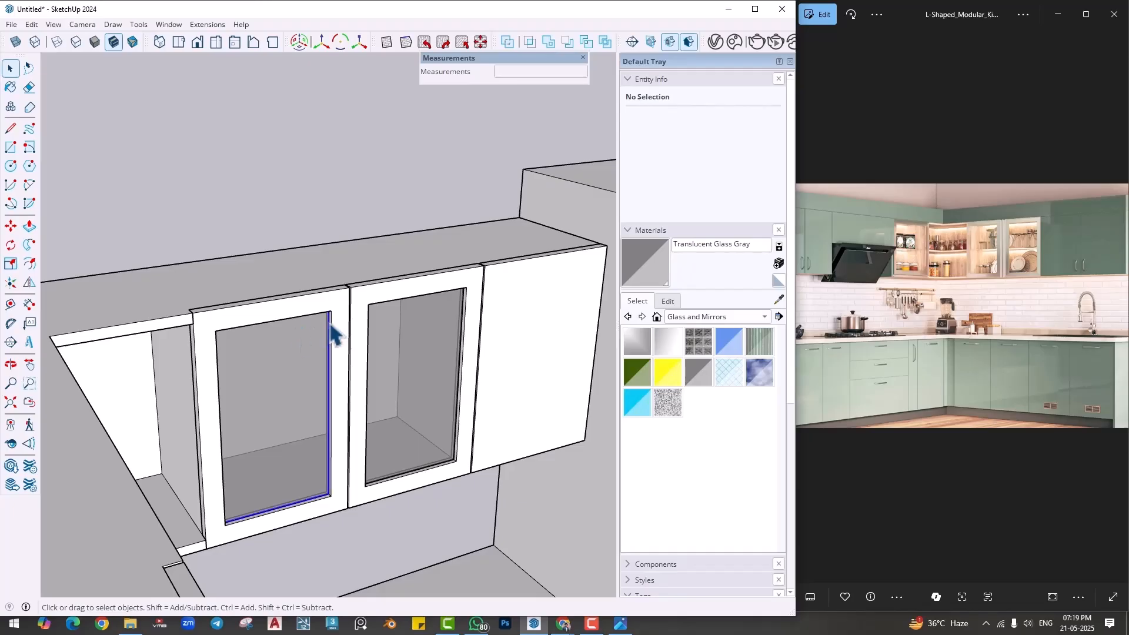
- Group the two framed doors together with their glass panes and hide that group
left_click(356, 303, "ctrl")
left_click(389, 326, "ctrl")
right_click(391, 330)
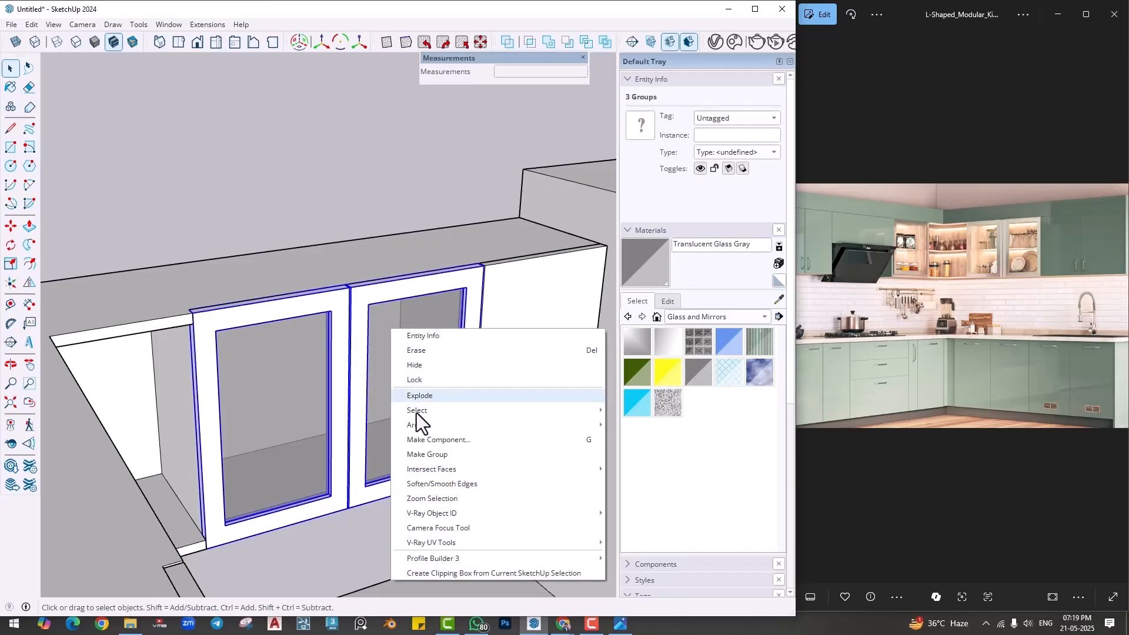
left_click(419, 454)
right_click(341, 360)
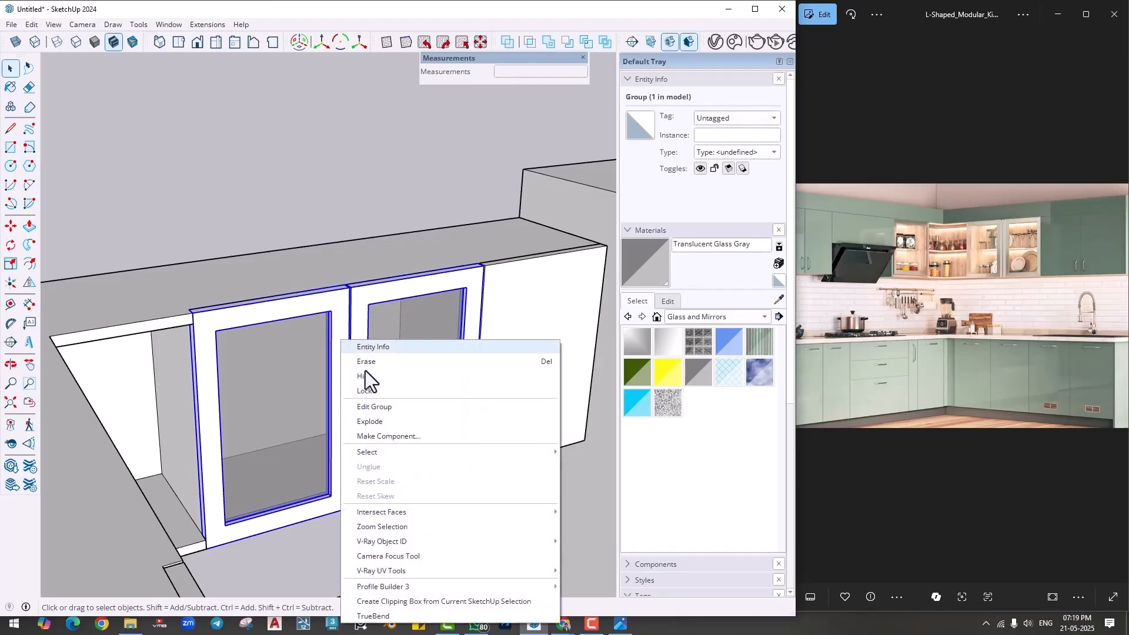
left_click(363, 377)
- Draw a rectangle over the floor inside the exposed cabinet, from a back corner to the opposite front corner
middle_click_drag(348, 411, 210, 412)
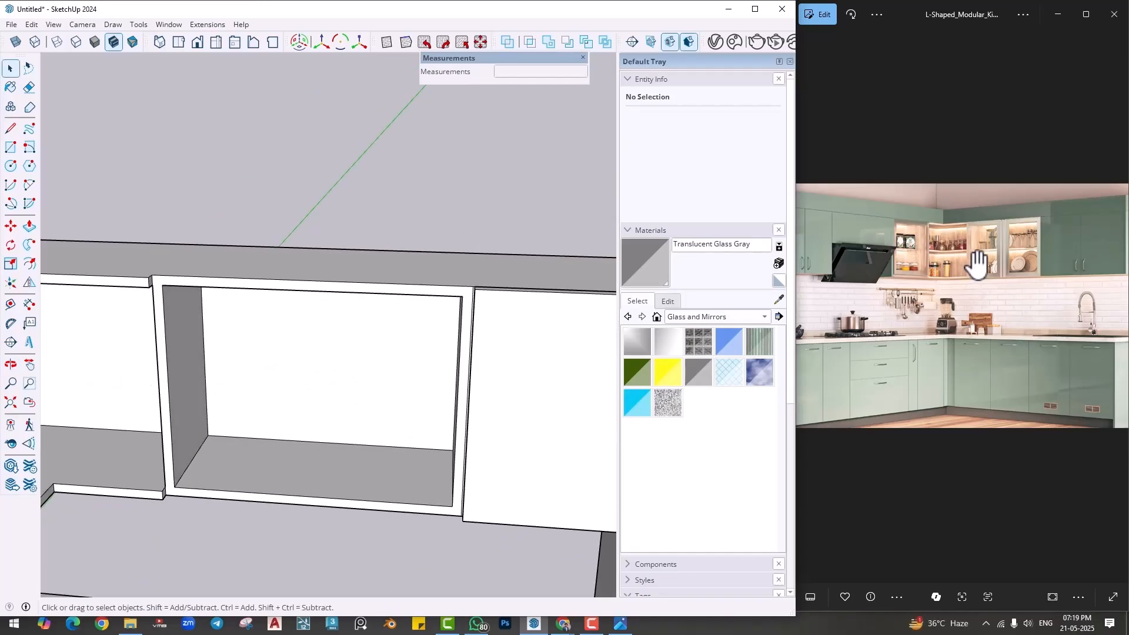
middle_click_drag(322, 400, 217, 399)
key("r")
left_click(240, 433)
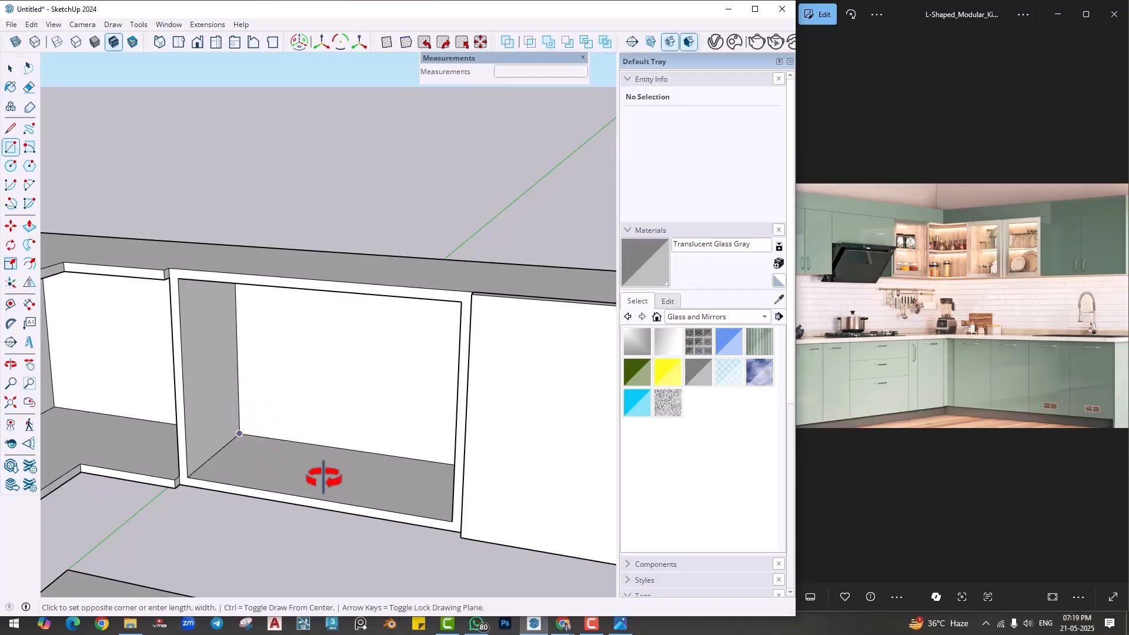
middle_click_drag(322, 474, 426, 466)
left_click(442, 458)
- Extrude the floor rectangle upward into a thin shelf board and make the board a group
key("p")
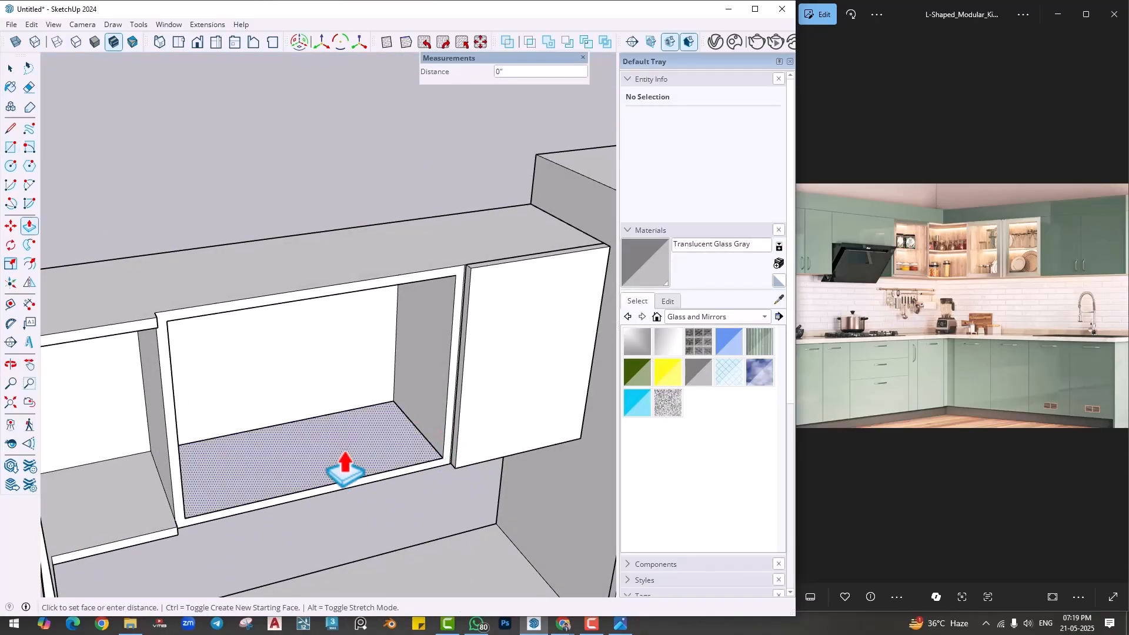
left_click(349, 468)
key("space")
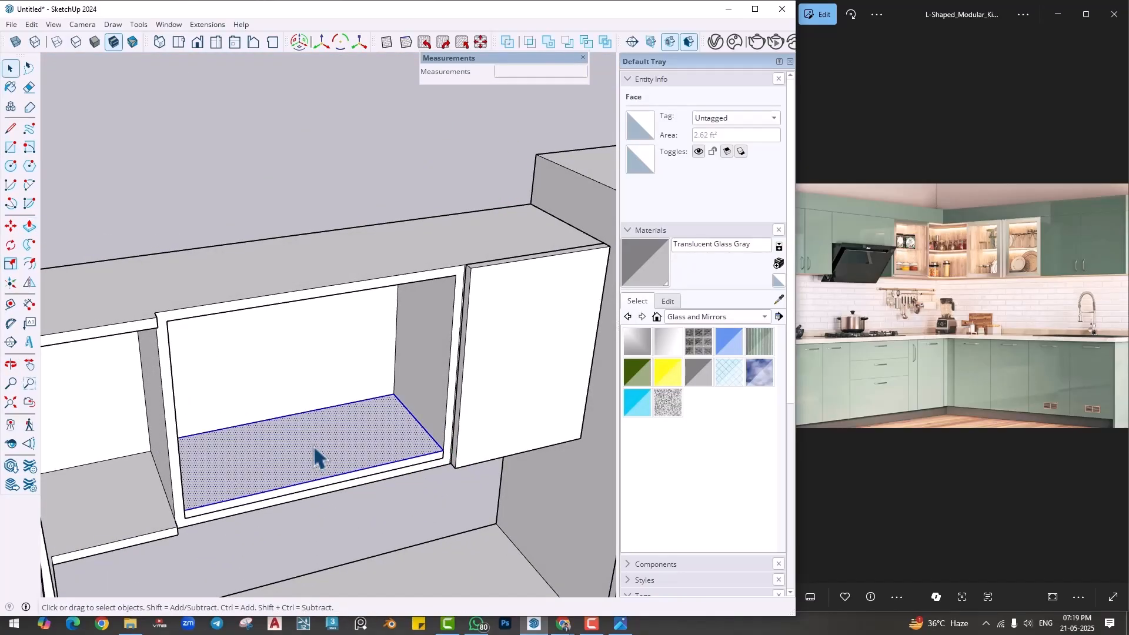
triple_click(315, 458)
right_click(315, 450)
left_click(359, 276)
- Move the shelf board straight up 10" inside the cabinet
middle_click_drag(353, 497, 385, 446)
key("m")
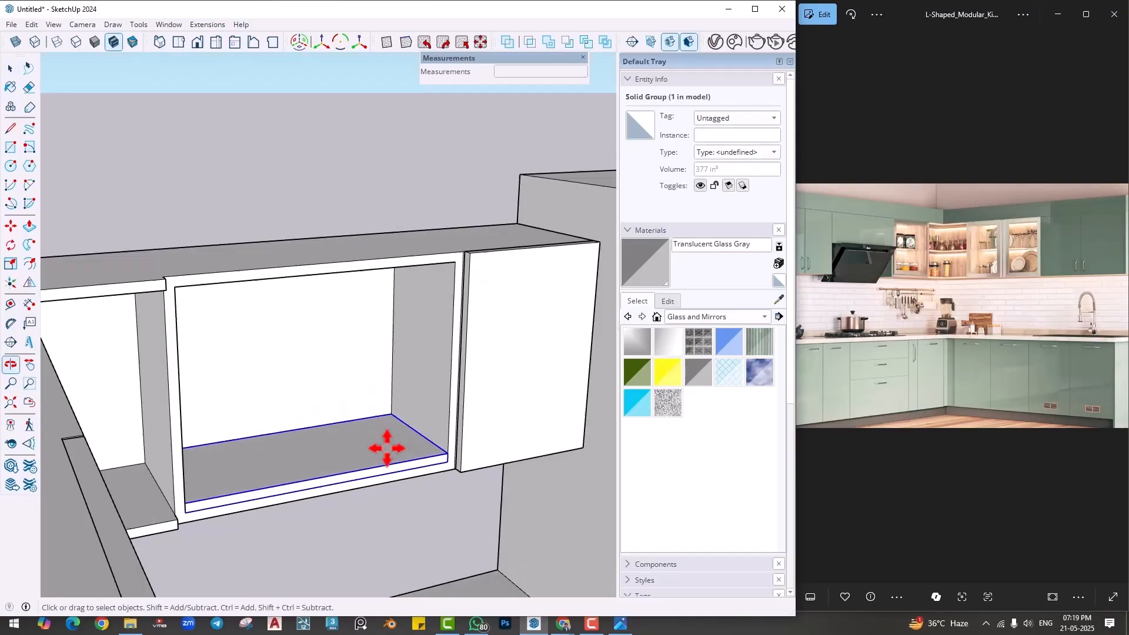
left_click(391, 414)
type("12")
key("Return")
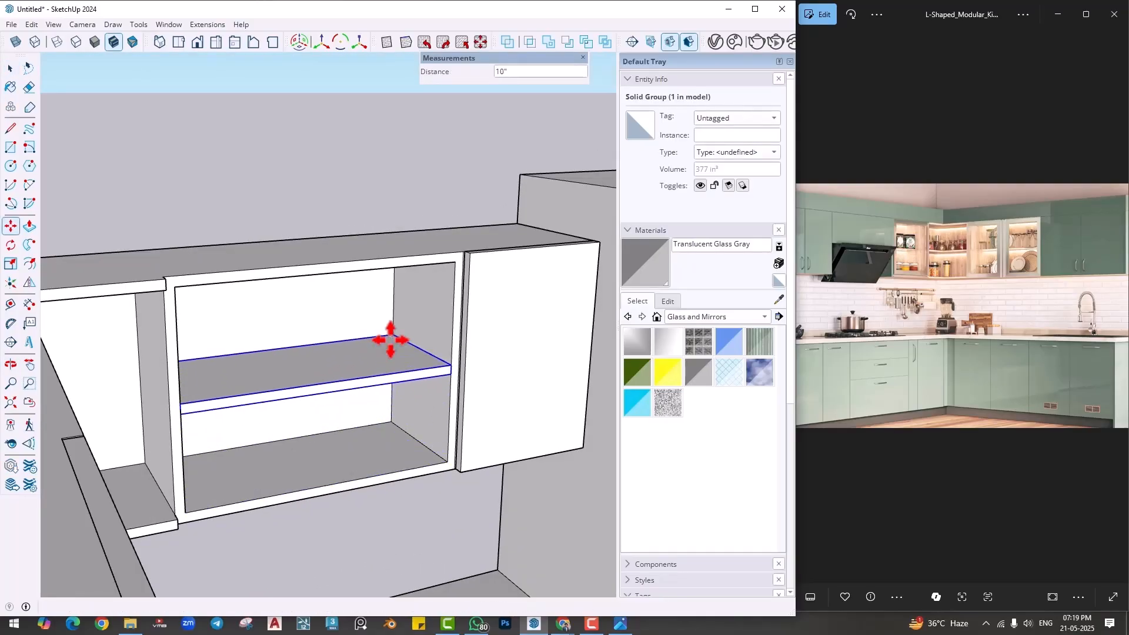
- Unhide all hidden objects so the glass doors are back in front of the shelf
key("space")
scroll(412, 388, "down", 2)
middle_click_drag(414, 393, 370, 415)
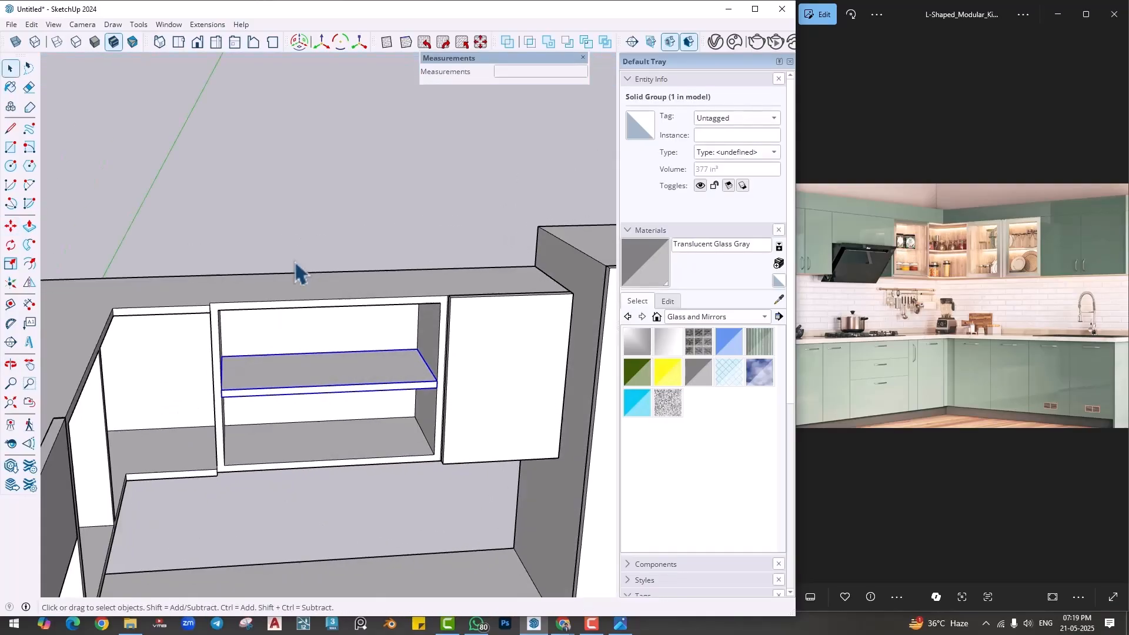
left_click(28, 24)
mouse_move(122, 219)
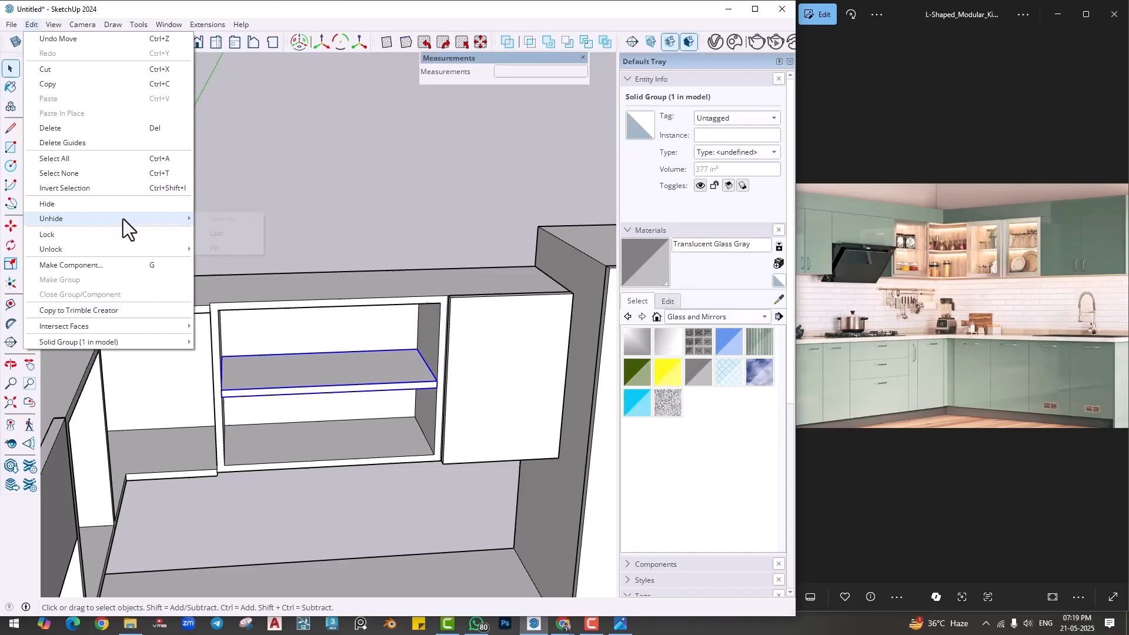
left_click(215, 248)
left_click(390, 151)
scroll(368, 294, "down", 1)
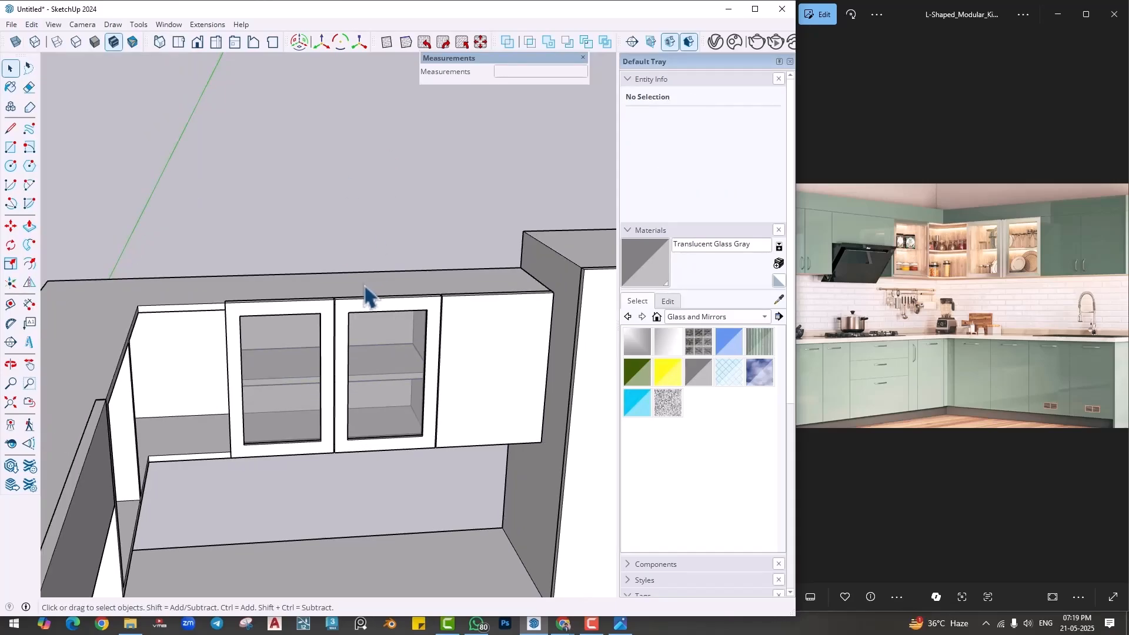
- Open the wall cabinet group for editing and draw 1" lines separating the open cabinet's front frame from the corner unit at the divider
middle_click_drag(252, 379, 231, 359)
scroll(244, 325, "up", 1)
double_click(245, 325)
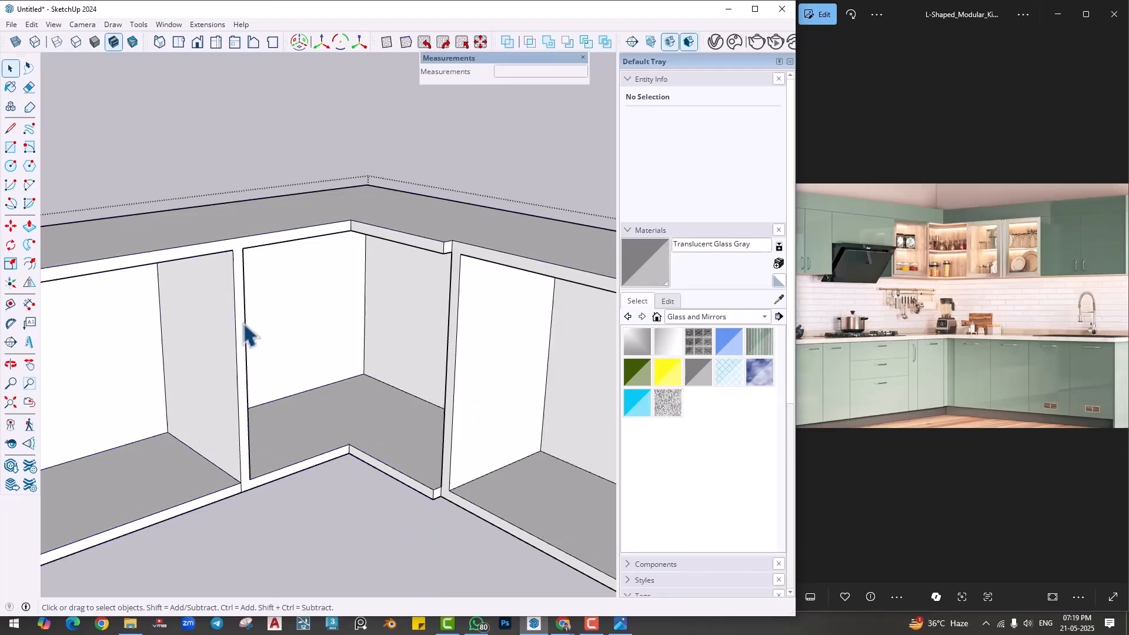
key("l")
scroll(245, 258, "up", 2)
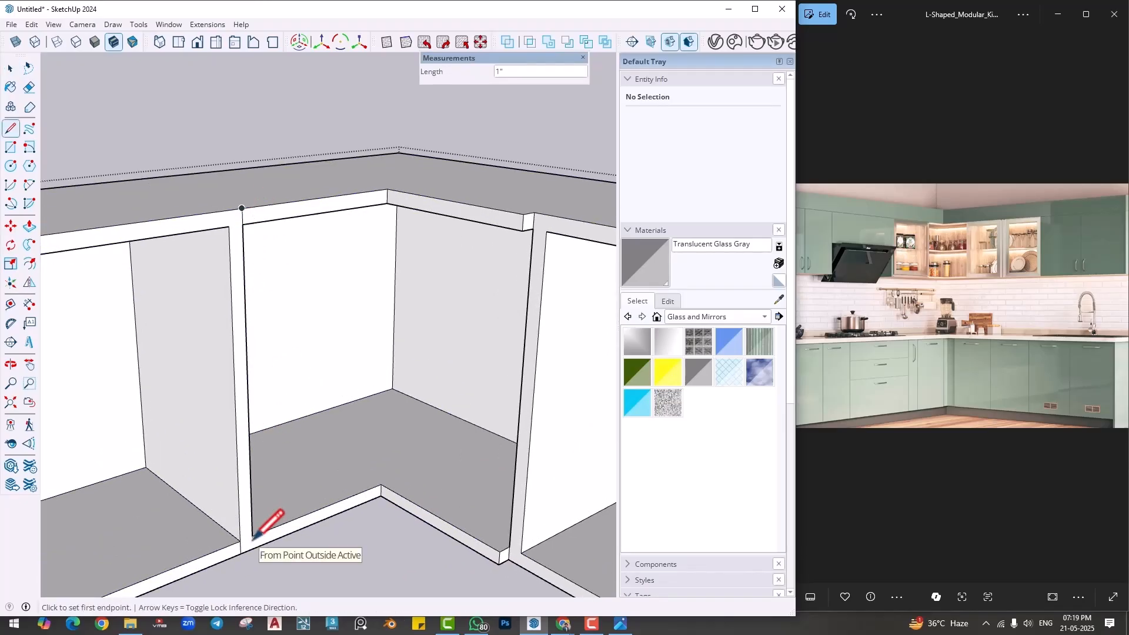
- Erase the short edge at the lower end of the divider on the cabinet front, undoing the wrong erasure
key("e")
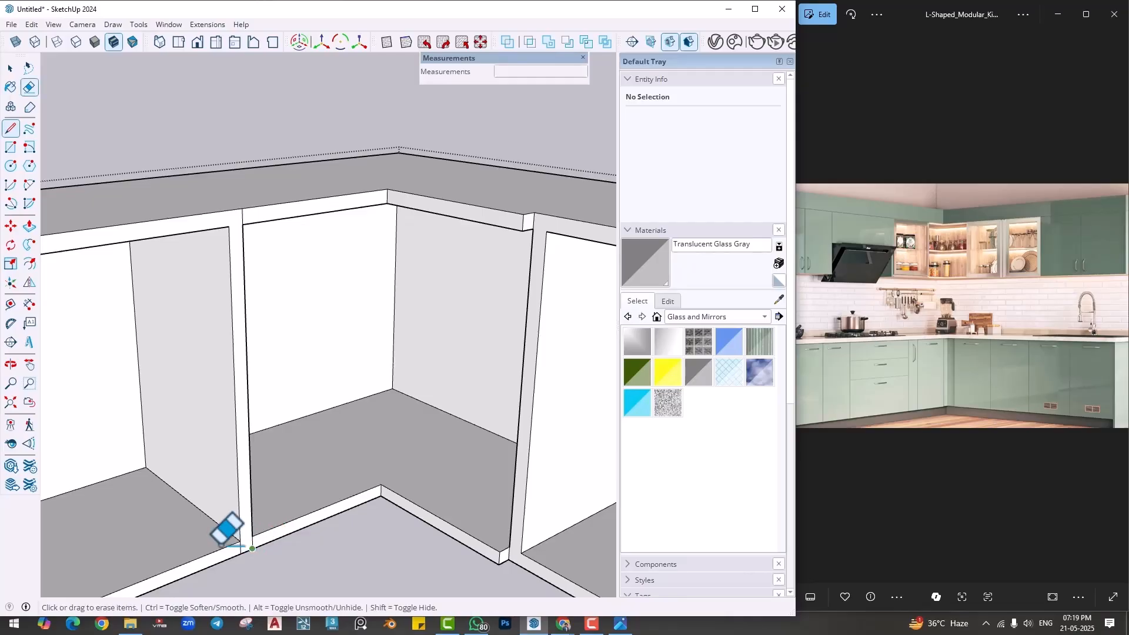
scroll(247, 538, "up", 3)
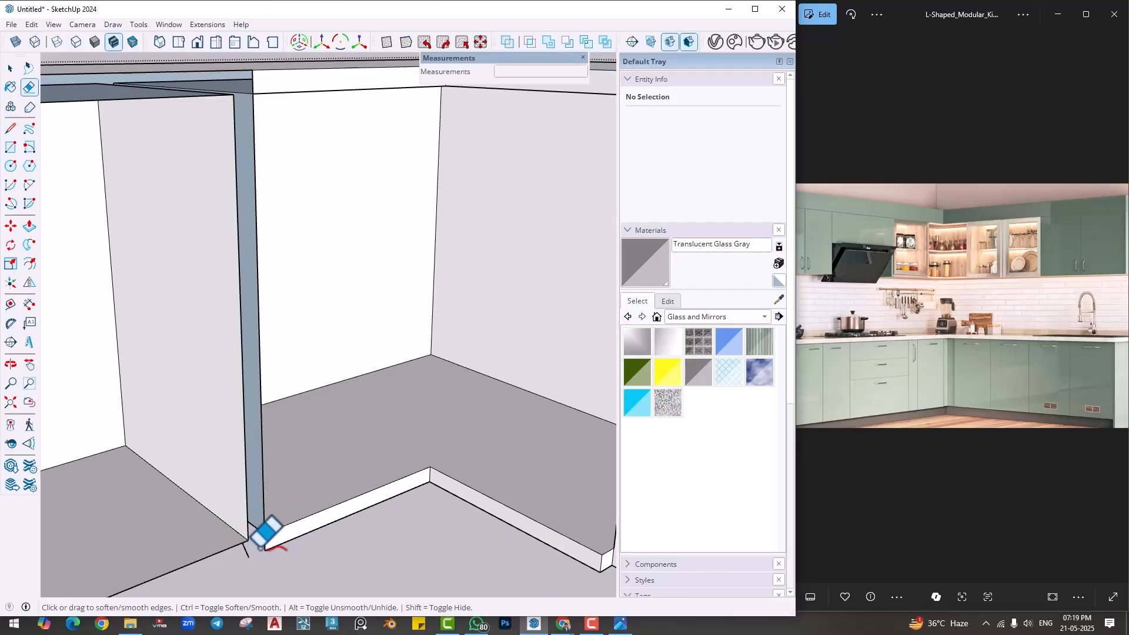
key("ctrl+z")
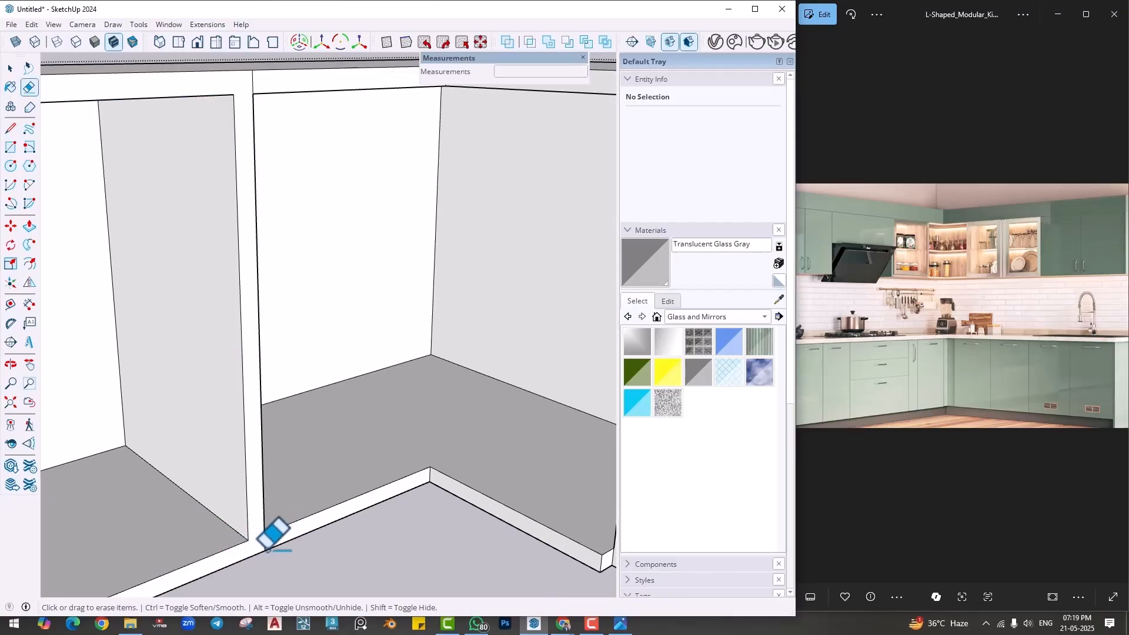
- Push the front frame of the open cabinet inward so it sits behind the corner unit's front, and close the group
scroll(267, 550, "down", 6)
middle_click_drag(246, 481, 150, 494)
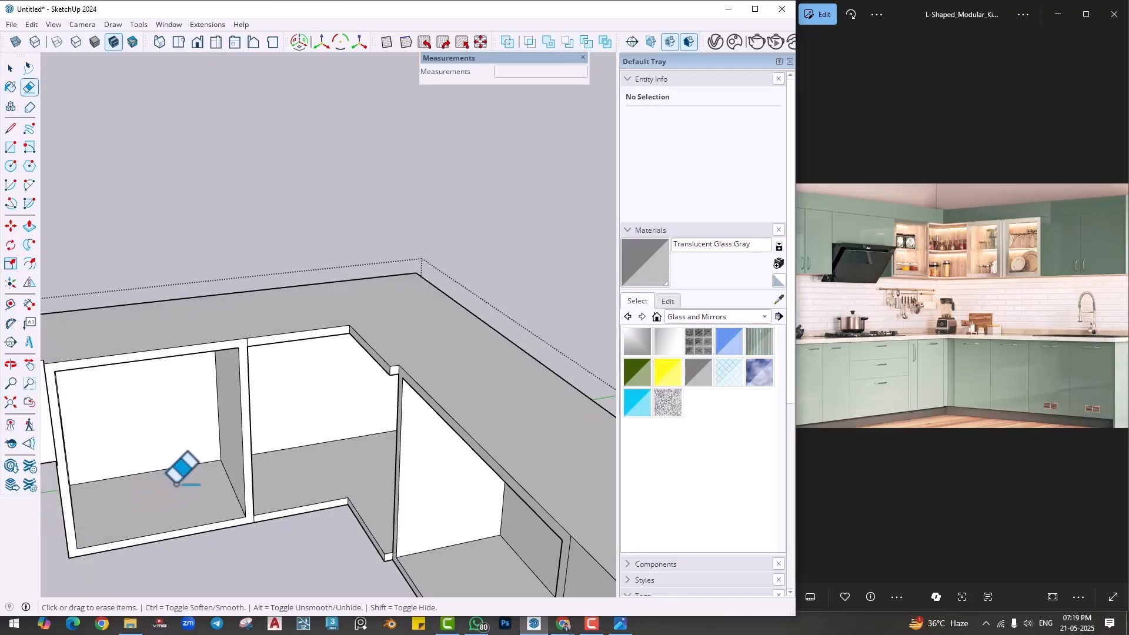
key("p")
left_click(238, 371)
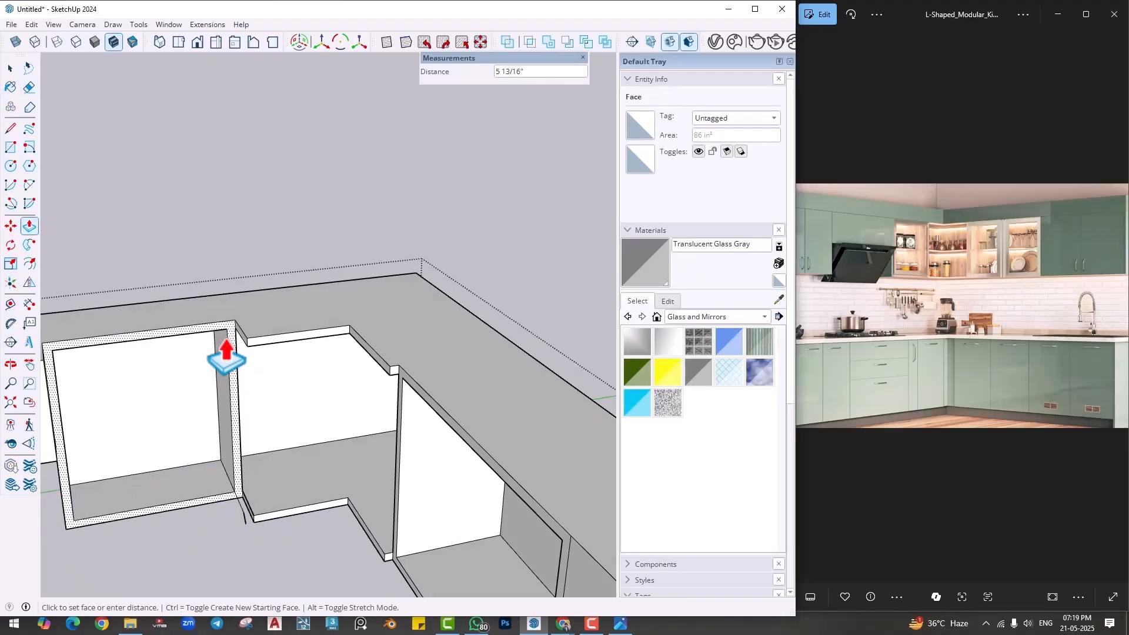
key("Return")
key("space")
left_click(292, 198)
scroll(284, 344, "down", 3)
middle_click_drag(252, 420, 131, 422)
key("r")
scroll(166, 285, "up", 5)
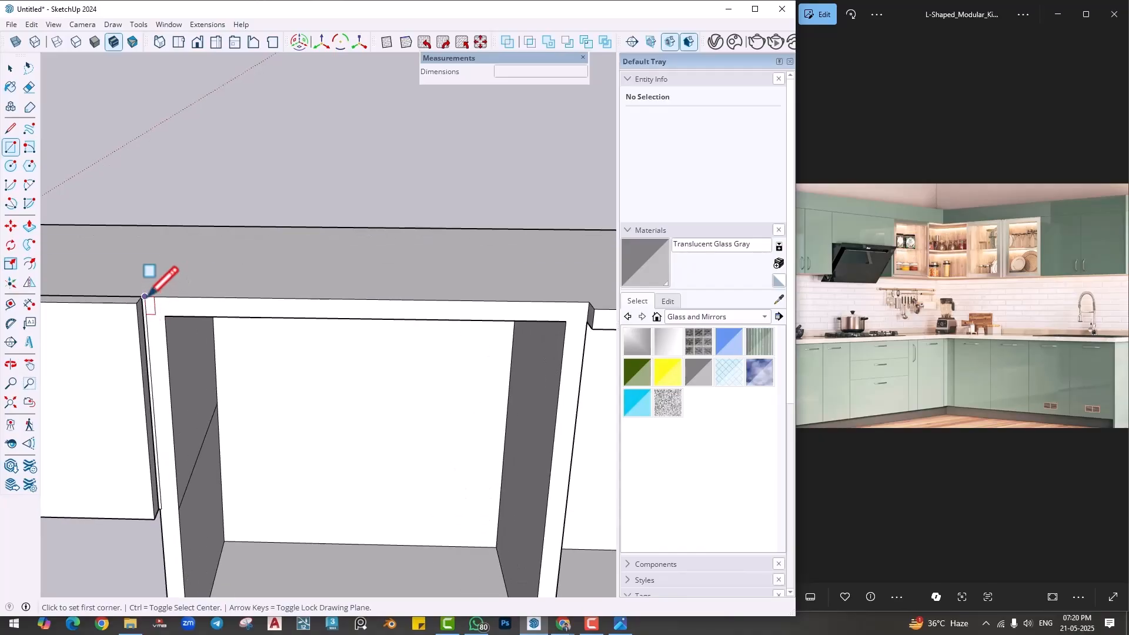
left_click(187, 334)
scroll(353, 458, "down", 2)
scroll(361, 511, "up", 5)
middle_click_drag(360, 512, 453, 468)
scroll(441, 468, "down", 5)
scroll(433, 469, "up", 2)
key("space")
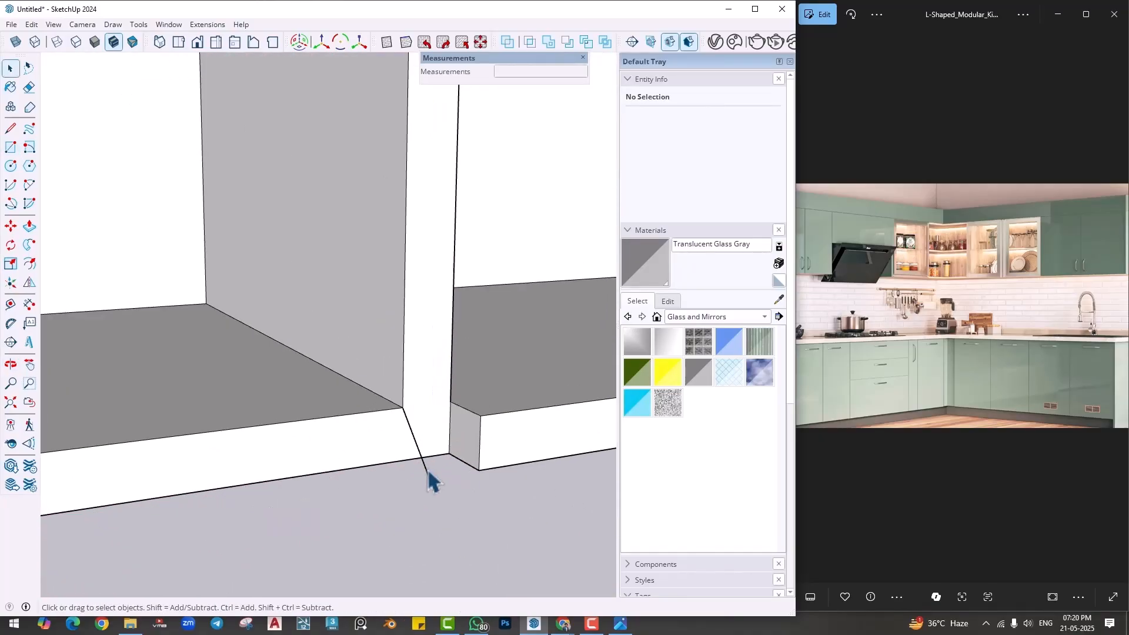
- Delete the stray edge sticking out at the lower front corner of the recessed cabinet
left_click(428, 469)
double_click(428, 469)
triple_click(428, 468)
left_click(428, 469)
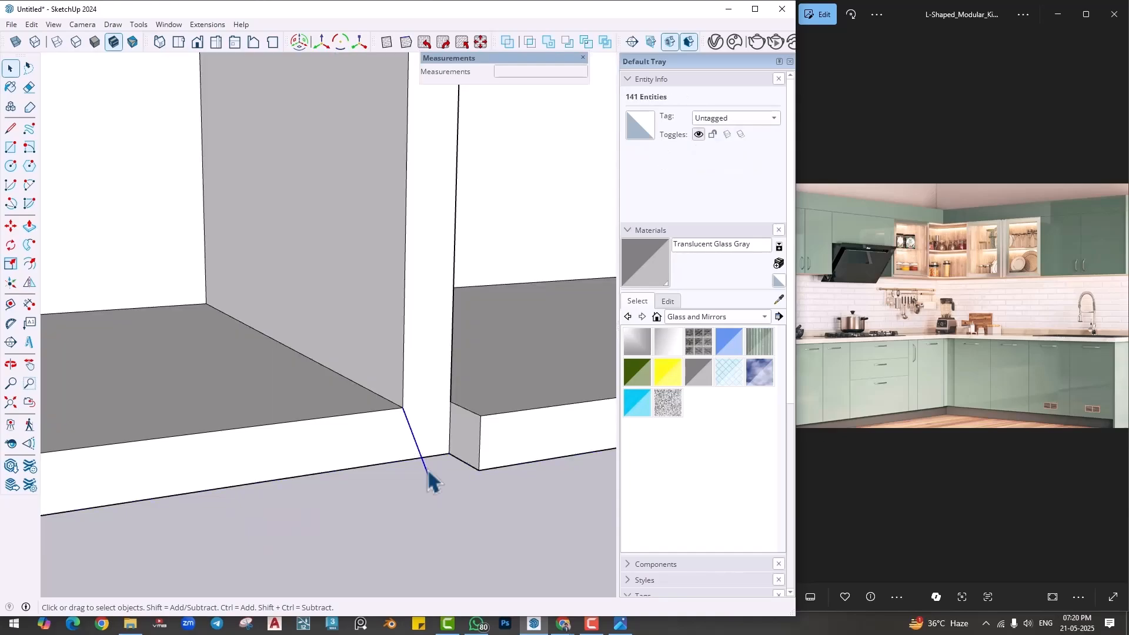
key("Delete")
scroll(439, 532, "down", 5)
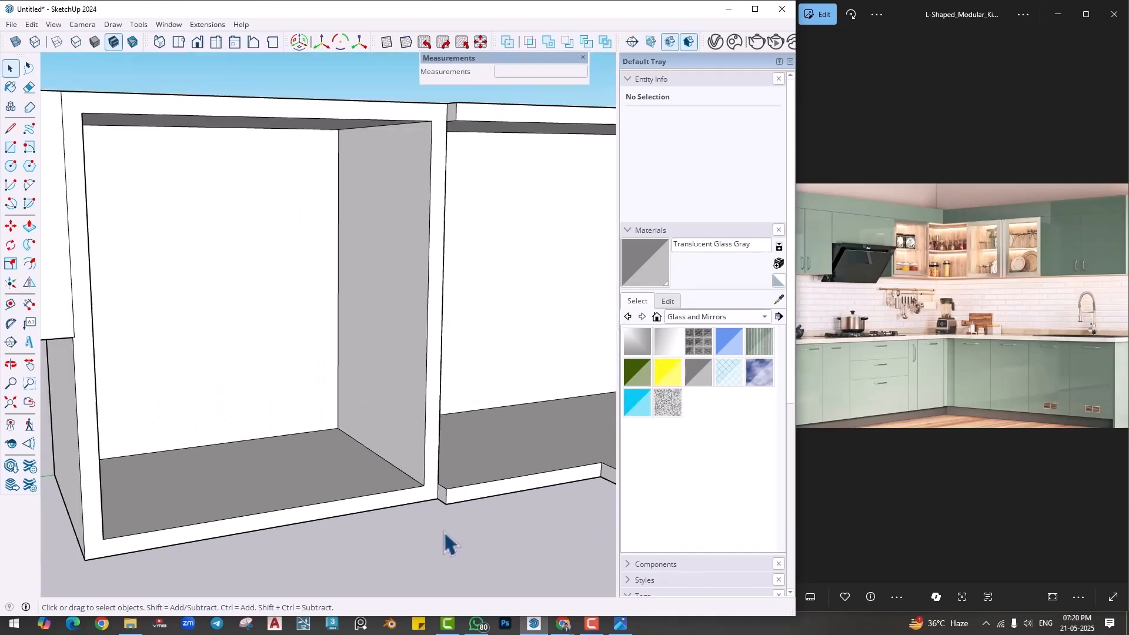
- Draw a rectangle about 2' by 1' 9 3/8" covering the recessed cabinet's front from its upper corner to the opposite lower corner
middle_click_drag(455, 540, 364, 554)
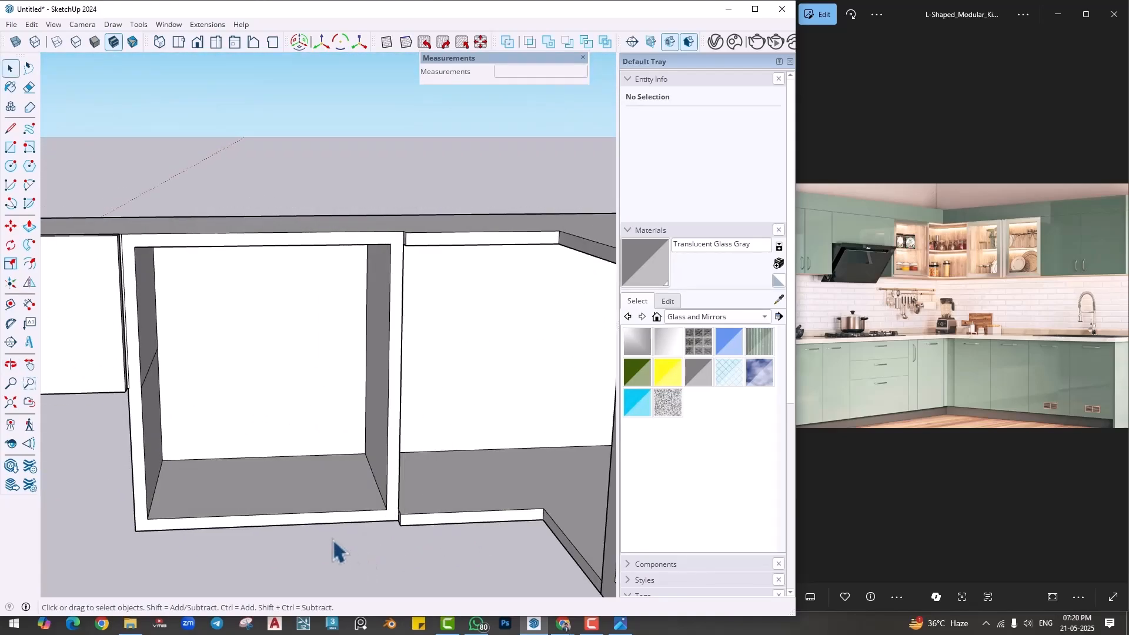
key("r")
scroll(176, 317, "up", 2)
left_click(97, 203)
scroll(530, 514, "down", 2)
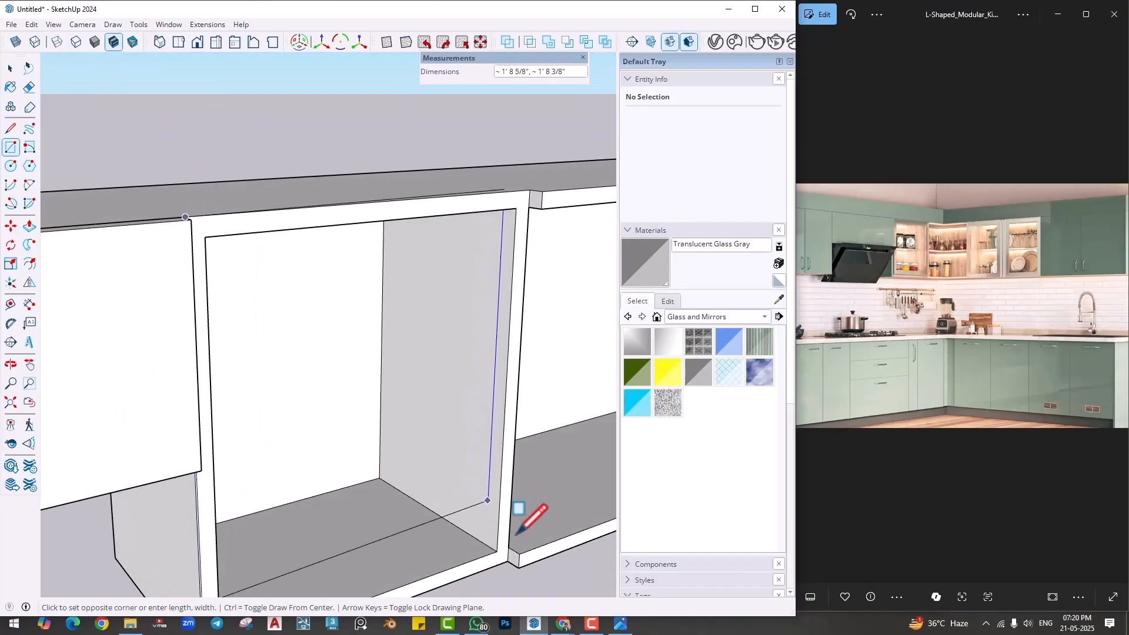
scroll(503, 555, "up", 5)
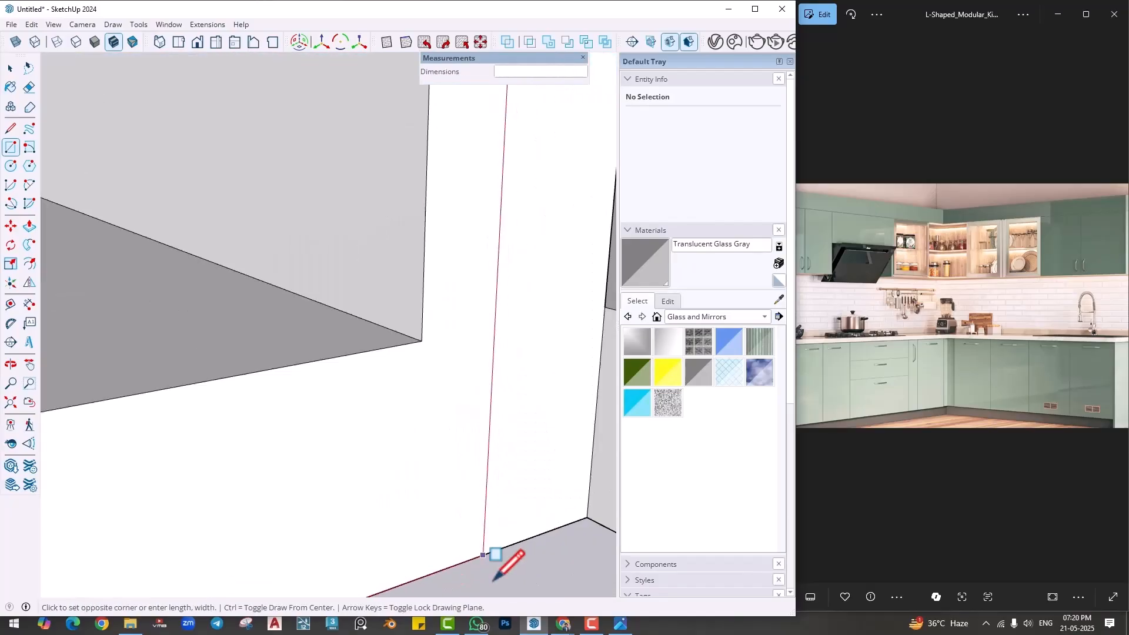
left_click(590, 515)
scroll(450, 462, "down", 4)
scroll(450, 465, "down", 5)
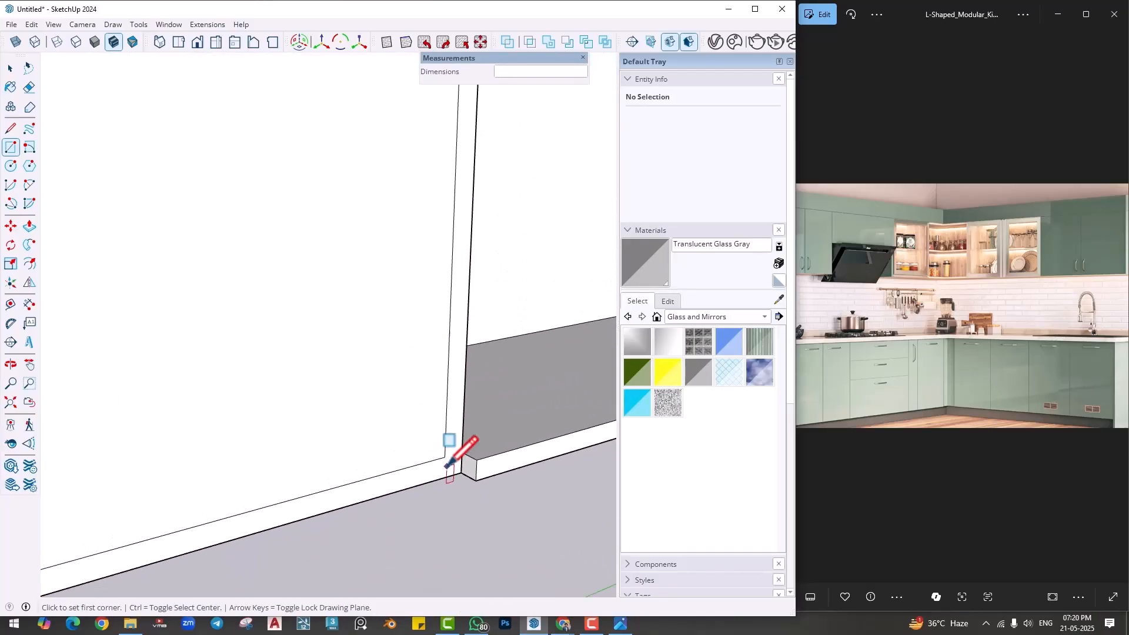
- Extrude the rectangle on the cabinet front 1" into a door panel
key("p")
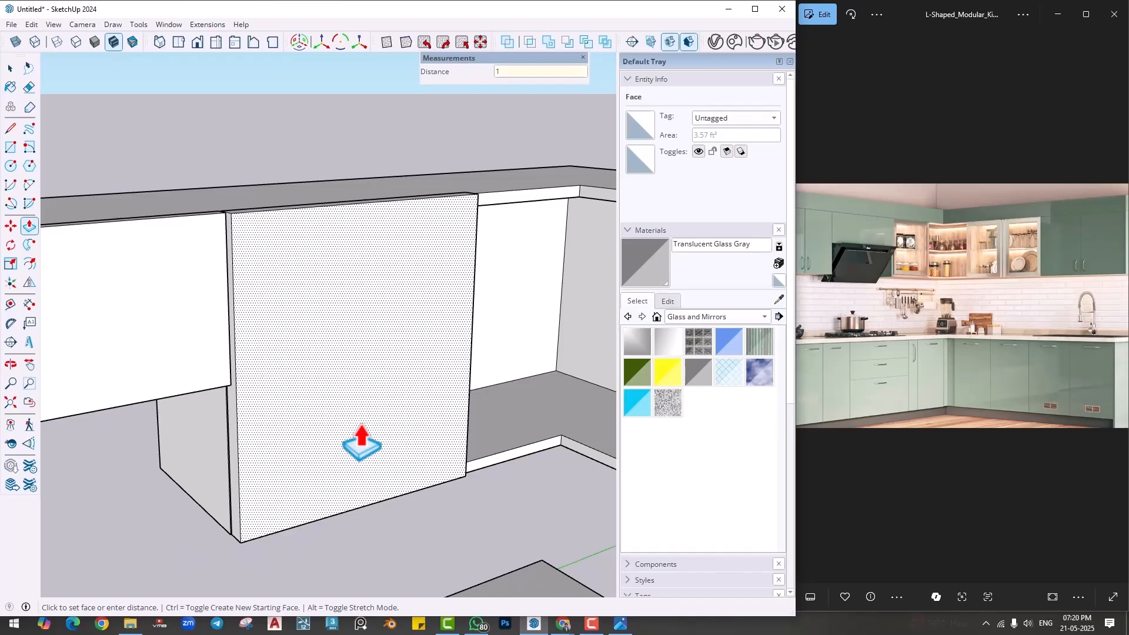
key("Return")
key("space")
- Offset the outline of the door panel's front face 2" inward
middle_click_drag(361, 428, 310, 392)
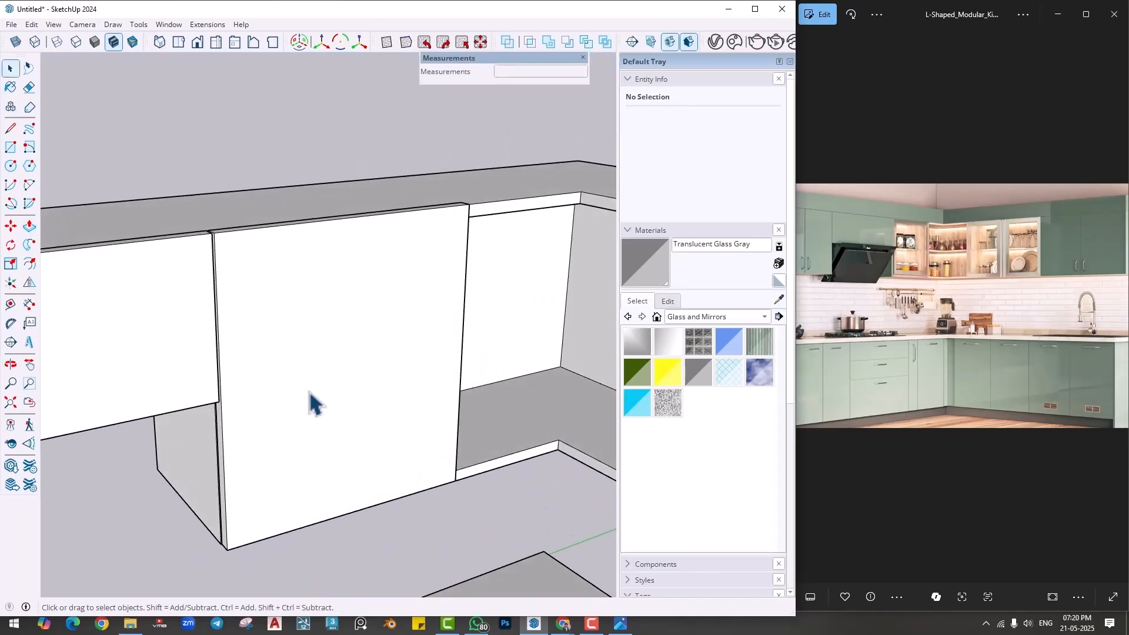
left_click(327, 346)
type("2")
key("Return")
- Cut the inner face out through the door panel to leave an open door frame
key("p")
key("space")
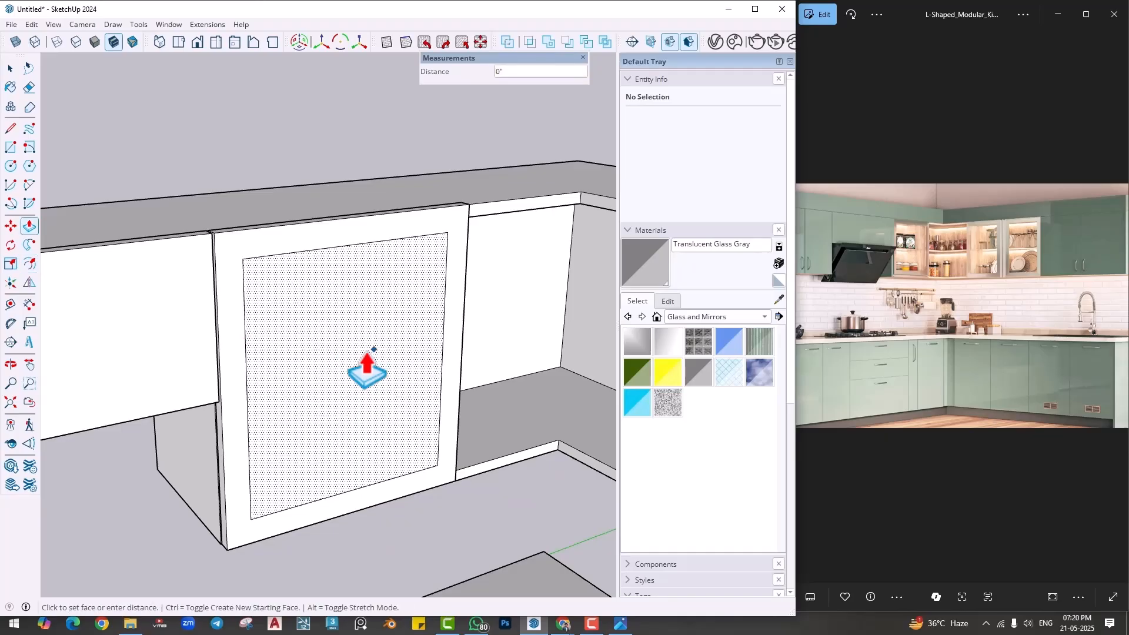
left_click(352, 373)
key("Delete")
- Make the whole door frame a group and open that group for editing
middle_click_drag(353, 372, 429, 449)
triple_click(437, 381)
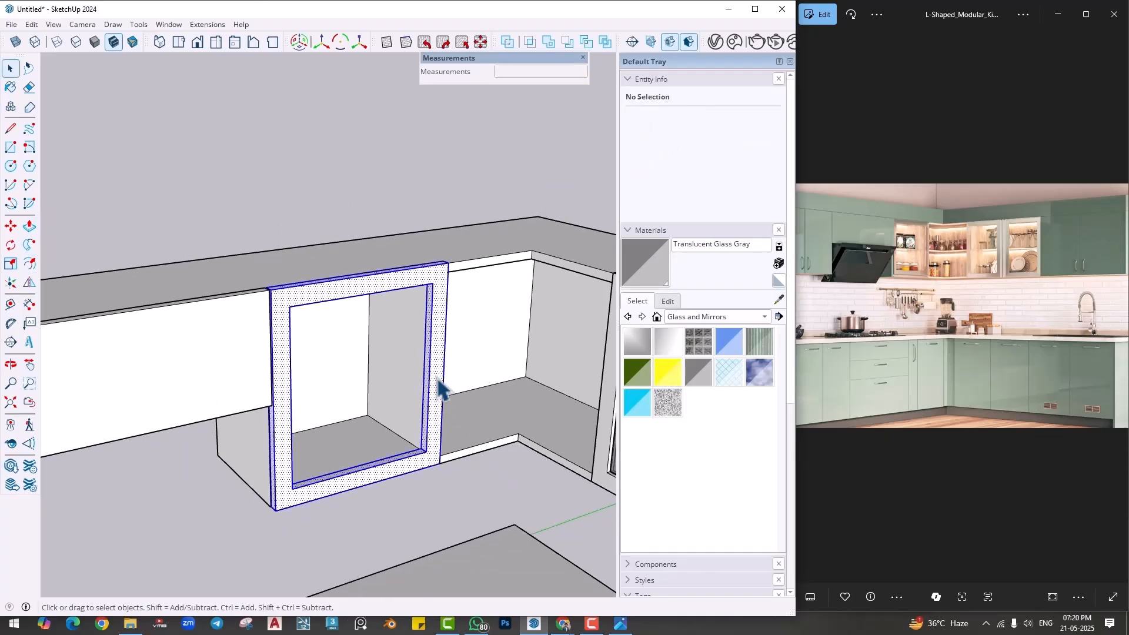
right_click(437, 381)
left_click(472, 208)
double_click(445, 320)
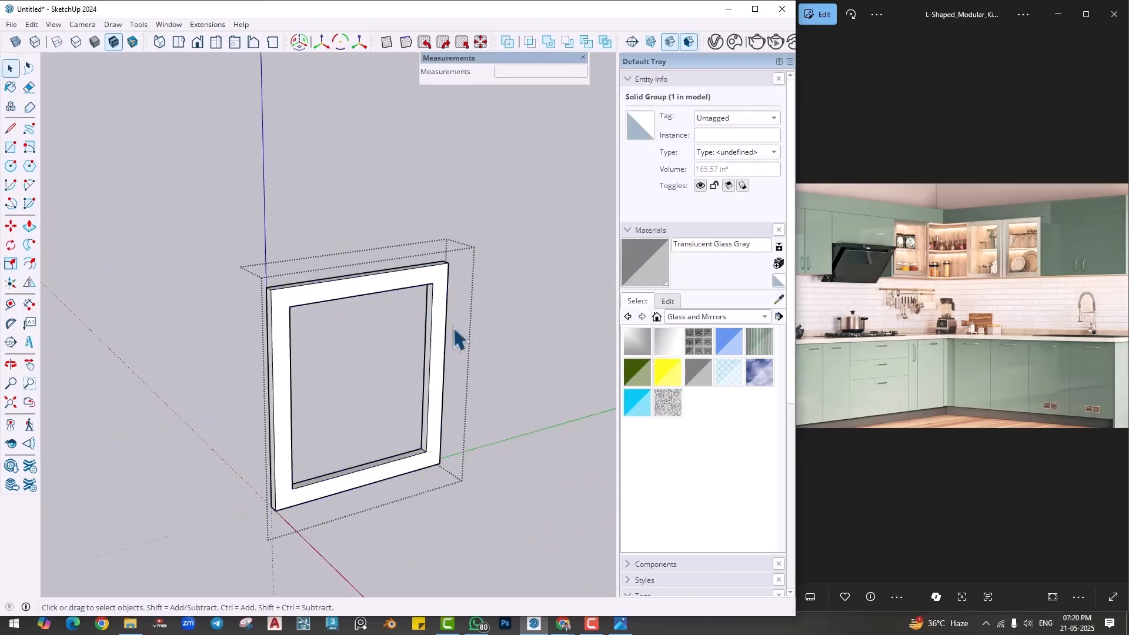
- Push the door frame's right side face inward 4 mm and close the group
middle_click_drag(452, 327, 403, 359)
scroll(419, 329, "up", 5)
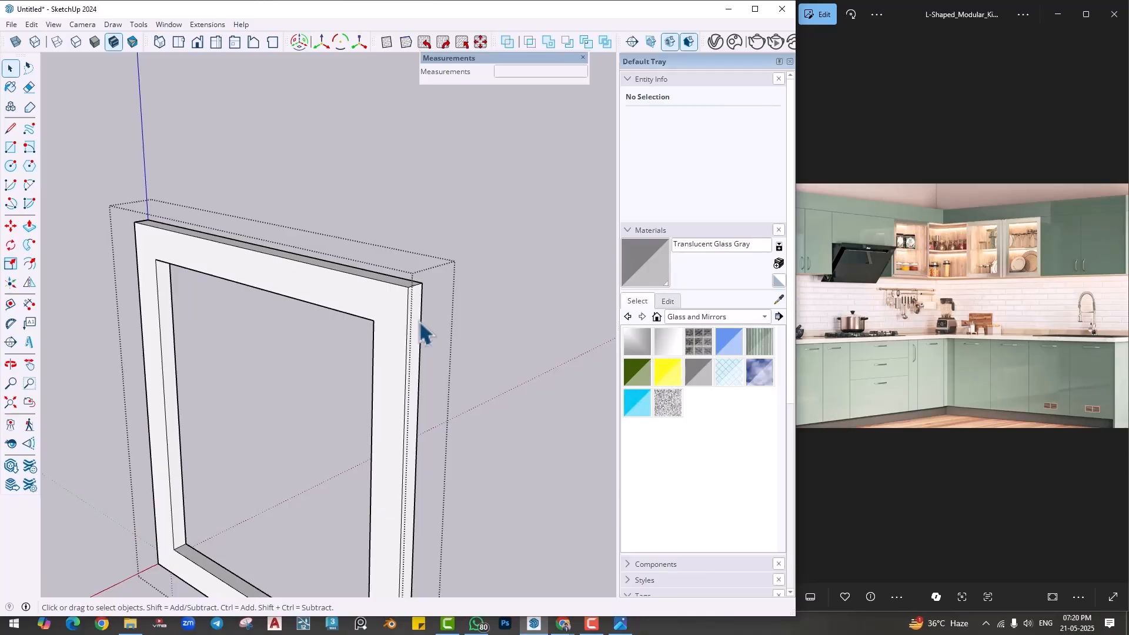
key("p")
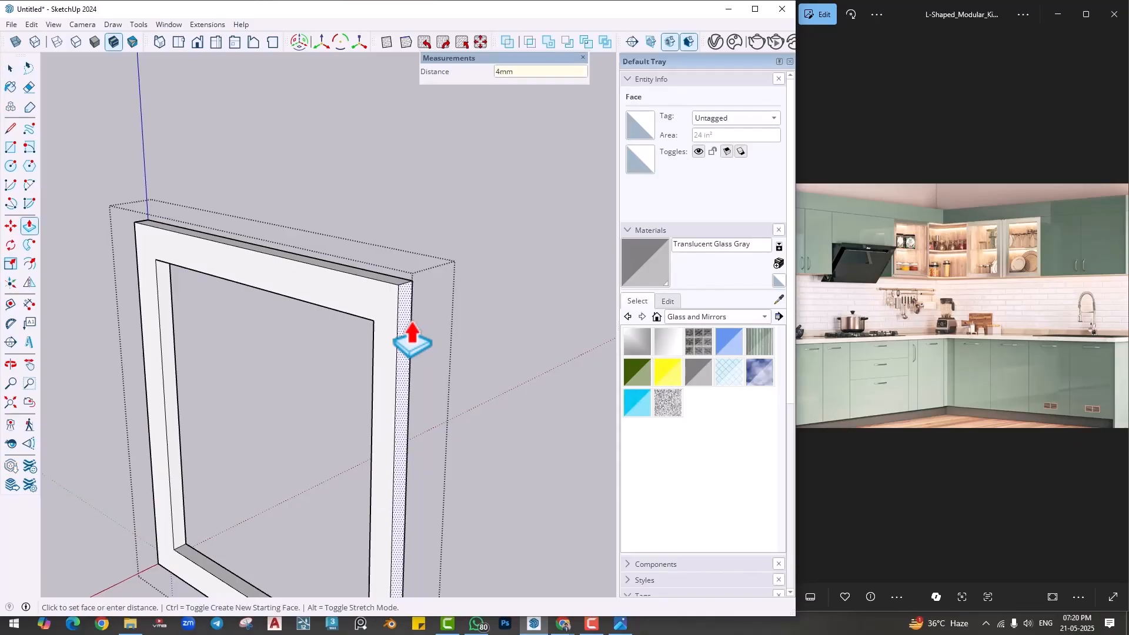
key("Return")
key("space")
left_click(529, 354)
- Draw a rectangle of about 1' 8" by 1' 5 3/8" across the opening of the door frame
scroll(524, 372, "down", 2)
middle_click_drag(512, 396, 412, 377)
key("r")
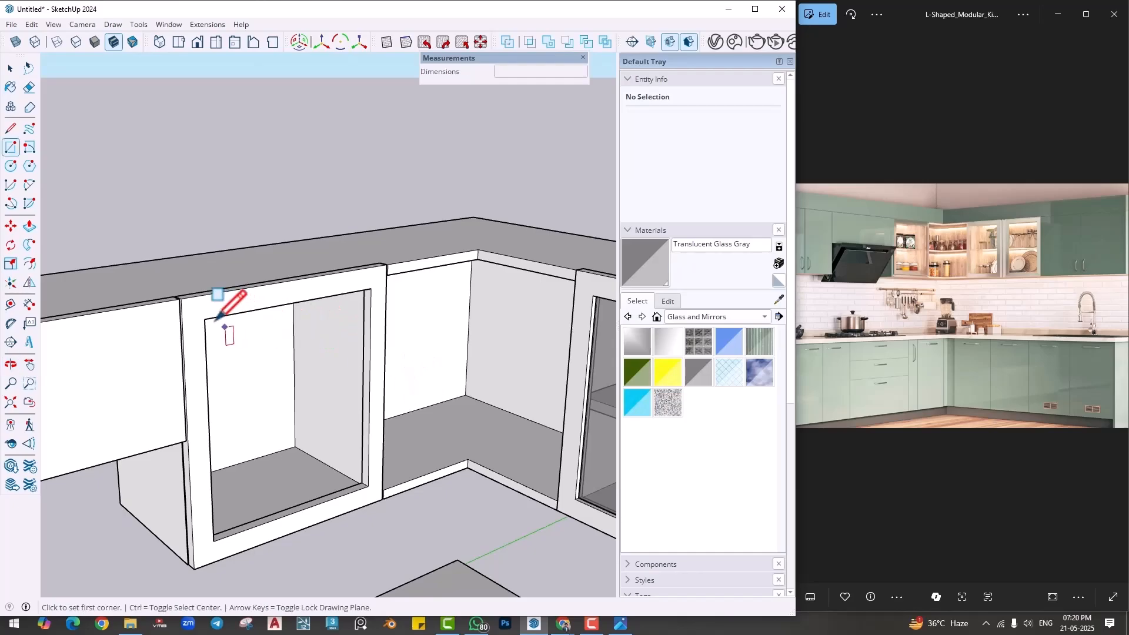
left_click(204, 319)
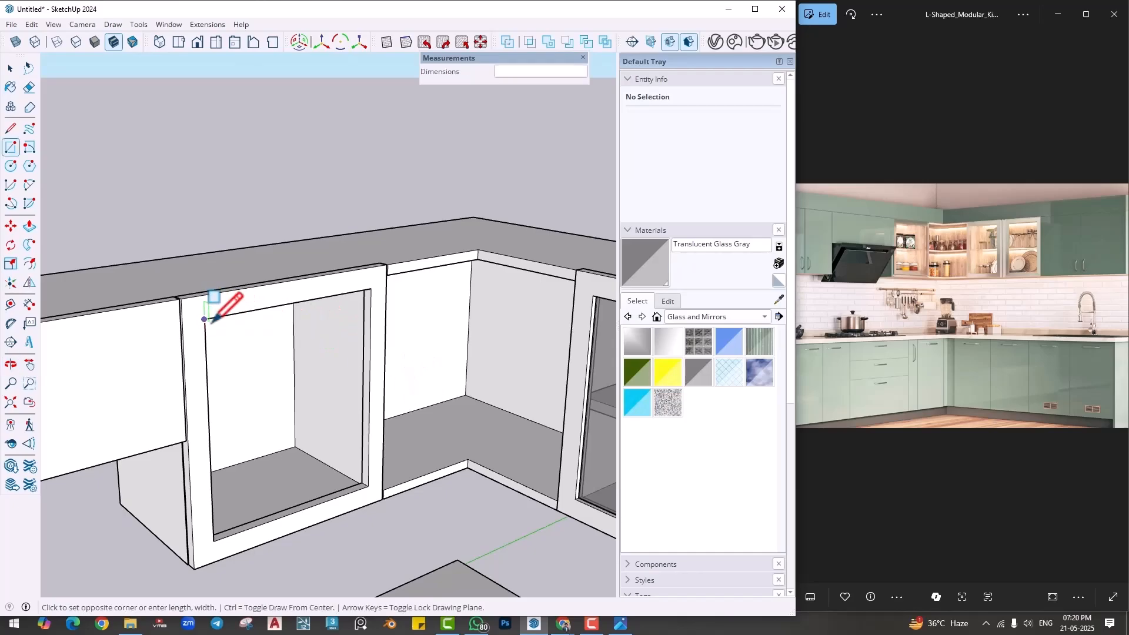
left_click(368, 486)
- Extrude the rectangle in the door frame's opening 4 mm into a thin pane
middle_click_drag(327, 477, 379, 510)
key("p")
left_click(294, 430)
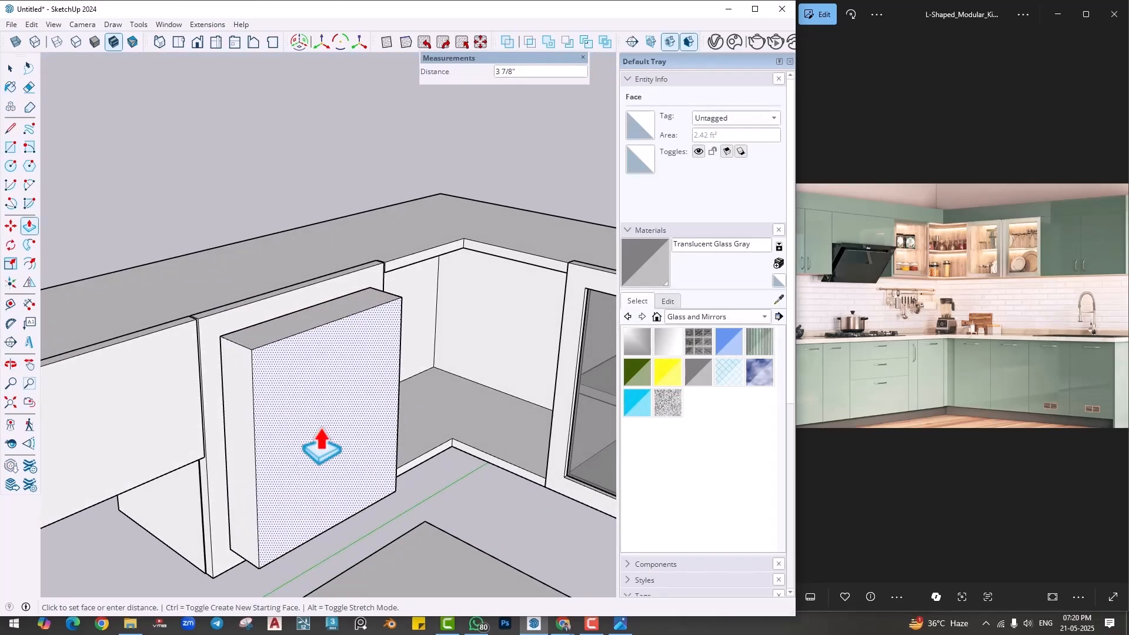
type("4mm")
key("Return")
- Make the pane a group and paint it with Translucent Glass Gray
key("space")
double_click(305, 418)
right_click(306, 418)
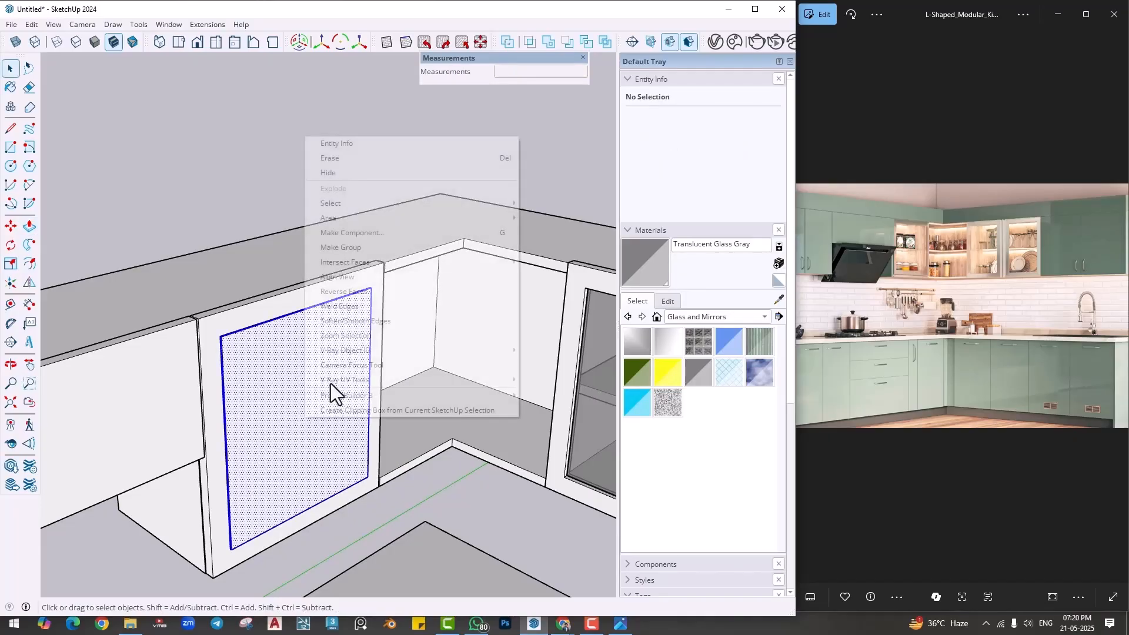
left_click(348, 247)
left_click(698, 373)
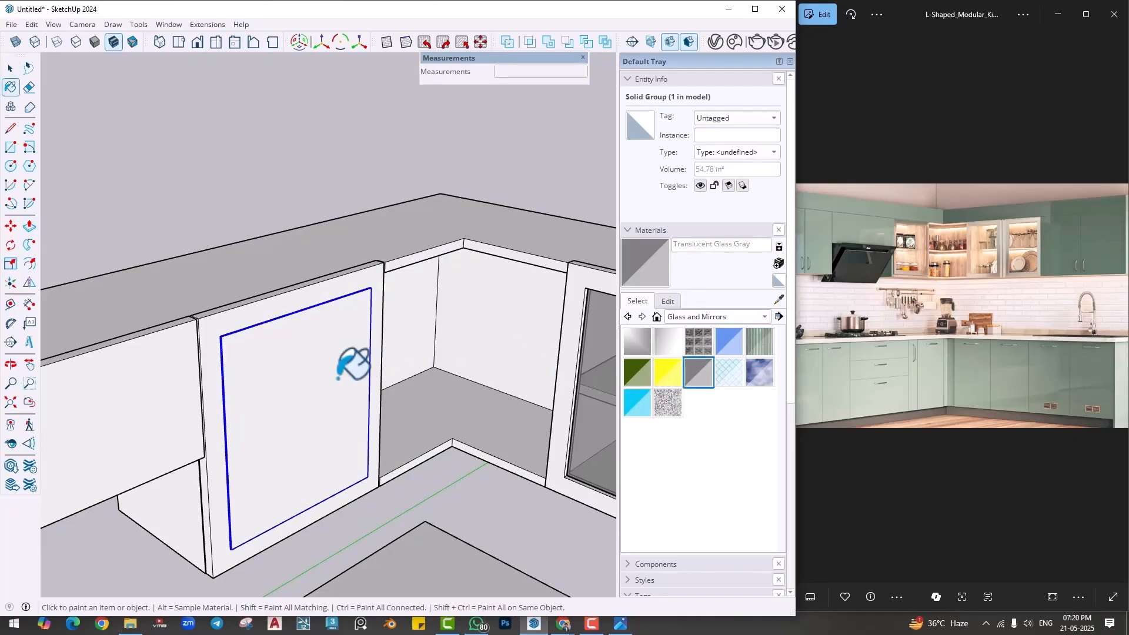
left_click(353, 364)
- Move the glass pane back so it sits inside the thickness of the door frame
key("m")
scroll(361, 468, "up", 8)
left_click(353, 473)
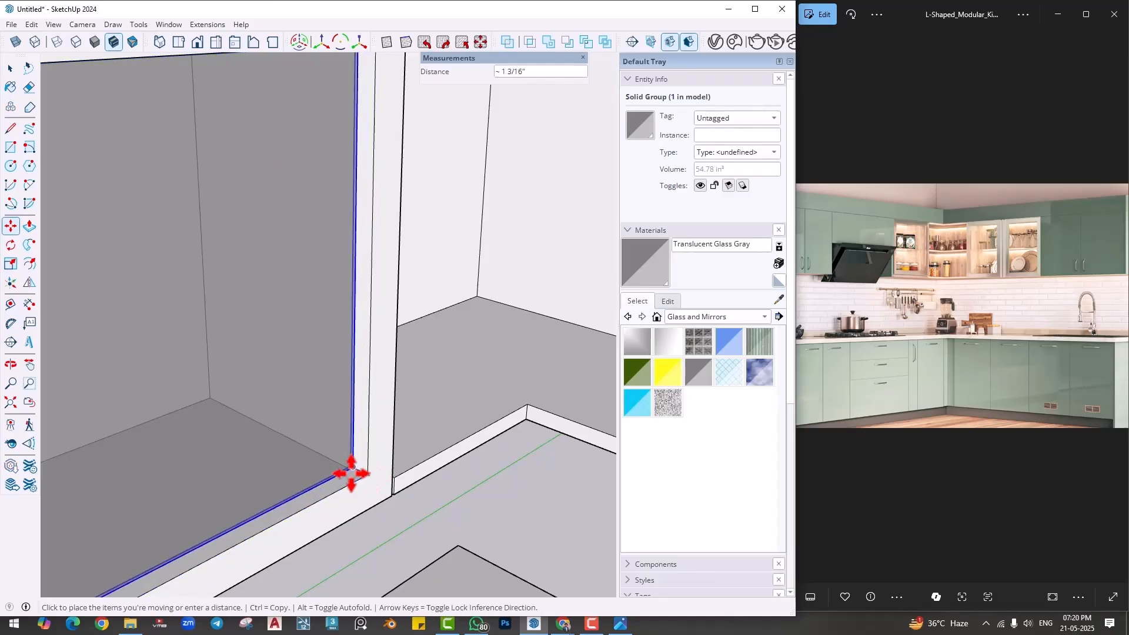
left_click(369, 471)
scroll(373, 450, "down", 5)
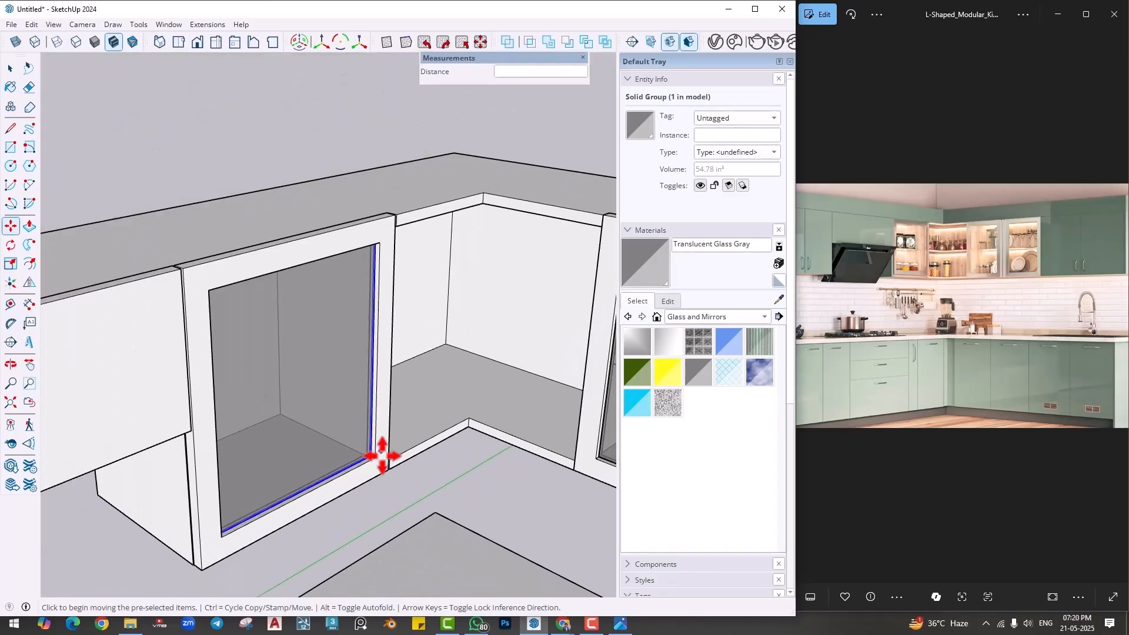
- Group the glass pane with its door frame and hide the complete door
key("space")
left_click(383, 391, "ctrl")
right_click(382, 391)
left_click(422, 238)
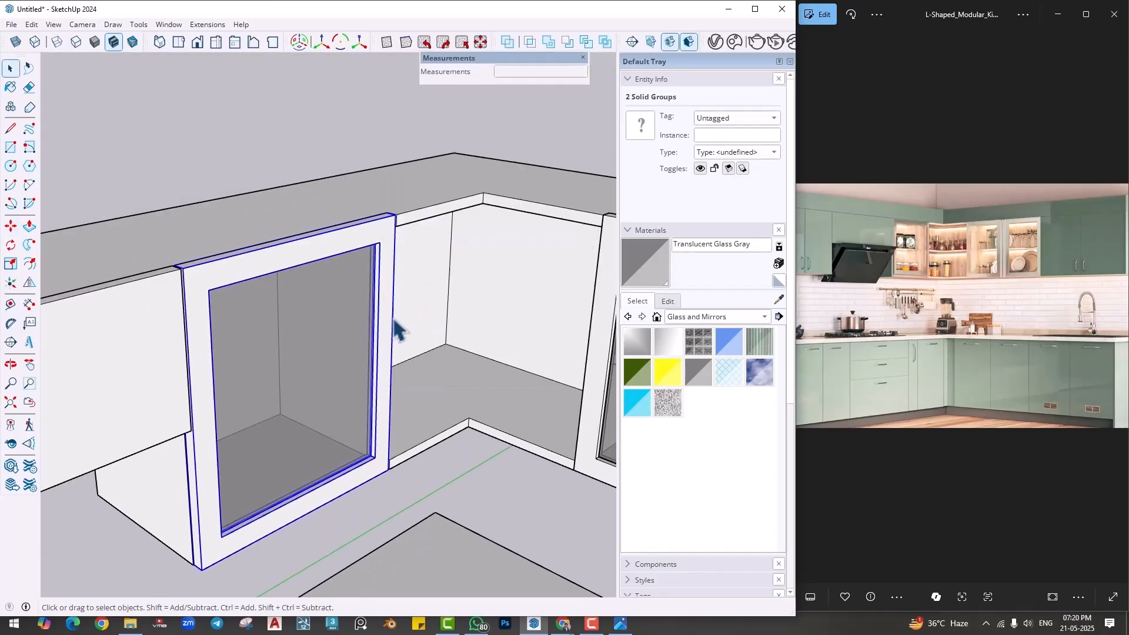
right_click(301, 345)
left_click(332, 84)
- Draw a rectangle over the floor of the open wall cabinet and extrude it 1" upward into a shelf board
middle_click_drag(83, 385, 283, 451)
key("r")
left_click(160, 401)
middle_click_drag(284, 471, 214, 441)
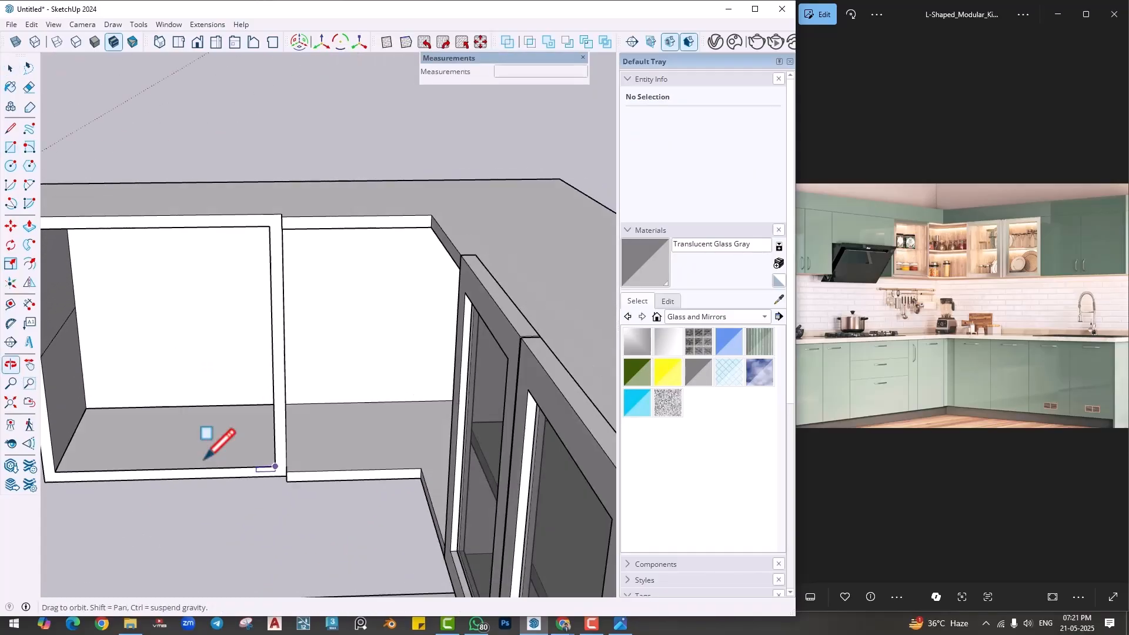
key("p")
left_click(167, 438)
key("Return")
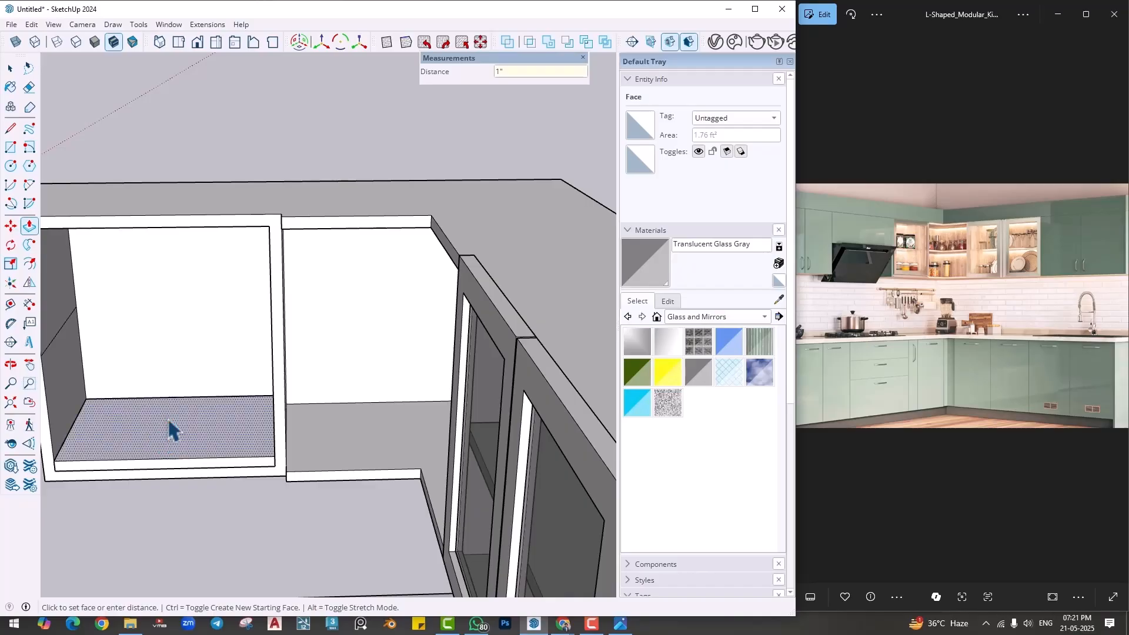
- Make the shelf board a group and move it 10" straight up inside the cabinet
key("space")
right_click(167, 418)
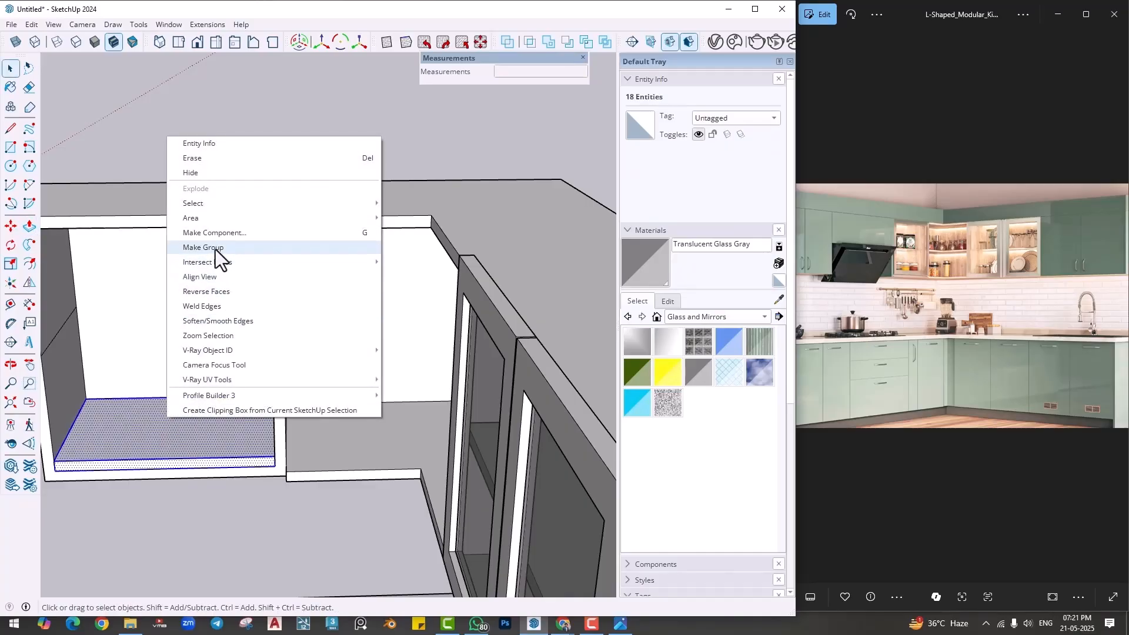
left_click(216, 254)
middle_click_drag(216, 254, 175, 540)
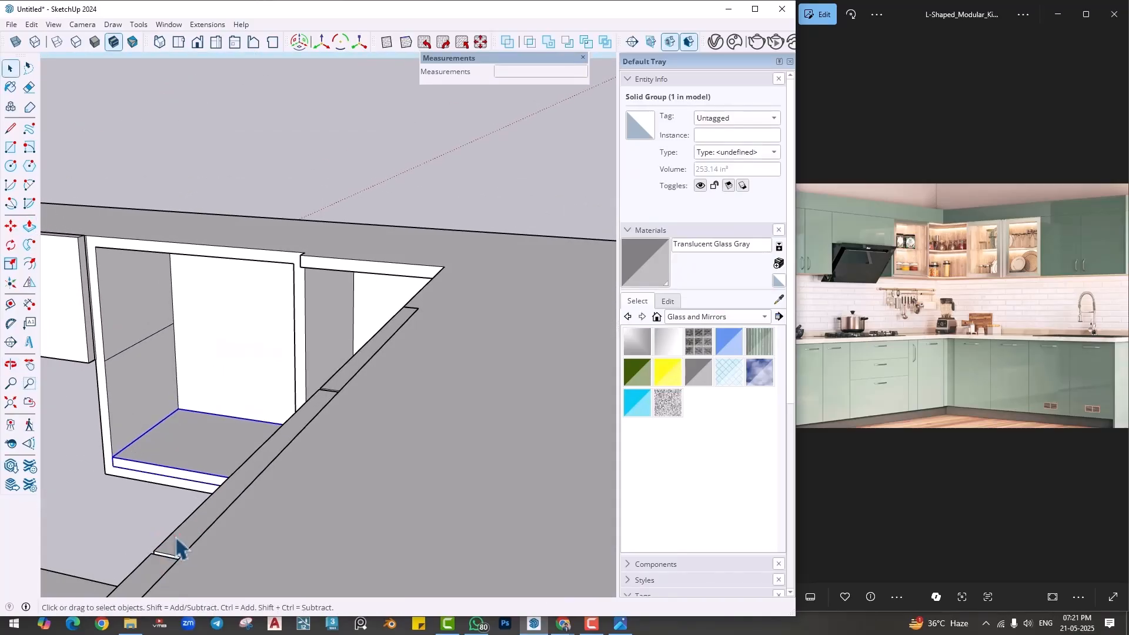
key("m")
scroll(183, 474, "up", 2)
left_click(176, 401)
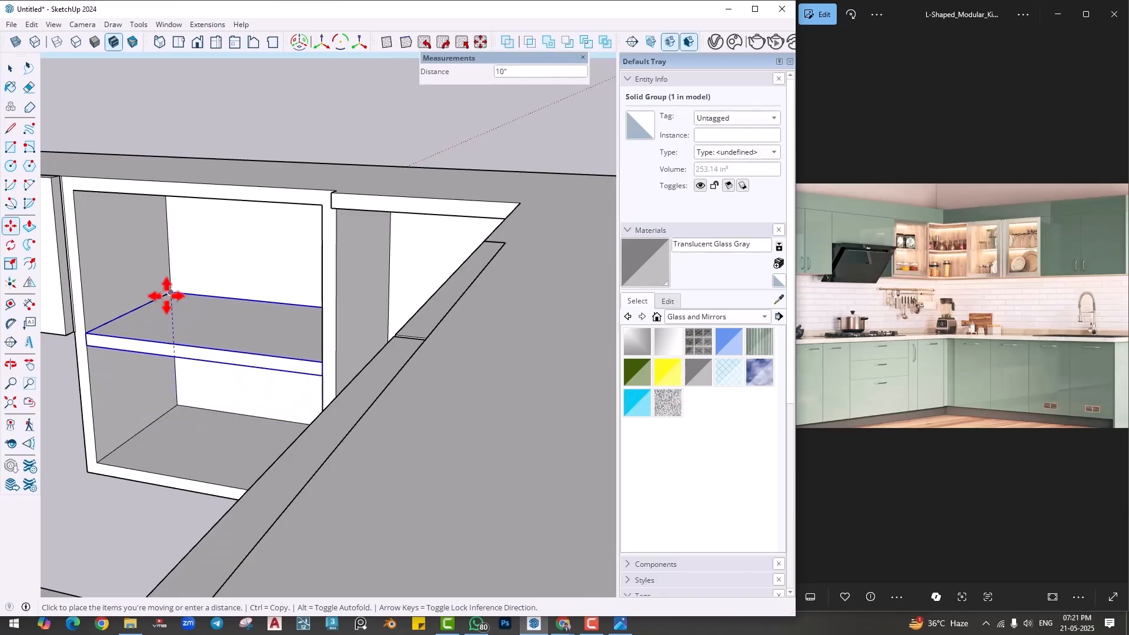
left_click(167, 295)
key("space")
- Unhide the glass door in front of the shelf and clear the selection
scroll(176, 351, "down", 3)
middle_click_drag(170, 354, 400, 329)
left_click(32, 26)
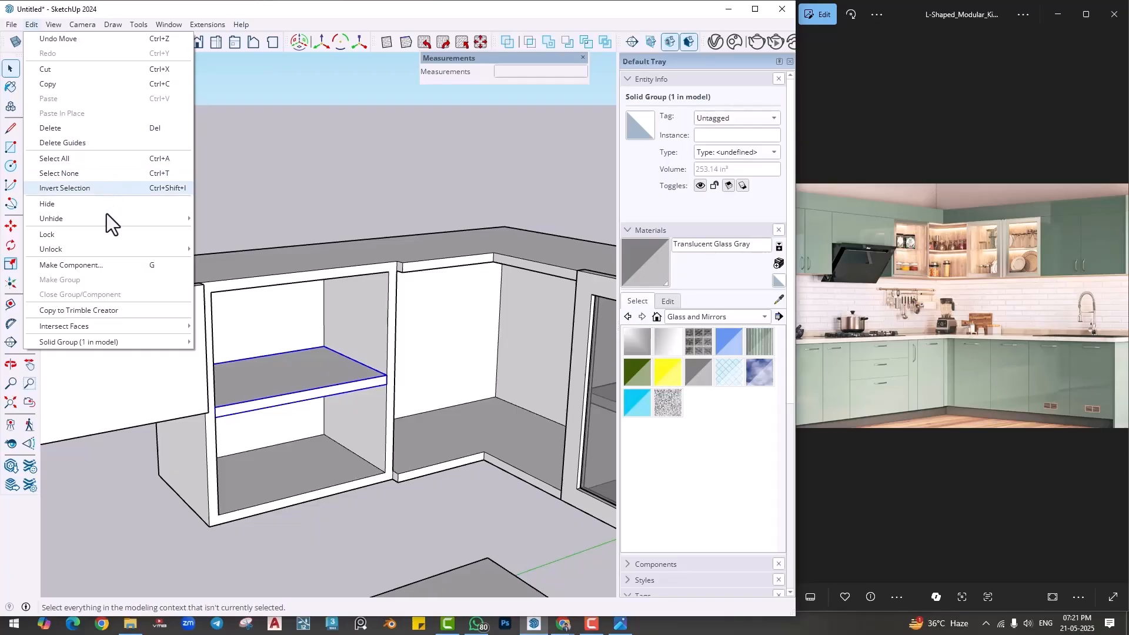
mouse_move(150, 218)
left_click(229, 246)
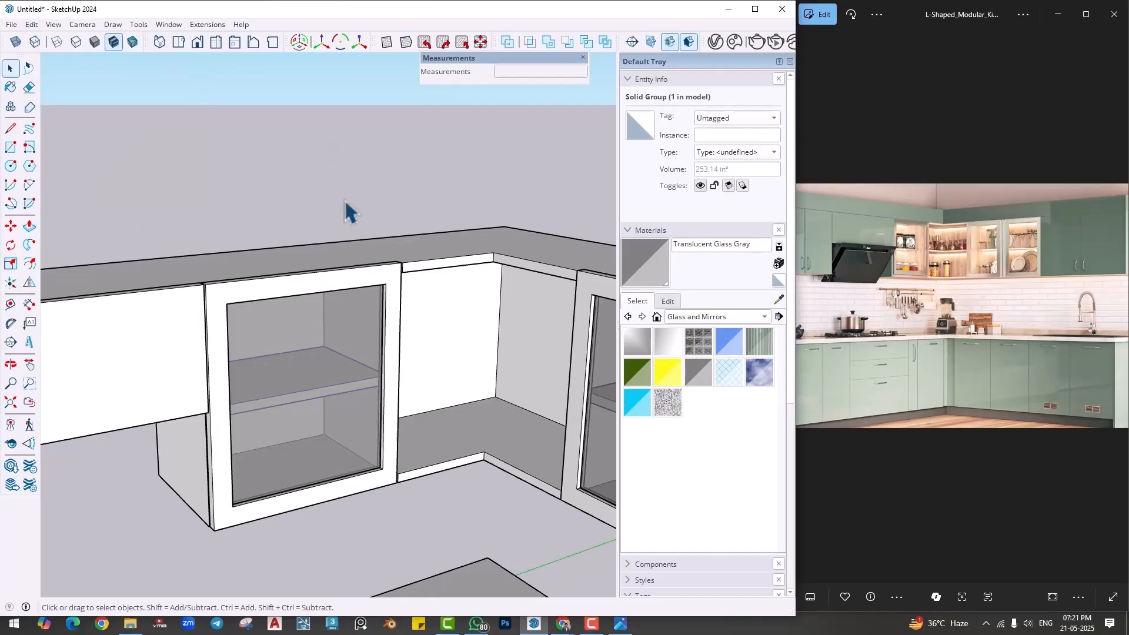
left_click(346, 203)
- Examine the framed glass doors together with the whole kitchen model from several angles
scroll(345, 203, "down", 3)
left_click(327, 330)
scroll(282, 325, "down", 2)
middle_click_drag(376, 265, 426, 291)
left_click(386, 291)
scroll(386, 292, "down", 3)
left_click(420, 277)
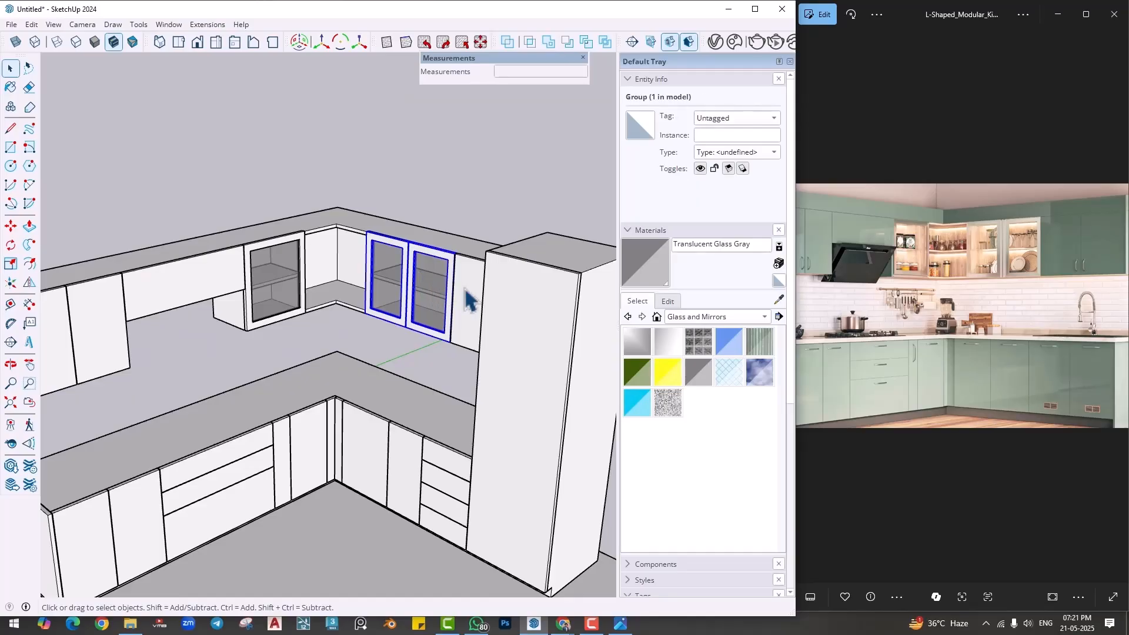
left_click(540, 309)
middle_click_drag(402, 381, 375, 362)
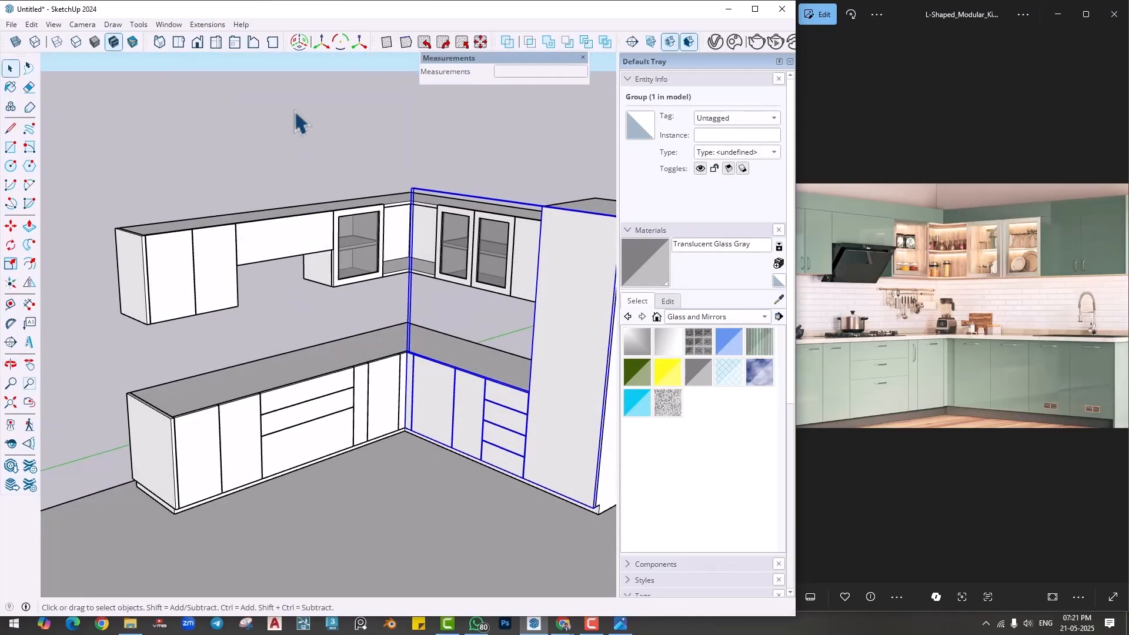
left_click(295, 110)
middle_click_drag(344, 257, 380, 282, "shift")
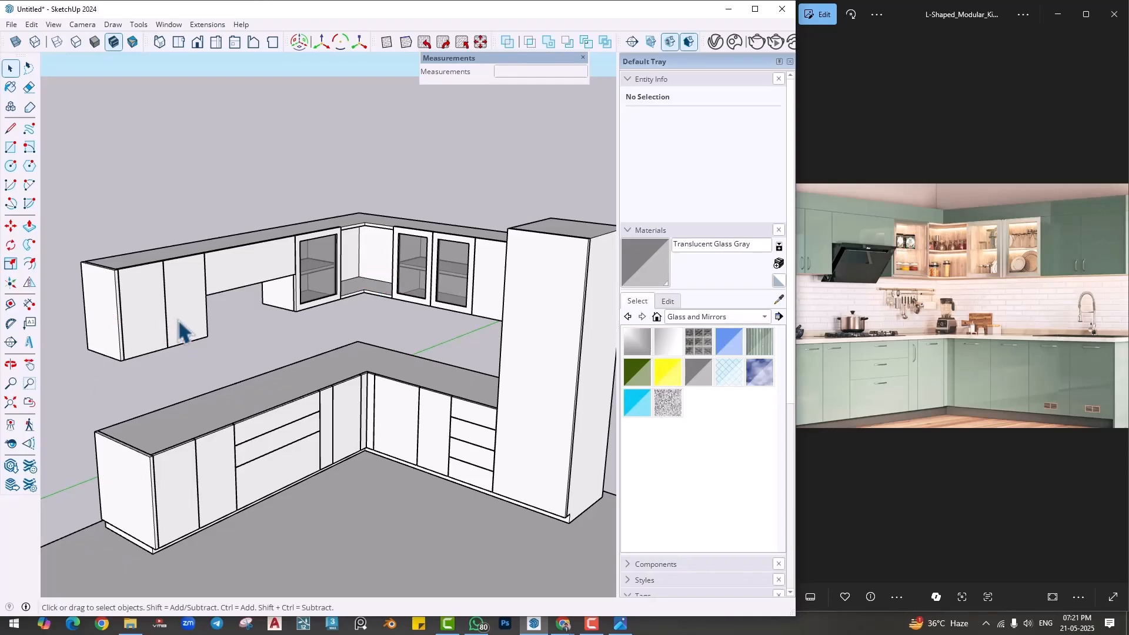
scroll(186, 331, "up", 8)
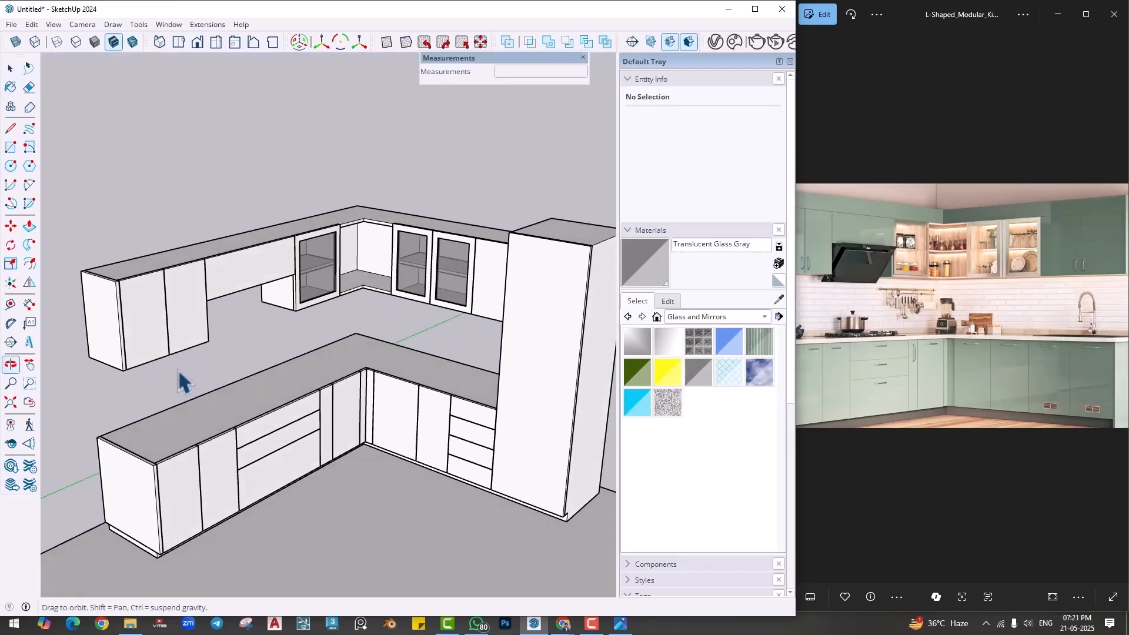
left_click(222, 385)
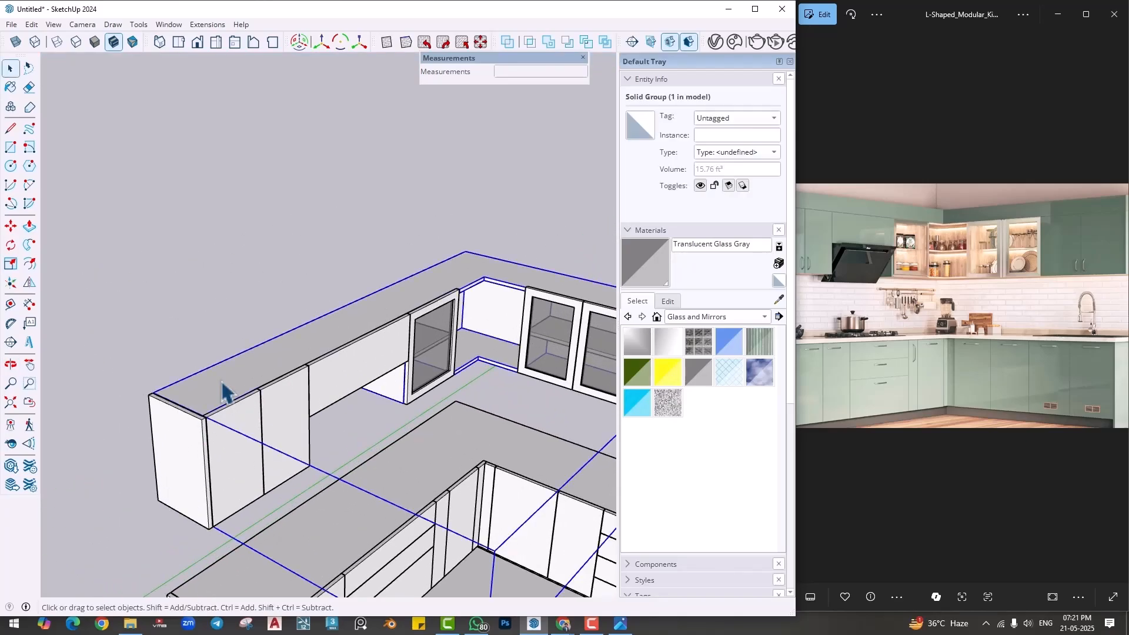
middle_click_drag(223, 385, 200, 403)
key("r")
scroll(200, 403, "up", 1)
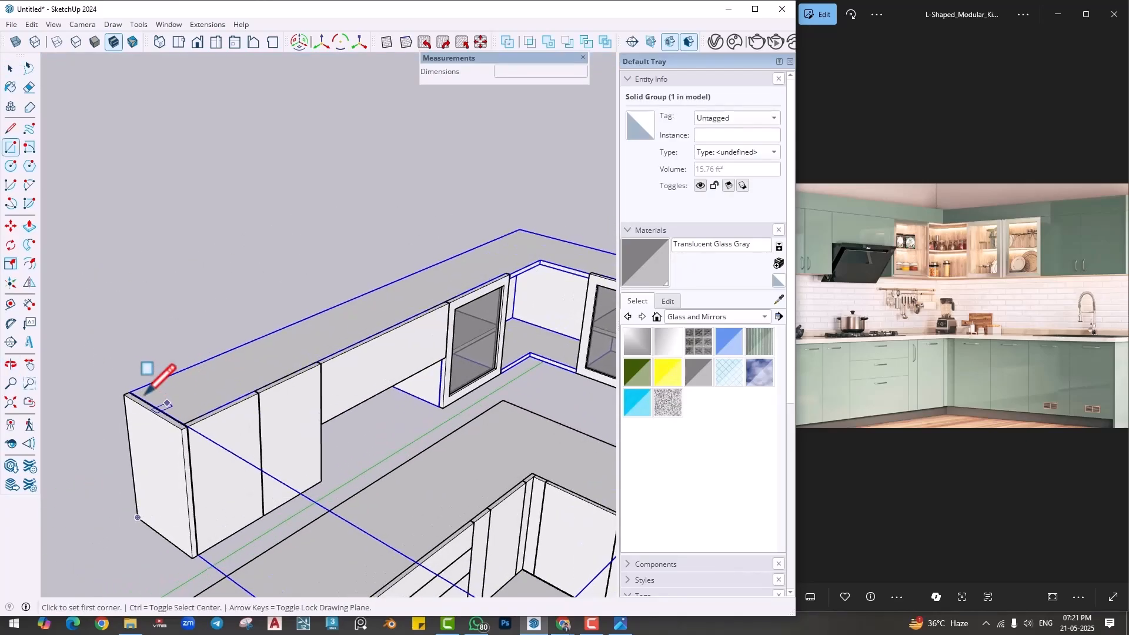
left_click(123, 395)
scroll(277, 347, "down", 3)
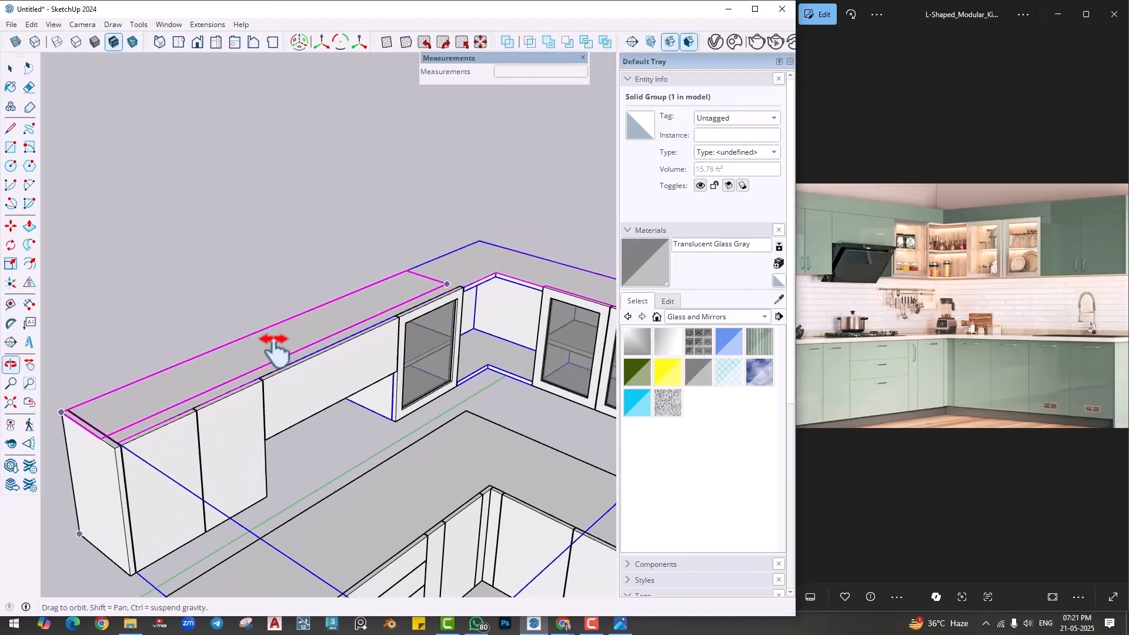
scroll(303, 322, "up", 5)
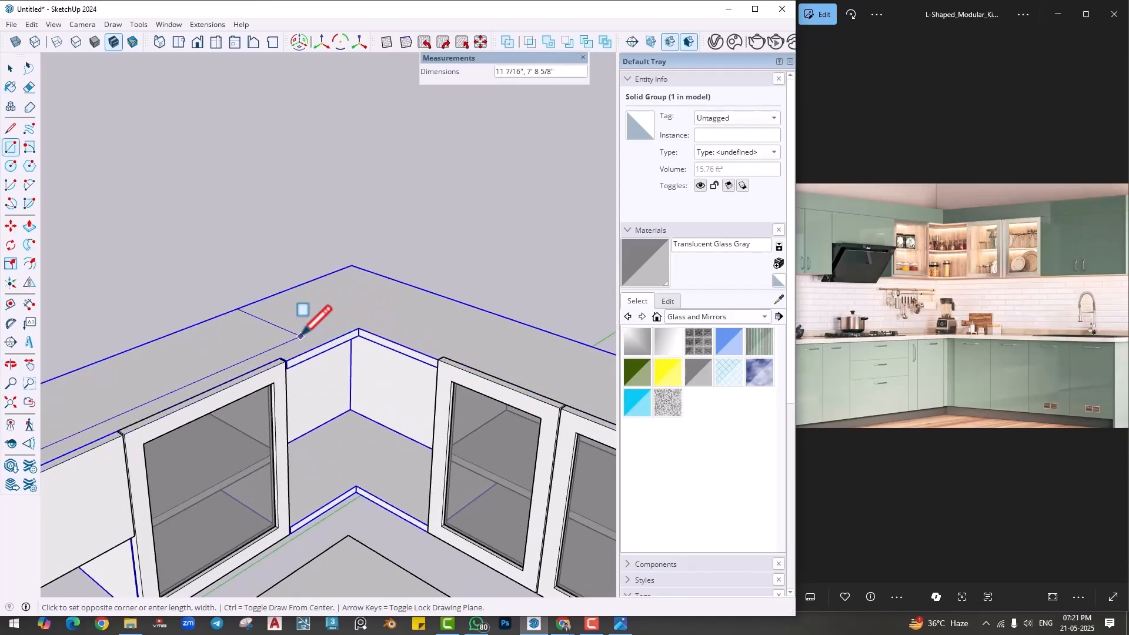
scroll(306, 326, "down", 1)
key("Escape")
key("space")
middle_click_drag(347, 388, 350, 364)
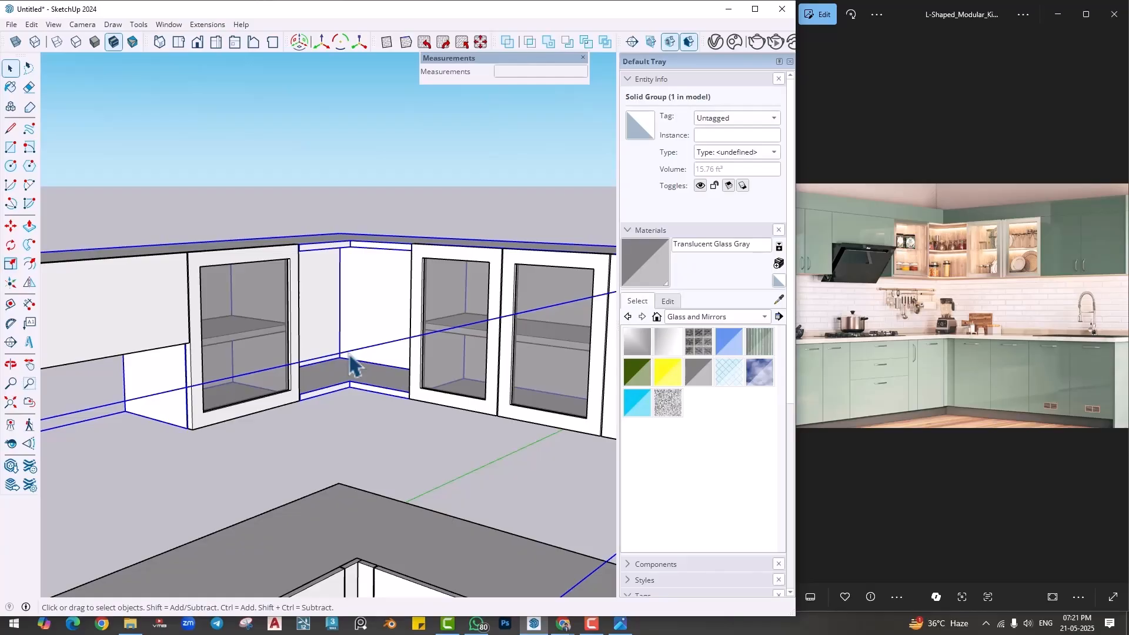
scroll(350, 364, "down", 5)
middle_click_drag(353, 373, 281, 337)
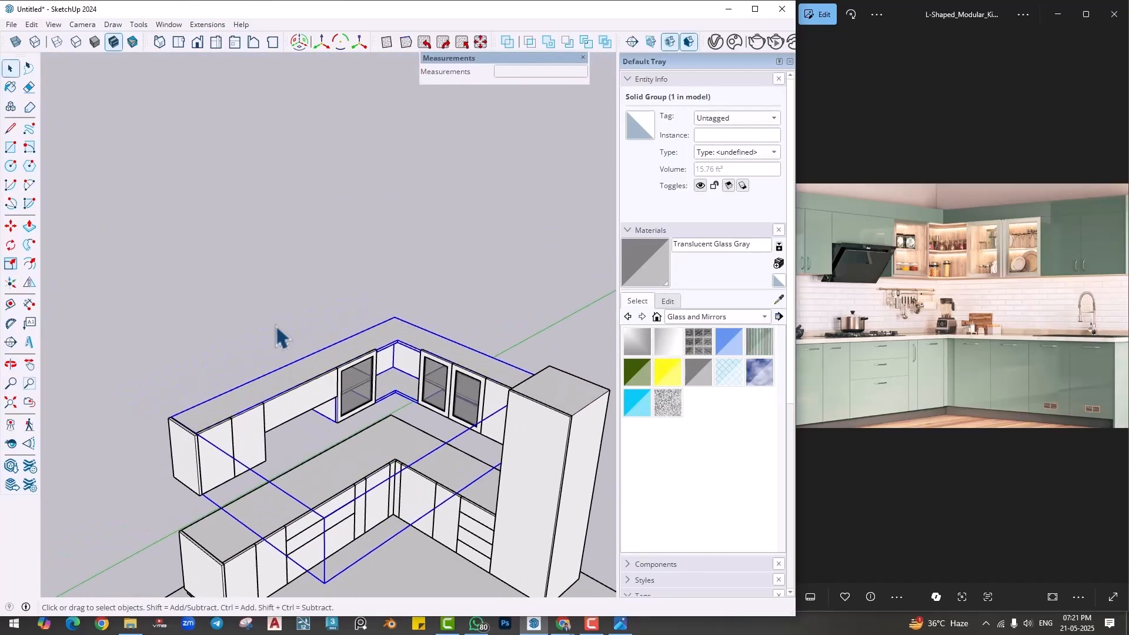
left_click(276, 327)
- Draw a rectangle of about 8' 2 15/16" by 1' 3" on top of the long wall cabinet run, ending at its inner corner
scroll(313, 387, "up", 2)
middle_click_drag(314, 387, 348, 355)
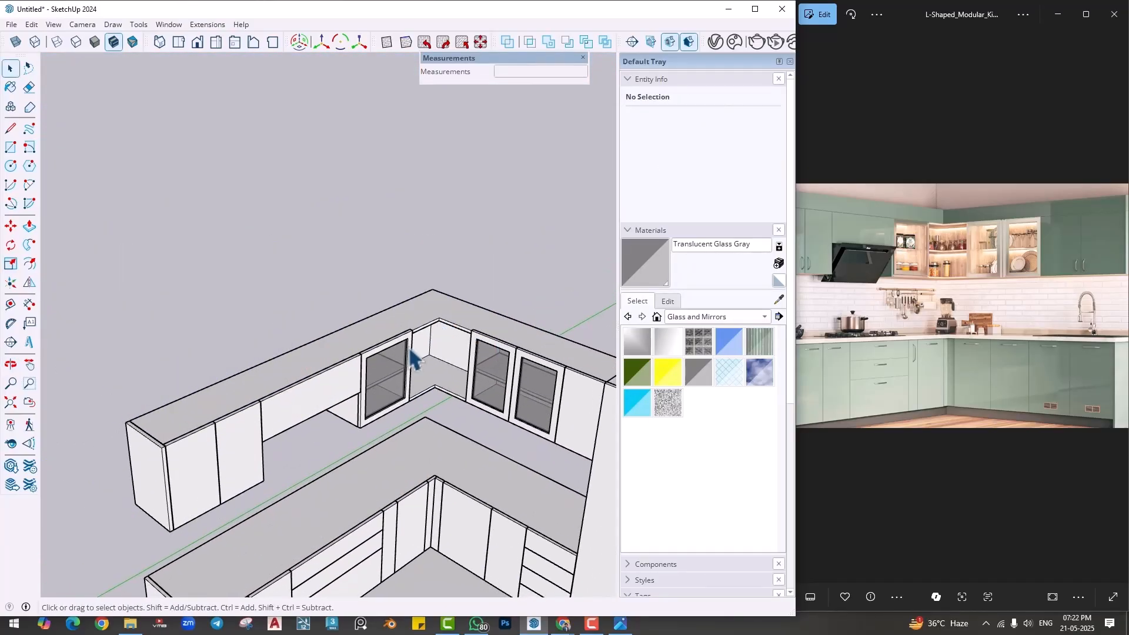
key("r")
scroll(188, 373, "up", 1)
left_click(112, 431)
scroll(494, 285, "up", 4)
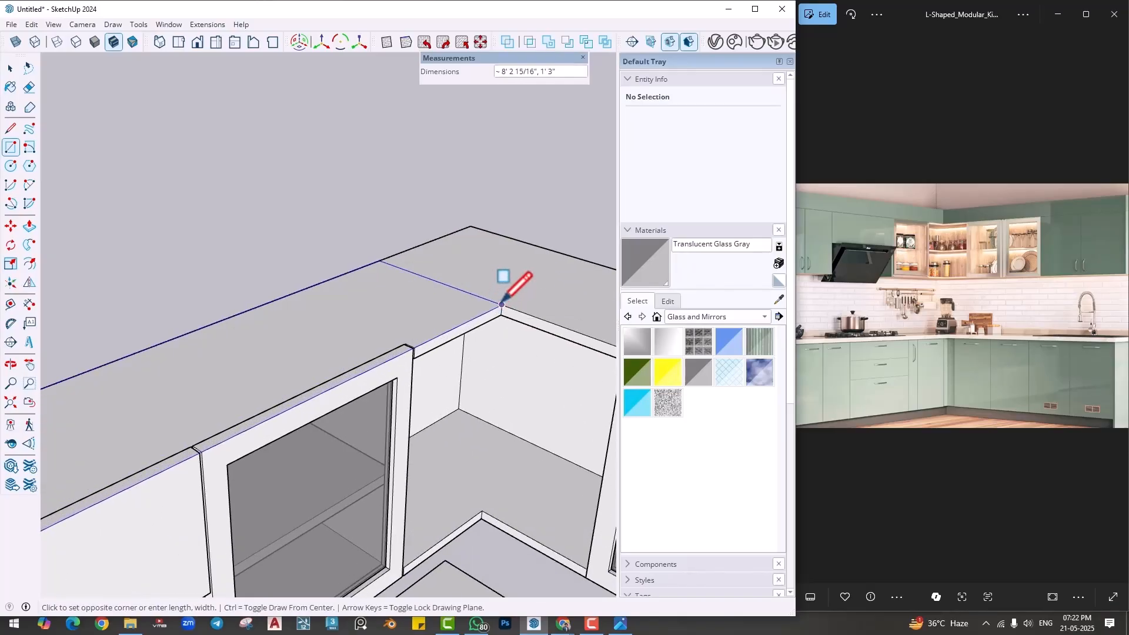
left_click(502, 304)
- Extrude the rectangle on top of the wall cabinets 6" upward
key("p")
left_click(422, 338)
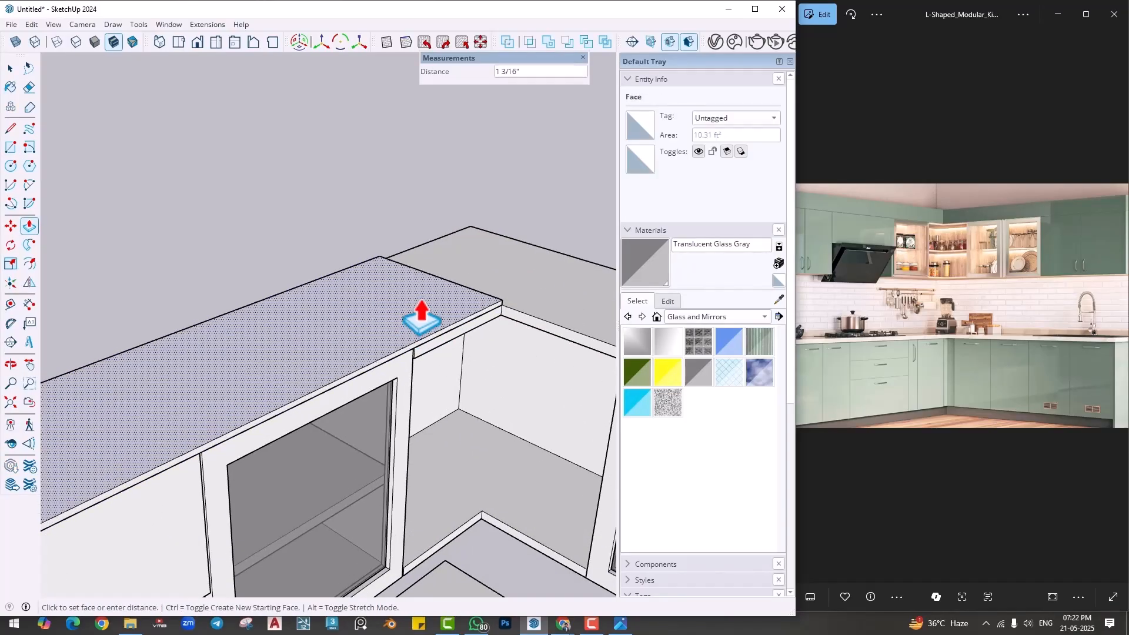
key("Return")
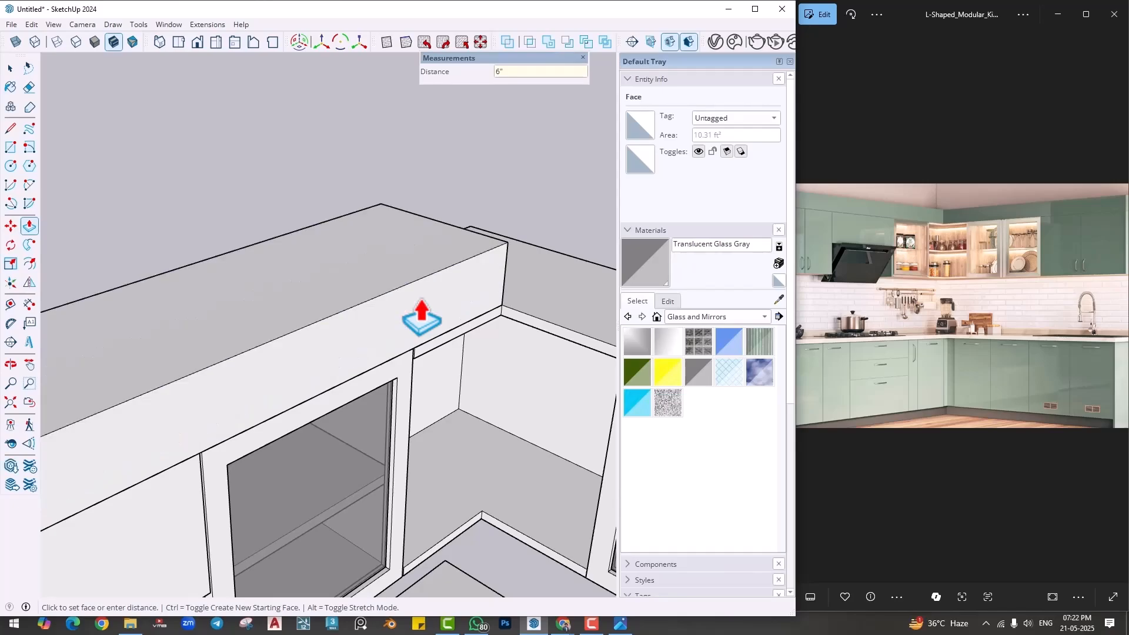
- Extend the end face of the raised box 1' 3" across the corner of the wall cabinets
scroll(424, 316, "down", 3)
middle_click_drag(516, 330, 56, 344)
scroll(430, 338, "up", 2)
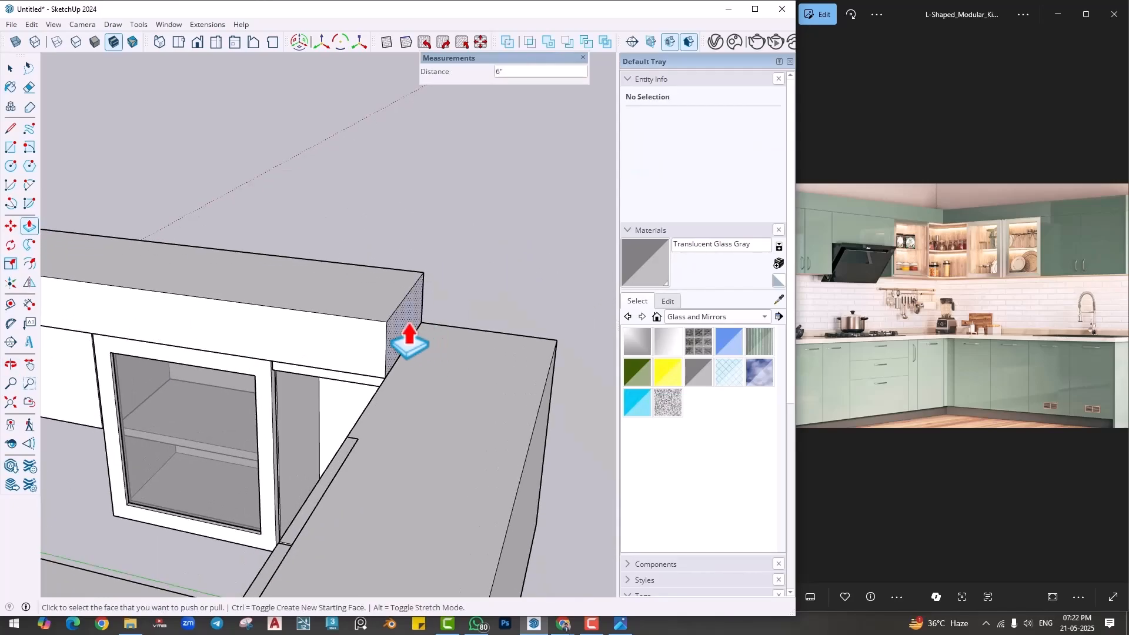
left_click(412, 344)
left_click(542, 413)
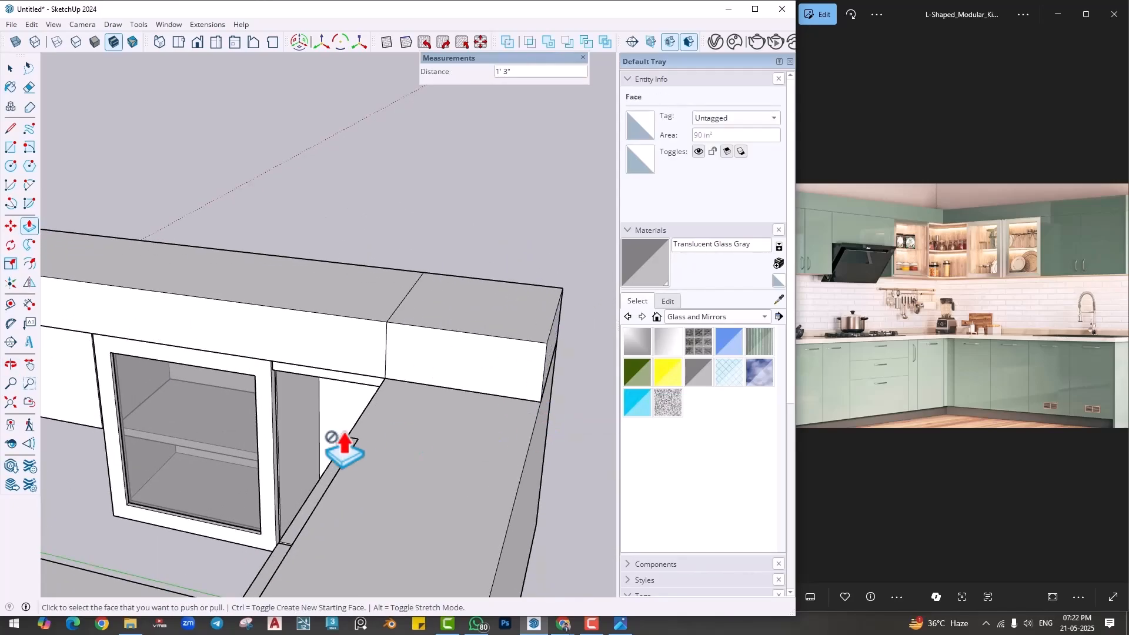
- Extend the raised box's corner face about 4' 11 5/16" along the shorter wall cabinet run until it meets the tall unit
middle_click_drag(345, 431, 701, 426)
middle_click_drag(453, 370, 255, 382, "shift")
scroll(331, 397, "down", 3)
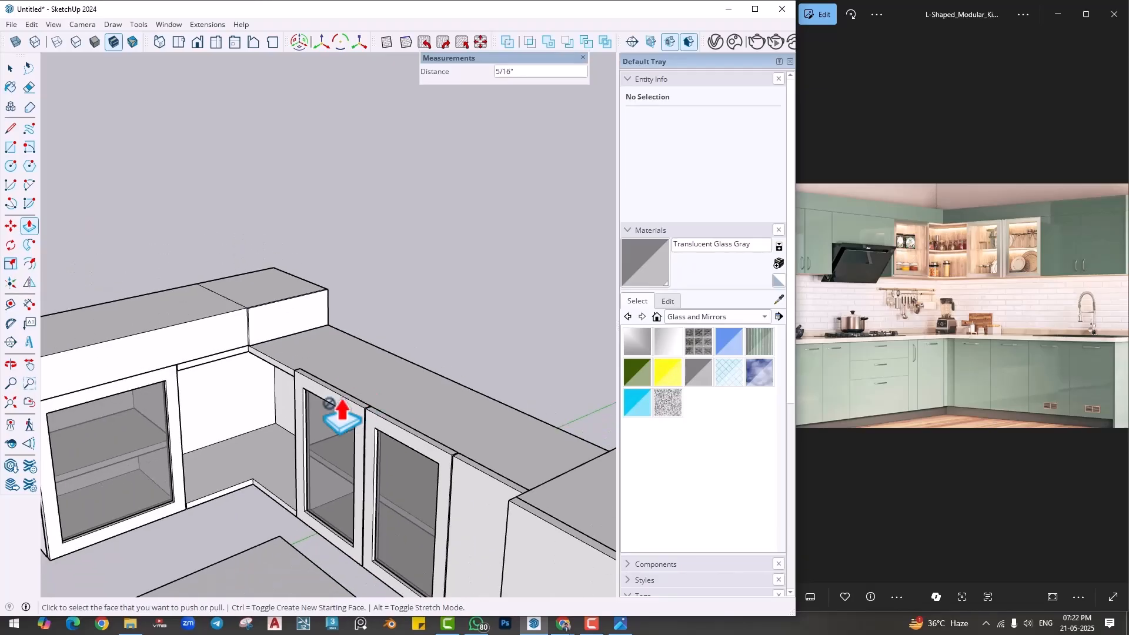
middle_click_drag(406, 425, 699, 414)
middle_click_drag(359, 382, 103, 377, "shift")
left_click(69, 348)
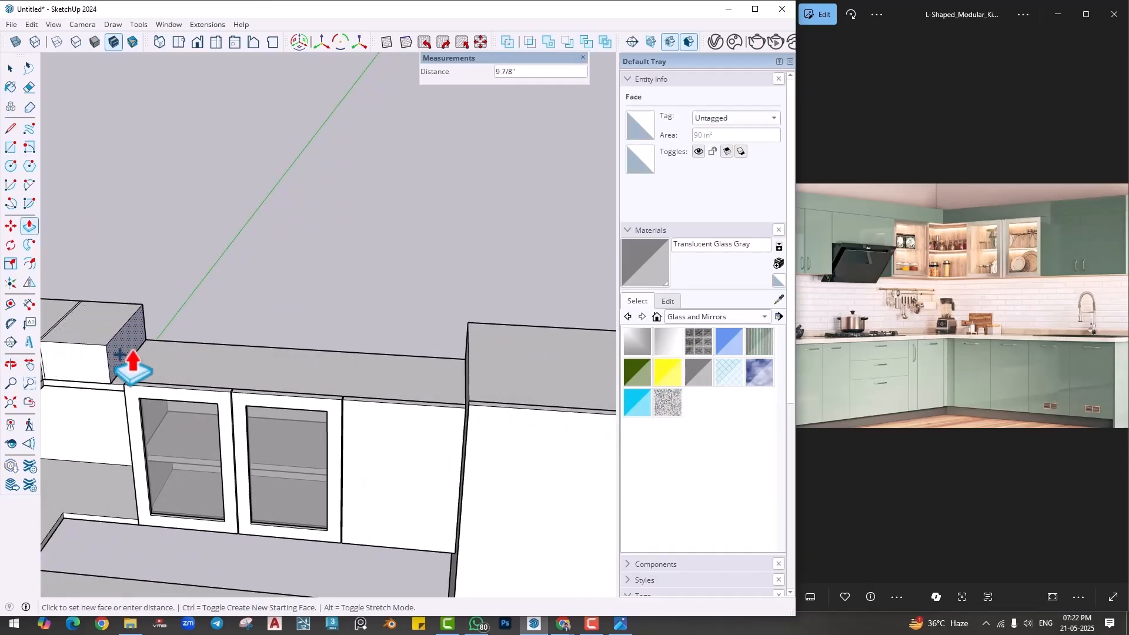
left_click(468, 322)
scroll(391, 434, "down", 3)
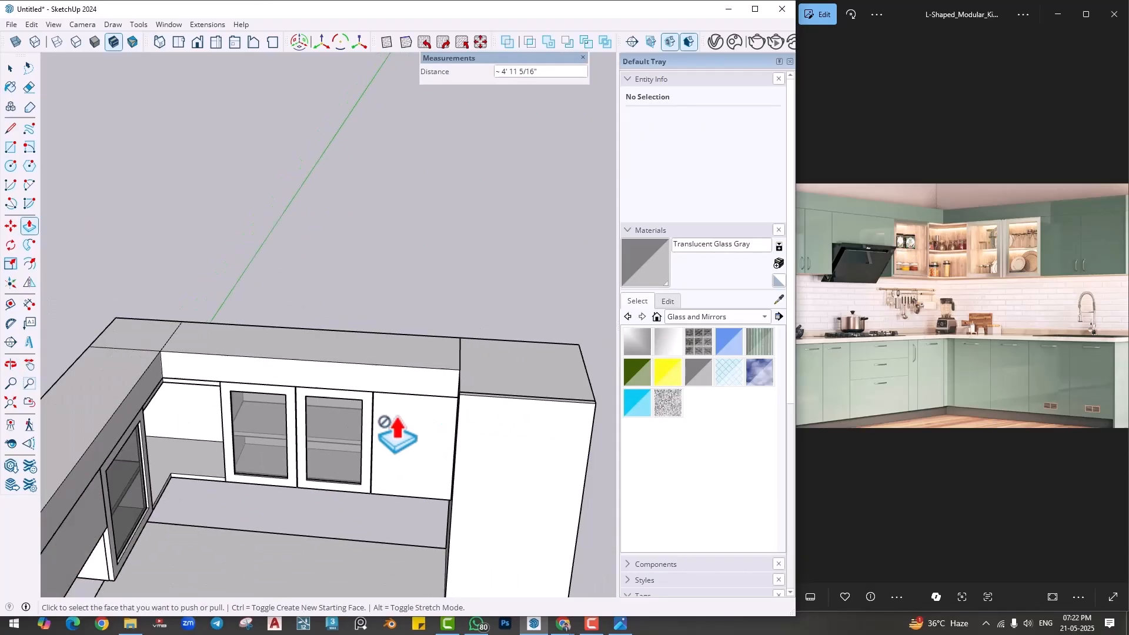
- Erase the leftover seam lines on the raised box at the corner of the wall cabinets
mouse_move(391, 434)
middle_mouse_down()
mouse_move(500, 383)
mouse_move(282, 371)
mouse_move(332, 320)
mouse_move(318, 308)
mouse_move(340, 292)
middle_mouse_up()
key("space")
key("e")
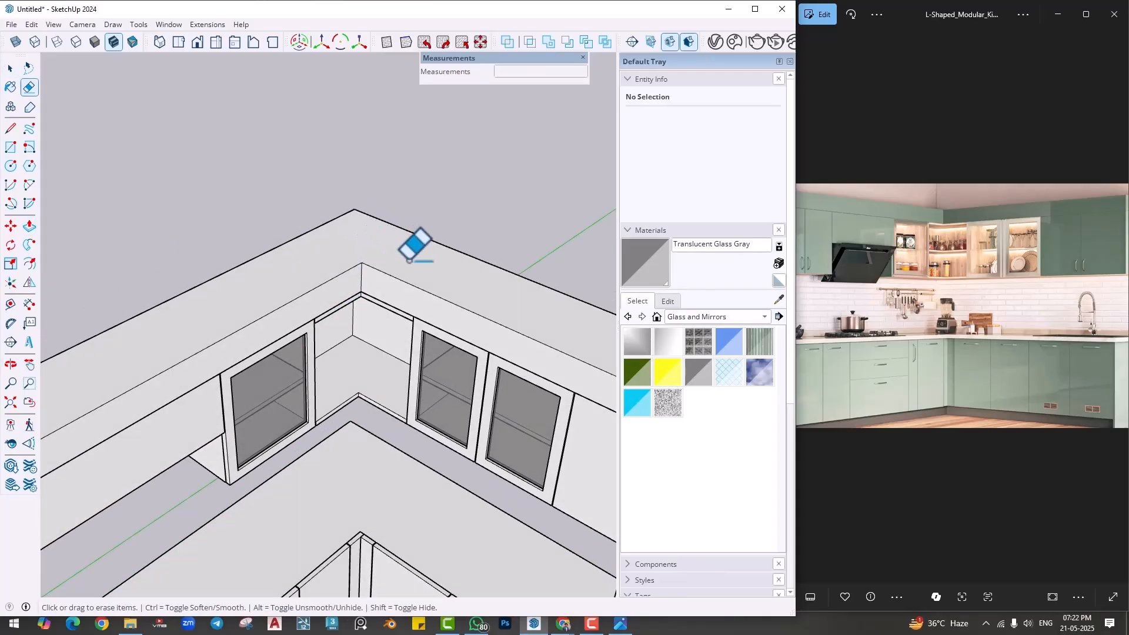
scroll(410, 261, "down", 2)
middle_click_drag(177, 420, 189, 386)
scroll(136, 387, "up", 1)
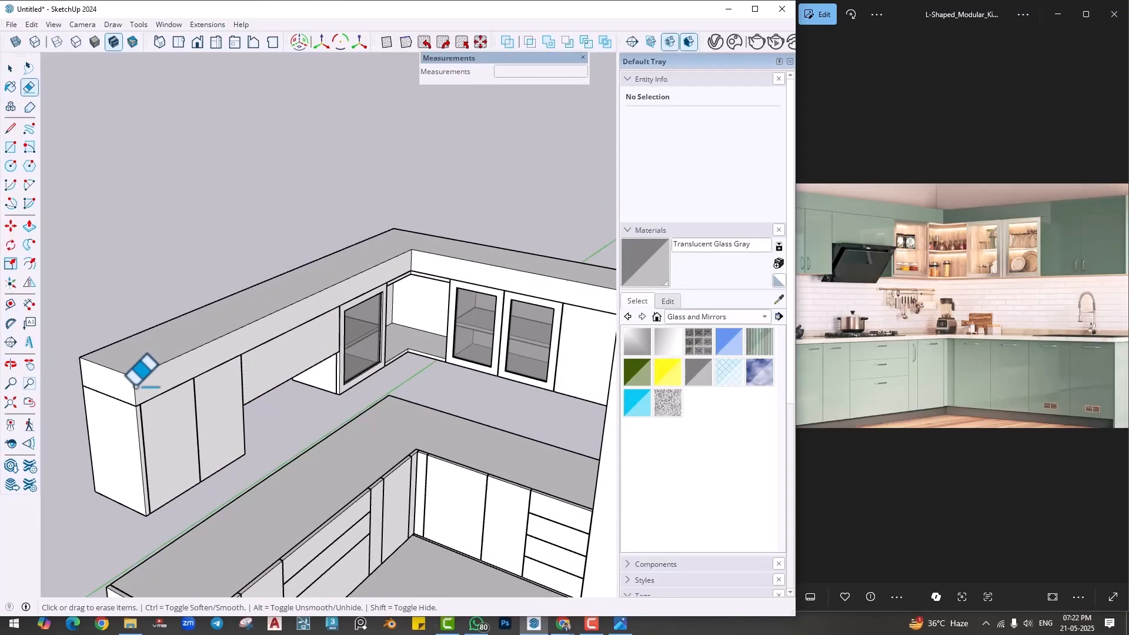
left_click_drag(845, 271, 936, 271)
scroll(359, 257, "up", 2)
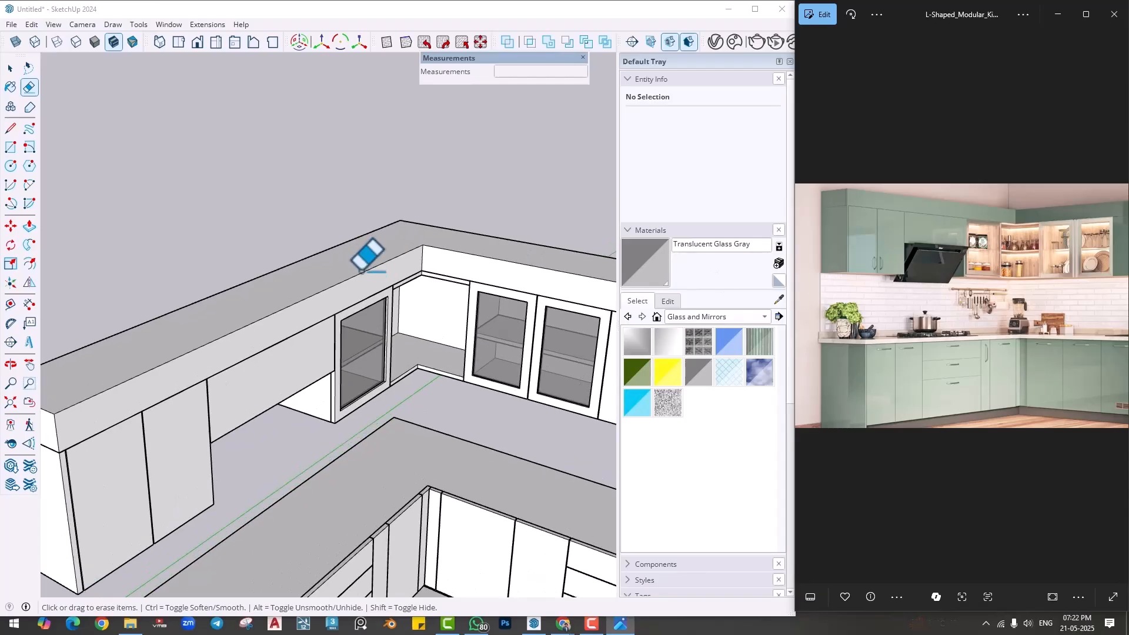
- Select all the connected geometry of the L-shaped raised box and make it a group
left_click(333, 281)
right_click(336, 284)
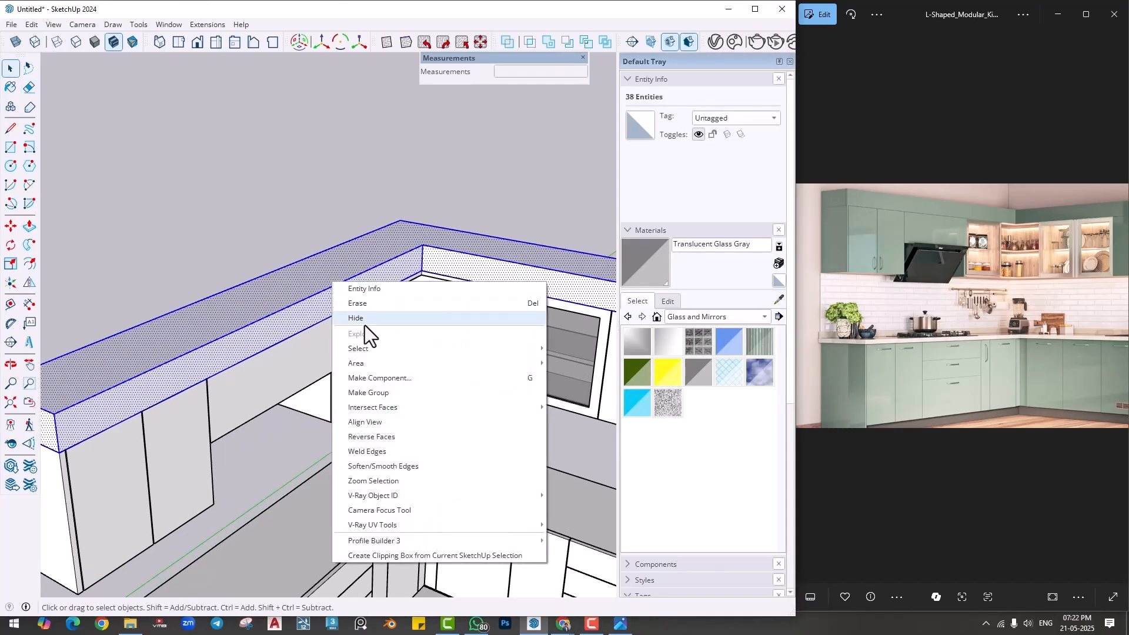
left_click(370, 393)
key("ctrl+g")
- Inside the raised box's group, erase the seam lines crossing the underside at the corner
double_click(286, 293)
middle_click_drag(303, 393, 320, 127)
scroll(365, 305, "up", 1)
key("r")
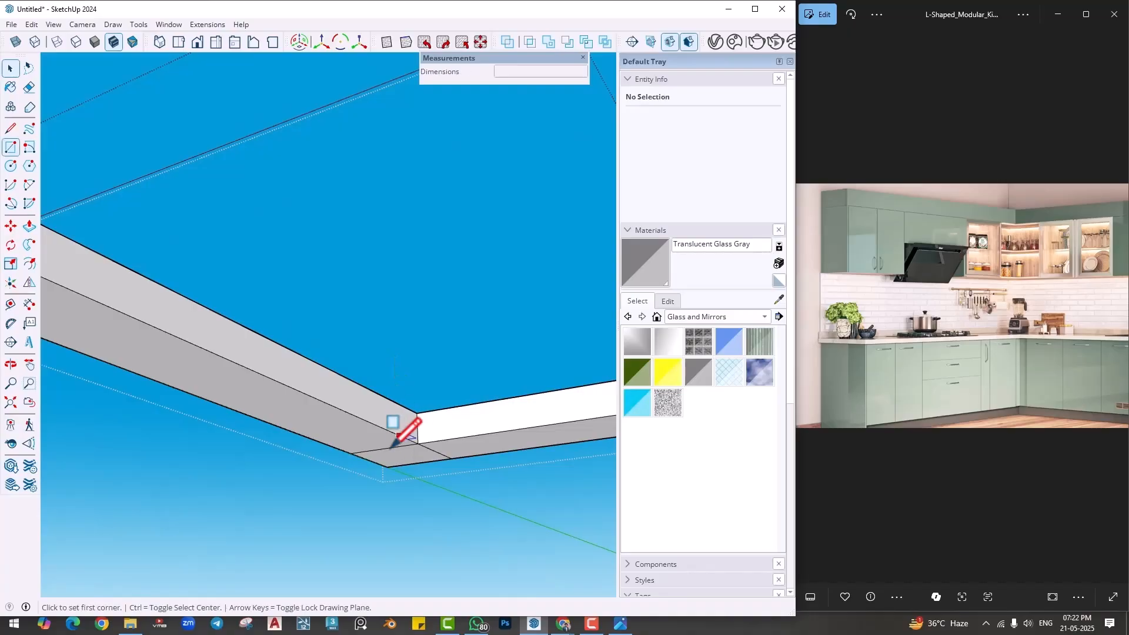
key("e")
left_click_drag(383, 449, 456, 453)
- Push the underside of the raised box up 4 mm to leave a groove above the wall cabinets, and close the group
key("p")
left_click(388, 459)
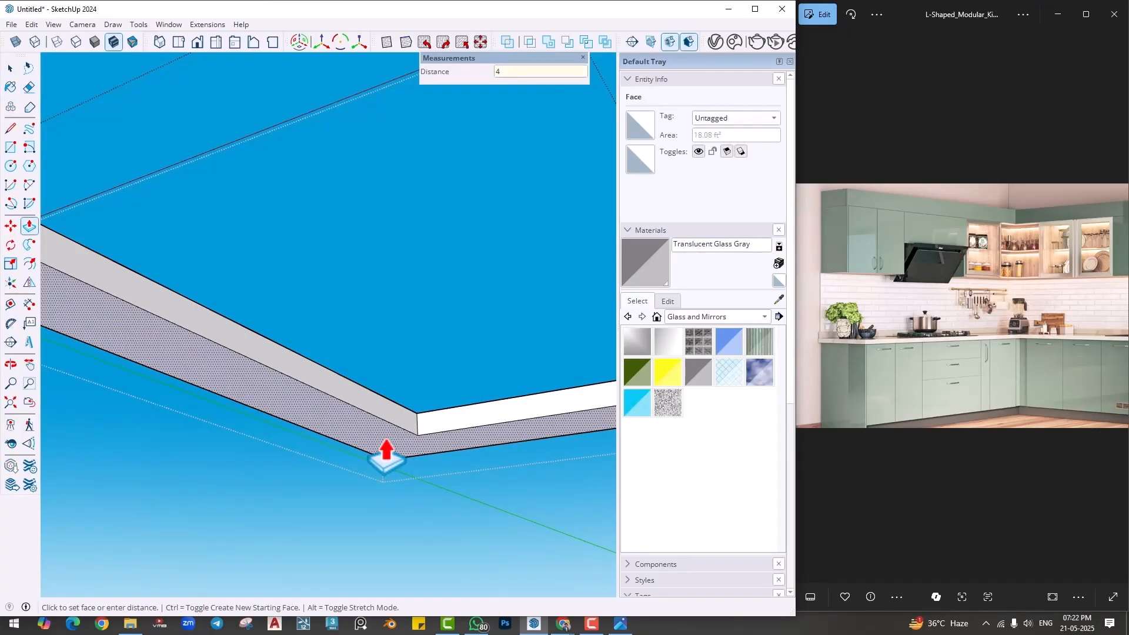
type("4mm")
key("Return")
key("space")
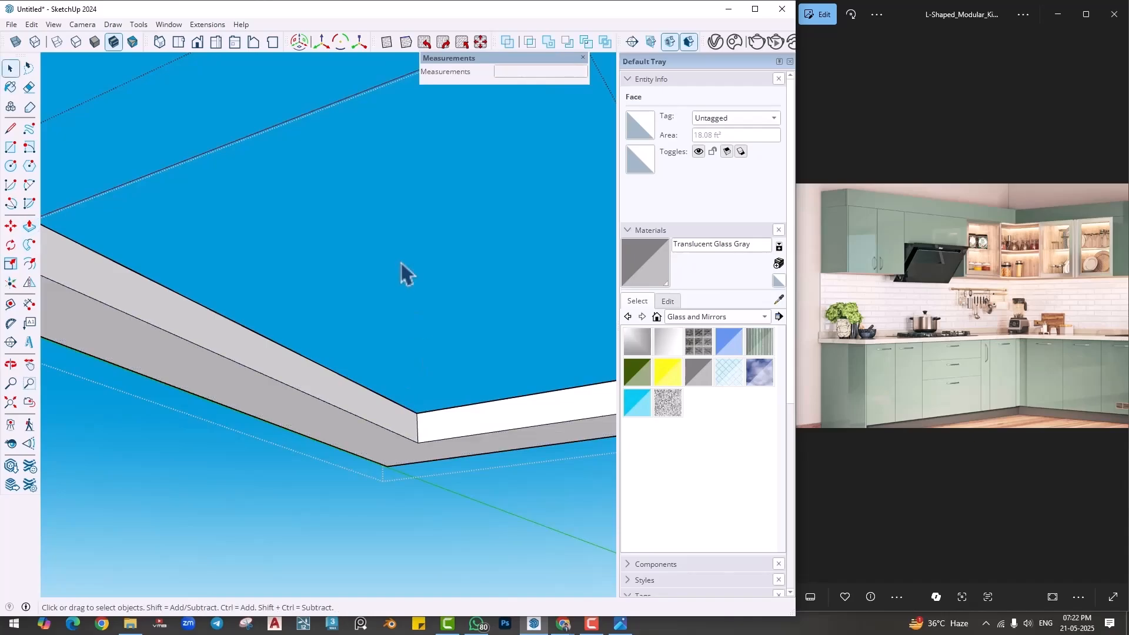
middle_click_drag(402, 262, 238, 186)
left_click(238, 186)
- Turn off Profiles in the current style's edge settings
middle_click_drag(303, 351, 141, 366)
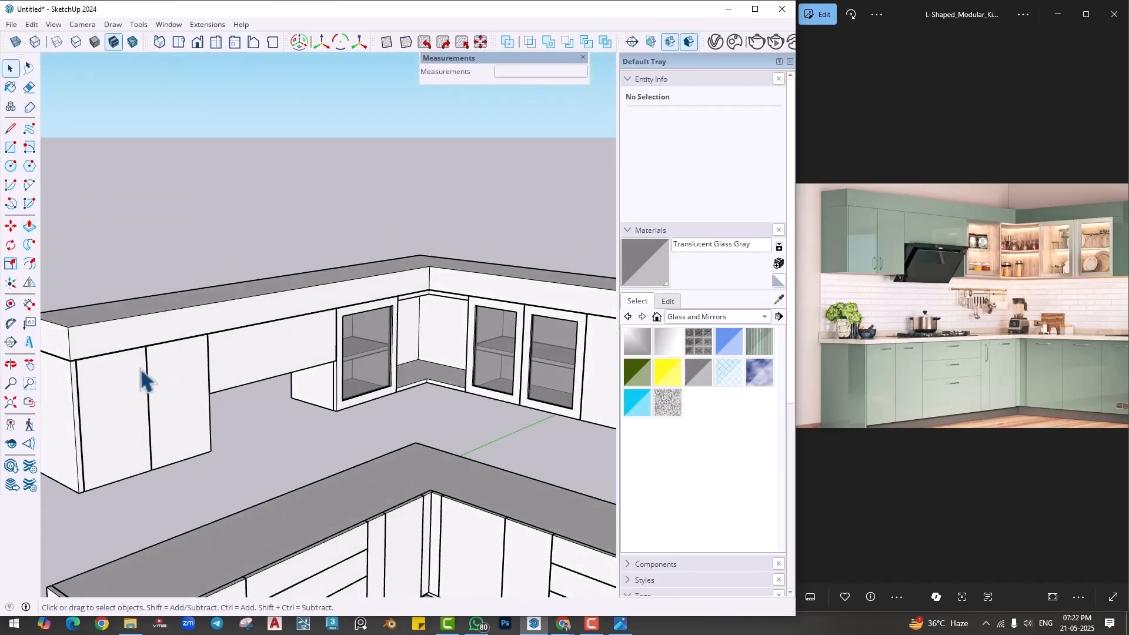
scroll(142, 366, "up", 3)
scroll(47, 352, "up", 2)
scroll(351, 358, "down", 3)
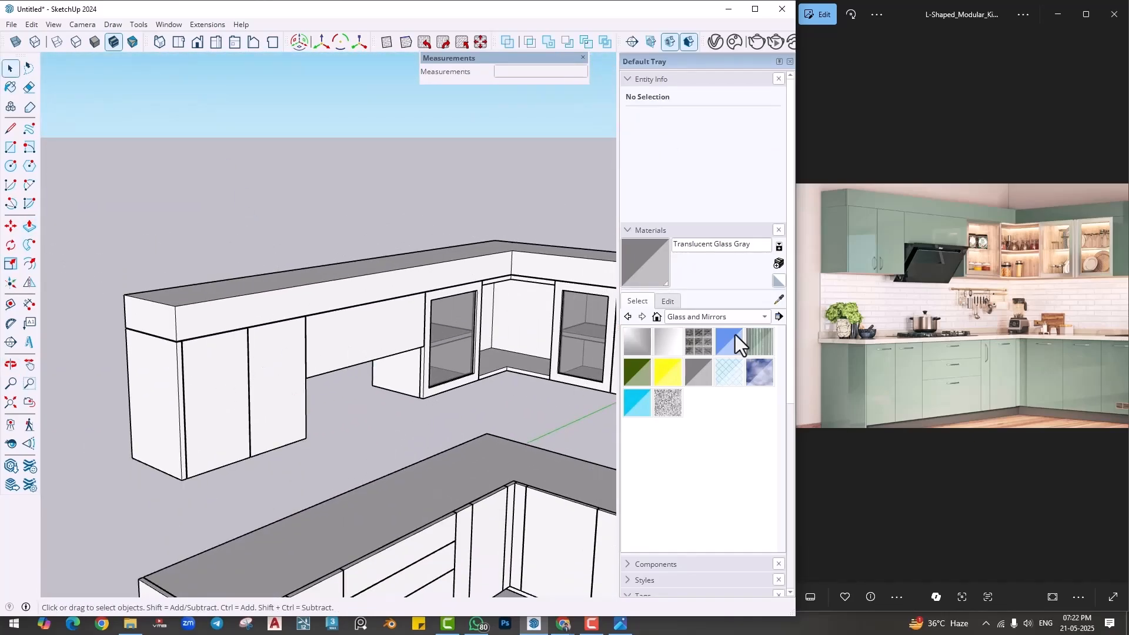
left_click(665, 232)
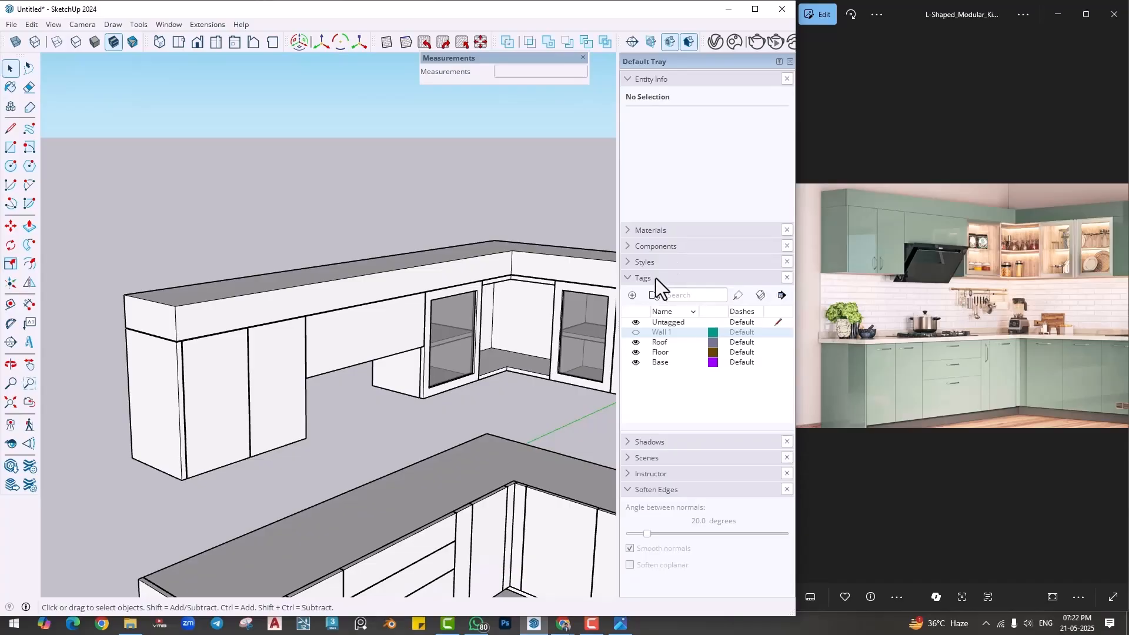
left_click(649, 263)
left_click(663, 333)
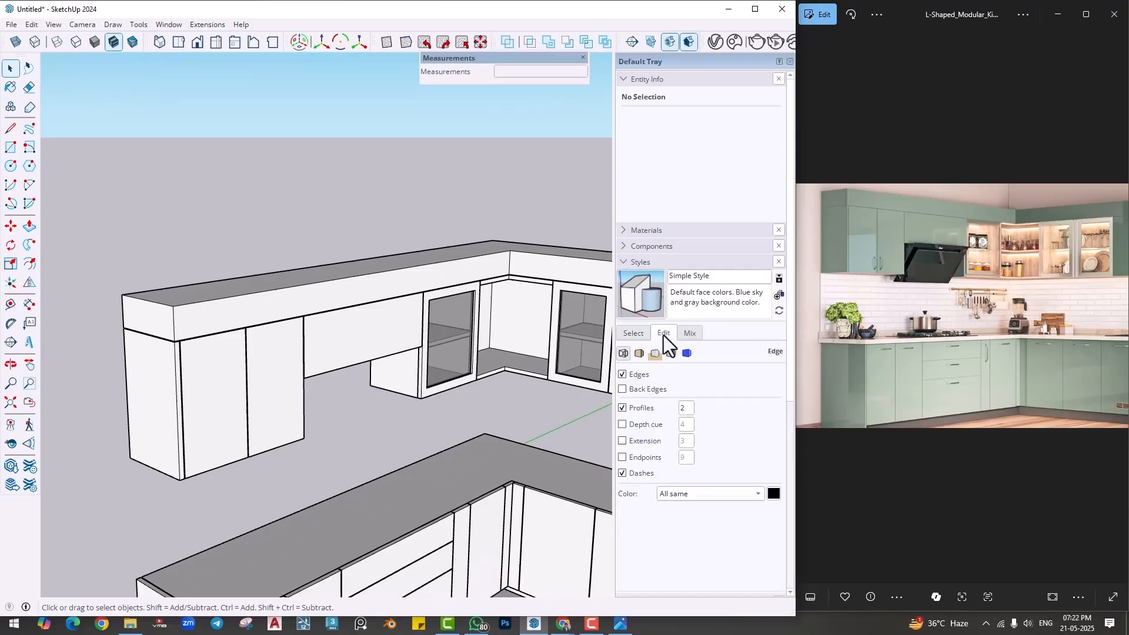
left_click(640, 376)
left_click(639, 406)
middle_click_drag(345, 416, 359, 347)
left_click(630, 375)
left_click(633, 408)
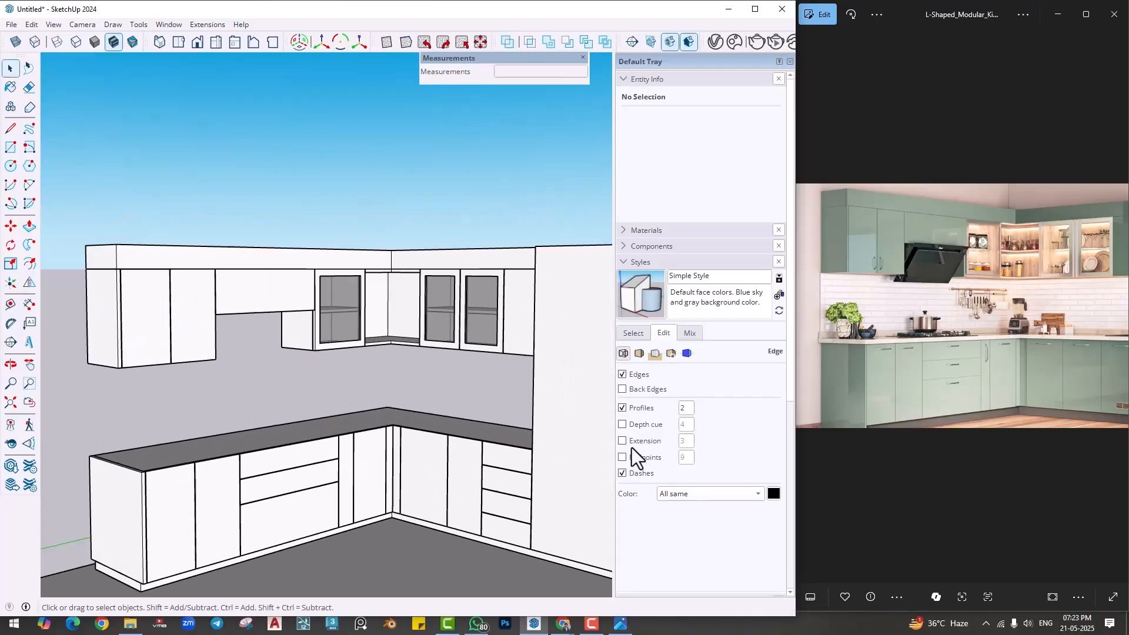
left_click(639, 407)
- Compare the kitchen model with the reference picture from several angles, including the tall unit and the countertop area
middle_click_drag(406, 382, 394, 381)
scroll(367, 386, "up", 5)
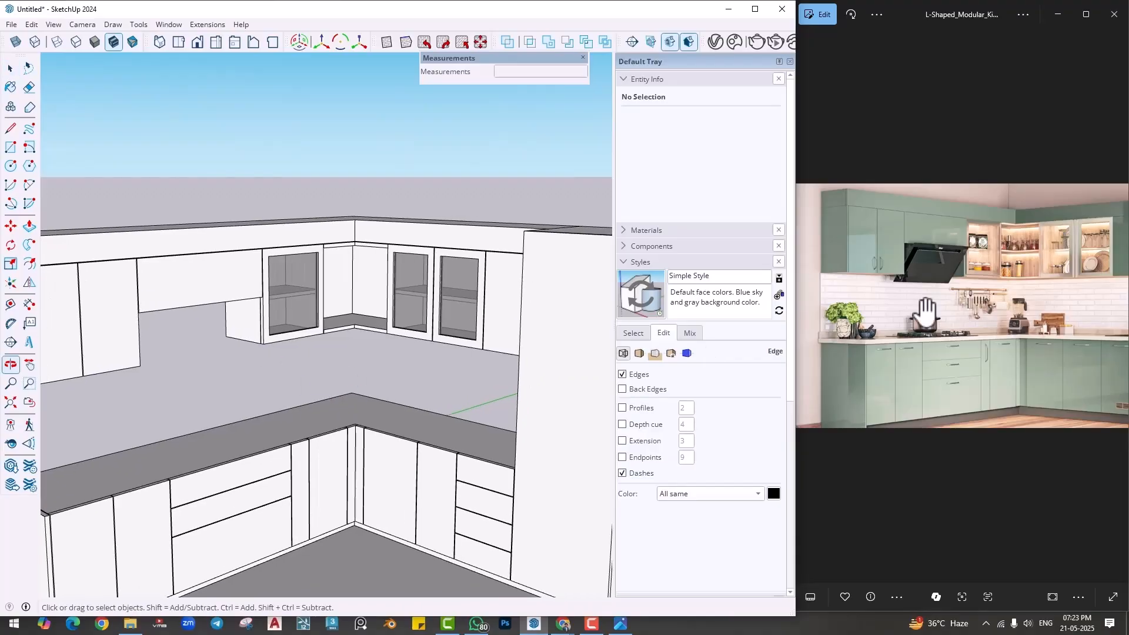
left_click_drag(967, 321, 900, 312)
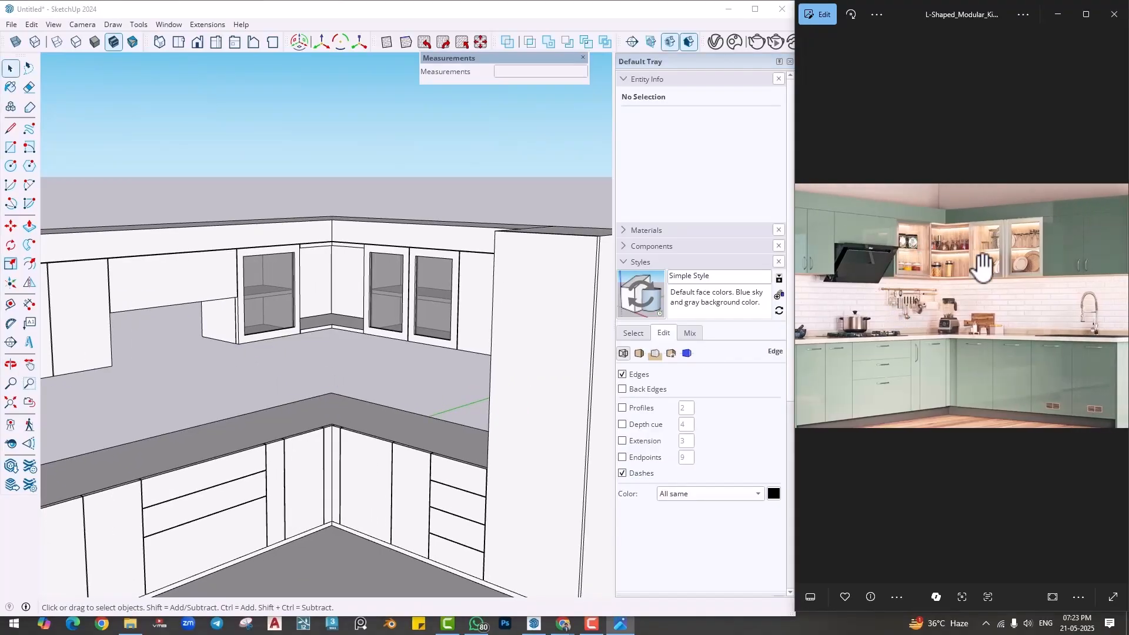
mouse_move(369, 361)
middle_mouse_down()
mouse_move(506, 355)
mouse_move(352, 341)
mouse_move(529, 341)
mouse_move(398, 330)
mouse_move(403, 290)
middle_mouse_up()
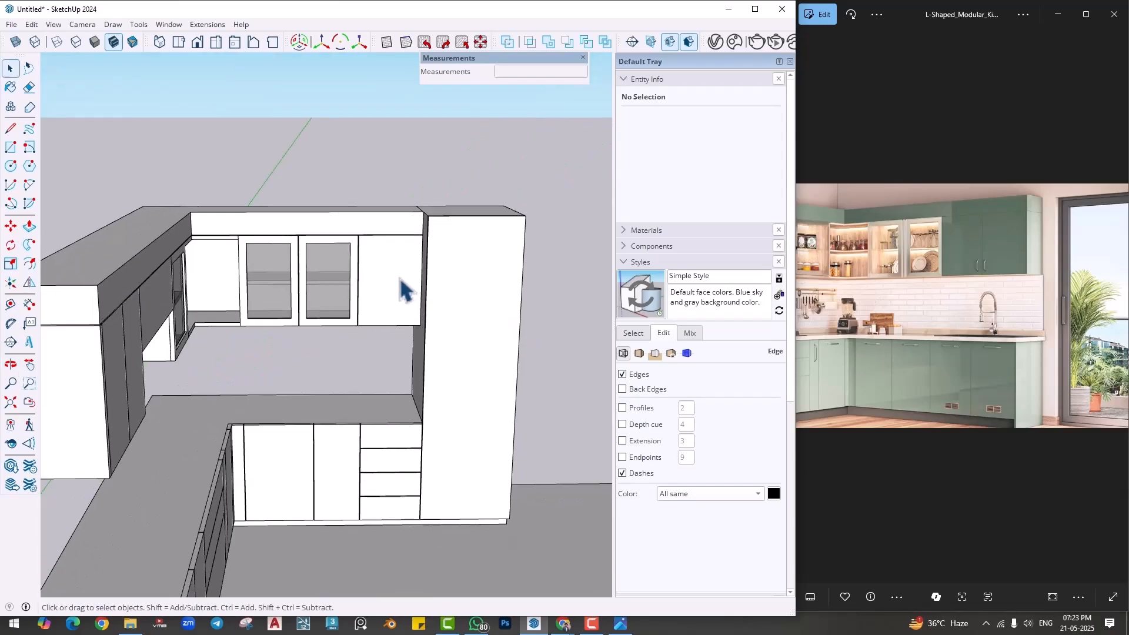
middle_click_drag(398, 341, 302, 383)
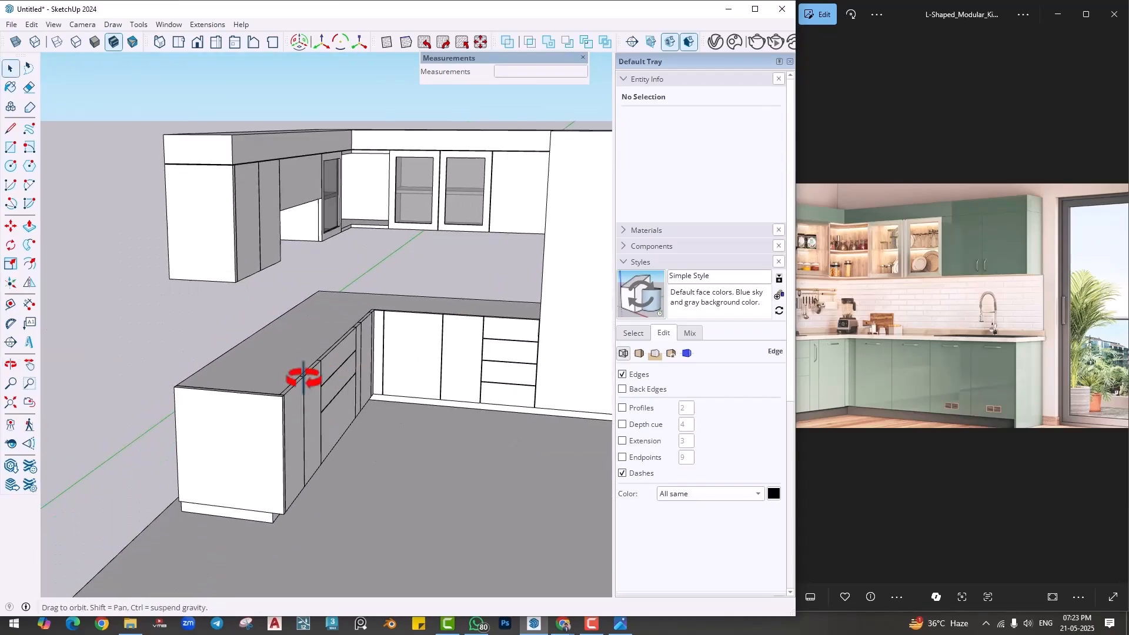
scroll(240, 375, "up", 3)
middle_click_drag(218, 388, 257, 378)
scroll(206, 432, "down", 2)
middle_click_drag(139, 390, 233, 361, "shift")
- Copy the L-shaped top face from inside the base cabinet group and paste it in place outside the group
double_click(190, 388)
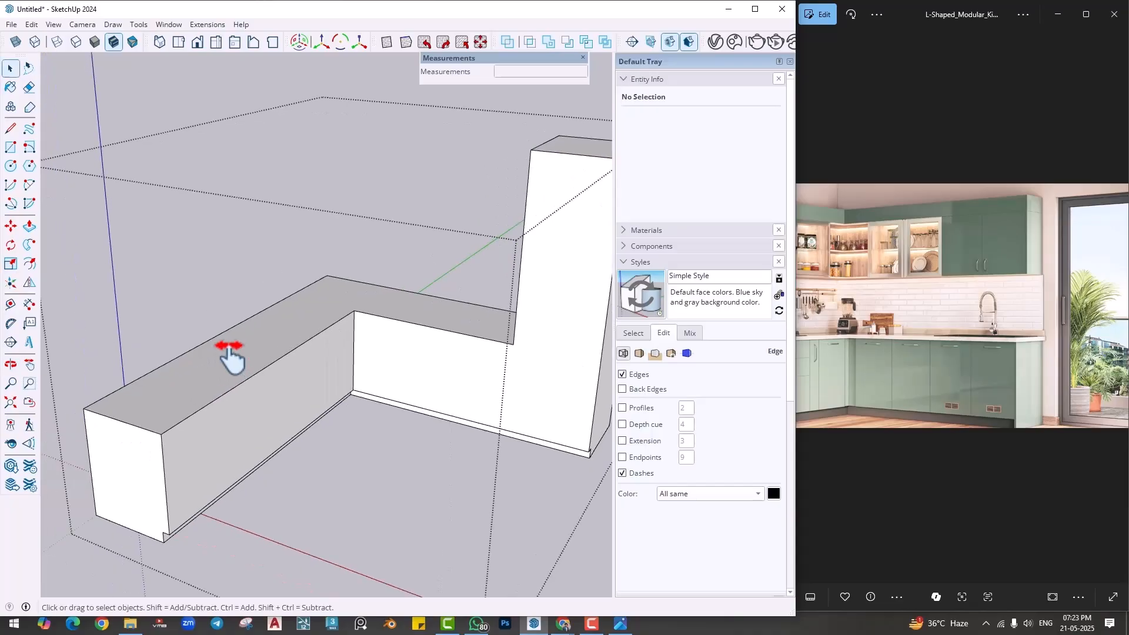
left_click(234, 370)
double_click(234, 362)
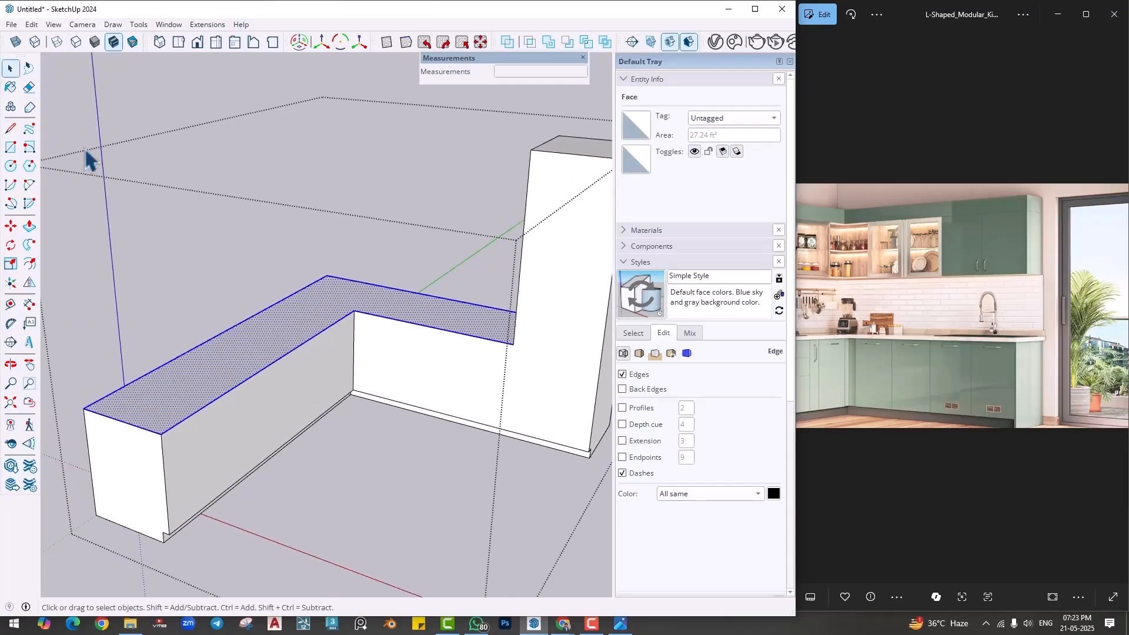
left_click(32, 24)
left_click(52, 85)
left_click(176, 115)
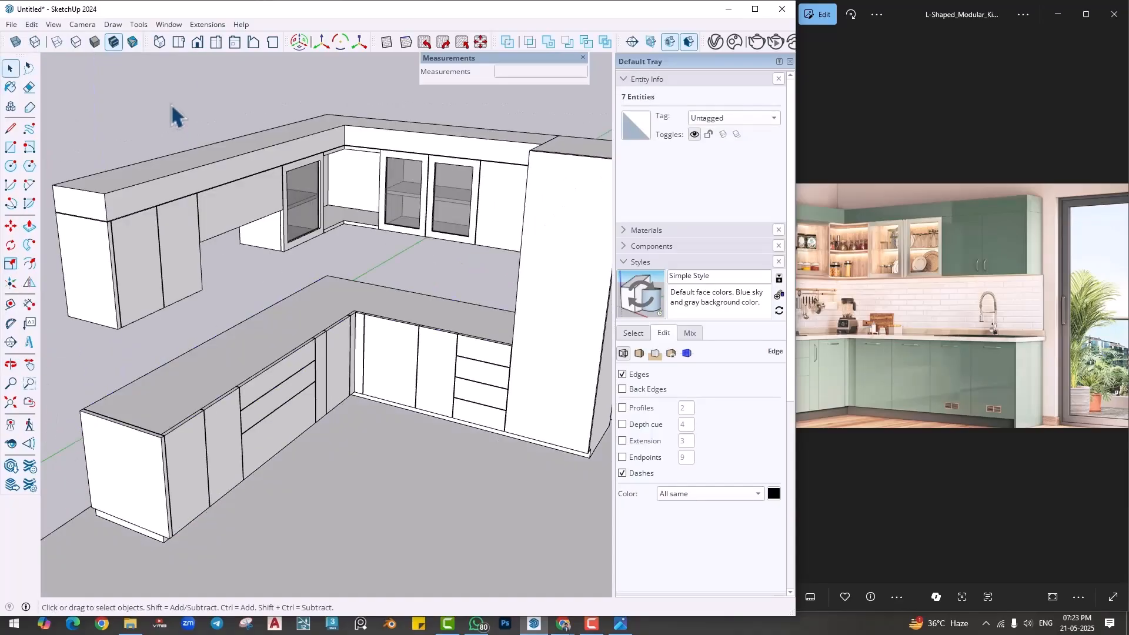
left_click(29, 24)
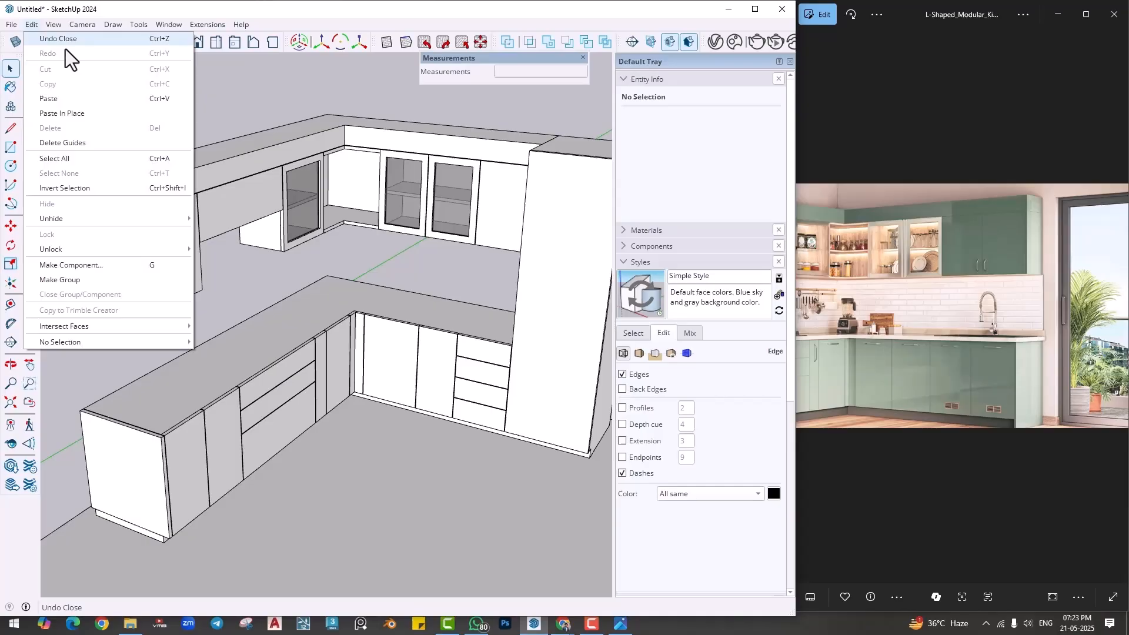
left_click(76, 113)
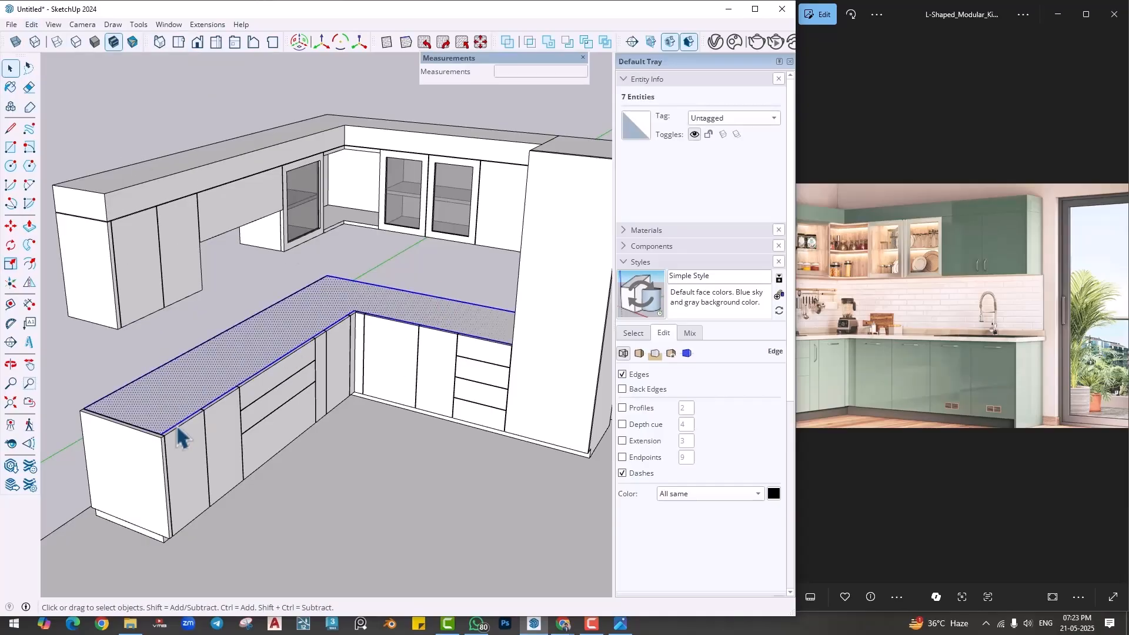
- Extrude the pasted L-shaped face 2" upward as the countertop
key("p")
left_click(152, 420)
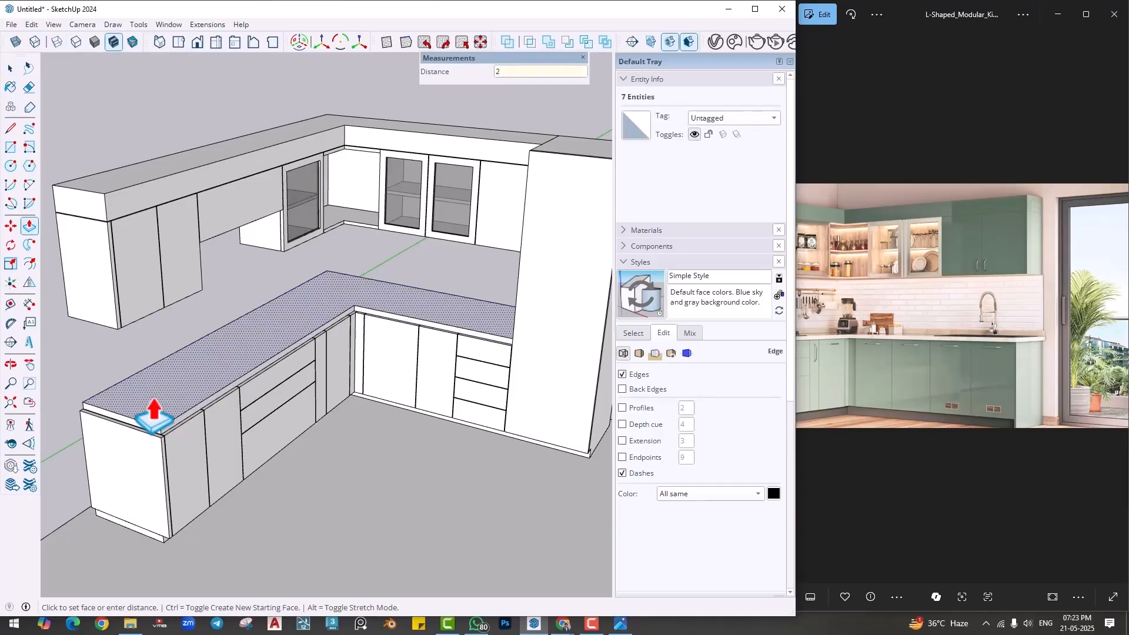
type("2")
key("Return")
- Extend the countertop's free end face outward 1" and pull its long front face out over the base cabinet fronts
scroll(154, 411, "up", 5)
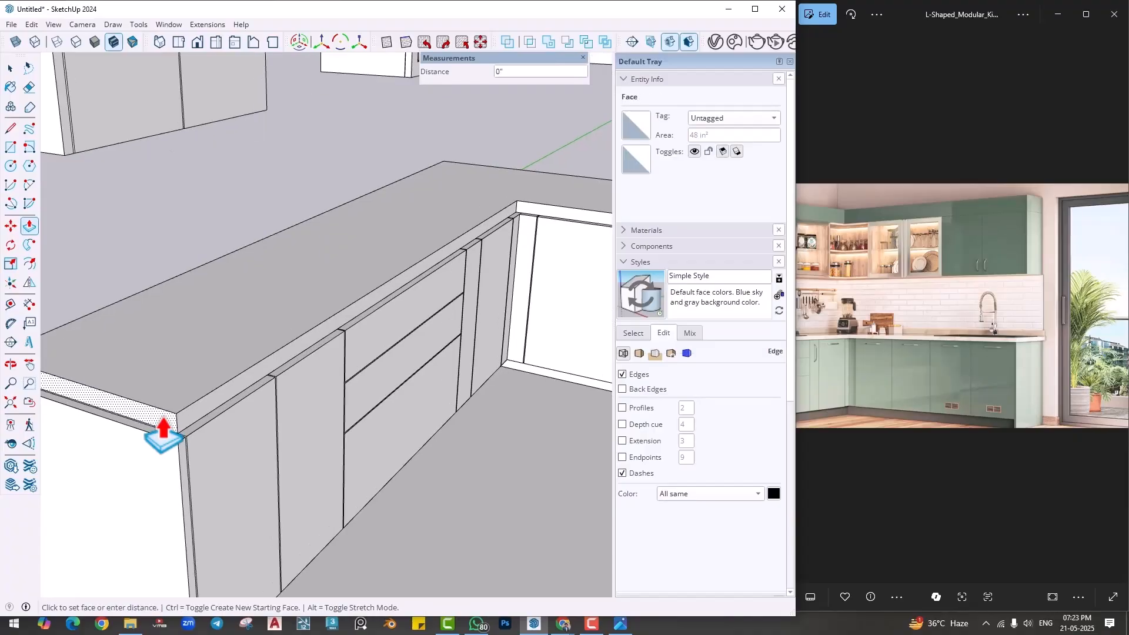
left_click(164, 419)
type("1")
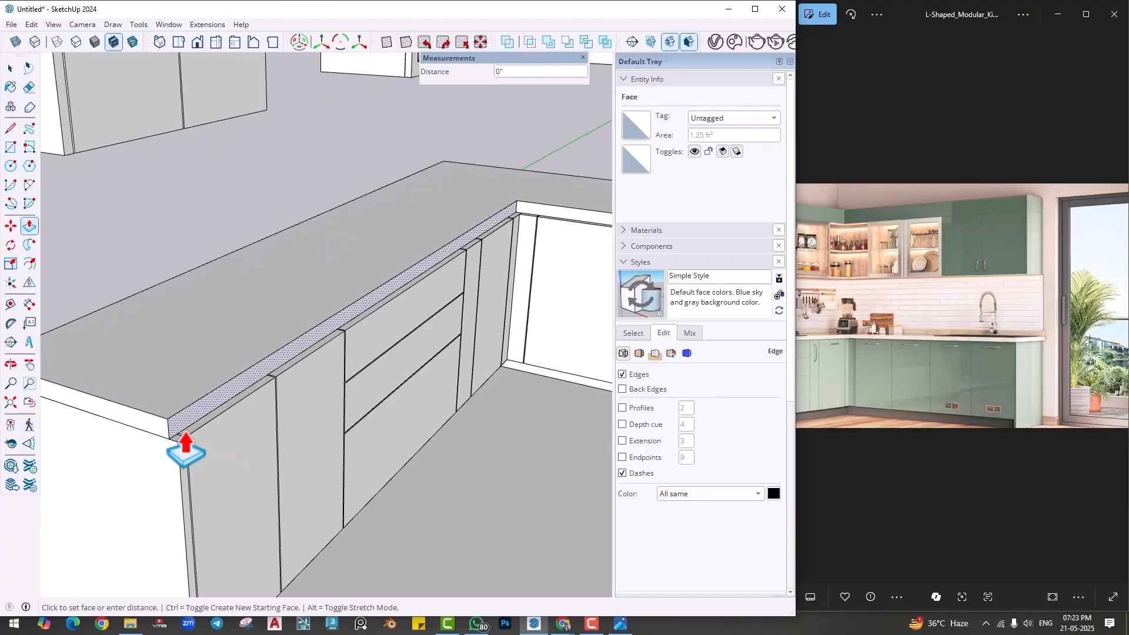
key("Return")
- Select the entire countertop slab and make it a group
scroll(306, 436, "down", 5)
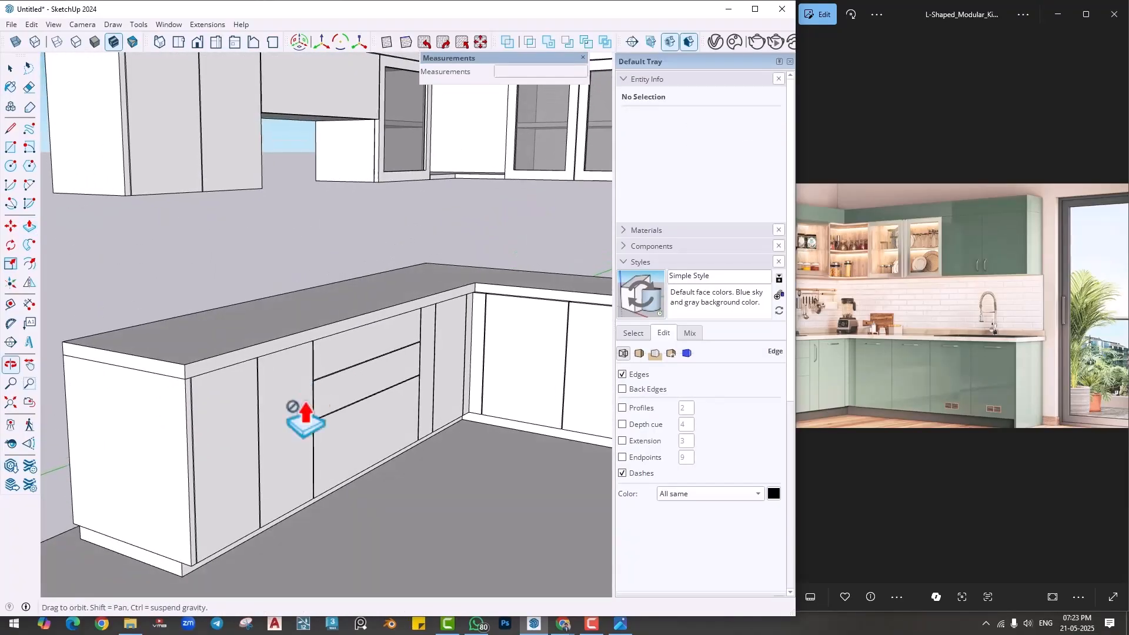
key("space")
triple_click(221, 365)
right_click(222, 365)
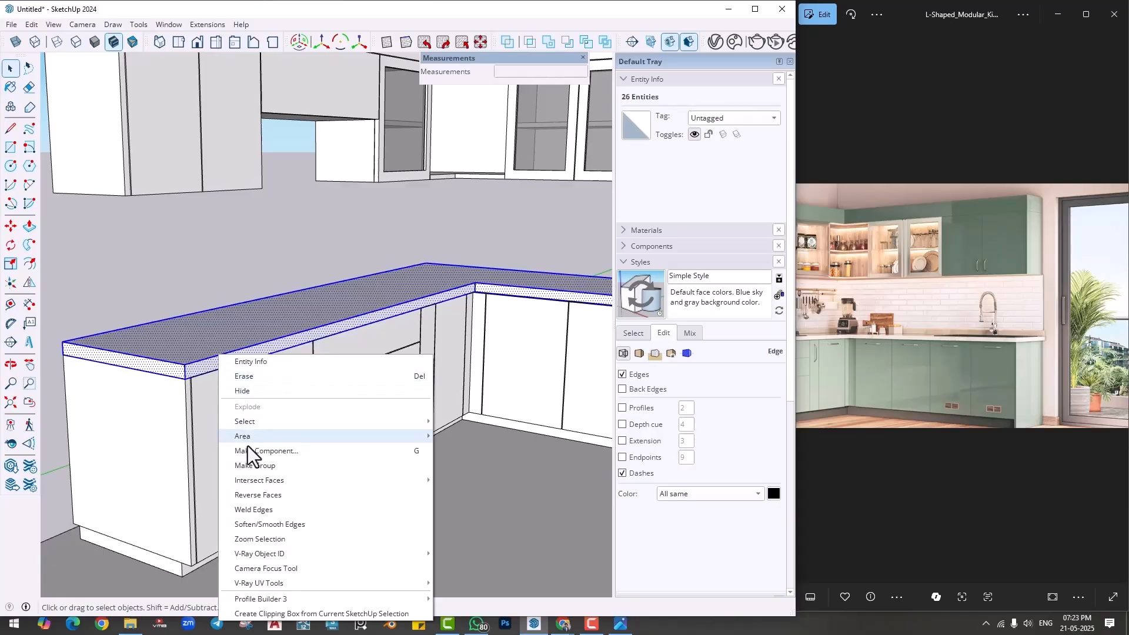
left_click(251, 461)
- Inside the countertop's group, push the underside up 4 mm to leave a groove above the base cabinets, and close the group
double_click(218, 338)
middle_click_drag(249, 400, 301, 229)
scroll(312, 329, "up", 2)
key("p")
left_click(292, 354)
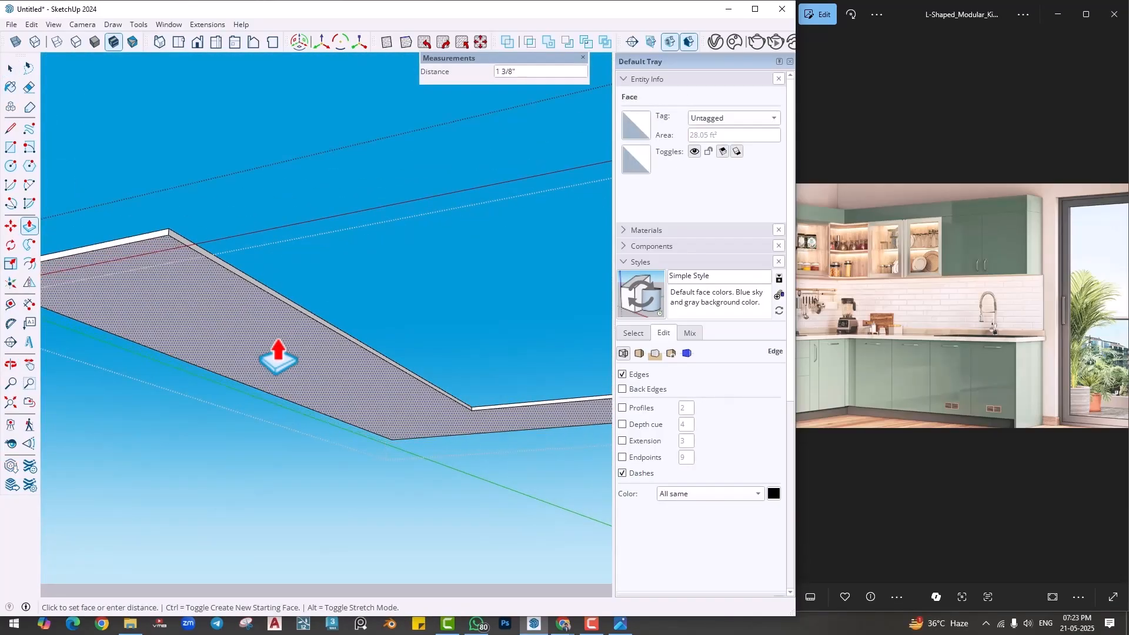
type("4mm")
key("Return")
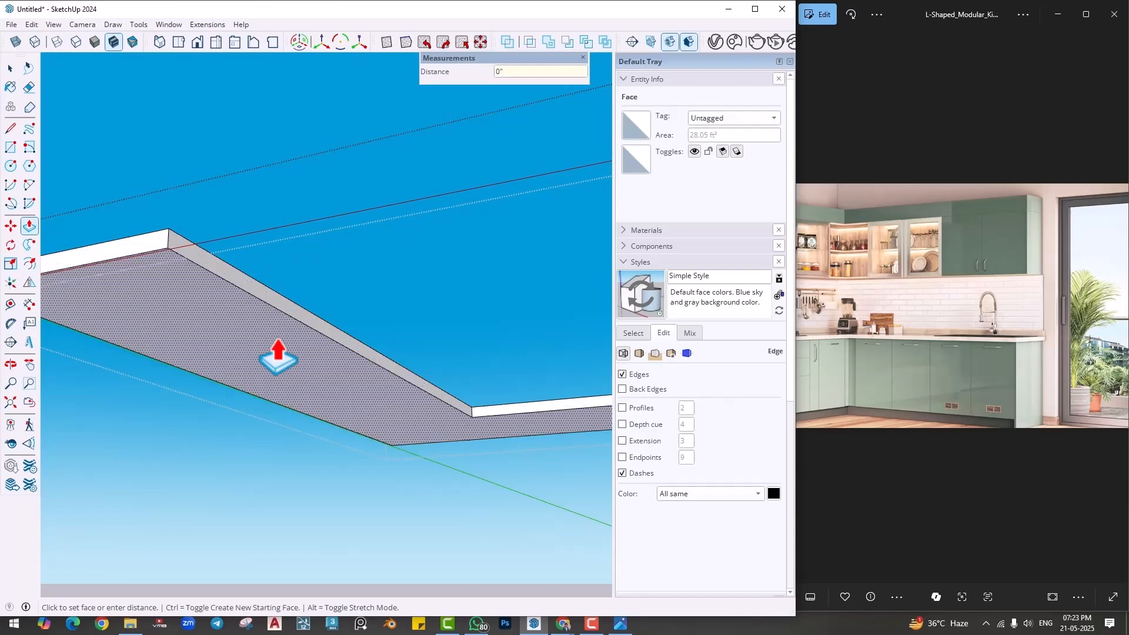
key("space")
left_click(284, 136)
left_click(284, 137)
- Examine the countertop's overhang and the groove beneath it from the front, the end and close up at the corner
middle_click_drag(314, 293, 347, 424)
middle_click_drag(221, 462, 270, 492)
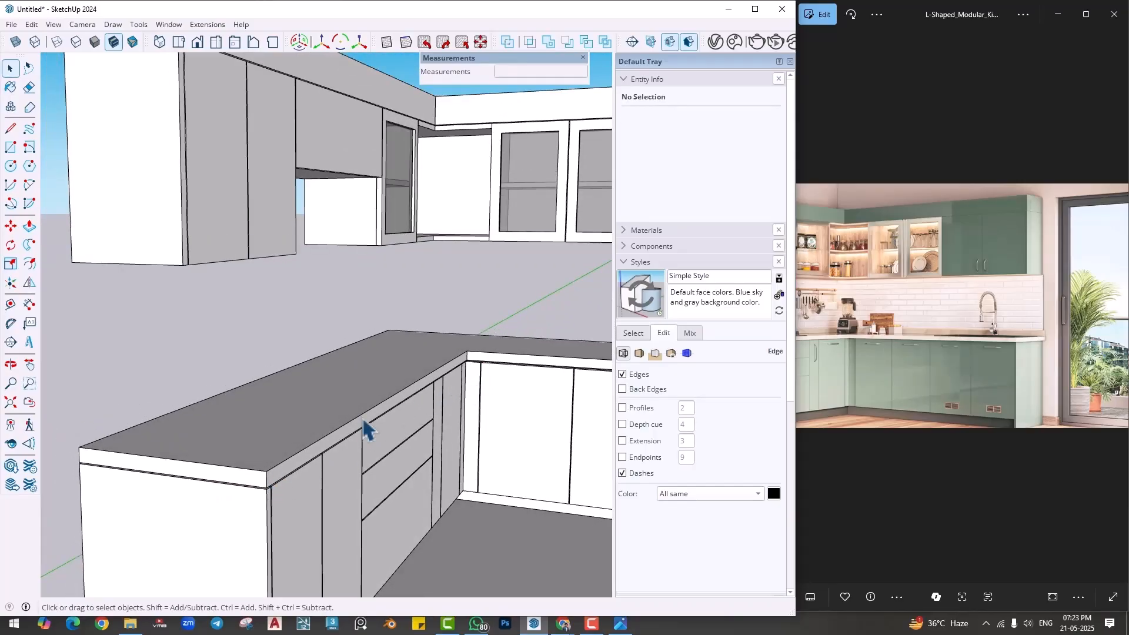
scroll(296, 467, "down", 2)
middle_click_drag(294, 467, 253, 488)
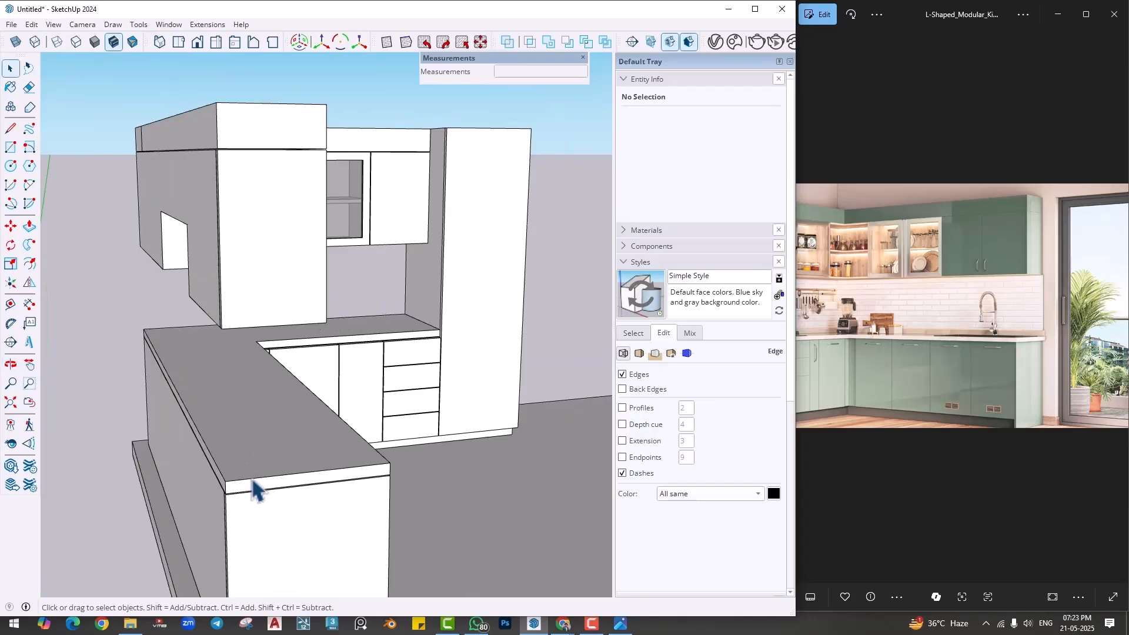
scroll(250, 491, "up", 5)
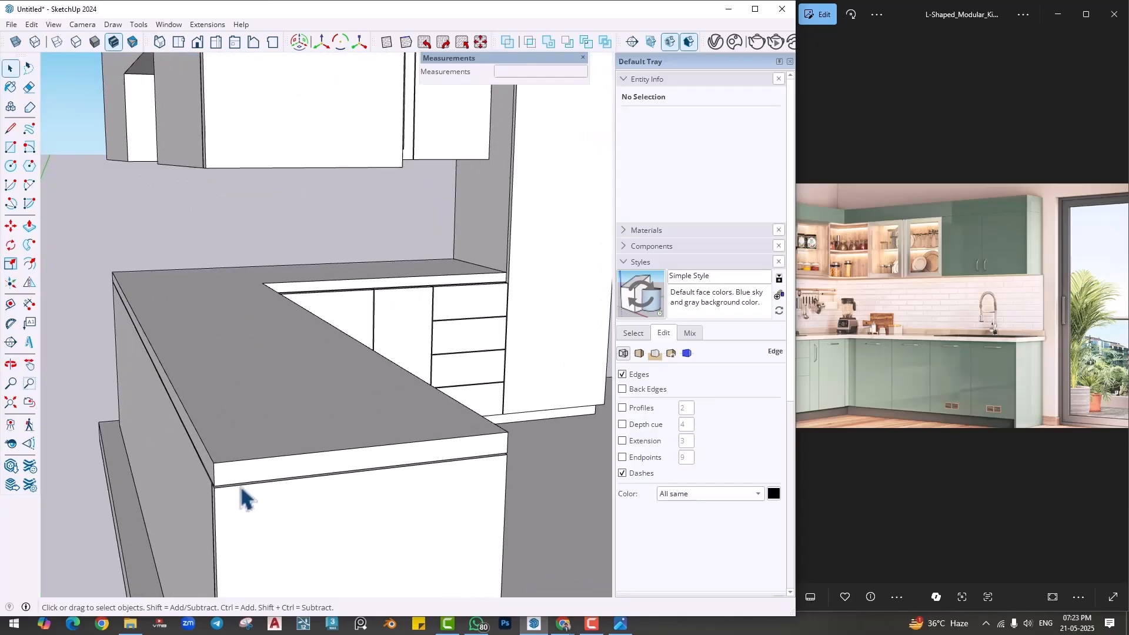
middle_click_drag(230, 488, 234, 454)
scroll(304, 494, "up", 4)
scroll(250, 499, "up", 1)
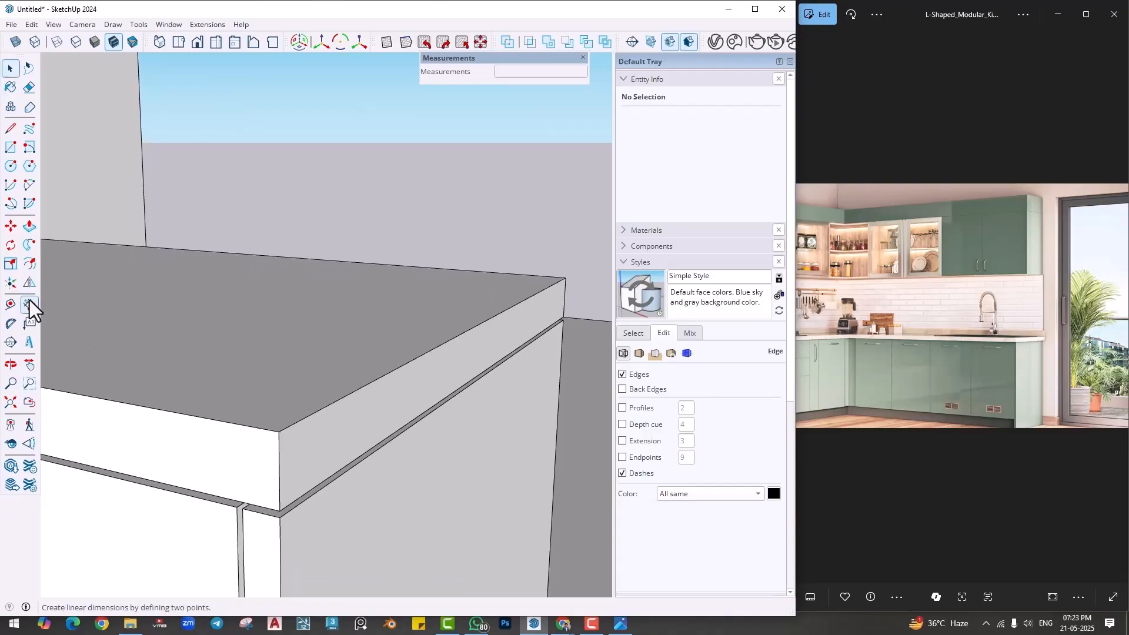
- Try to draw rounding arcs at the upper and lower corners of the countertop's back face, the upper about 15/16" in radius
left_click(30, 185)
scroll(284, 429, "up", 3)
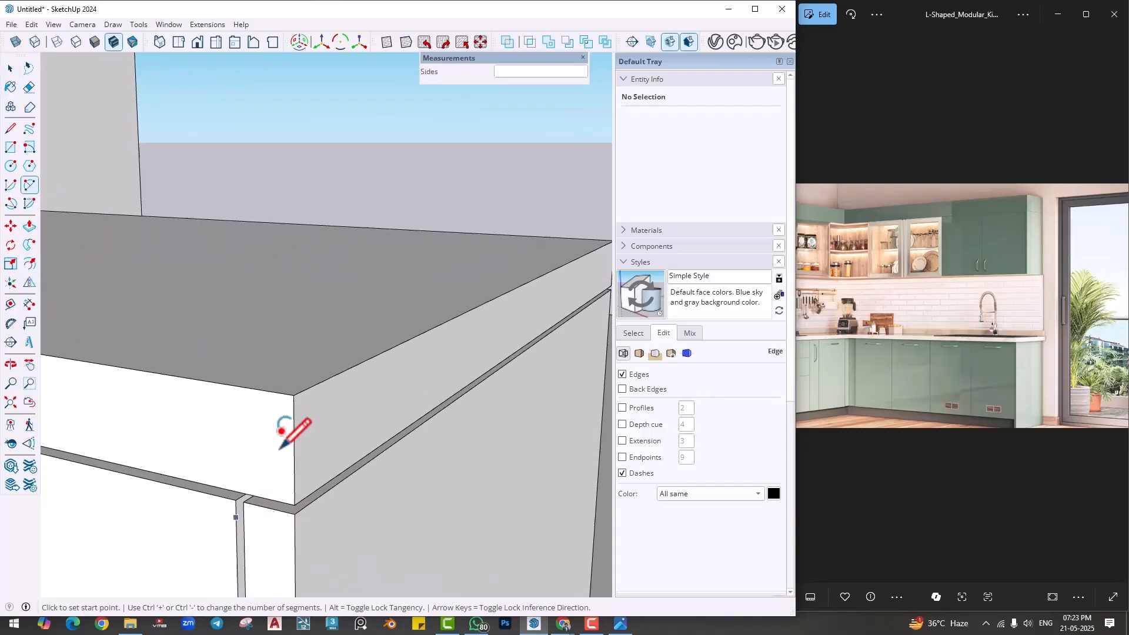
left_click(265, 387)
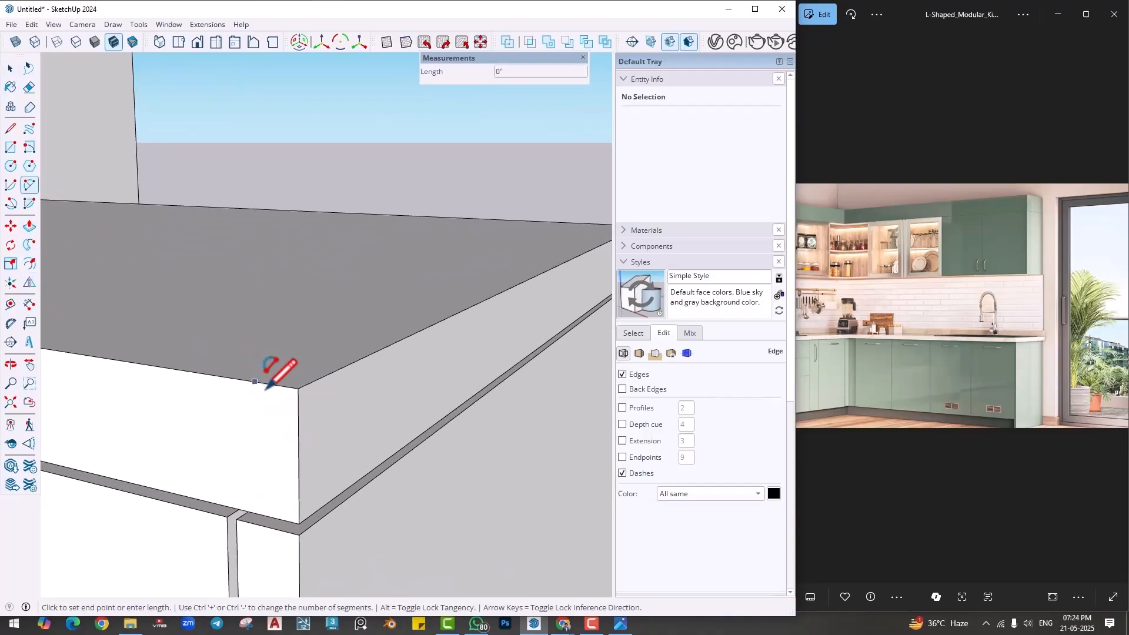
left_click(298, 432)
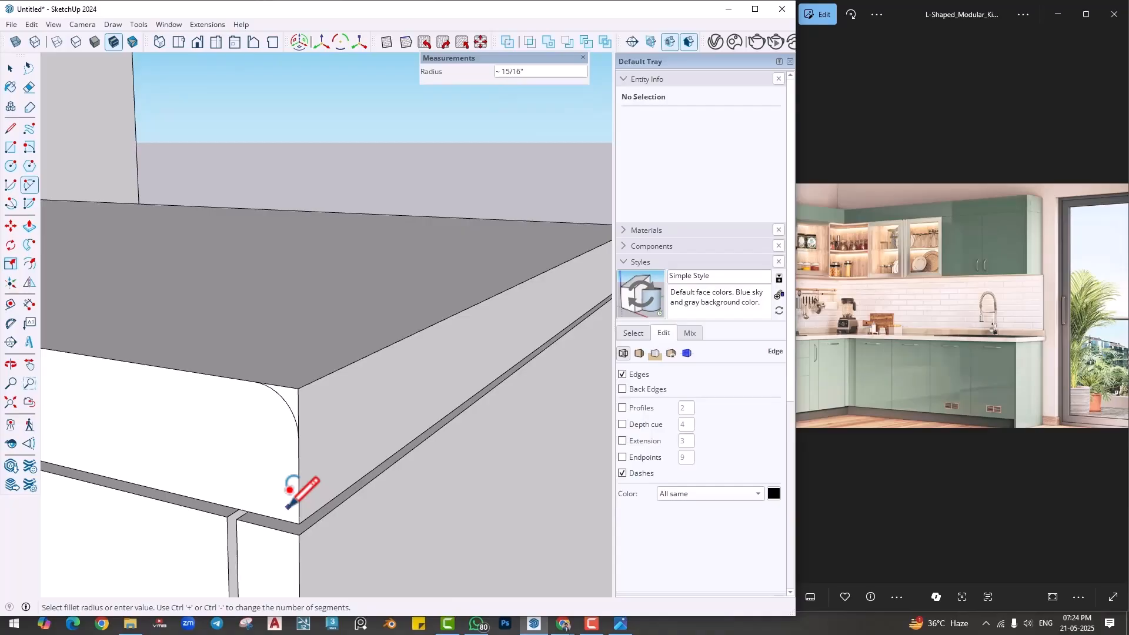
scroll(288, 506, "up", 2)
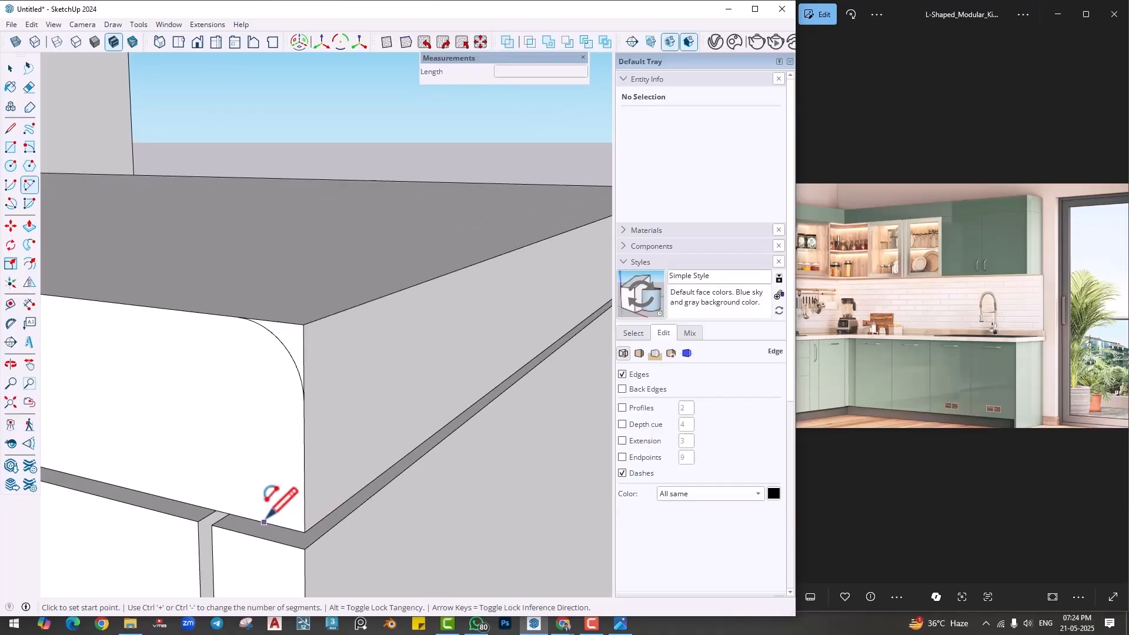
left_click(264, 522)
left_click(304, 486)
scroll(323, 466, "down", 5)
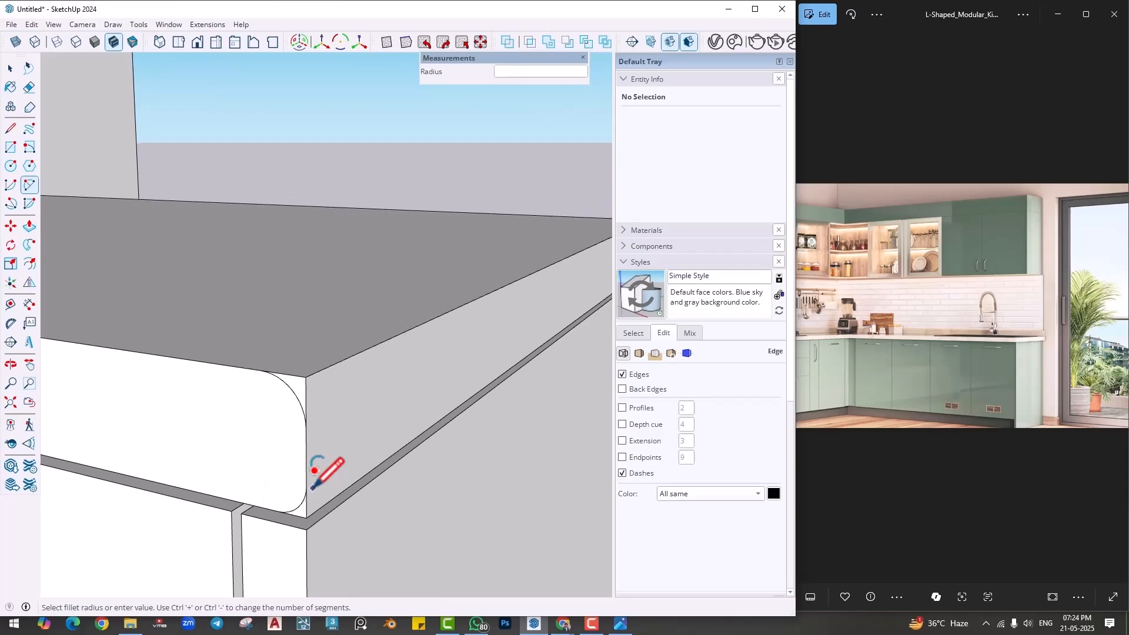
key("space")
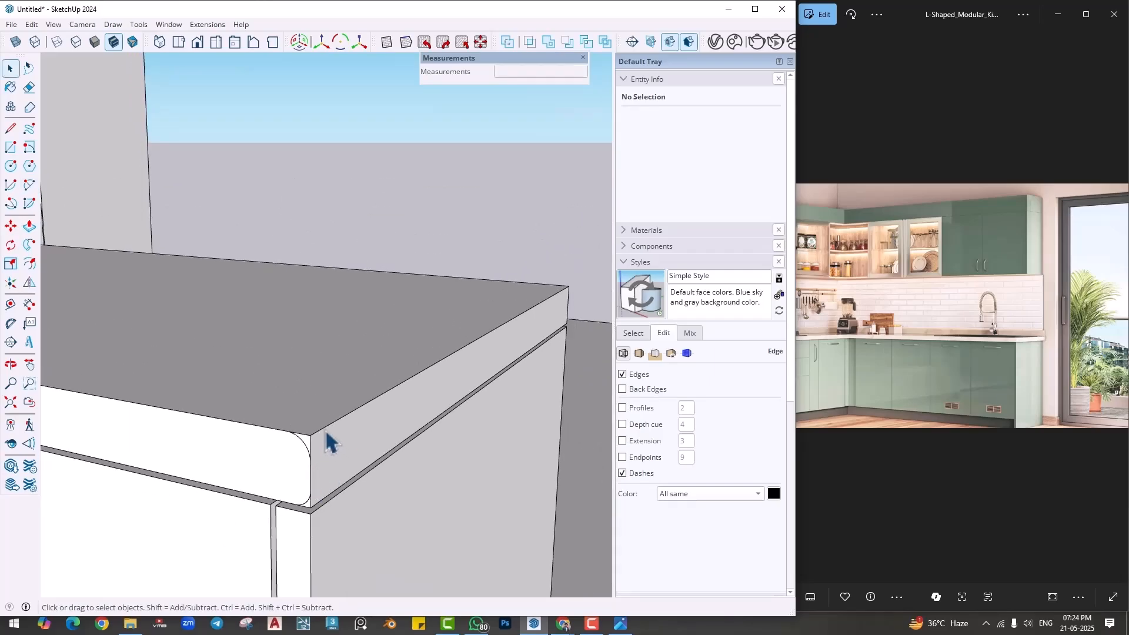
left_click(328, 440)
scroll(340, 446, "down", 2)
scroll(333, 455, "up", 3)
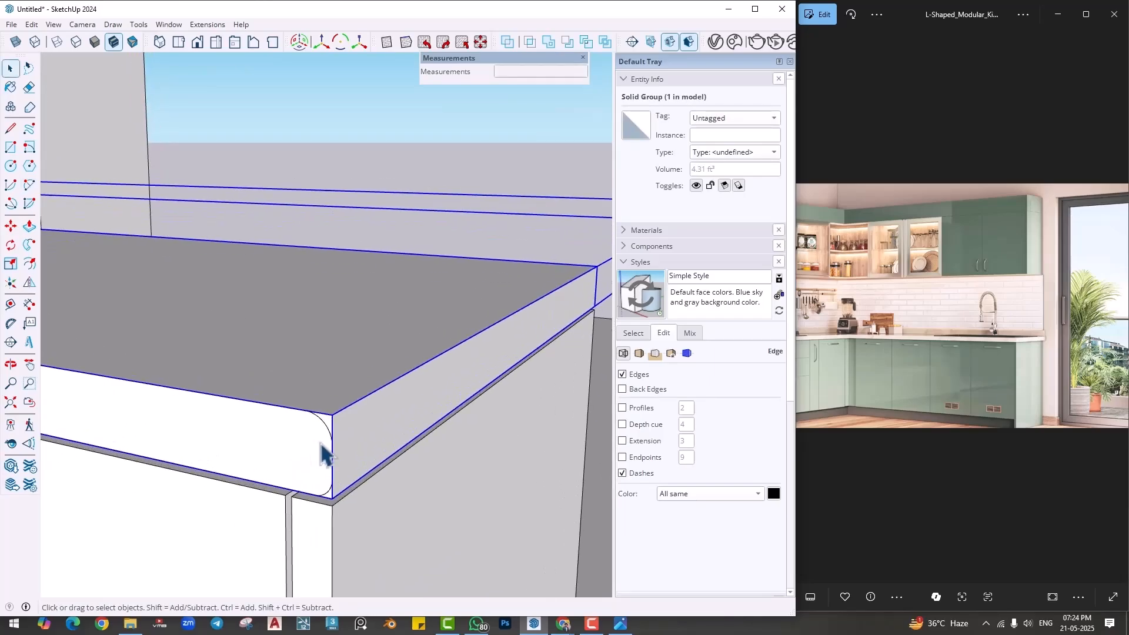
- Inside the countertop's group, draw arcs across the upper and lower free-end corners of its back face, the upper about 3/4" long
double_click(385, 431)
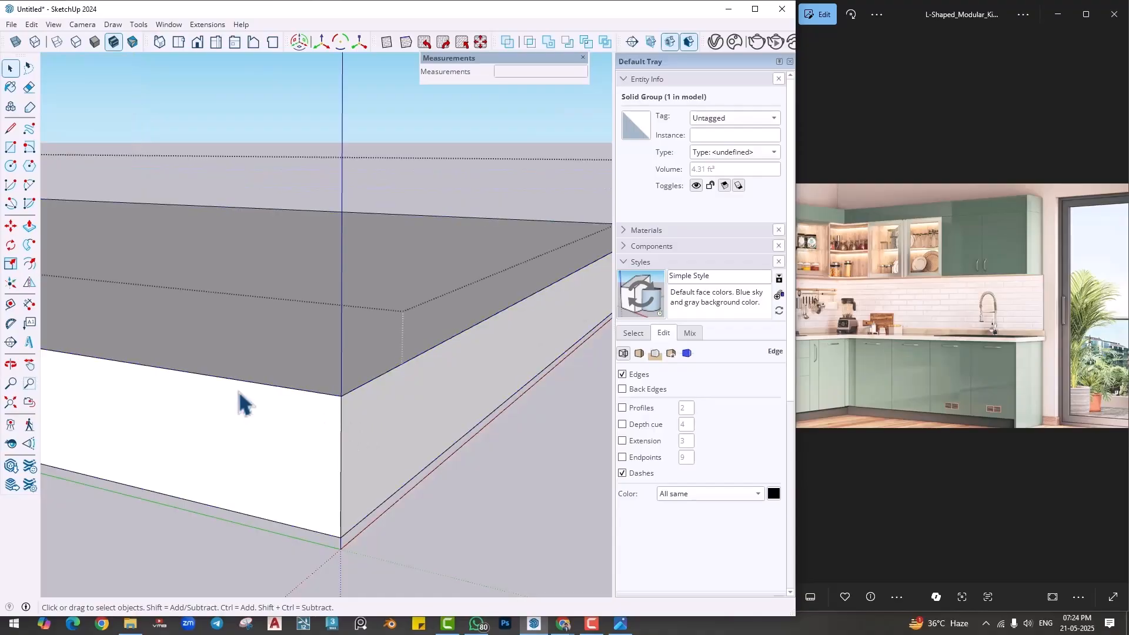
left_click(33, 184)
left_click(284, 387)
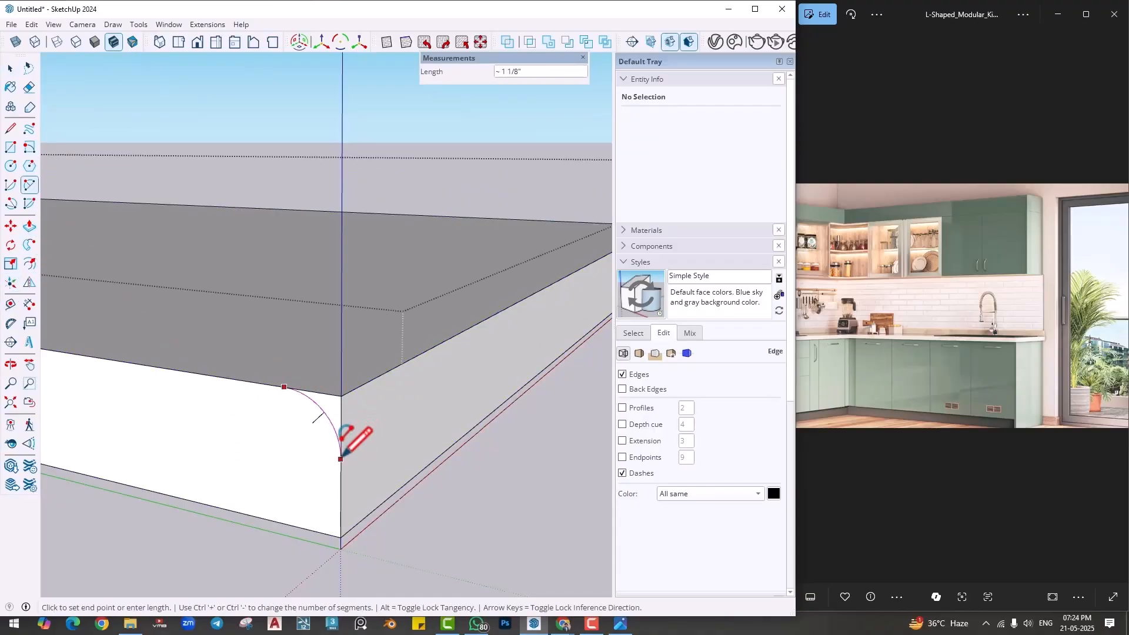
key("Escape")
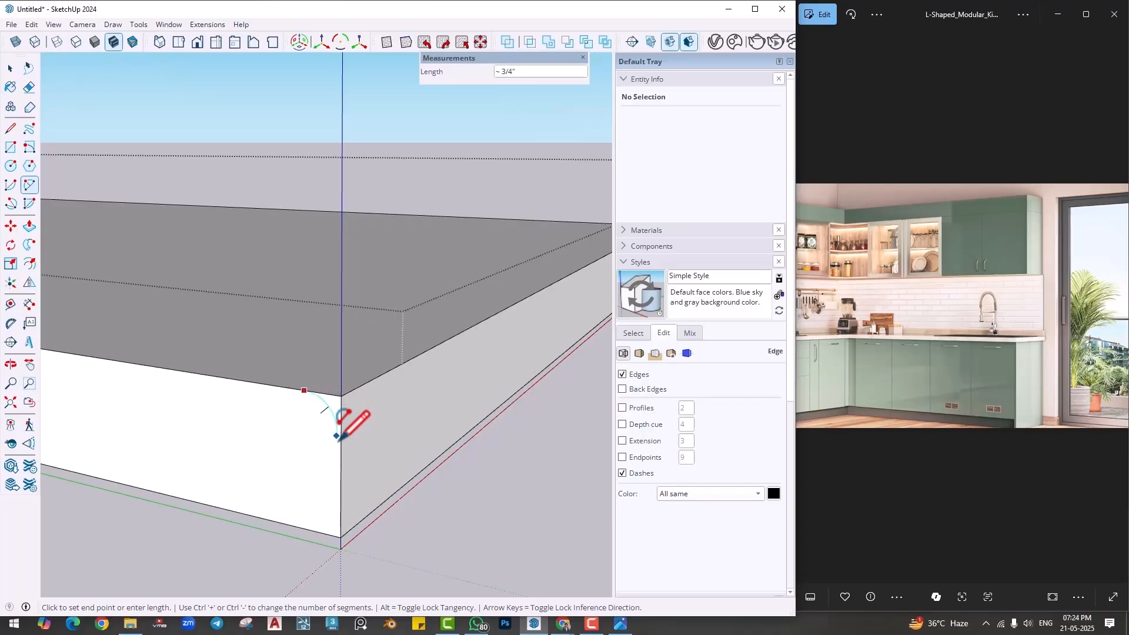
left_click(341, 424)
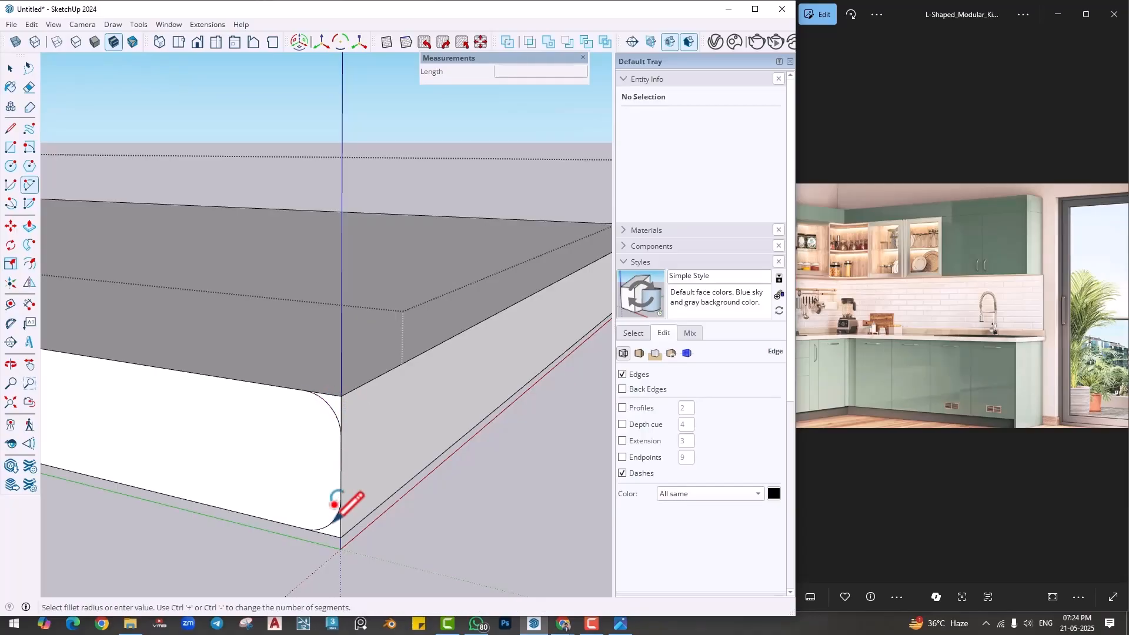
- Round the countertop's upper edge with Follow Me, sweeping the upper corner profile along the free end and both front top edges
scroll(334, 523, "down", 1)
middle_click_drag(329, 521, 286, 546)
scroll(309, 511, "down", 3)
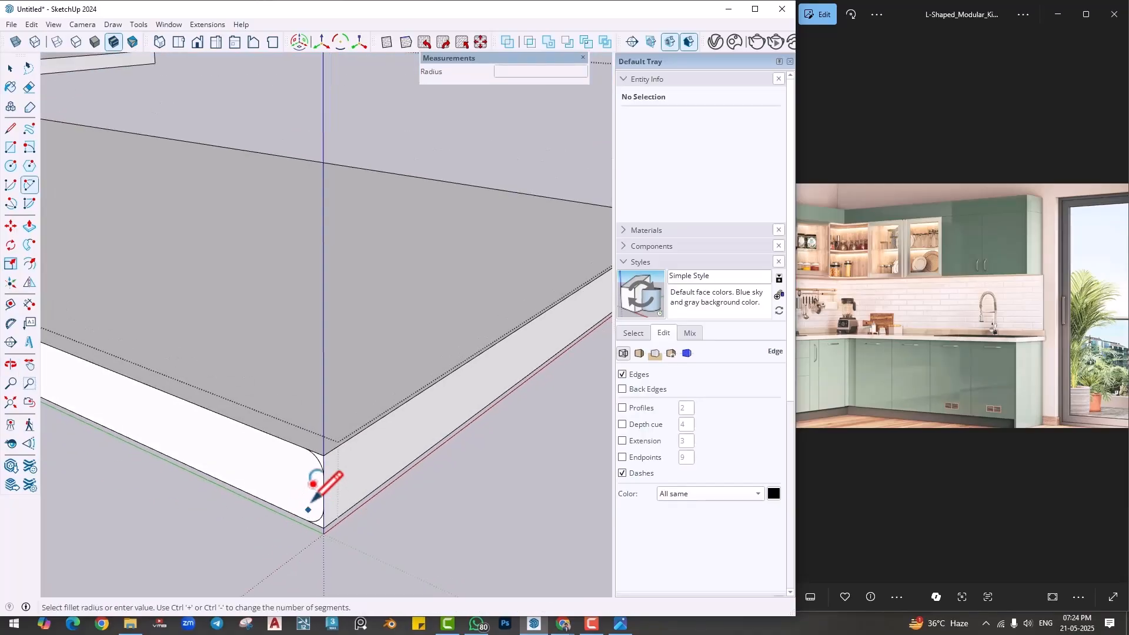
middle_click_drag(310, 502, 298, 506)
scroll(297, 506, "down", 1)
scroll(299, 504, "up", 3)
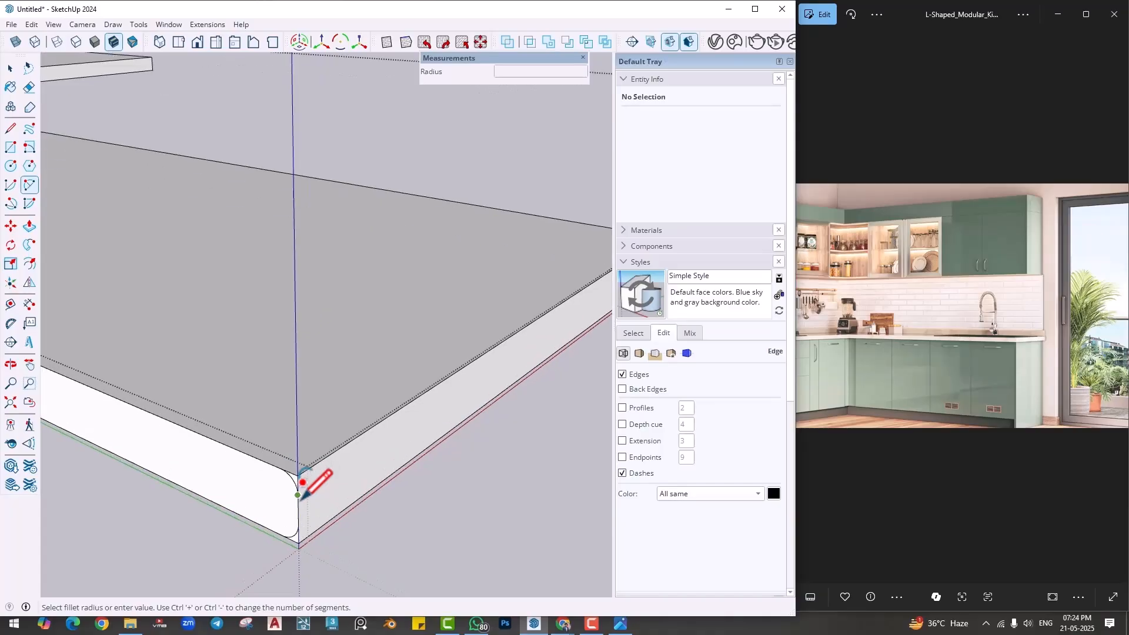
key("space")
left_click(371, 429)
middle_click_drag(380, 434, 433, 511)
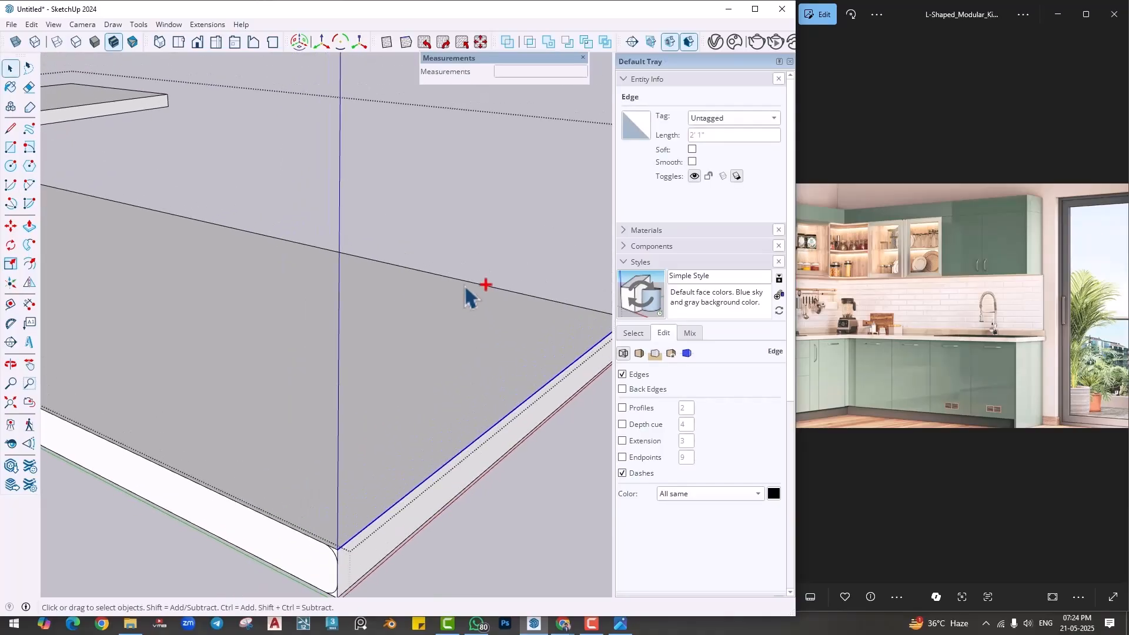
left_click(462, 283, "shift")
middle_click_drag(462, 283, 270, 200)
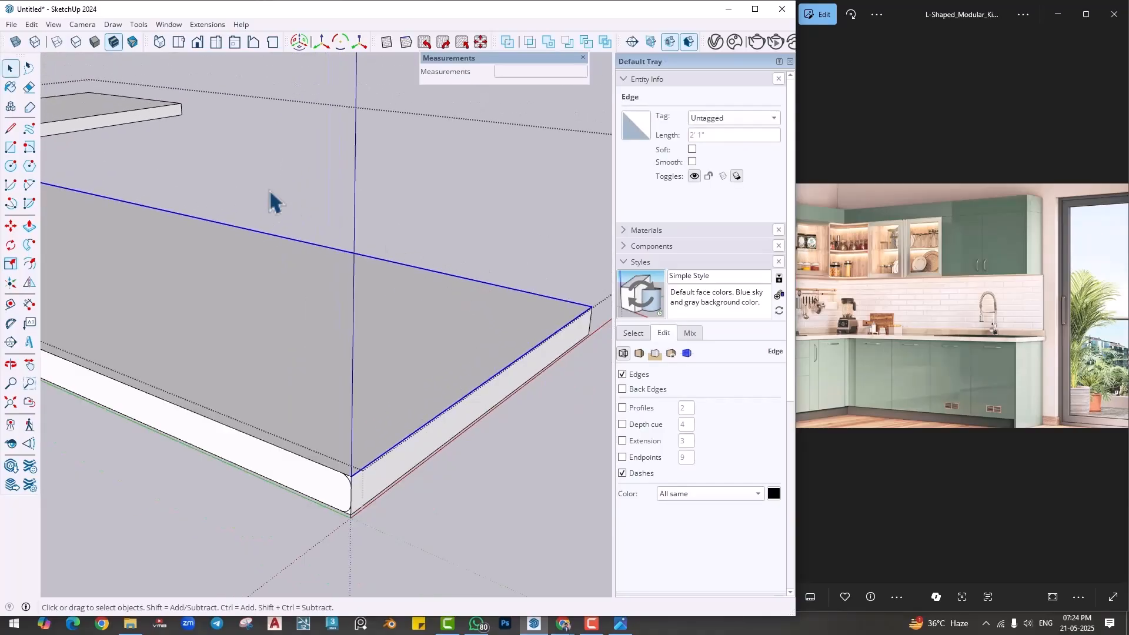
left_click(139, 111, "ctrl")
scroll(171, 130, "down", 4)
scroll(271, 329, "up", 5)
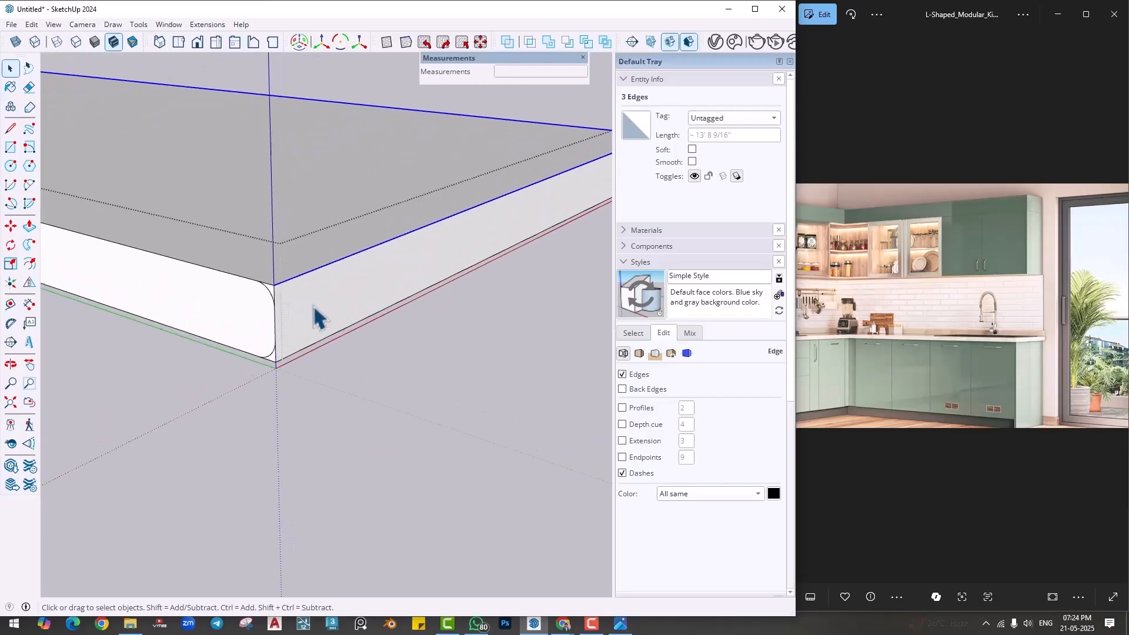
left_click(29, 245)
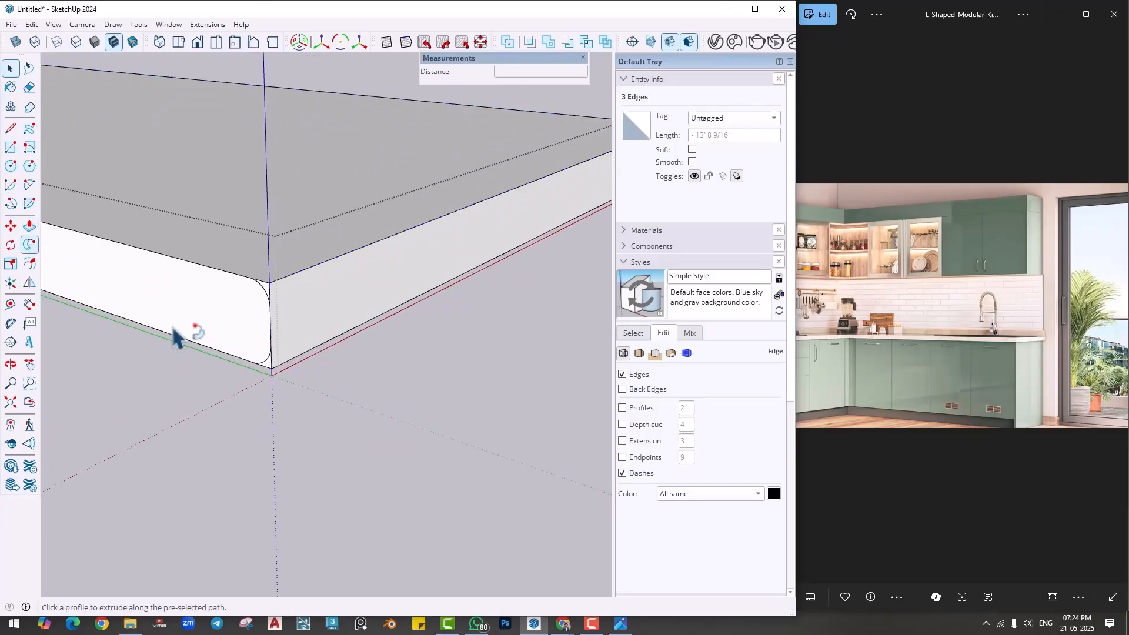
left_click(271, 299)
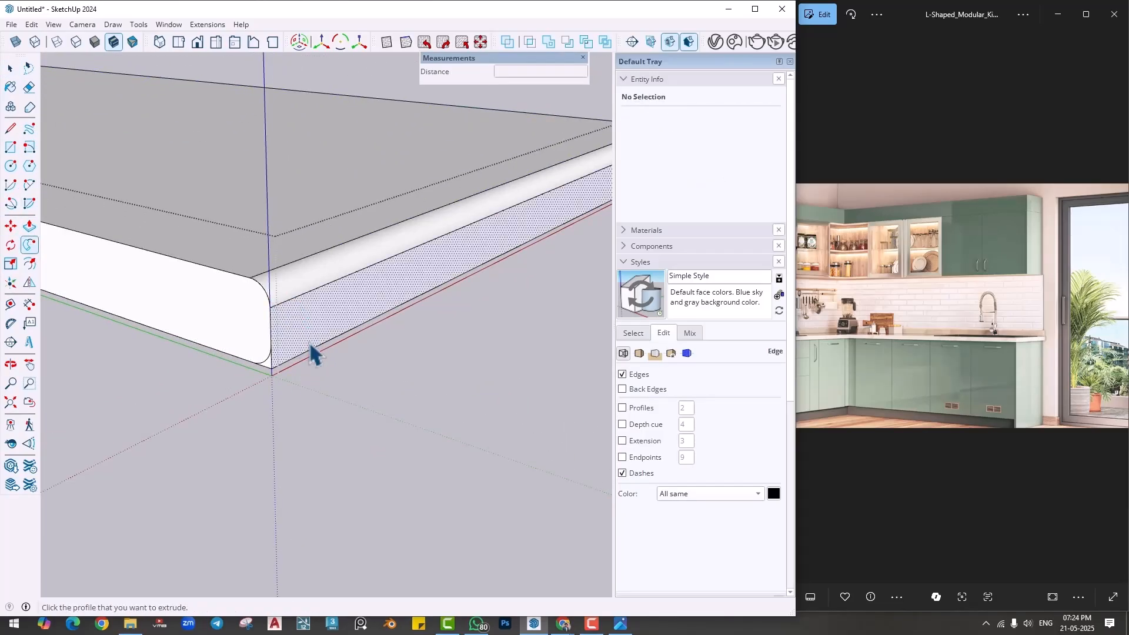
- Round the countertop's lower edge with Follow Me along the free end and both front bottom edges, and close the group
key("space")
scroll(341, 351, "down", 2)
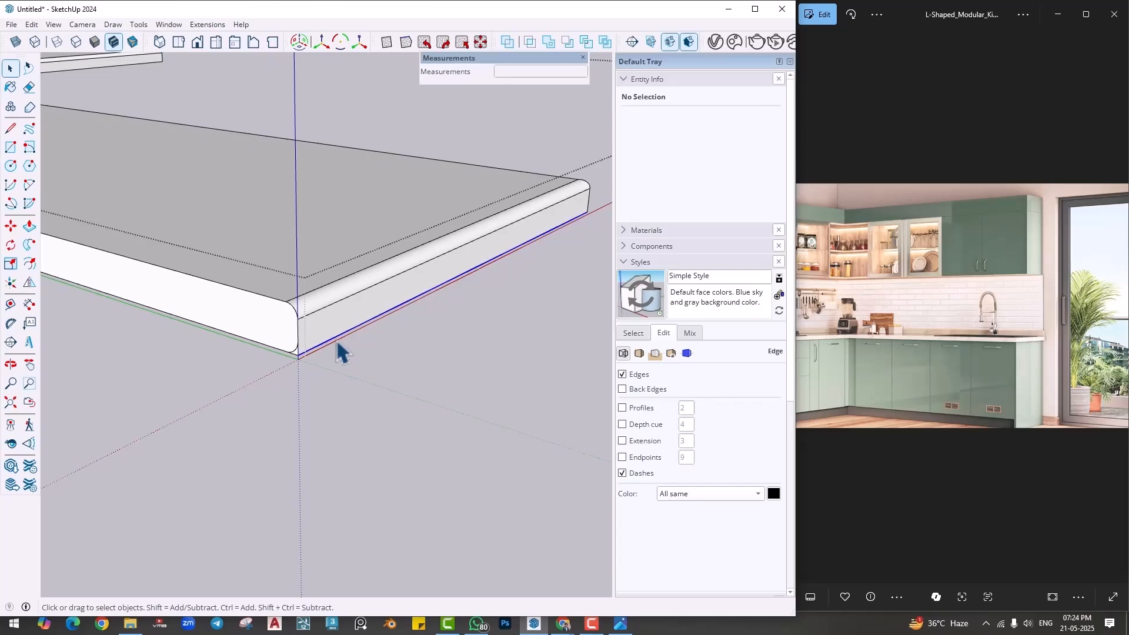
scroll(338, 345, "down", 3)
middle_click_drag(450, 311, 7, 284)
scroll(485, 329, "down", 4)
middle_click_drag(485, 330, 269, 301)
left_click(263, 295, "ctrl")
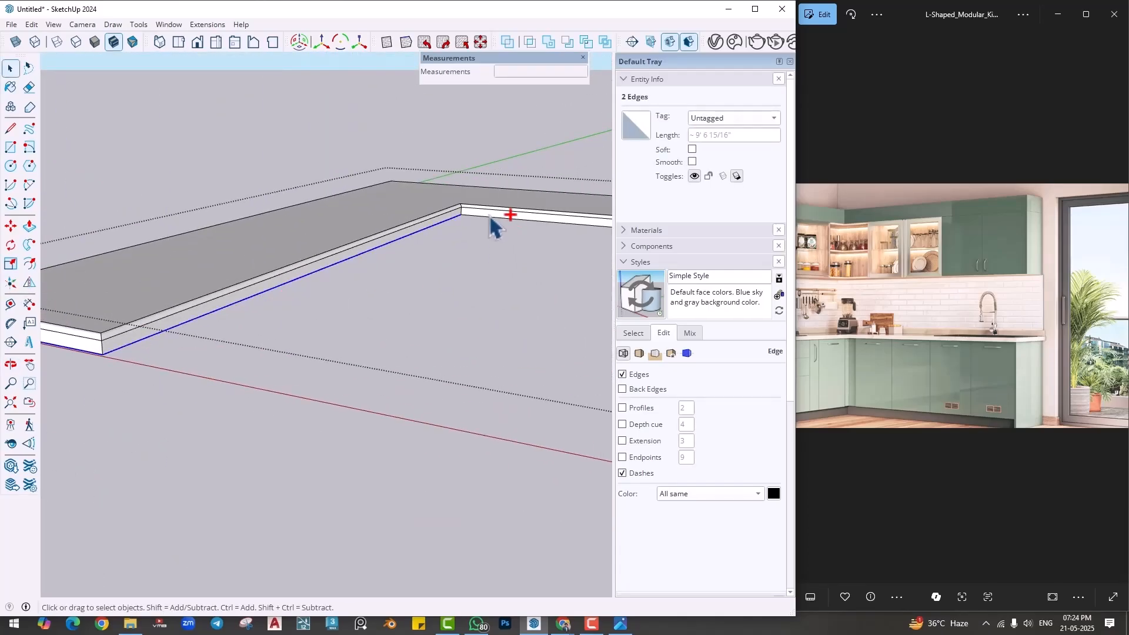
scroll(487, 227, "up", 2)
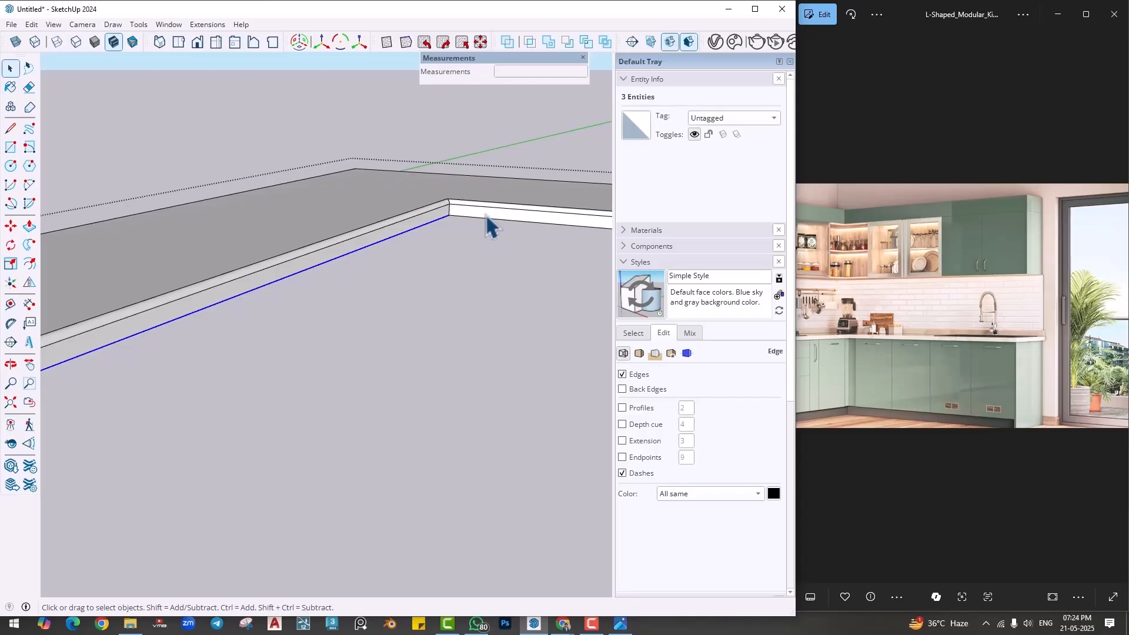
left_click(487, 219, "ctrl")
scroll(506, 285, "down", 5)
middle_click_drag(238, 334, 424, 400)
scroll(418, 397, "up", 5)
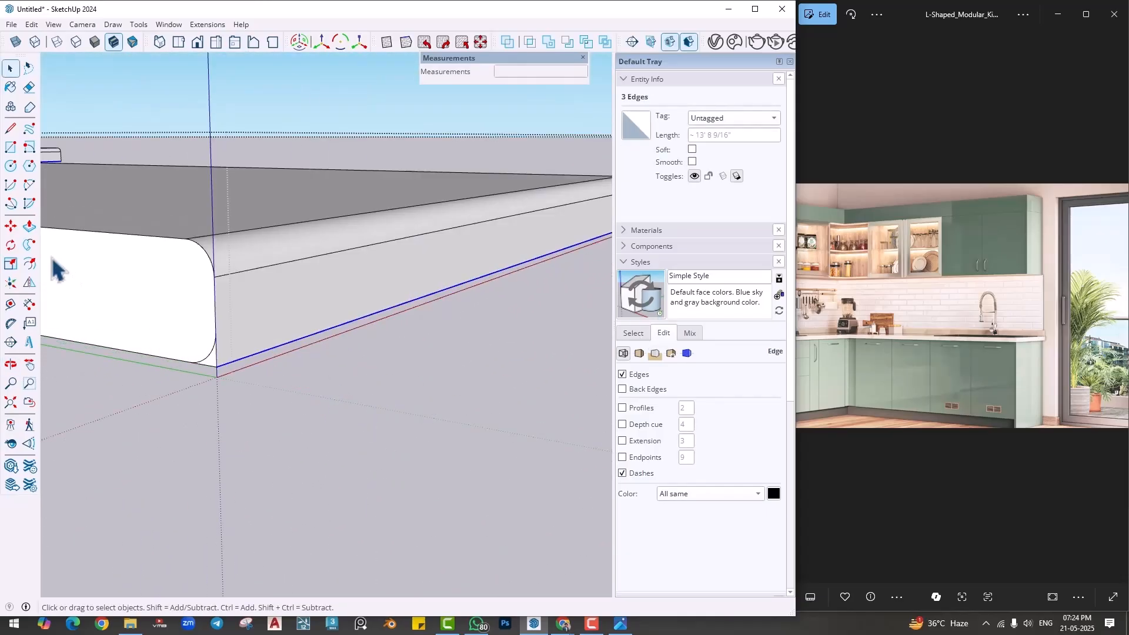
left_click(29, 245)
left_click(213, 353)
scroll(372, 450, "down", 5)
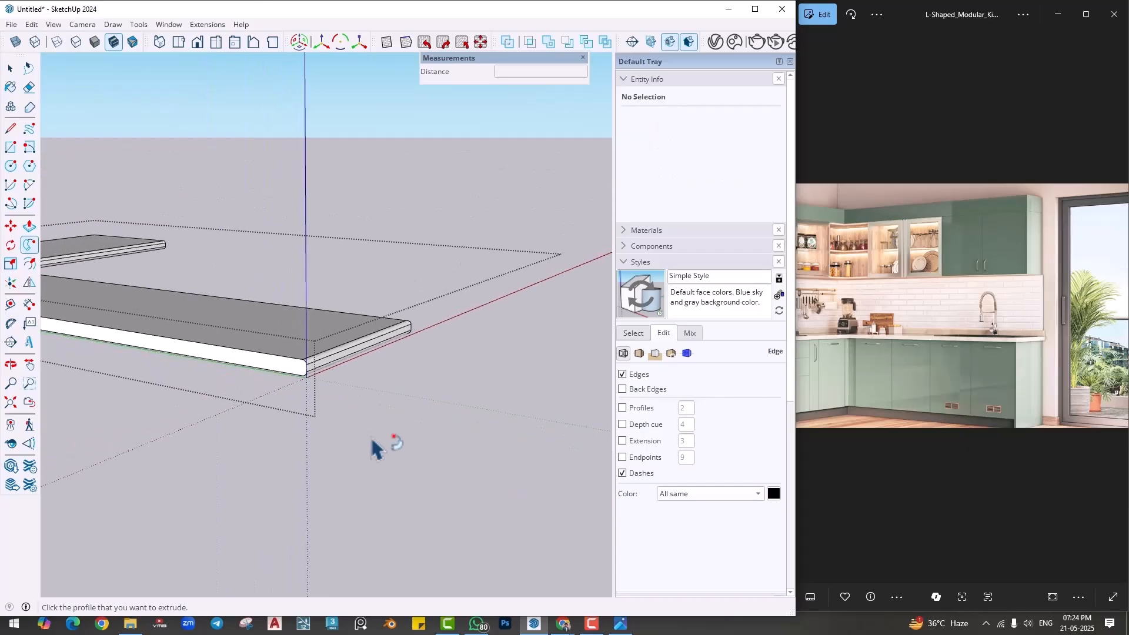
scroll(372, 450, "down", 5)
middle_click_drag(441, 348, 136, 327)
middle_click_drag(156, 365, 182, 355)
- Select the countertop group and open the Stone material collection
left_click(181, 355)
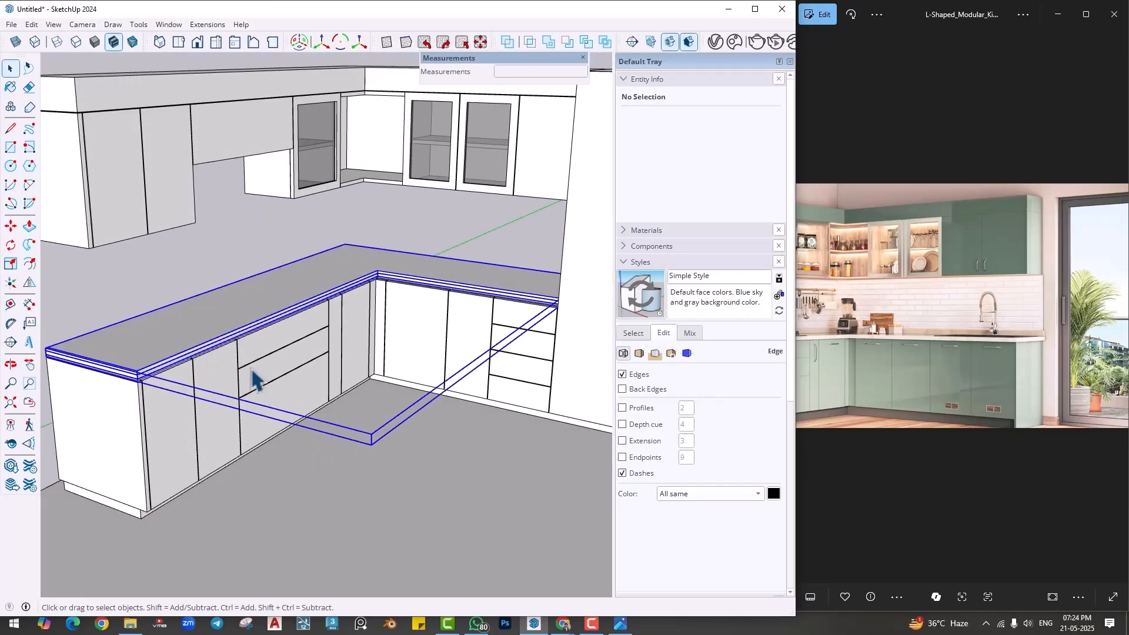
left_click(651, 264)
left_click(647, 231)
left_click(668, 319)
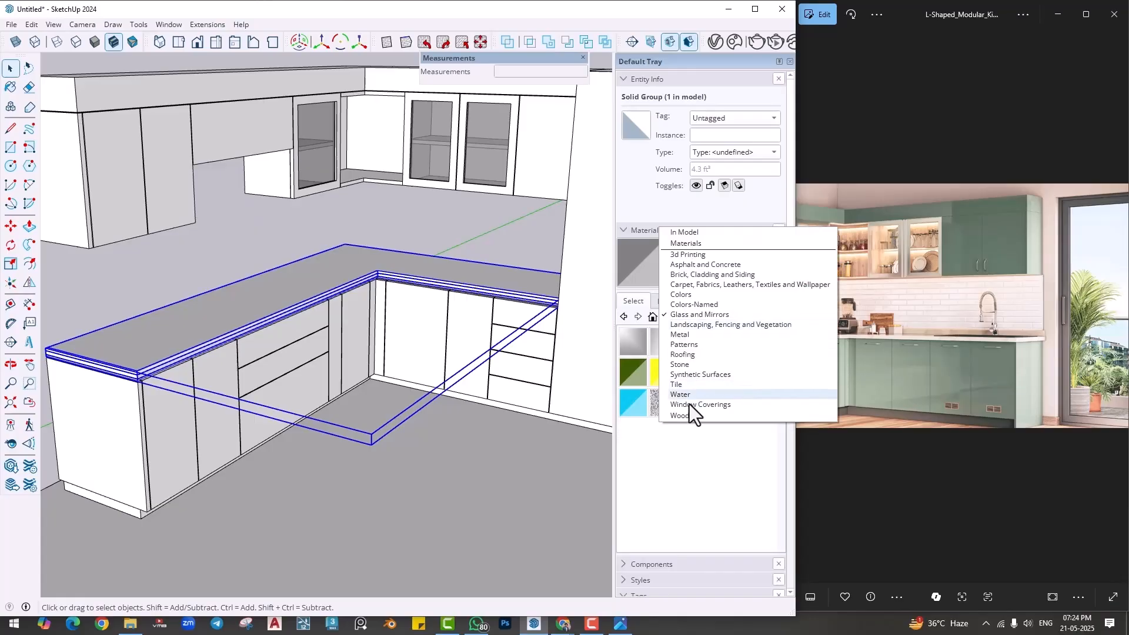
left_click(680, 381)
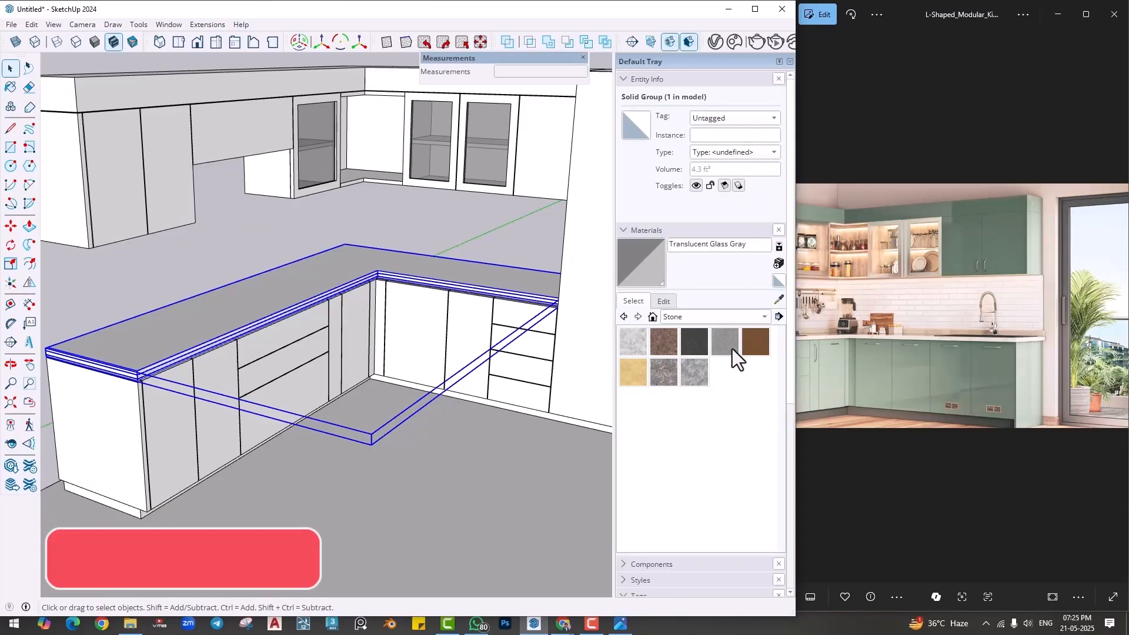
- Try Granite Light Gray, Stone Vein Gray and a near-black stone material on the countertop
left_click(695, 371)
left_click(247, 309)
middle_click_drag(247, 309, 218, 397)
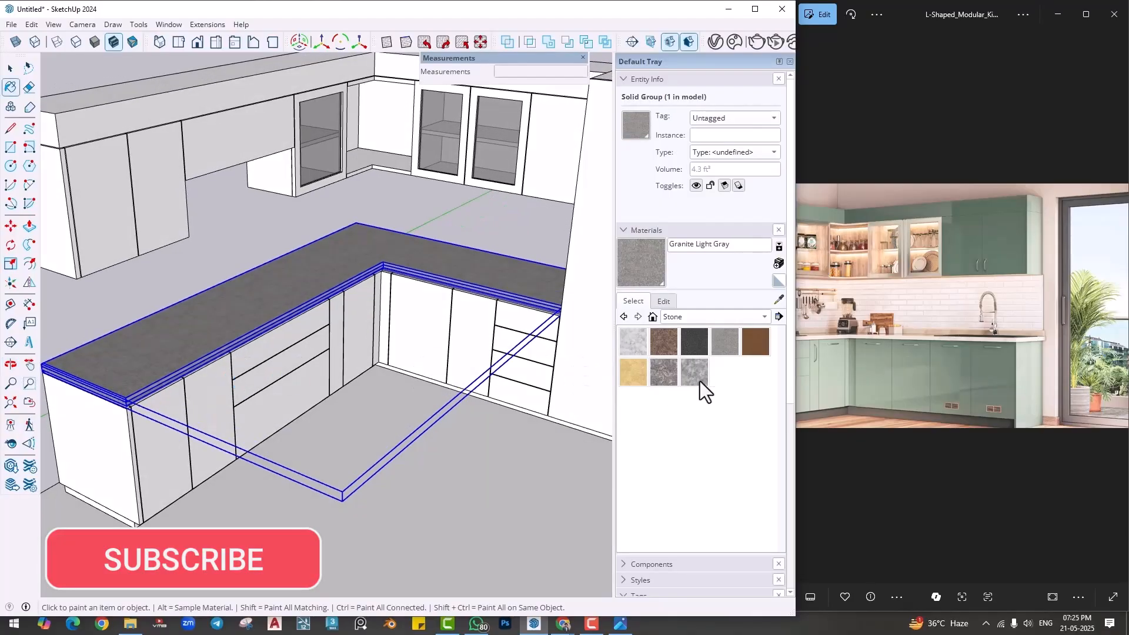
left_click(696, 374)
left_click(321, 297)
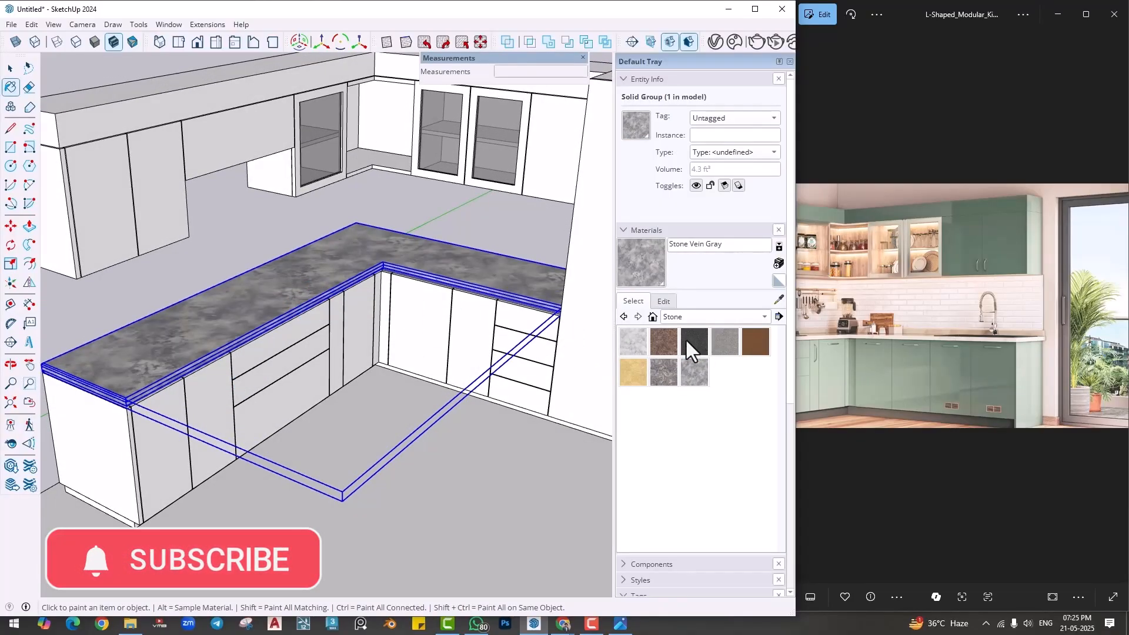
left_click(689, 338)
left_click(251, 312)
left_click(621, 361)
- Paint the countertop with the Carrera Marble material and clear the selection
left_click(632, 343)
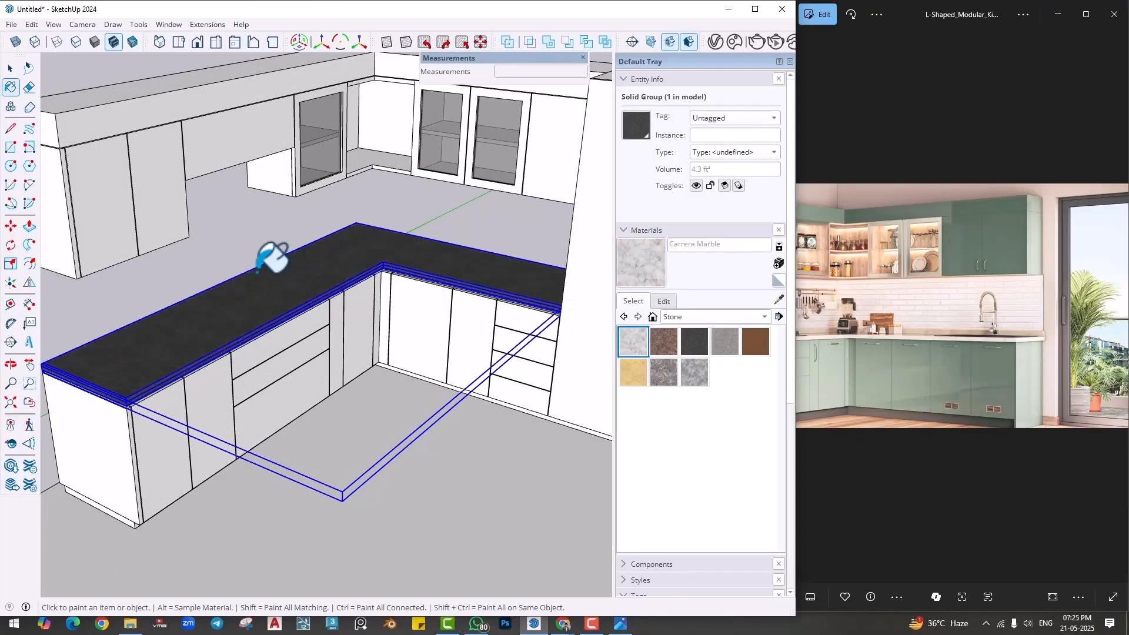
left_click(273, 284)
key("space")
left_click(353, 391)
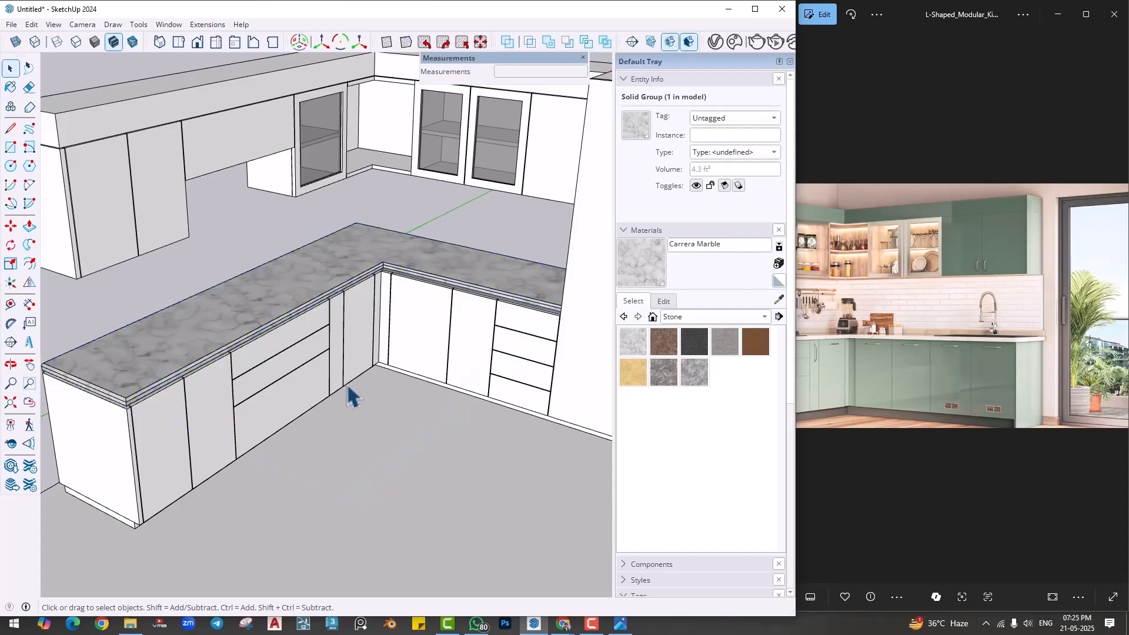
- Open the countertop group and hide the profile seam lines along its free end and the adjoining front edge
mouse_move(353, 391)
middle_mouse_down()
mouse_move(252, 285)
mouse_move(308, 249)
mouse_move(358, 393)
middle_mouse_up()
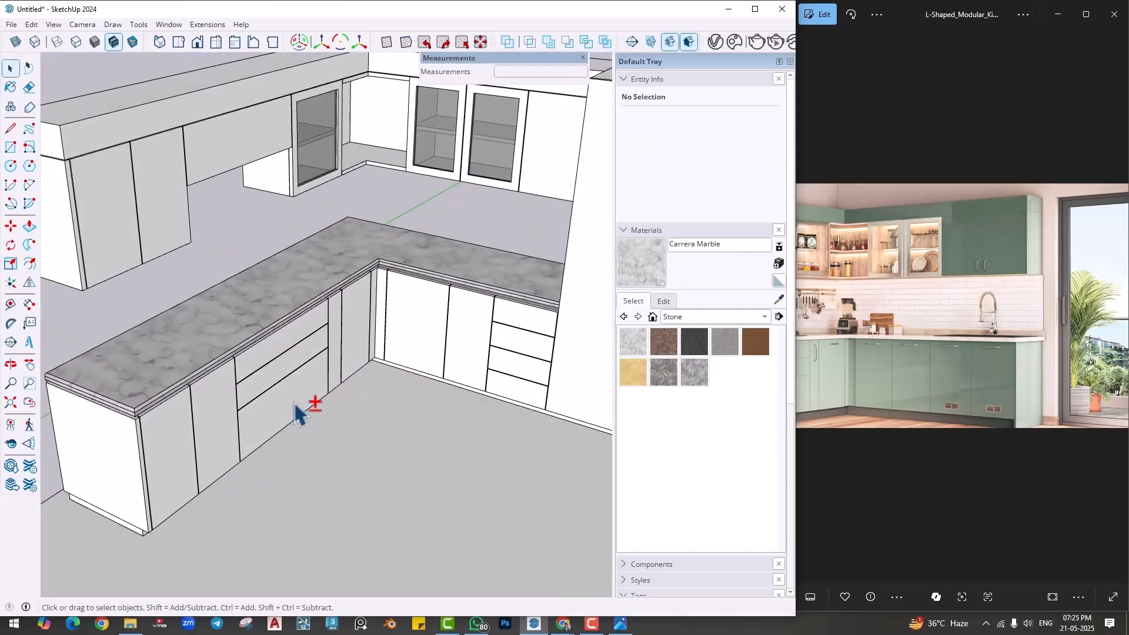
middle_click_drag(298, 411, 367, 400, "shift")
scroll(194, 398, "up", 8)
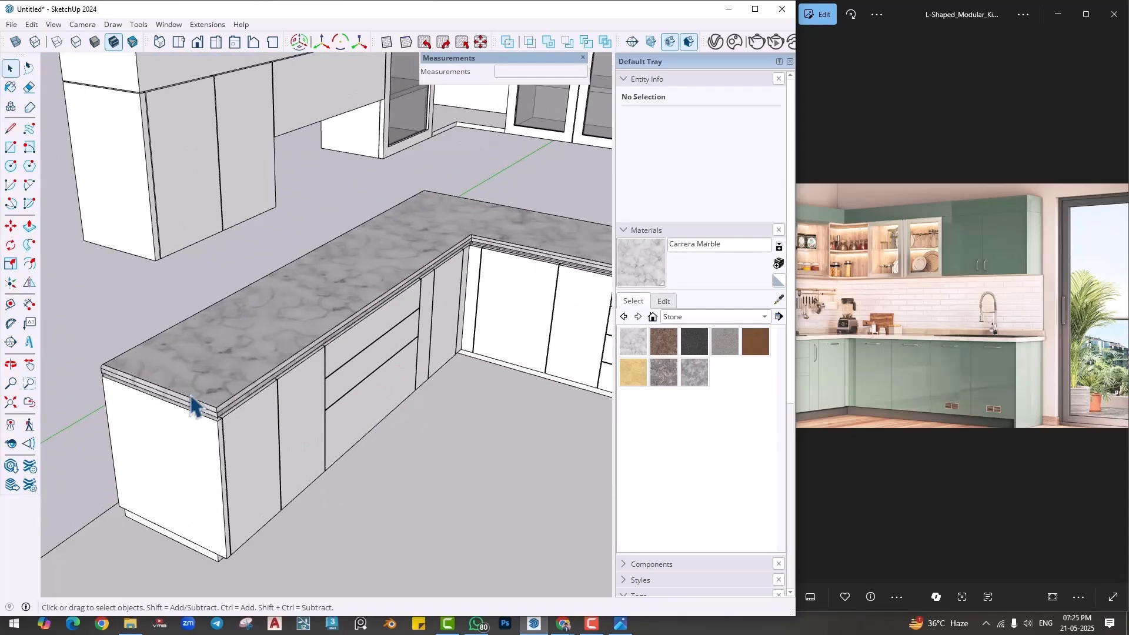
middle_click_drag(239, 456, 253, 406)
double_click(249, 407)
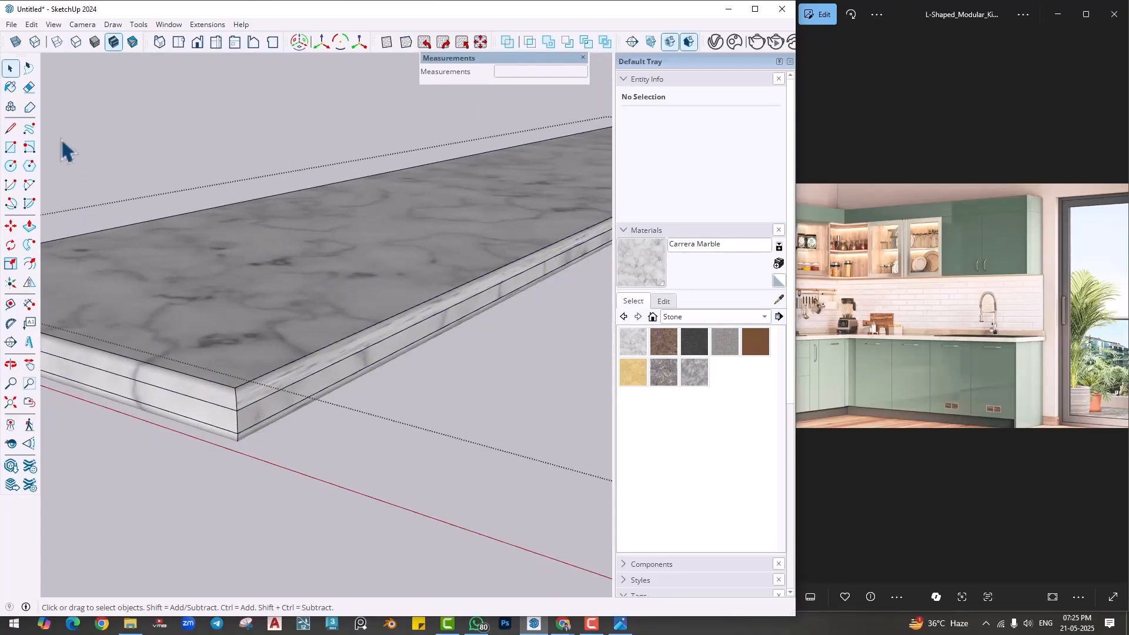
left_click(10, 87)
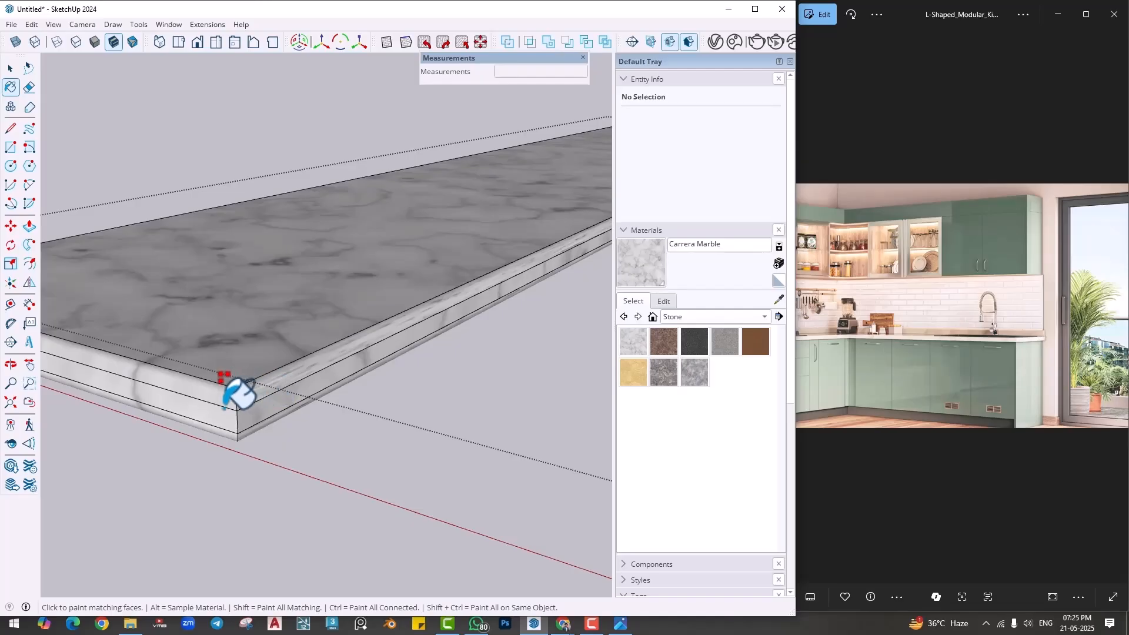
left_click(29, 87)
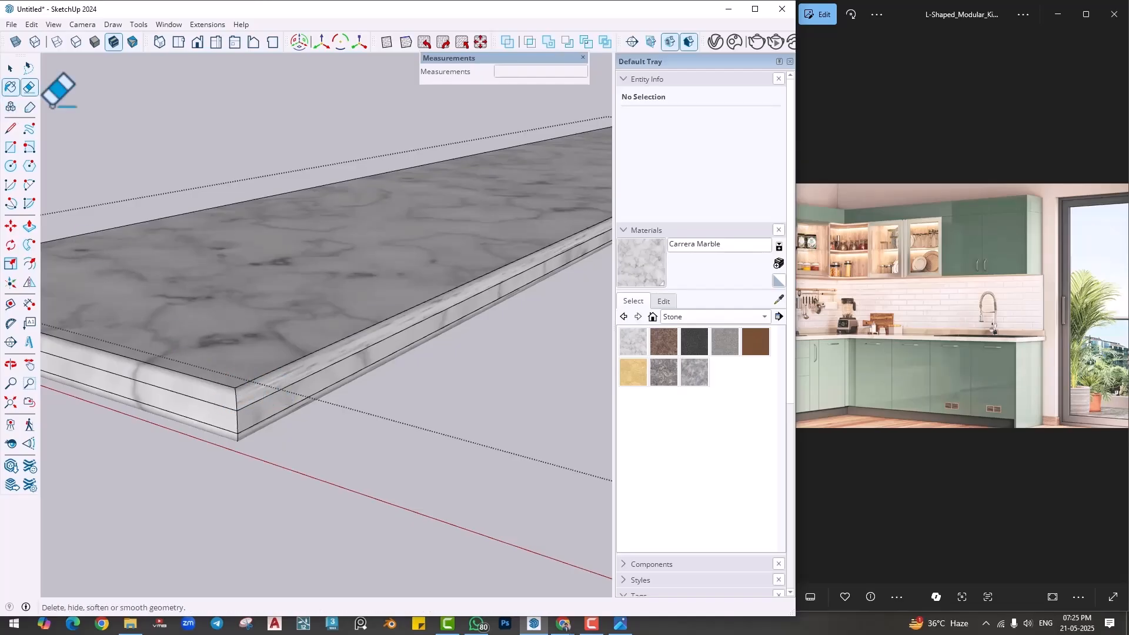
left_click_drag(222, 407, 238, 408)
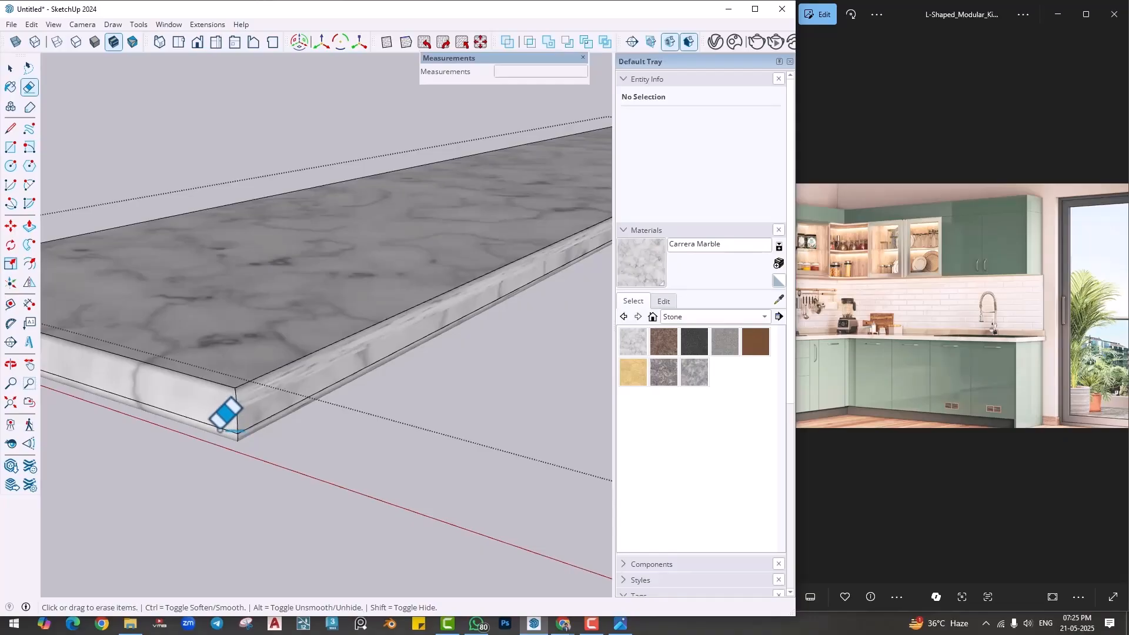
mouse_move(220, 429)
middle_mouse_down()
mouse_move(251, 424)
mouse_move(341, 312)
mouse_move(285, 393)
middle_mouse_up()
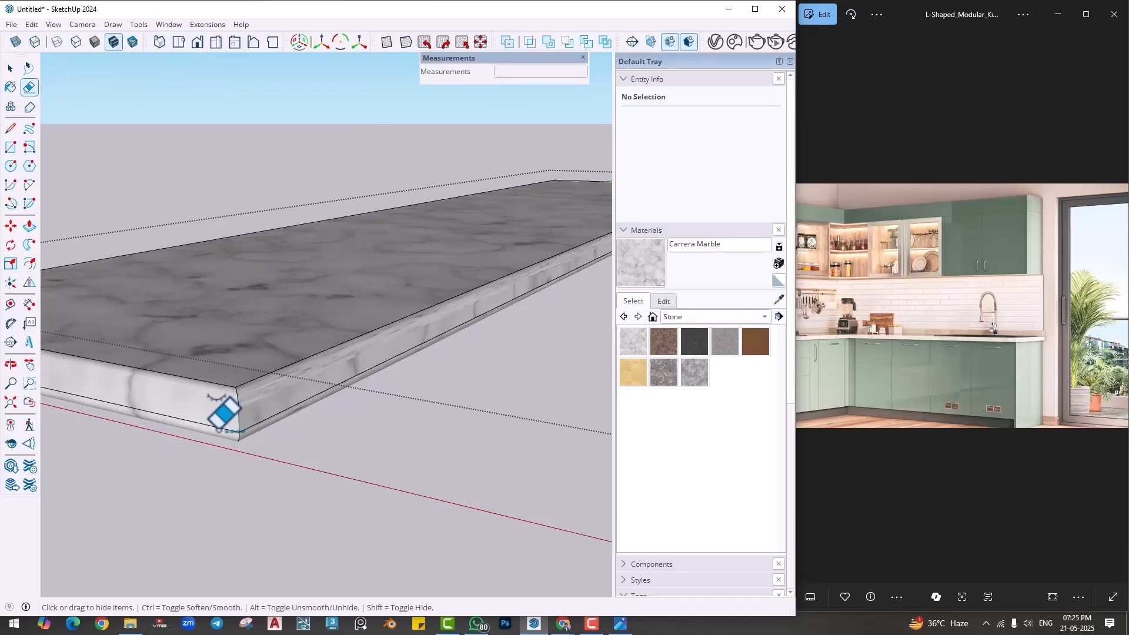
key("space")
left_click(251, 435)
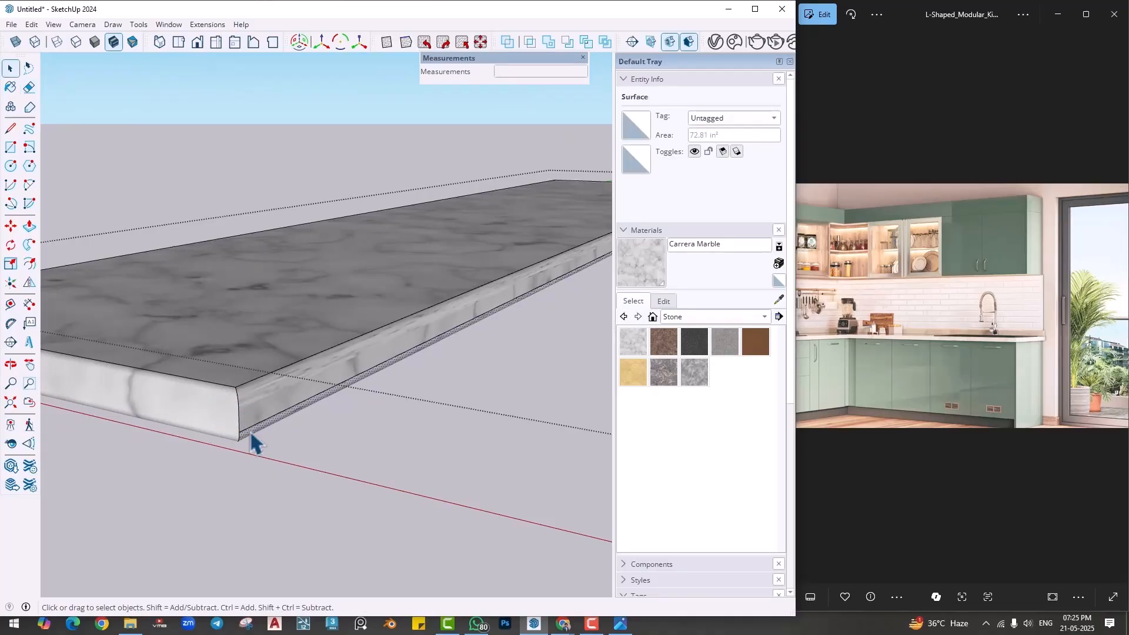
left_click(250, 434)
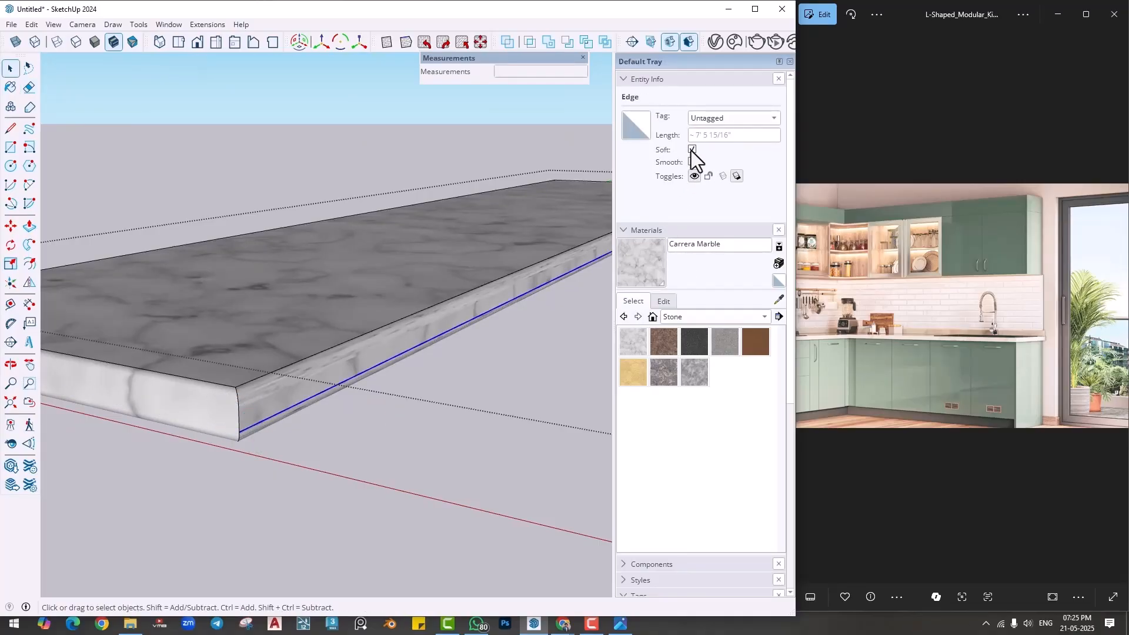
- Hide the profile seam lines along the front edge of the countertop's other run and close the group
left_click(561, 363)
scroll(562, 363, "down", 3)
mouse_move(560, 355)
middle_mouse_down()
mouse_move(280, 441)
mouse_move(537, 421)
mouse_move(384, 400)
mouse_move(464, 429)
middle_mouse_up()
left_click(29, 87)
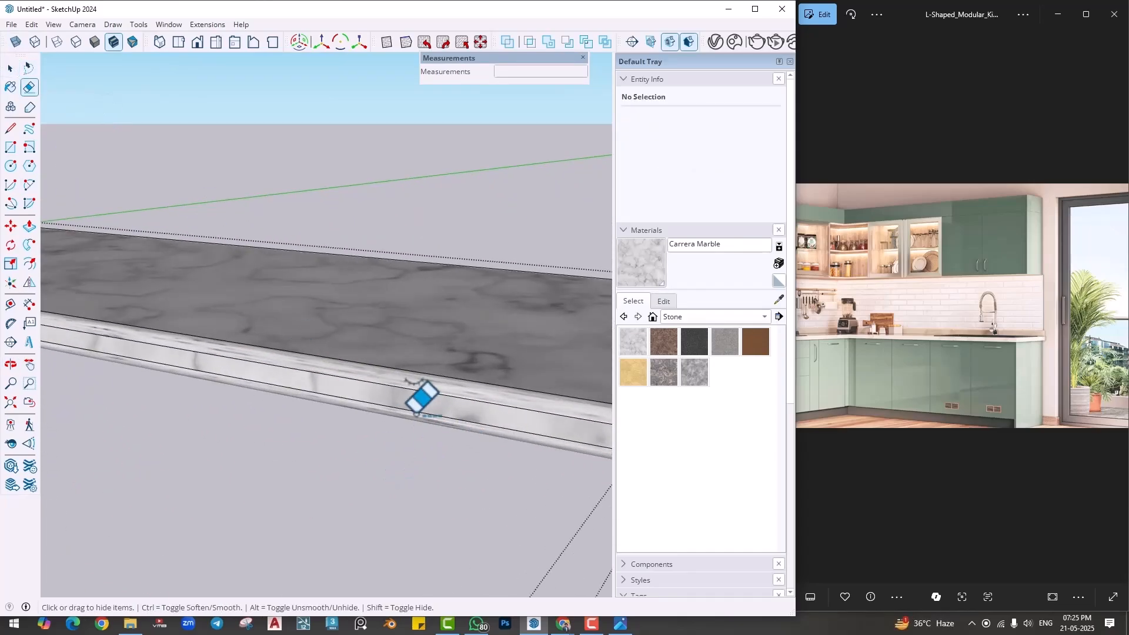
left_click(408, 389)
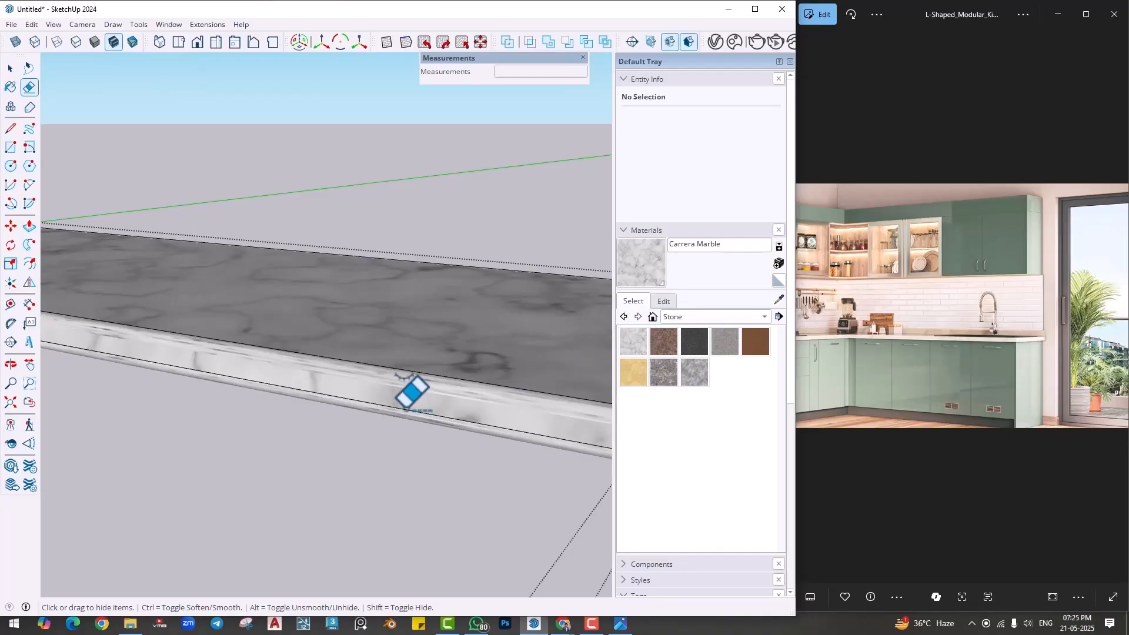
scroll(498, 430, "down", 5)
mouse_move(491, 448)
middle_mouse_down()
mouse_move(415, 453)
mouse_move(406, 509)
mouse_move(488, 465)
mouse_move(321, 400)
mouse_move(509, 478)
mouse_move(360, 474)
mouse_move(386, 459)
middle_mouse_up()
key("space")
scroll(509, 478, "down", 1)
left_click(488, 270)
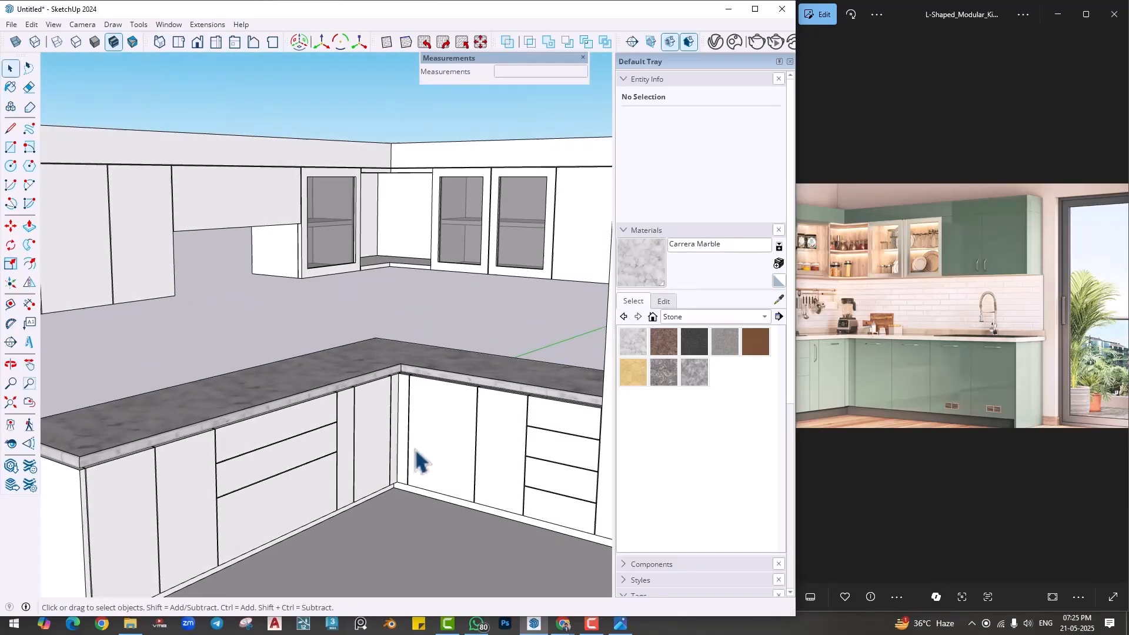
scroll(422, 465, "down", 1)
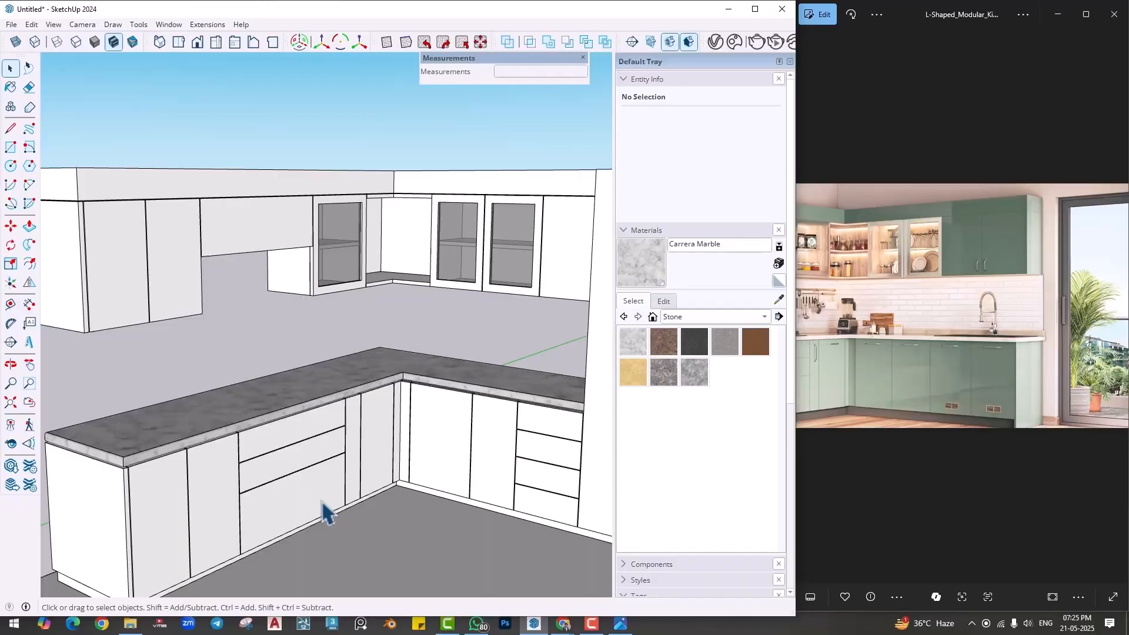
left_click_drag(887, 327, 933, 333)
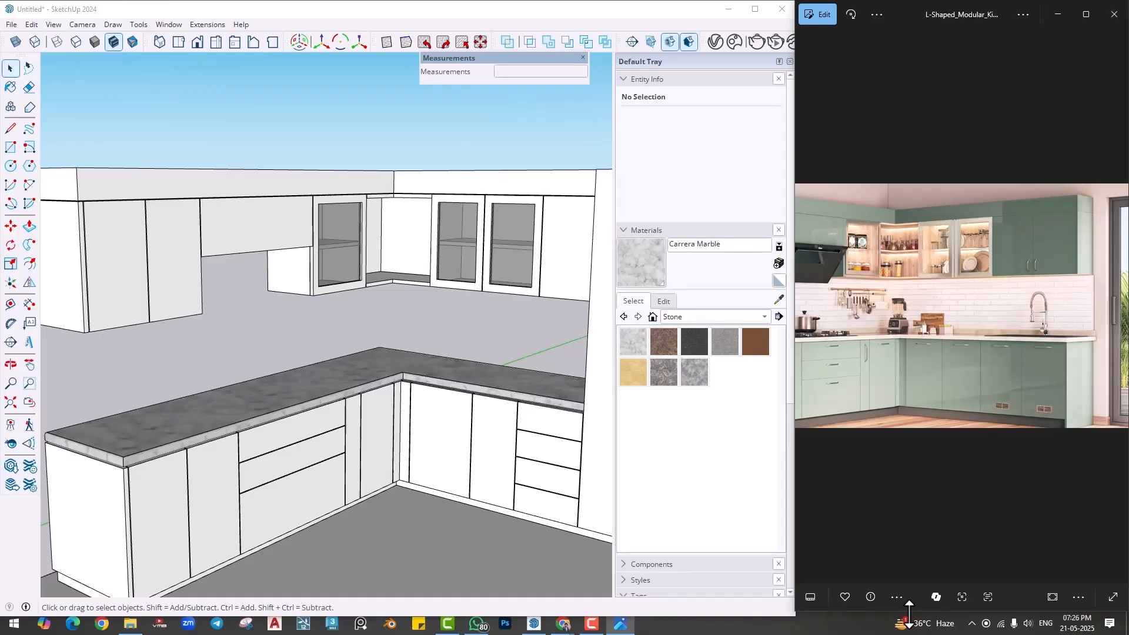
left_click(1027, 623)
mouse_move(1022, 596)
left_mouse_down()
mouse_move(1057, 593)
mouse_move(1046, 594)
left_mouse_up()
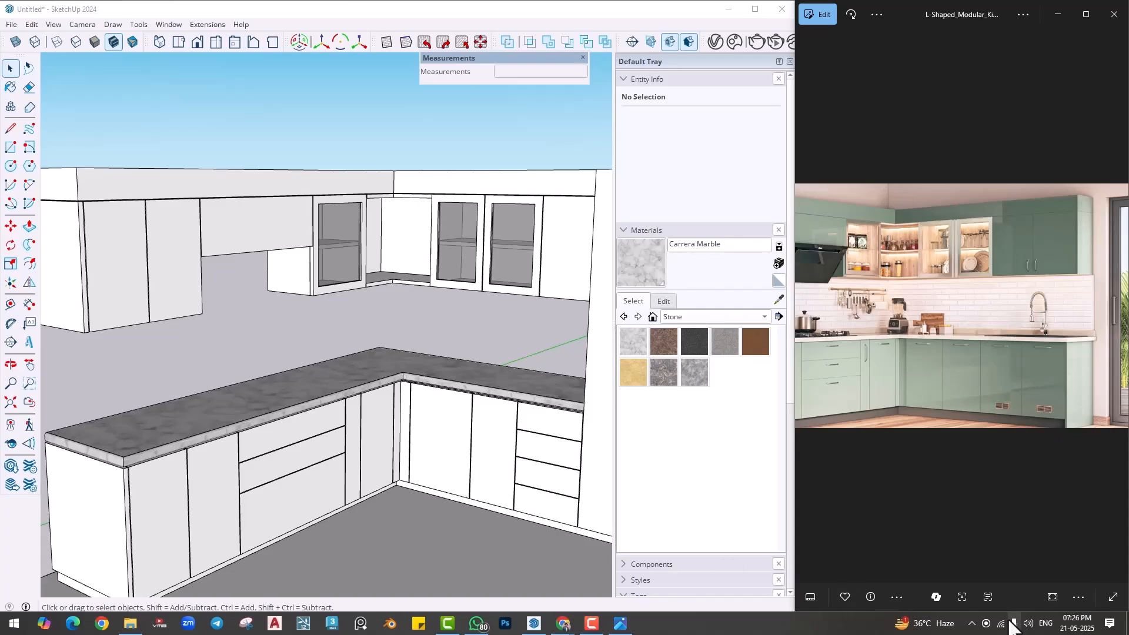
left_click(1028, 623)
left_click_drag(1046, 595, 1022, 595)
- Collapse the materials list and make the Wall 1 tag visible behind the cabinets
left_click(462, 344)
scroll(326, 375, "down", 5)
middle_click_drag(302, 439, 212, 465)
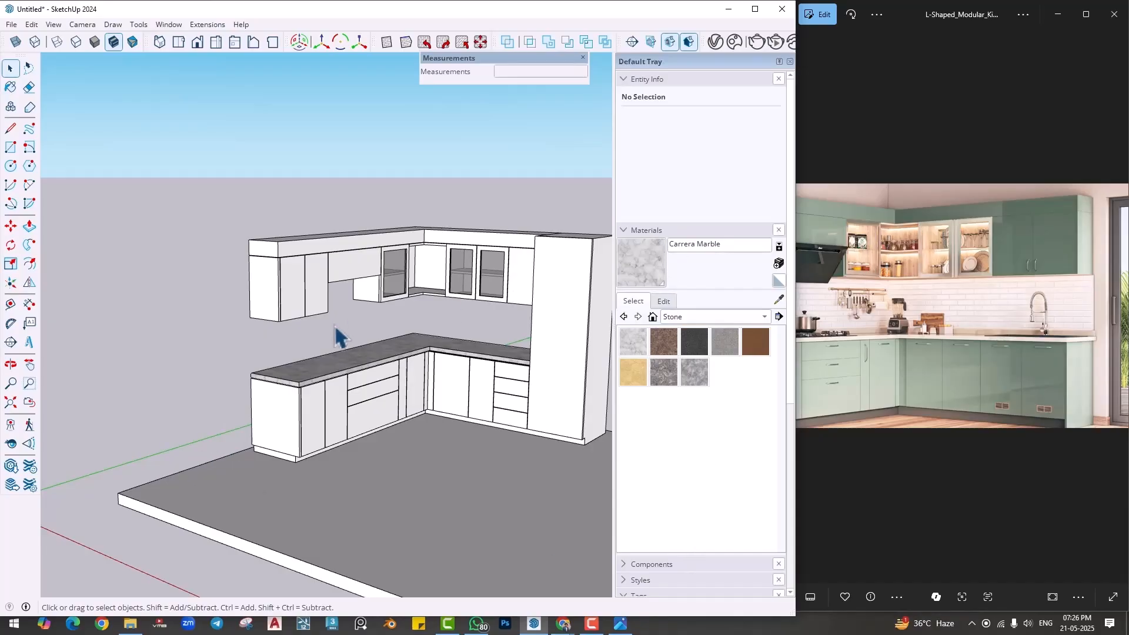
scroll(271, 364, "up", 3)
middle_click_drag(265, 372, 265, 351)
scroll(269, 373, "up", 8)
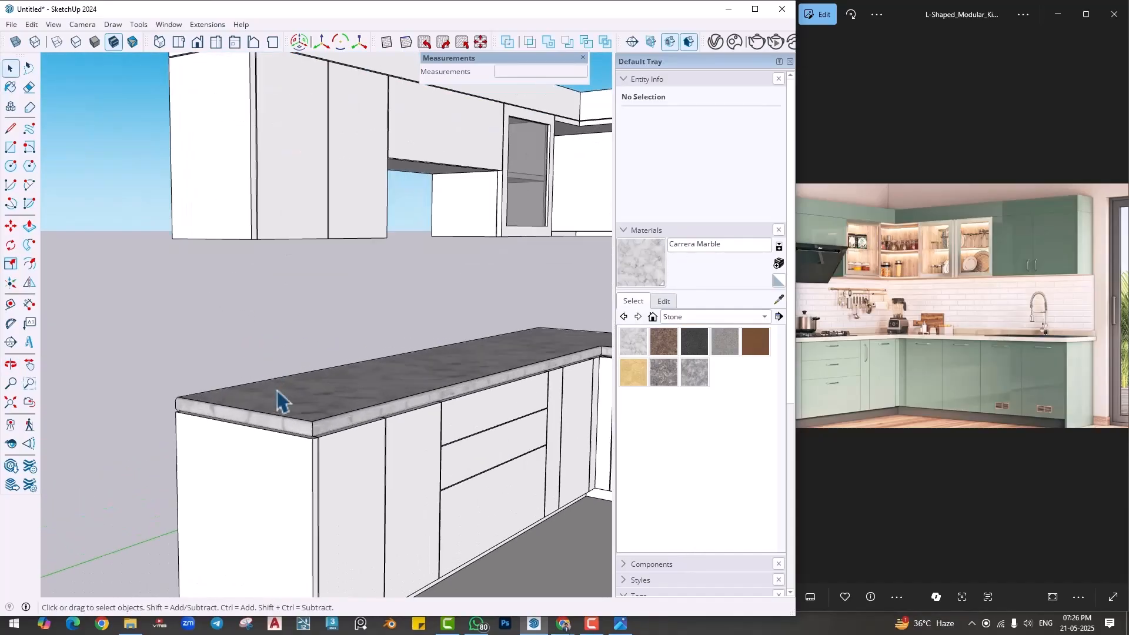
scroll(199, 400, "down", 2)
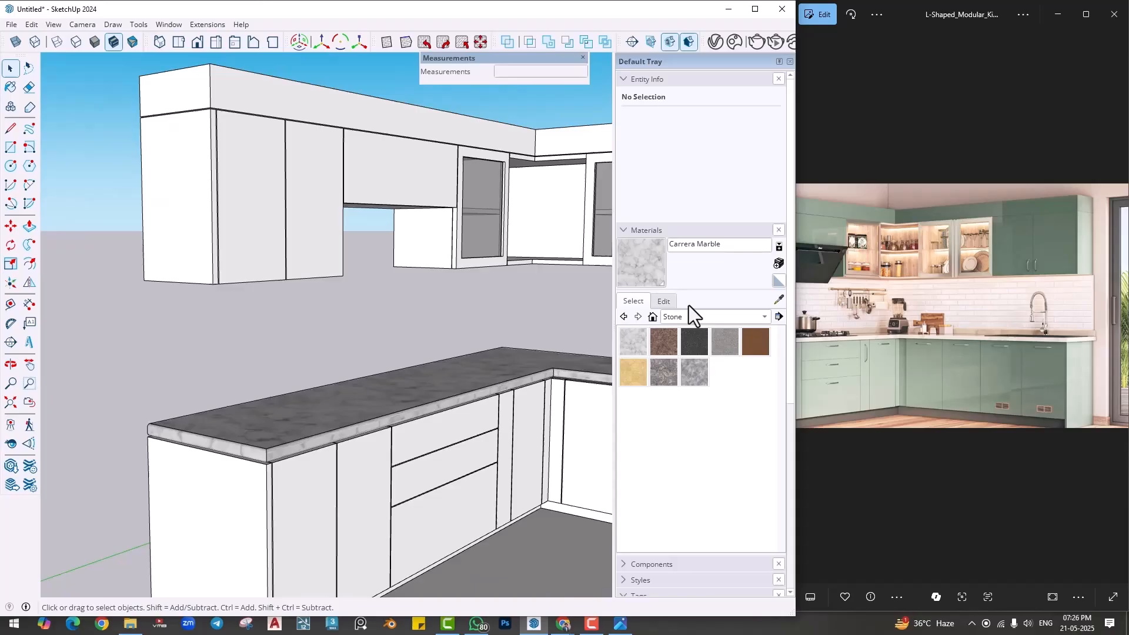
left_click(644, 229)
left_click(633, 333)
- Examine the backsplash above the countertop in the reference picture and the matching wall area in the model
middle_click_drag(259, 348, 227, 378)
scroll(150, 412, "up", 2)
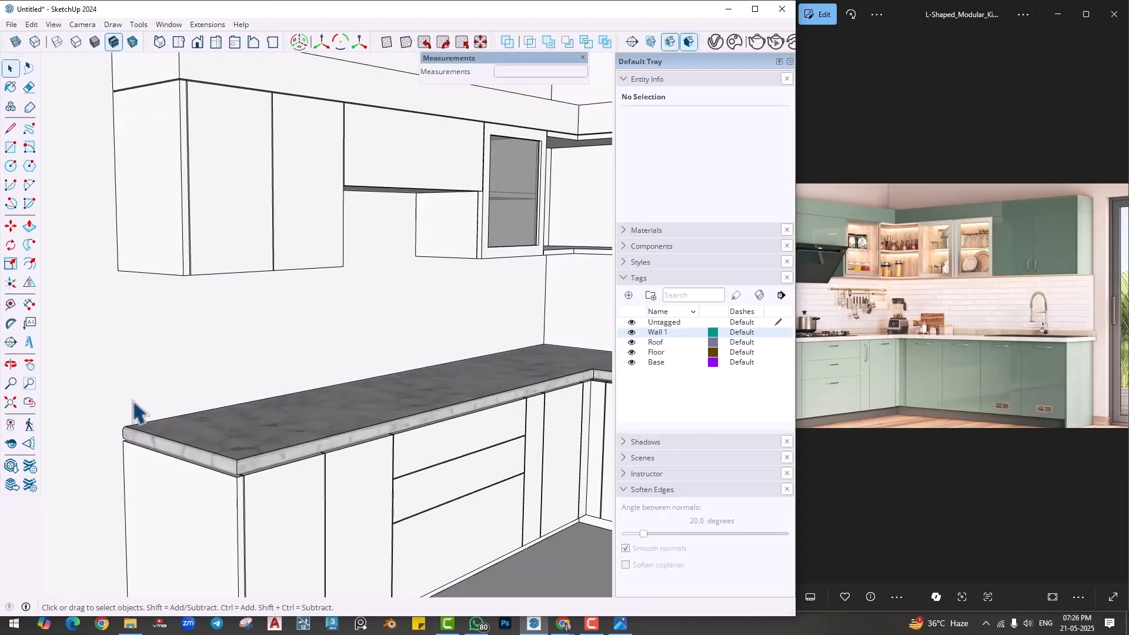
scroll(147, 334, "down", 2)
middle_click_drag(168, 355, 194, 336)
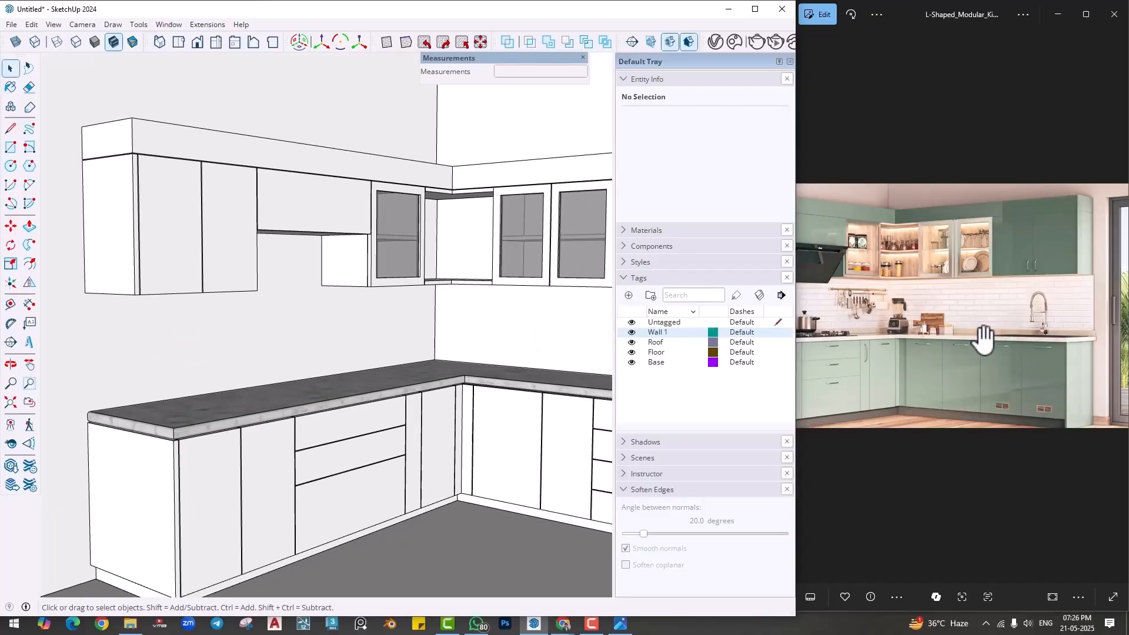
scroll(981, 339, "up", 5)
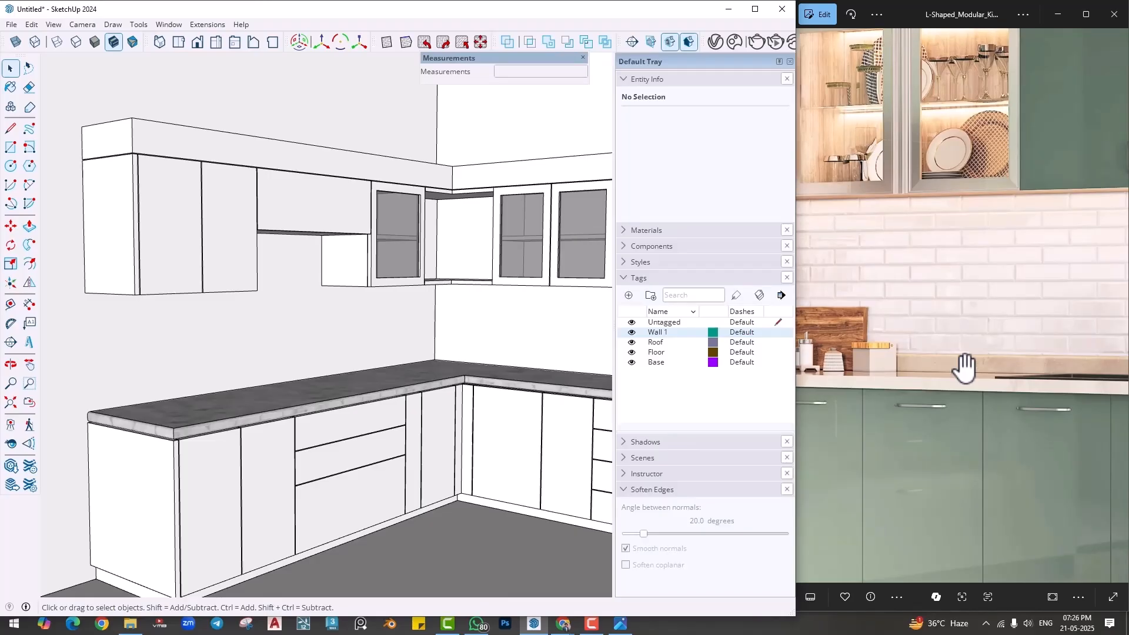
middle_click_drag(301, 388, 98, 454)
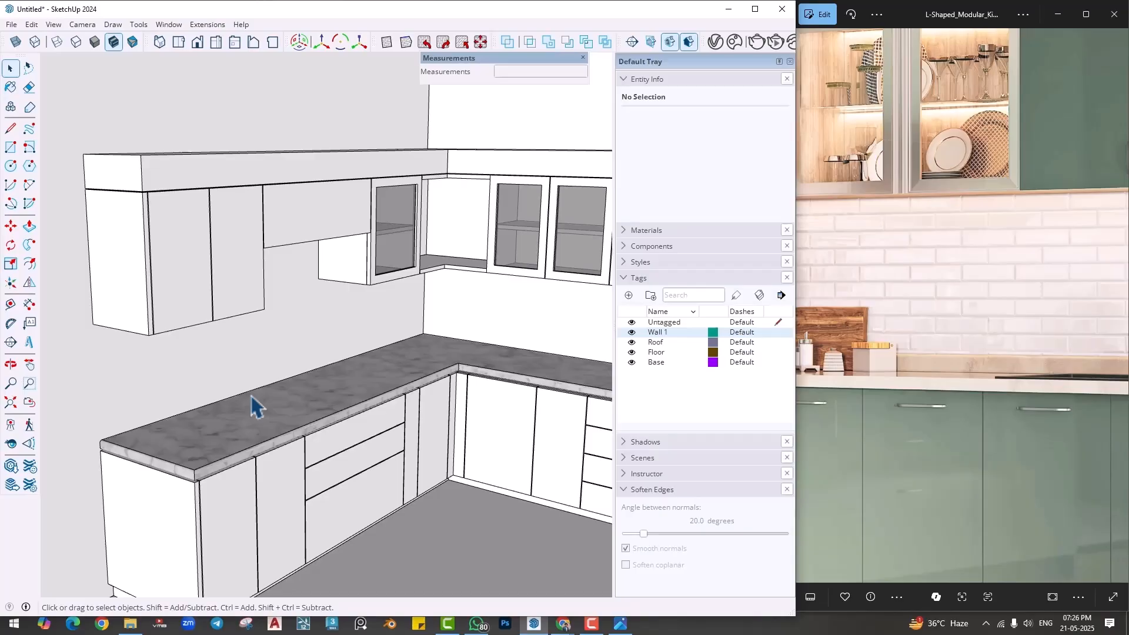
middle_click_drag(194, 420, 207, 422)
scroll(169, 456, "up", 3)
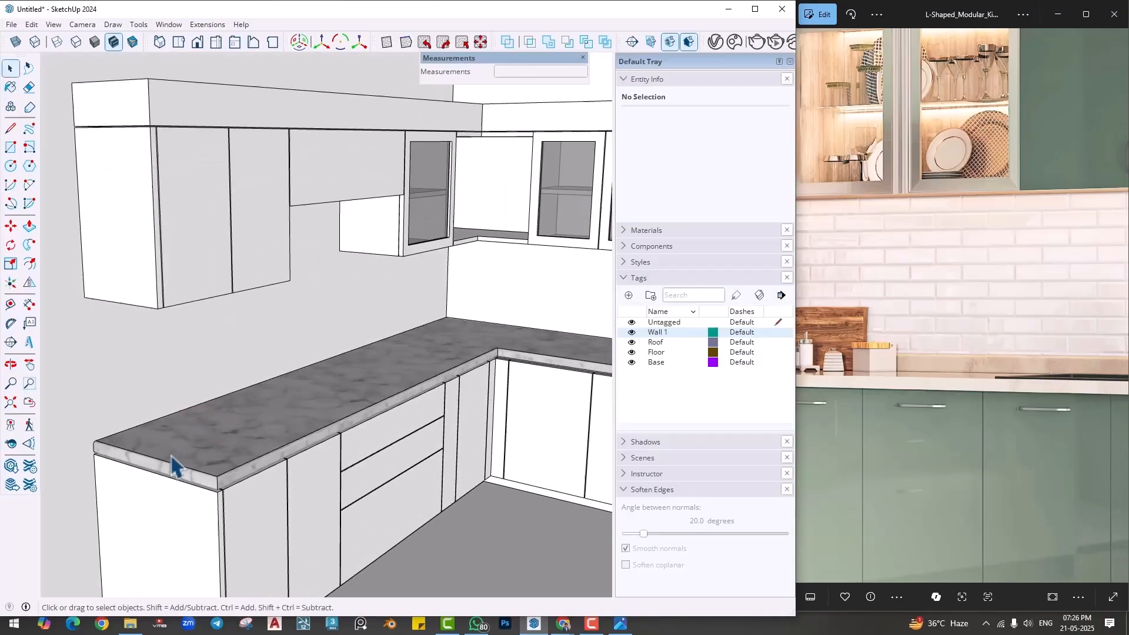
middle_click_drag(164, 459, 202, 465)
scroll(197, 473, "up", 2)
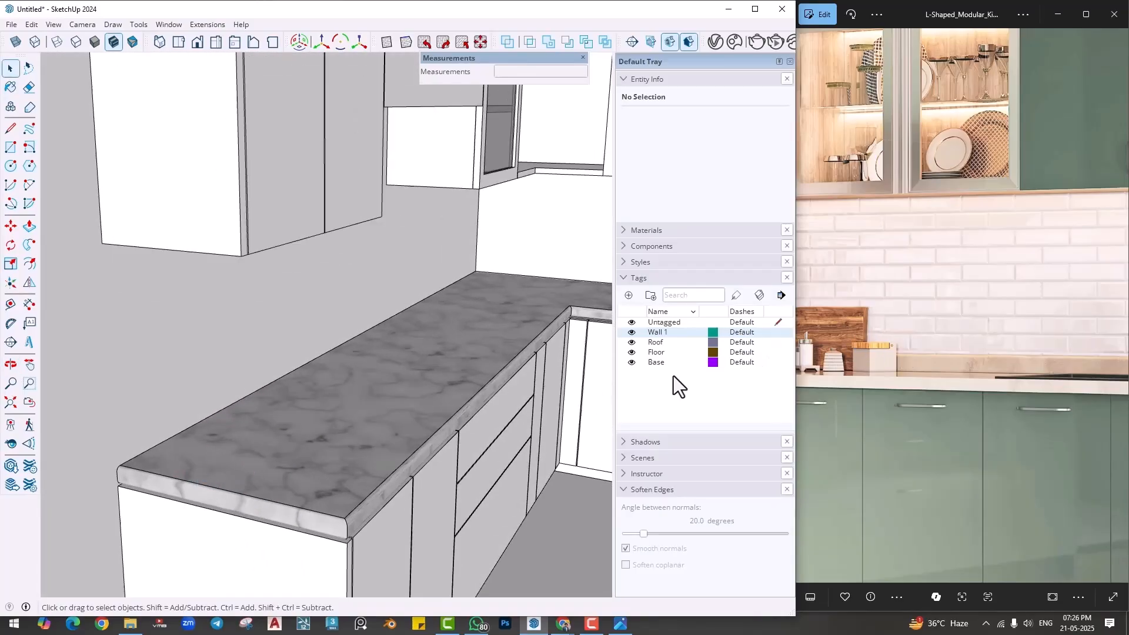
- Open the countertop group and copy its wall-side top edge 1" inward across the top face
double_click(253, 455)
scroll(127, 470, "up", 2)
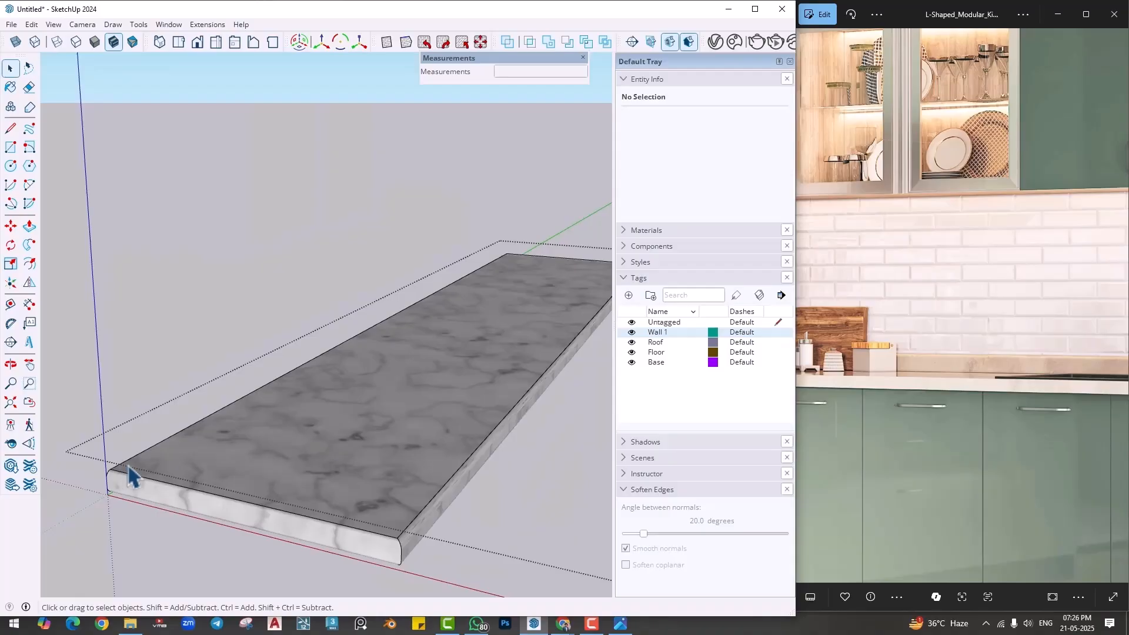
middle_click_drag(127, 490, 131, 463)
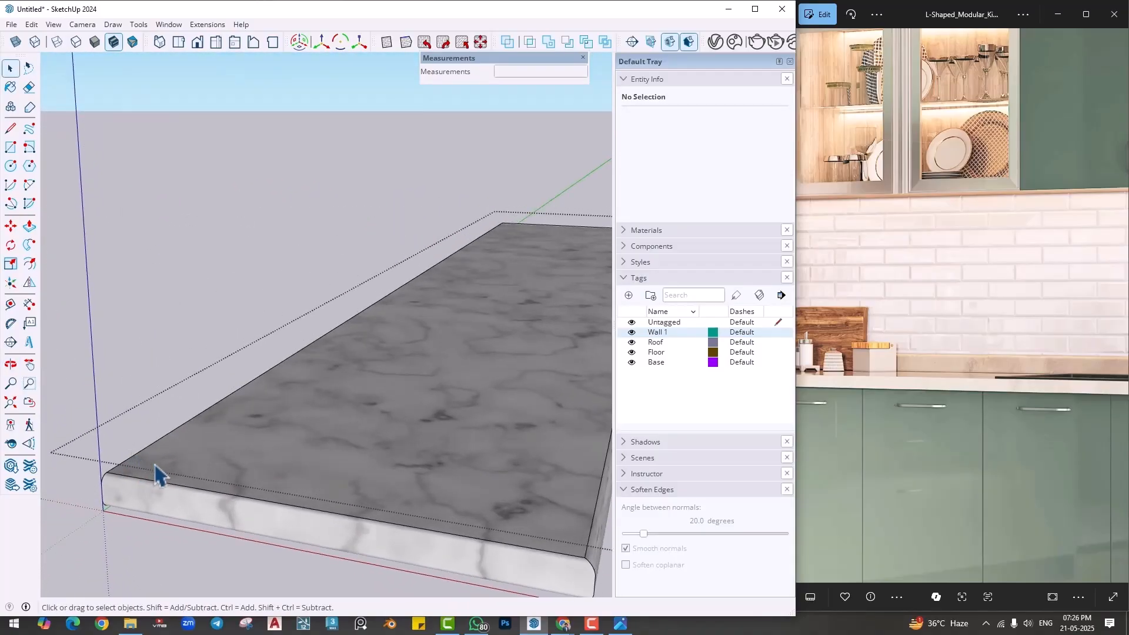
left_click(138, 457)
scroll(139, 458, "up", 2)
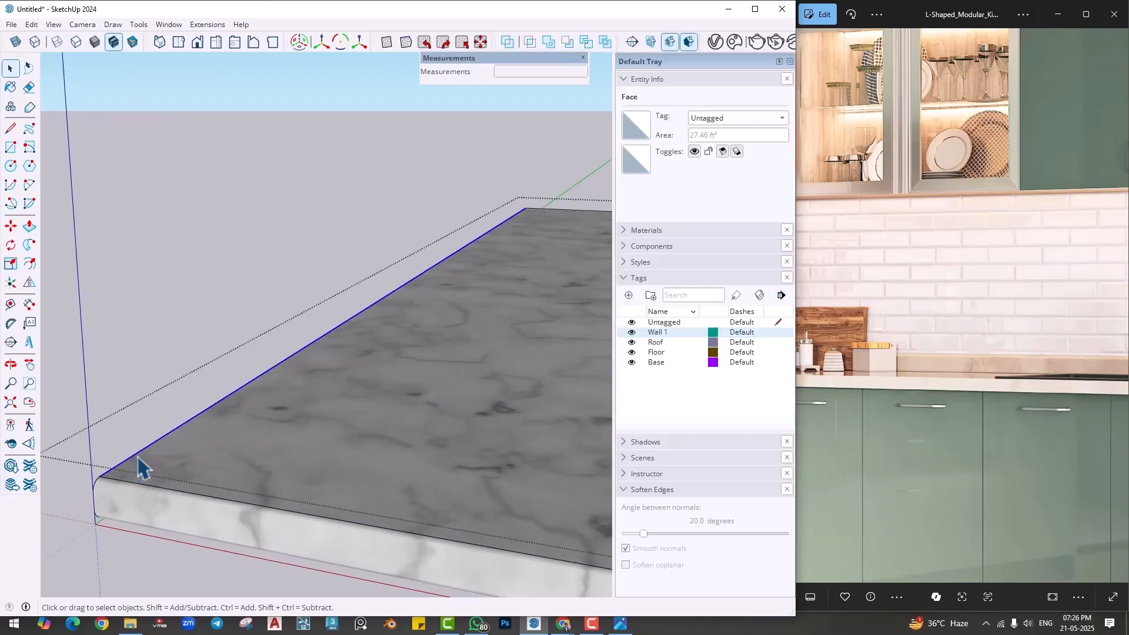
key("m")
left_click(138, 457)
key("ctrl")
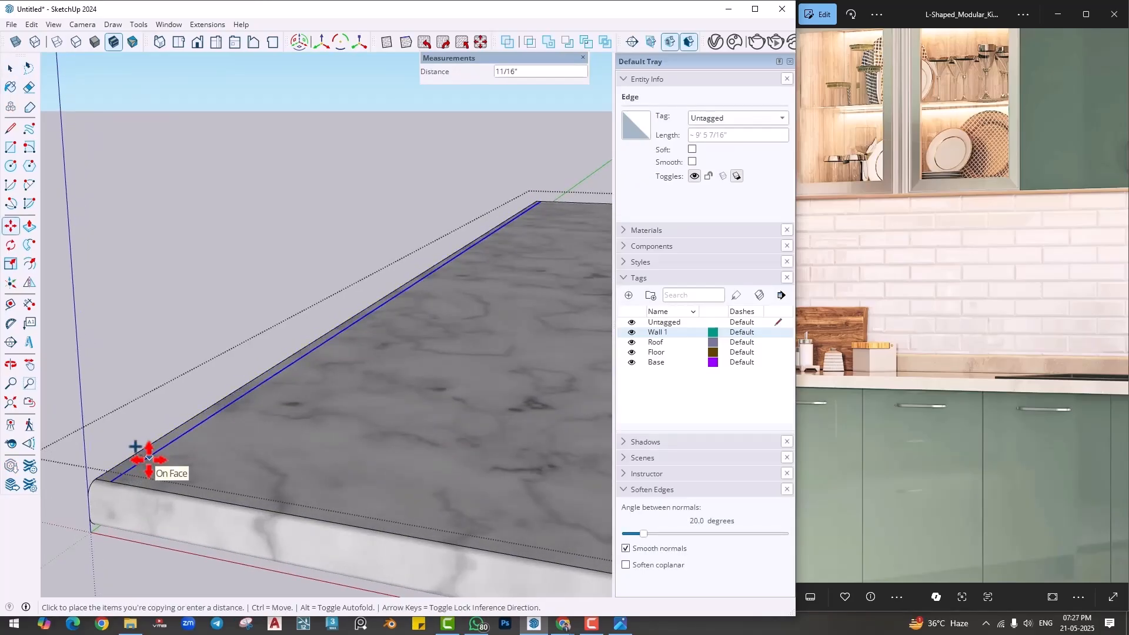
type("1")
key("Return")
- Try to raise the narrow wall-side strip with Push/Pull, undo the edge copy and close the group
key("p")
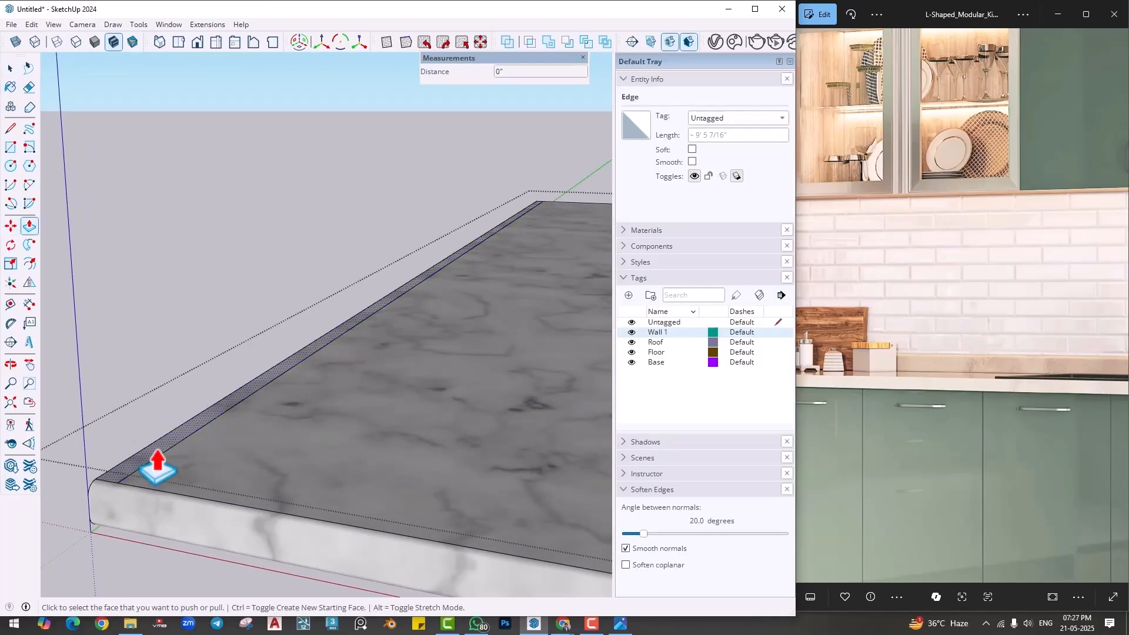
left_click(153, 467)
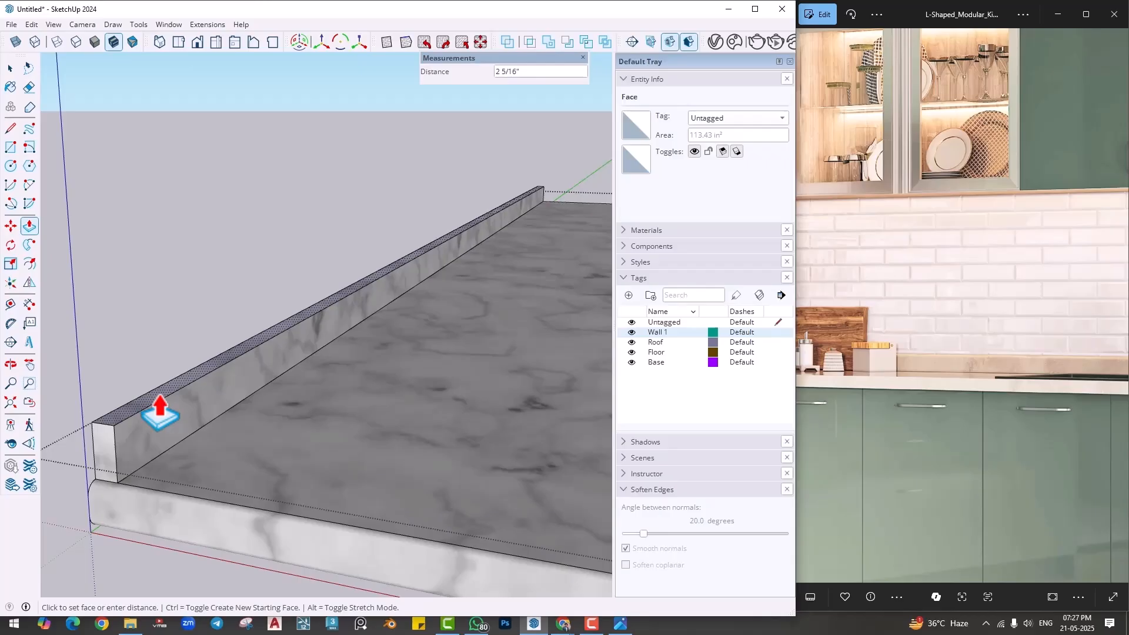
key("Escape")
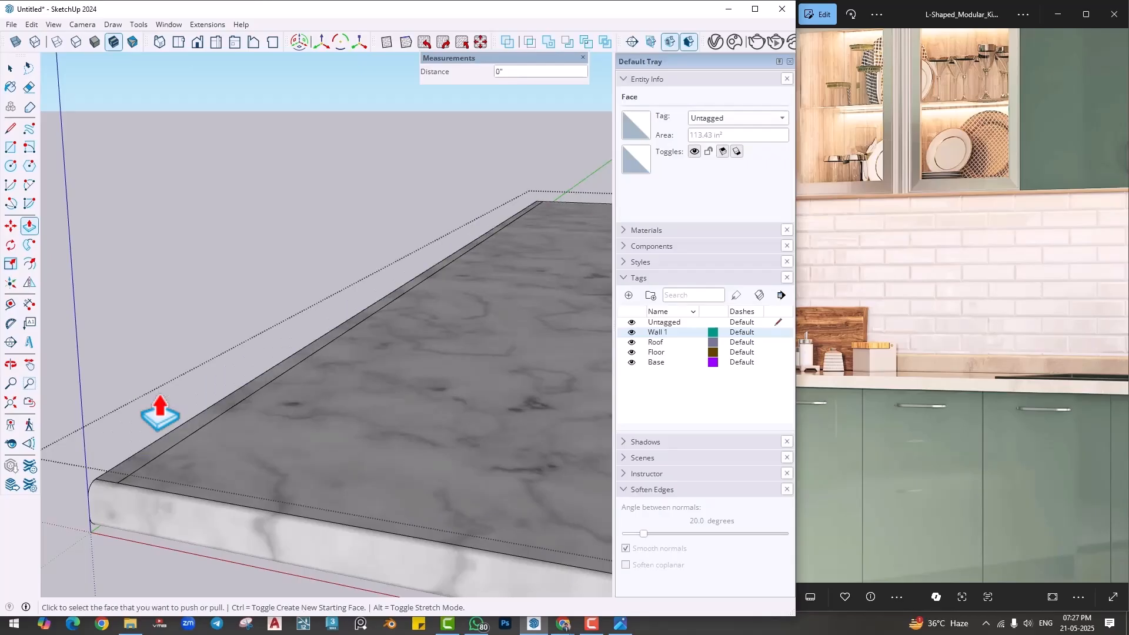
key("ctrl+z")
scroll(193, 313, "down", 2)
key("space")
scroll(193, 320, "down", 5)
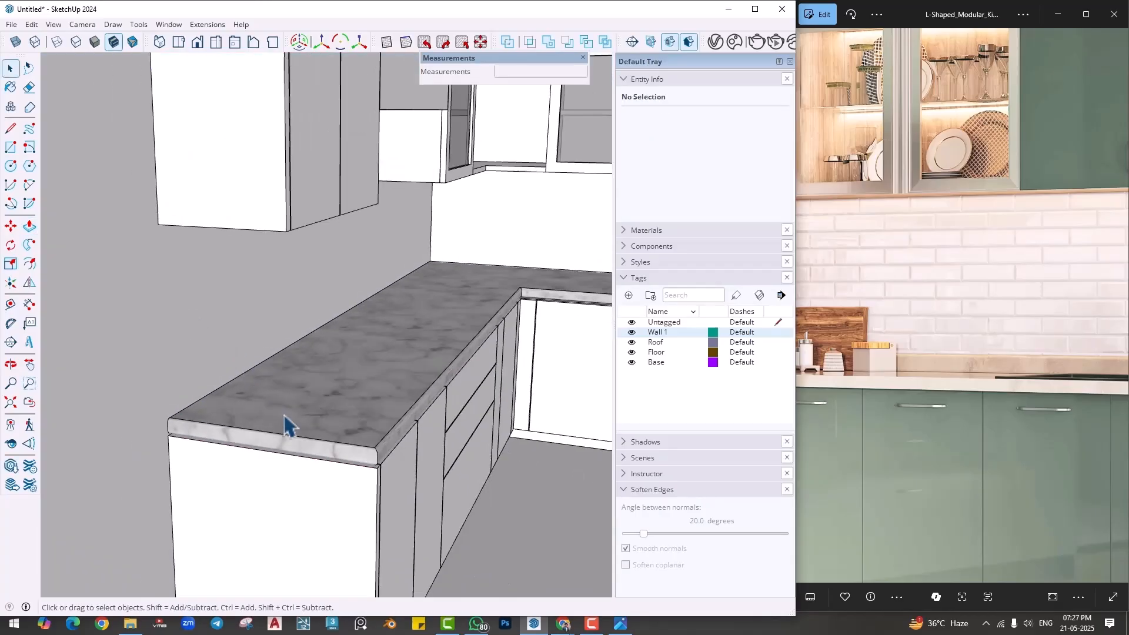
- Place a vertical guide on the wall about 9' 5 15/16" from the room corner, in line with the countertop's open end
middle_click_drag(284, 423, 176, 368)
key("t")
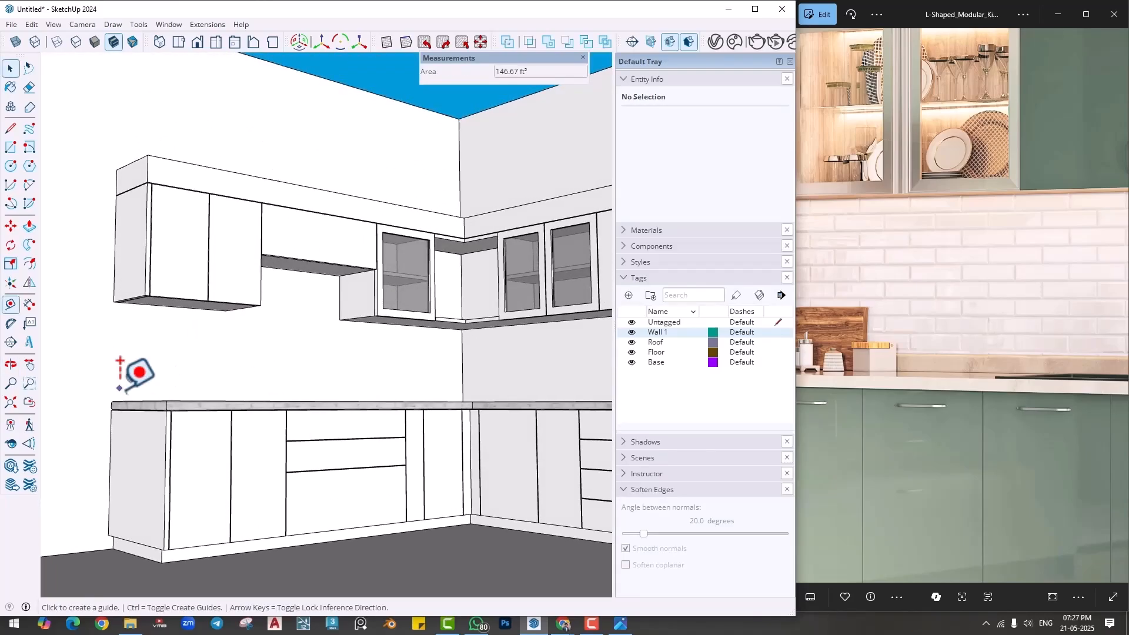
scroll(126, 378, "up", 6)
key("r")
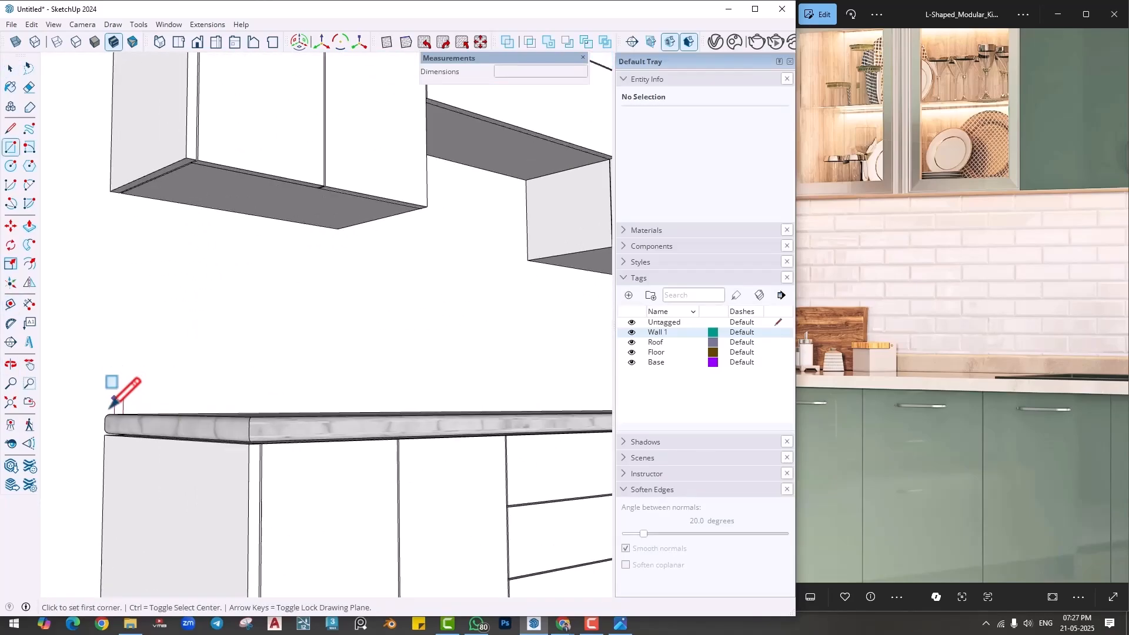
scroll(306, 371, "down", 3)
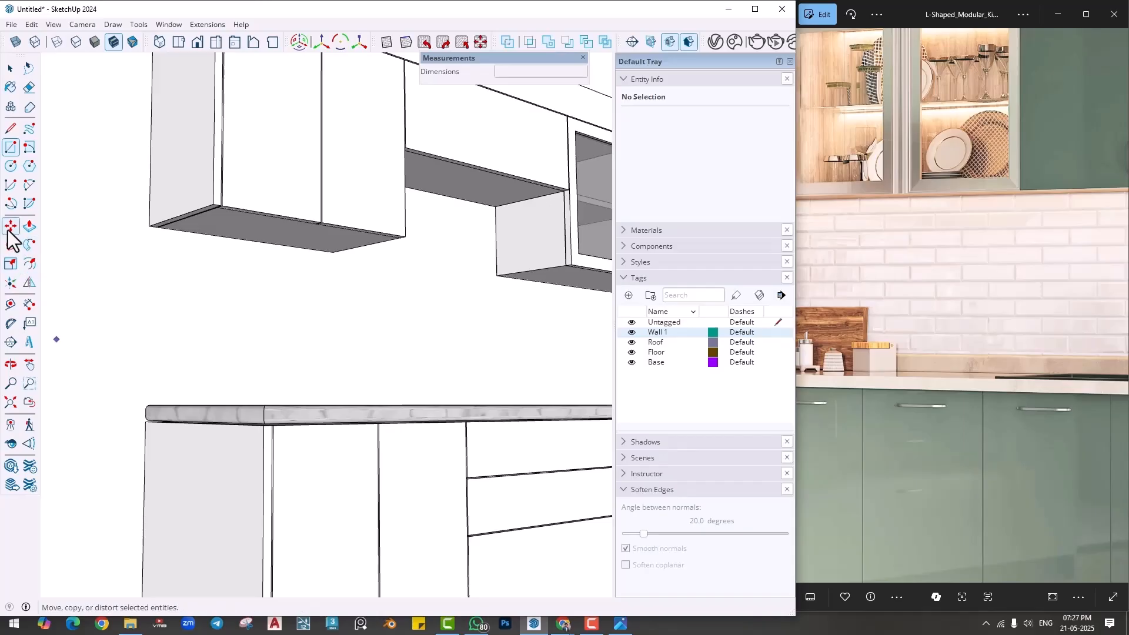
left_click(11, 304)
scroll(518, 332, "down", 3)
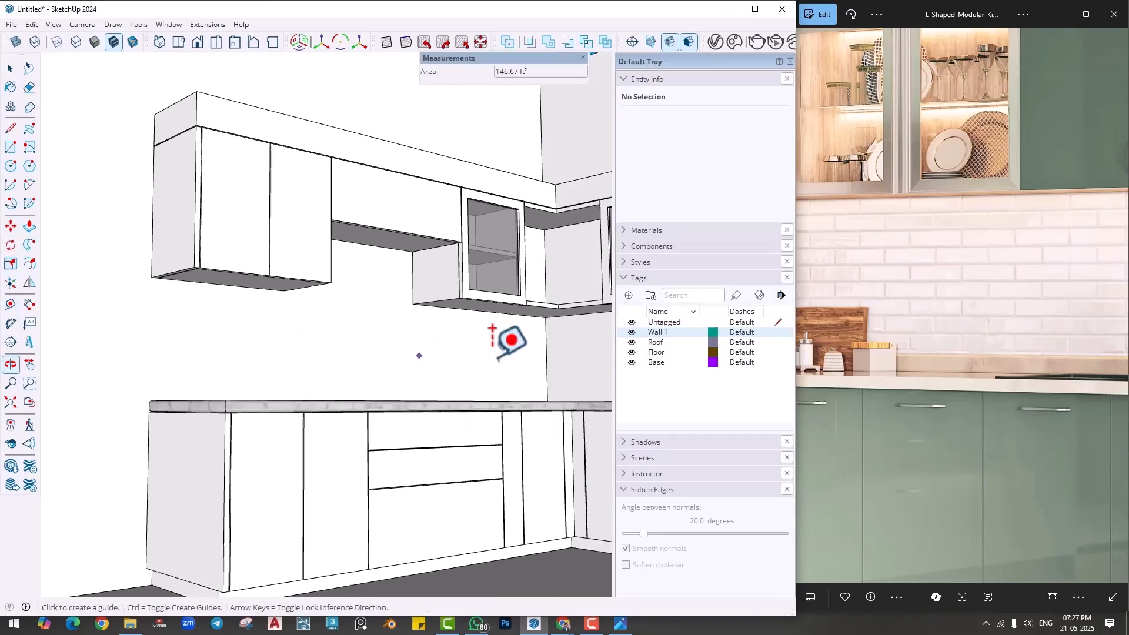
left_click(546, 357)
left_click(150, 233)
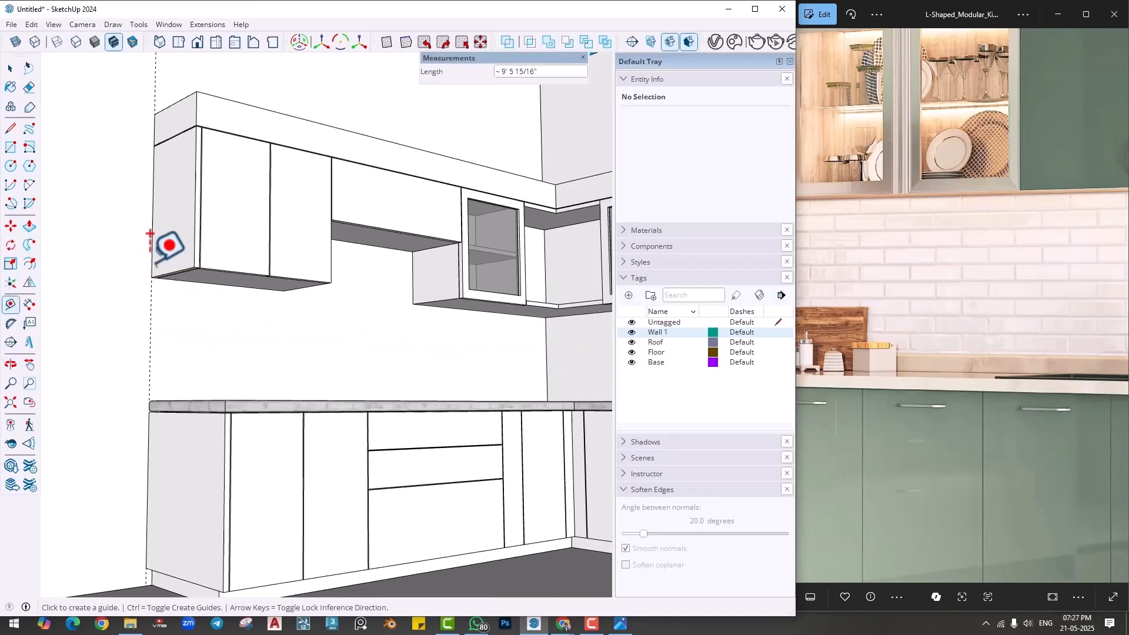
- Draw a backsplash rectangle about 1' 9" by 9' 5 15/16" on the wall between the upper cabinets and the countertop, from the guide to the corner
middle_click_drag(215, 346, 215, 345)
key("r")
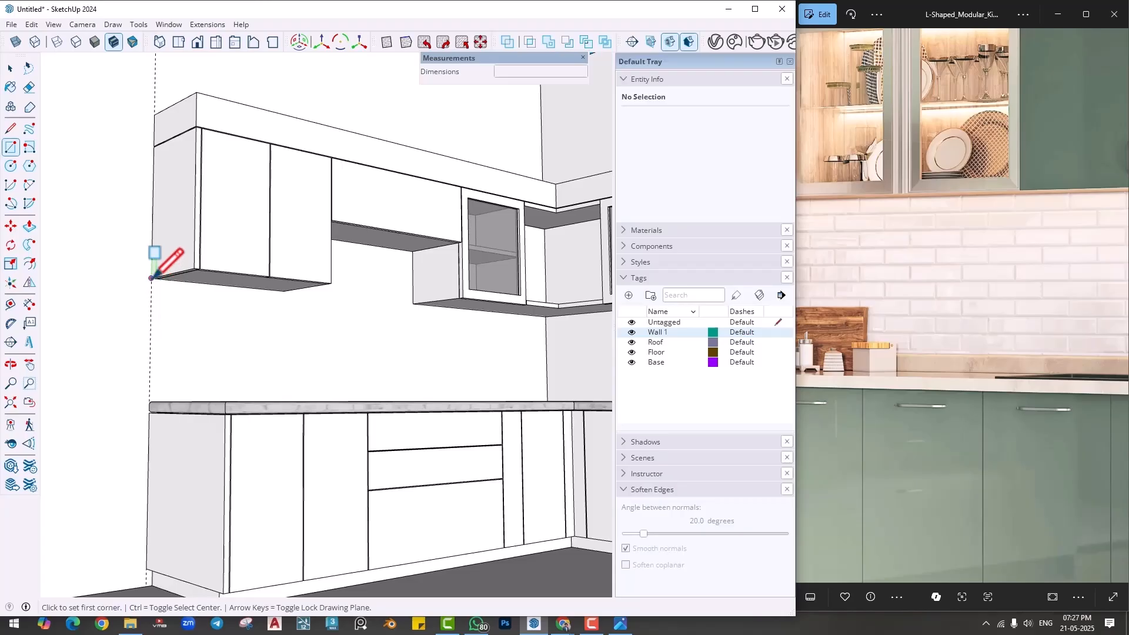
left_click(152, 278)
middle_click_drag(383, 305, 521, 361)
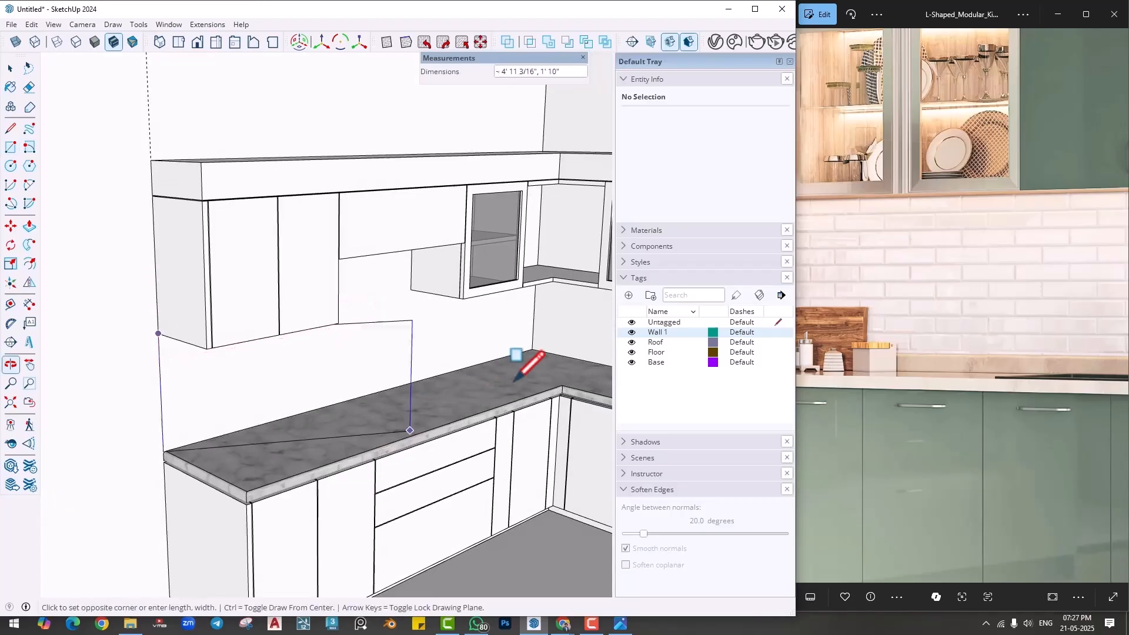
left_click(533, 345)
- Extrude the backsplash rectangle 0.5" out from the wall
key("p")
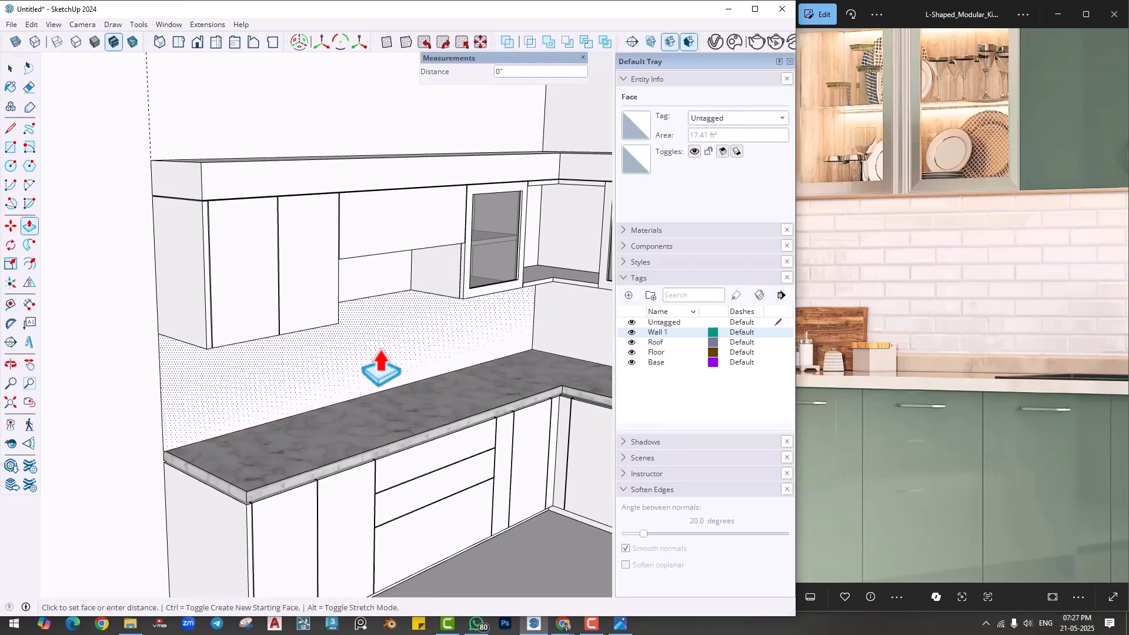
type(".")
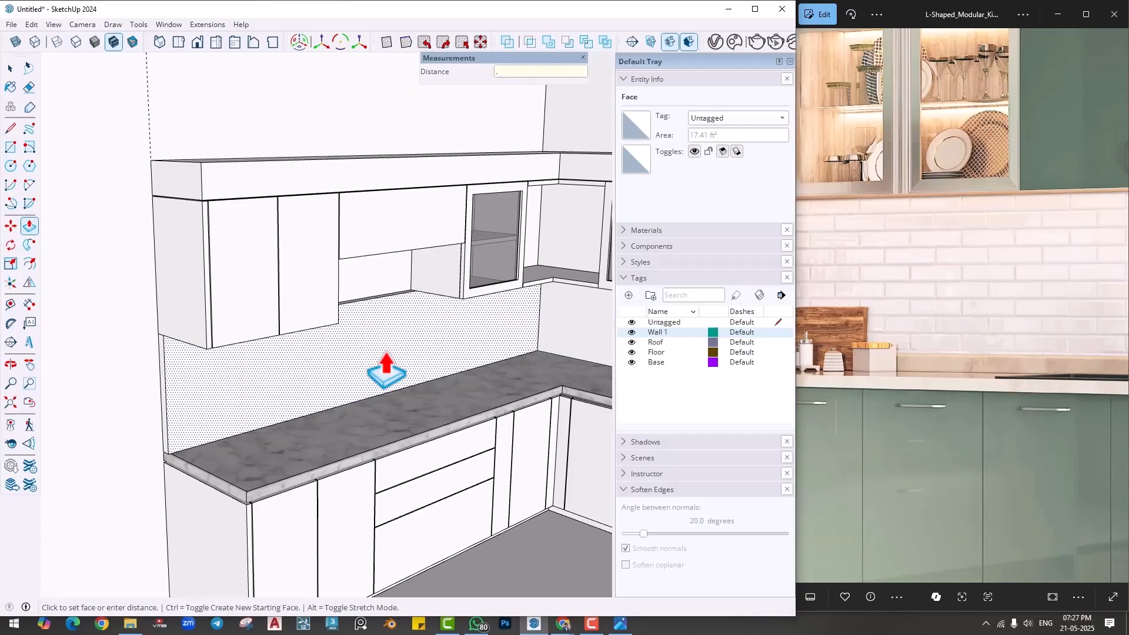
type("5")
key("Return")
- Copy the backsplash's vertical corner edge 0.5" along the panel face, away from the corner
scroll(444, 340, "up", 5)
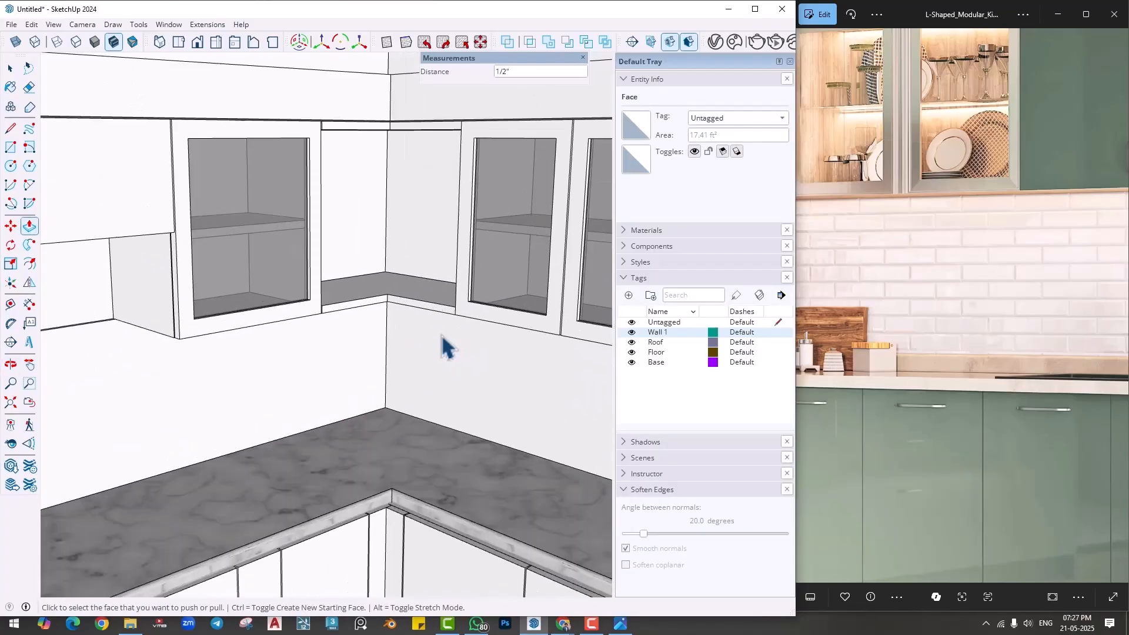
key("space")
left_click(386, 371)
key("m")
scroll(390, 405, "up", 3)
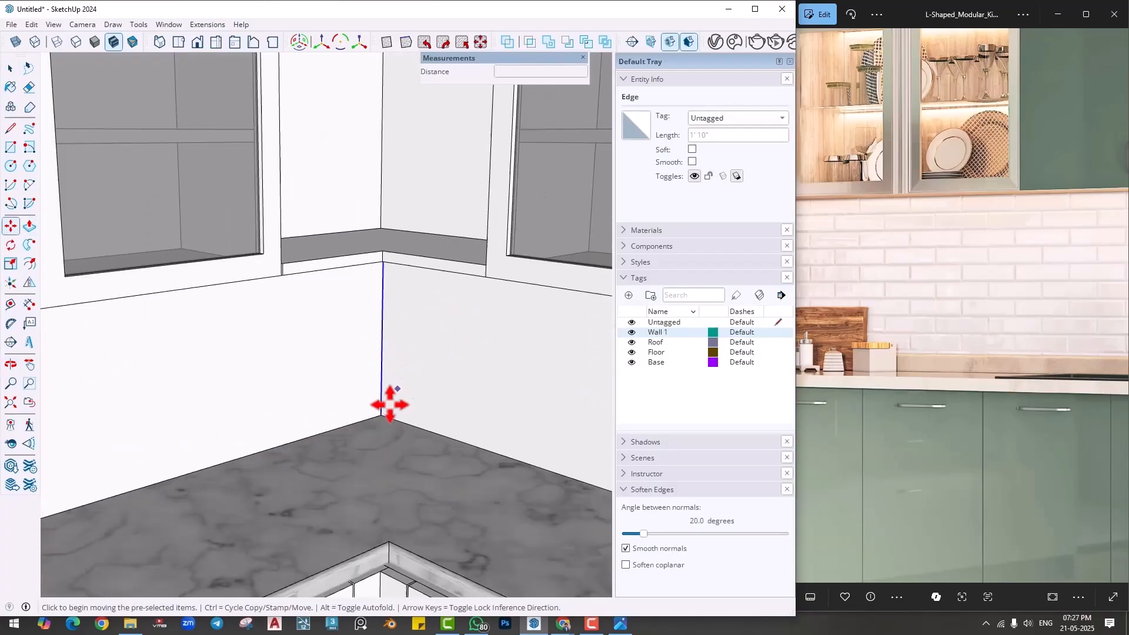
left_click(380, 415)
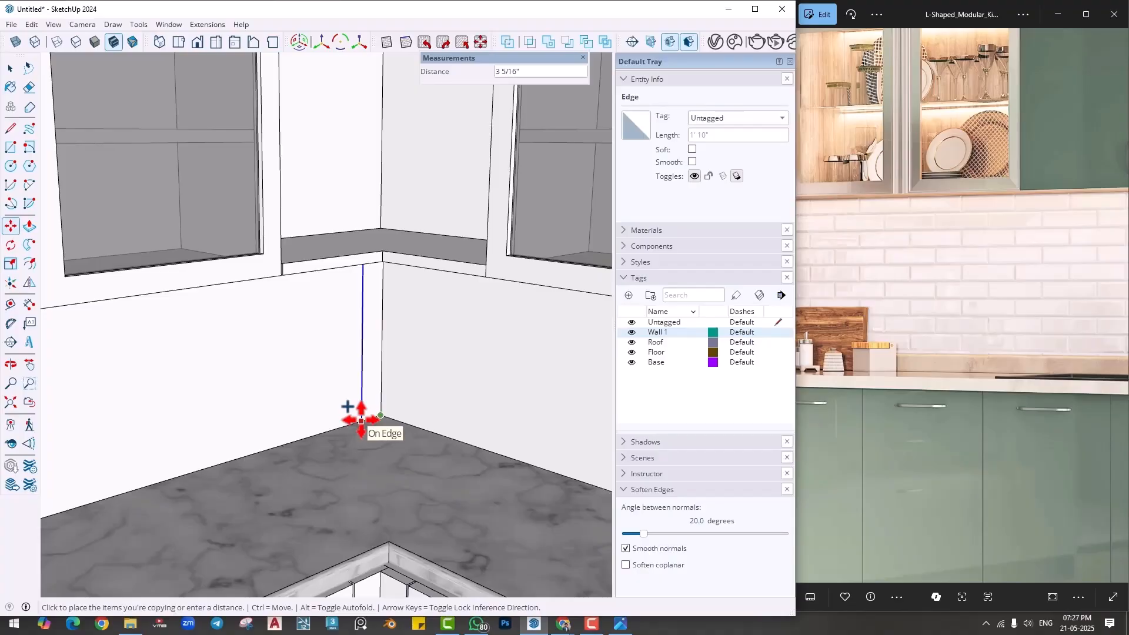
type(".5")
key("Return")
- Extend the narrow corner strip along the adjoining wall with Push/Pull, about 6' 2 1/8" to the tall cabinet's side
scroll(361, 420, "up", 3)
key("p")
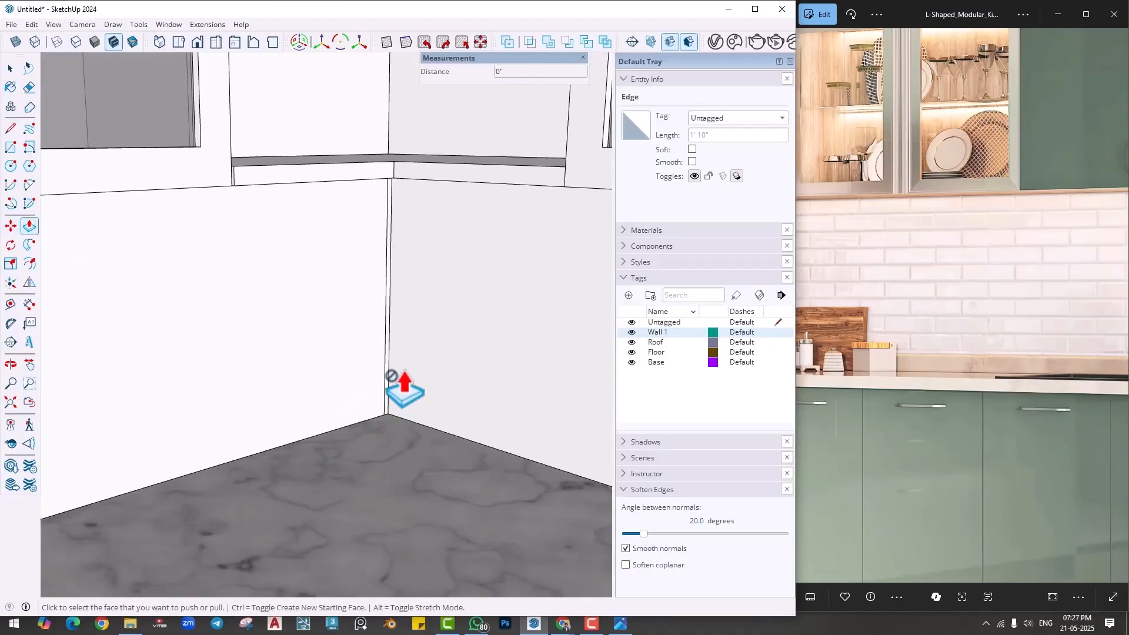
left_click(390, 382)
left_click(390, 382)
middle_click_drag(459, 412, 65, 393)
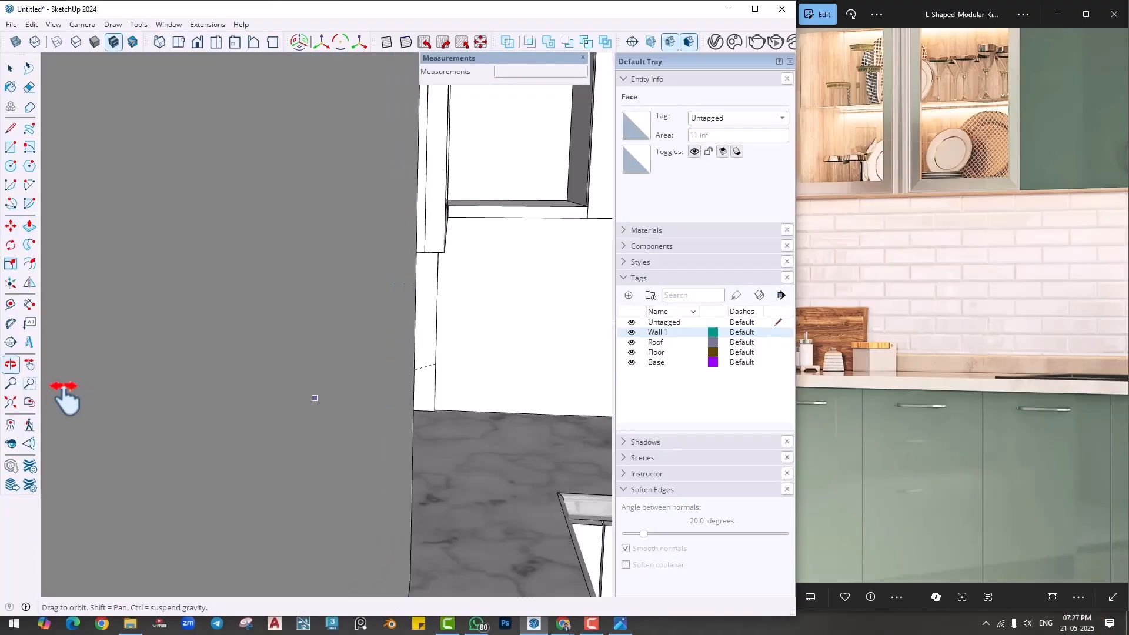
scroll(456, 404, "down", 3)
middle_click_drag(456, 404, 292, 386)
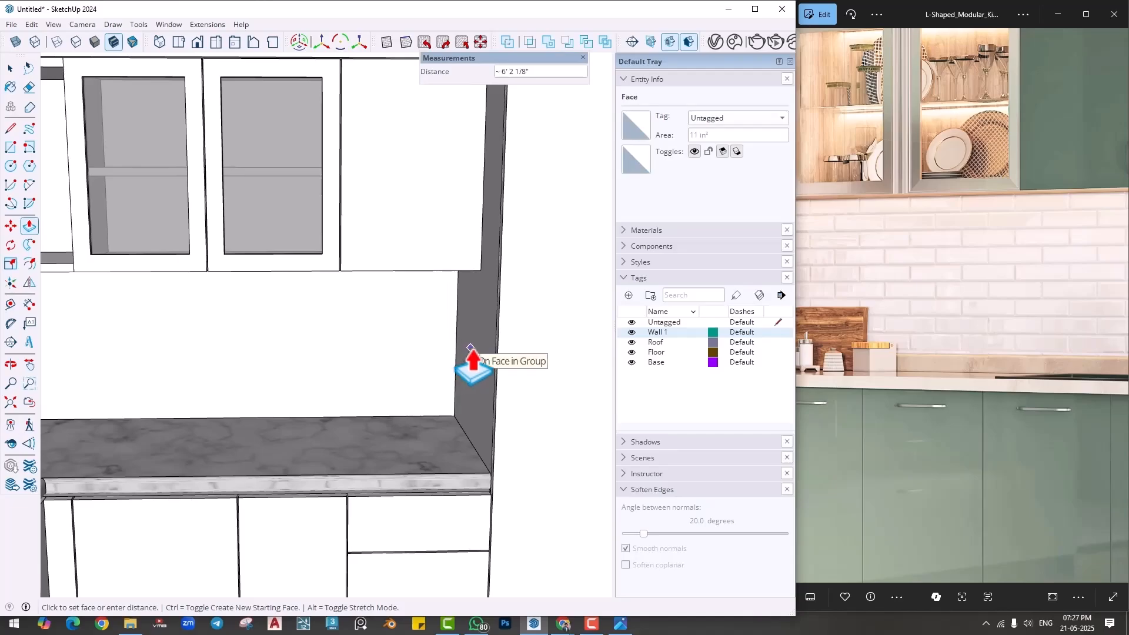
- Select all connected geometry of the L-shaped backsplash and make it a group
key("space")
left_click(345, 351)
right_click(342, 348)
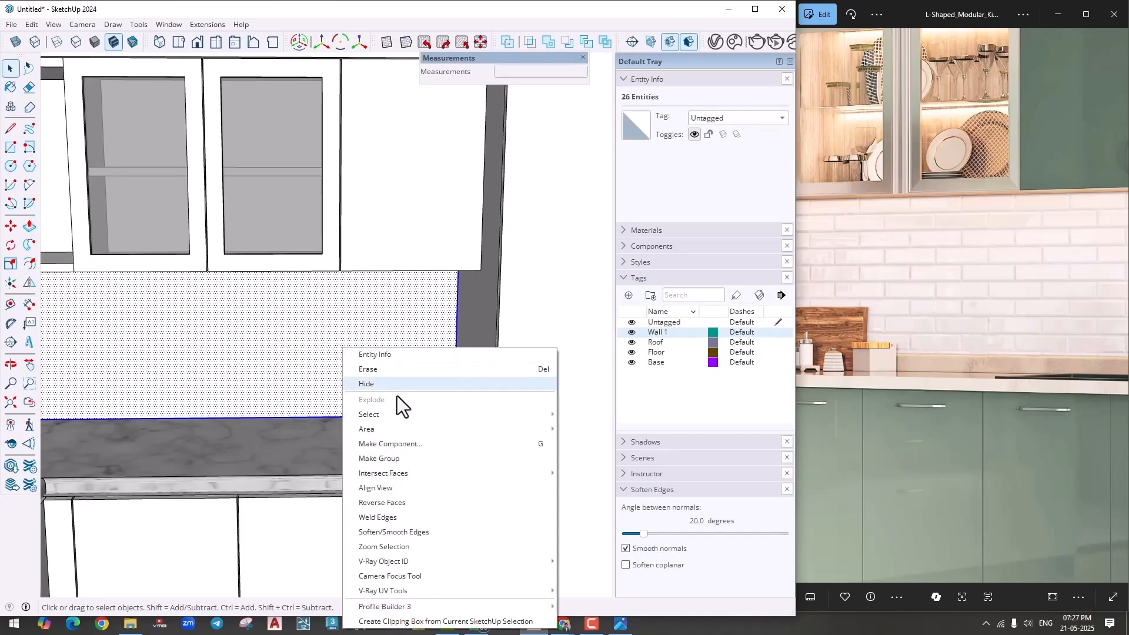
left_click(384, 460)
- Open the backsplash group for editing and show the Tile material collection
double_click(324, 363)
scroll(379, 365, "down", 2)
middle_click_drag(419, 395, 177, 404)
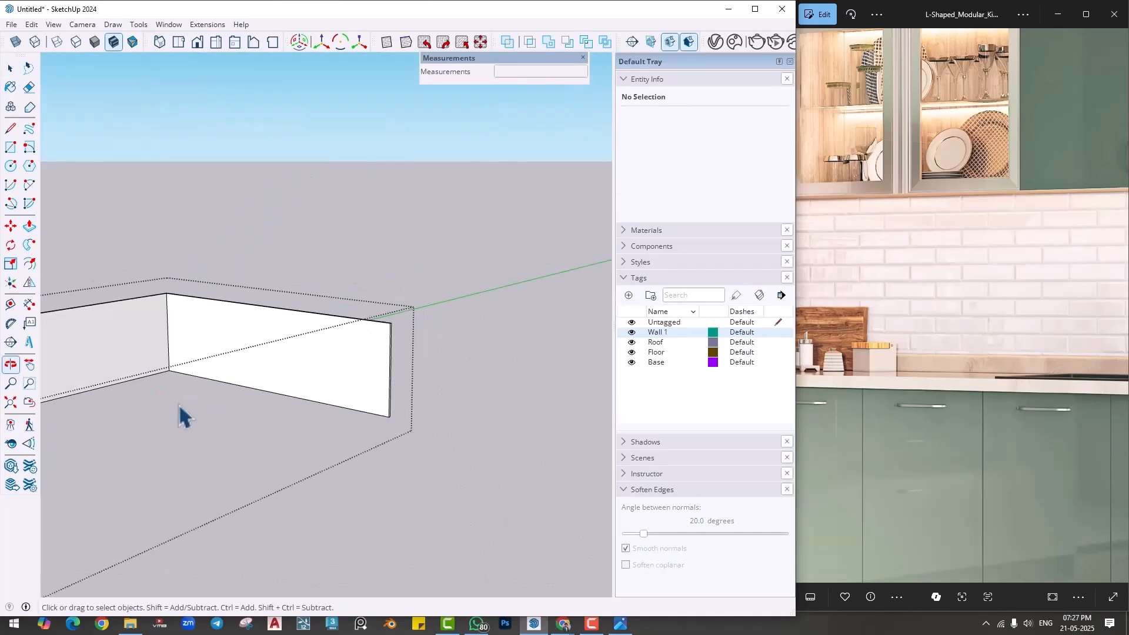
scroll(177, 405, "down", 2)
middle_click_drag(406, 354, 247, 356)
scroll(356, 386, "down", 1)
mouse_move(400, 390)
middle_mouse_down()
mouse_move(486, 419)
mouse_move(395, 402)
middle_mouse_up()
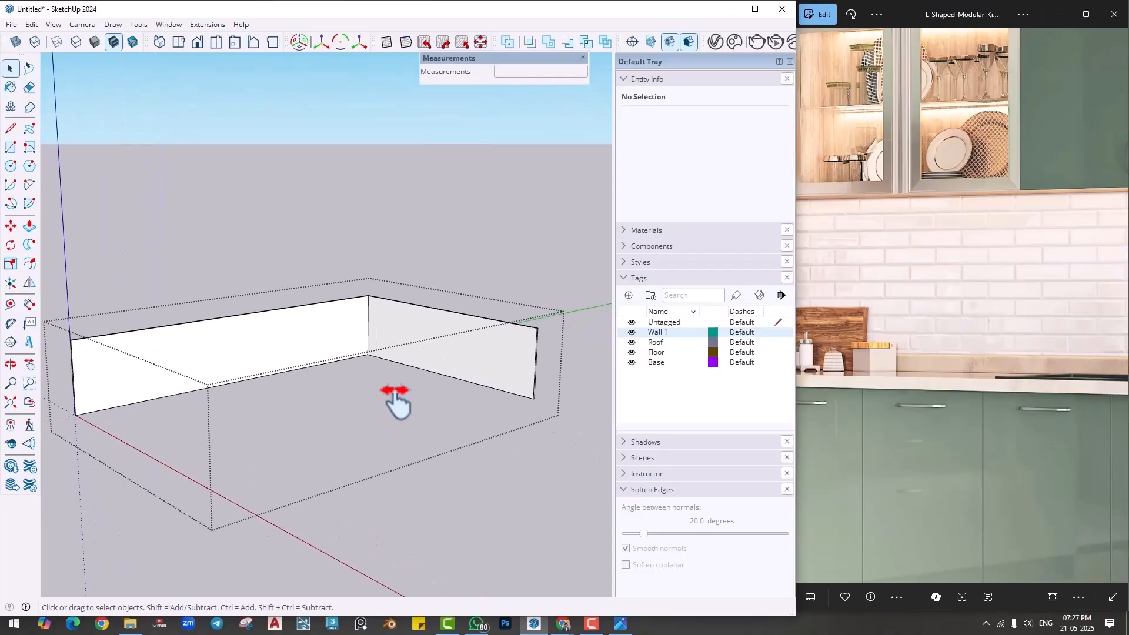
left_click(654, 236)
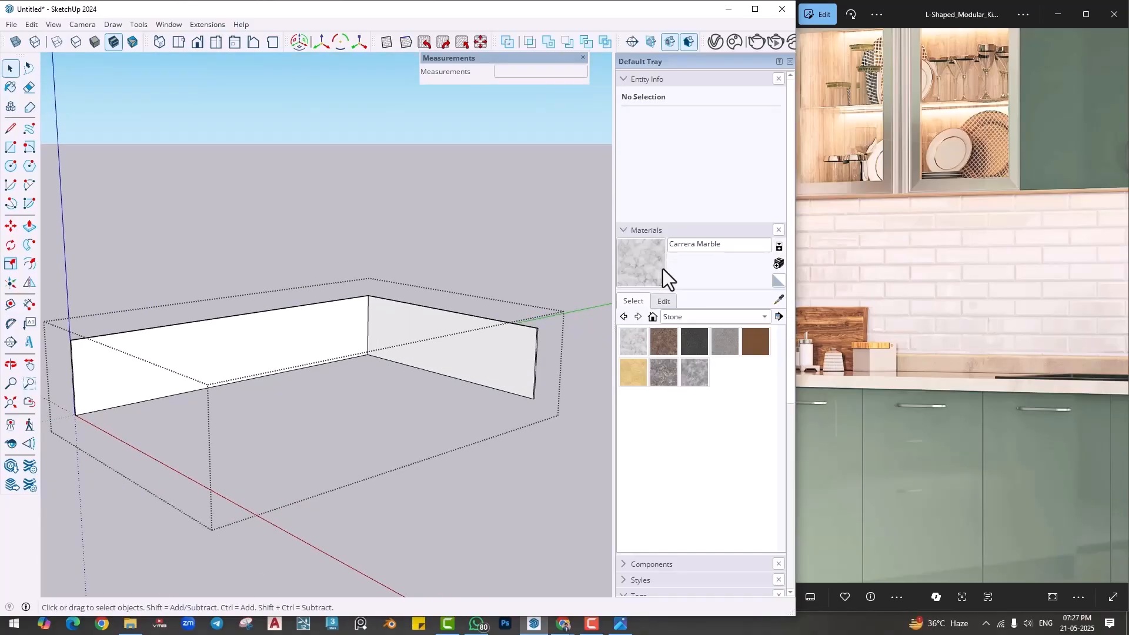
left_click(682, 318)
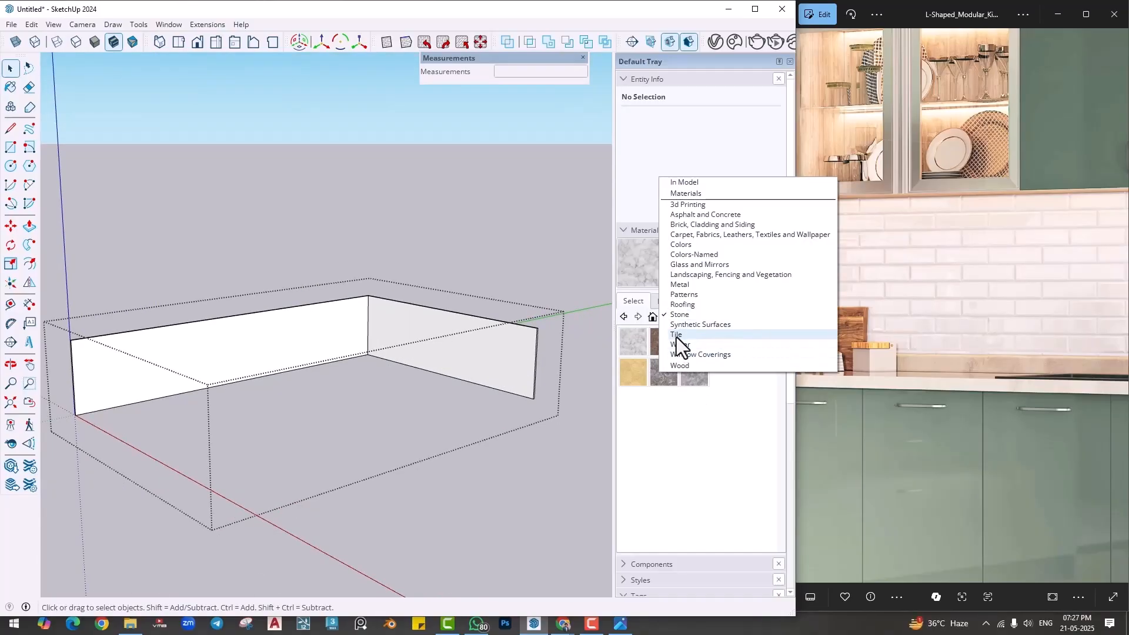
left_click(676, 337)
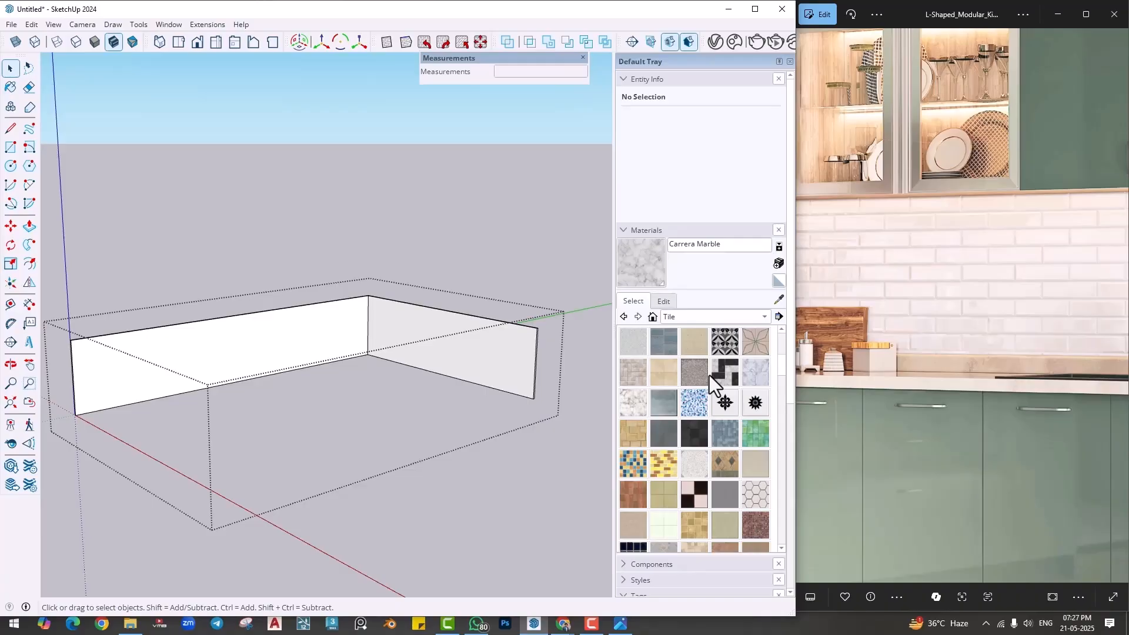
- Try Marble Carrara Gold Floor Tile and Field Rectangle Tile on both backsplash faces
left_click(622, 457)
left_click(632, 405)
left_click(441, 348)
scroll(456, 338, "up", 2)
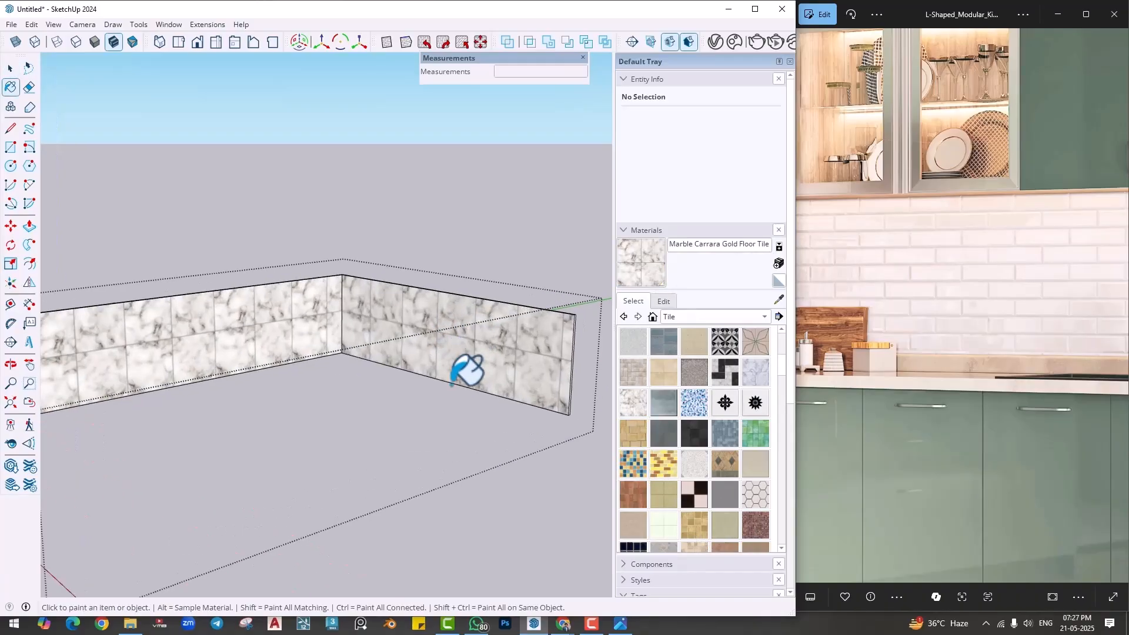
mouse_move(456, 338)
middle_mouse_down()
mouse_move(504, 346)
mouse_move(494, 376)
middle_mouse_up()
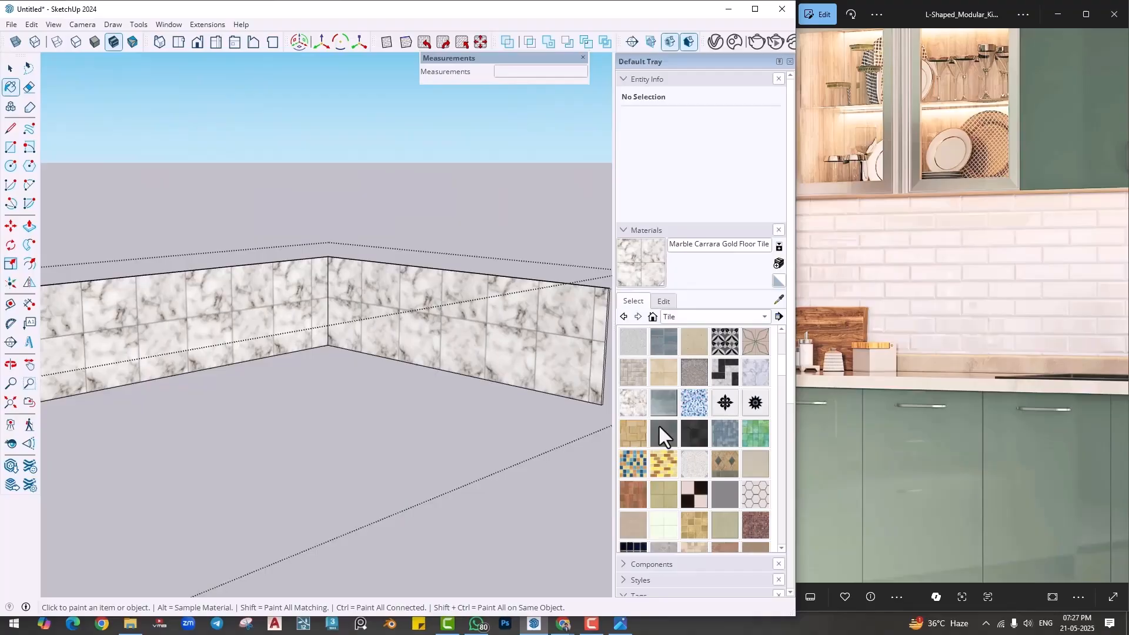
left_click(633, 373)
left_click(356, 309)
left_click(292, 300)
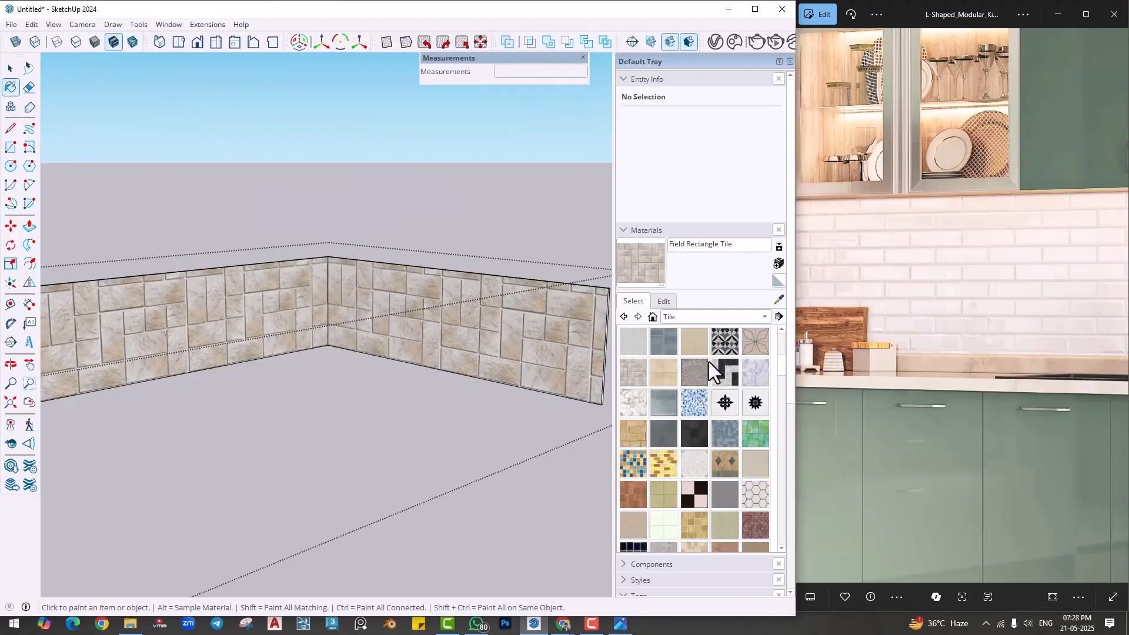
- Paint both backsplash faces with Concrete Pavers Block Multi and close the group
left_click(664, 343)
left_click(426, 322)
left_click(250, 313)
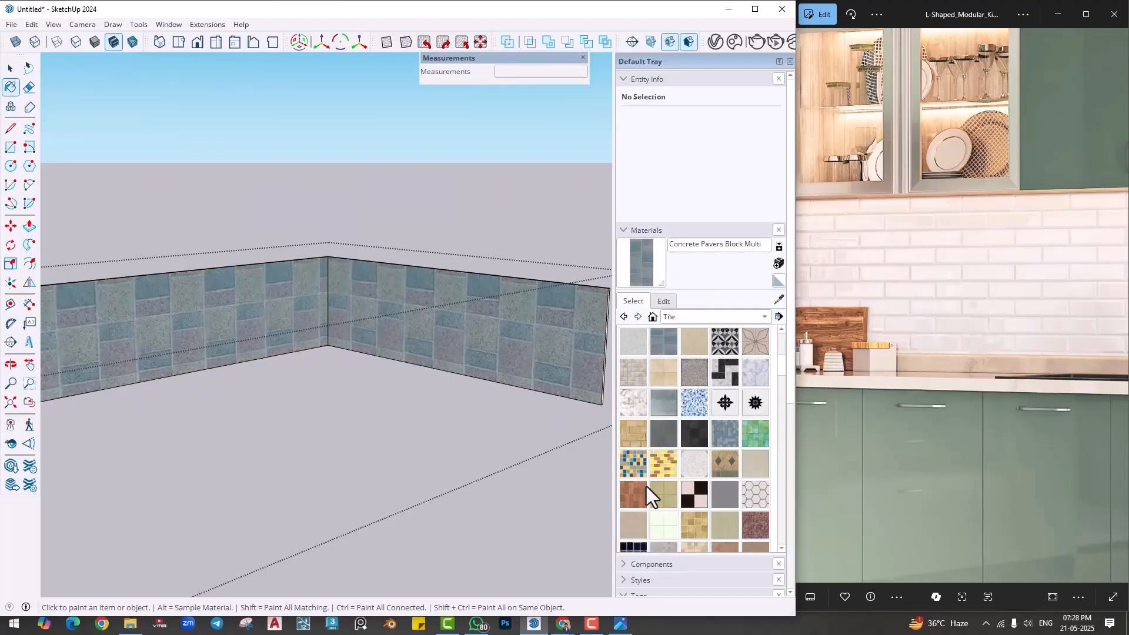
key("space")
scroll(385, 452, "down", 3)
left_click(468, 518)
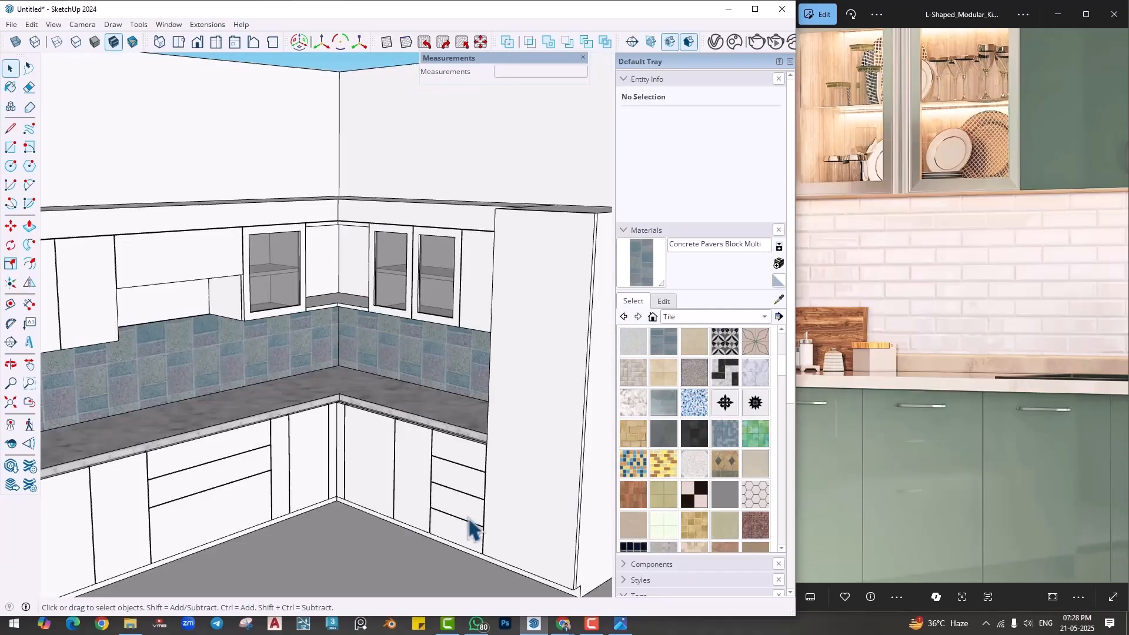
- Compare the whole kitchen with the full reference picture and examine the cabinet front and its top gap under the countertop's open end
scroll(467, 517, "down", 2)
middle_click_drag(432, 450, 371, 473)
scroll(471, 501, "down", 1)
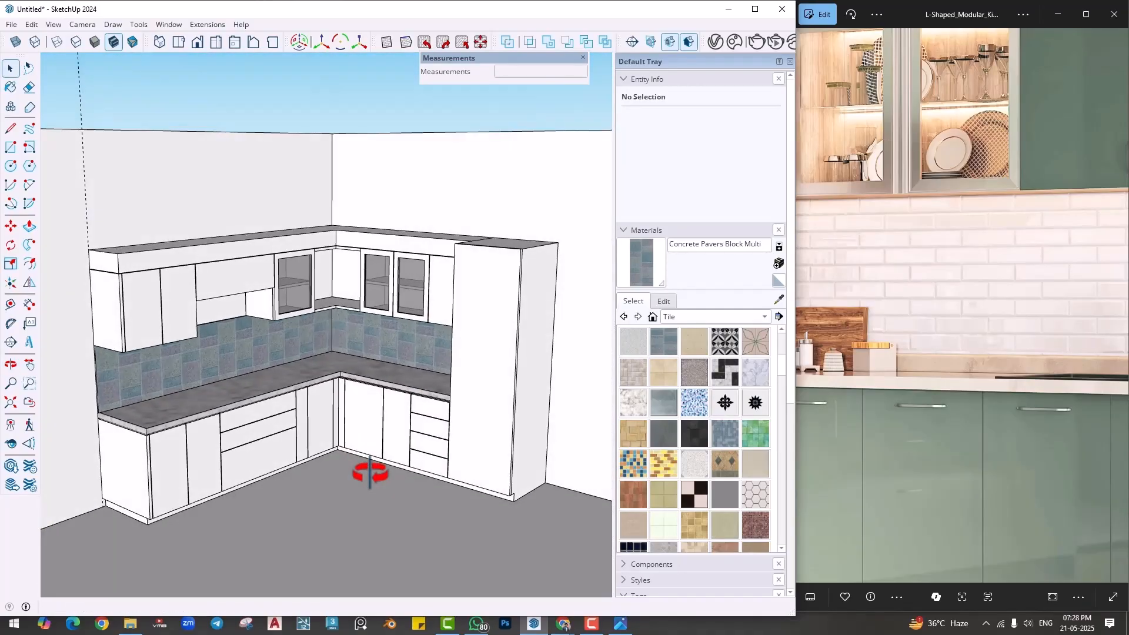
scroll(877, 471, "down", 5)
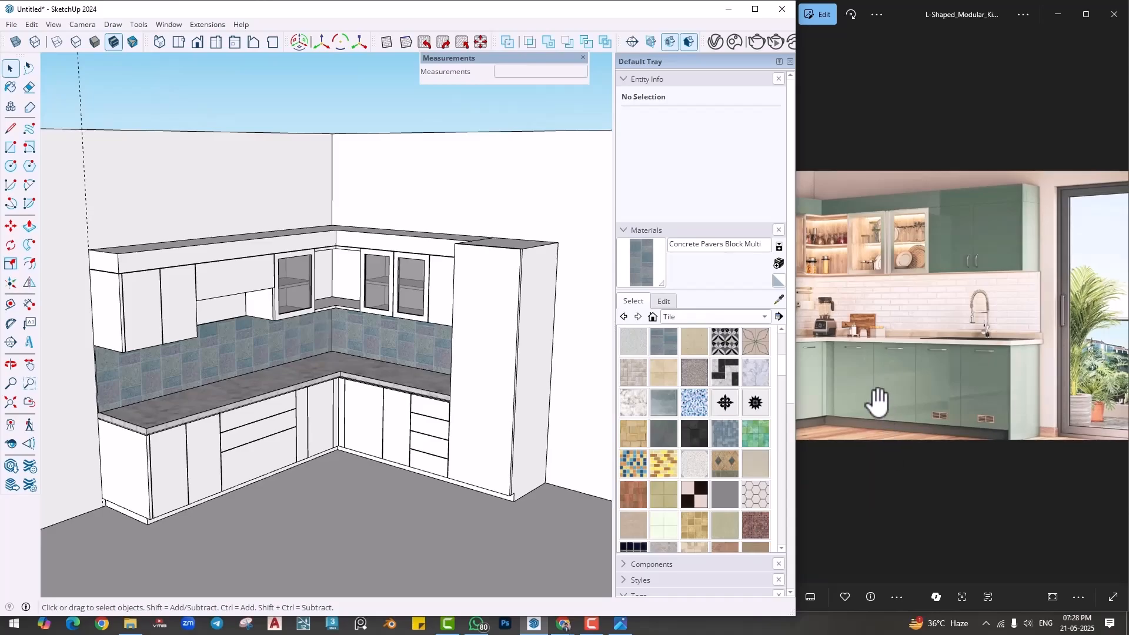
left_click(991, 415)
left_click_drag(991, 415, 993, 417)
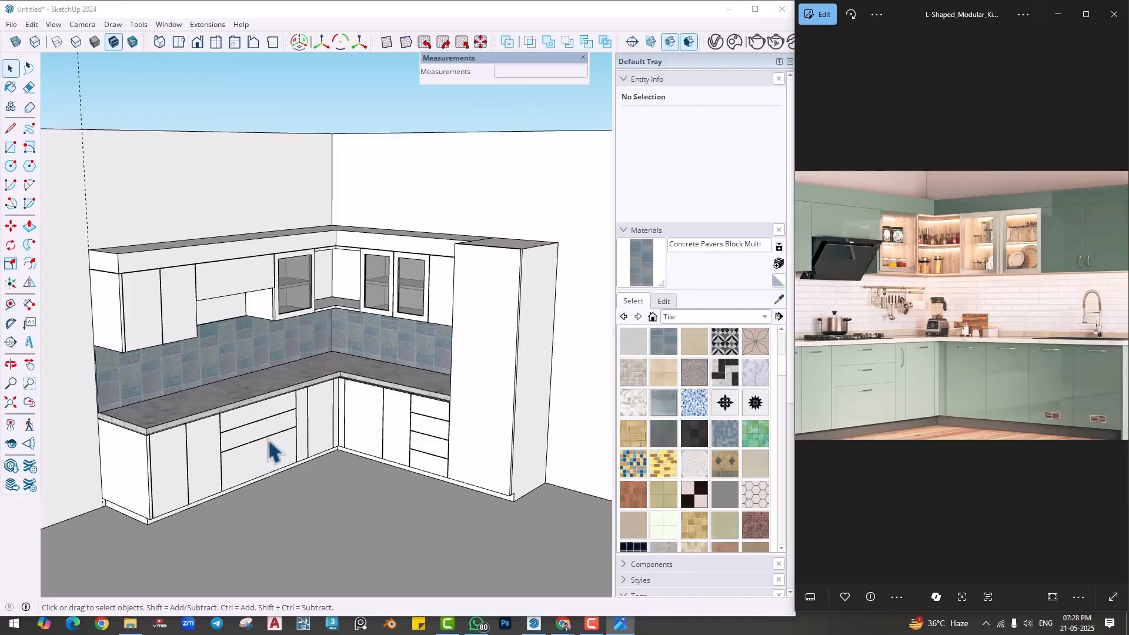
scroll(252, 429, "up", 10)
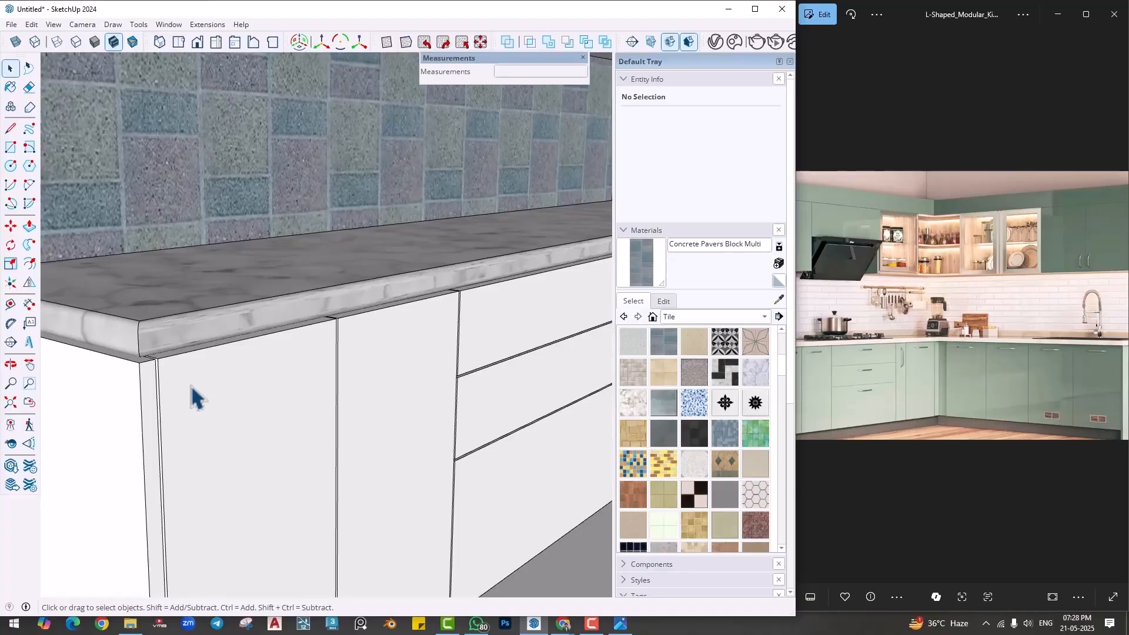
scroll(200, 406, "up", 5)
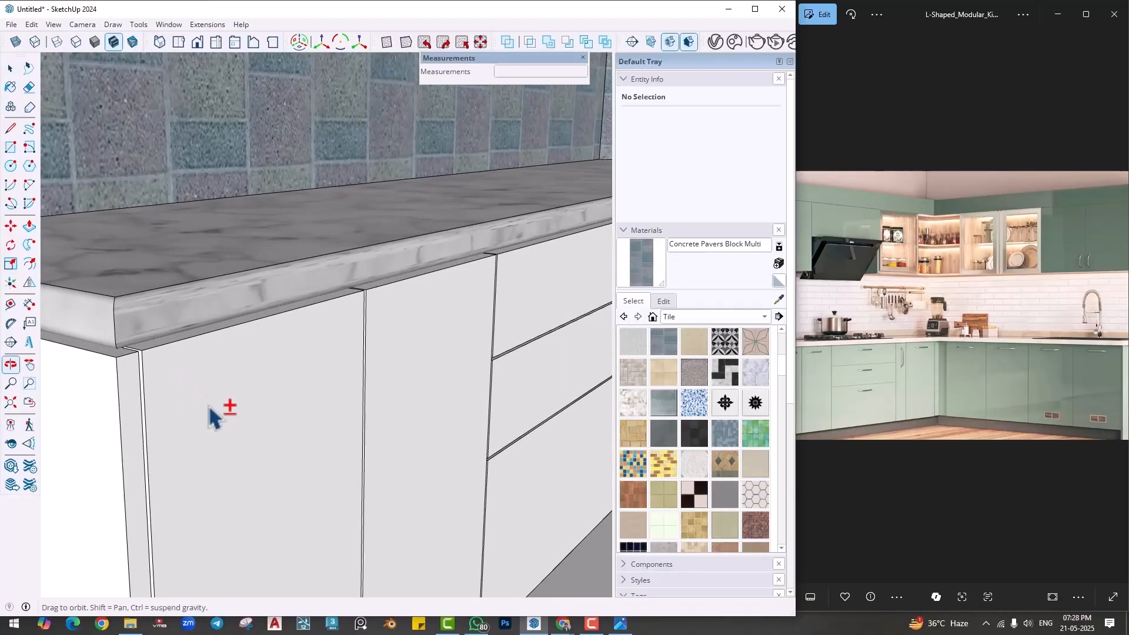
scroll(200, 406, "up", 5)
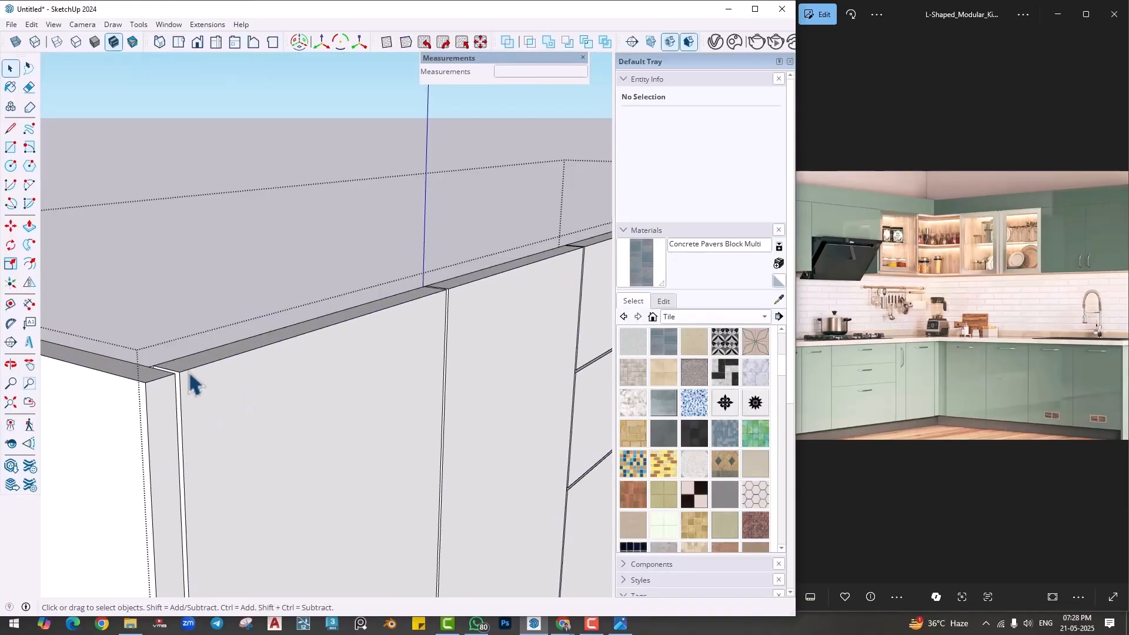
- Switch to Chrome and look at the PVC modular kitchen picture in the modular kitchen image results
left_click(103, 622)
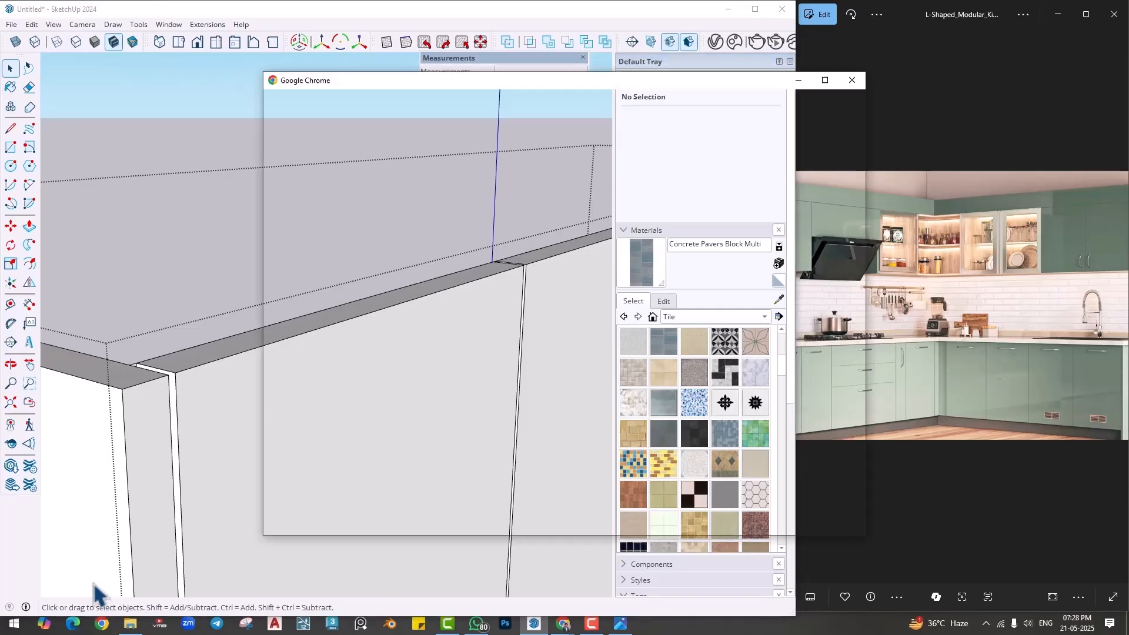
left_click(512, 303)
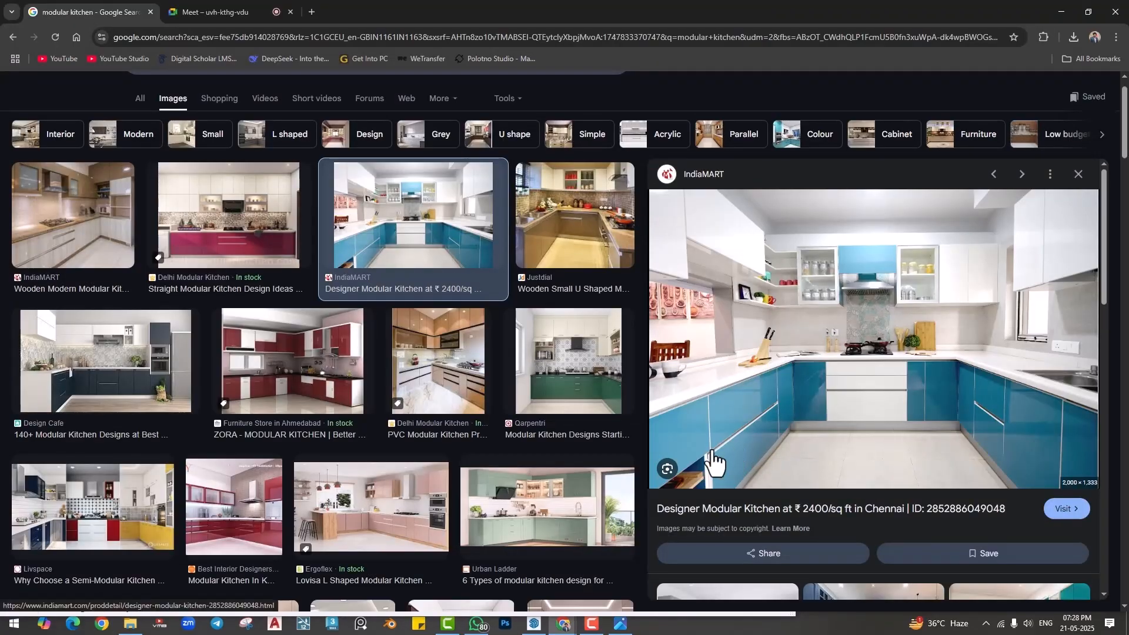
left_click(604, 415)
key("Left")
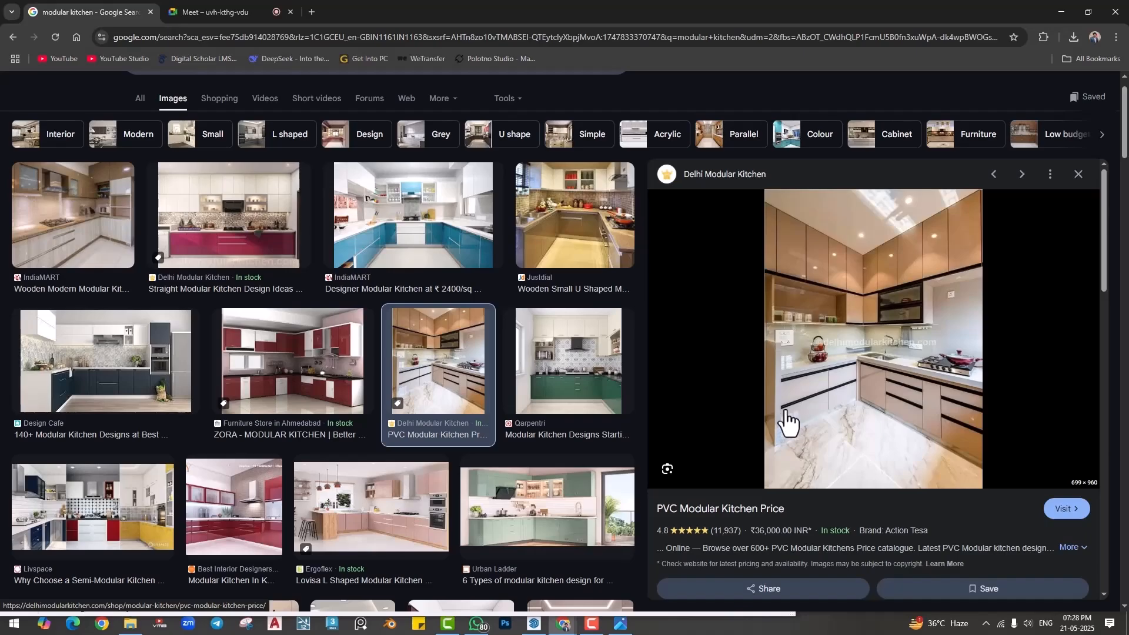
- Return to SketchUp and copy the end cabinet door's top front edge 1" downward on the door face
left_click(1061, 12)
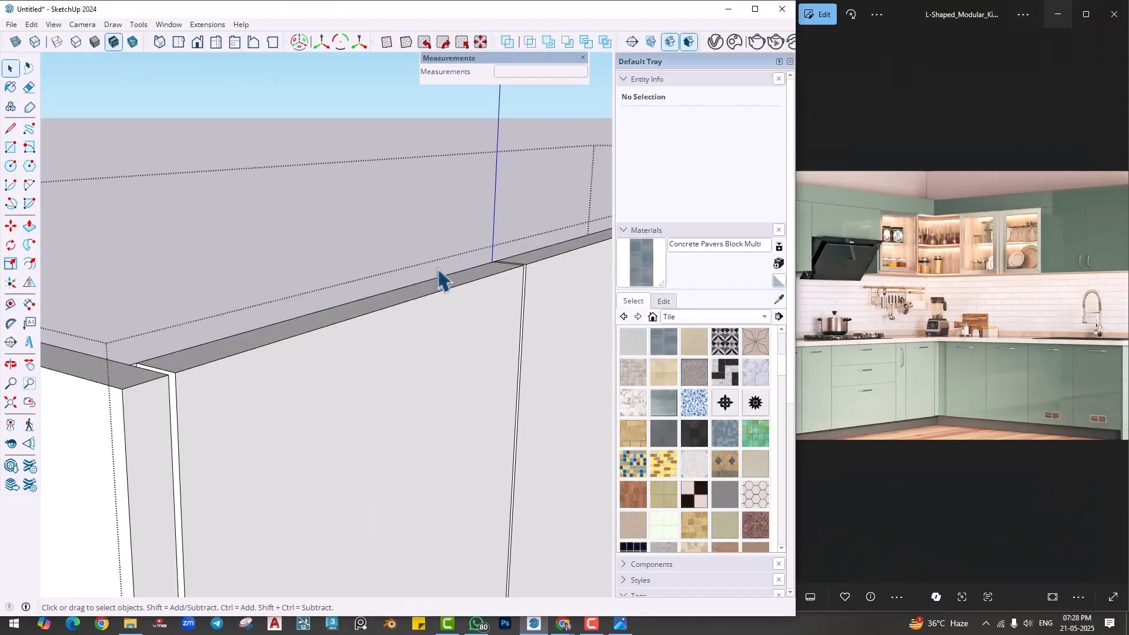
left_click(186, 363)
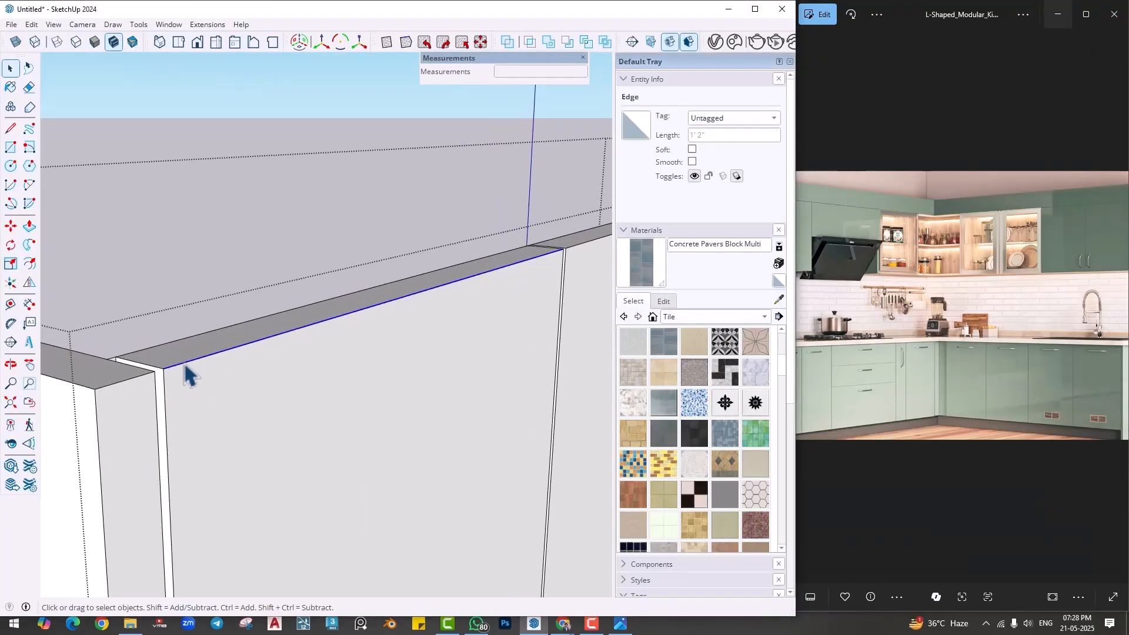
key("m")
left_click(164, 369)
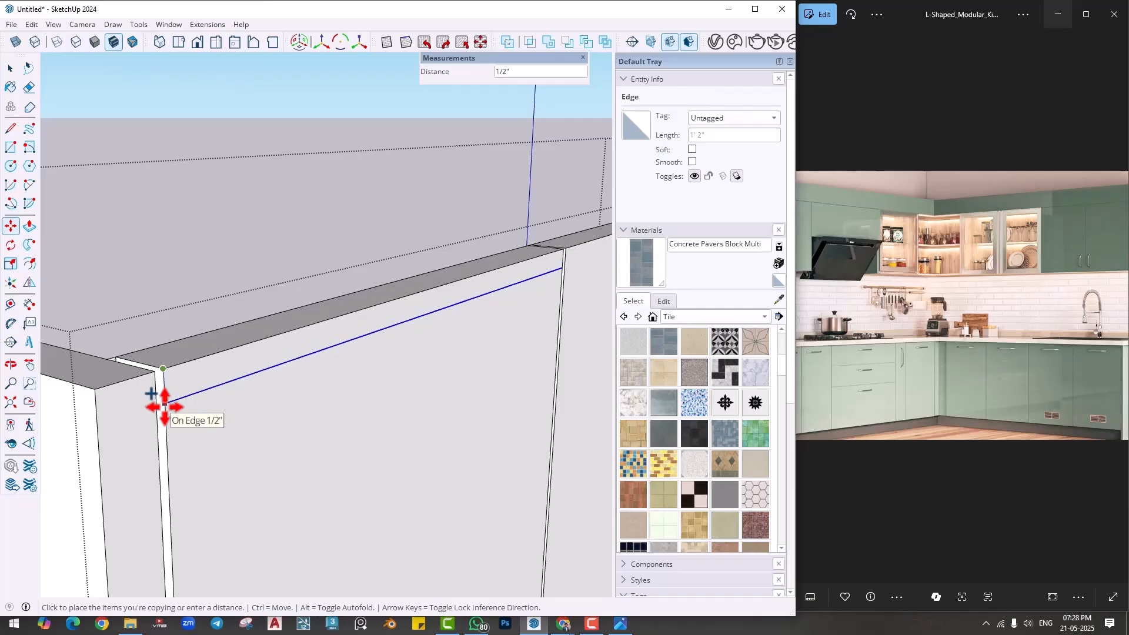
type("1")
key("Return")
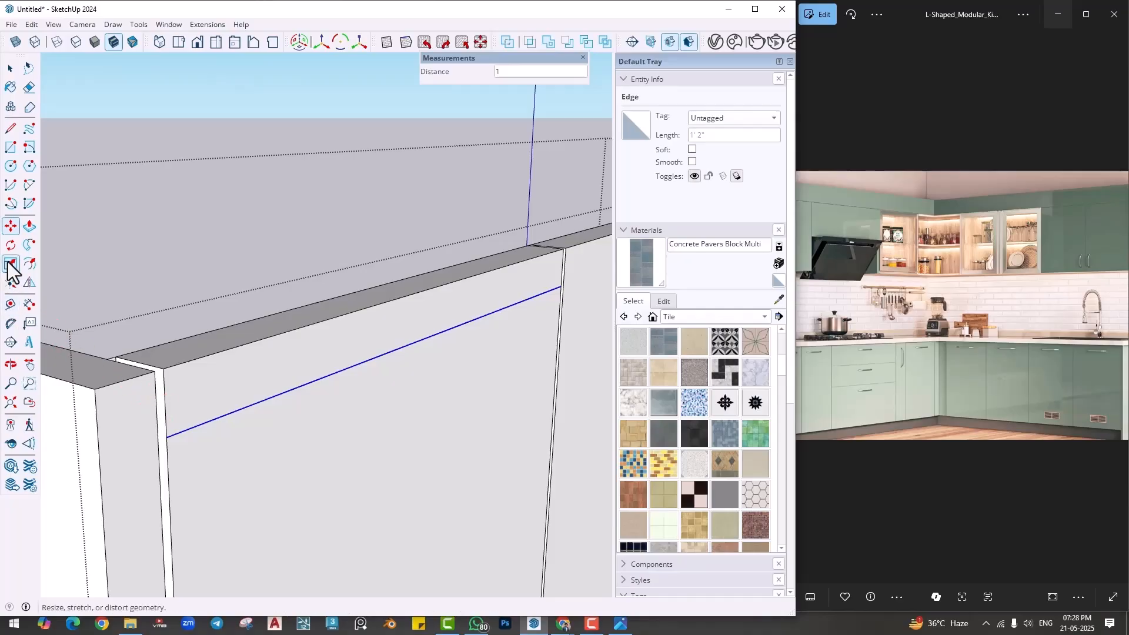
- Offset the door's top strip inward by about 1/16" and push the inner face back about 13/16" to form a recess
left_click(29, 264)
left_click(182, 396)
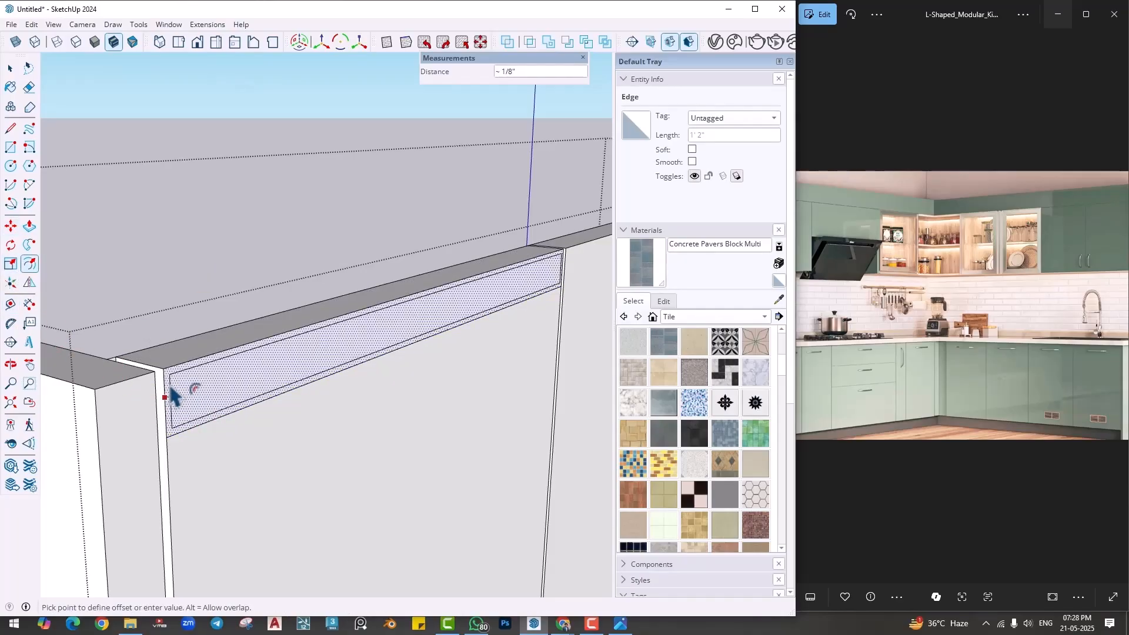
left_click(168, 384)
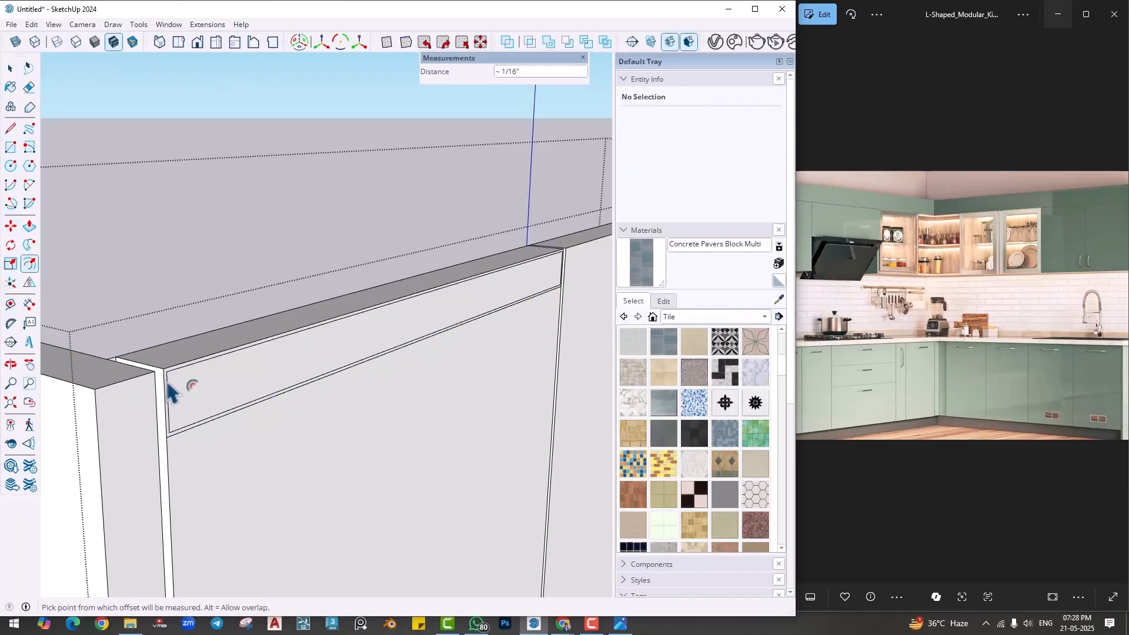
key("p")
left_click(283, 382)
left_click(244, 395)
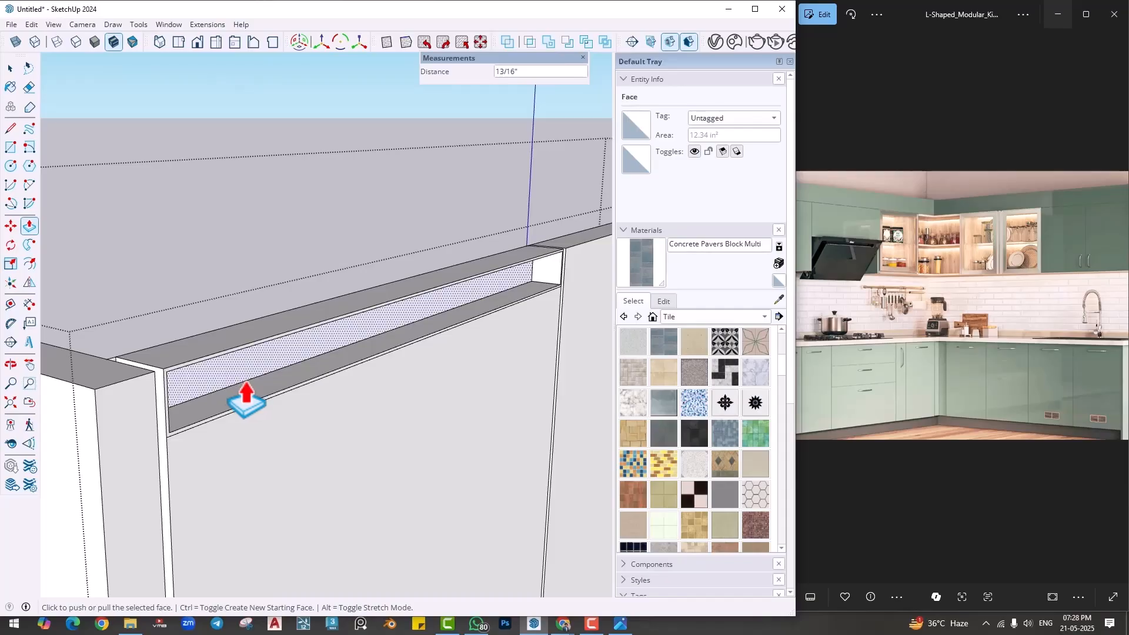
- Copy the front edge of the recess's upper inner face about 7/16" back into the recess
middle_click_drag(244, 395, 108, 373)
key("space")
left_click(101, 357)
key("m")
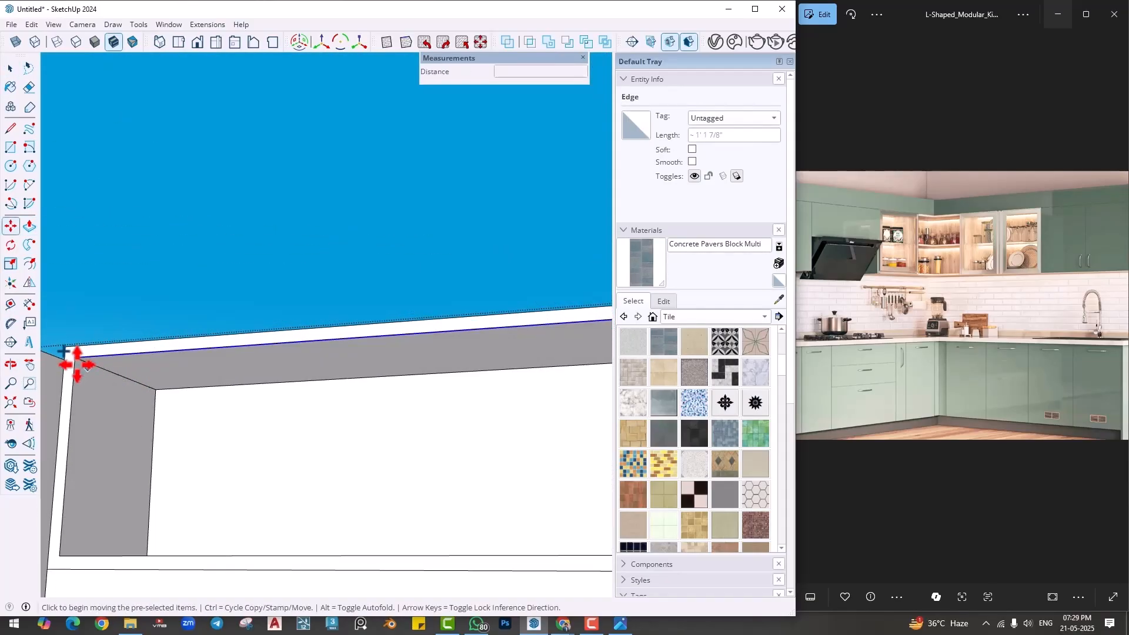
left_click(75, 358)
key("ctrl")
left_click(119, 375)
- Pull the front strip of the recess's upper face down 1/2" as a lip and erase the leftover line below the recess
key("p")
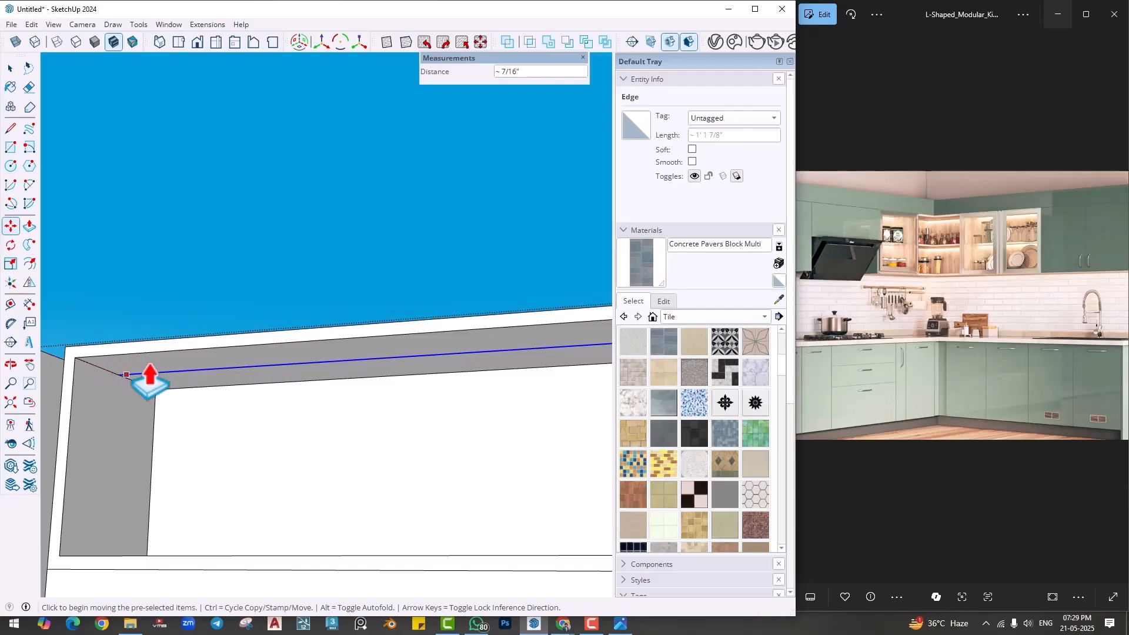
left_click(144, 373)
left_click(133, 477)
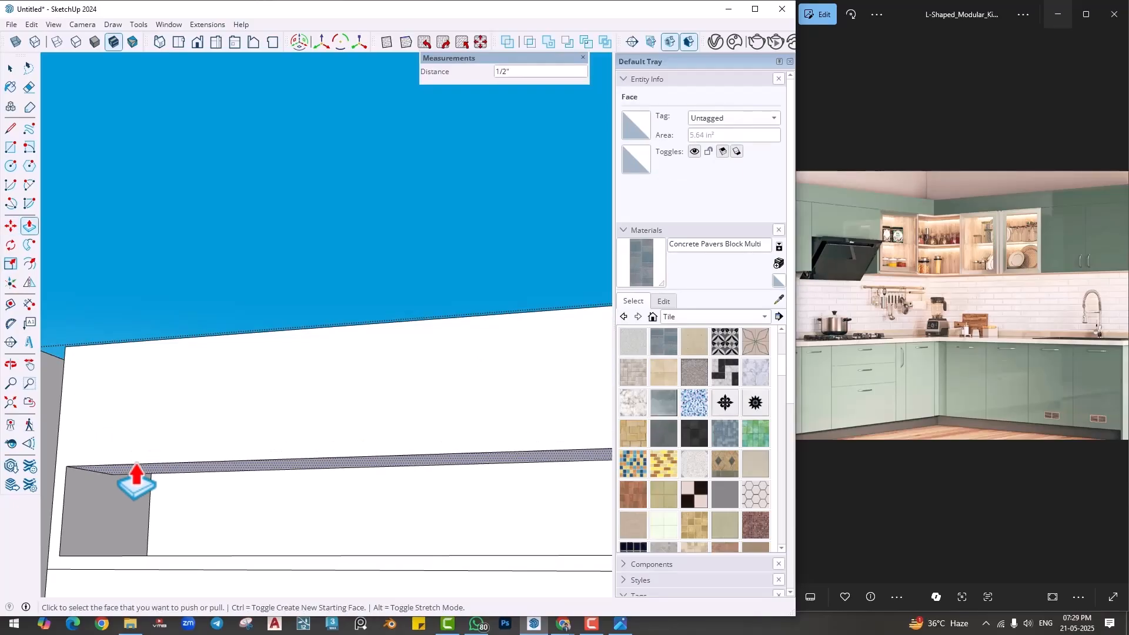
mouse_move(132, 479)
middle_mouse_down()
mouse_move(207, 530)
mouse_move(219, 467)
mouse_move(195, 470)
mouse_move(285, 479)
middle_mouse_up()
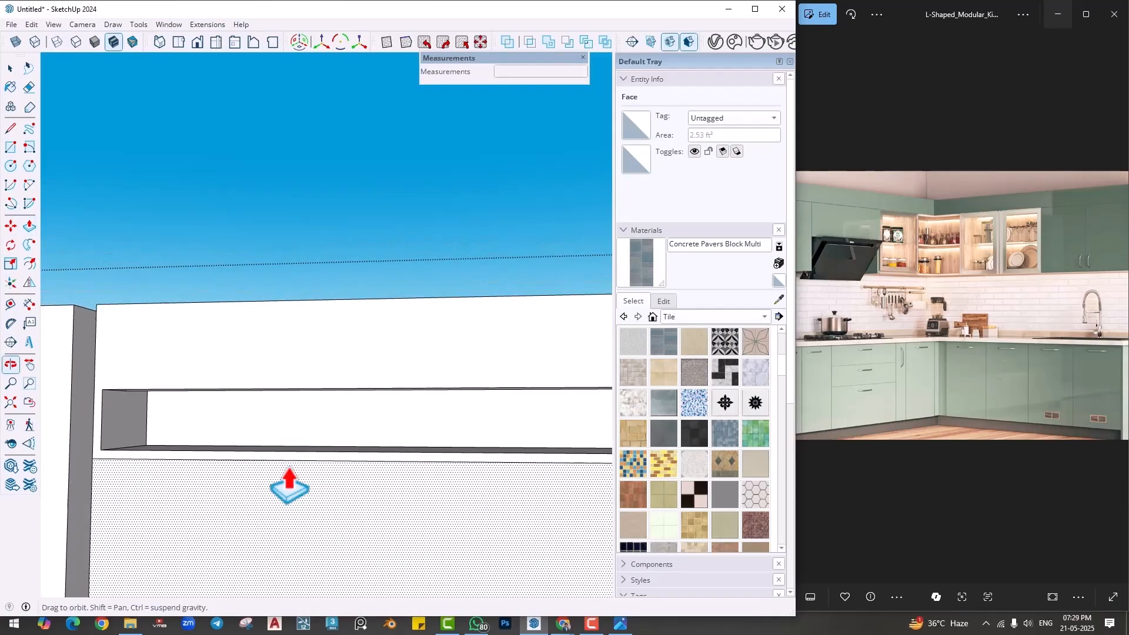
key("e")
middle_click_drag(223, 458, 265, 461)
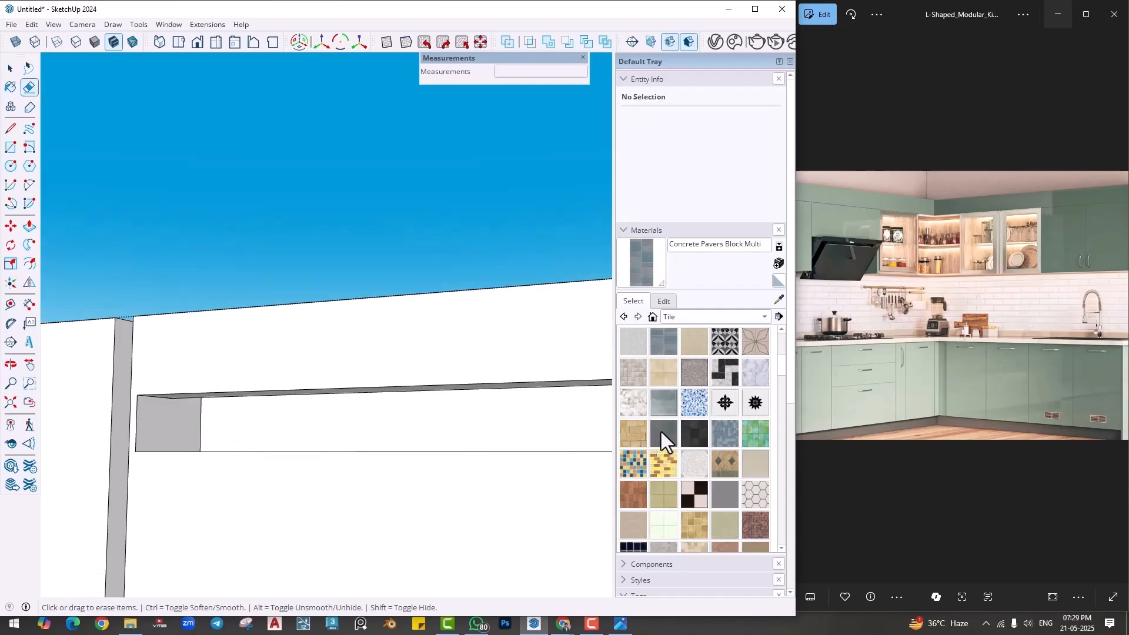
- Paint the inner faces of the door's handle recess with Color M05 from the Colors materials
left_click(693, 318)
left_click(691, 229)
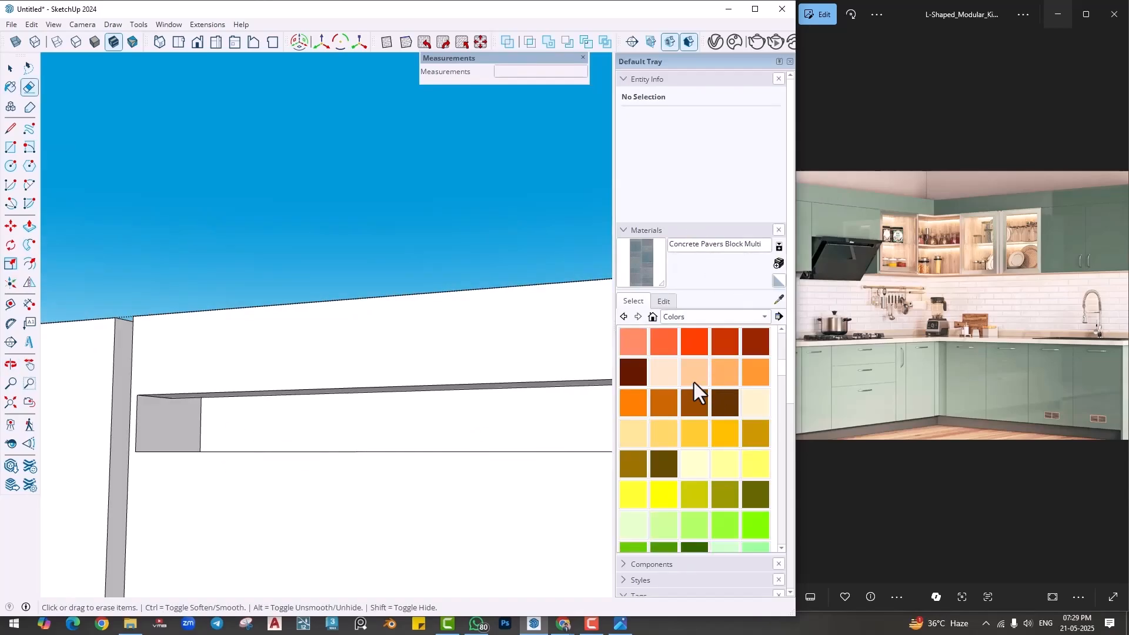
scroll(701, 423, "down", 10)
left_click(665, 403)
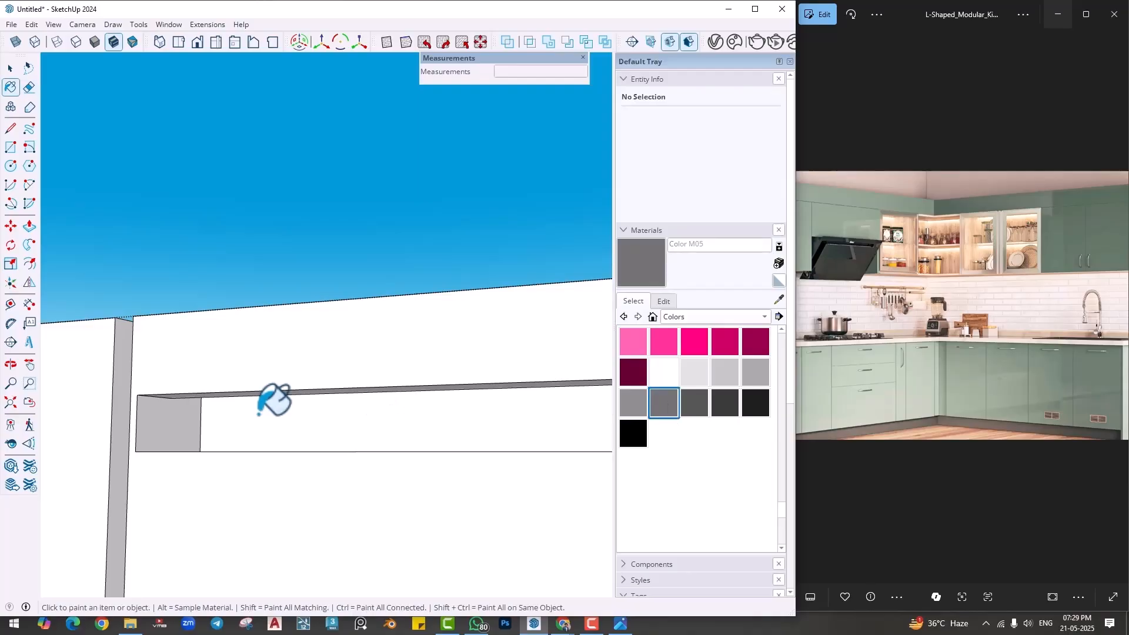
left_click(265, 412)
left_click(179, 411)
mouse_move(179, 411)
middle_mouse_down()
mouse_move(209, 373)
mouse_move(238, 373)
mouse_move(454, 585)
mouse_move(461, 471)
mouse_move(47, 464)
middle_mouse_up()
left_click(238, 374)
left_click(487, 461)
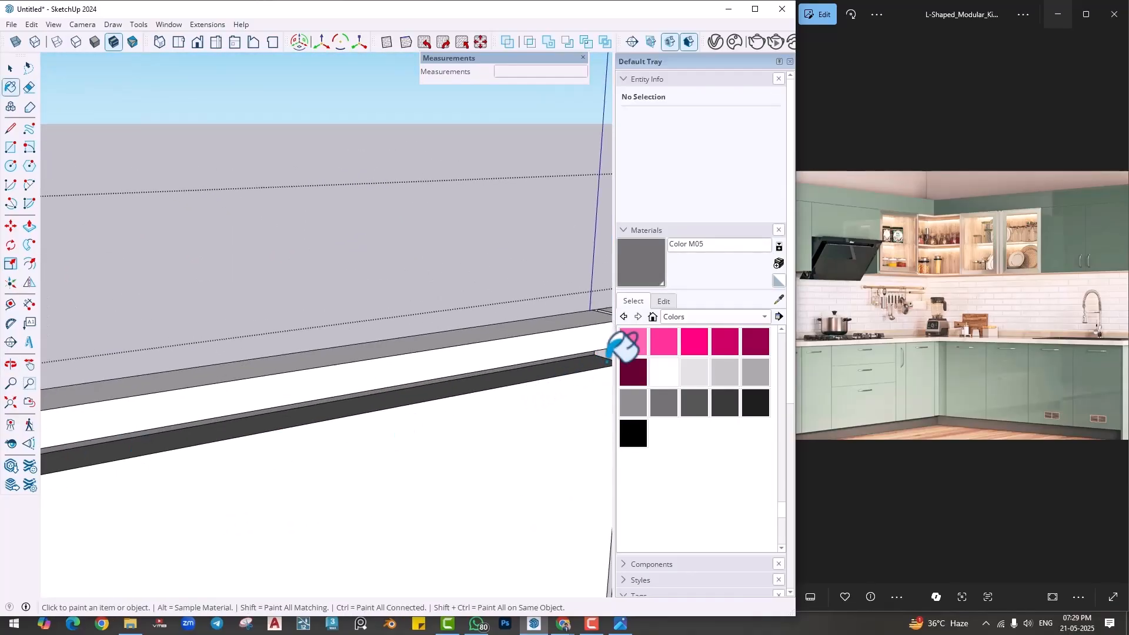
middle_click_drag(608, 356, 391, 406, "shift")
scroll(434, 405, "up", 2)
left_click(434, 405)
scroll(434, 405, "down", 2)
key("space")
scroll(474, 360, "down", 2)
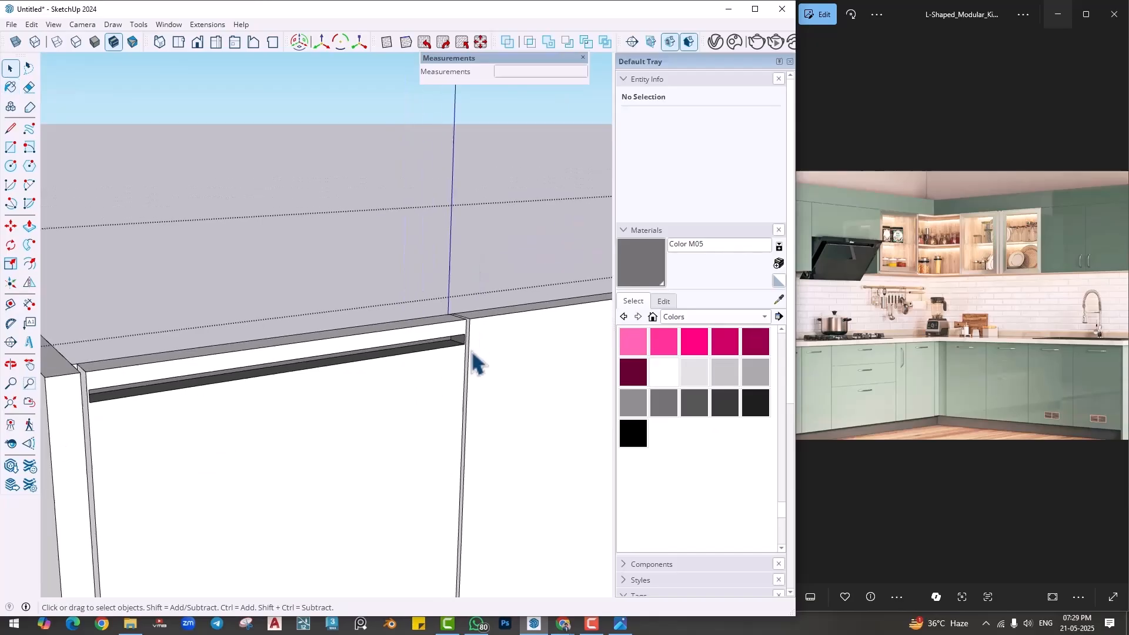
- Push the underside of the recess's front lip upward to enlarge the grip opening, and close the door group
middle_click_drag(474, 360, 209, 383)
scroll(262, 396, "up", 2)
key("p")
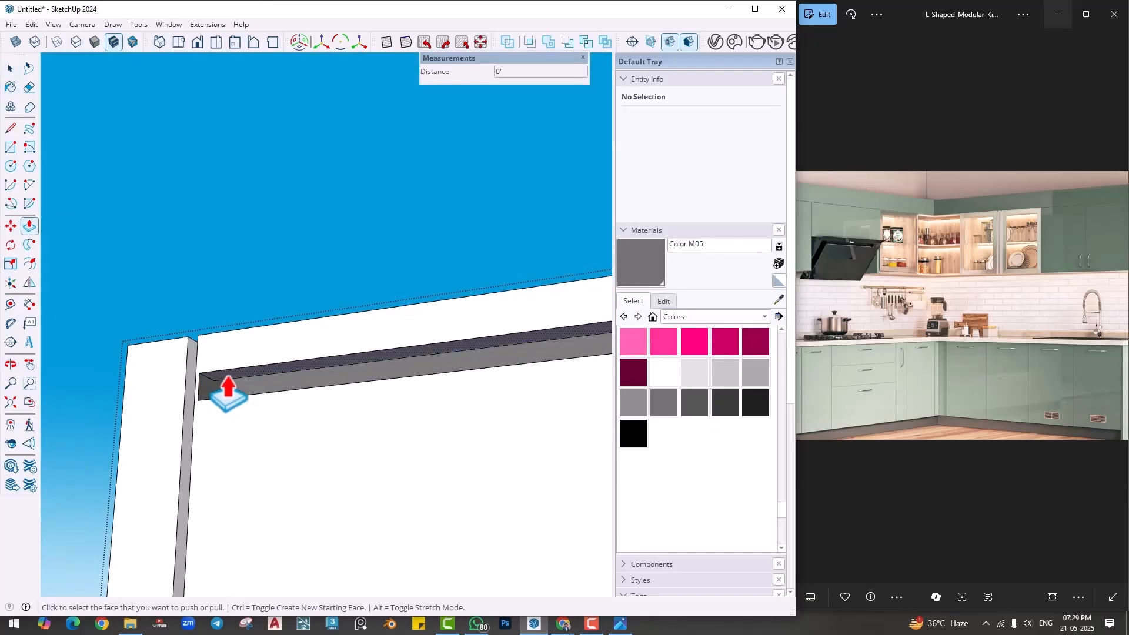
double_click(232, 397)
key("space")
key("Escape")
scroll(253, 358, "down", 1)
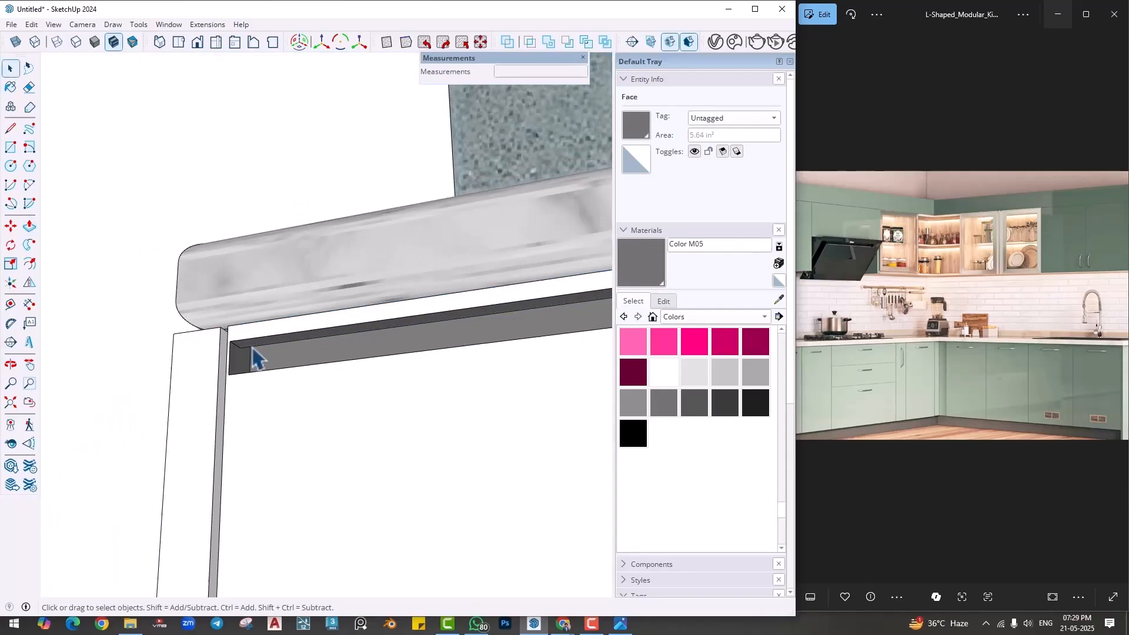
middle_click_drag(252, 358, 462, 324)
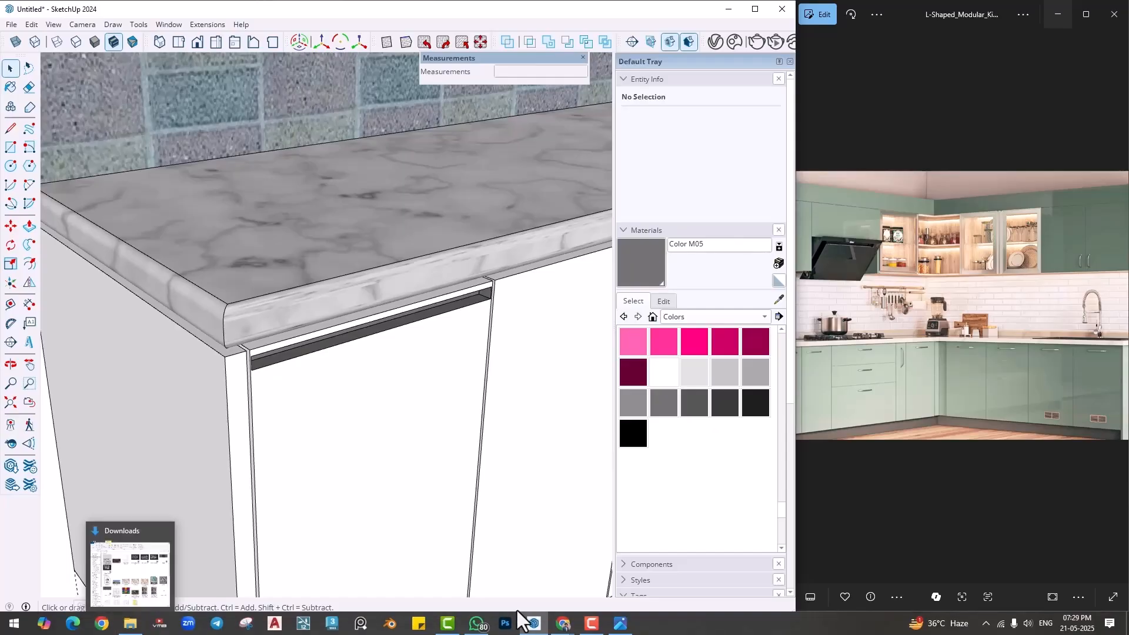
- Switch to Chrome and run an image search for "g profile handle kitchen" in a new tab
left_click(498, 567)
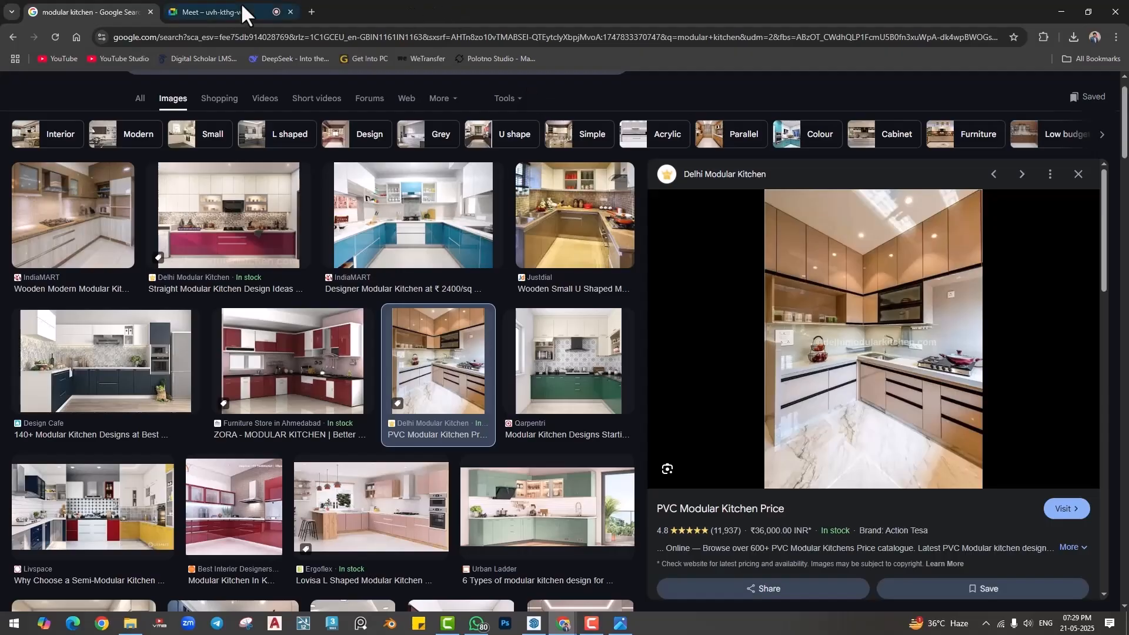
left_click(312, 11)
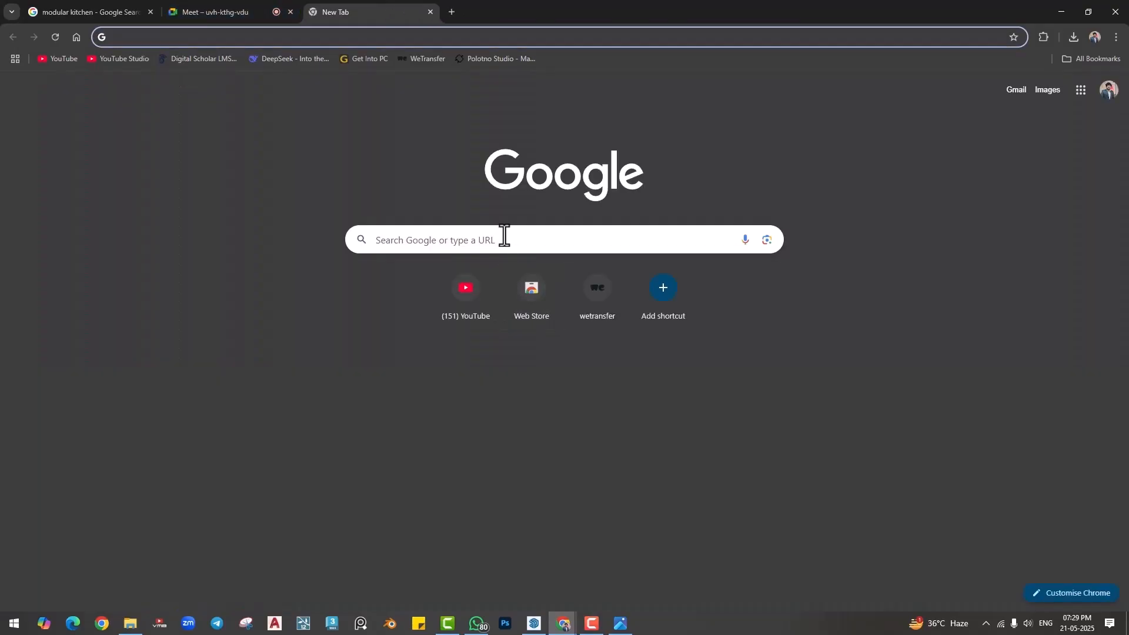
left_click(504, 236)
type("g profile handle kitchen")
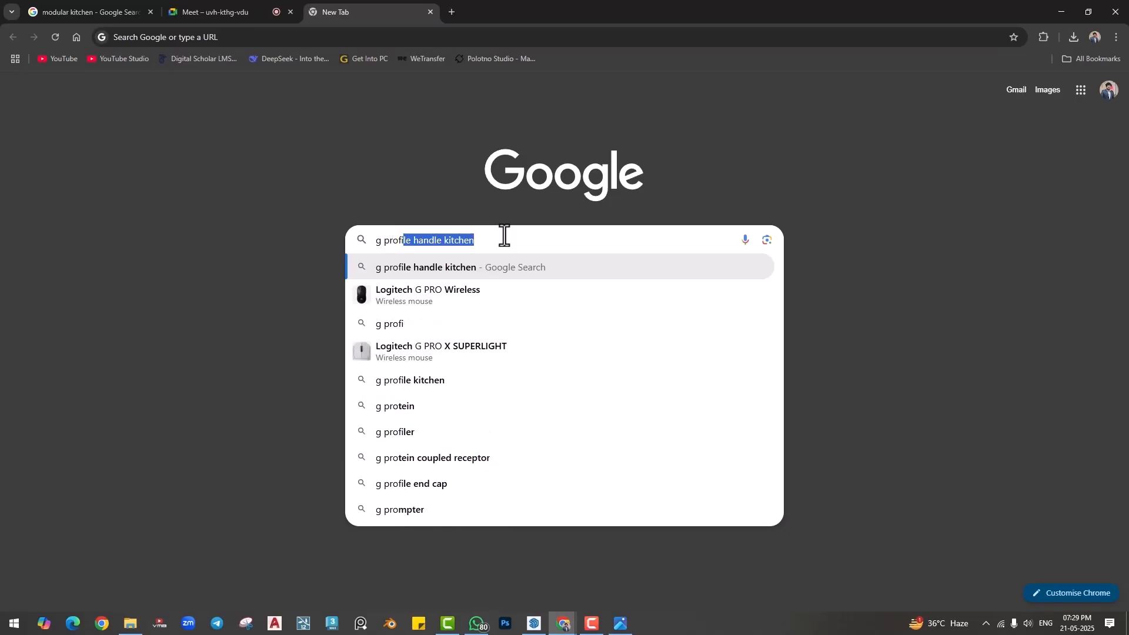
key("Return")
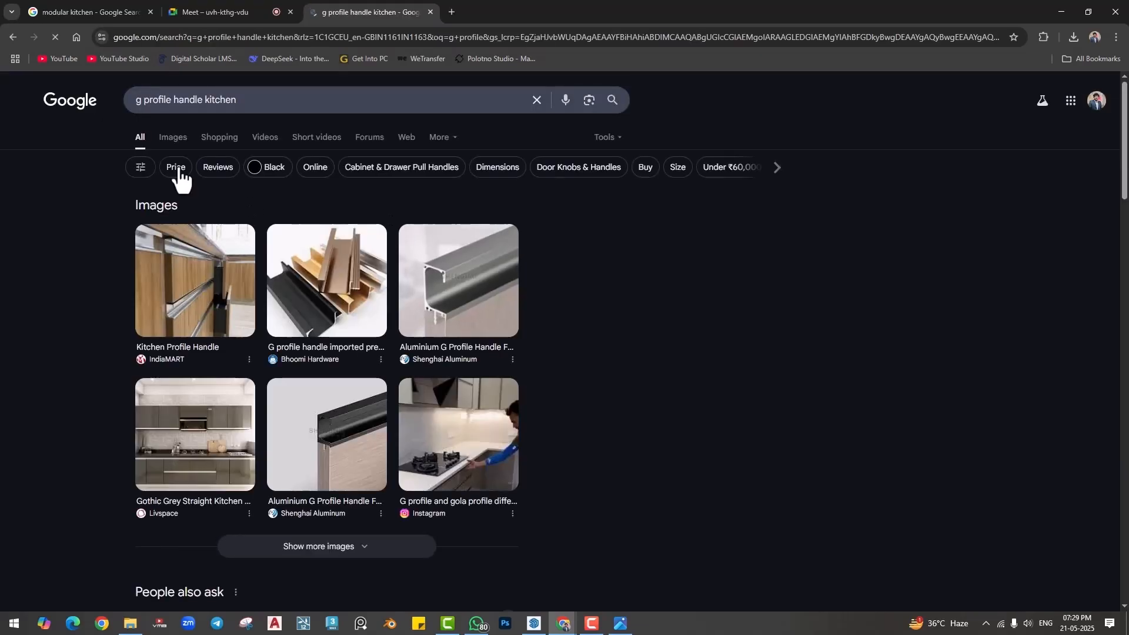
left_click(168, 138)
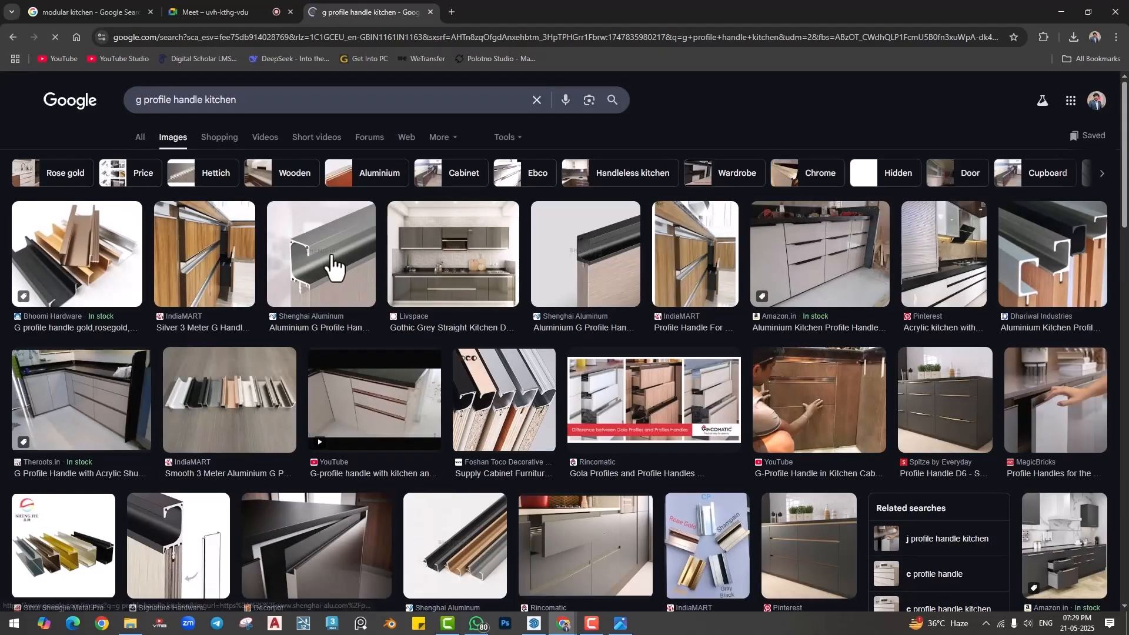
- Look at the Shenghai Aluminum and Foshan Toco G profile pictures and the YouTube kitchen with G-profile handles
left_click(328, 265)
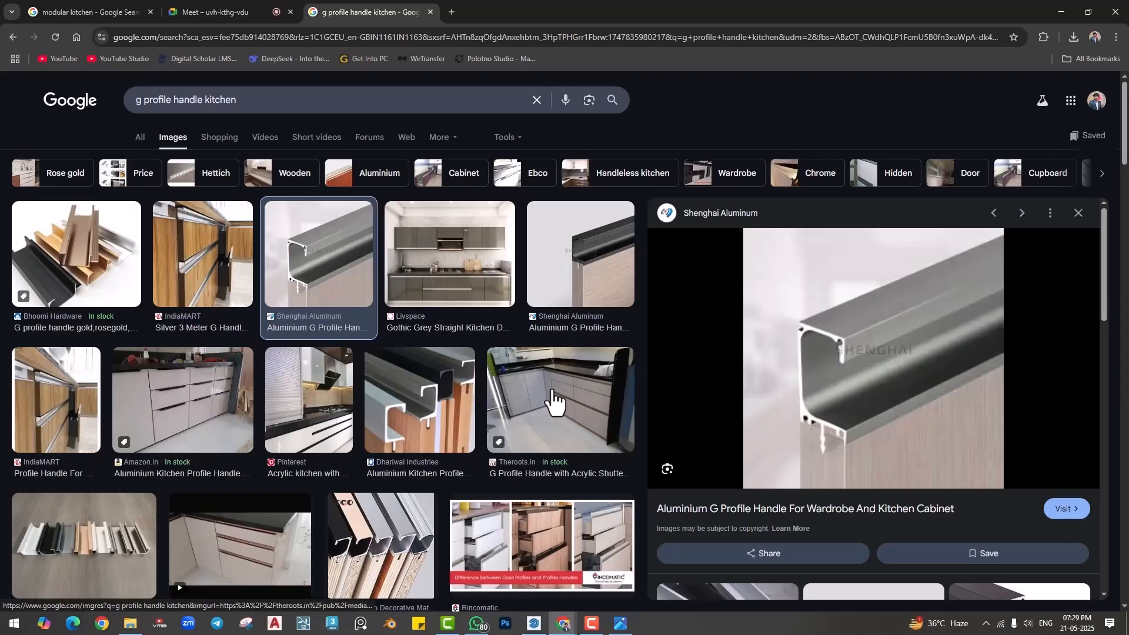
left_click(356, 547)
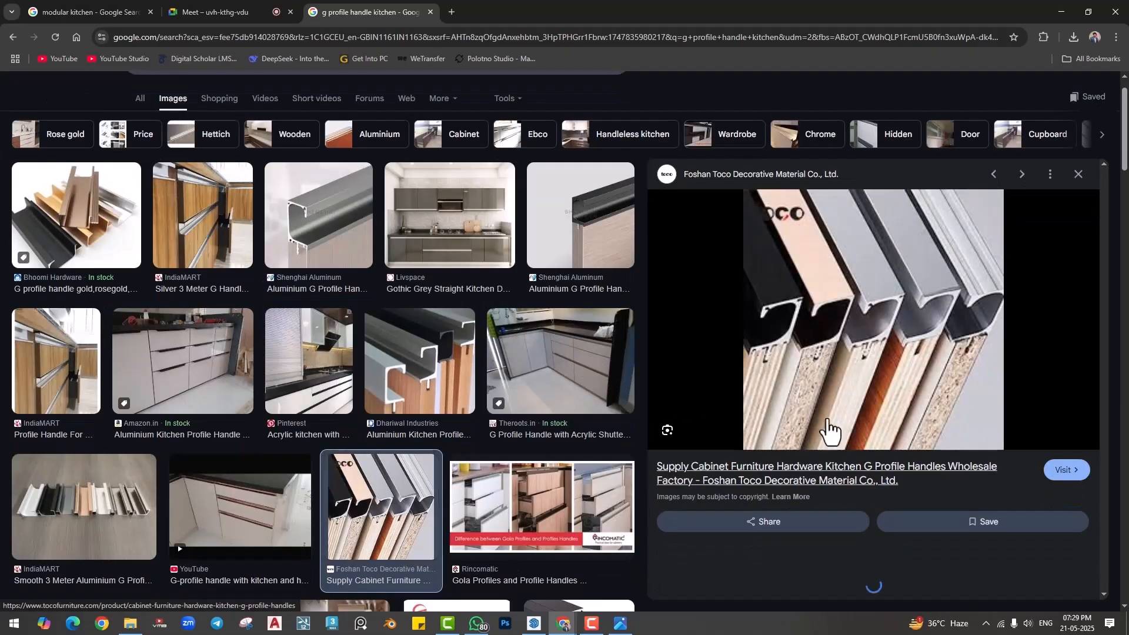
left_click(266, 528)
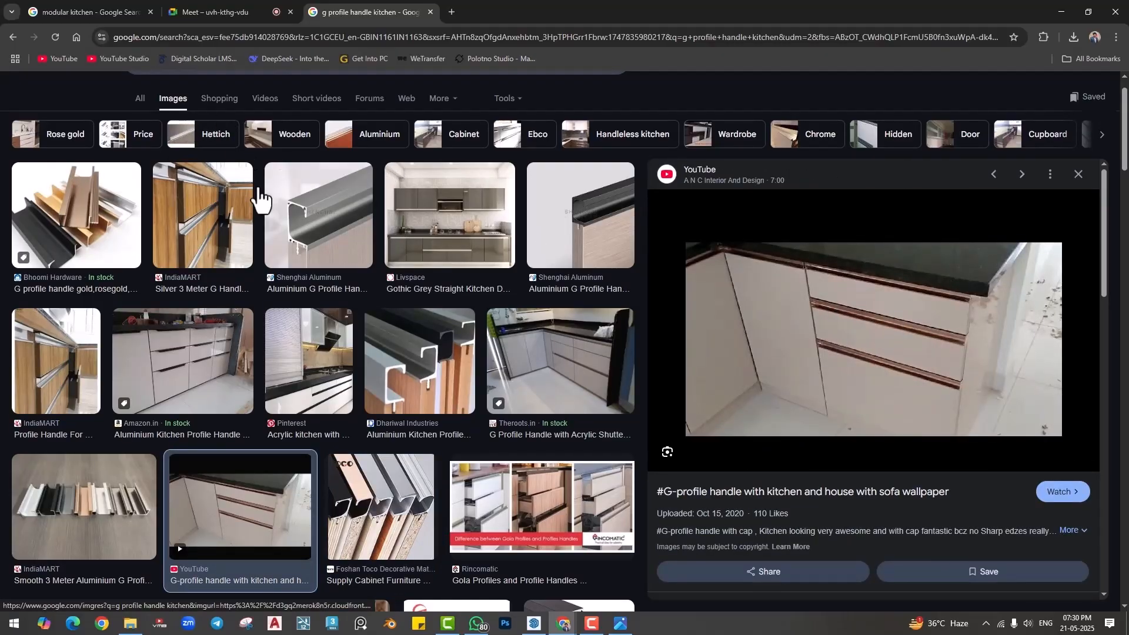
- Search images for "l profile handle kitchen" and look at the LAPO handle and L Gola Profile pictures
scroll(258, 200, "up", 1)
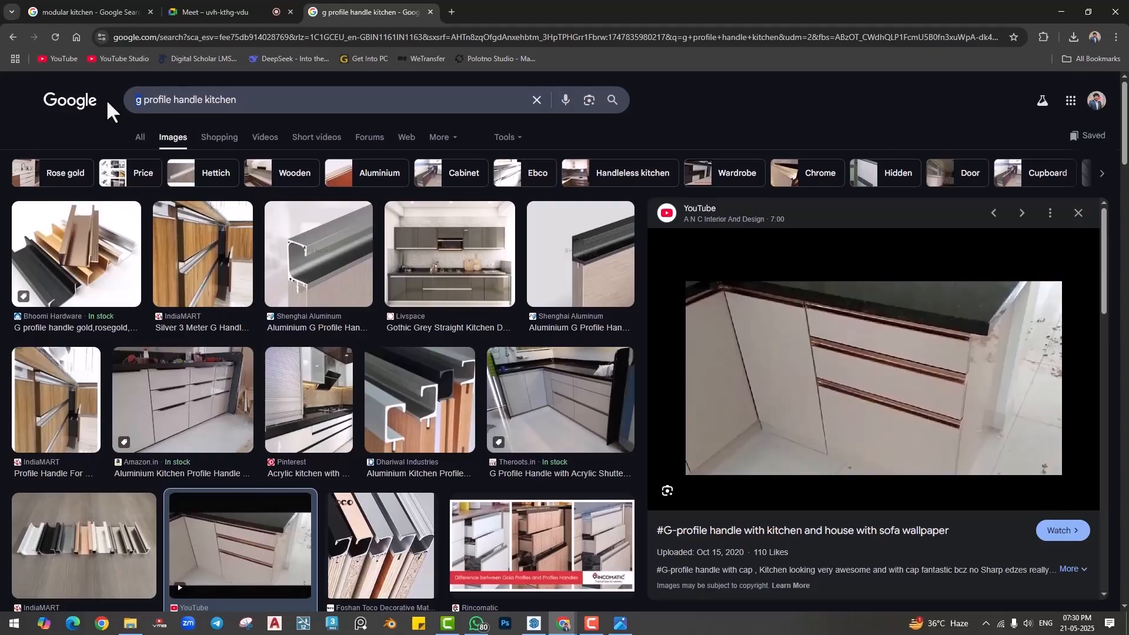
type("l")
key("Return")
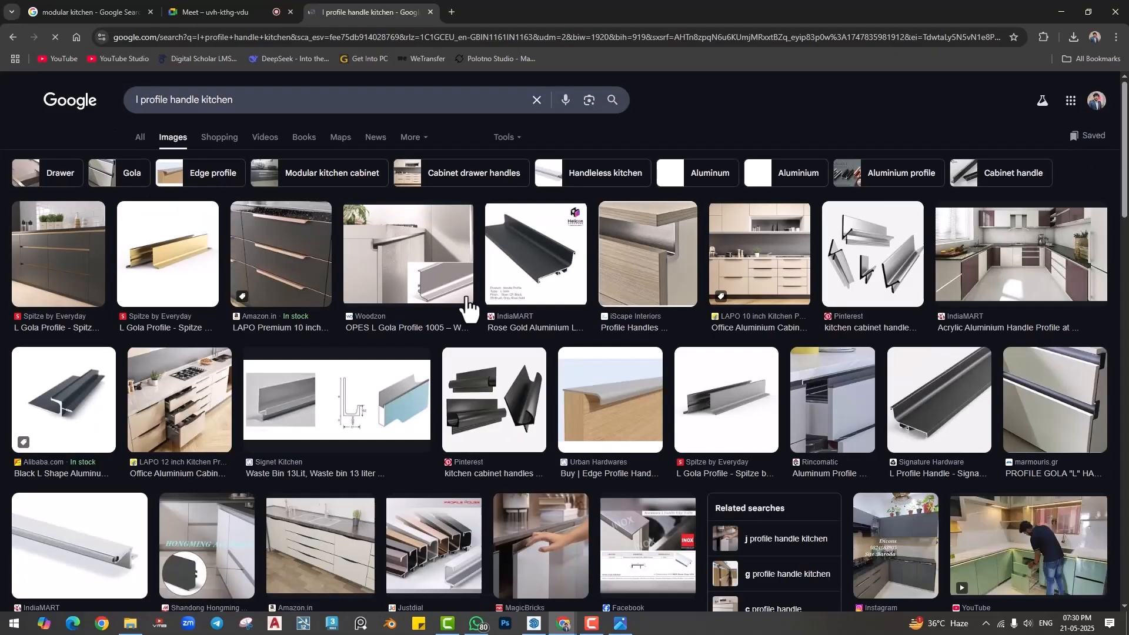
left_click(533, 271)
left_click(360, 306)
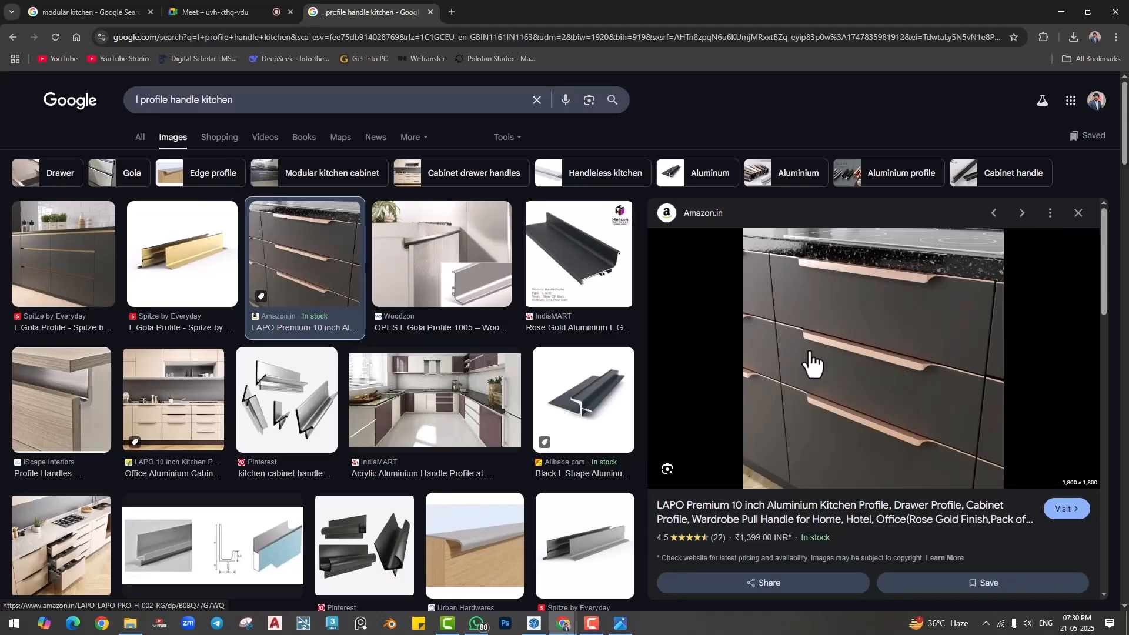
left_click(165, 280)
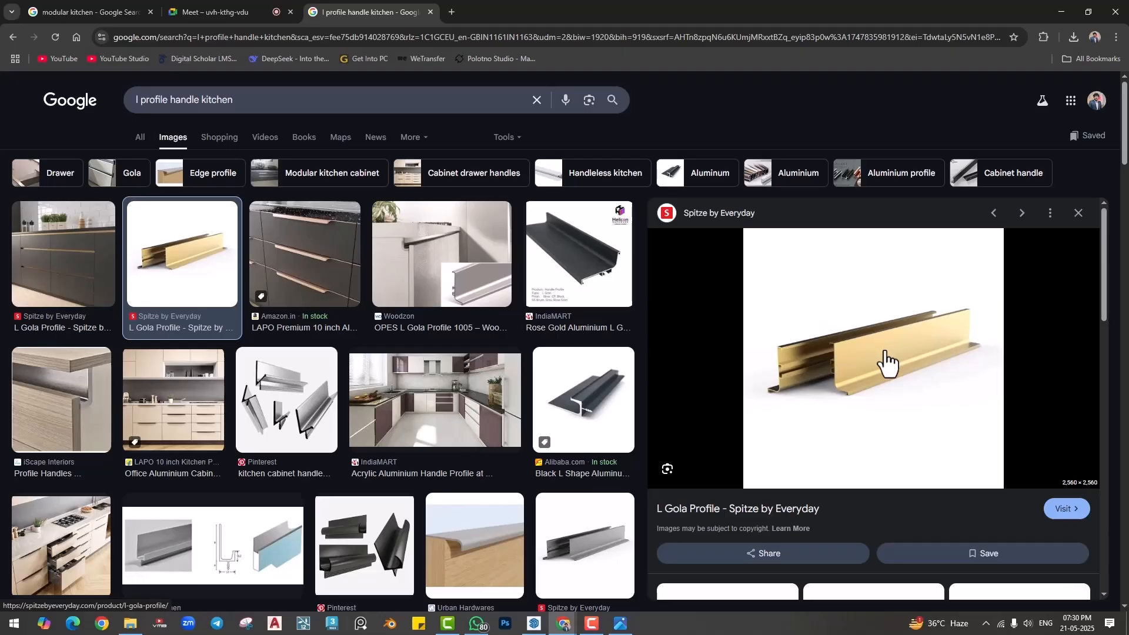
- Return to SketchUp, open 3D Warehouse and search the models for "handle"
left_click(1062, 12)
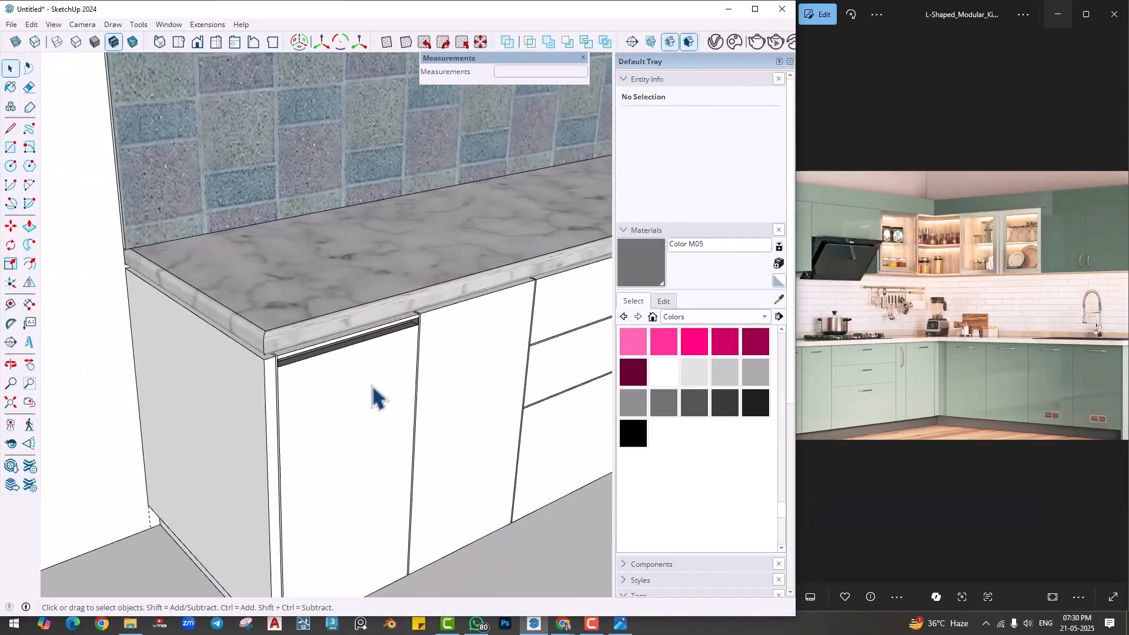
mouse_move(377, 399)
middle_mouse_down("shift")
mouse_move(294, 406)
mouse_move(353, 408)
mouse_move(358, 390)
middle_mouse_up("shift")
left_click(158, 29)
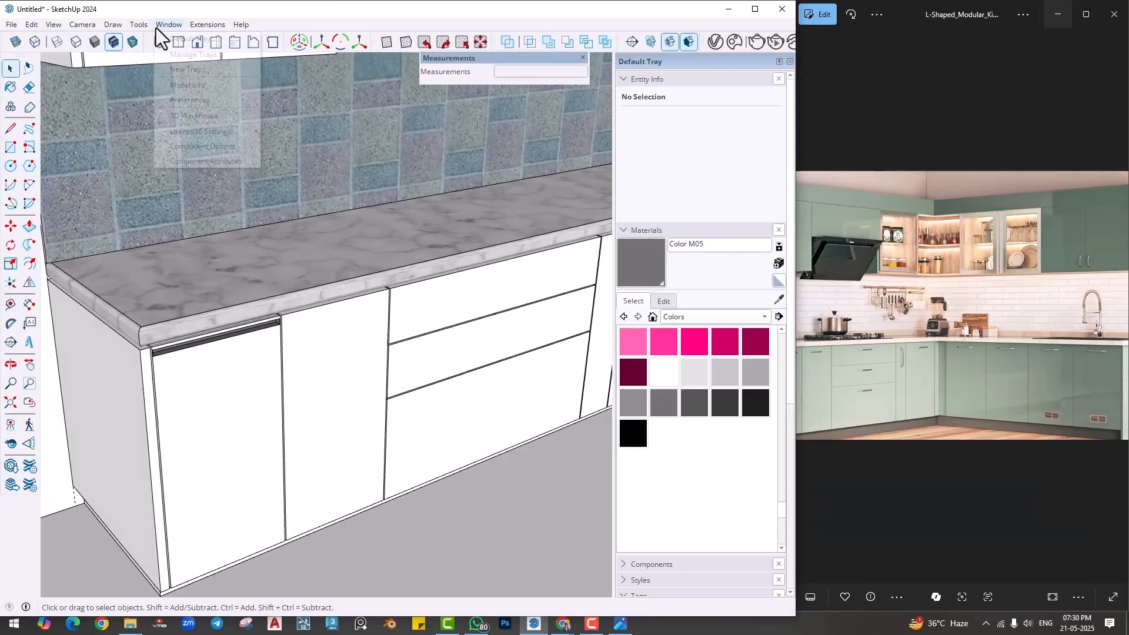
left_click(171, 116)
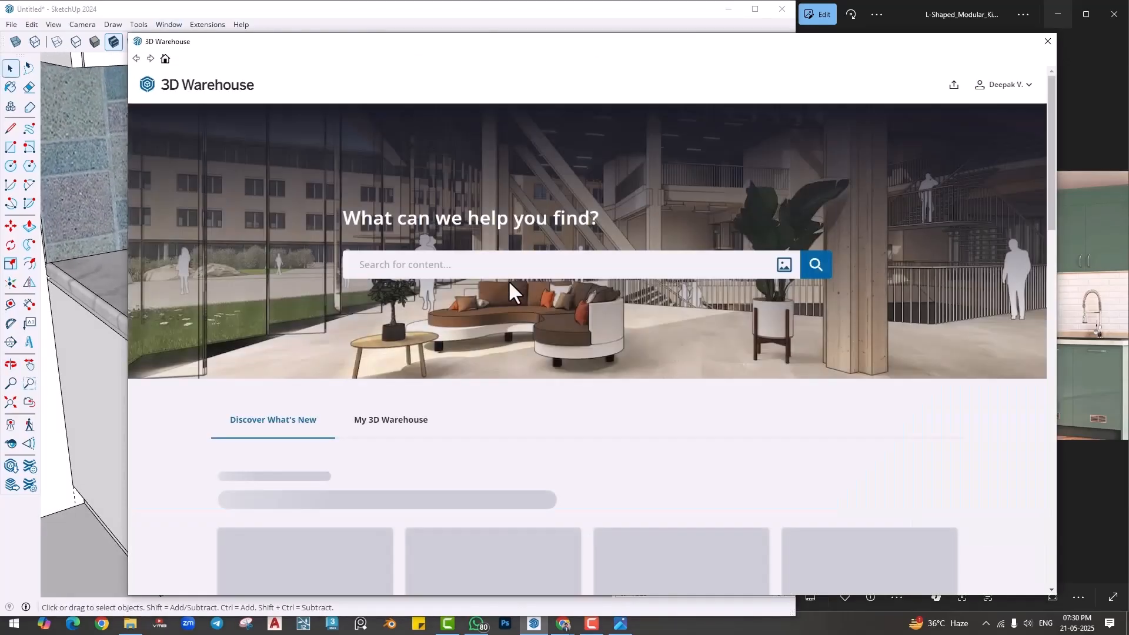
left_click(480, 269)
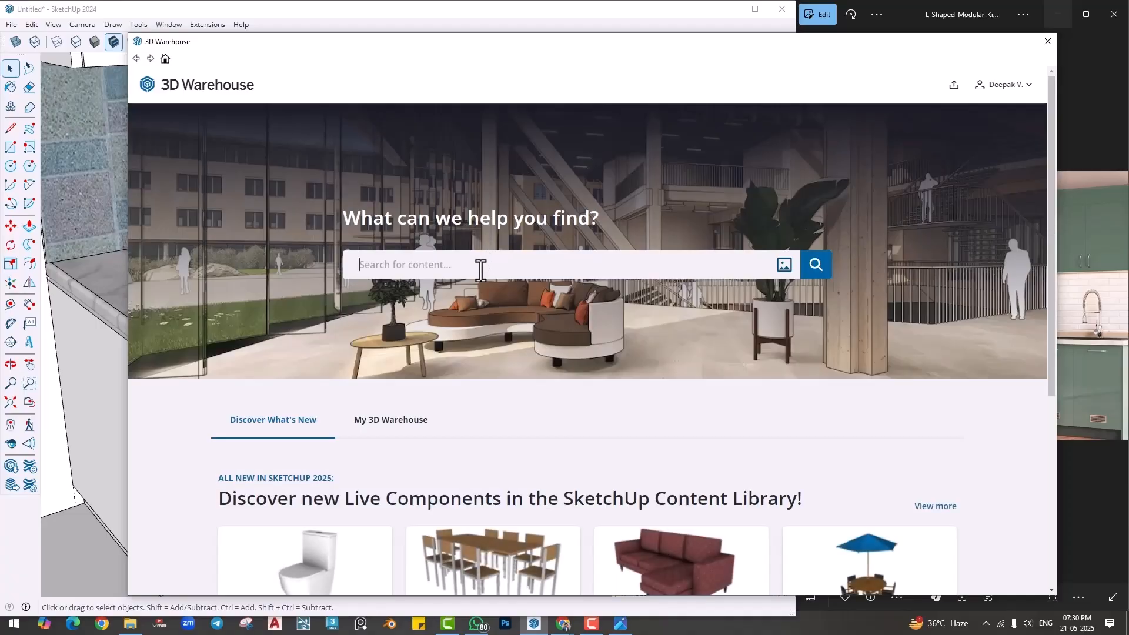
type("handle")
key("Return")
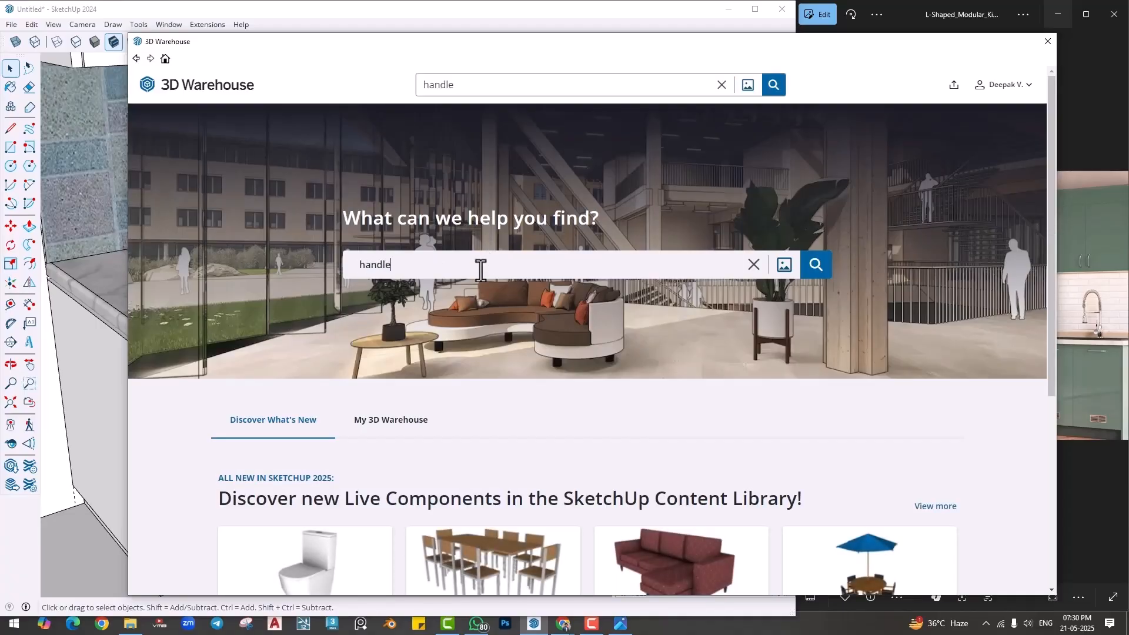
- Load the 2.6 MB HANDLE collection into the model and place it on the empty ground outside the room
scroll(421, 416, "down", 2)
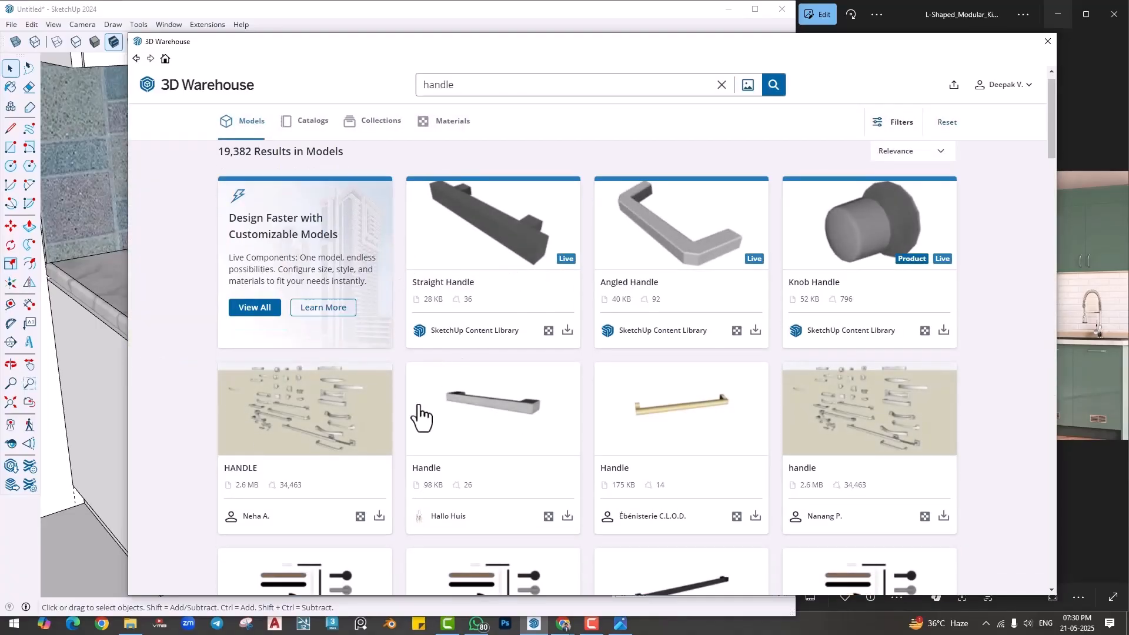
left_click(567, 418)
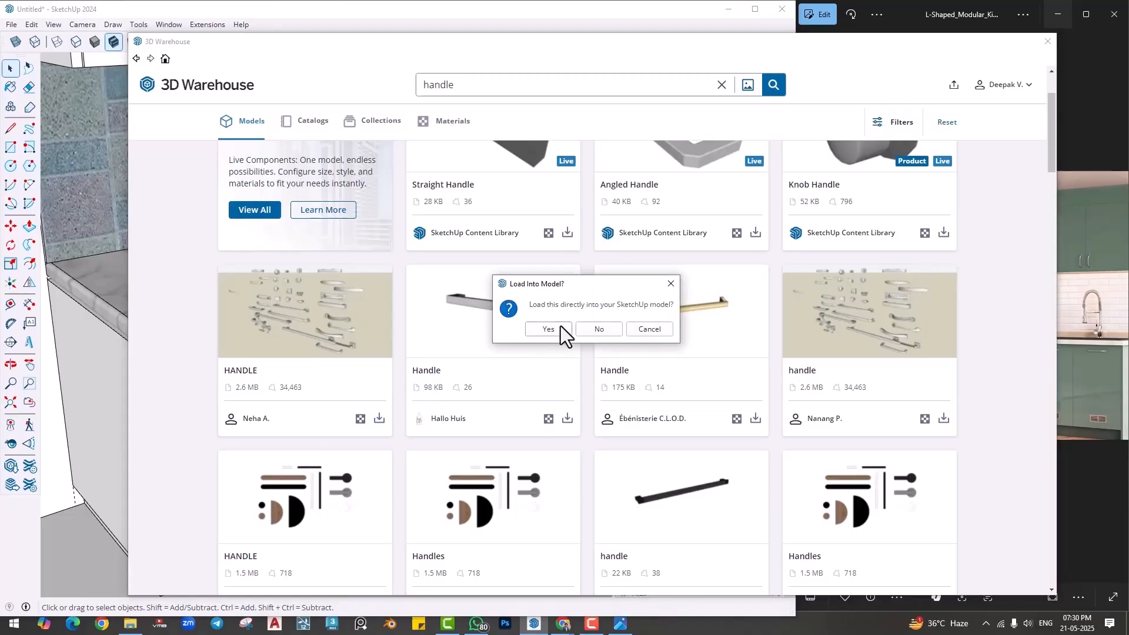
left_click(558, 326)
scroll(429, 339, "down", 10)
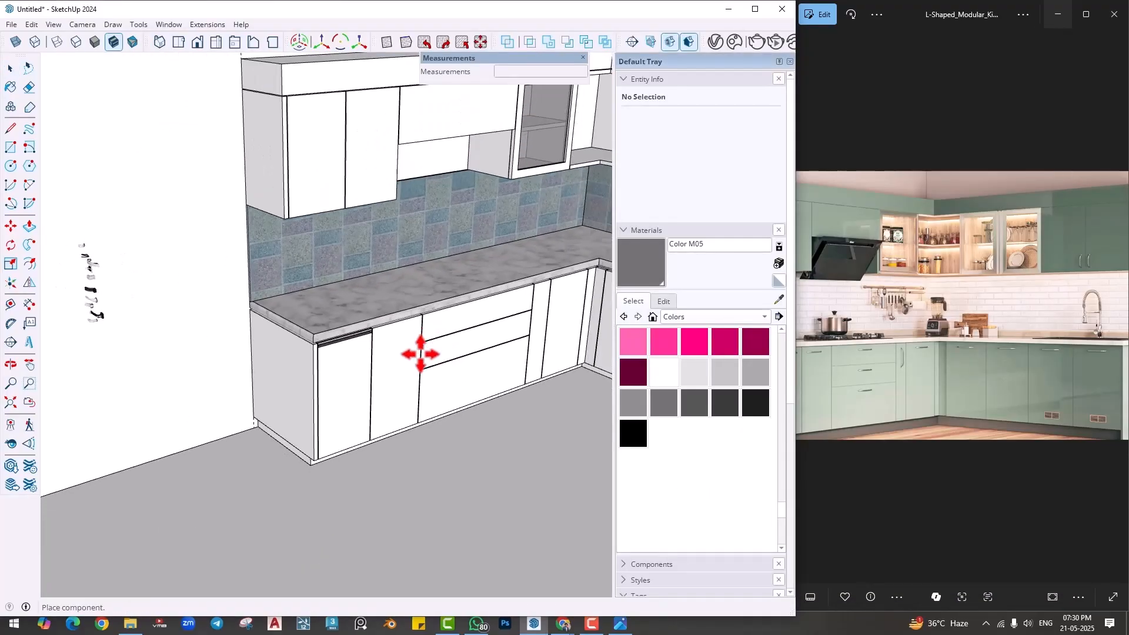
mouse_move(416, 365)
middle_mouse_down()
mouse_move(150, 347)
mouse_move(132, 334)
middle_mouse_up()
left_click(491, 409)
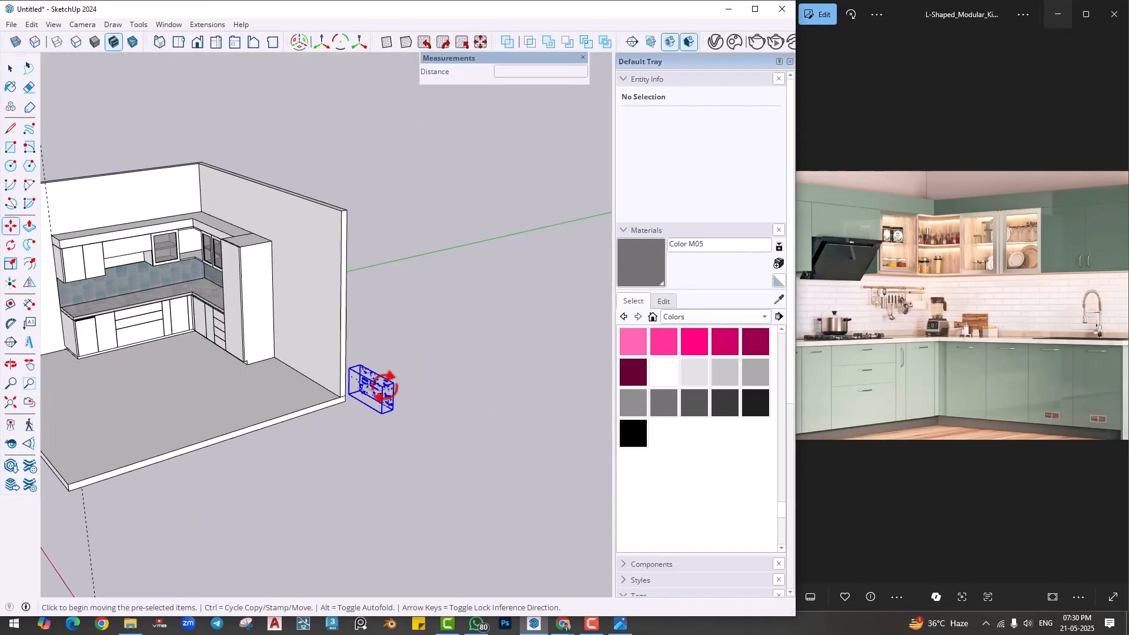
- Turn on profile edges in the Simple Style so that the imported handles are outlined more strongly
key("space")
scroll(384, 401, "up", 8)
middle_click_drag(386, 401, 421, 394)
scroll(420, 394, "up", 5)
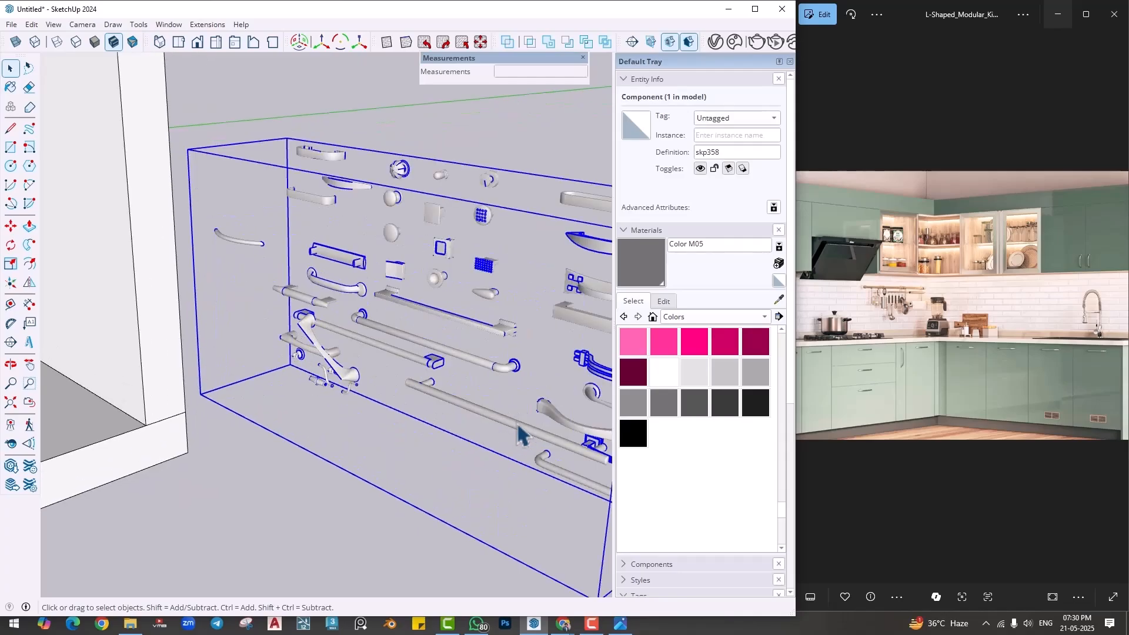
scroll(411, 466, "down", 2)
left_click(454, 449)
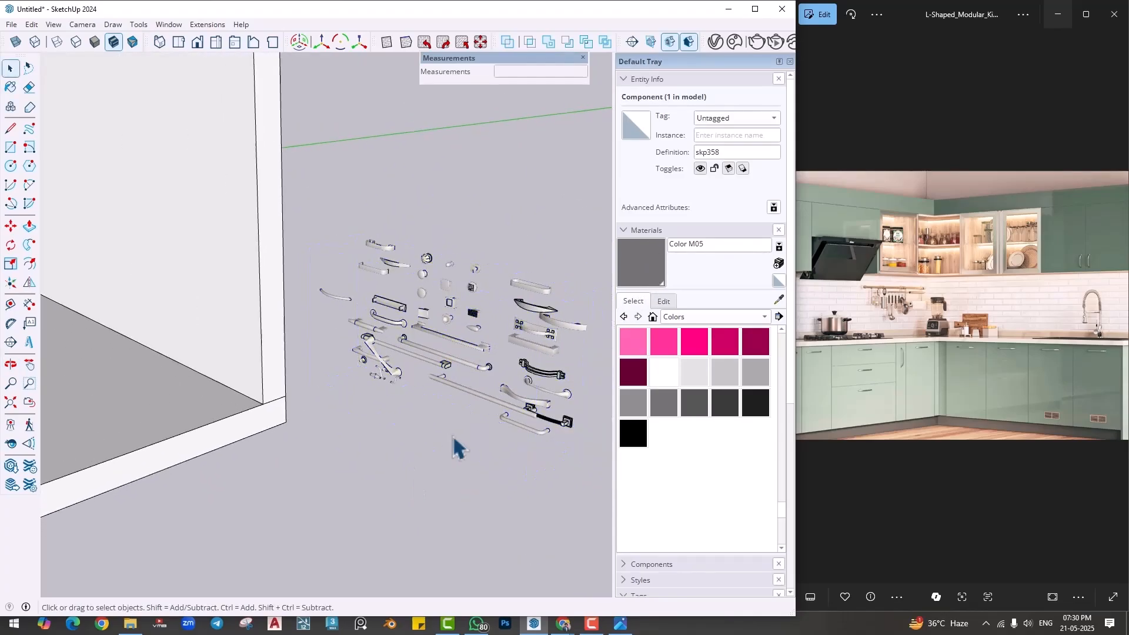
left_click(647, 235)
left_click(655, 262)
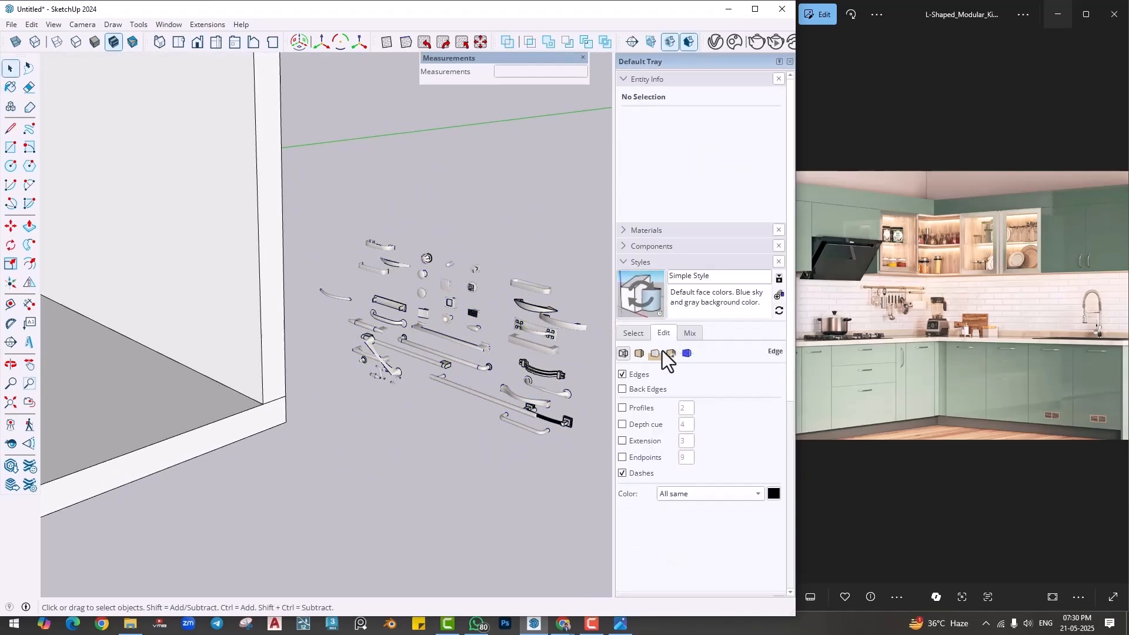
left_click(636, 408)
scroll(510, 361, "up", 5)
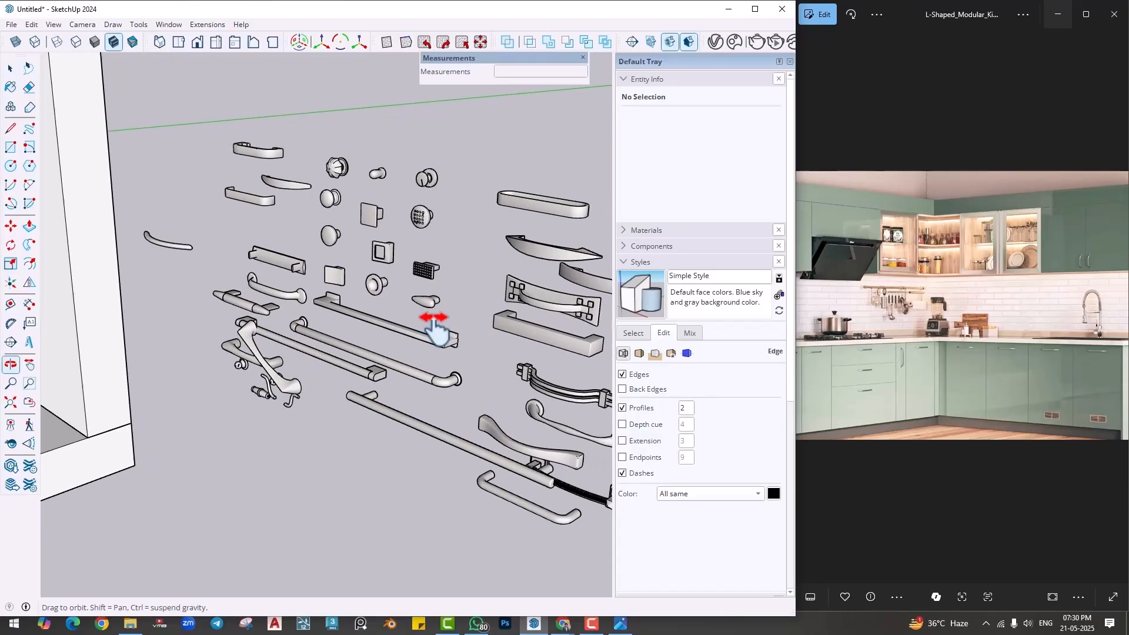
scroll(532, 469, "up", 3)
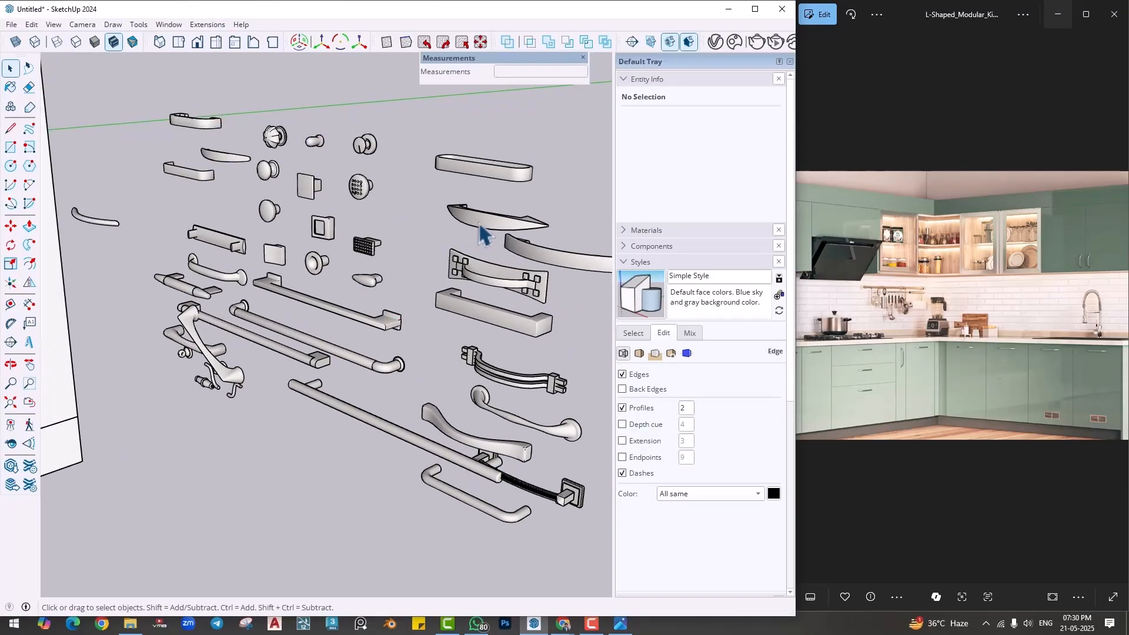
scroll(212, 353, "up", 5)
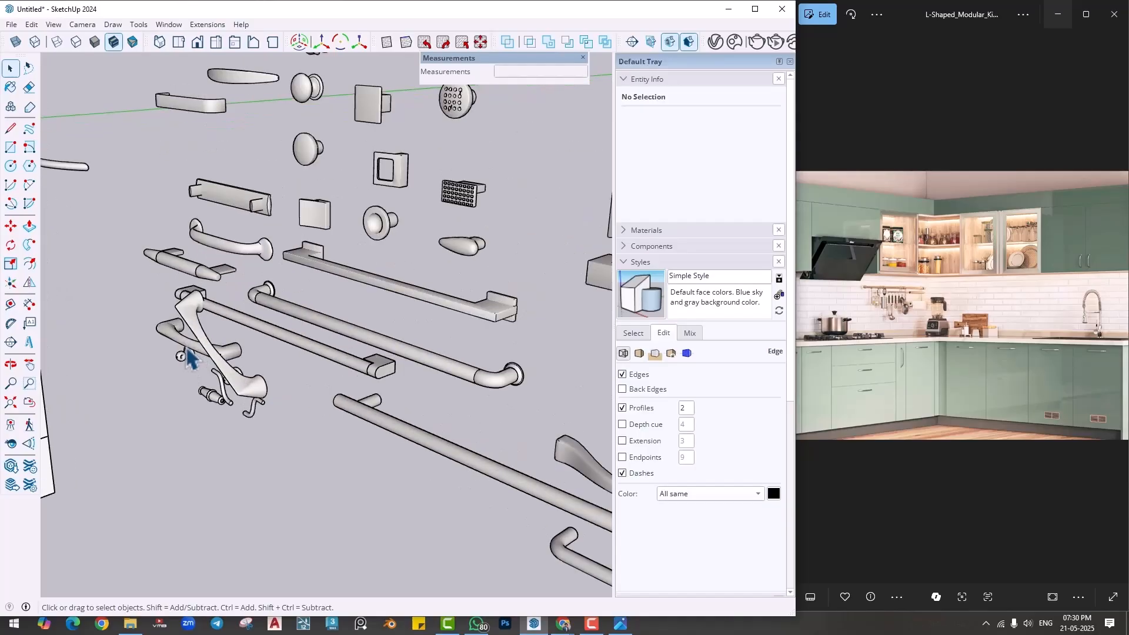
left_click(213, 353)
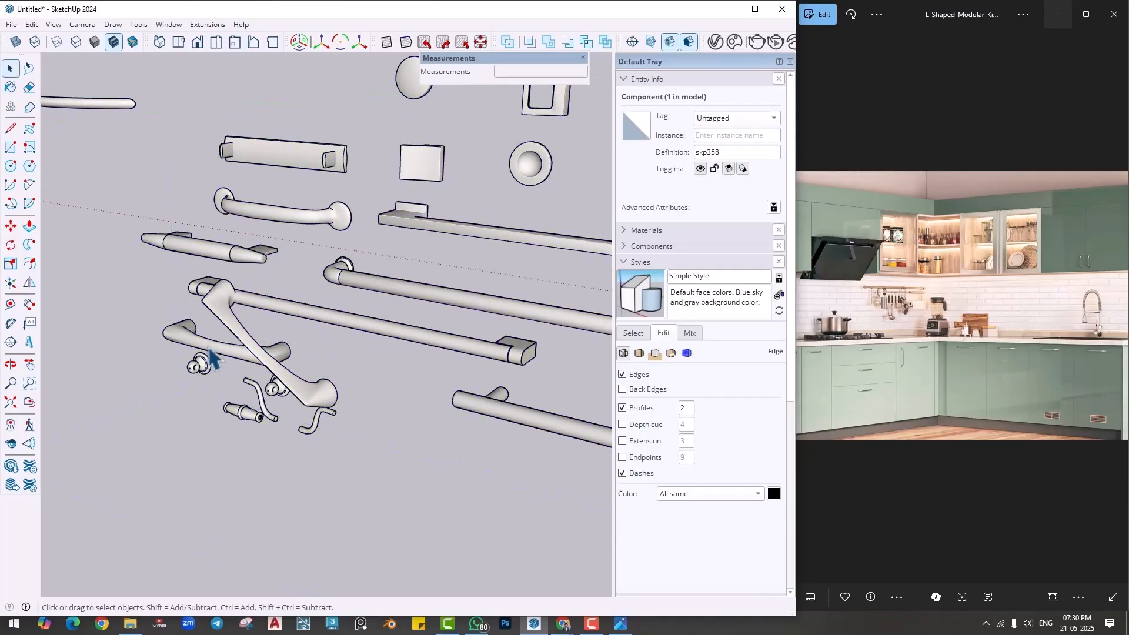
left_click(201, 355)
scroll(197, 353, "down", 10)
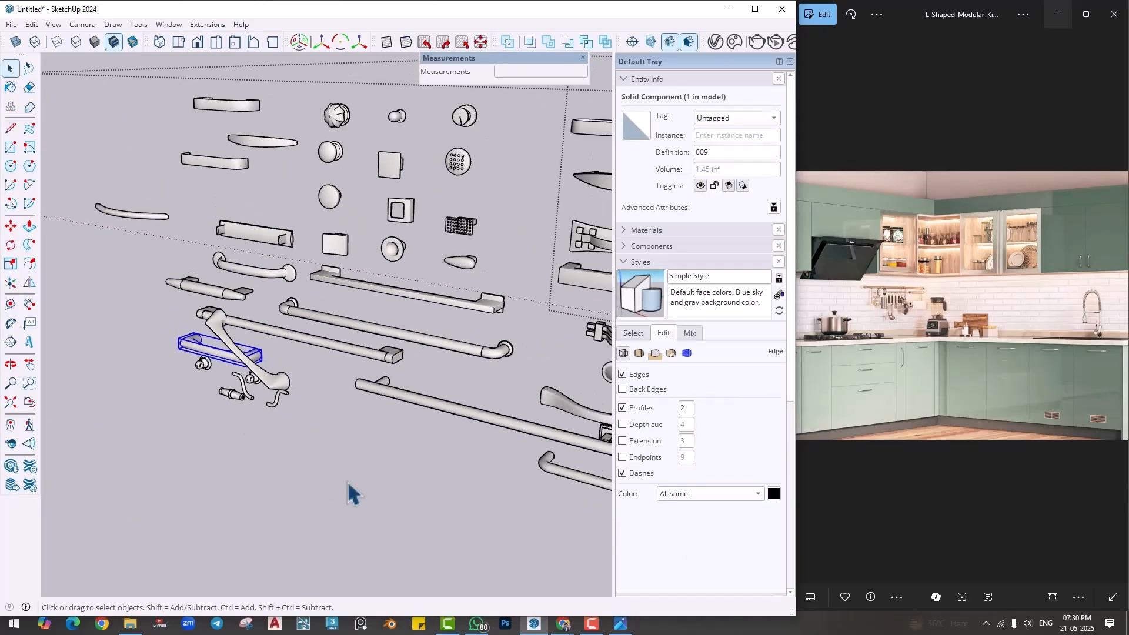
scroll(369, 466, "down", 3)
left_click(299, 203)
scroll(276, 386, "up", 6)
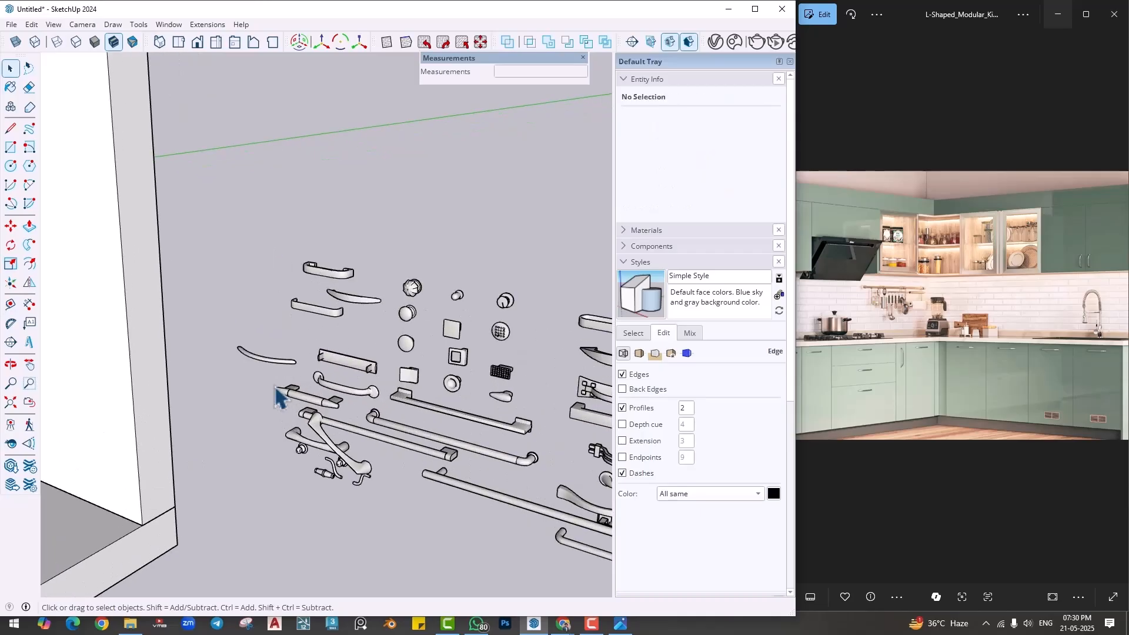
- Copy the slim curved handle out of the collection and paste it beside the four-drawer base cabinet
scroll(269, 322, "up", 4)
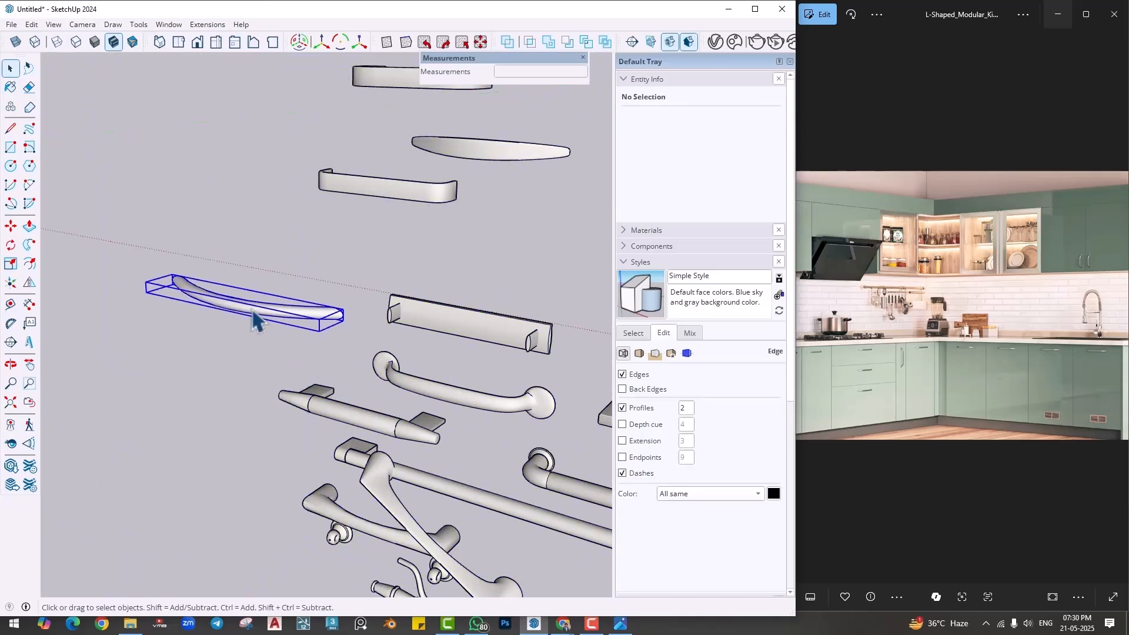
left_click(254, 321)
scroll(295, 424, "down", 8)
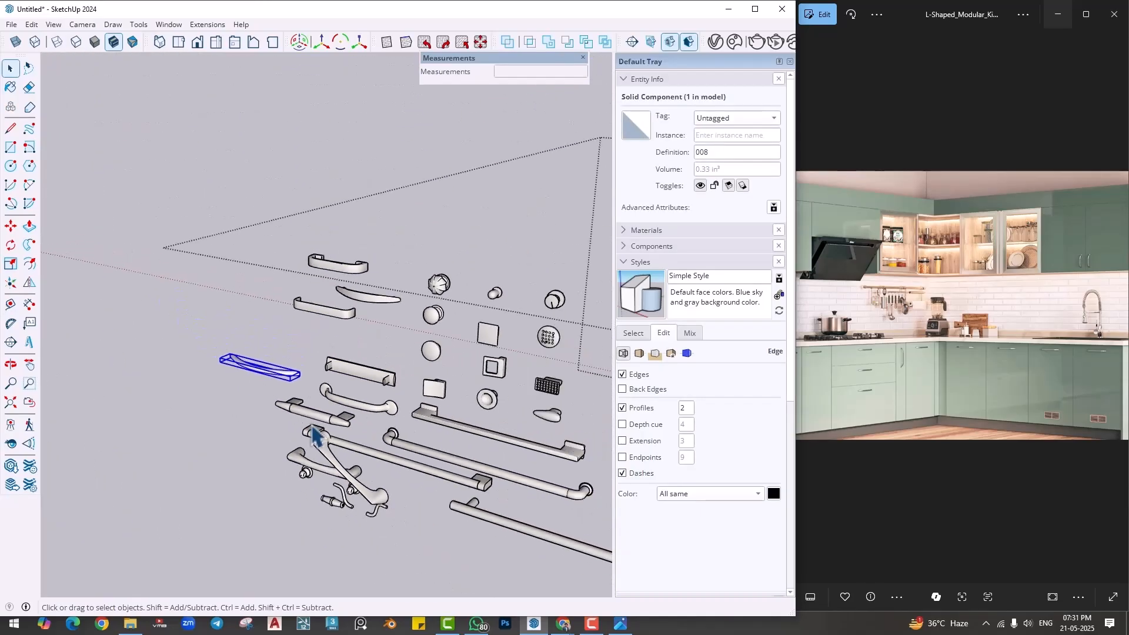
left_click(376, 233)
key("ctrl+v")
scroll(336, 384, "down", 5)
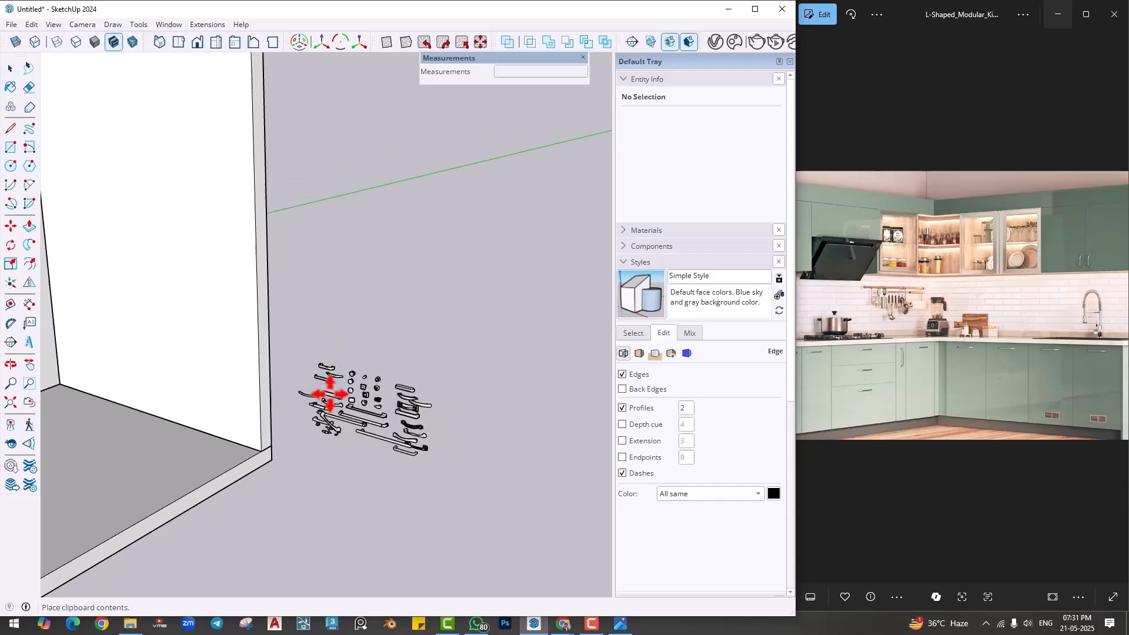
middle_click_drag(163, 391, 500, 442, "shift")
scroll(327, 381, "up", 6)
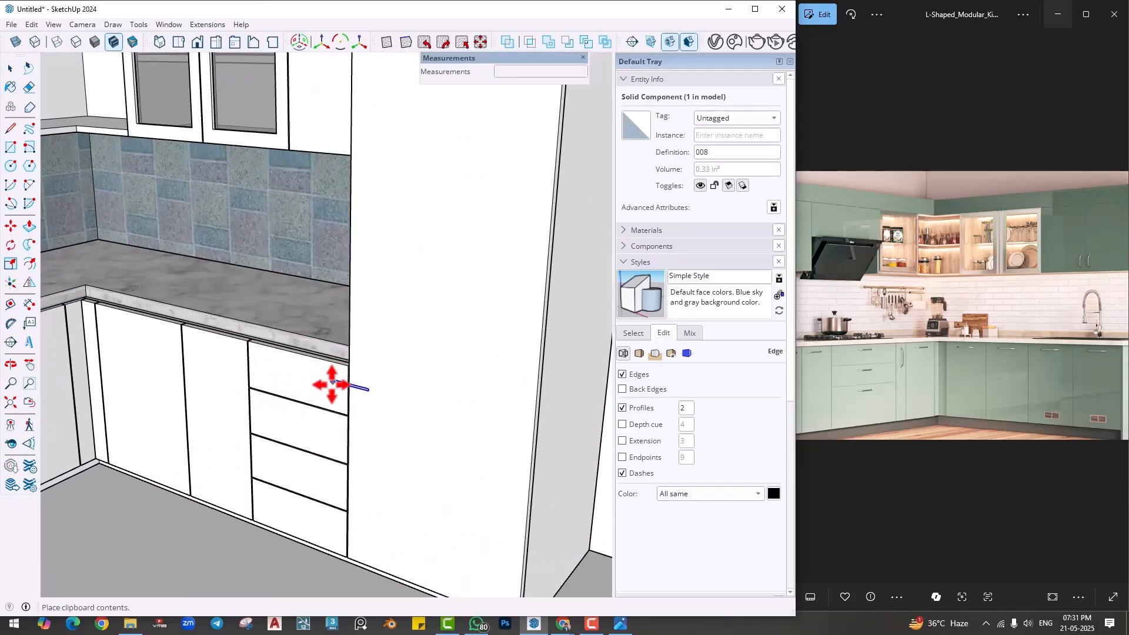
left_click(373, 358)
middle_click_drag(446, 416, 265, 318)
left_click(452, 440)
left_click(431, 448)
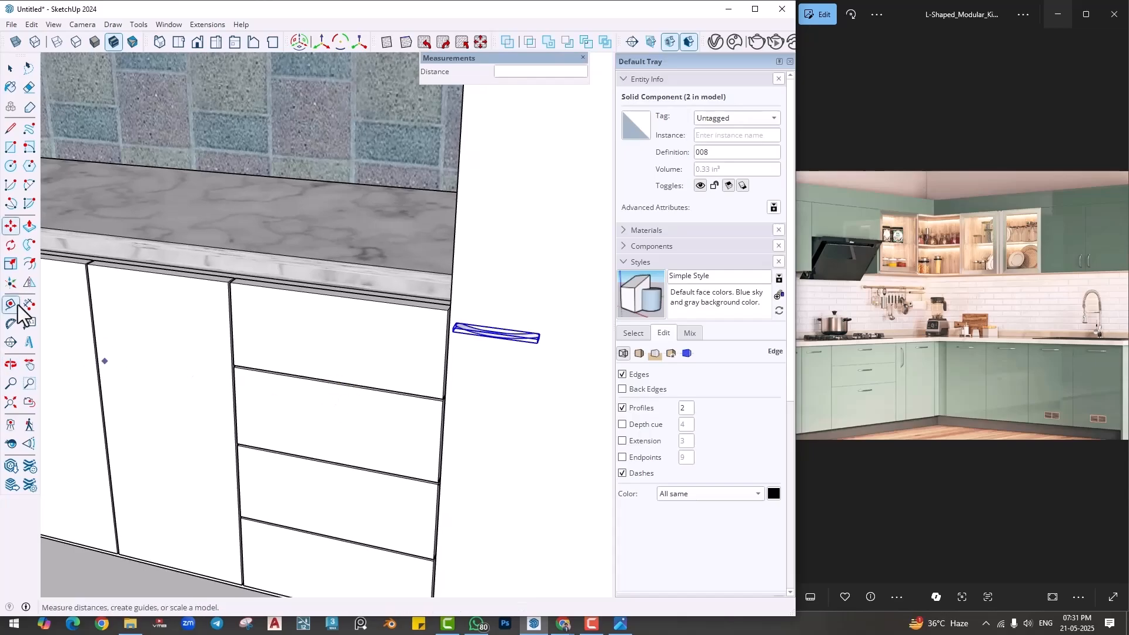
- Add vertical centre guides to the drawer stack and the two neighbouring base doors, offset 9 inches on the drawers and the wide door
key("t")
left_click(232, 333)
type("9")
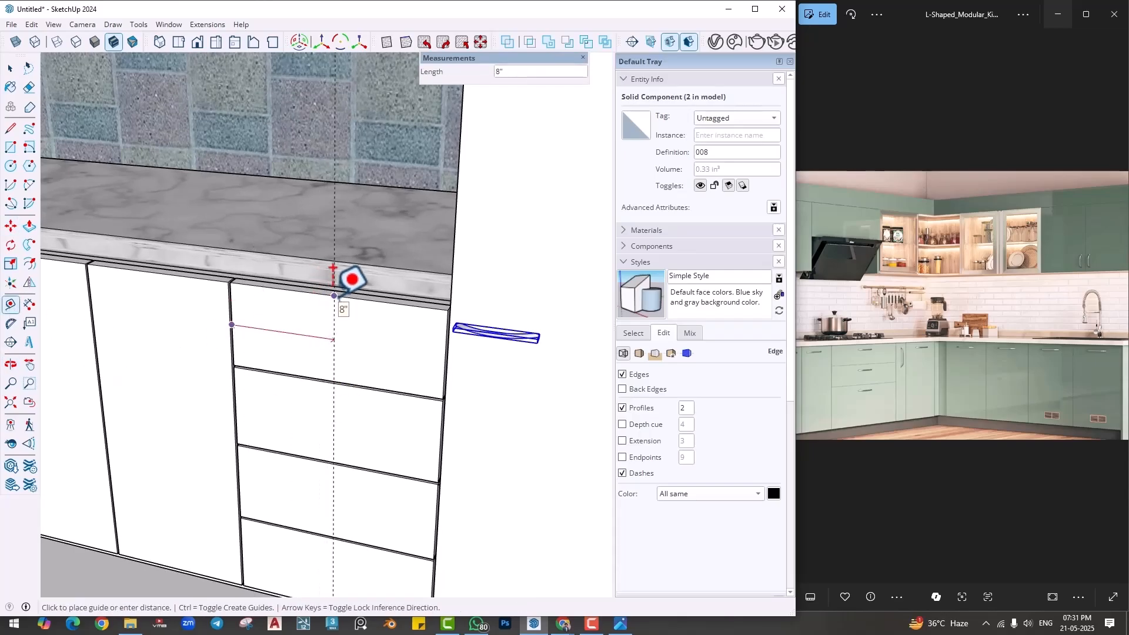
key("Return")
scroll(250, 351, "down", 2)
middle_click_drag(126, 320, 235, 351, "shift")
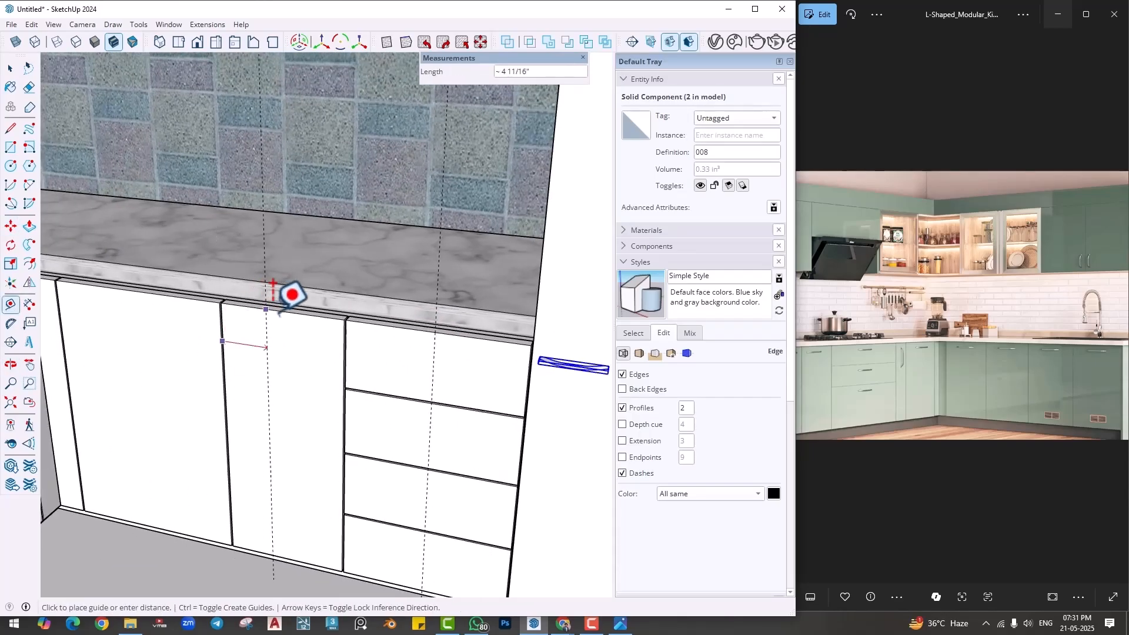
middle_click_drag(108, 335, 218, 364, "shift")
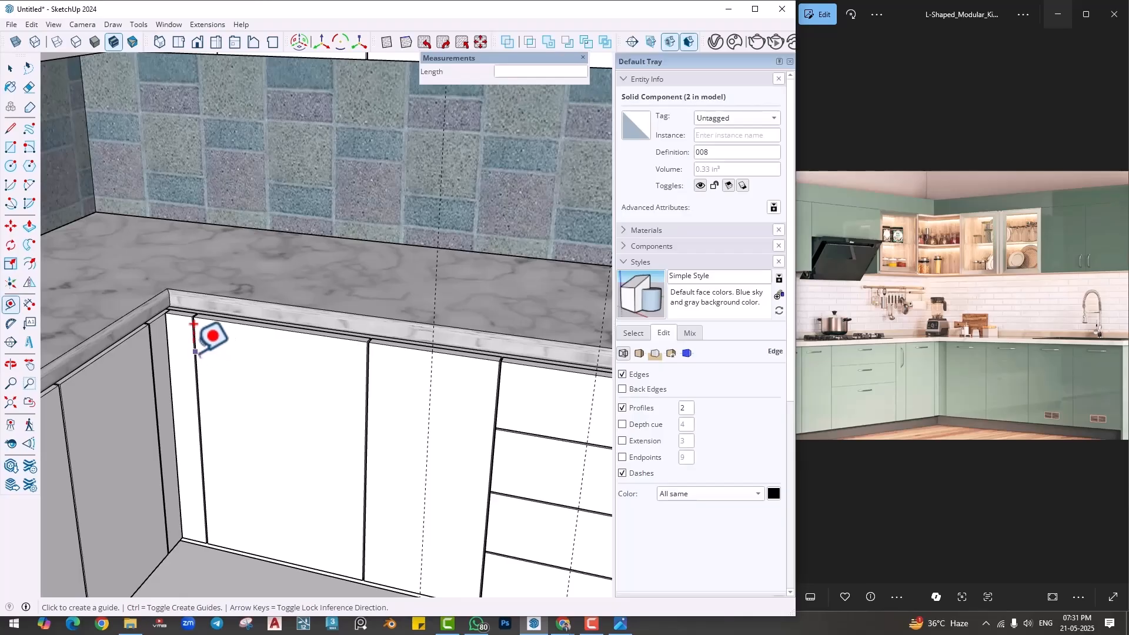
left_click(210, 333)
type("9")
key("Return")
- Add a horizontal guide 2 inches below the top edge of the base doors and drawers
left_click(396, 330)
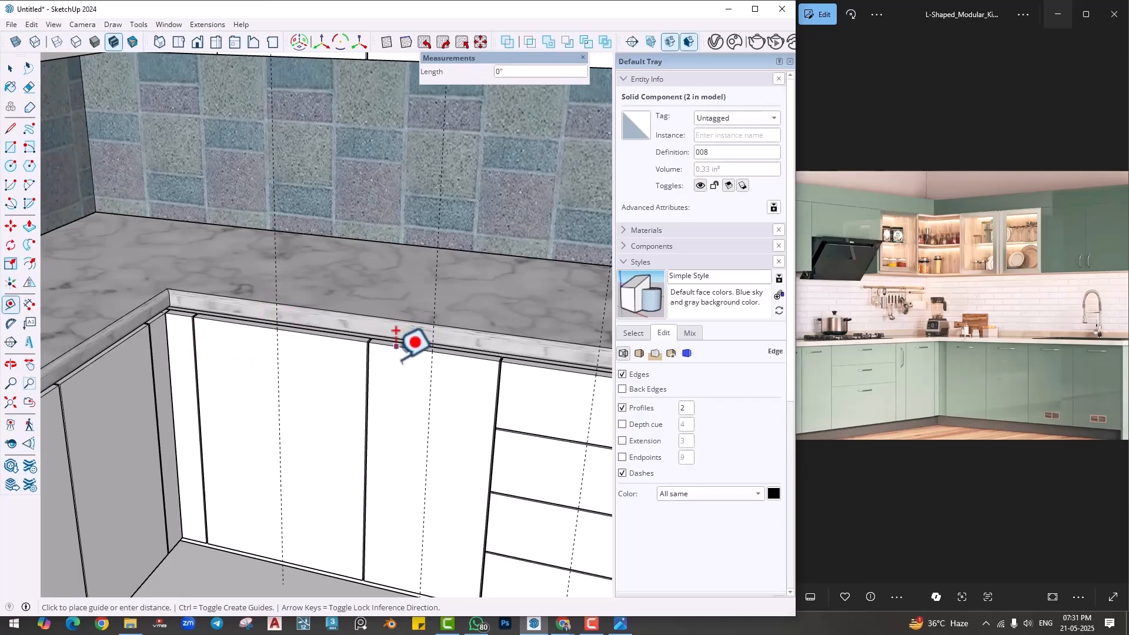
type("2")
key("Return")
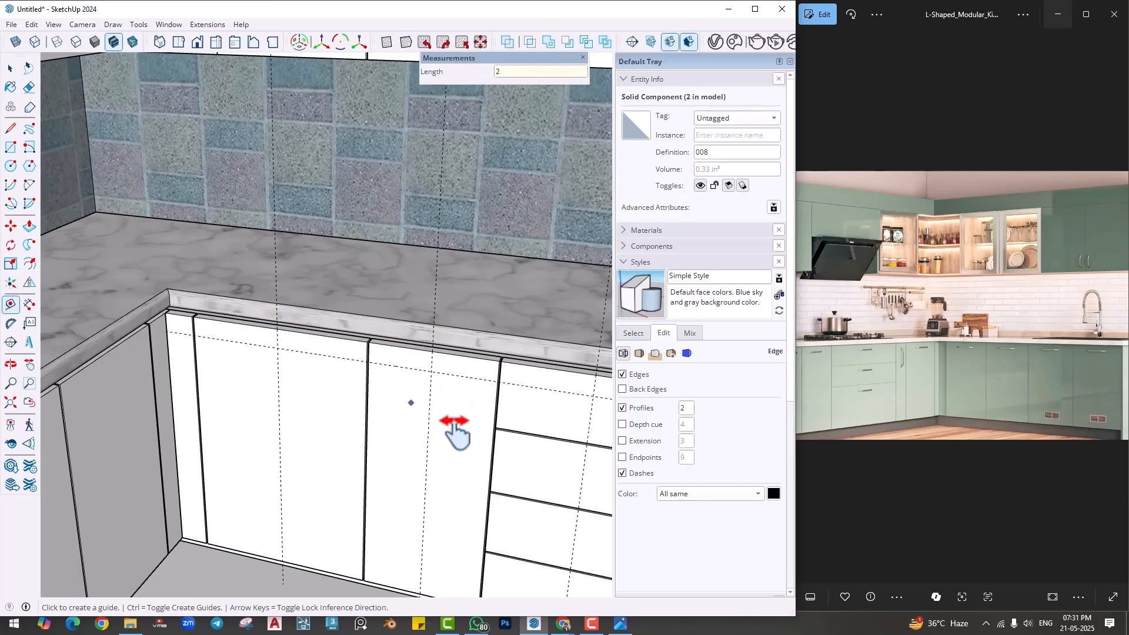
- Move the curved handle onto the top drawer front, centred where the vertical and horizontal guides cross
middle_click_drag(455, 434, 268, 419, "shift")
scroll(522, 448, "up", 2)
key("space")
key("m")
scroll(470, 394, "up", 3)
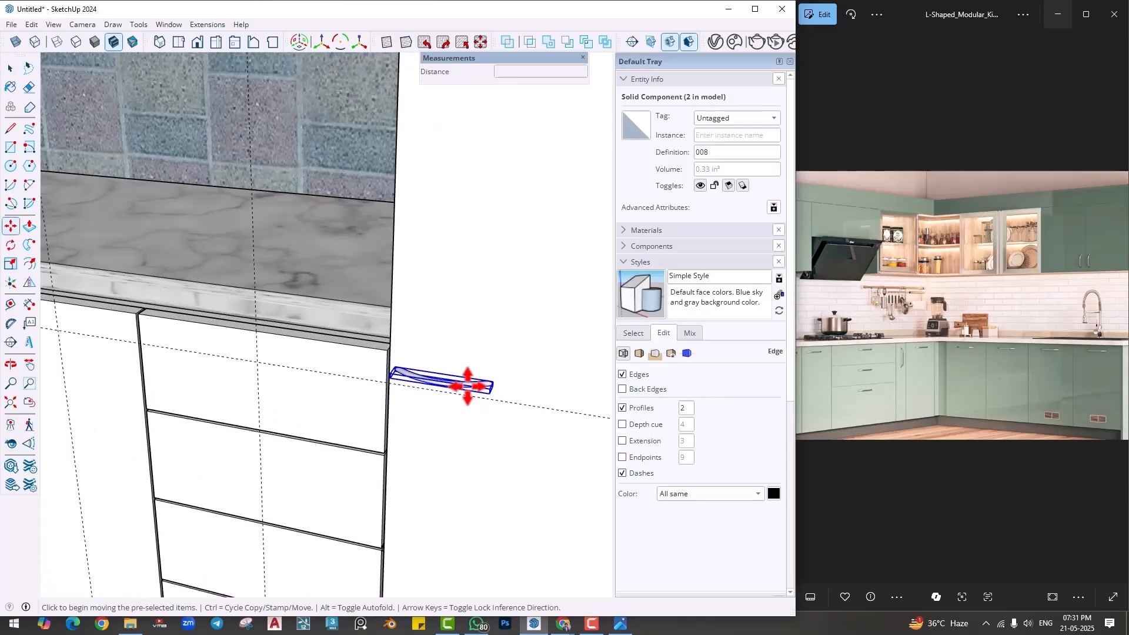
left_click(503, 377)
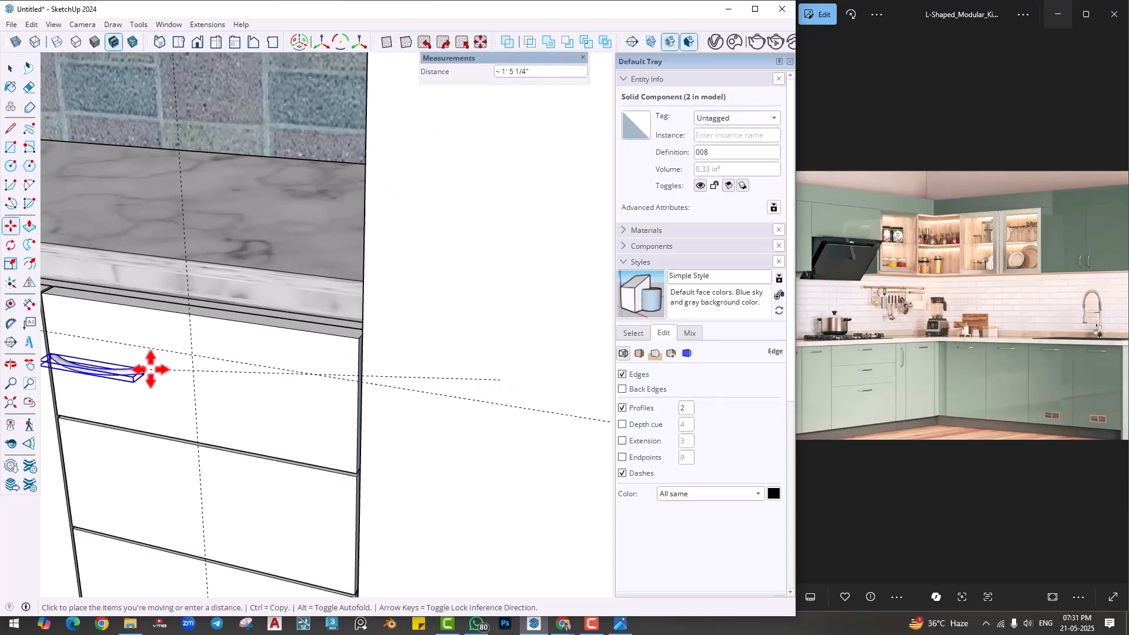
left_click(190, 355)
middle_click_drag(190, 355, 353, 327)
left_click(254, 406)
- Copy the curved handle from the top drawer onto the three lower drawers, using the drawer front corners as reference points
key("ctrl")
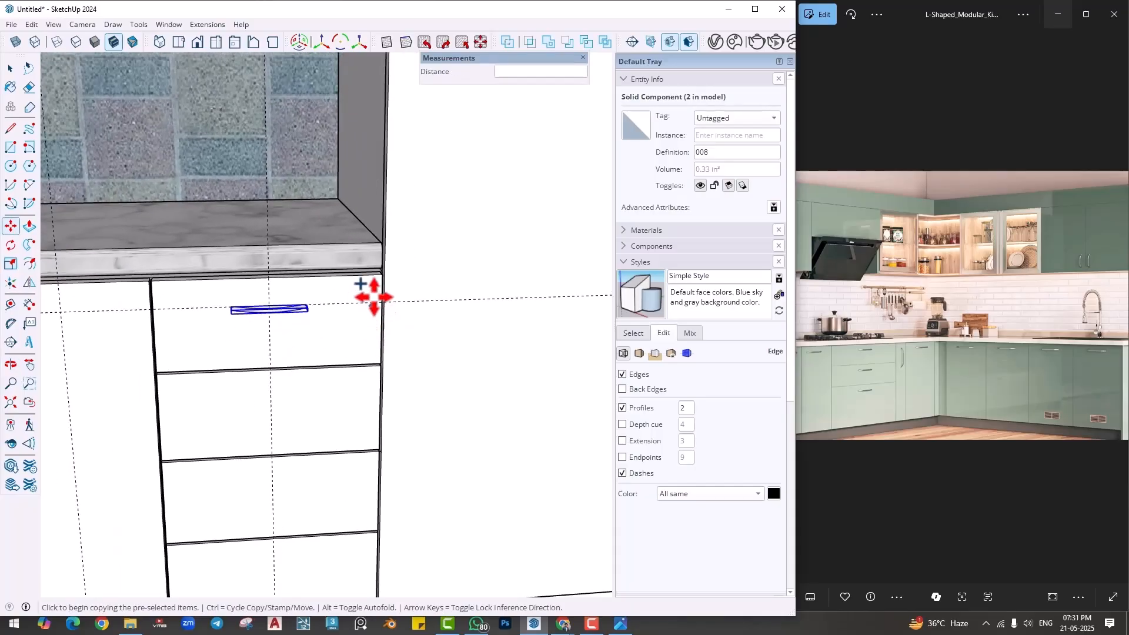
left_click(381, 279)
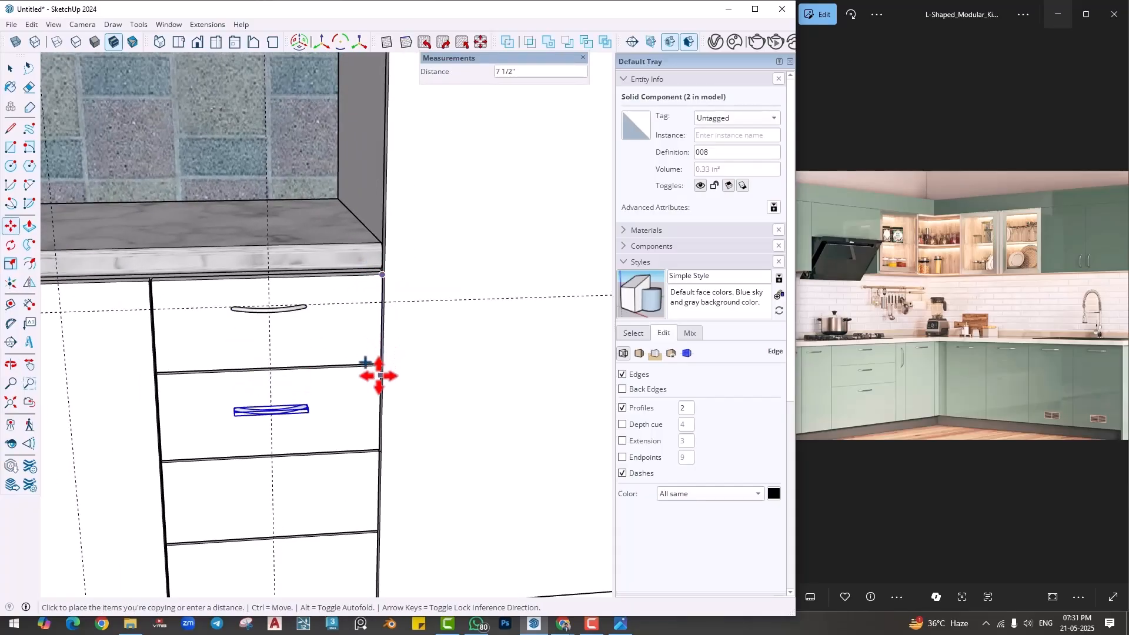
left_click(380, 371)
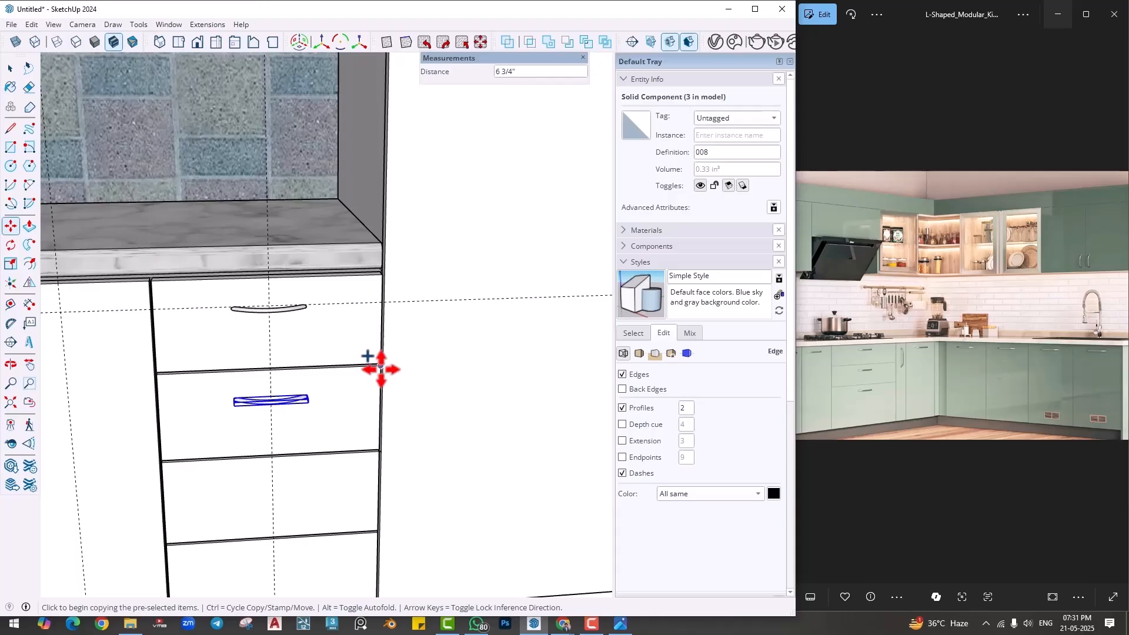
left_click(381, 368)
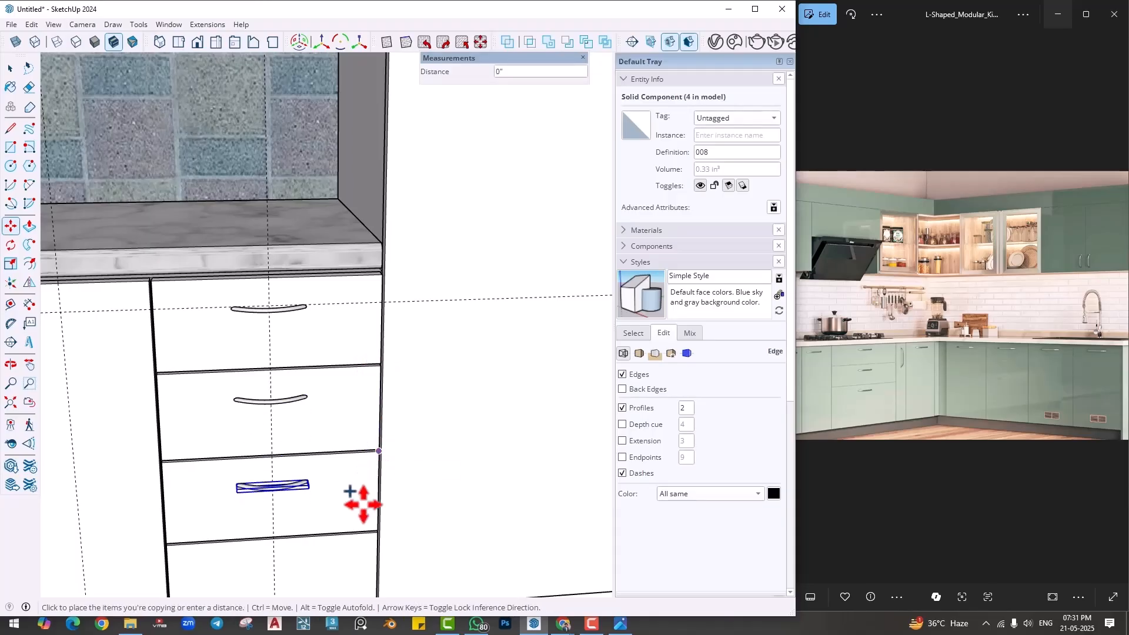
middle_click_drag(364, 517, 371, 440, "shift")
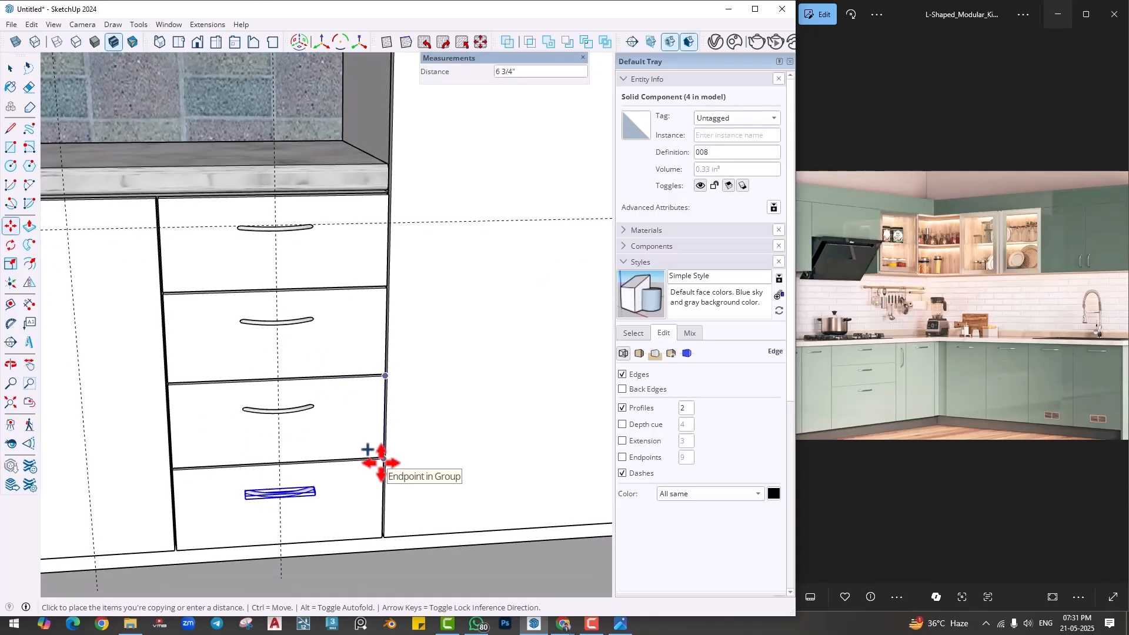
left_click(381, 458)
key("space")
- Copy the top drawer's handle onto the narrow and wide base doors, centred on their vertical guides along the horizontal guide
middle_click_drag(399, 441, 422, 333)
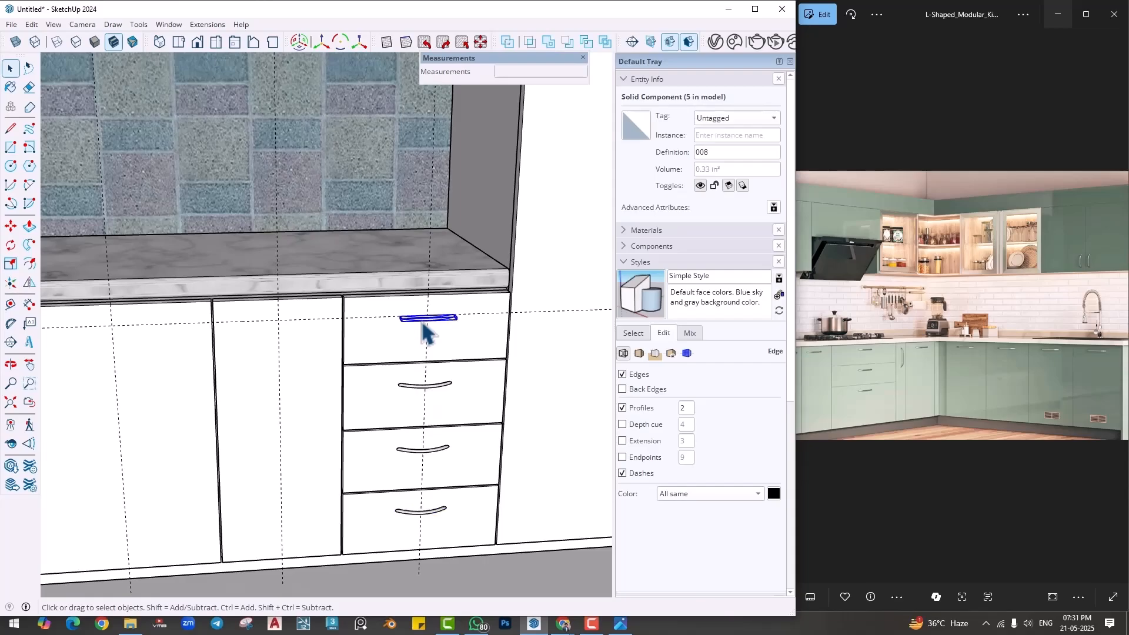
key("m")
key("ctrl")
left_click(427, 346)
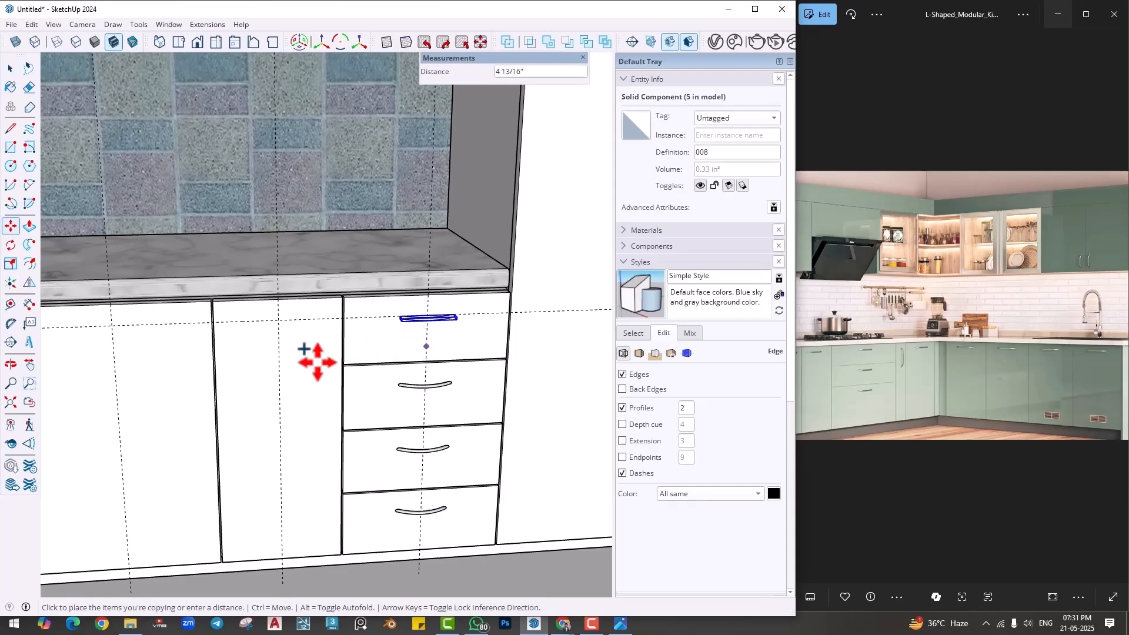
left_click(280, 352)
middle_click_drag(282, 368, 395, 367)
left_click(365, 368)
key("space")
- Copy the top drawer's handle sideways onto the tall cabinet door, along the horizontal guide
left_click(422, 445)
scroll(421, 446, "down", 3)
middle_click_drag(421, 446, 259, 359)
scroll(259, 359, "down", 2)
middle_click_drag(442, 475, 223, 452, "shift")
scroll(222, 452, "down", 2)
scroll(490, 447, "down", 1)
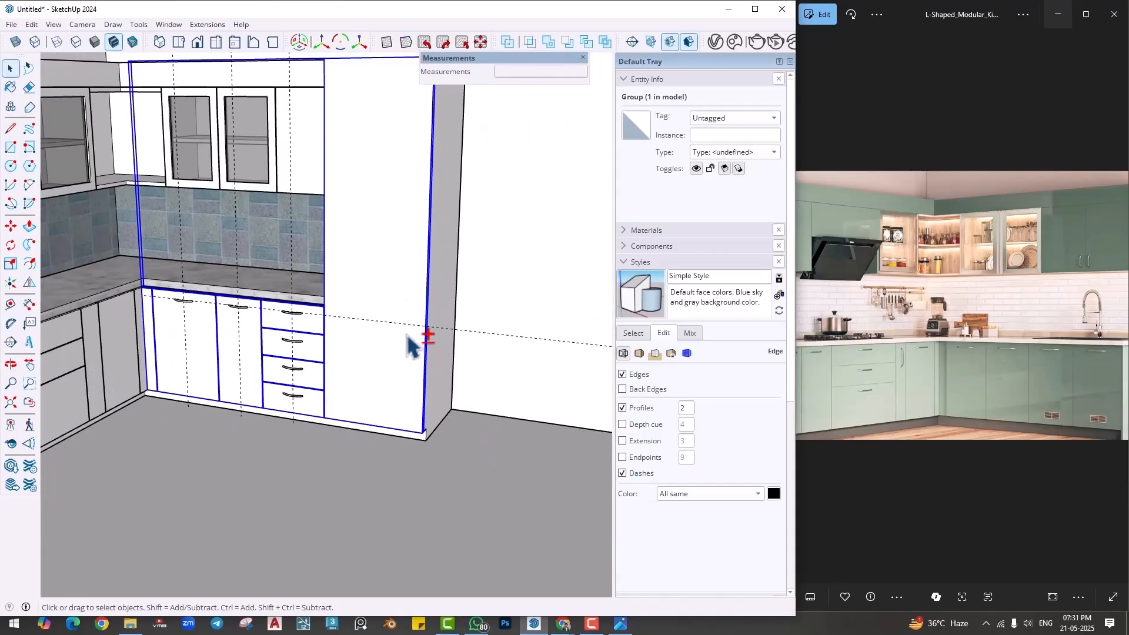
middle_click_drag(410, 346, 338, 306)
scroll(282, 365, "up", 5)
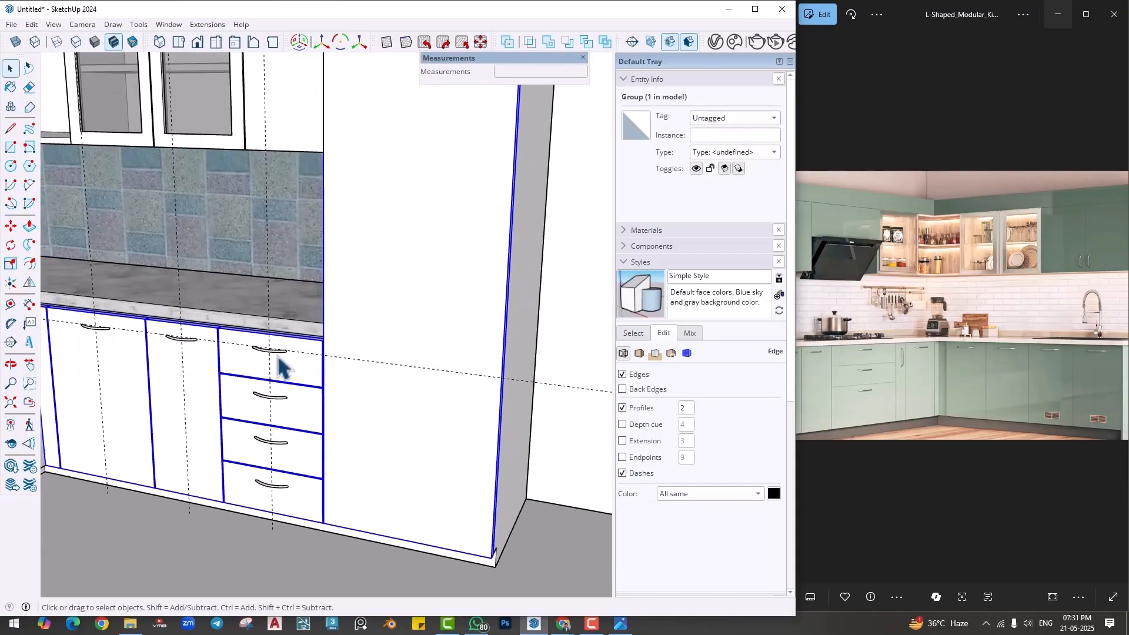
double_click(271, 352)
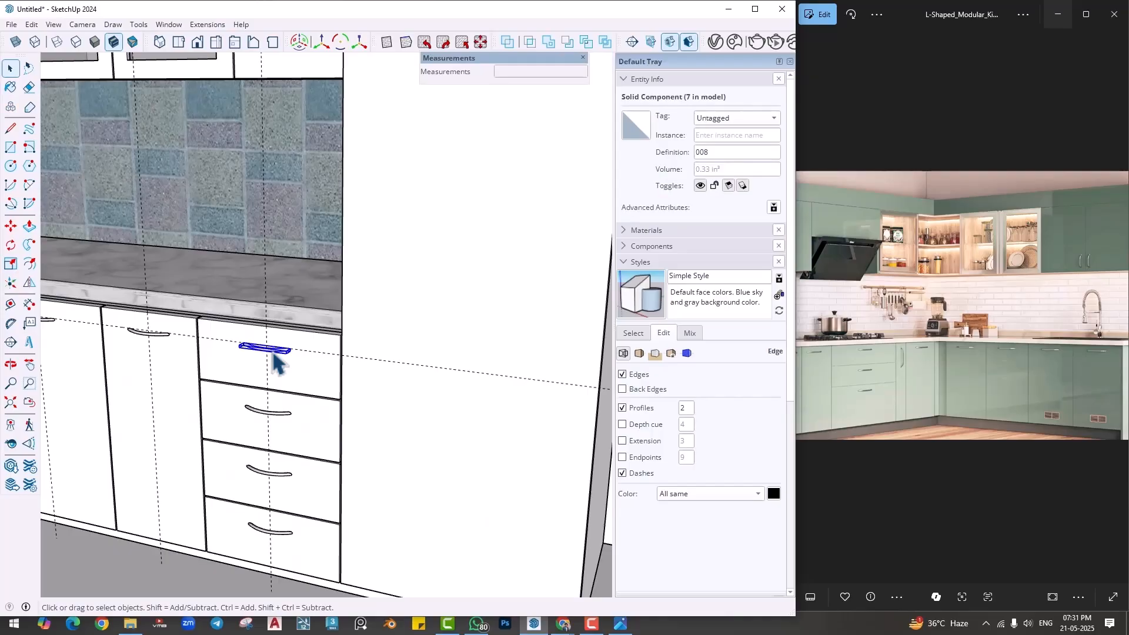
key("m")
left_click(282, 378)
key("ctrl")
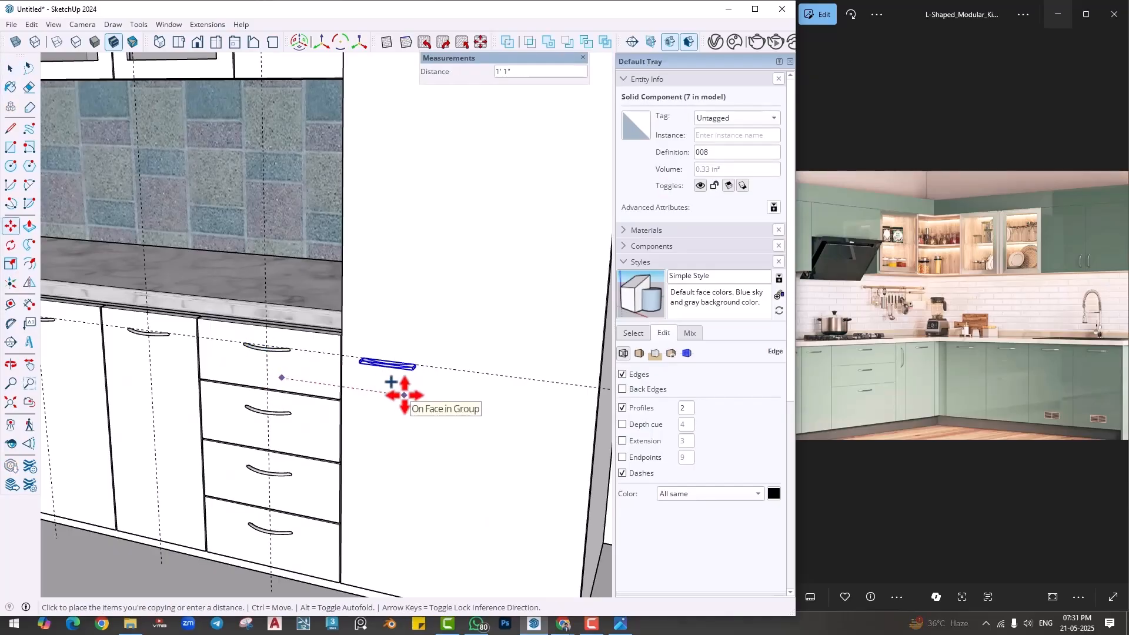
left_click(394, 382)
- Rotate the copied handle on the tall cabinet door so it stands vertically
key("r")
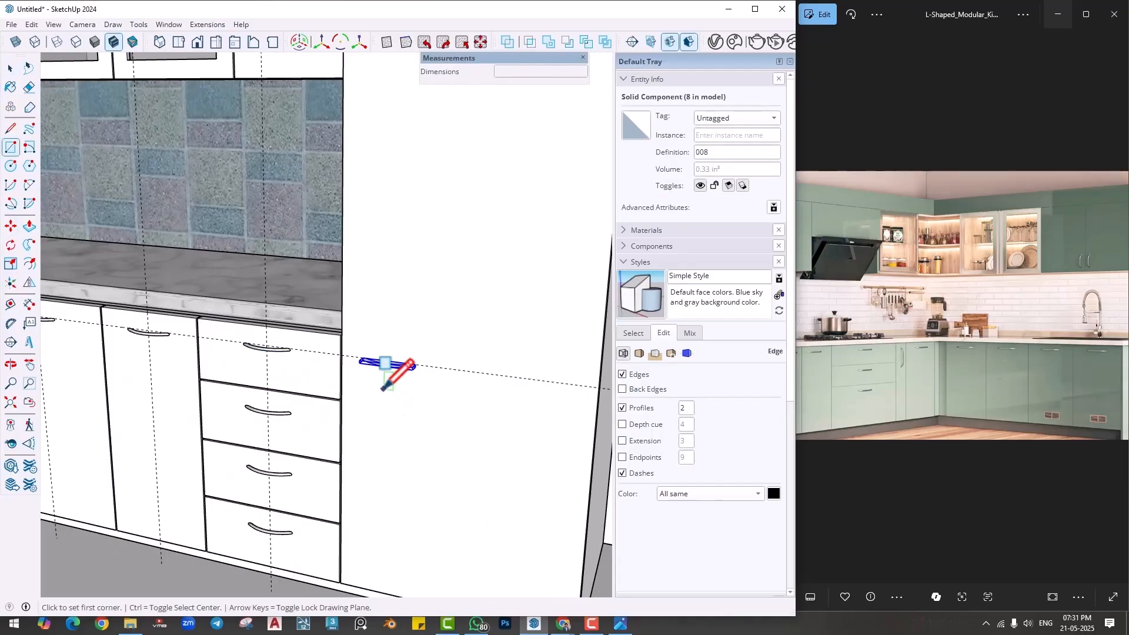
left_click(11, 245)
left_click(432, 406)
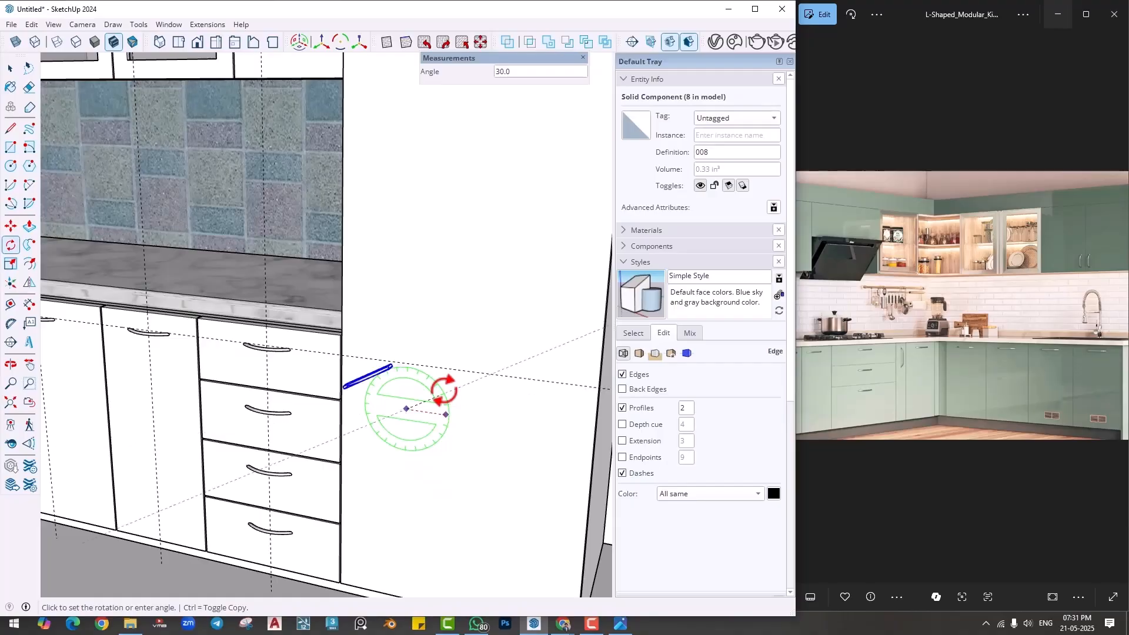
key("Return")
- Move the vertical handle up the tall cabinet door to countertop height, close to the door edge beside the drawers
middle_click_drag(415, 471, 356, 508)
key("m")
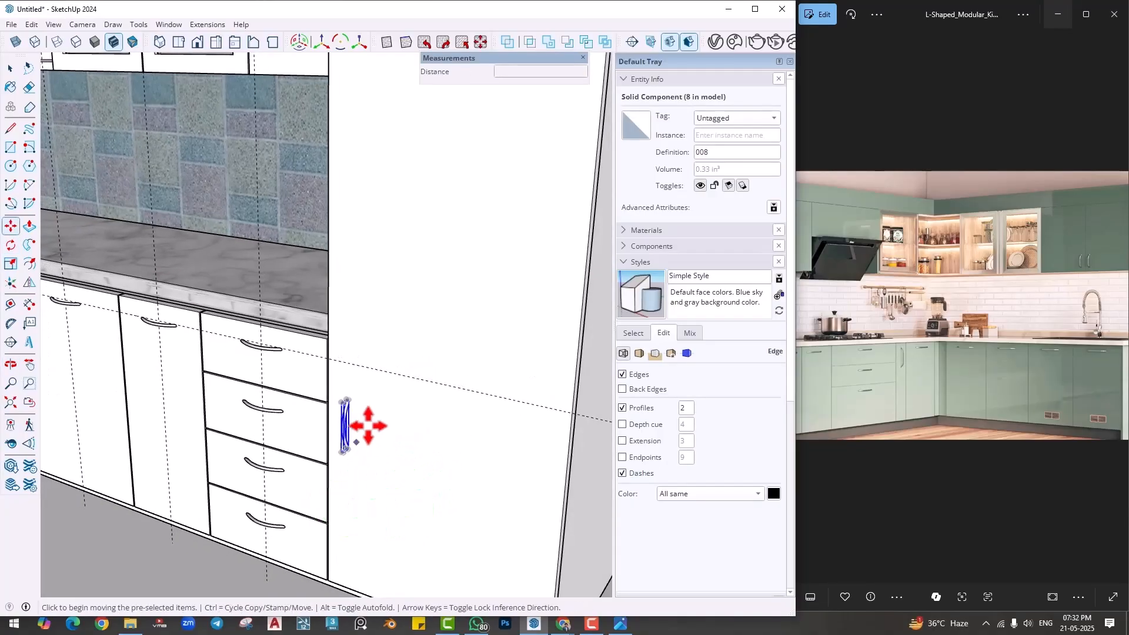
scroll(367, 429, "up", 2)
left_click(360, 404)
left_click(370, 265)
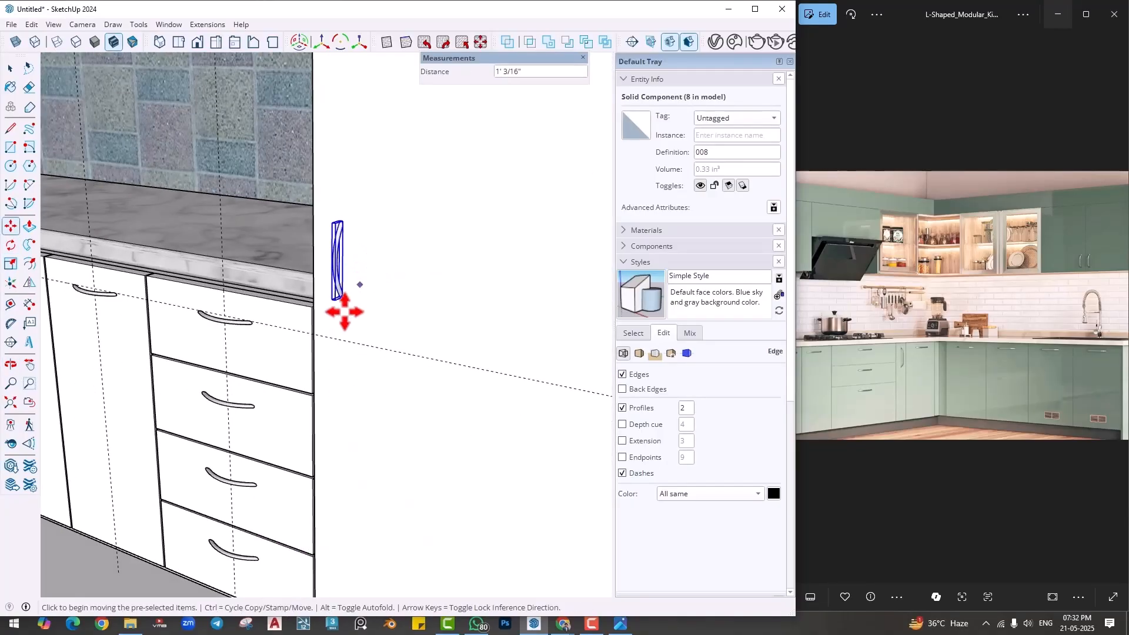
- Scale the tall door's vertical handle uniformly by a factor of 2.00
left_click(11, 264)
left_click(336, 301)
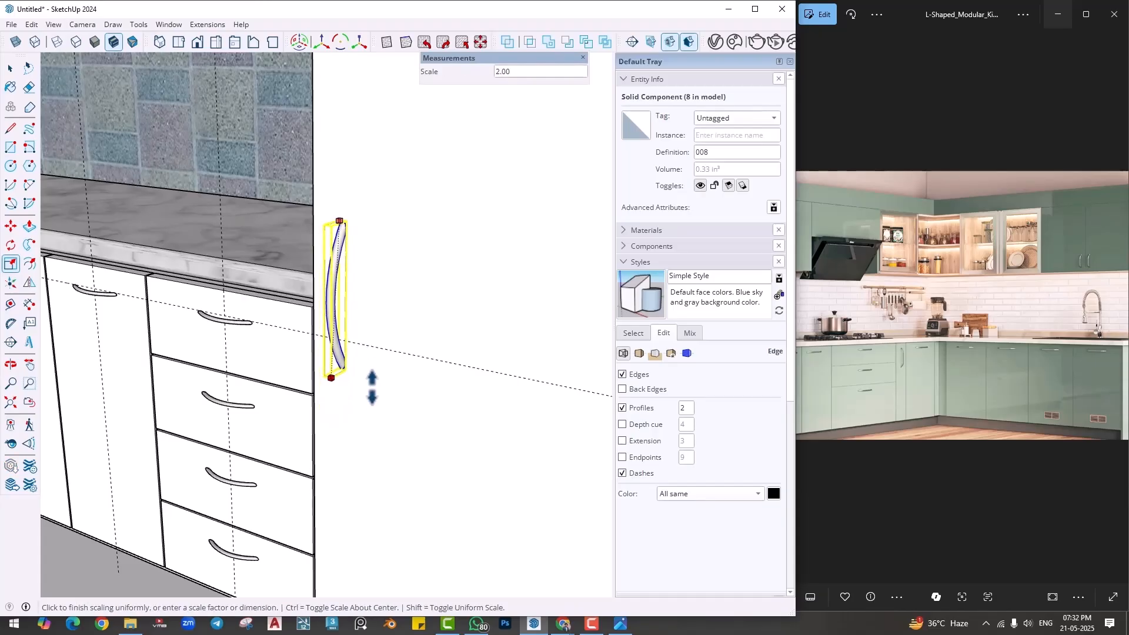
left_click(373, 388)
- Raise the enlarged handle about 9 5/8 inches on the tall cabinet door and deselect it
scroll(371, 425, "down", 2)
key("space")
left_click(377, 429)
middle_click_drag(377, 429, 294, 413)
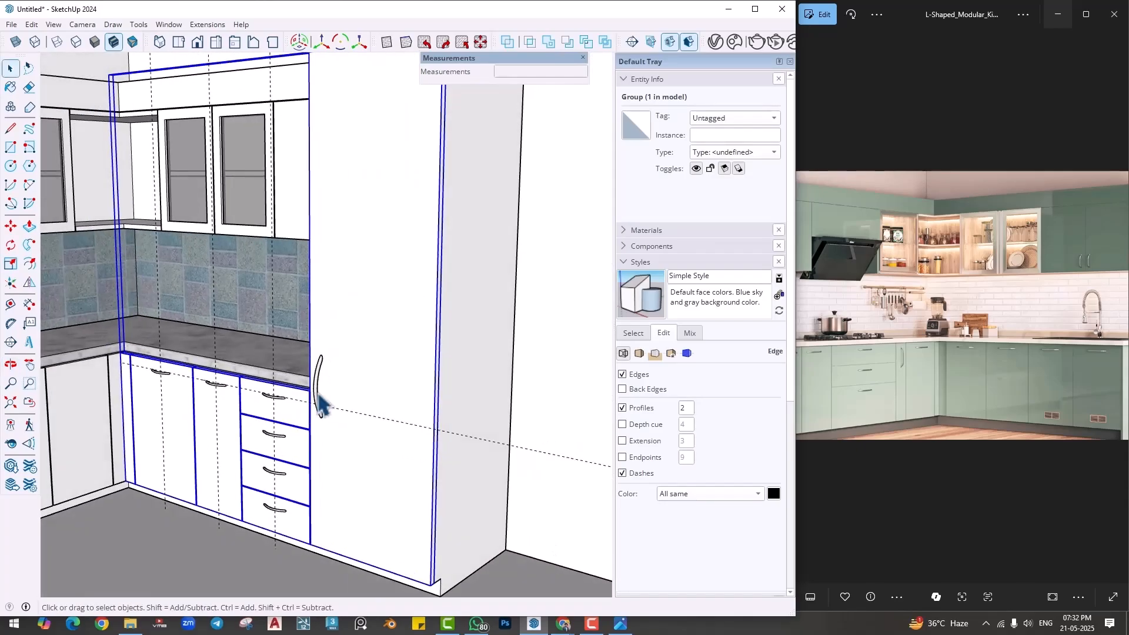
left_click(321, 405)
key("m")
left_click(377, 382)
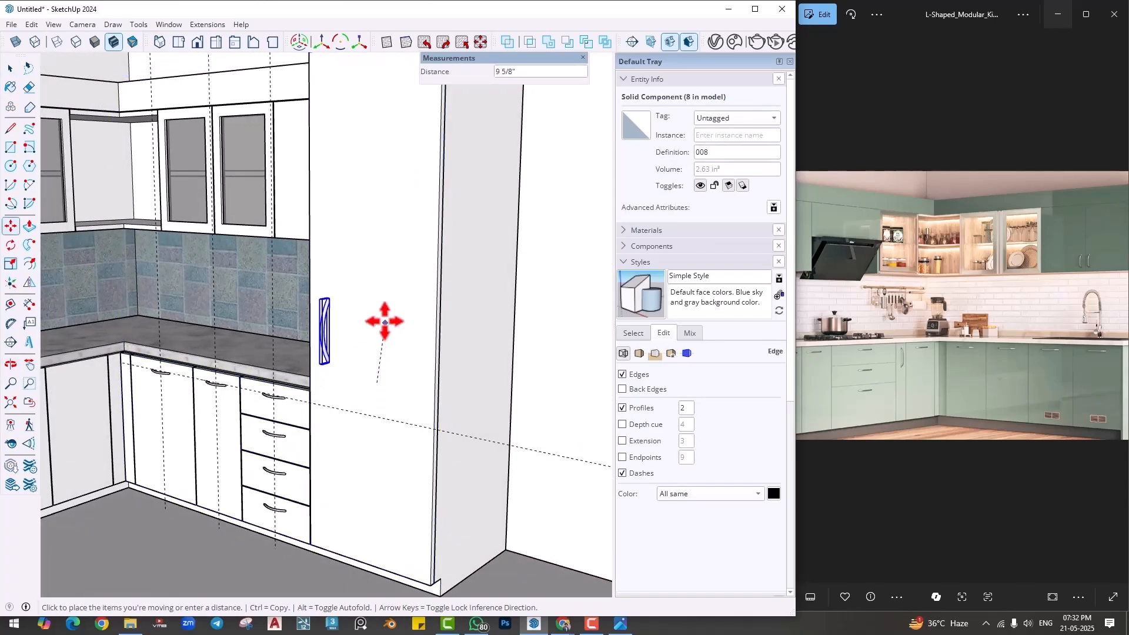
left_click(383, 321)
key("space")
left_click(572, 381)
- Open the Extension Warehouse and search all categories for "change"
scroll(500, 384, "down", 3)
middle_click_drag(337, 386, 346, 415)
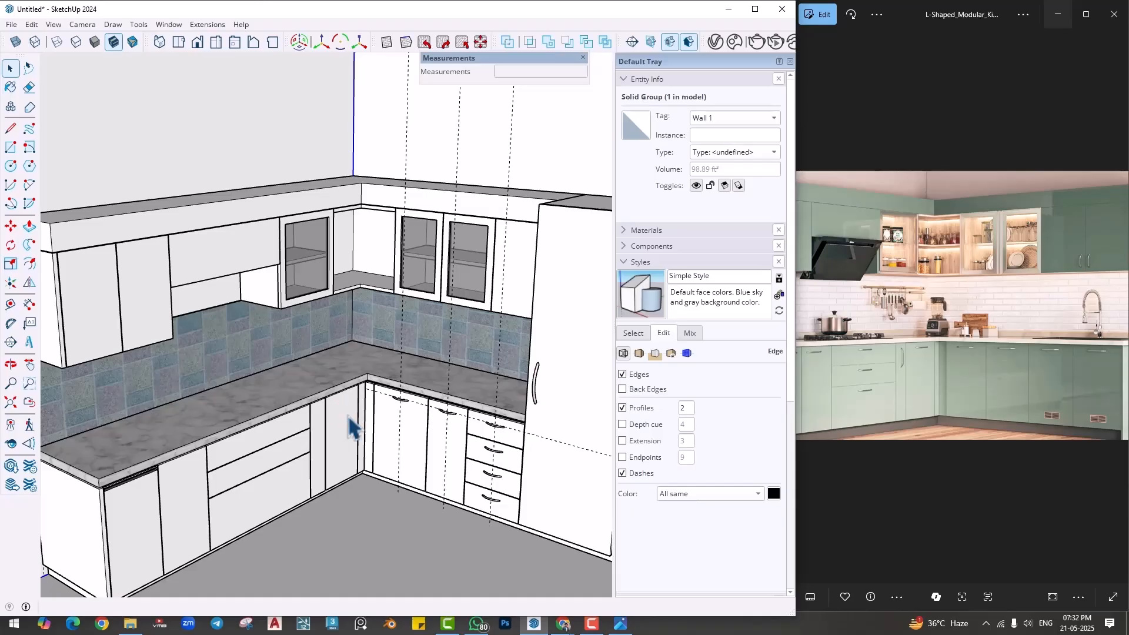
scroll(350, 428, "down", 1)
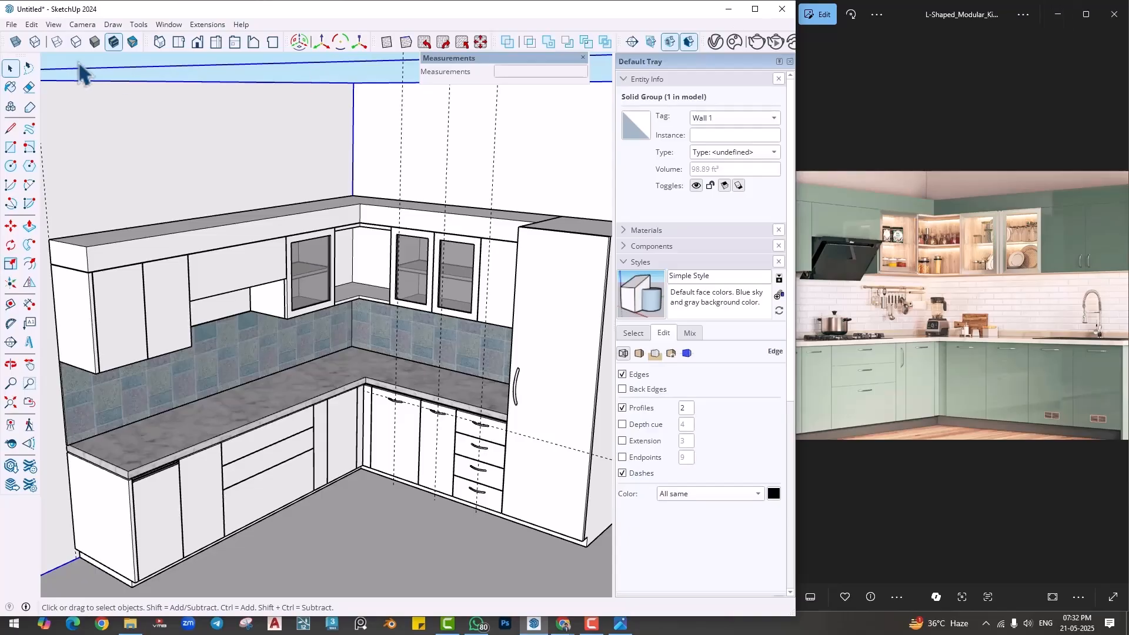
left_click(197, 26)
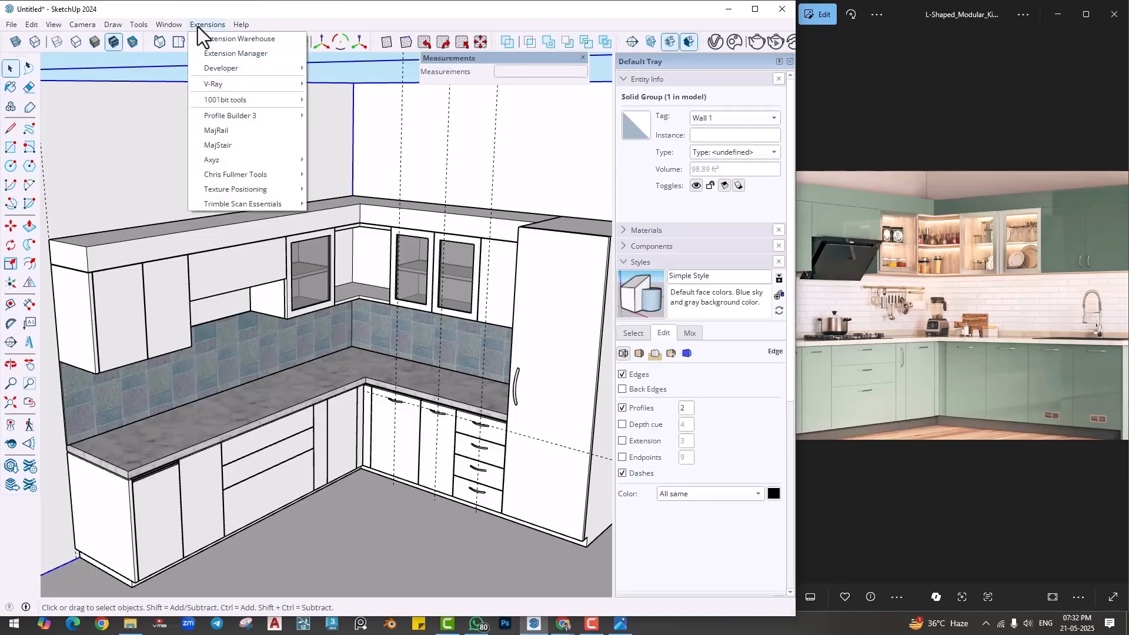
left_click(227, 38)
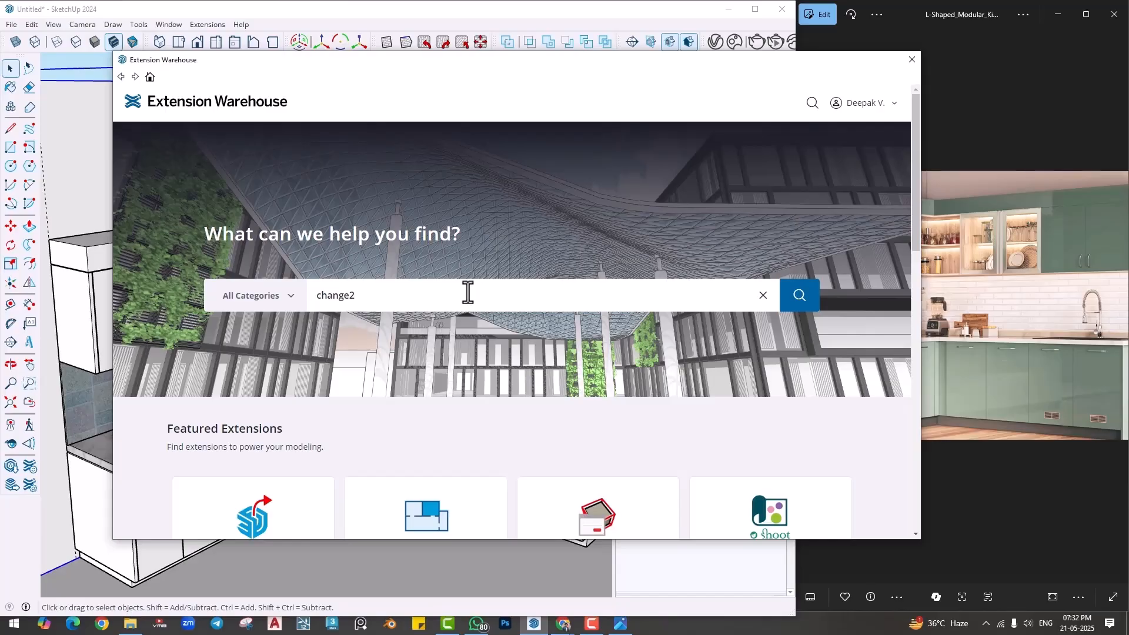
key("Return")
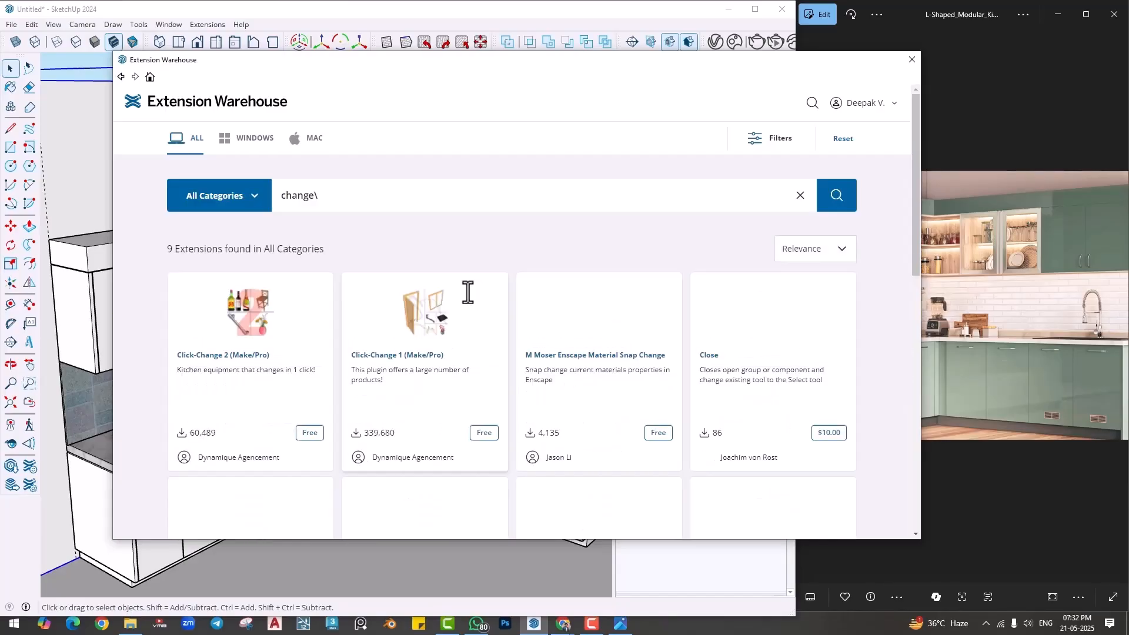
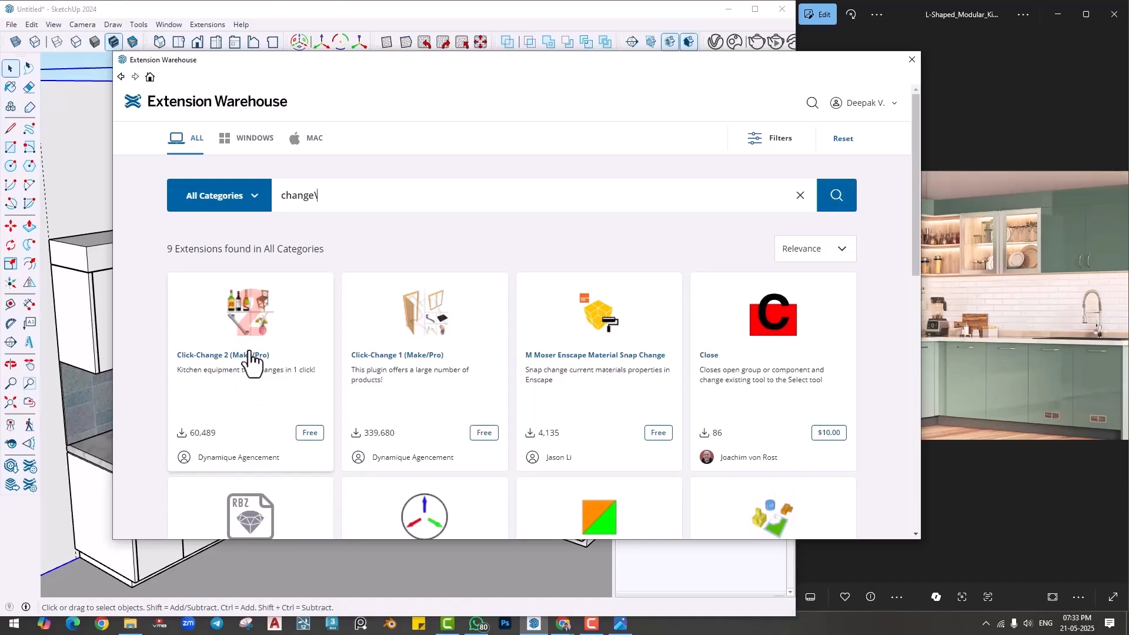
- Open the Click-Change 2 (Make/Pro) extension page to examine it, and close the Extension Warehouse
left_click(263, 343)
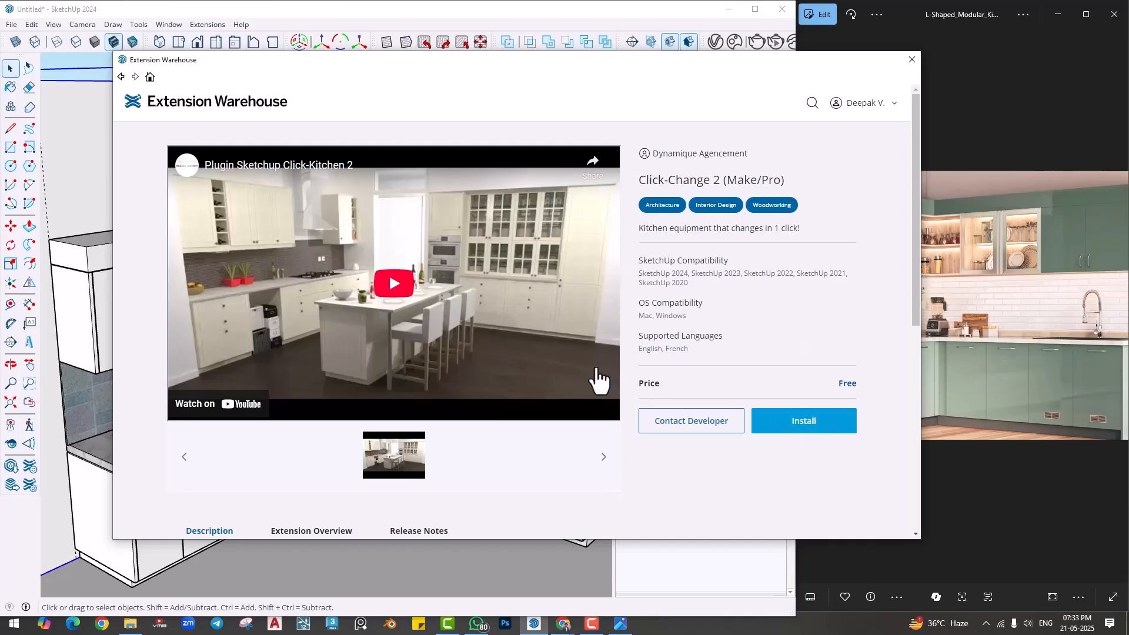
left_click(471, 336)
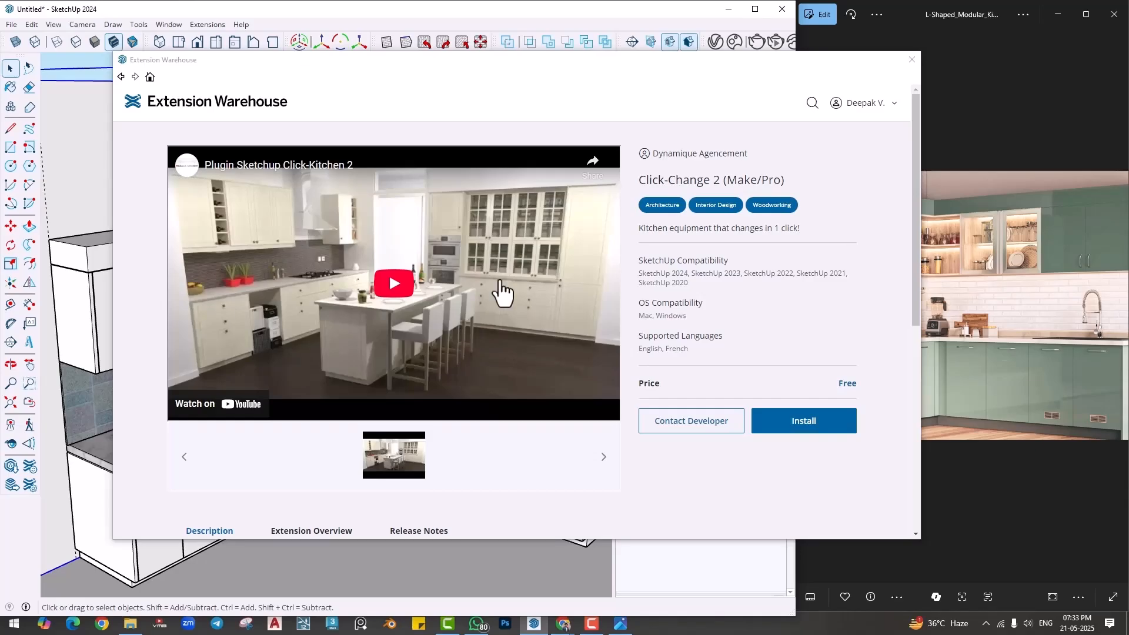
left_click(912, 59)
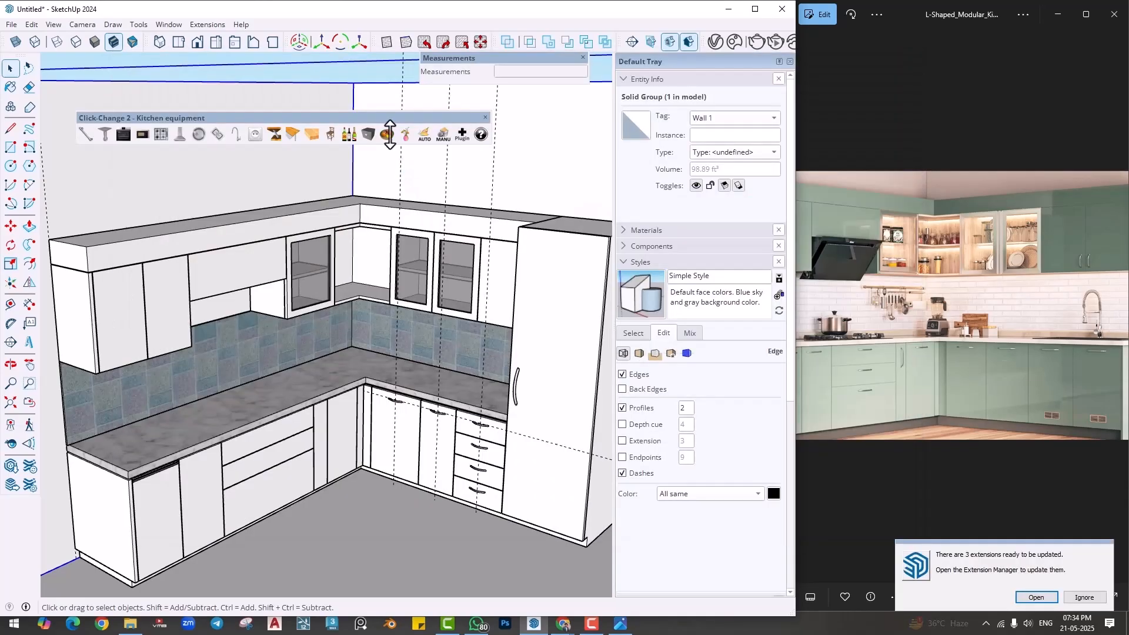
- Deselect the wall and move the Click-Change 2 kitchen equipment toolbar clear of the cabinets
left_click(355, 77)
scroll(375, 240, "down", 2)
middle_click_drag(375, 241, 329, 151)
left_click_drag(312, 116, 347, 100)
middle_click_drag(382, 446, 231, 478)
scroll(230, 478, "up", 9)
middle_click_drag(292, 416, 253, 389, "shift")
scroll(290, 327, "down", 8)
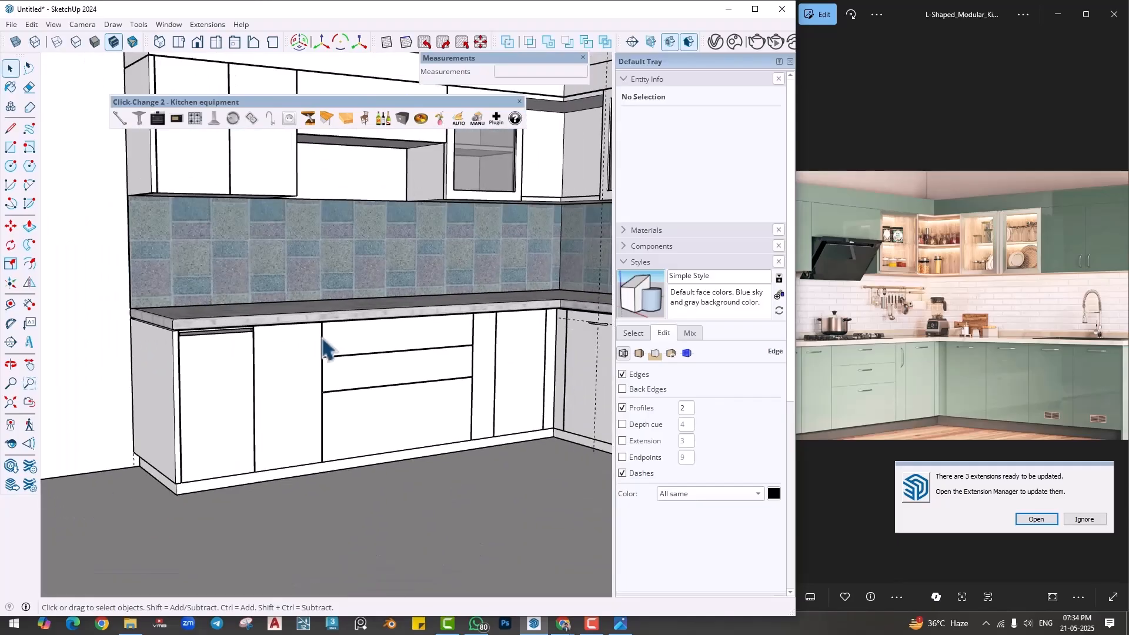
scroll(330, 358, "down", 2)
middle_click_drag(231, 436, 212, 338)
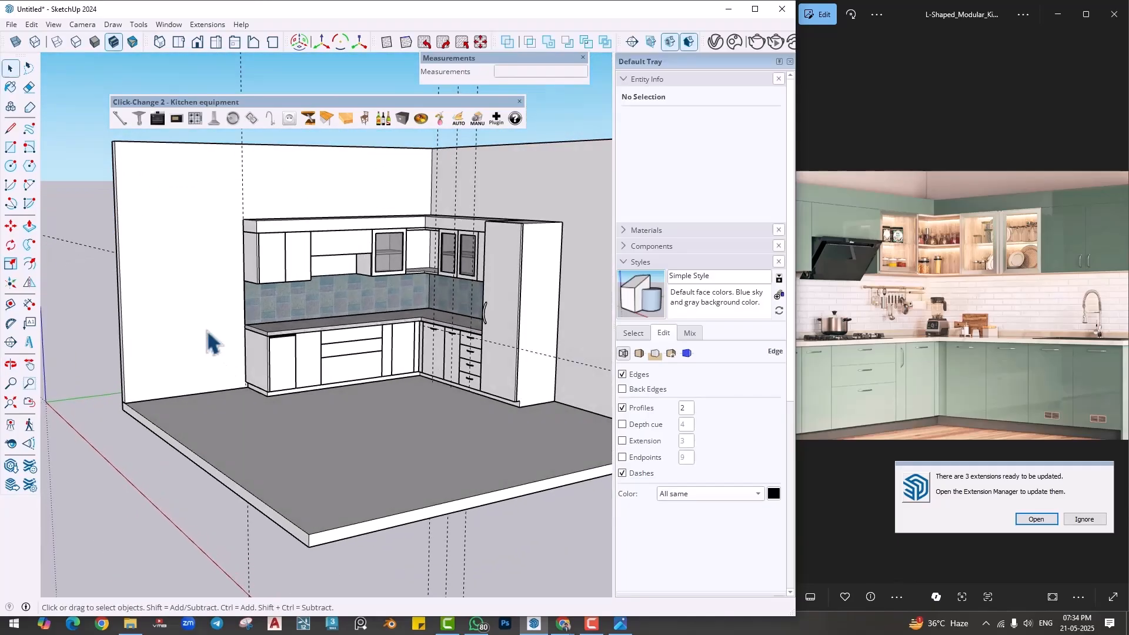
left_click(211, 341)
left_click(117, 120)
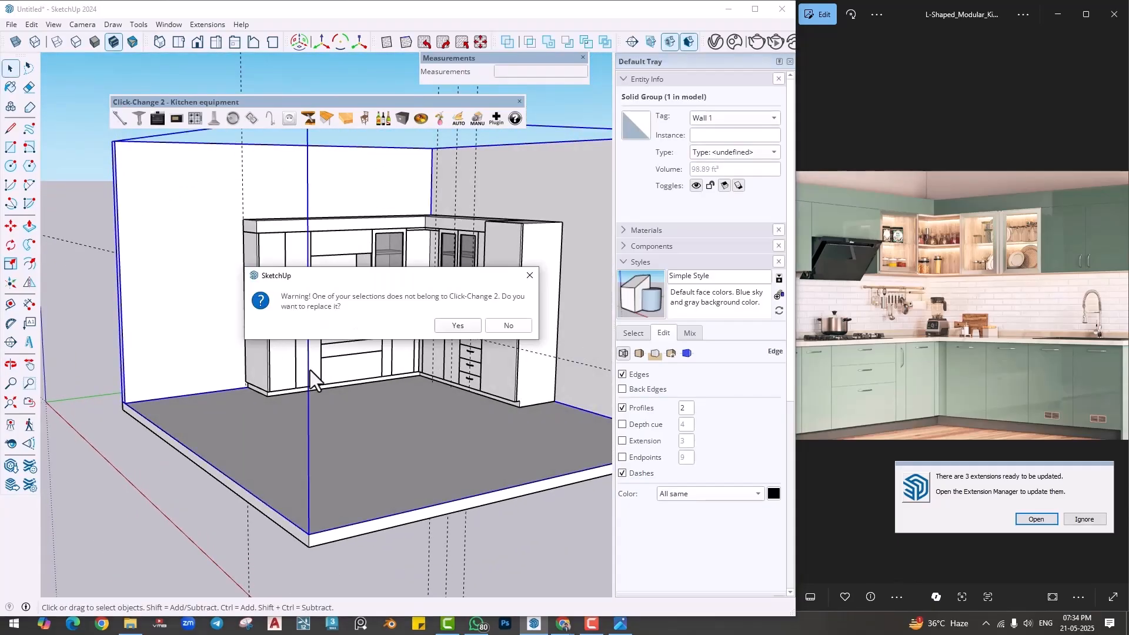
left_click(530, 276)
left_click(152, 504)
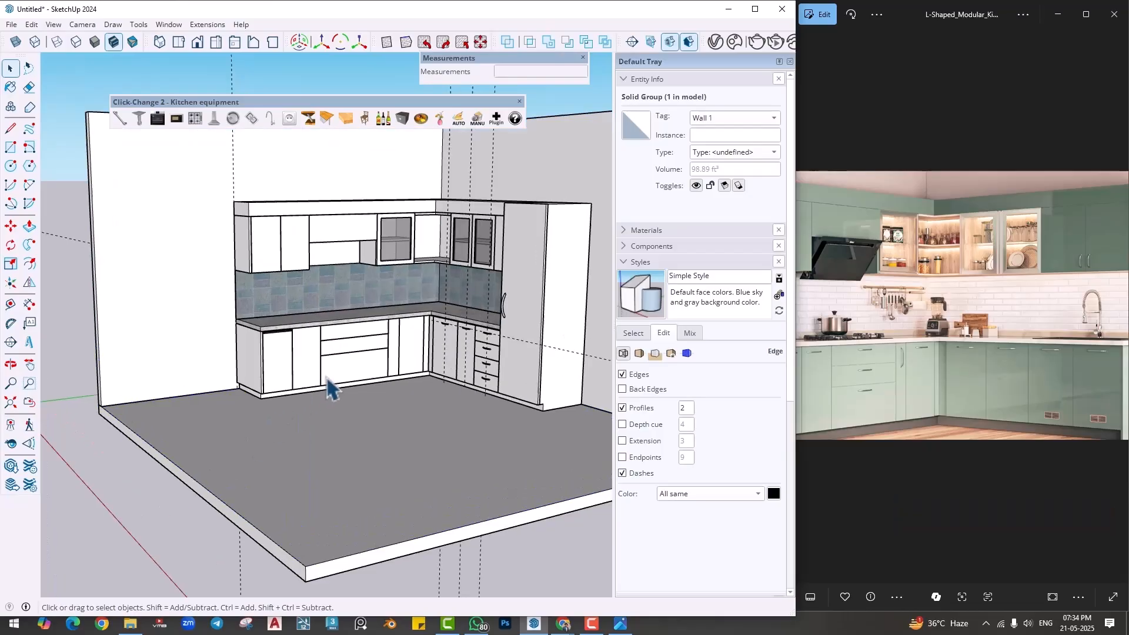
- Place a Click-Change 2 handle horizontally near the upper edge of the base door beside the wide drawers
scroll(262, 344, "up", 4)
scroll(262, 344, "up", 6)
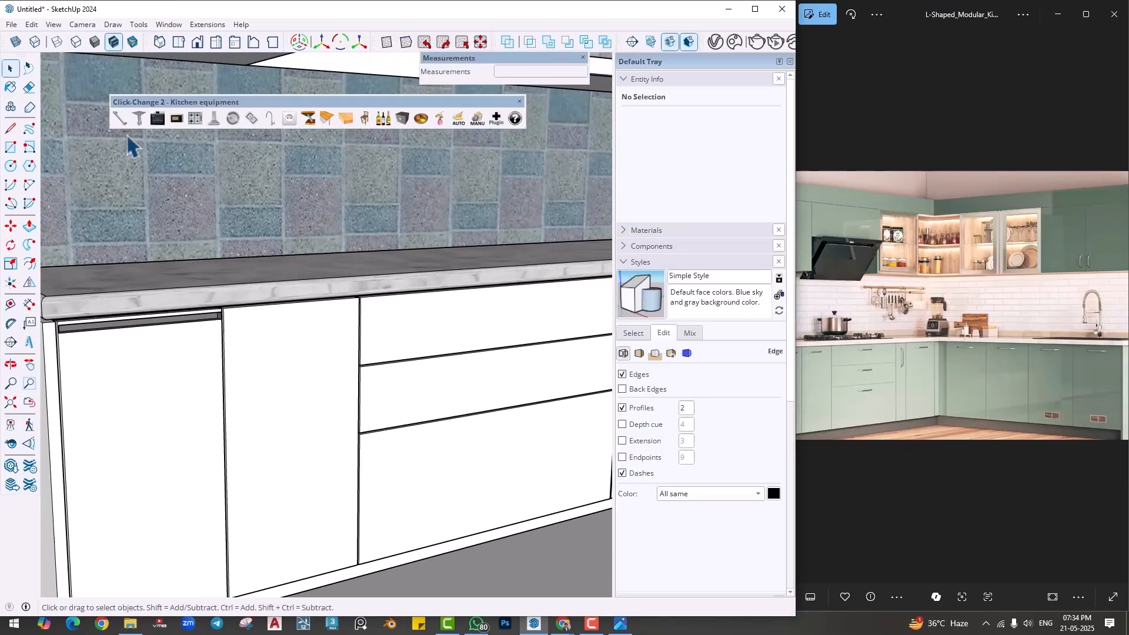
left_click(120, 118)
scroll(273, 352, "up", 5)
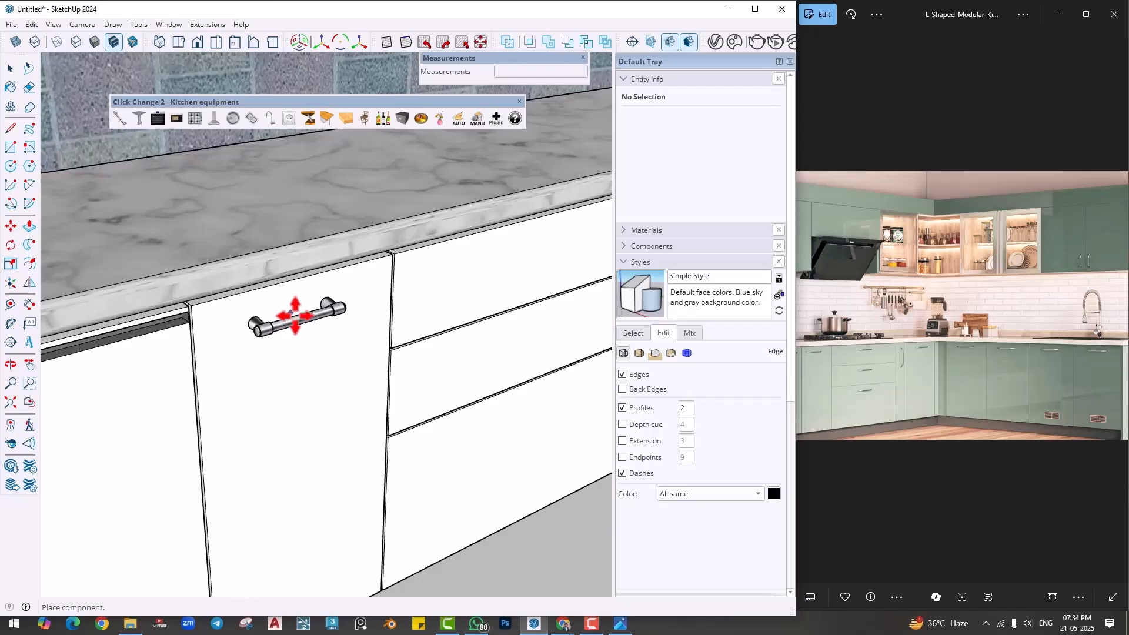
left_click(287, 309)
middle_click_drag(309, 411, 358, 385)
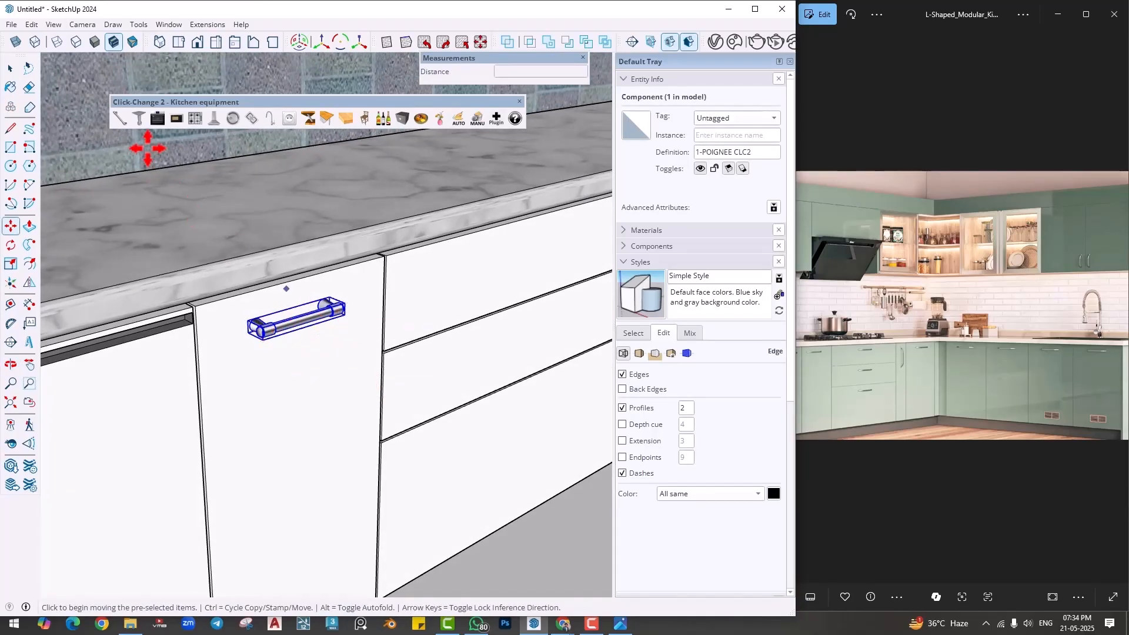
- Cycle the placed handle through the Click-Change 2 designs and settle on 7-POIGNEE CLC2
left_click(122, 124)
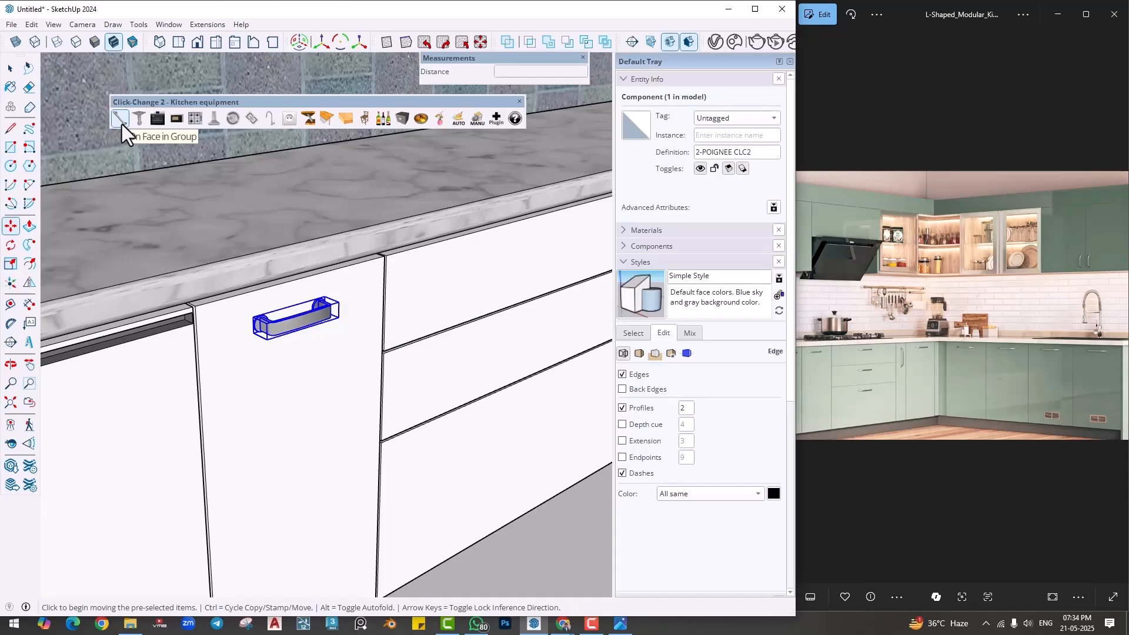
left_click(121, 125)
left_click(121, 125)
left_click(122, 125)
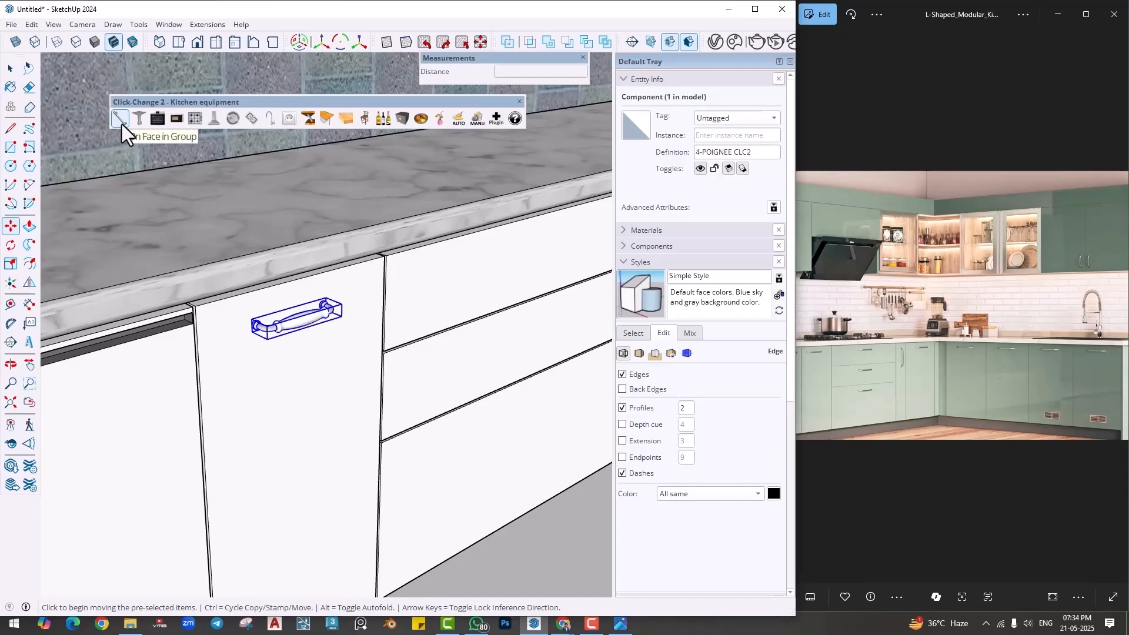
left_click(122, 125)
left_click(122, 124)
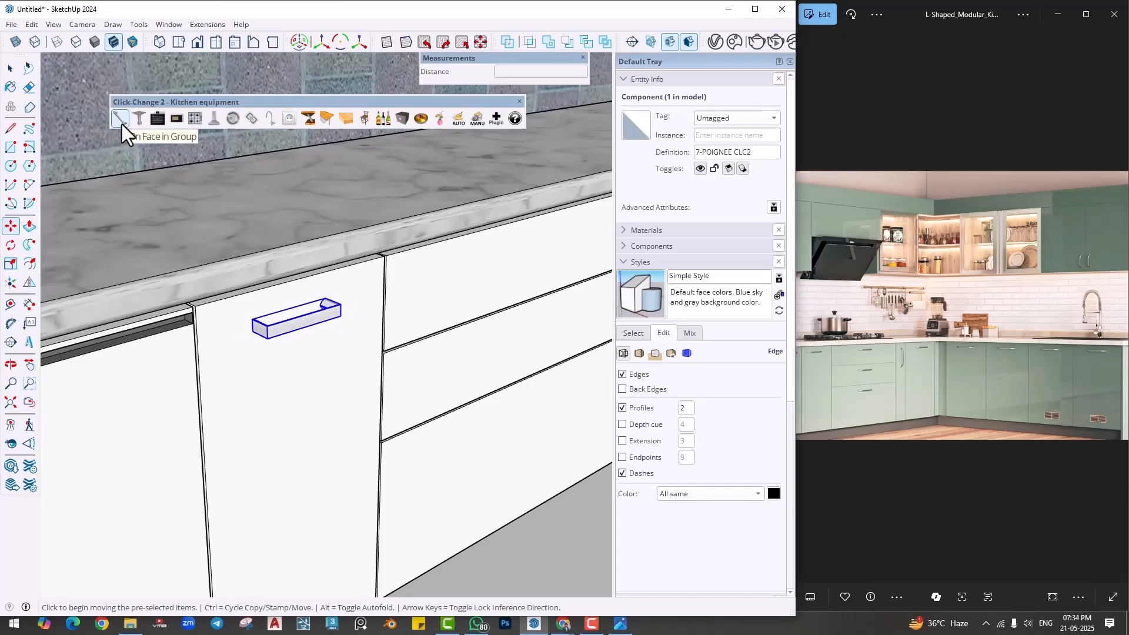
left_click(122, 125)
left_click(121, 125)
left_click(121, 124)
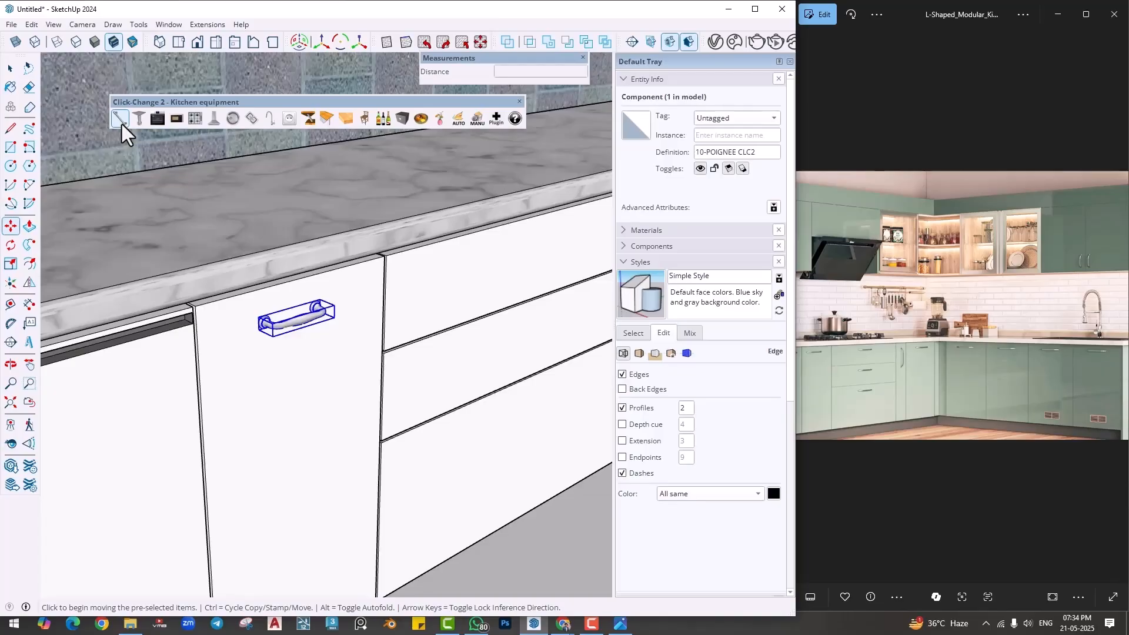
left_click(122, 124)
left_click(122, 125)
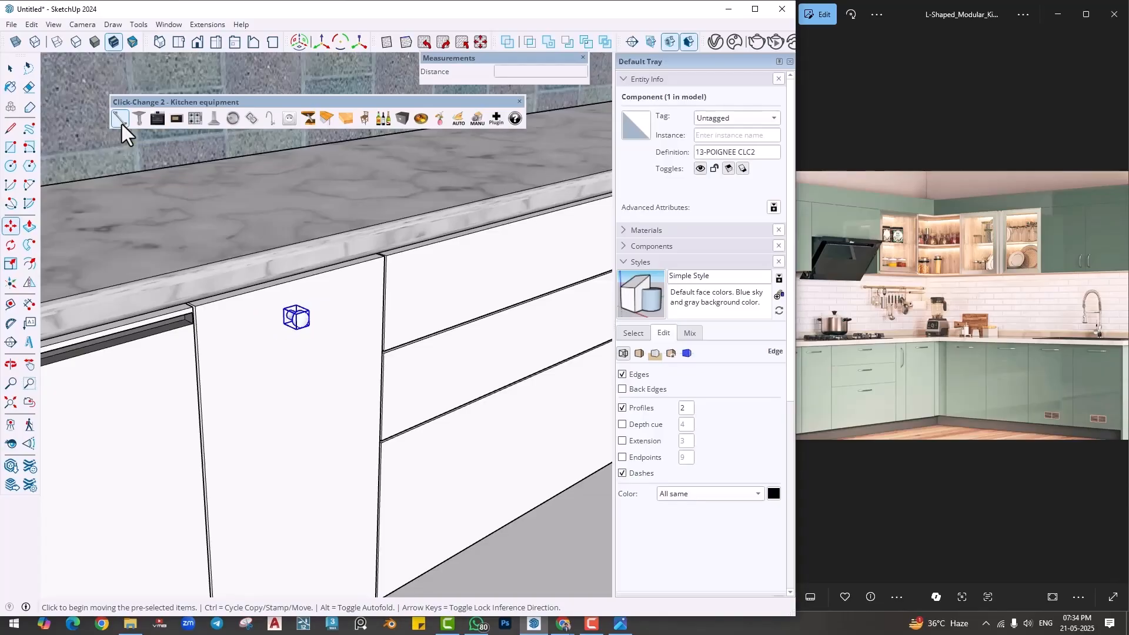
left_click(121, 124)
left_click(122, 124)
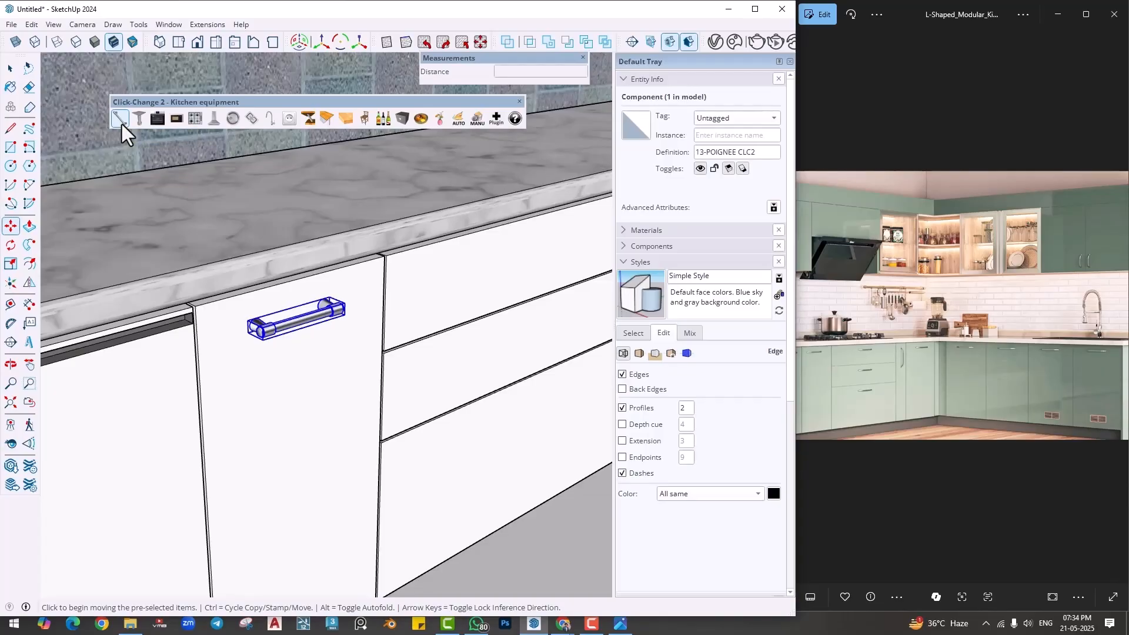
left_click(121, 124)
left_click(122, 124)
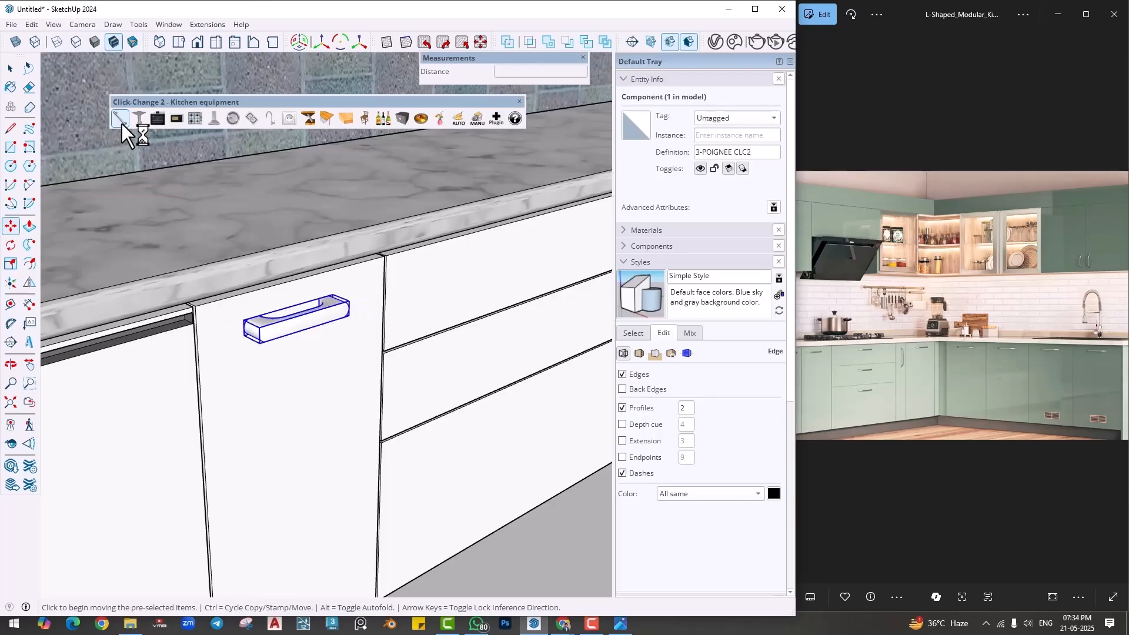
left_click(122, 124)
left_click(122, 125)
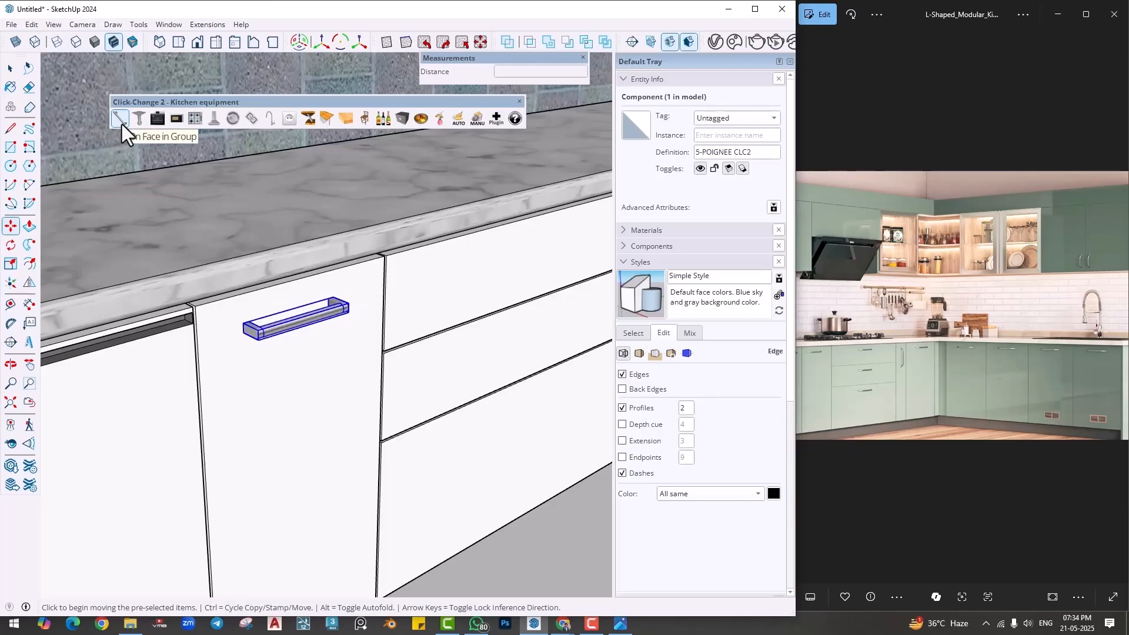
left_click(121, 124)
middle_click_drag(332, 372, 294, 373)
key("space")
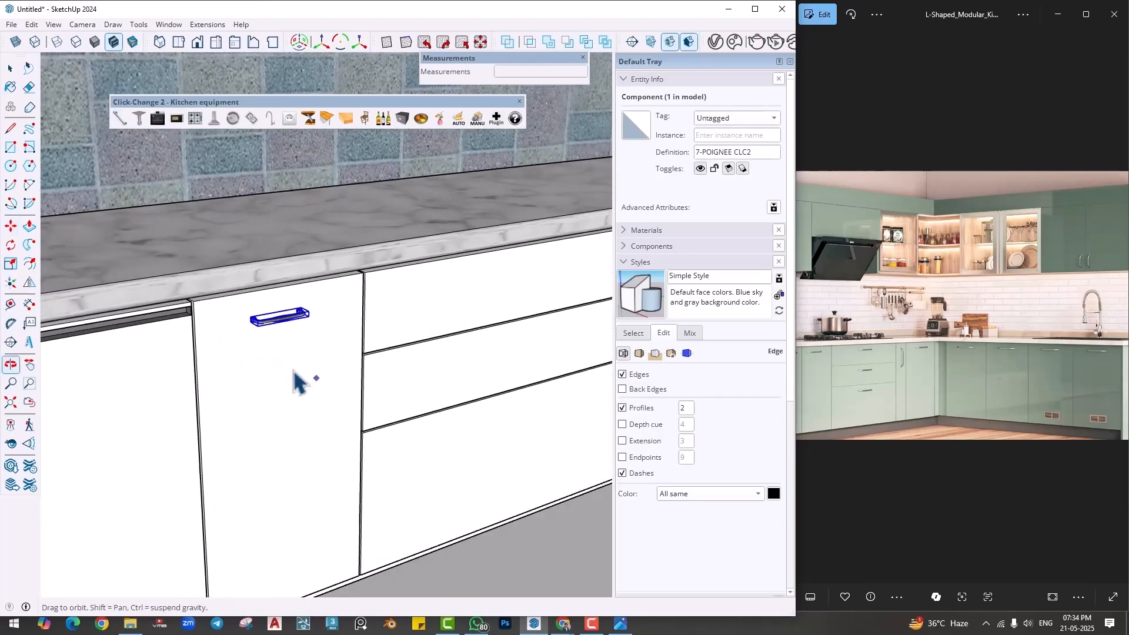
- Examine the new door handle on the base cabinet run from close up and within the whole kitchen
left_click(308, 411)
middle_click_drag(309, 412, 391, 422)
scroll(391, 421, "down", 8)
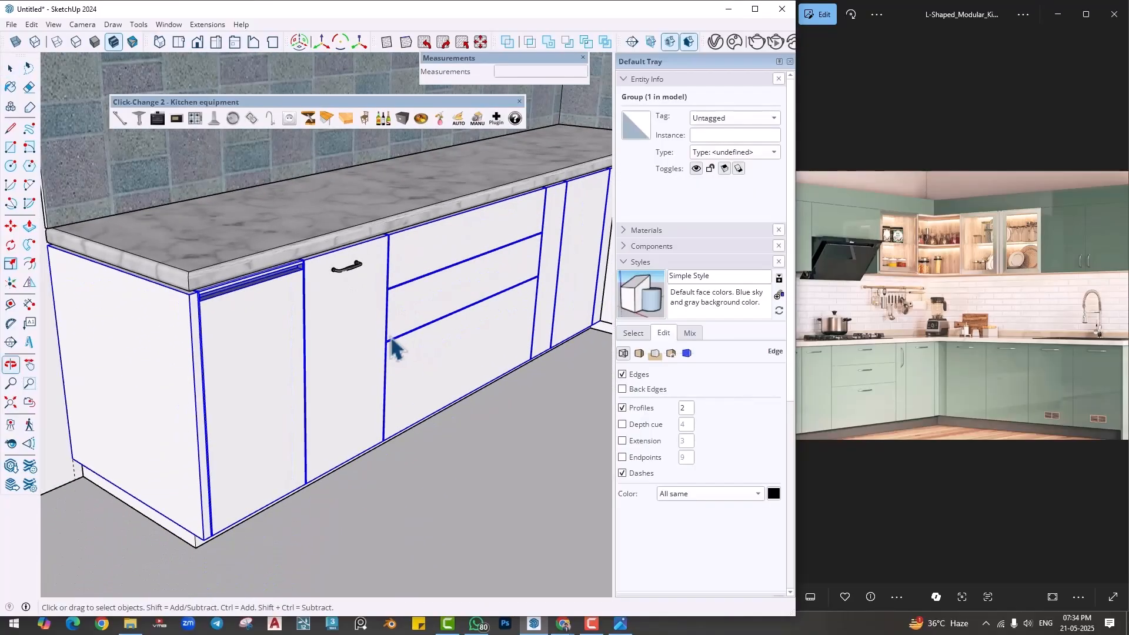
scroll(282, 427, "down", 5)
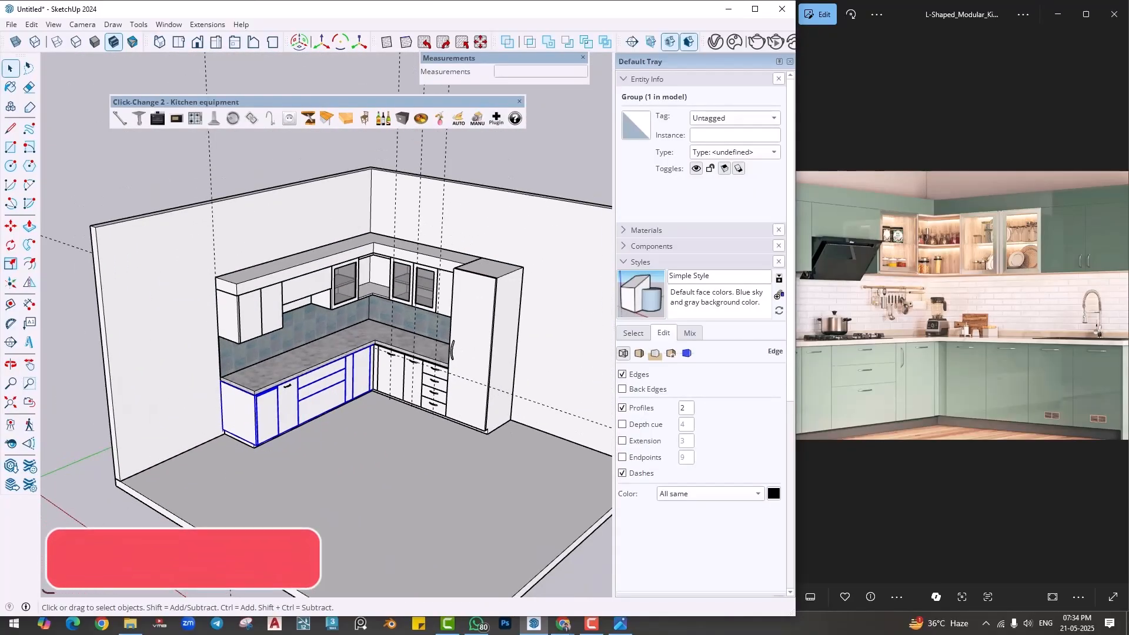
left_click(144, 546)
scroll(182, 156, "up", 3)
scroll(189, 434, "up", 3)
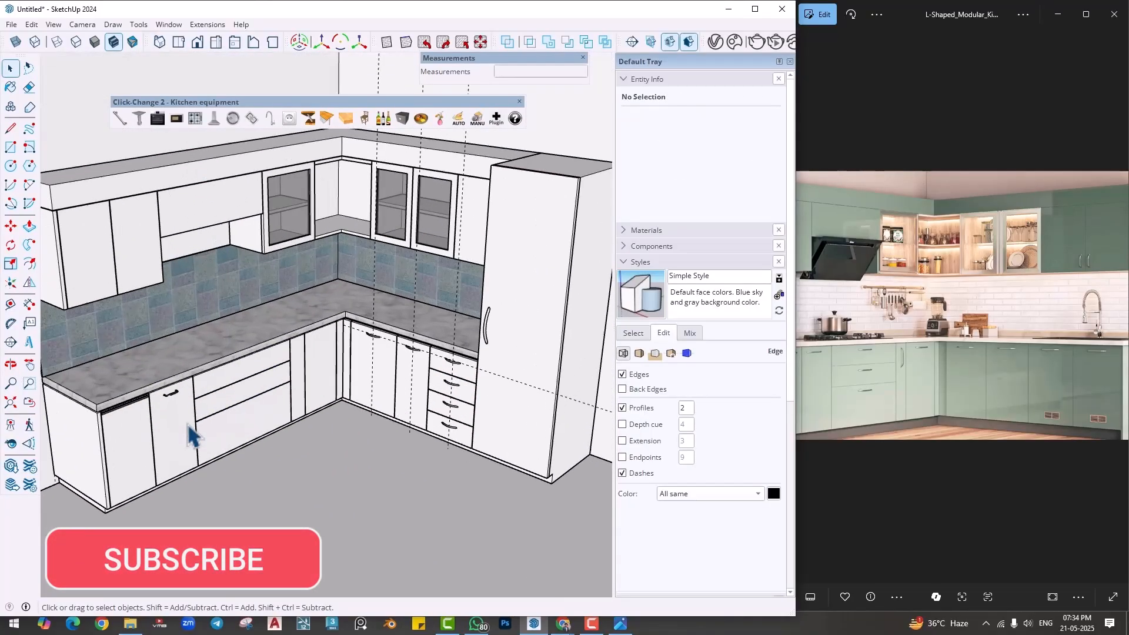
middle_click_drag(176, 461, 212, 444)
scroll(253, 353, "down", 5)
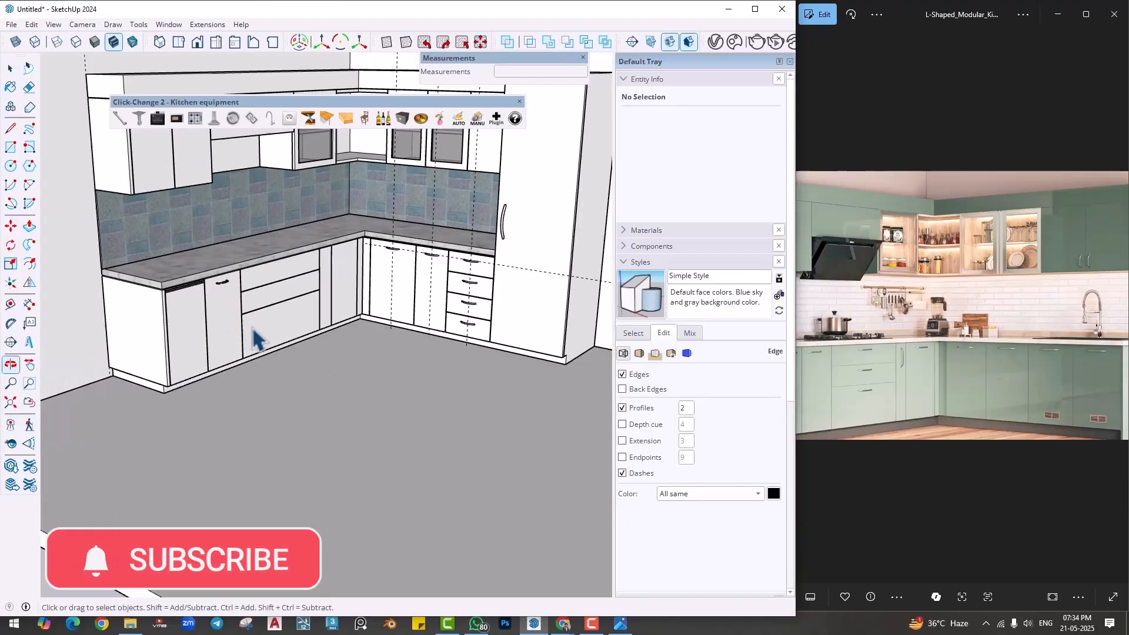
middle_click_drag(236, 386, 238, 384, "shift")
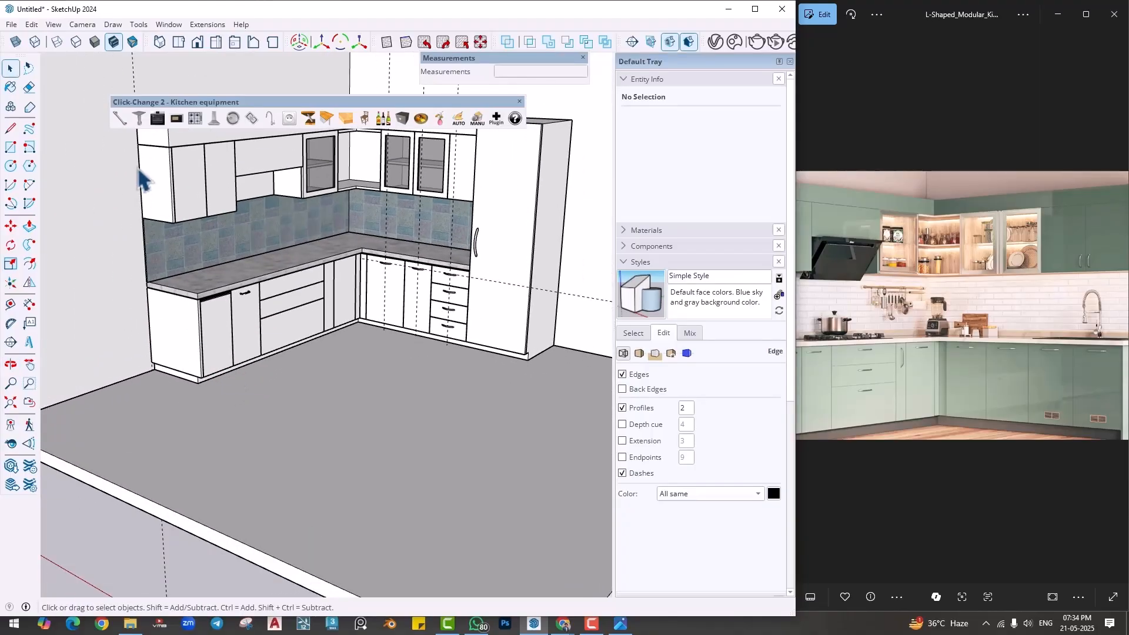
- Insert a Click-Change 2 cabinet leg on the front of the end base cabinet door
left_click(137, 121)
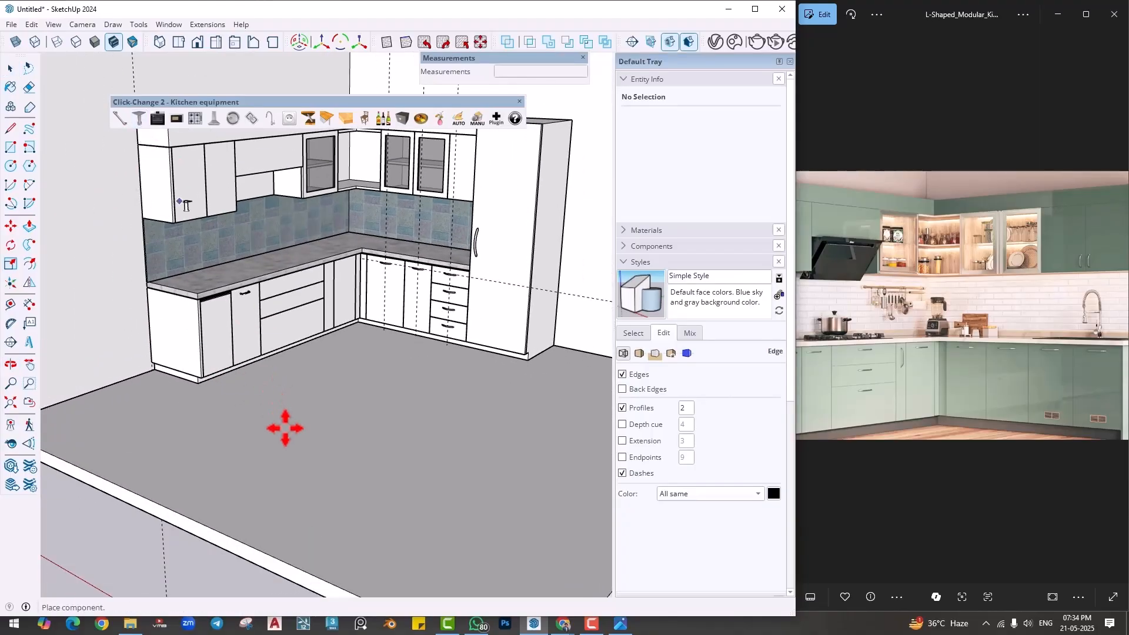
scroll(250, 429, "up", 3)
scroll(209, 292, "up", 6)
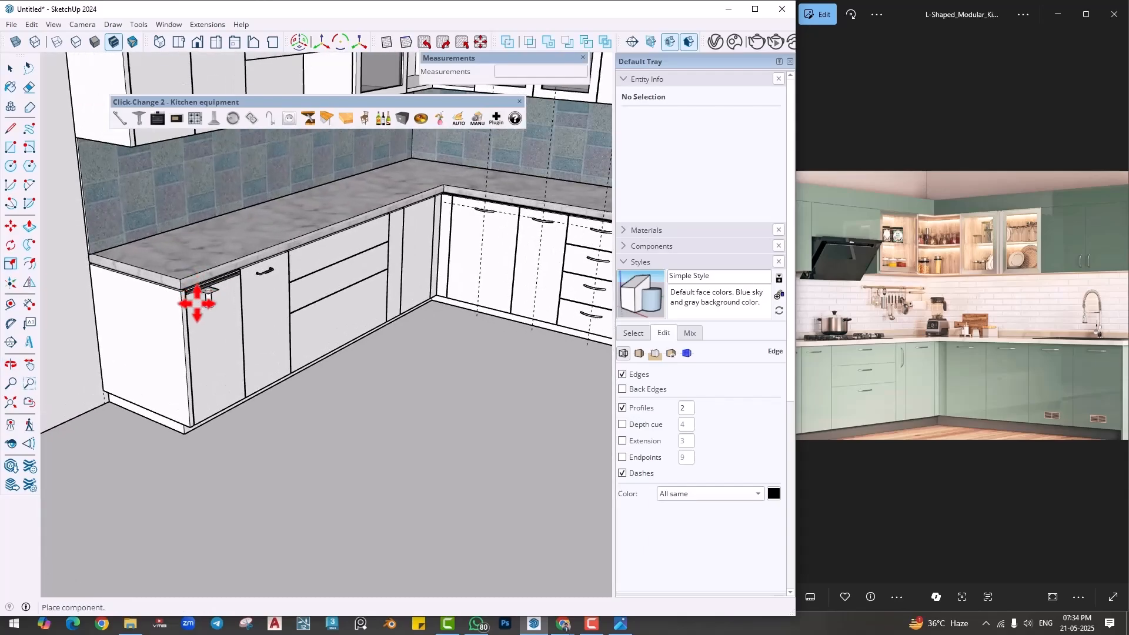
left_click(193, 400)
middle_click_drag(193, 400, 212, 425)
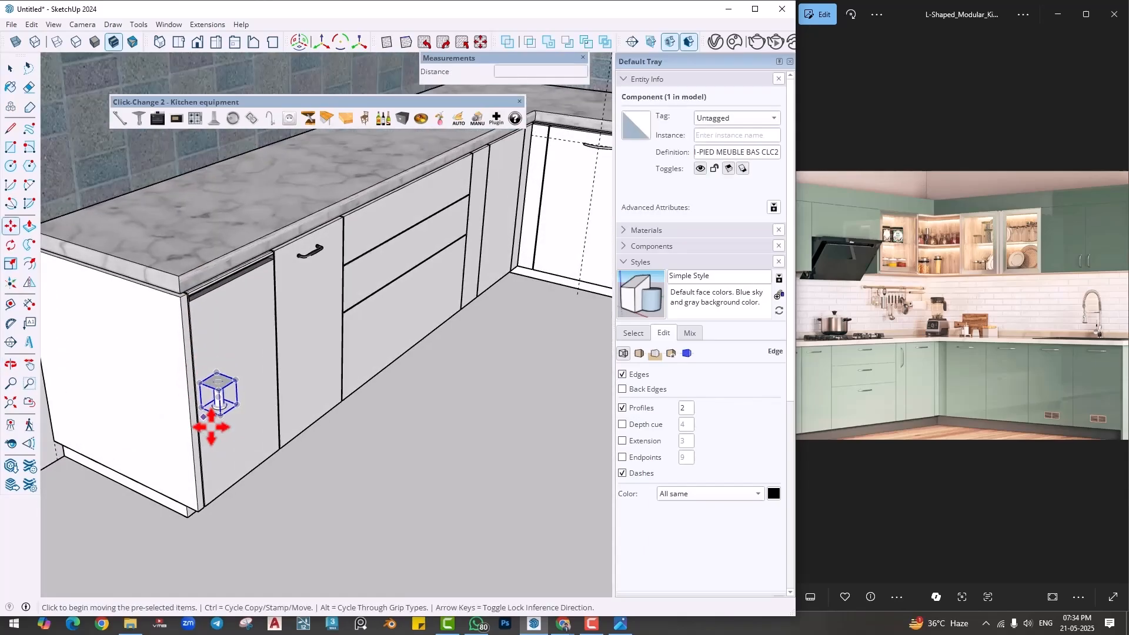
- Move the cabinet leg beneath the outer front corner of the end base cabinet, at the skirting
left_click(237, 405)
scroll(226, 530, "up", 3)
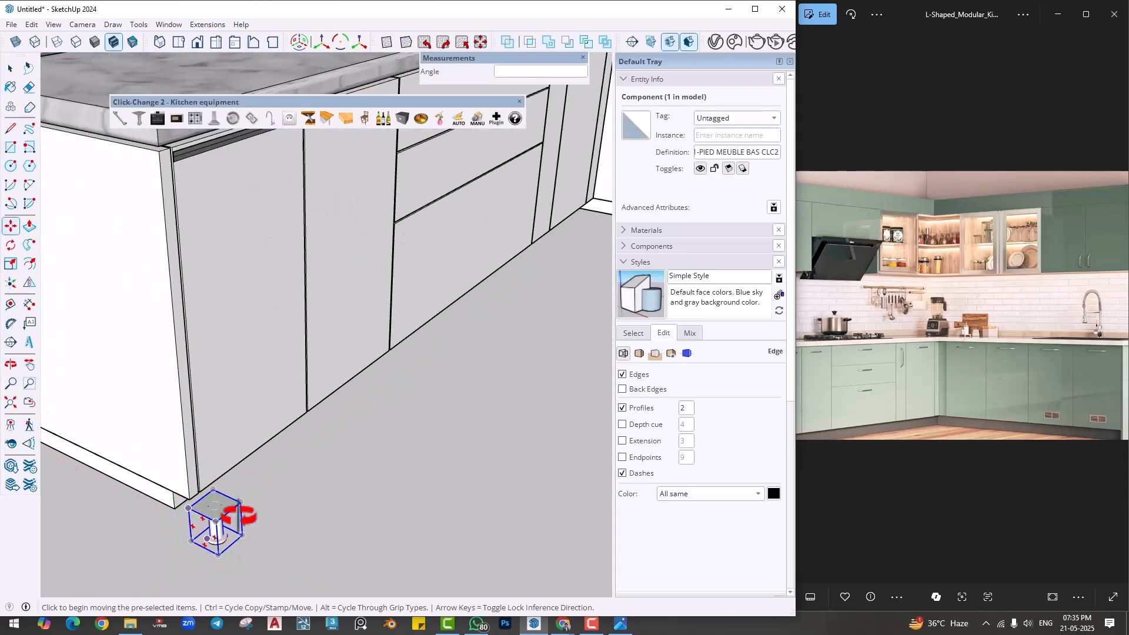
left_click(209, 500)
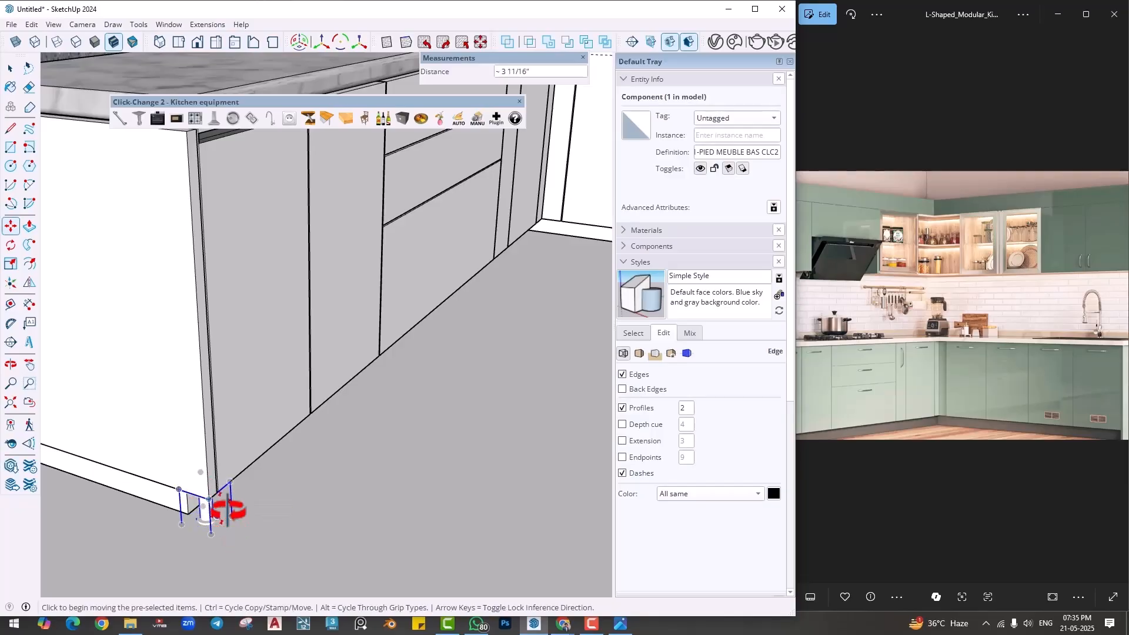
middle_click_drag(227, 506, 260, 439)
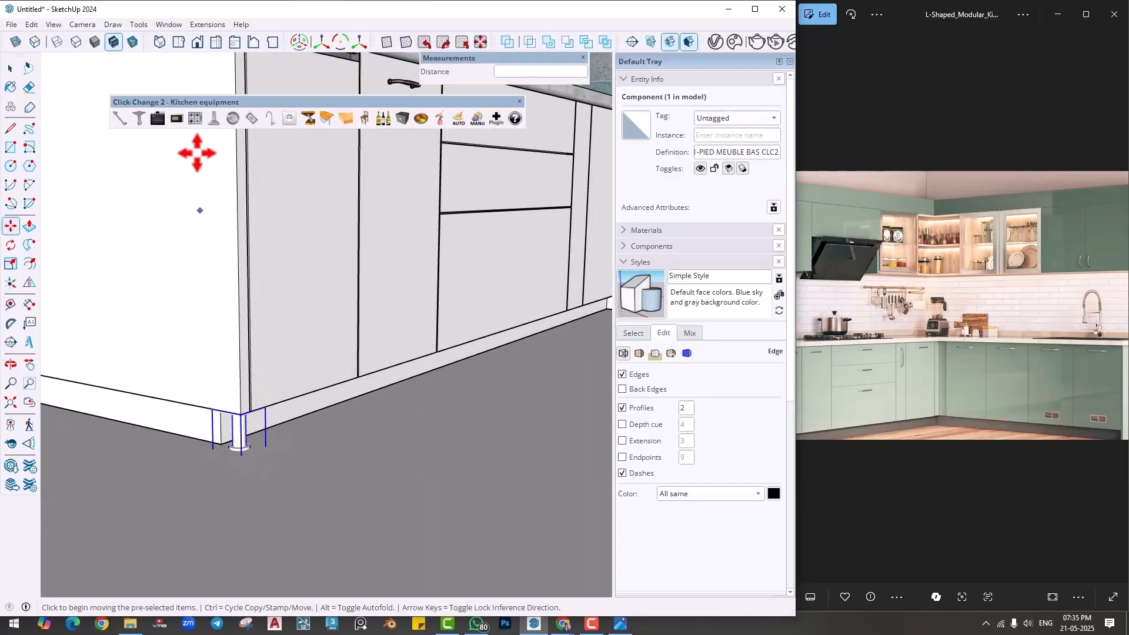
- Cycle the corner leg through the available Click-Change 2 leg designs
left_click(142, 124)
left_click(142, 124)
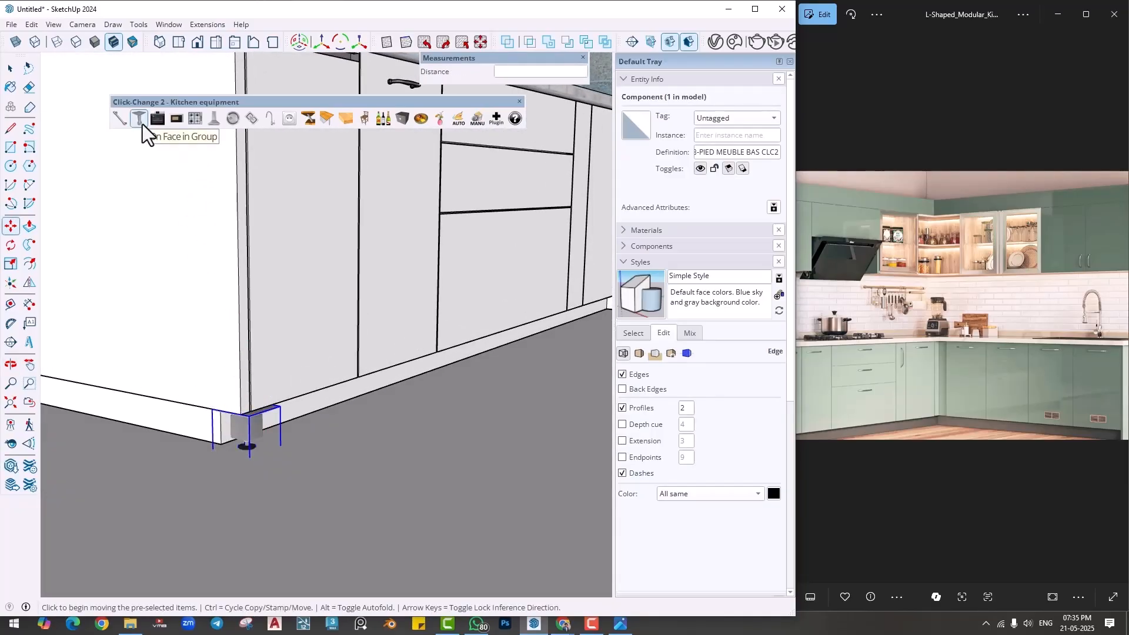
left_click(142, 125)
left_click(142, 124)
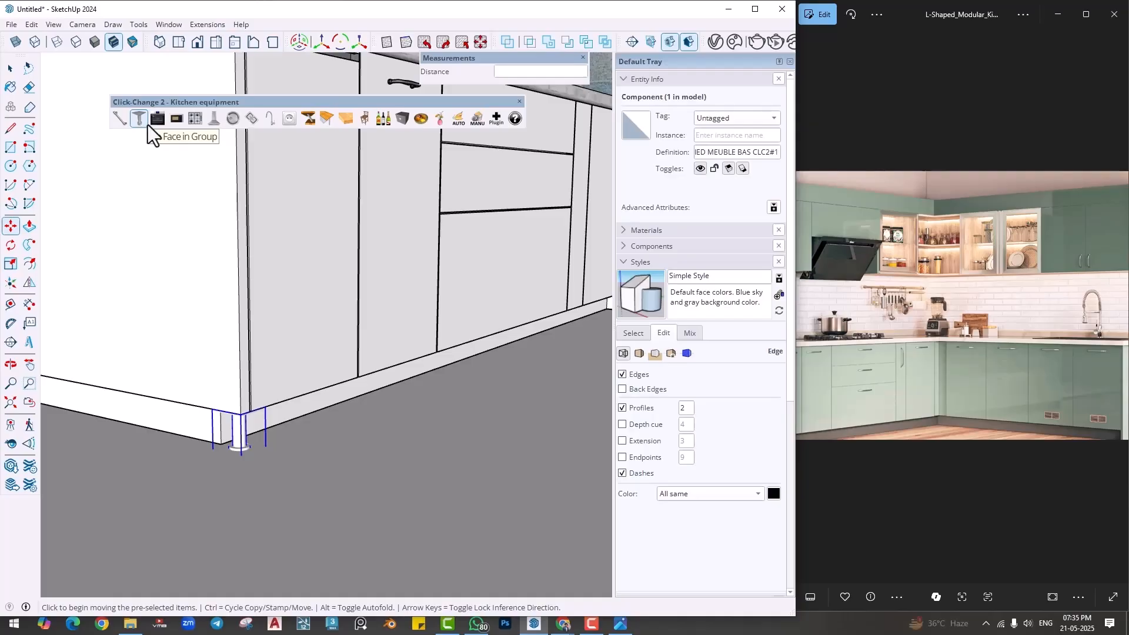
- Deselect the corner leg and examine it beneath the end base cabinet from several angles
scroll(253, 430, "down", 5)
scroll(253, 431, "down", 1)
middle_click_drag(253, 431, 278, 394, "shift")
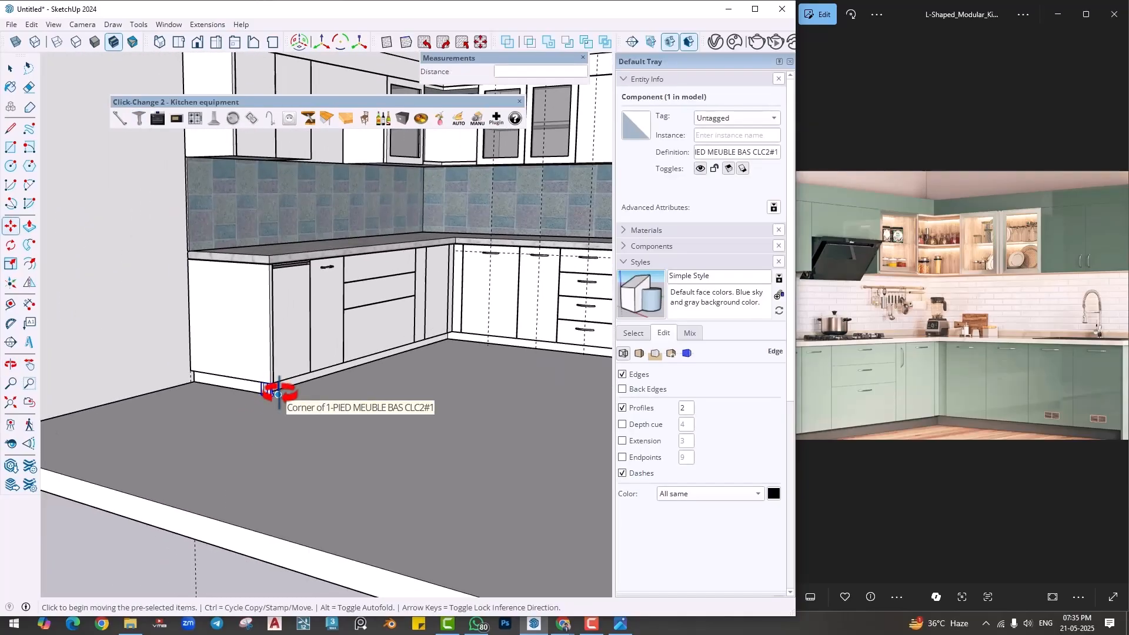
scroll(278, 393, "up", 2)
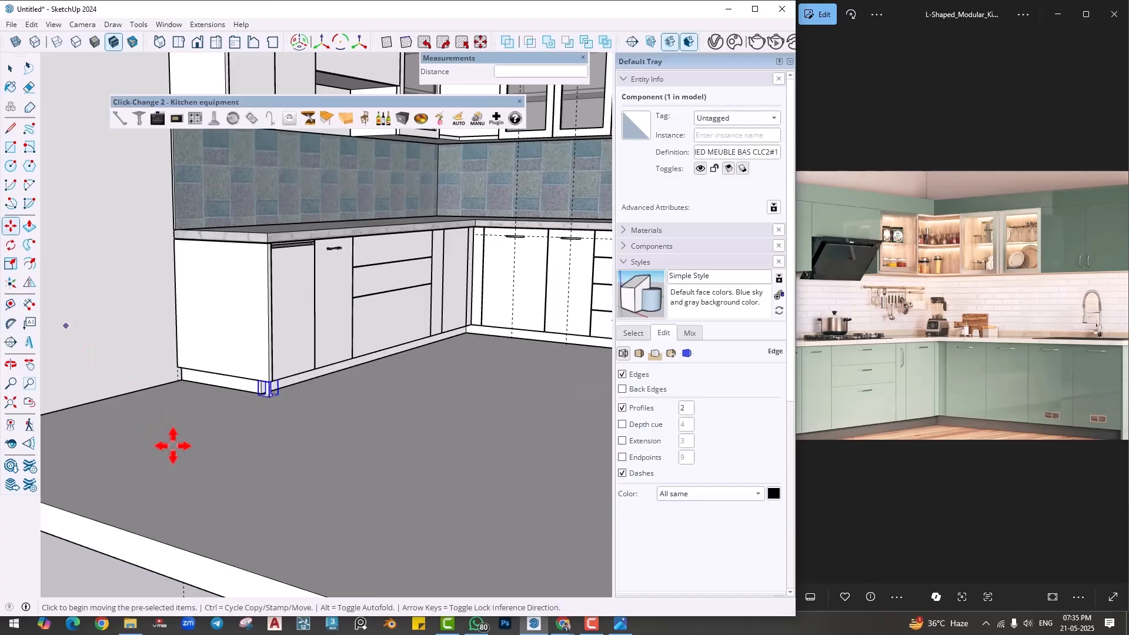
scroll(147, 500, "down", 1)
key("space")
scroll(269, 398, "up", 3)
left_click(273, 329)
middle_click_drag(274, 329, 194, 364)
scroll(246, 397, "down", 2)
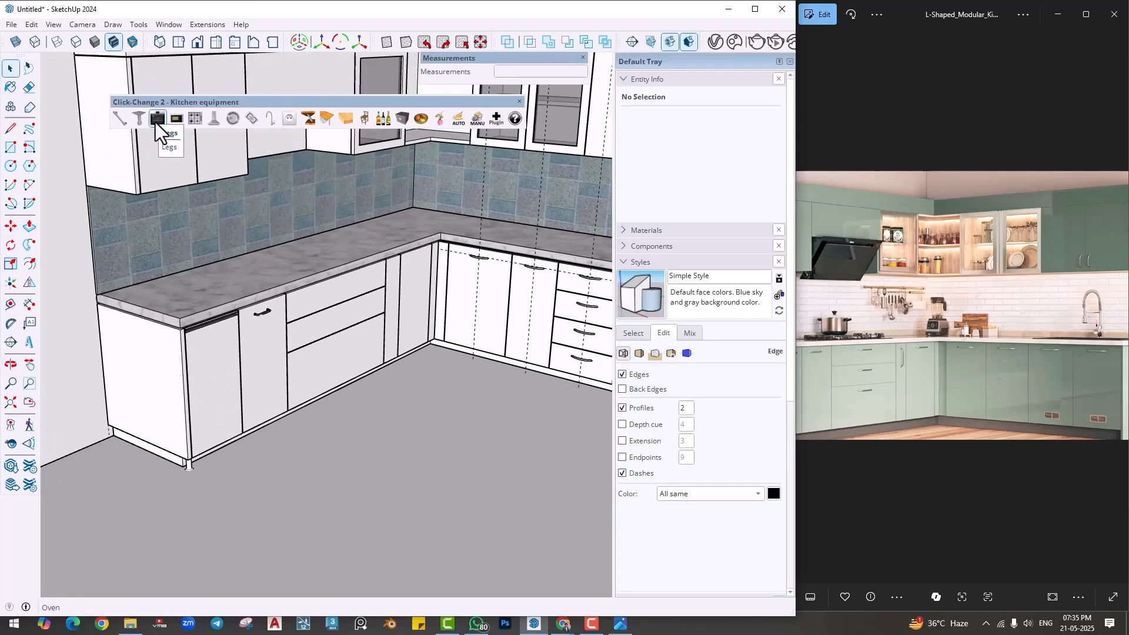
- Insert a Click-Change 2 oven on the countertop at the inner corner and move it into place there
left_click(156, 122)
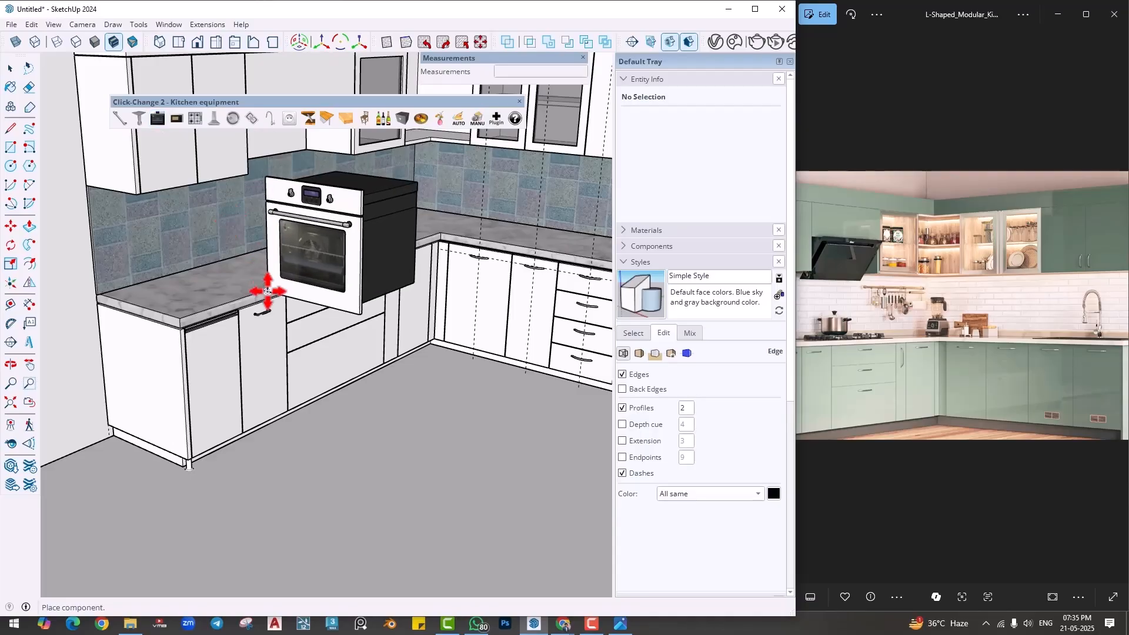
scroll(270, 291, "up", 2)
middle_click_drag(333, 253, 156, 323)
scroll(315, 287, "up", 3)
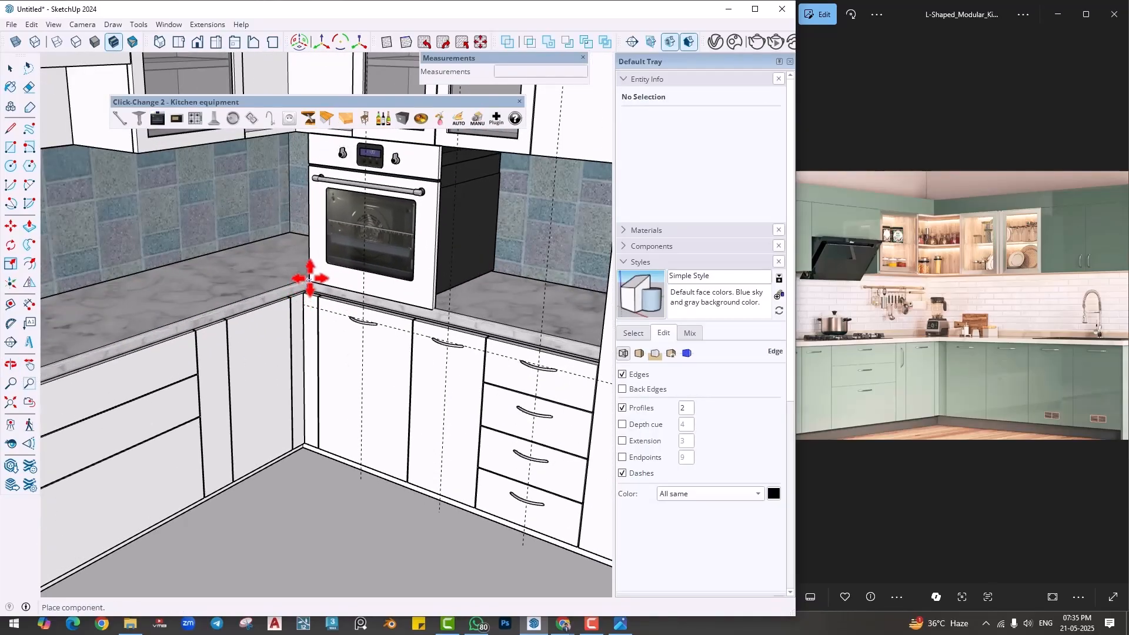
left_click(309, 277)
middle_click_drag(420, 278, 331, 341, "shift")
left_click(373, 358)
left_click(391, 356)
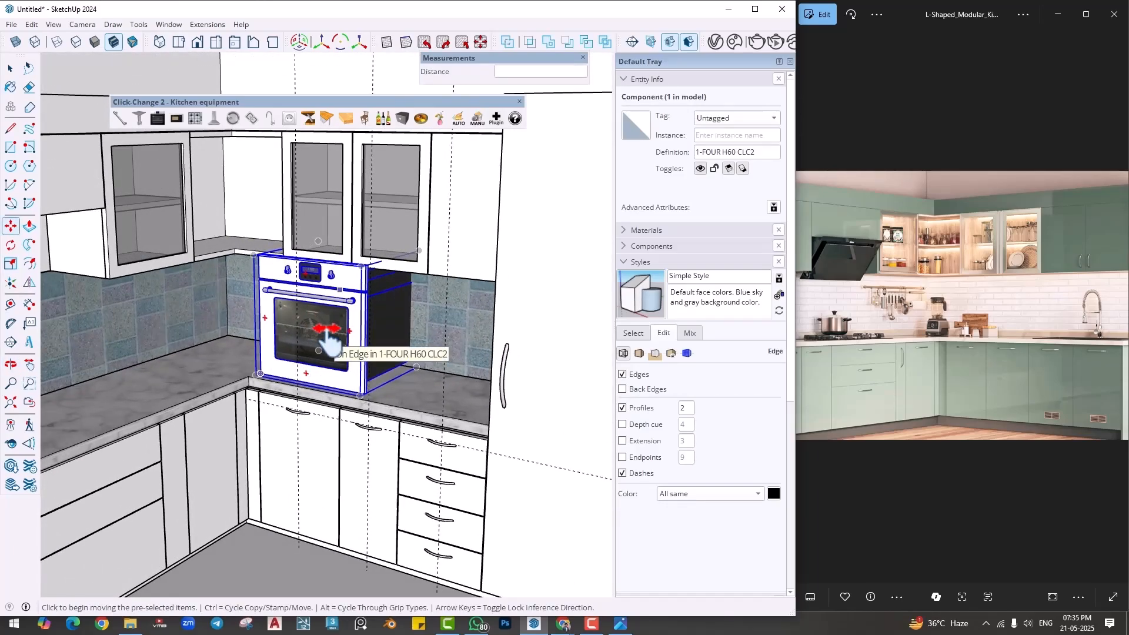
- Scale the oven down uniformly from its upper front corner so it fits on the countertop
key("s")
left_click(361, 266)
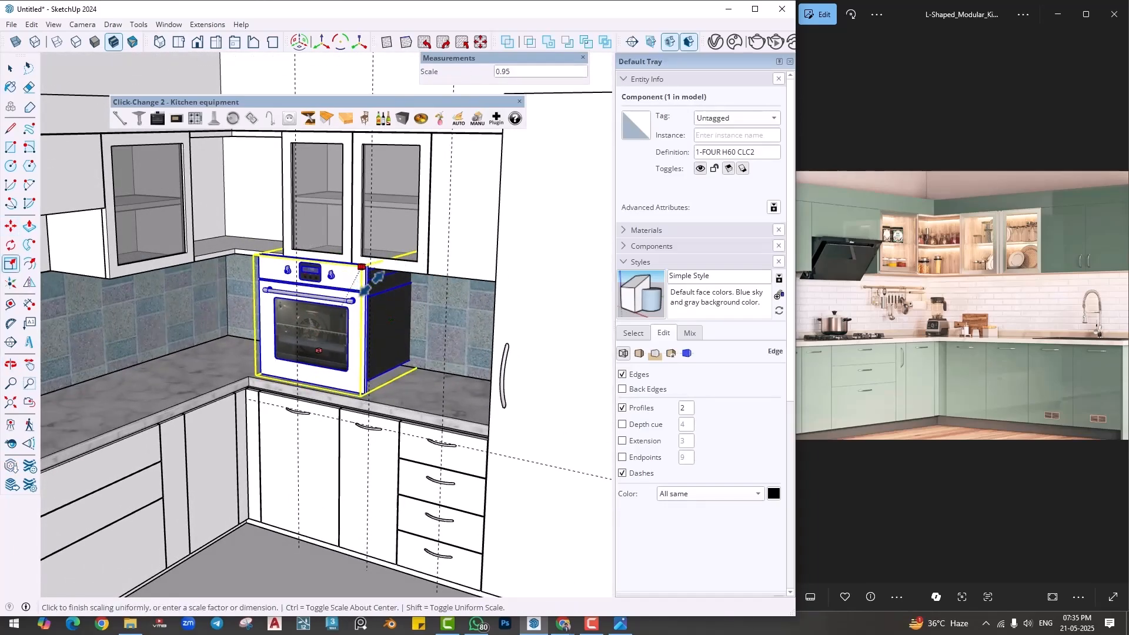
left_click(368, 293)
scroll(369, 376, "up", 2)
middle_click_drag(379, 377, 345, 404)
key("m")
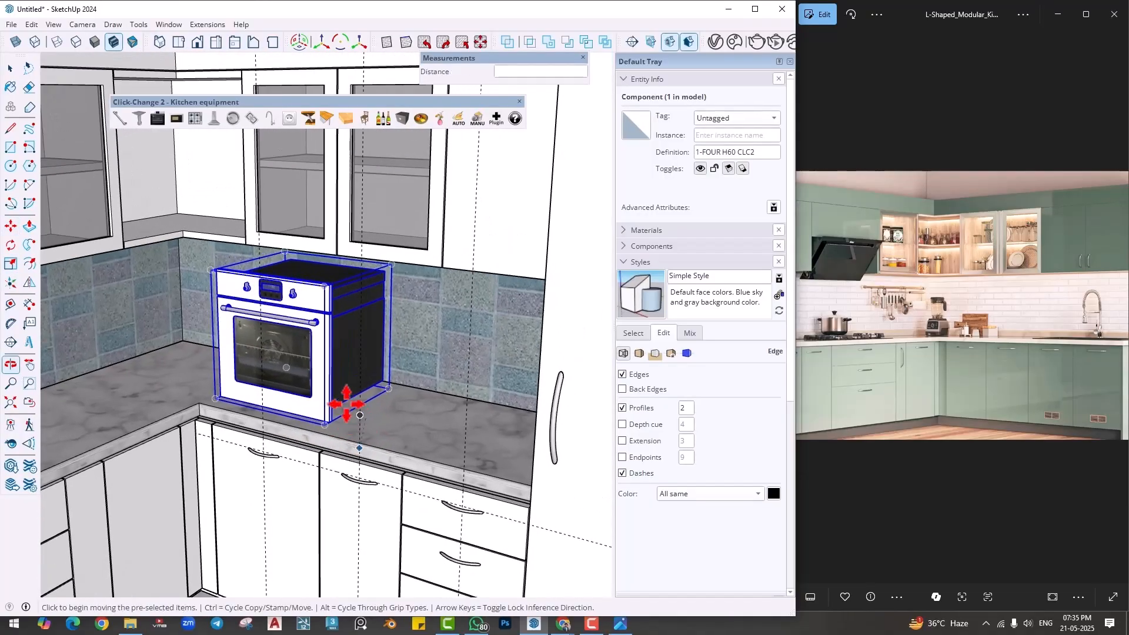
- Cycle the countertop oven through the available Click-Change 2 oven designs
left_click(156, 115)
left_click(156, 115)
left_click(157, 115)
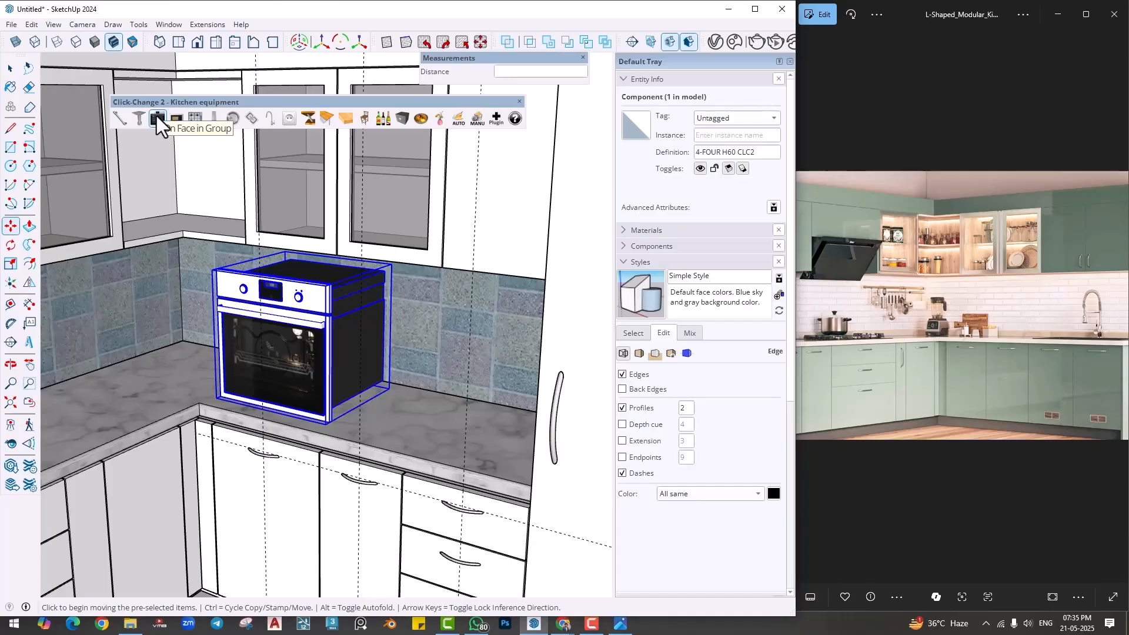
left_click(156, 115)
left_click(157, 116)
left_click(156, 116)
left_click(156, 116)
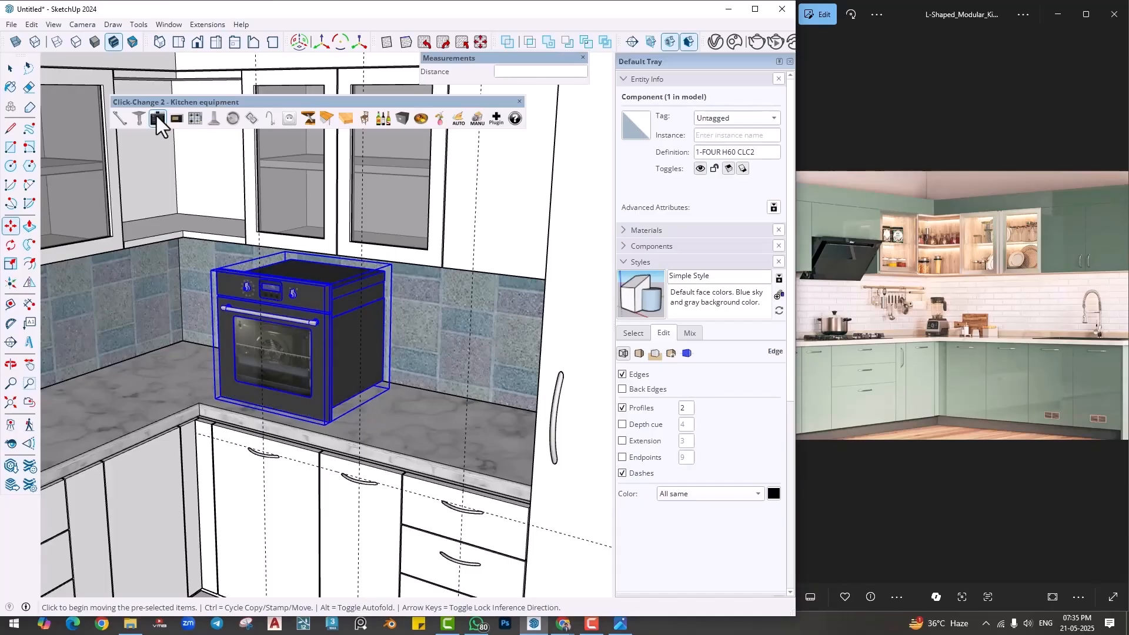
- Replace the oven with a Click-Change 2 microwave and cycle it to the 4-MICRO H40 CLC2 design
left_click(178, 120)
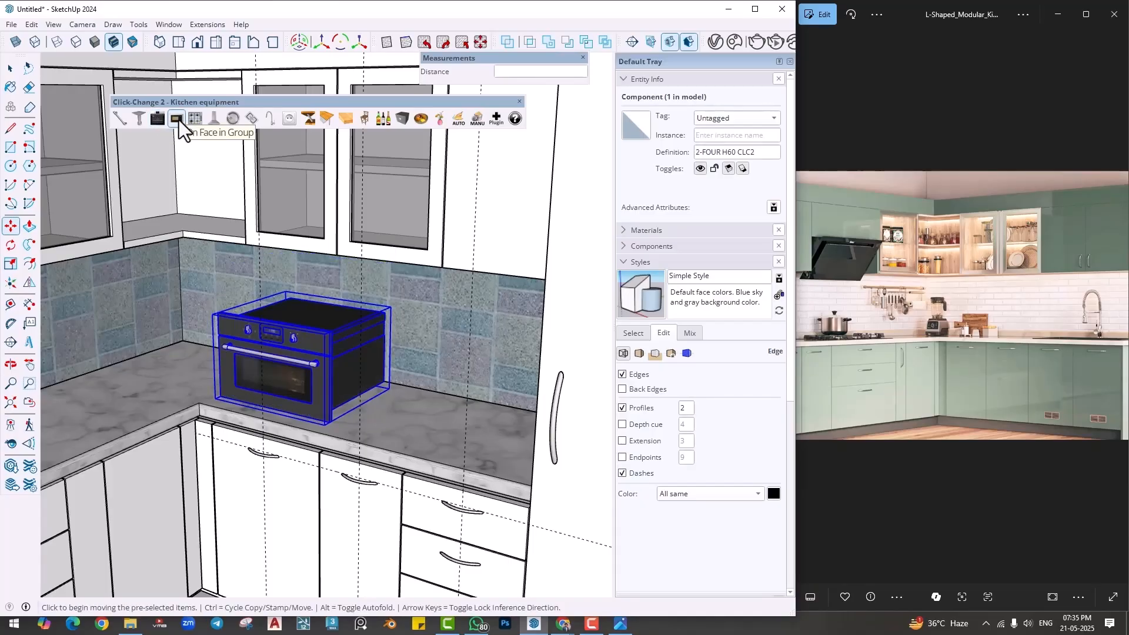
left_click(178, 119)
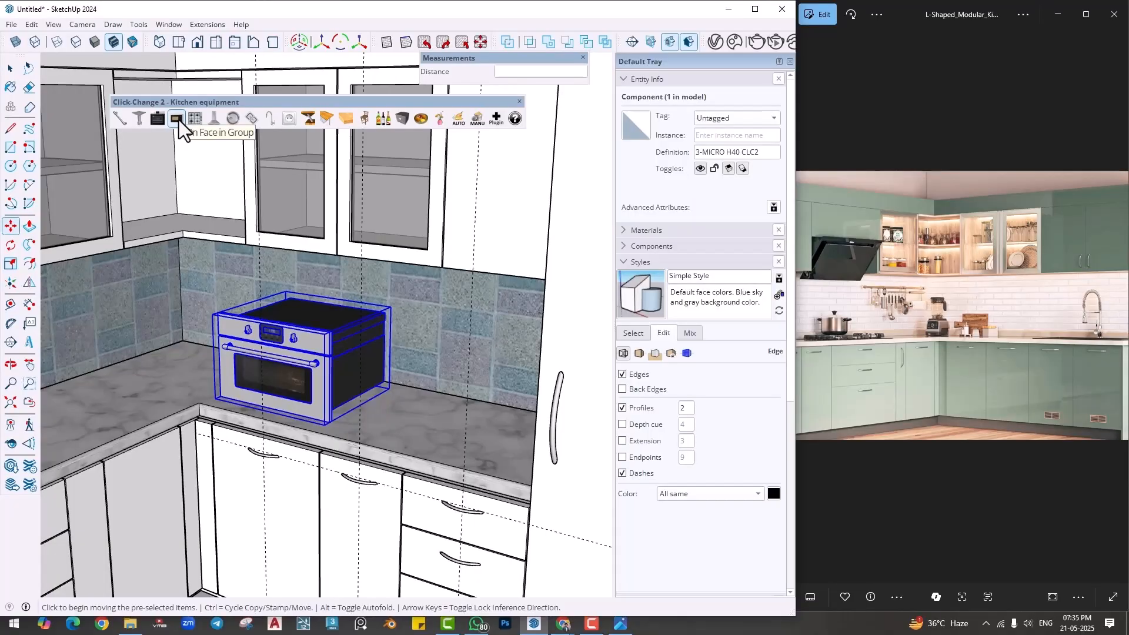
left_click(177, 120)
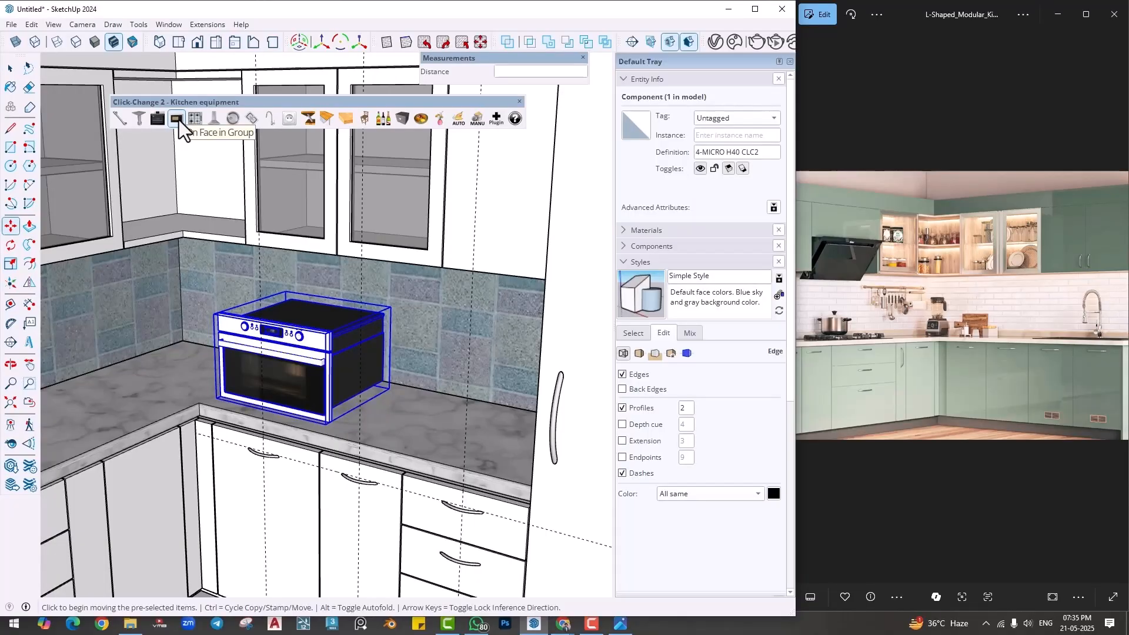
- Switch the microwave to the 2-FOUR H60 oven for comparison and return it to the 4-MICRO H40 CLC2 design
left_click(157, 119)
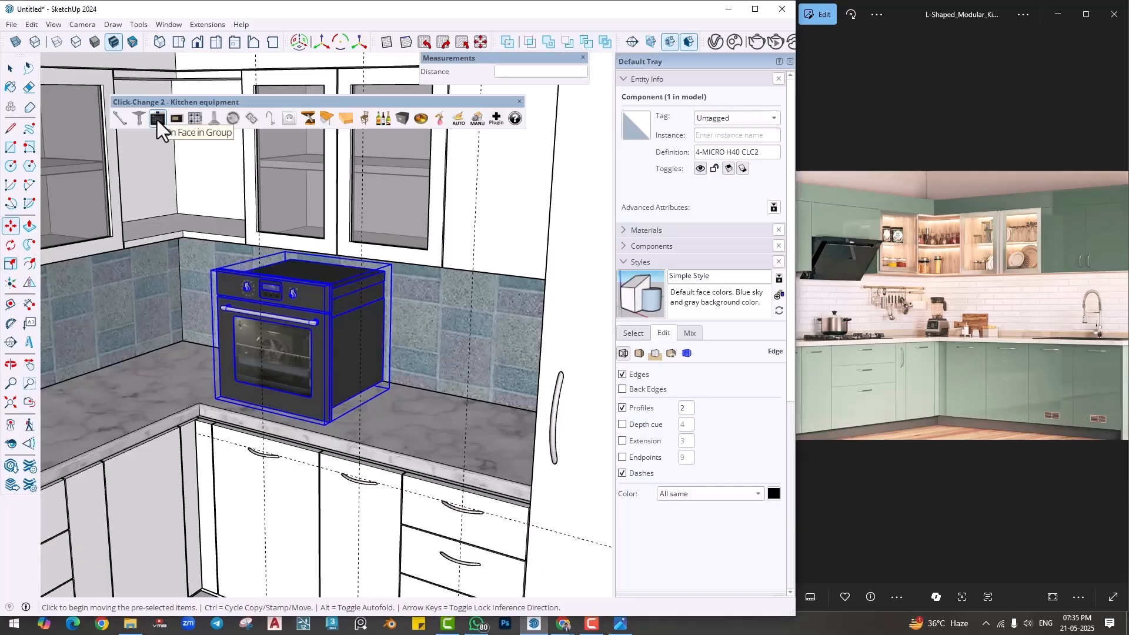
scroll(346, 371, "up", 10)
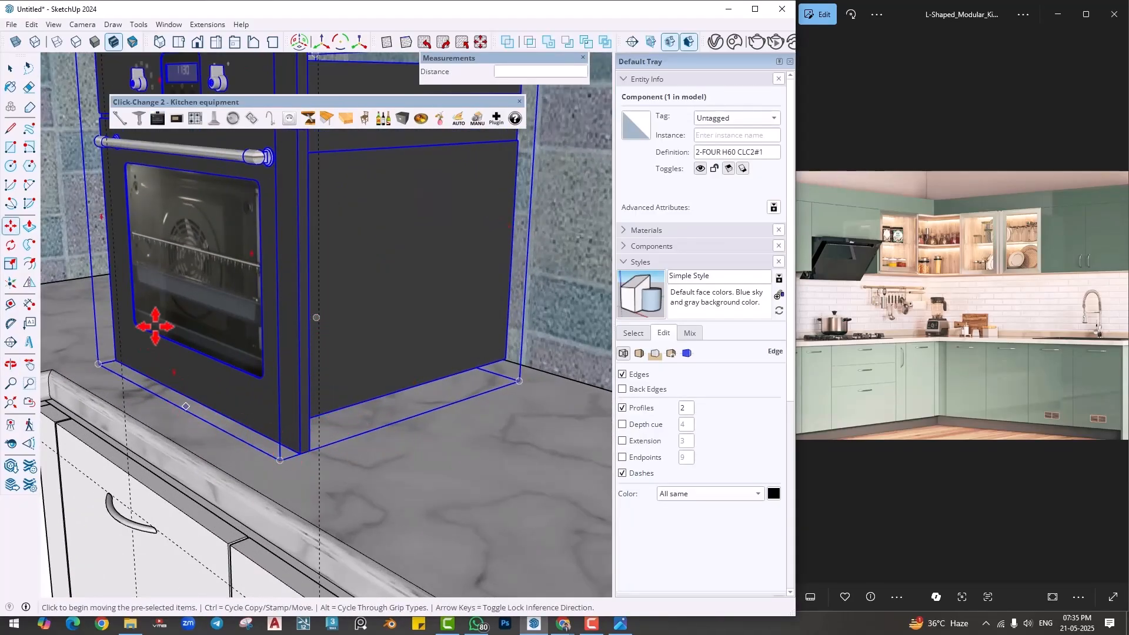
scroll(198, 340, "down", 3)
scroll(247, 377, "down", 5)
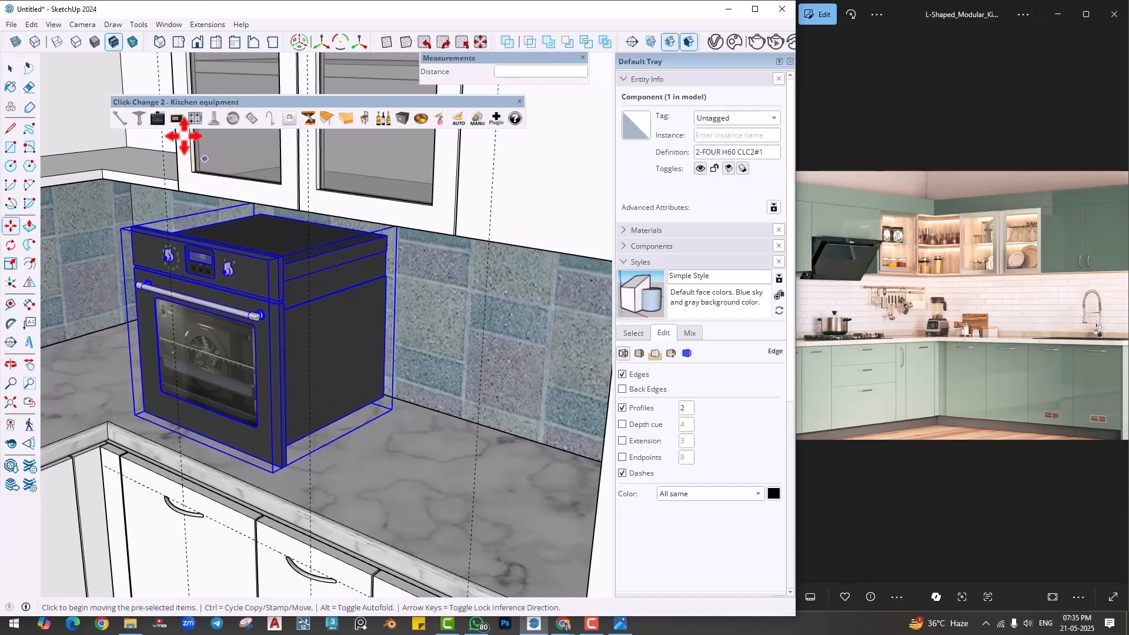
left_click(176, 120)
left_click(172, 122)
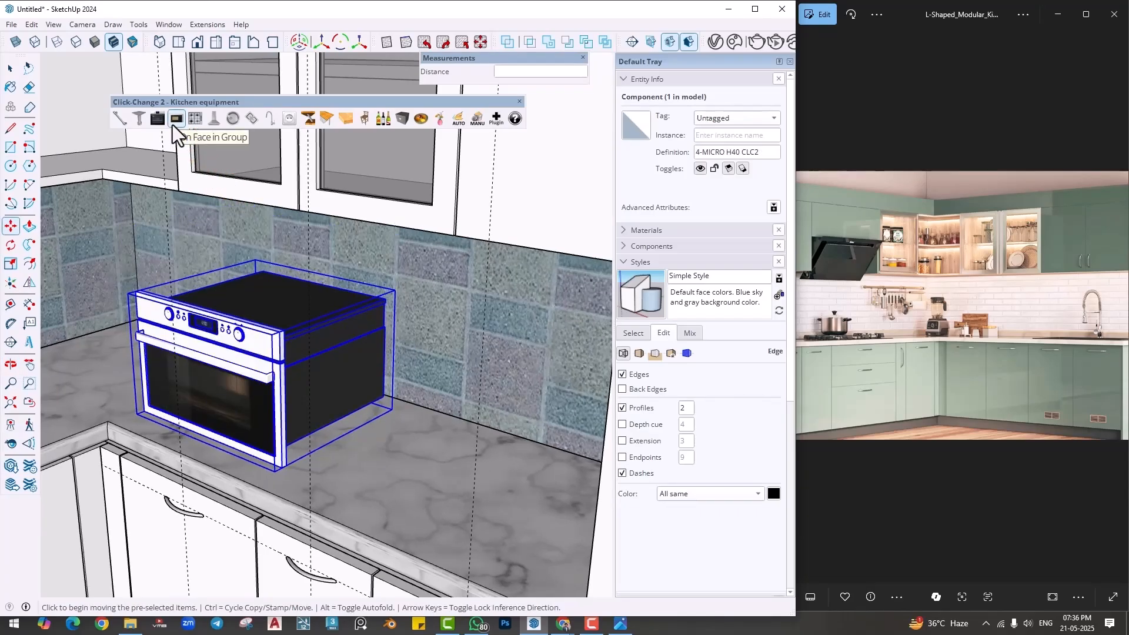
- Draw a rectangle about 1' 7" by 1' 11/16" over the microwave's front face, from corner to corner
scroll(390, 441, "down", 5)
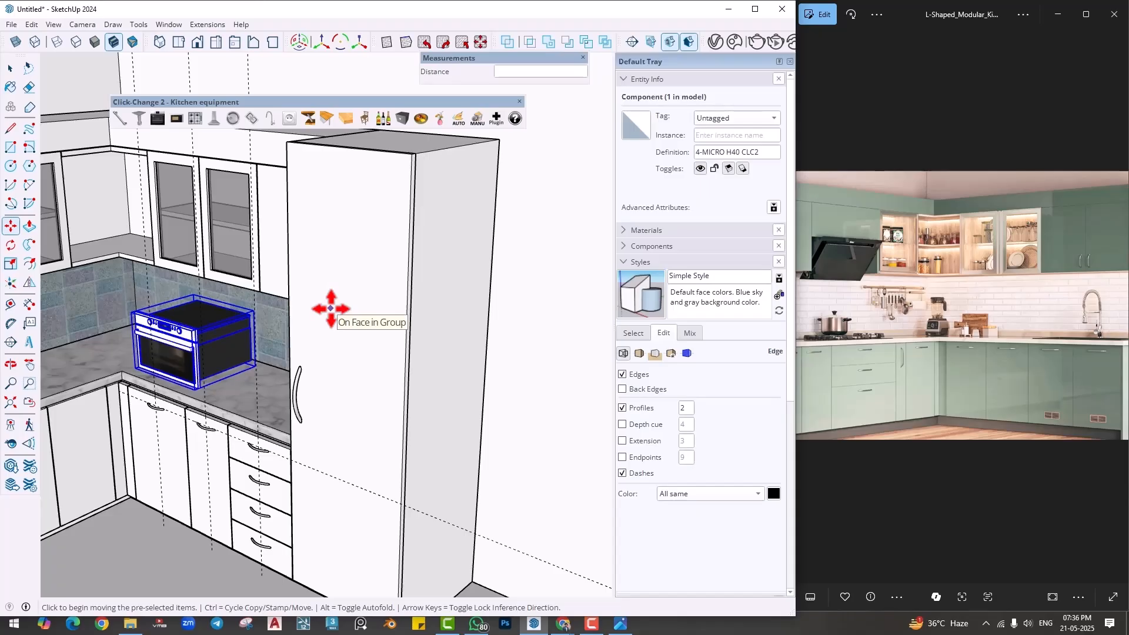
scroll(139, 346, "up", 3)
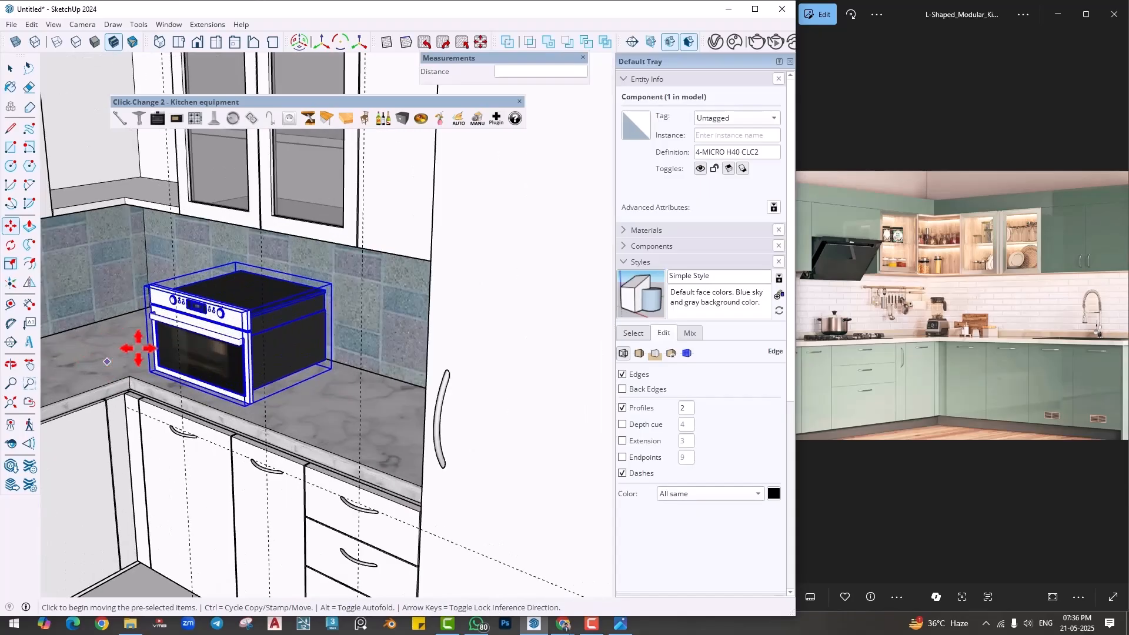
key("space")
scroll(213, 354, "up", 4)
left_click(227, 452)
mouse_move(264, 361)
middle_mouse_down()
mouse_move(294, 378)
mouse_move(264, 377)
middle_mouse_up()
key("r")
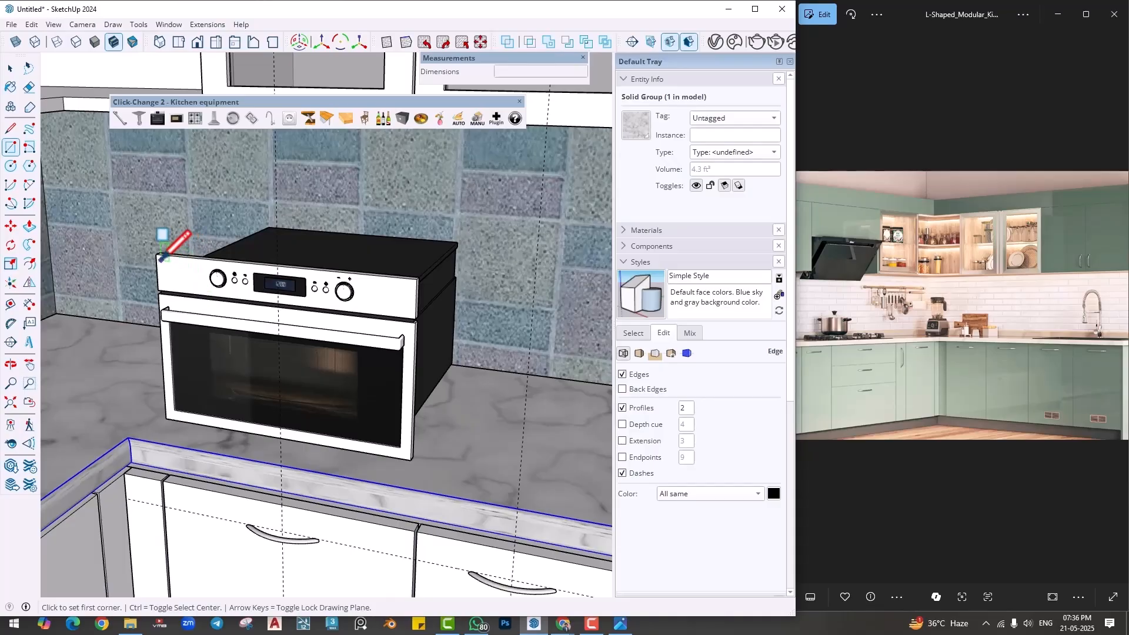
left_click(156, 254)
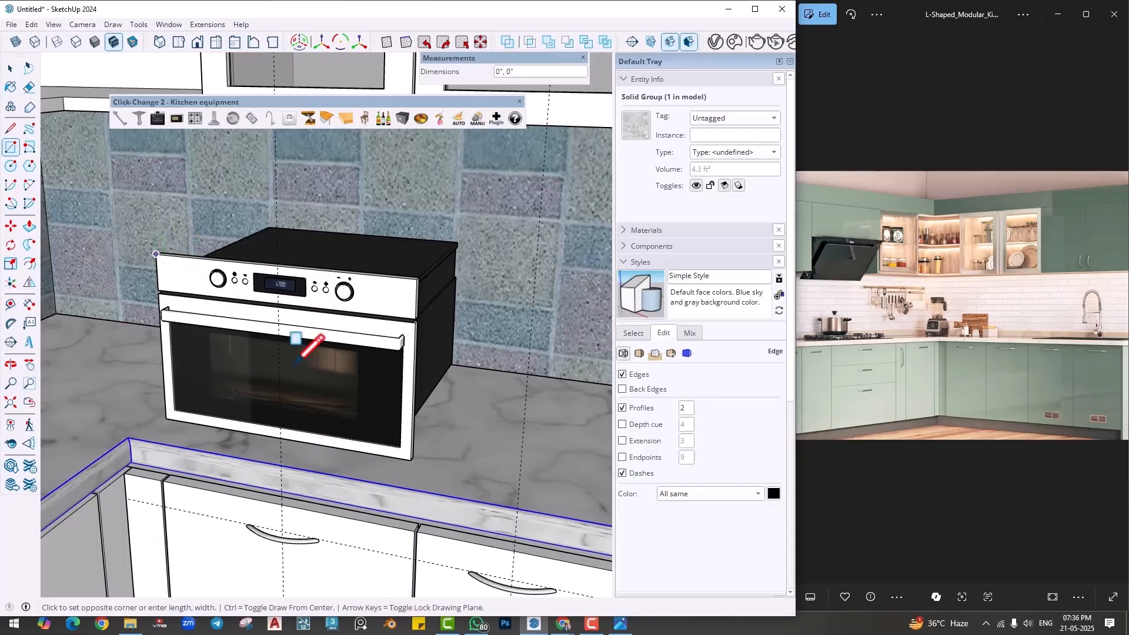
left_click(411, 459)
key("space")
- Move the rectangle with its edges from the microwave front onto the tall cabinet door, above the handle
double_click(350, 422)
key("m")
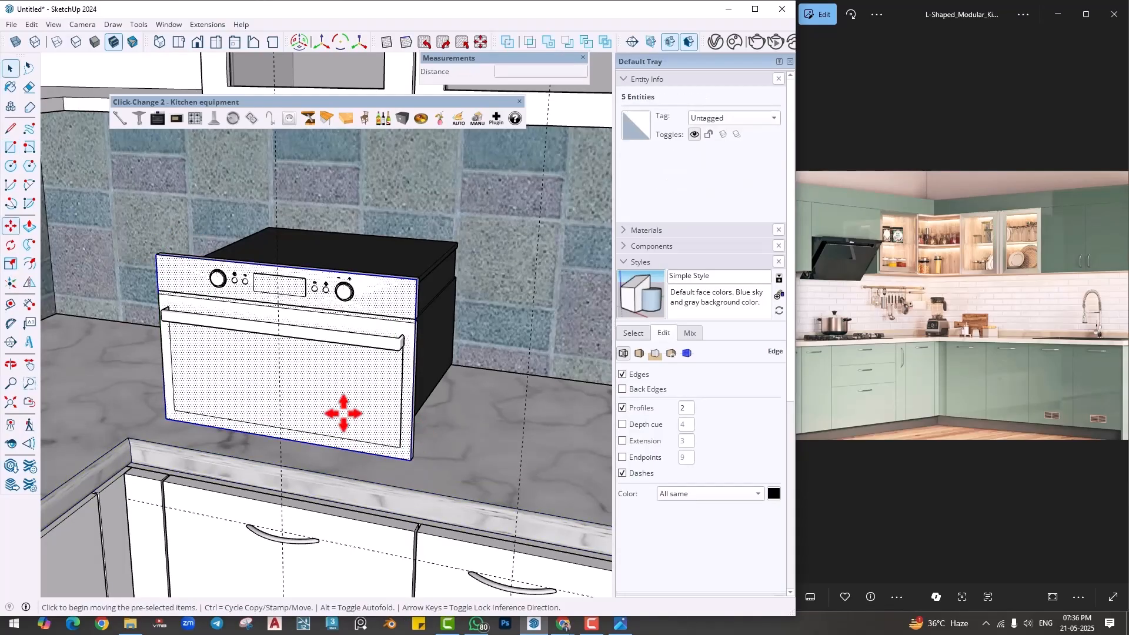
left_click(410, 460)
scroll(484, 390, "down", 4)
middle_click_drag(484, 390, 43, 380, "shift")
scroll(158, 381, "up", 1)
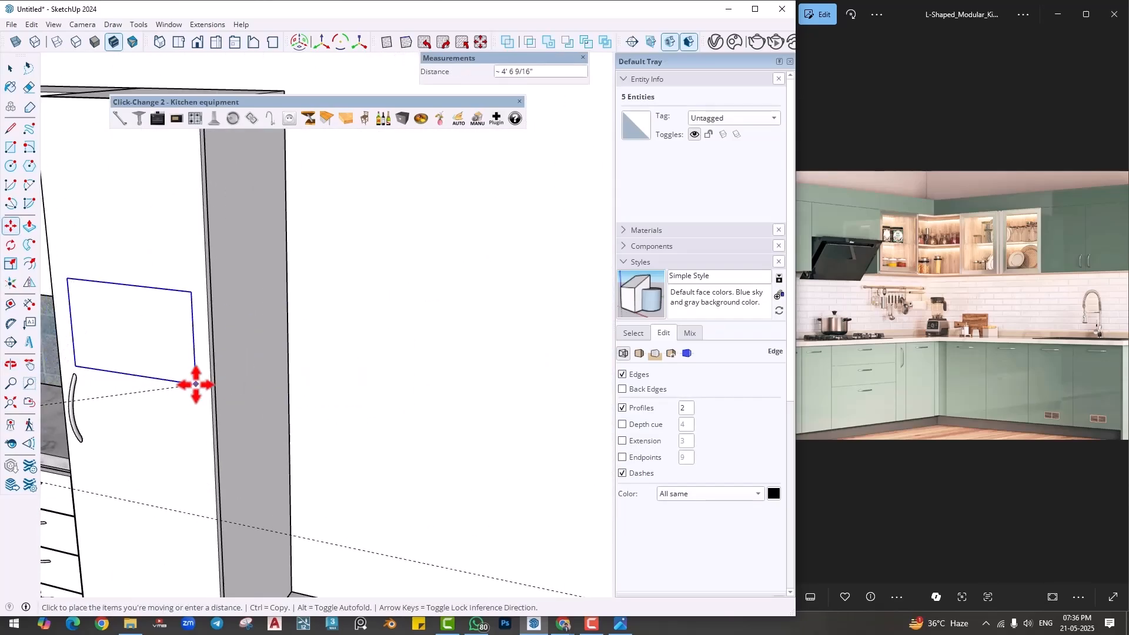
left_click(197, 370)
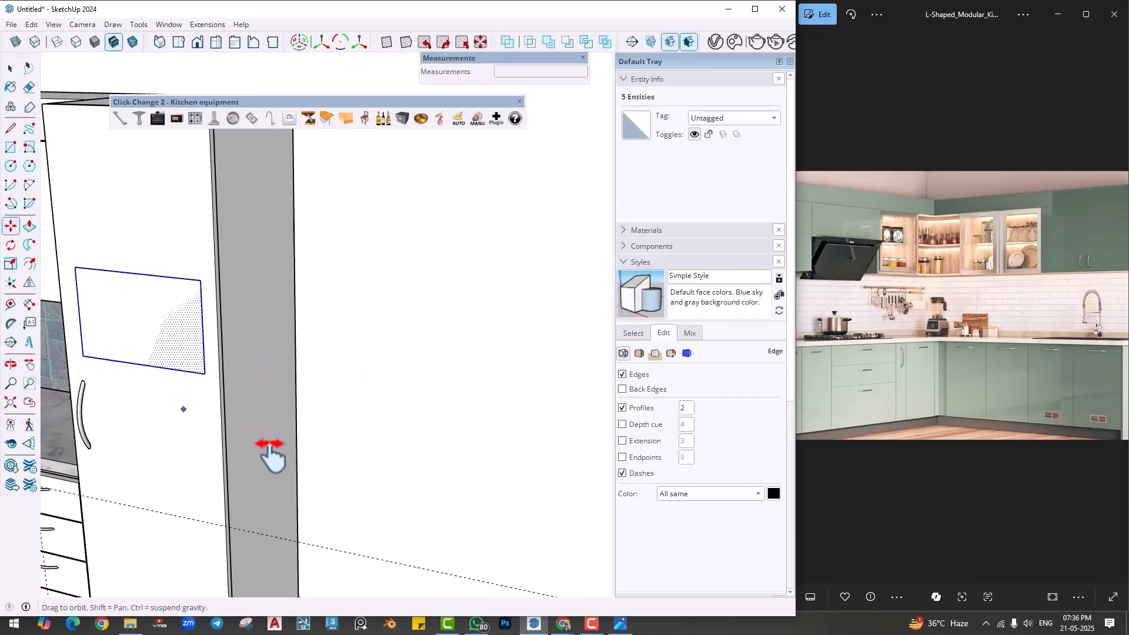
- Cut the rectangle and paste it in place inside the tall cabinet door group
key("space")
scroll(265, 450, "down", 2)
scroll(259, 441, "up", 2)
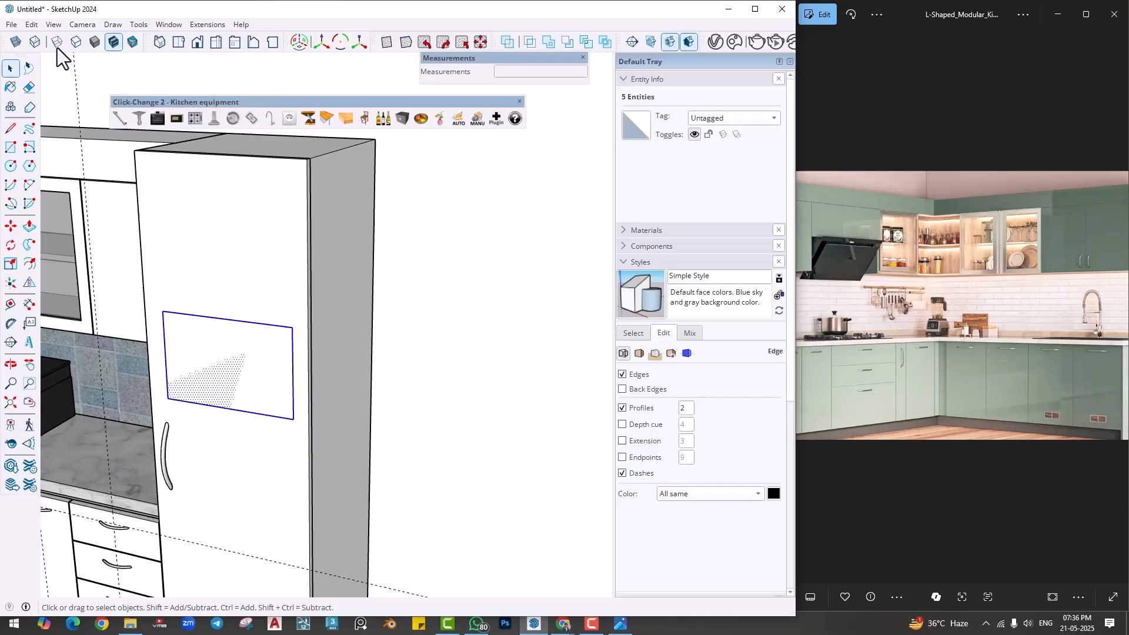
left_click(31, 29)
left_click(48, 73)
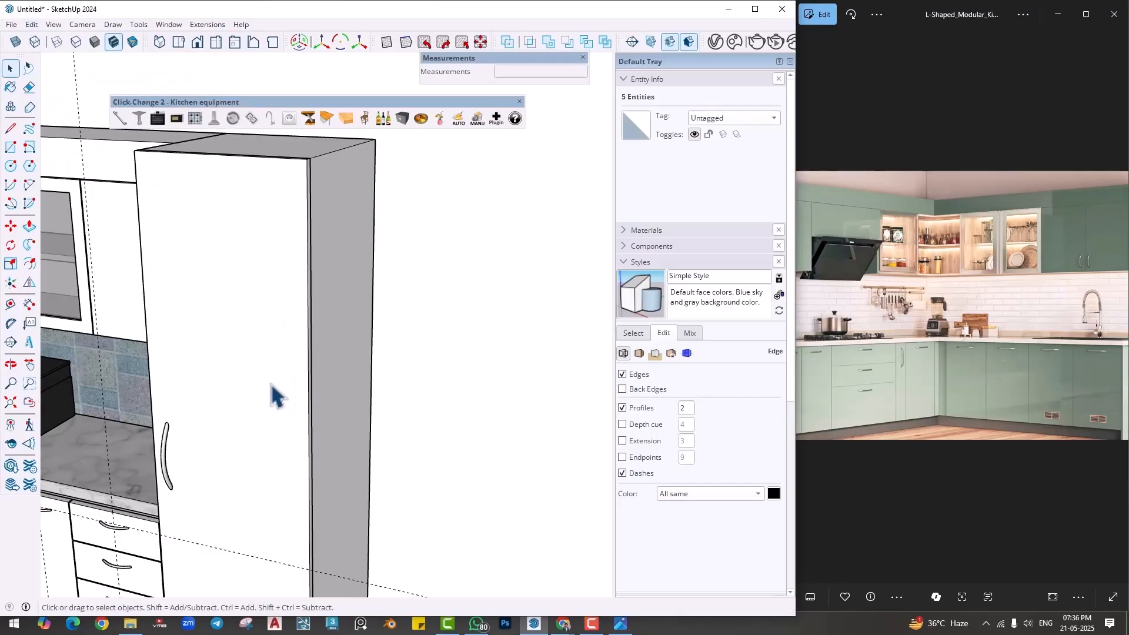
scroll(241, 353, "down", 2)
scroll(234, 333, "up", 3)
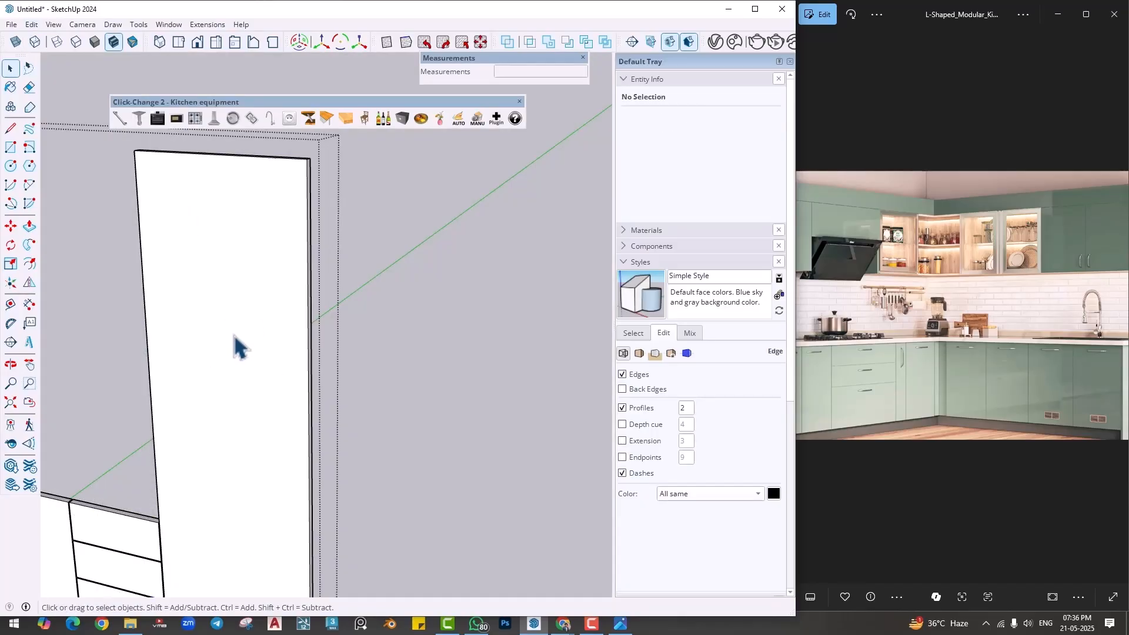
left_click(31, 24)
left_click(70, 113)
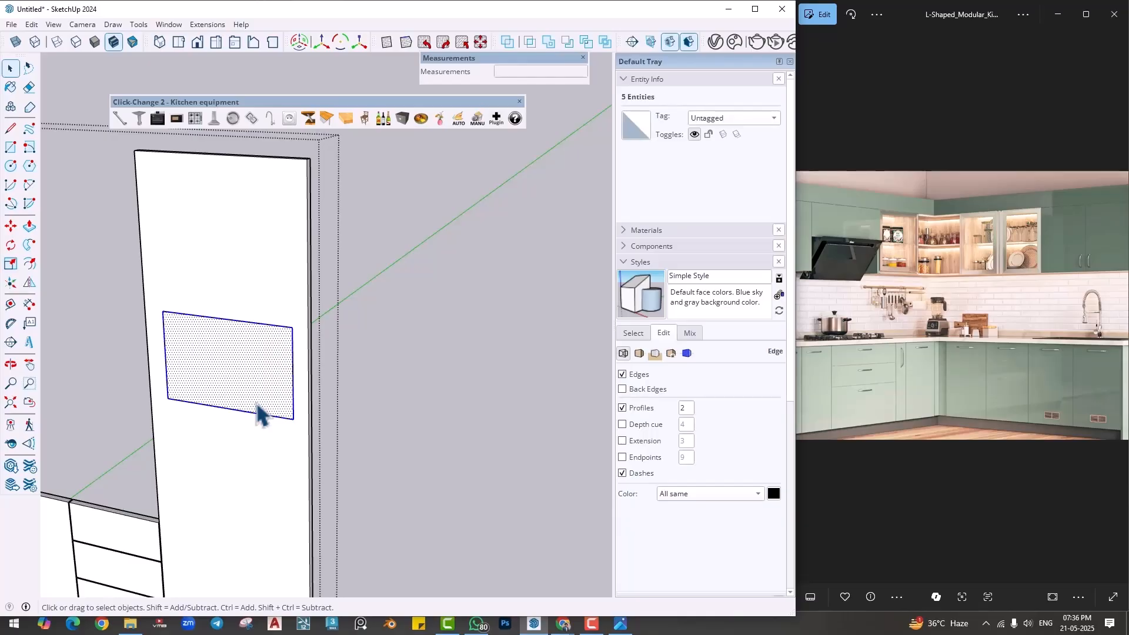
- Push the rectangle 1" through the tall cabinet door to cut an opening, and close the group
key("p")
left_click(228, 378)
left_click(243, 383)
key("space")
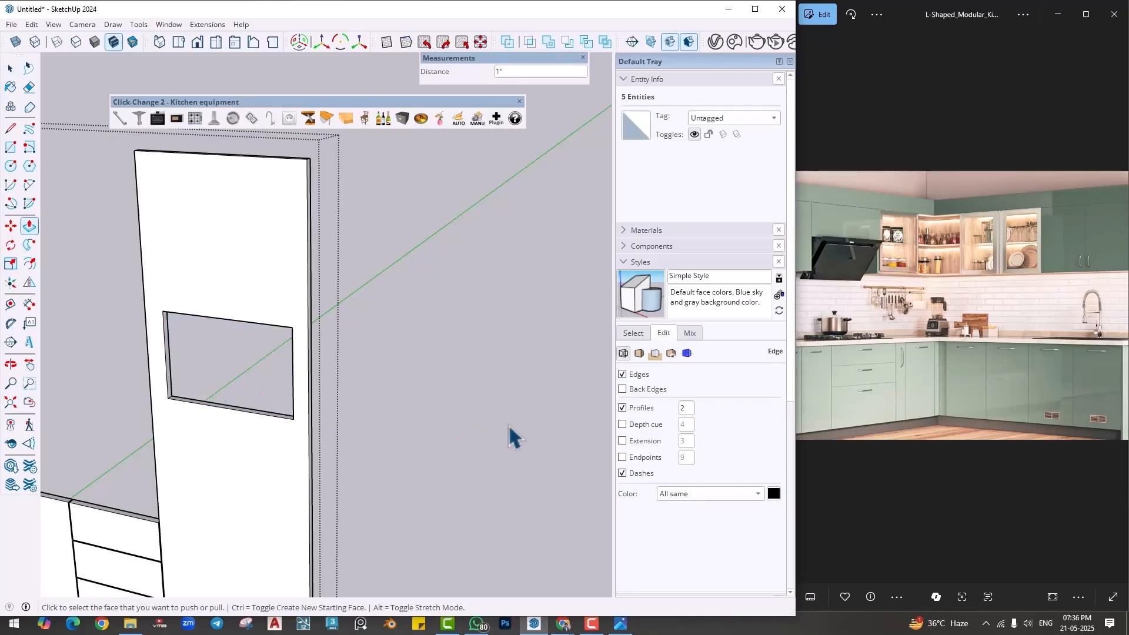
left_click(510, 429)
- Move the microwave by its lower front corner into the tall cabinet door's opening and deselect it
scroll(510, 429, "down", 1)
scroll(461, 464, "down", 3)
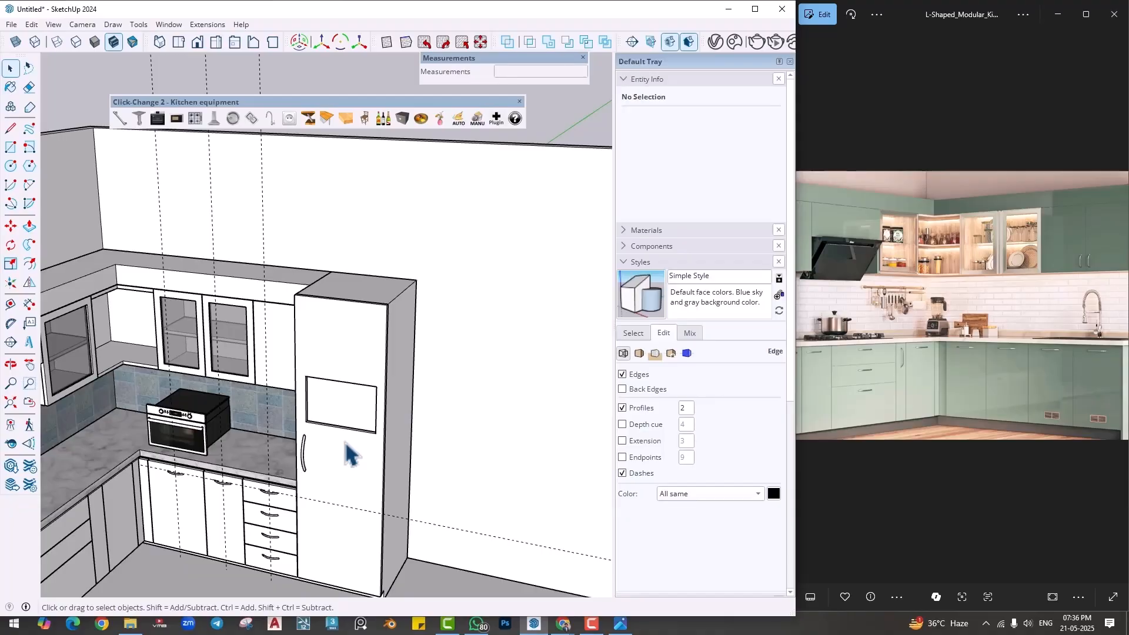
scroll(347, 453, "up", 2)
scroll(347, 396, "up", 2)
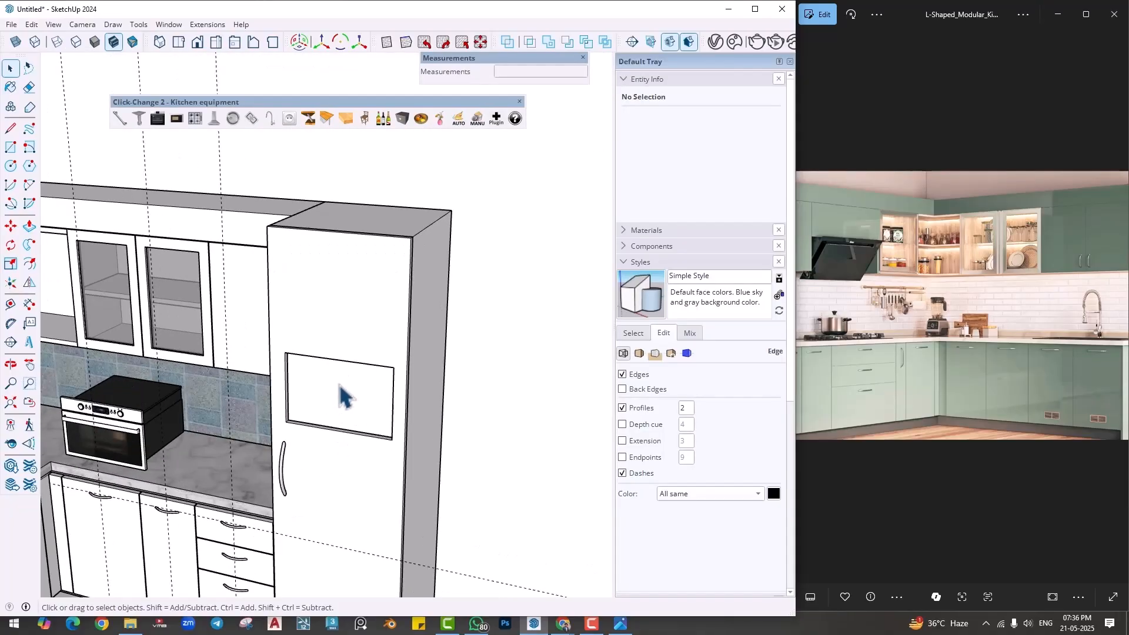
left_click(120, 441)
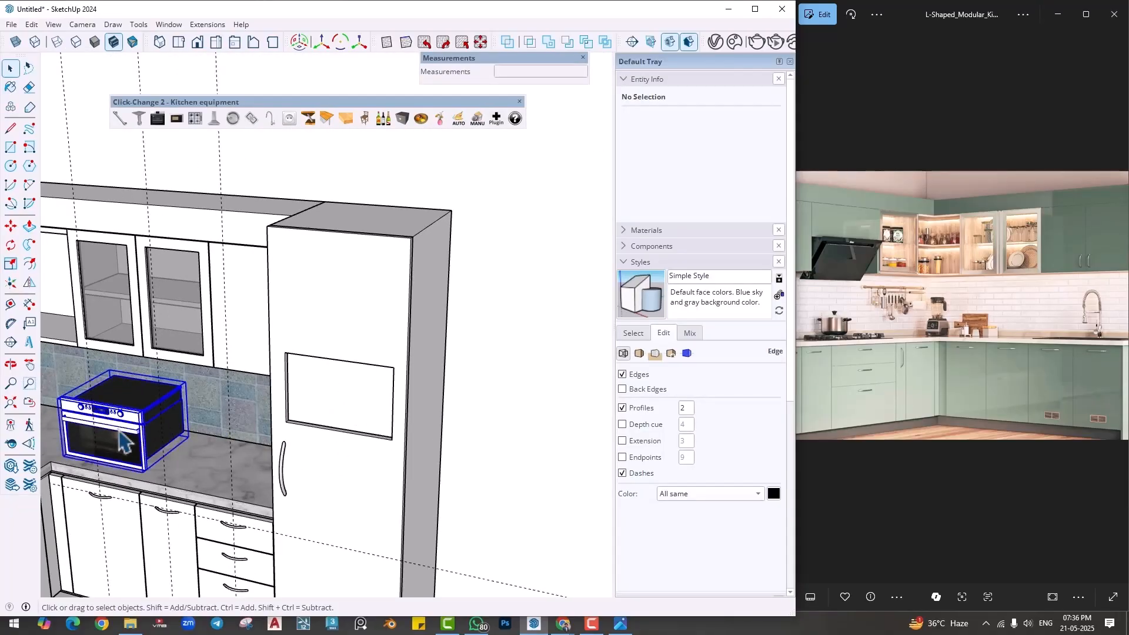
key("m")
scroll(146, 456, "up", 3)
left_click(144, 455)
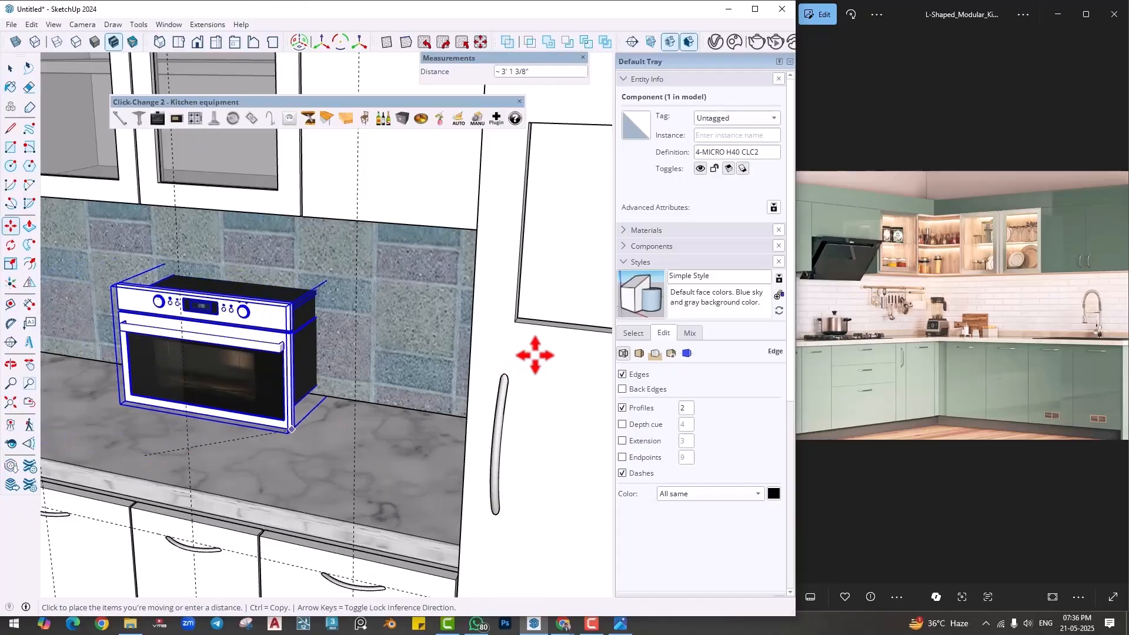
scroll(224, 442, "up", 5)
left_click(329, 453)
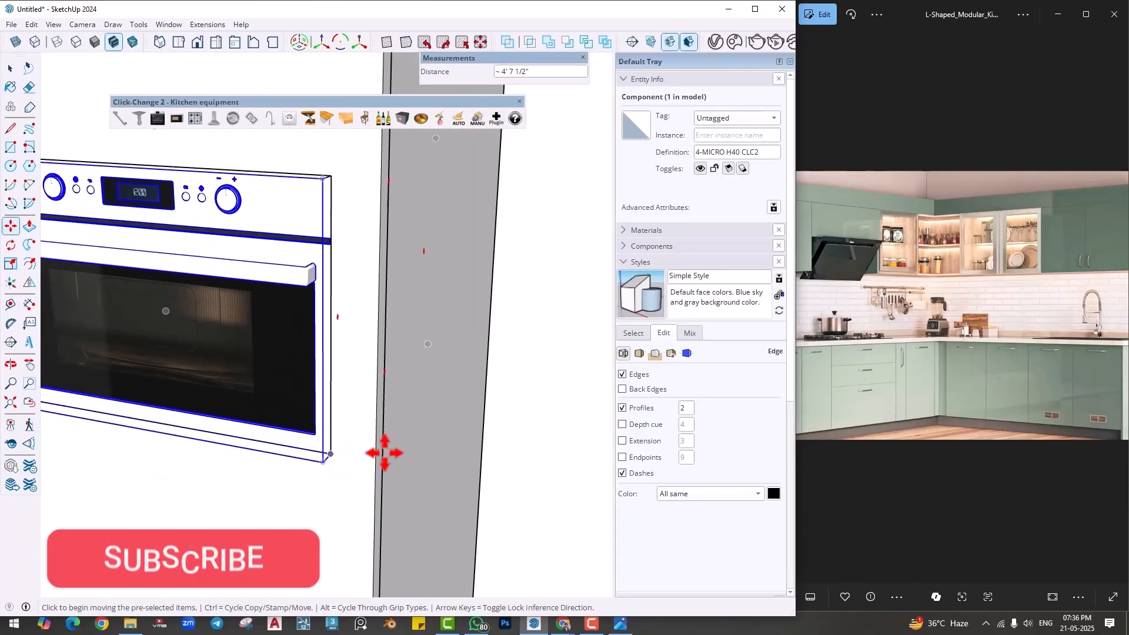
key("space")
left_click(508, 422)
- Insert a 1-MICRO H40 CLC2 microwave on the countertop near the inner corner
scroll(509, 425, "down", 5)
middle_click_drag(416, 406, 342, 482)
scroll(452, 452, "down", 3)
scroll(453, 451, "down", 2)
middle_click_drag(342, 483, 465, 464, "shift")
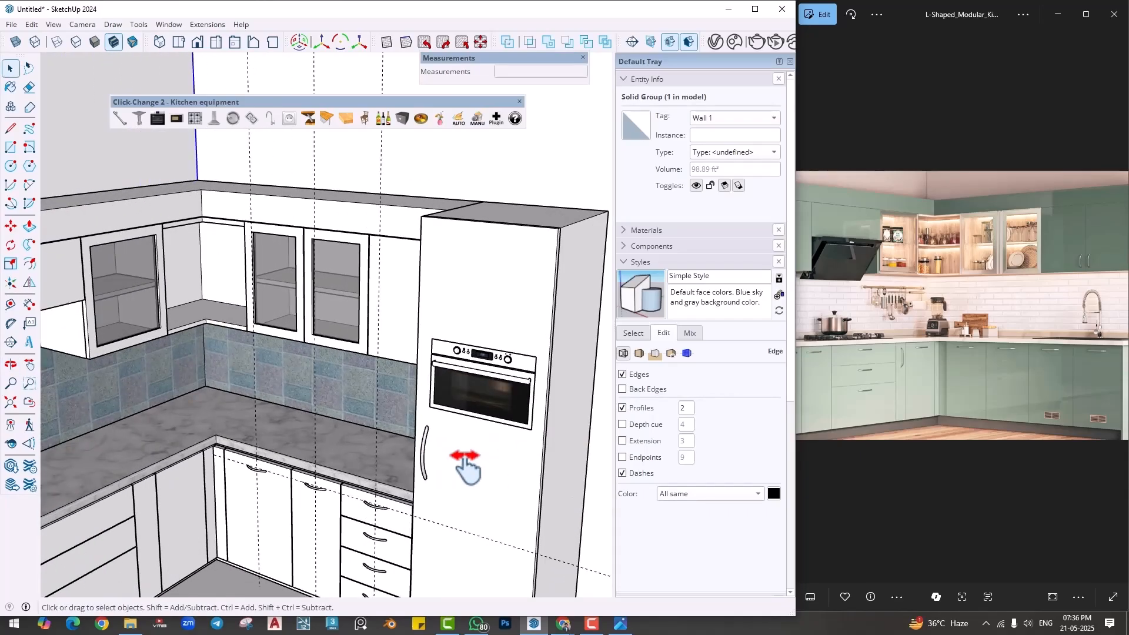
left_click(176, 117)
left_click(507, 327)
scroll(371, 395, "down", 6)
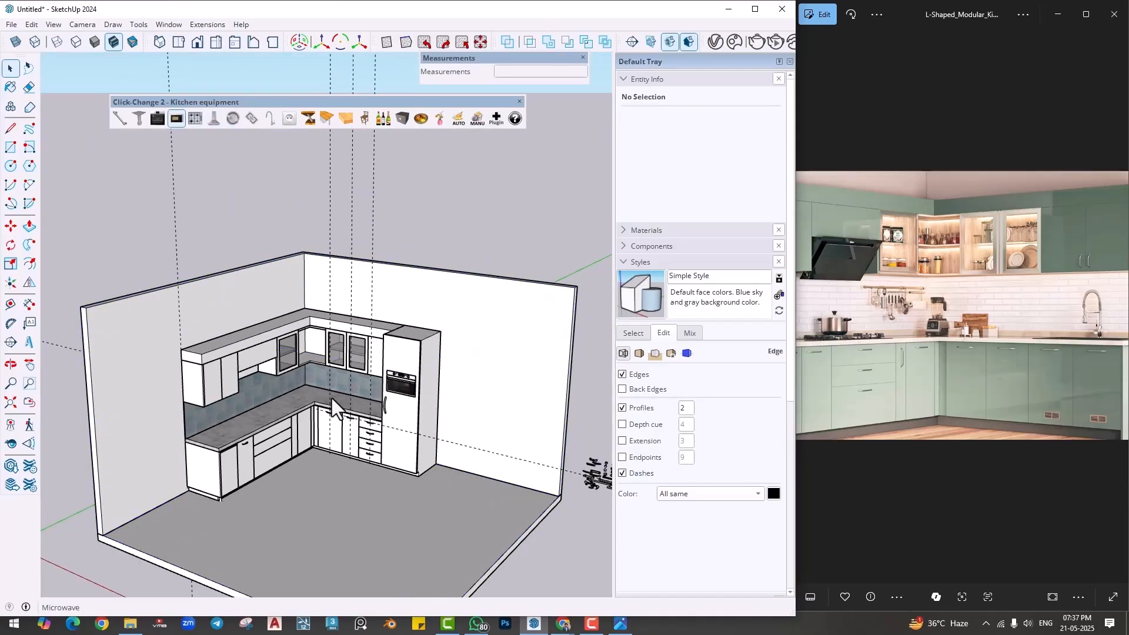
scroll(336, 392, "up", 8)
left_click(371, 449)
middle_click_drag(343, 443, 324, 442)
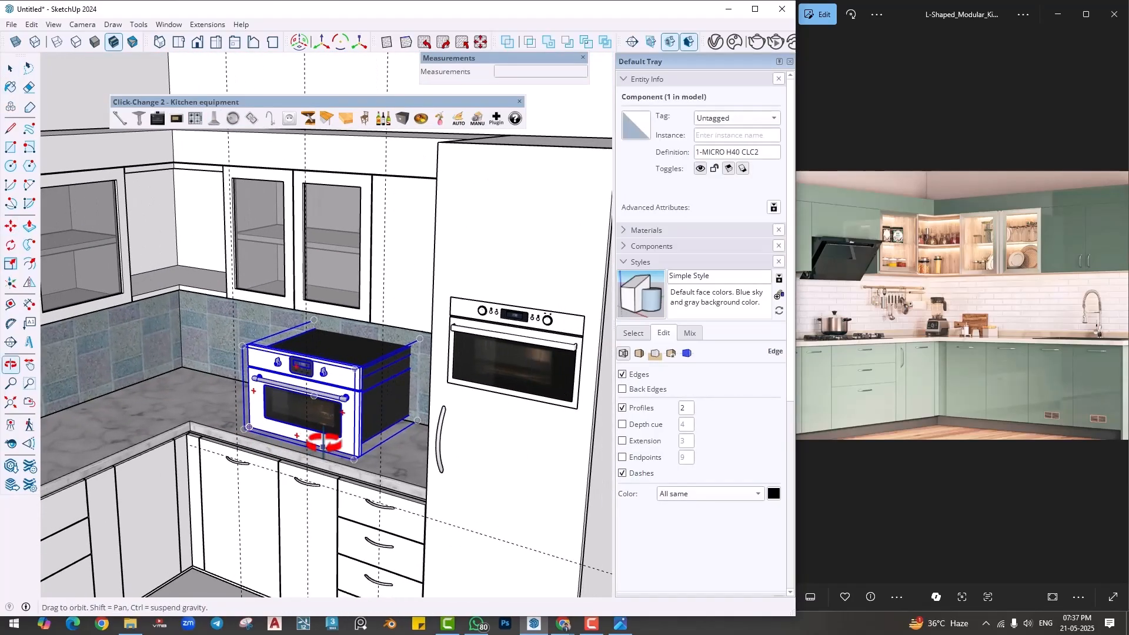
key("space")
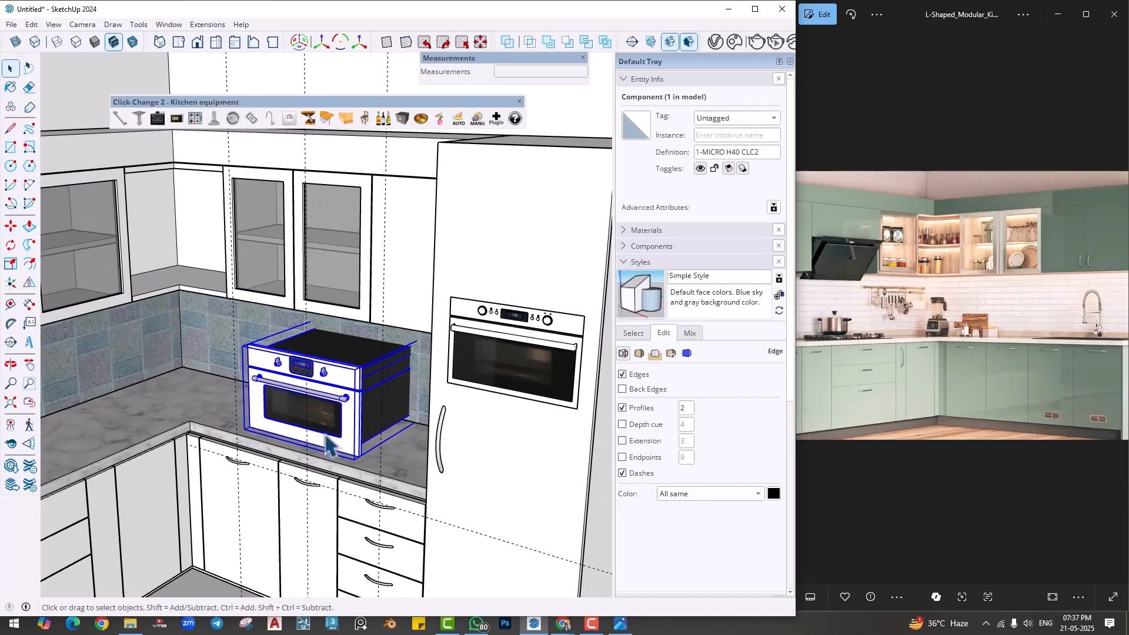
- Replace the selected microwave with a TABLE DE CUISSON CLC2 hob and cycle through the other hob models
left_click(194, 119)
scroll(327, 441, "up", 5)
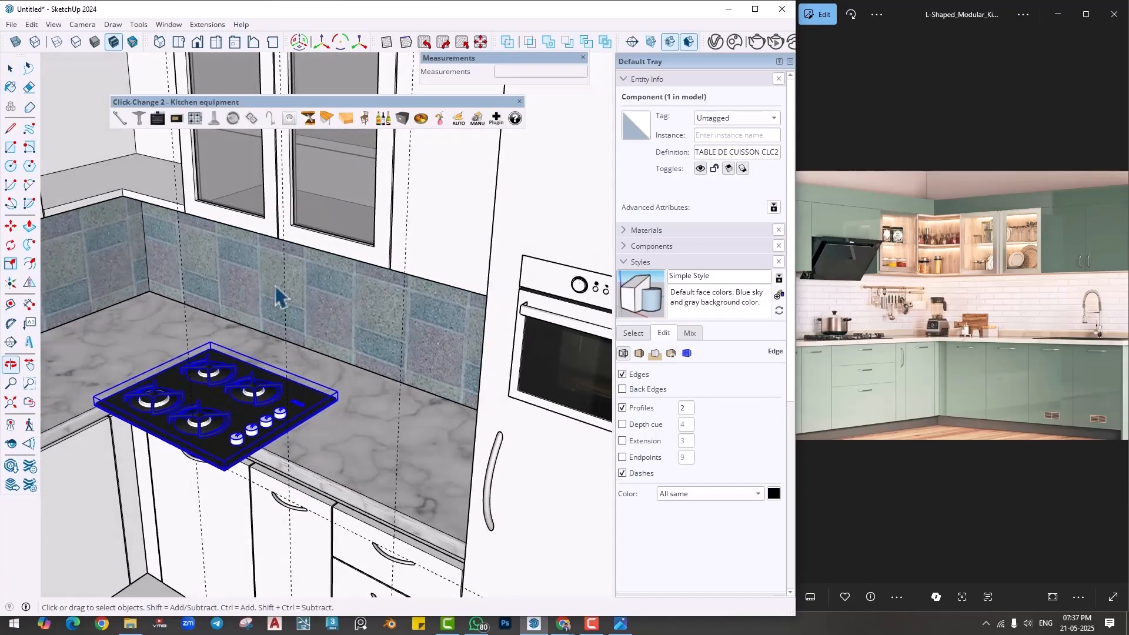
scroll(257, 447, "down", 1)
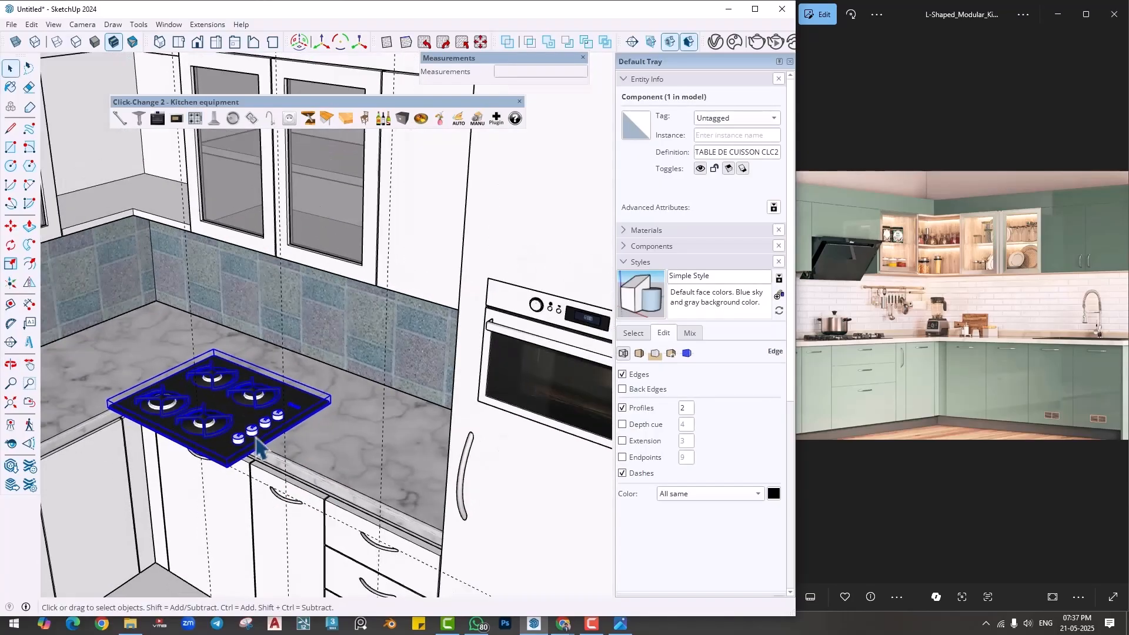
left_click(199, 123)
left_click(199, 124)
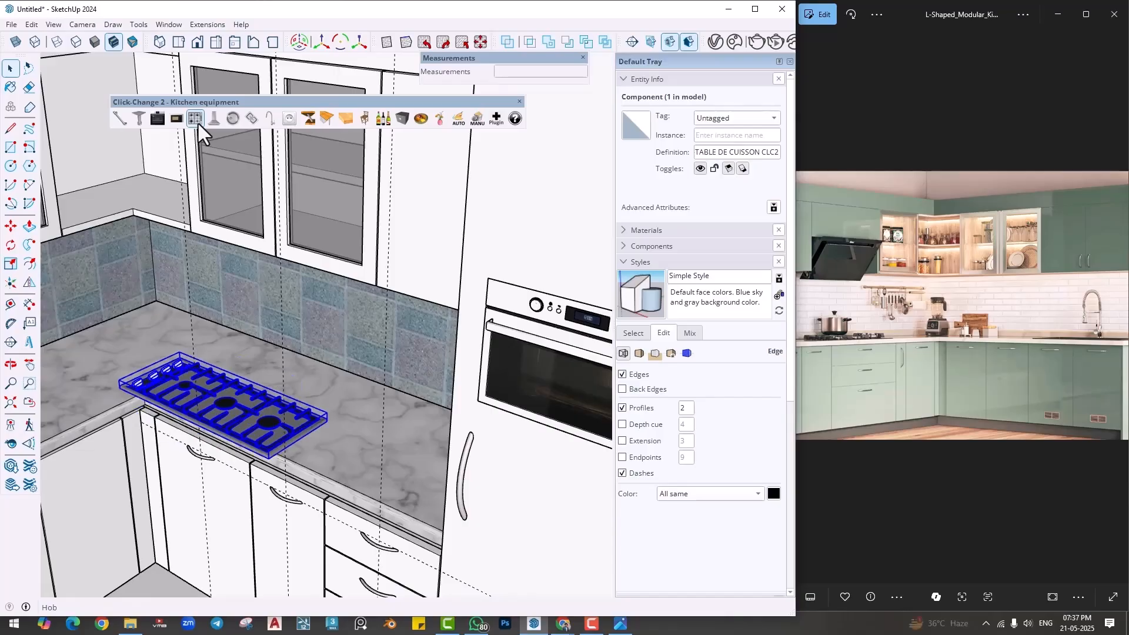
- Replace the hob with a HOTTE ASPIRANTE CLC2 range hood and cycle through its models
left_click(215, 119)
scroll(259, 235, "down", 3)
middle_click_drag(282, 329, 336, 288)
left_click(217, 117)
left_click(217, 118)
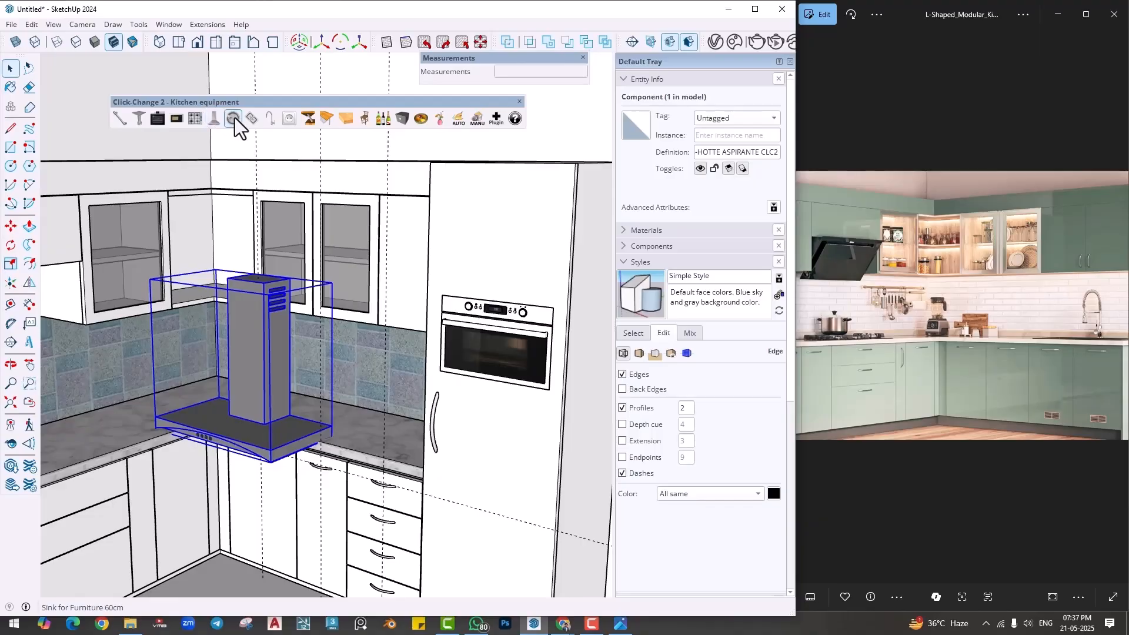
- Replace the range hood with a 60 cm furniture sink and cycle to model 5-EVIER M60 CLC2
left_click(233, 119)
left_click(228, 119)
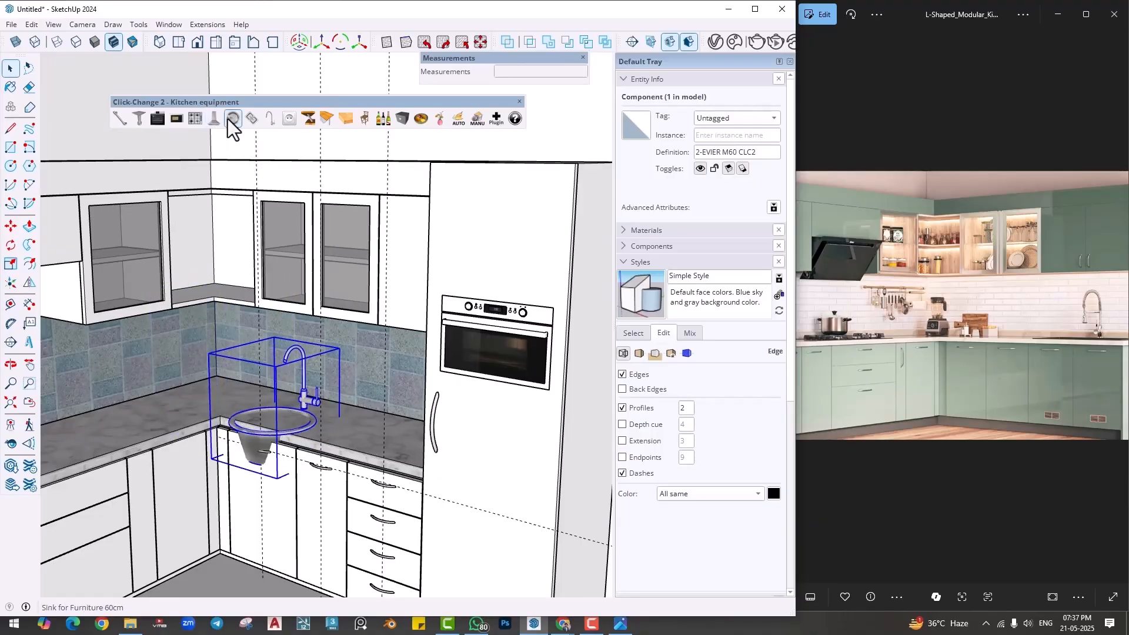
left_click(229, 119)
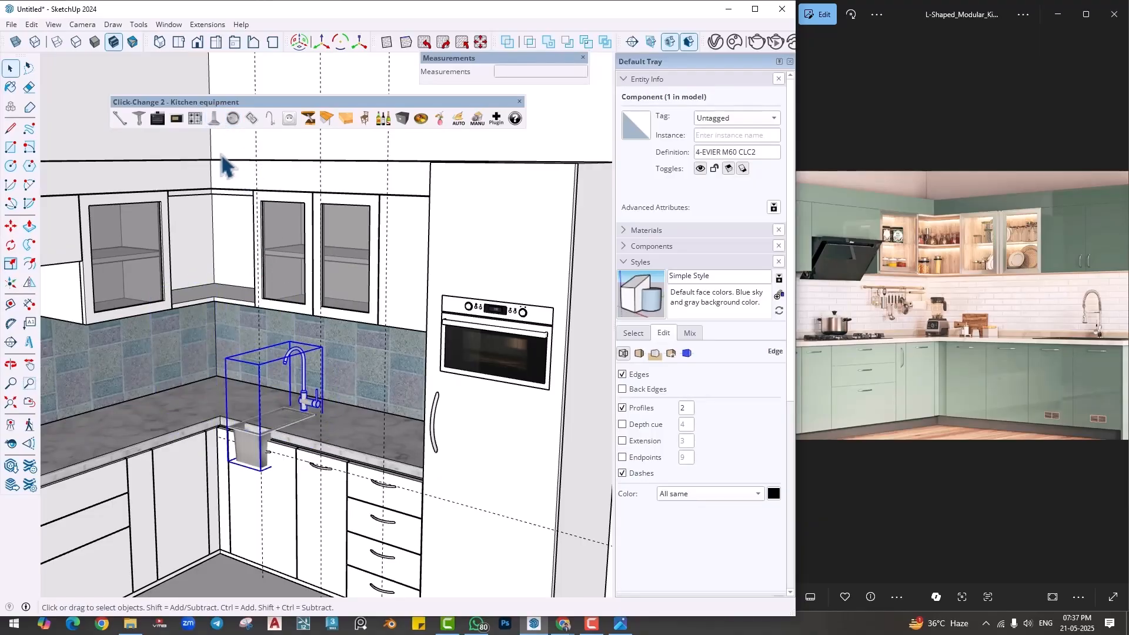
scroll(351, 419, "up", 3)
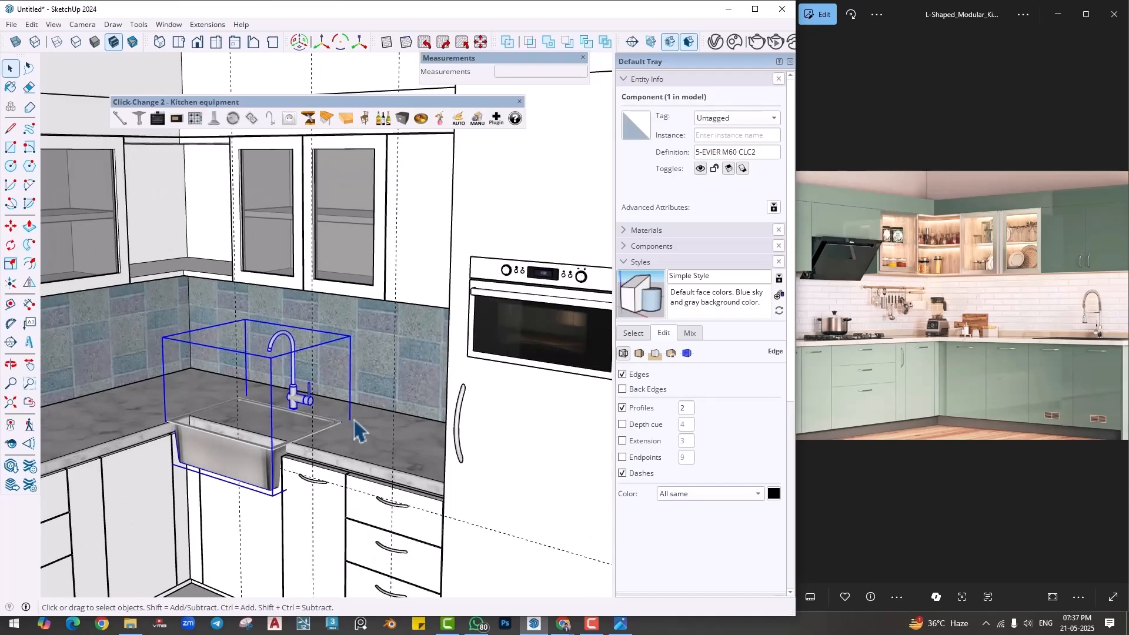
- Move the 60 cm sink so that the base of its bounding box sits on the countertop near the backsplash
key("m")
left_click(365, 430)
scroll(329, 435, "up", 2)
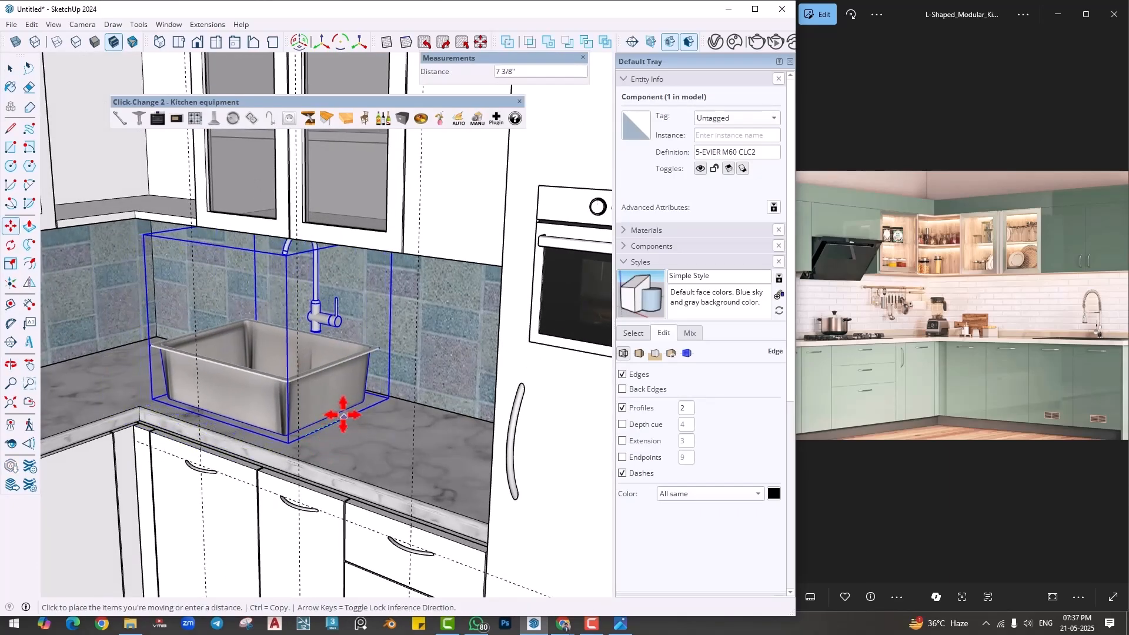
left_click(356, 407)
middle_click_drag(358, 438, 402, 331)
- Cycle the sink's tap to a squared, angular model
scroll(364, 327, "up", 1)
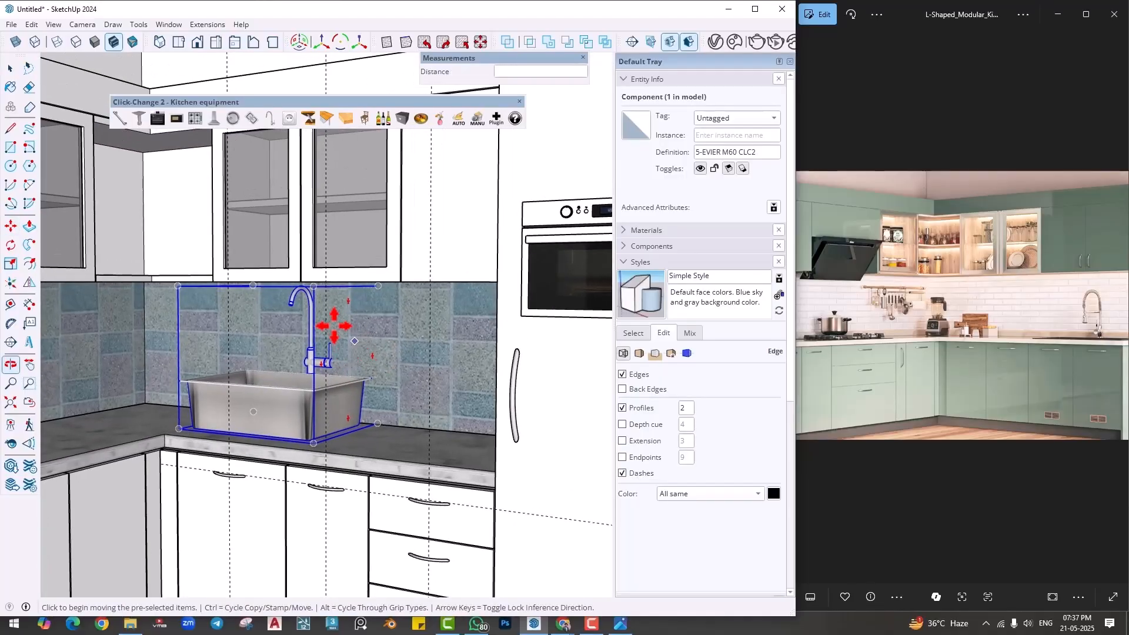
scroll(323, 341, "up", 2)
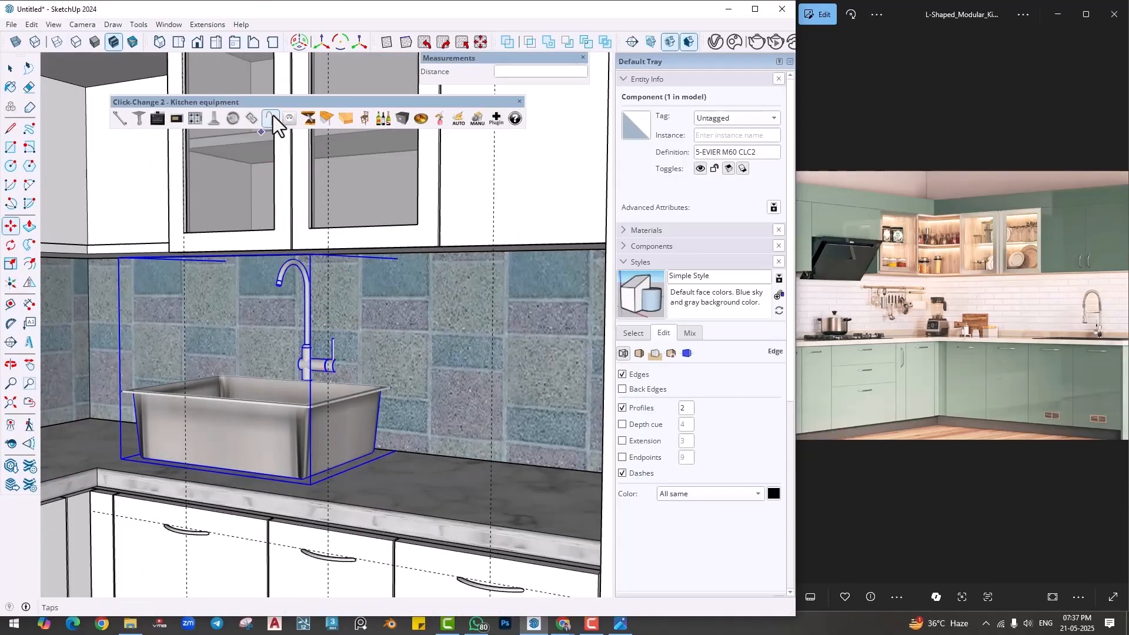
left_click(271, 117)
left_click(271, 117)
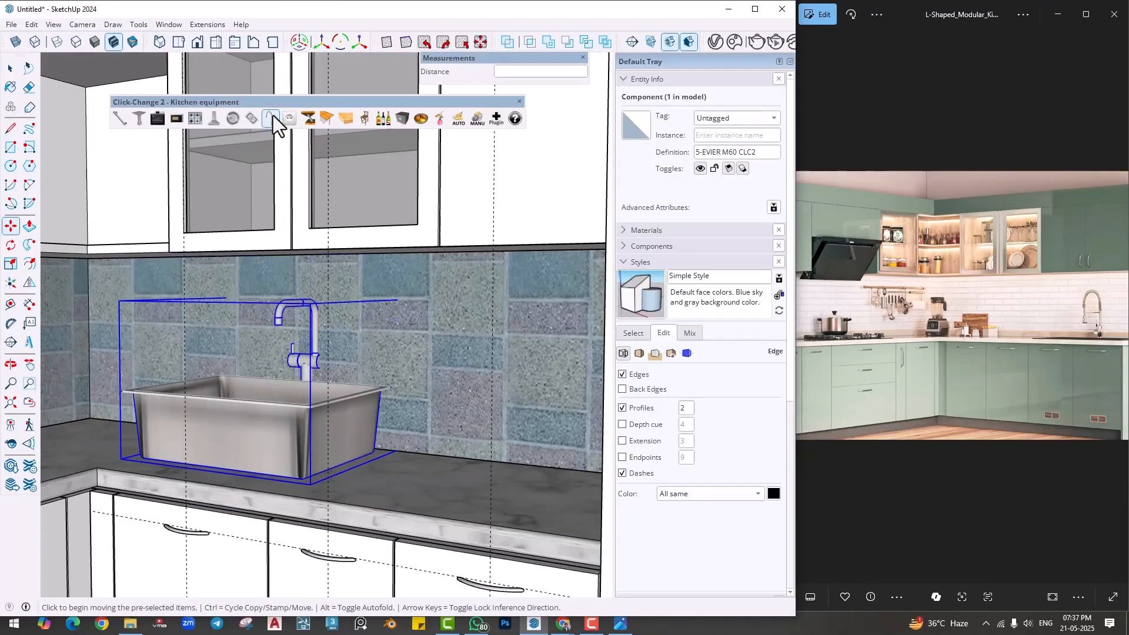
- Replace the sink with an 80 cm furniture sink and cycle to the double-bowl drainboard model 7-EVIER M80 CLC2
left_click(255, 119)
middle_click_drag(284, 271, 285, 330)
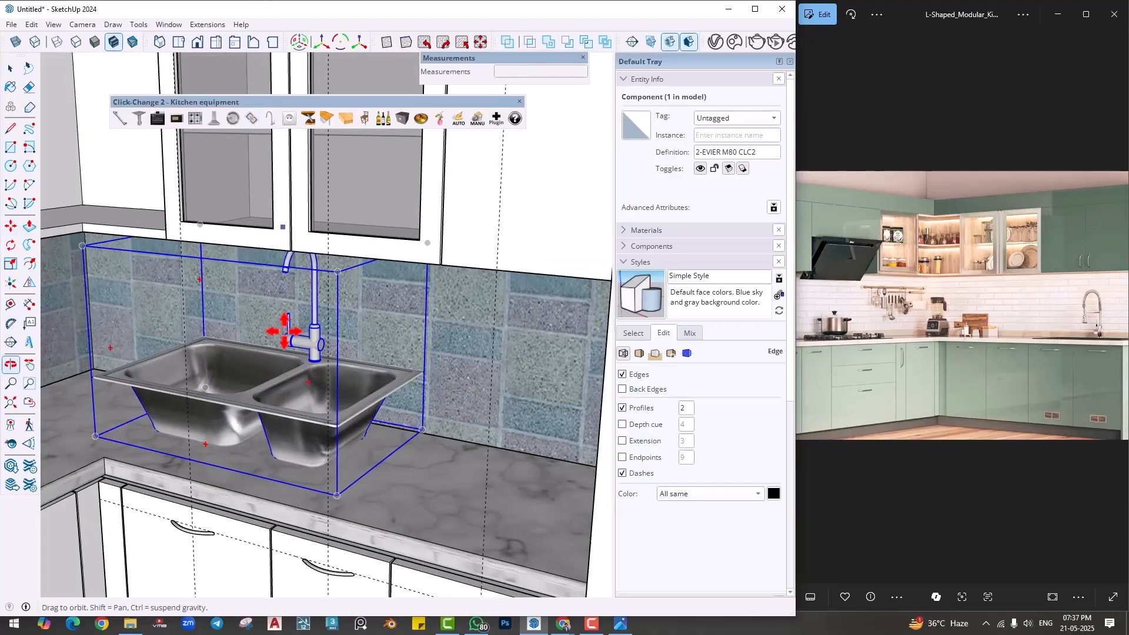
scroll(388, 406, "up", 1)
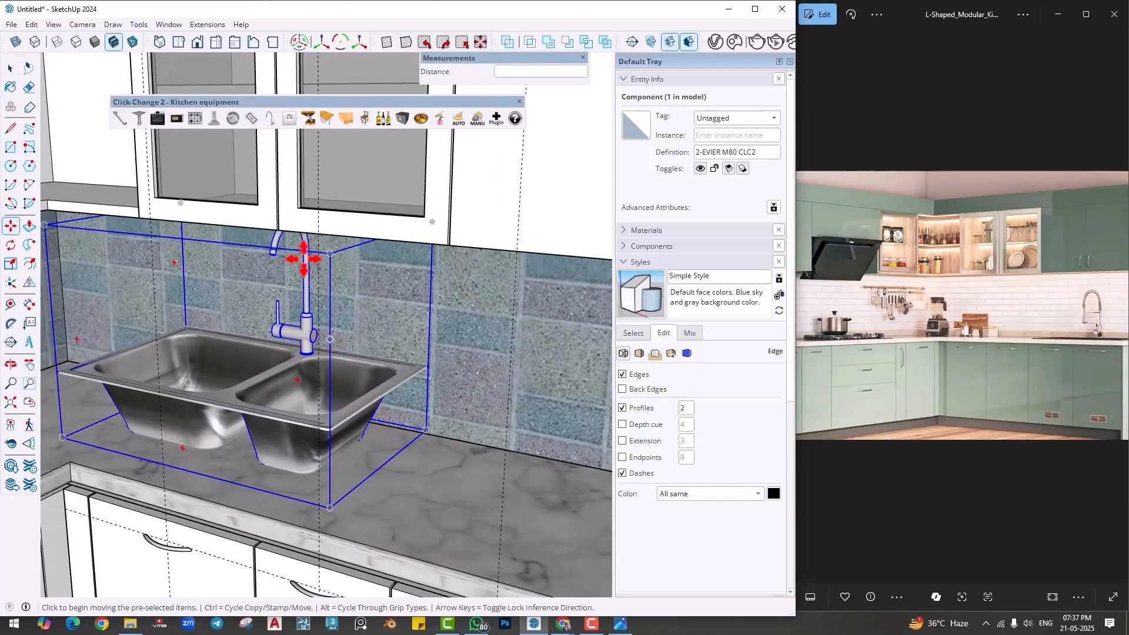
left_click(248, 122)
middle_click_drag(279, 304, 277, 330)
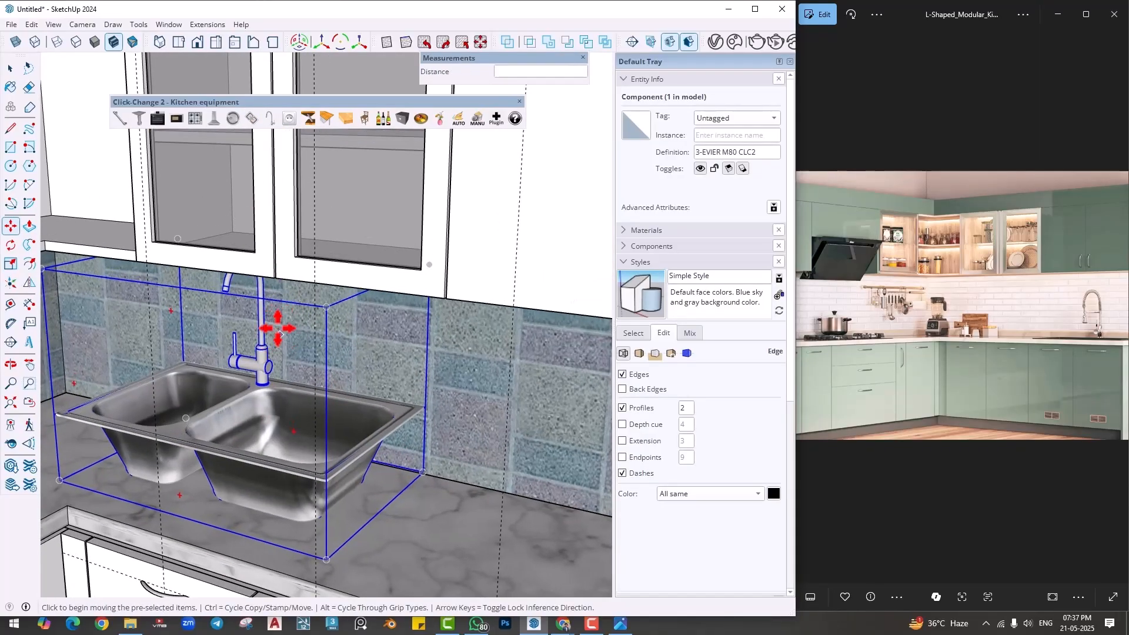
left_click(255, 119)
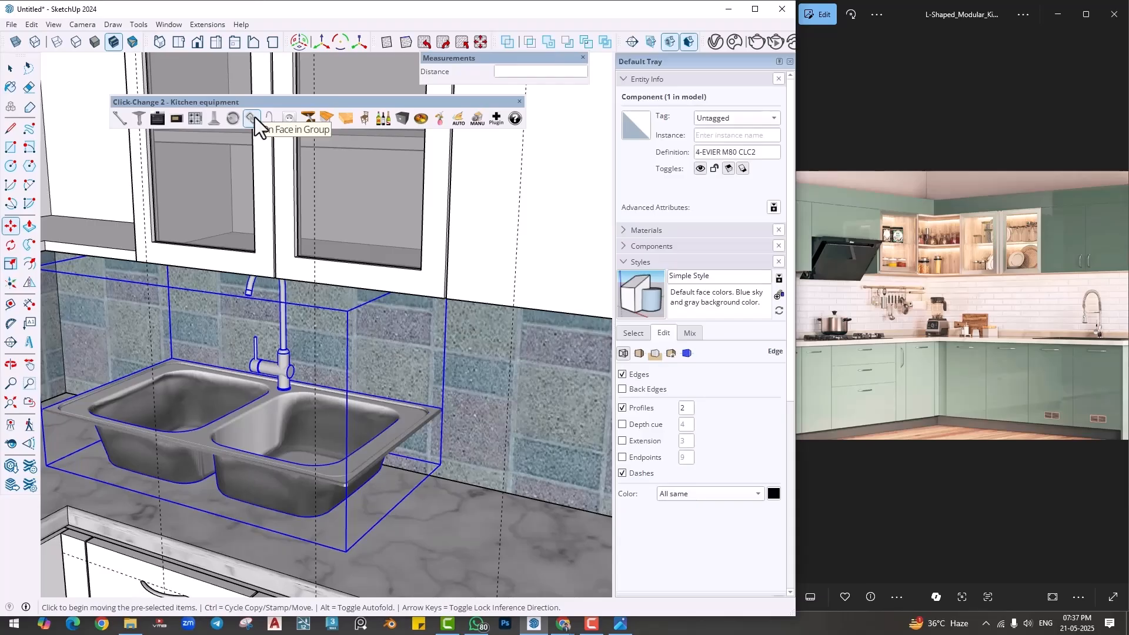
left_click(255, 118)
left_click(255, 117)
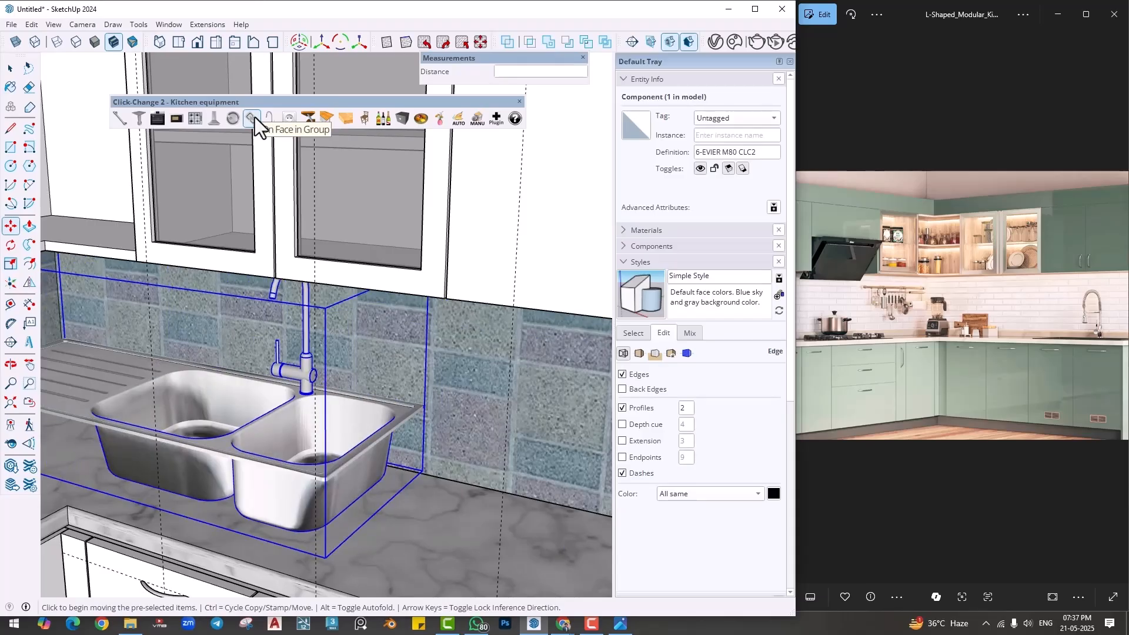
left_click(255, 118)
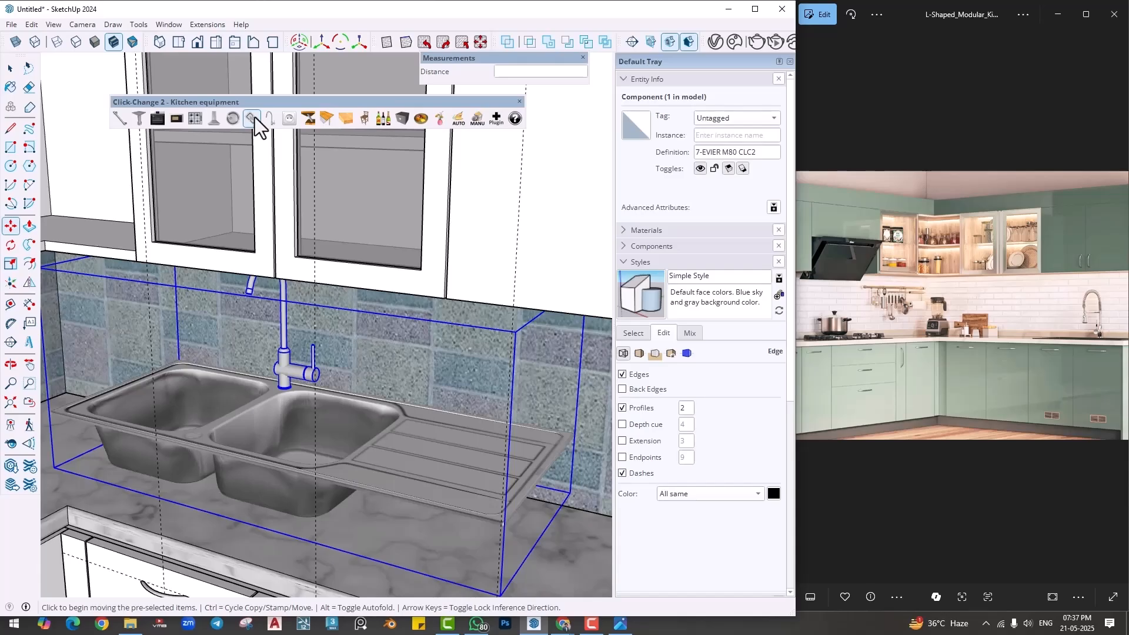
- Deselect the double-bowl sink and examine its placement within the whole kitchen layout
middle_click_drag(211, 285, 259, 287)
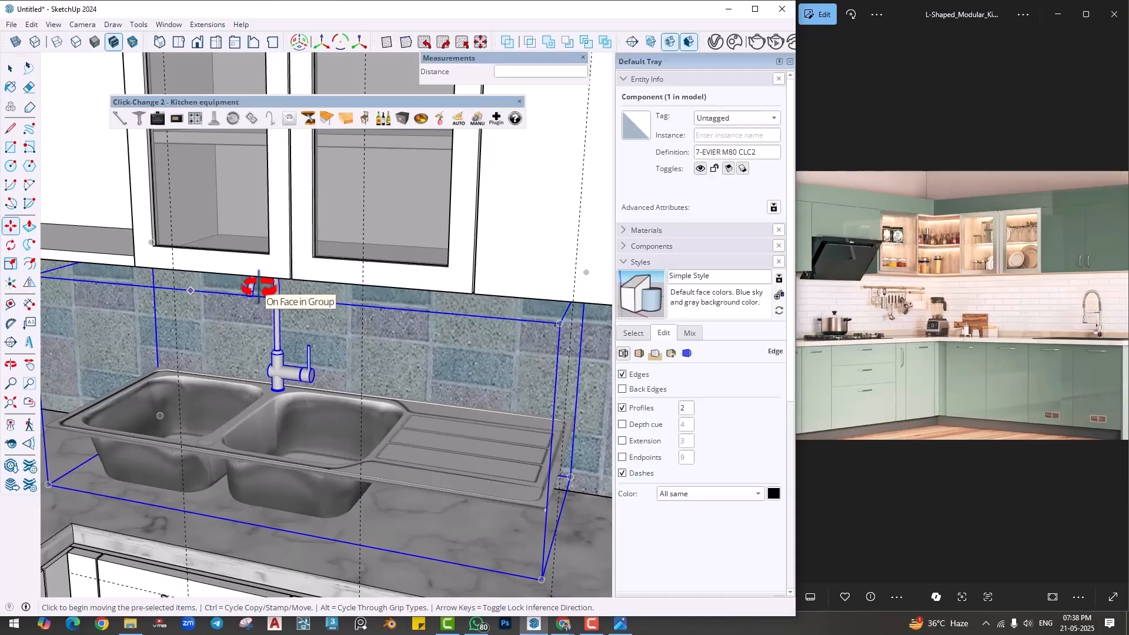
scroll(259, 287, "down", 5)
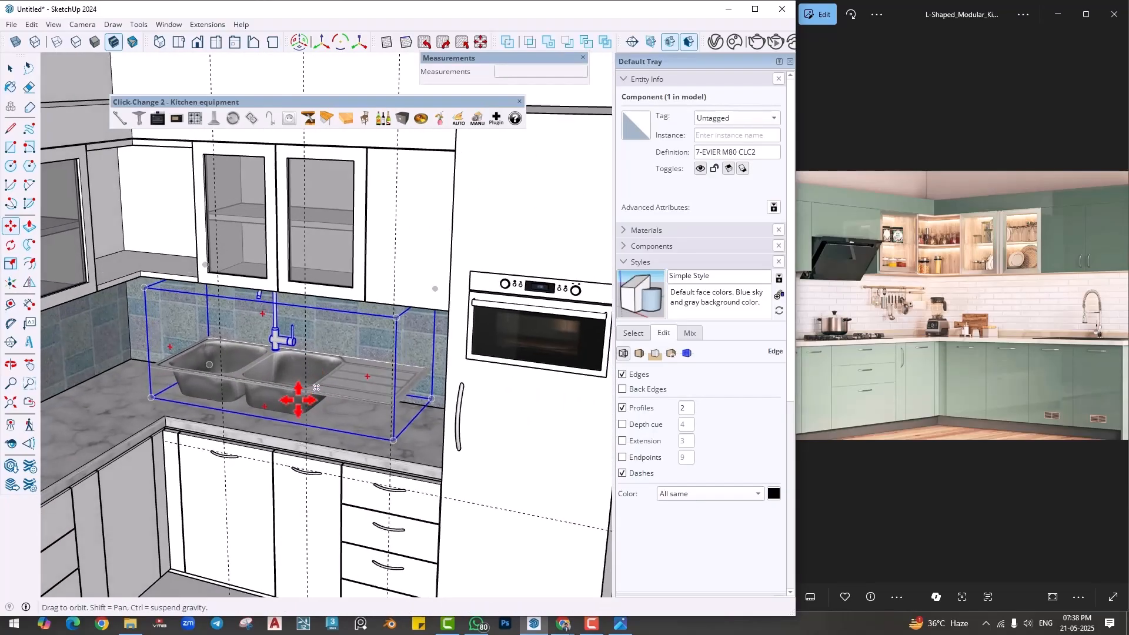
middle_click_drag(302, 332, 281, 304)
scroll(281, 305, "down", 8)
key("space")
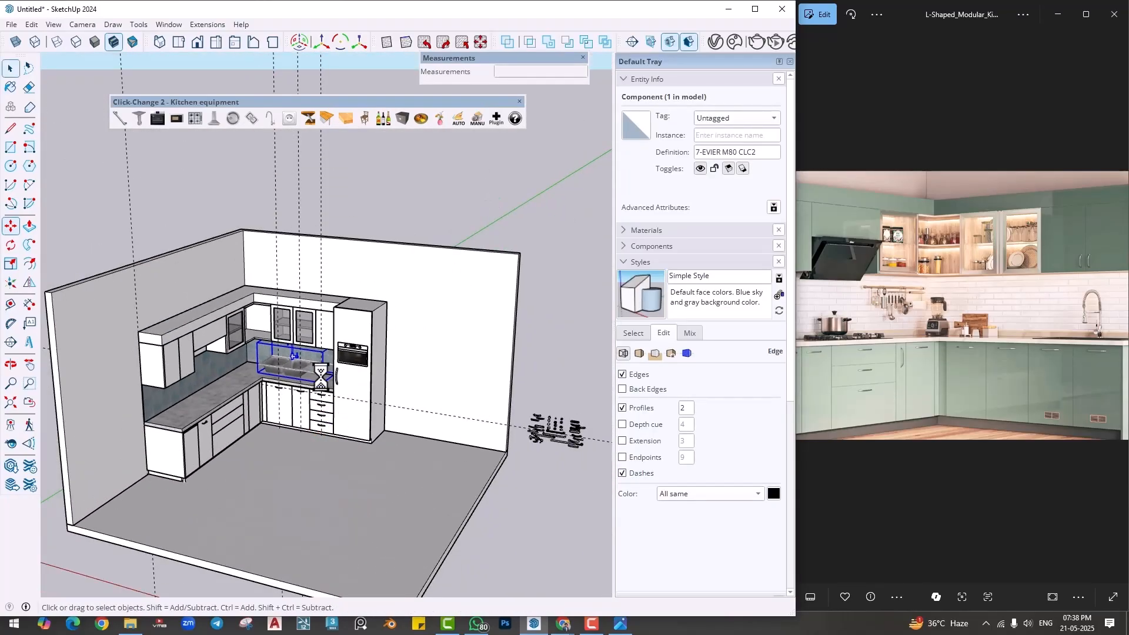
scroll(320, 376, "up", 1)
left_click(290, 389)
scroll(278, 384, "up", 5)
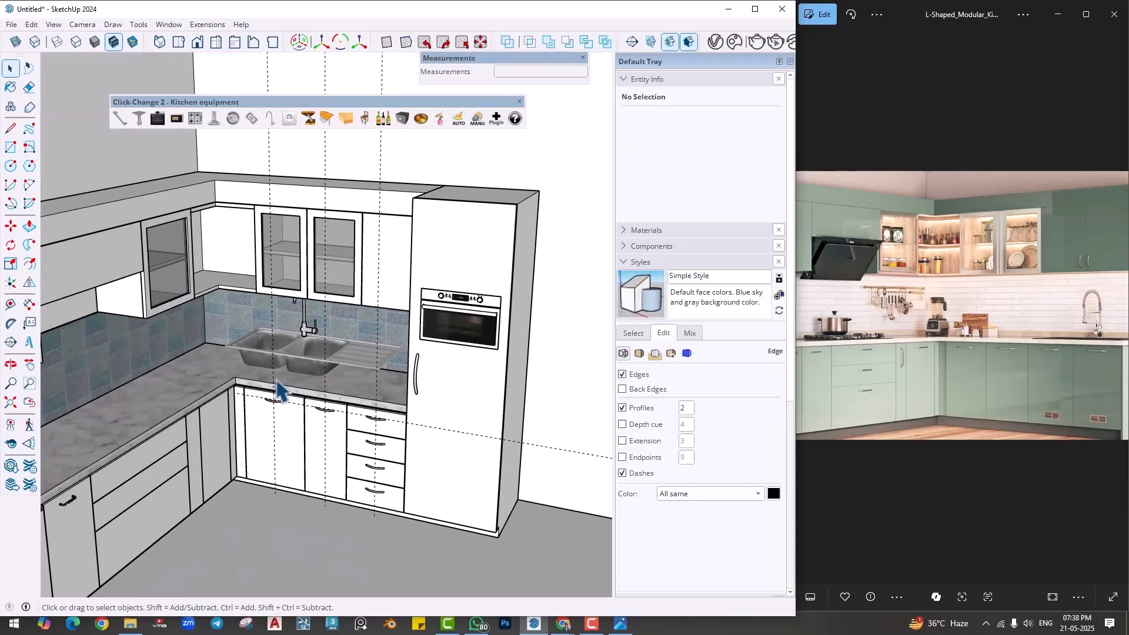
scroll(390, 344, "up", 6)
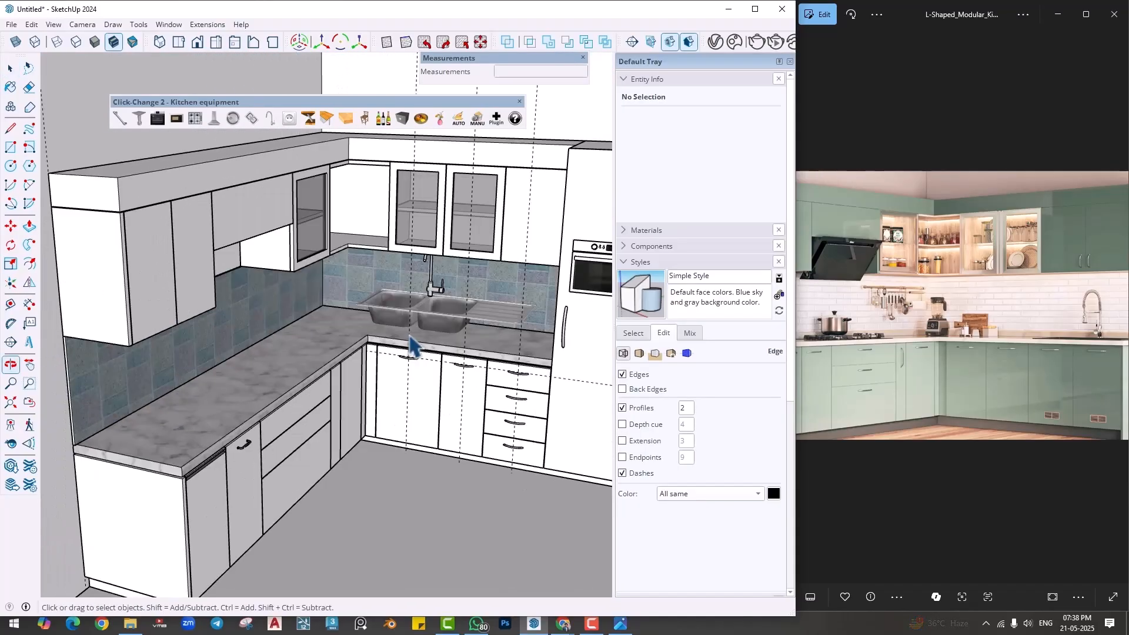
- Move the double-bowl sink down about 7 3/8" by its rim-level point so the rim rests on the countertop surface
left_click(388, 323)
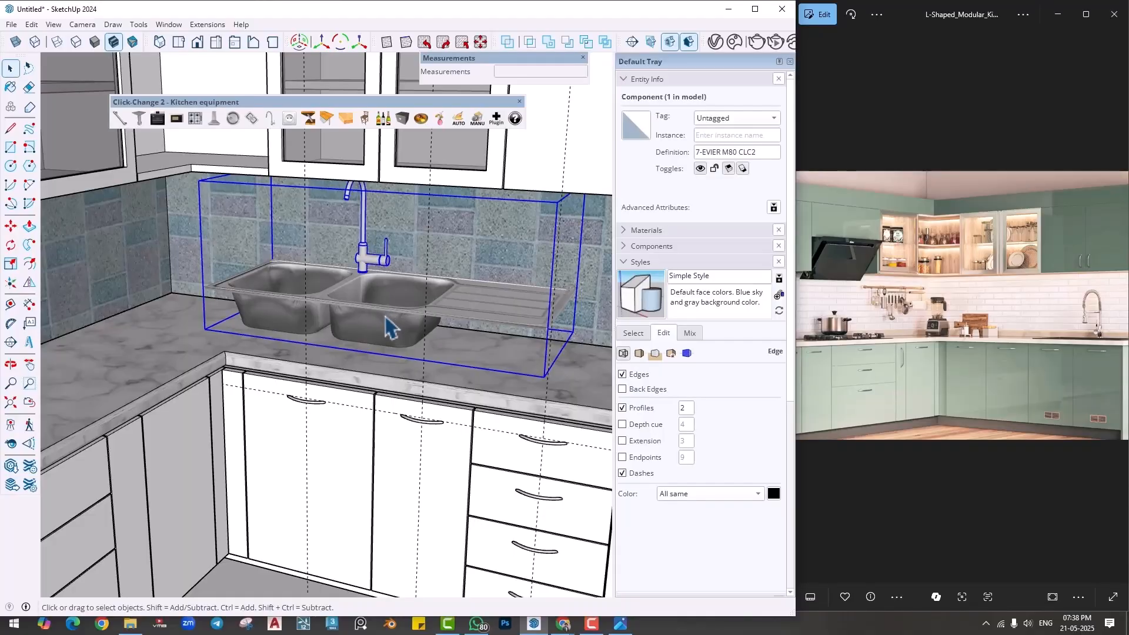
scroll(391, 325, "up", 1)
key("m")
scroll(196, 272, "up", 5)
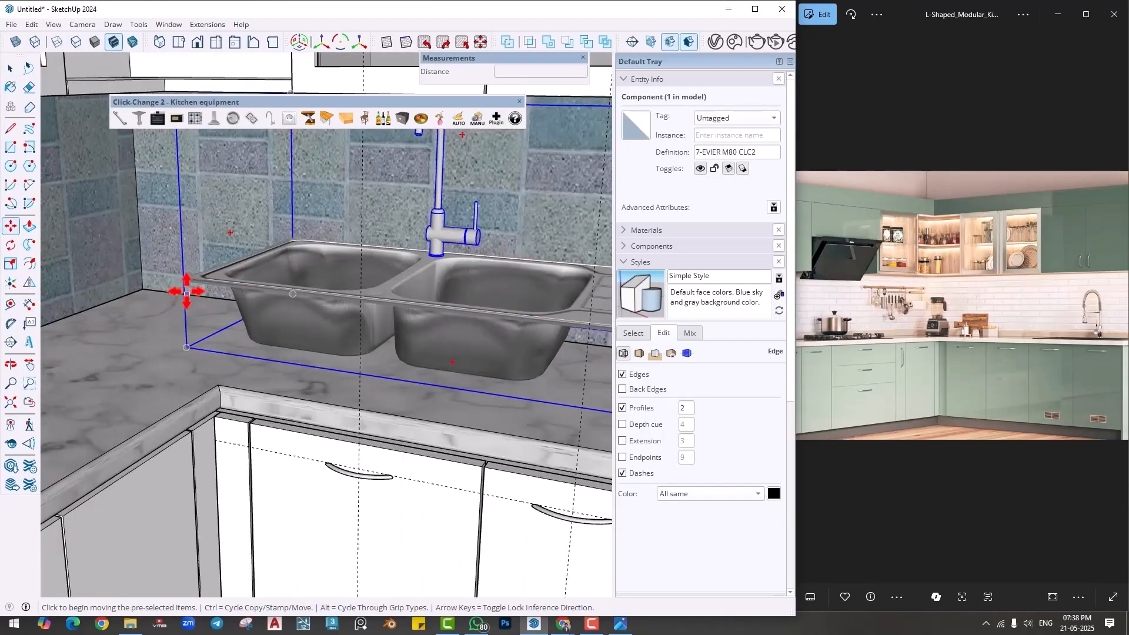
left_click(184, 266)
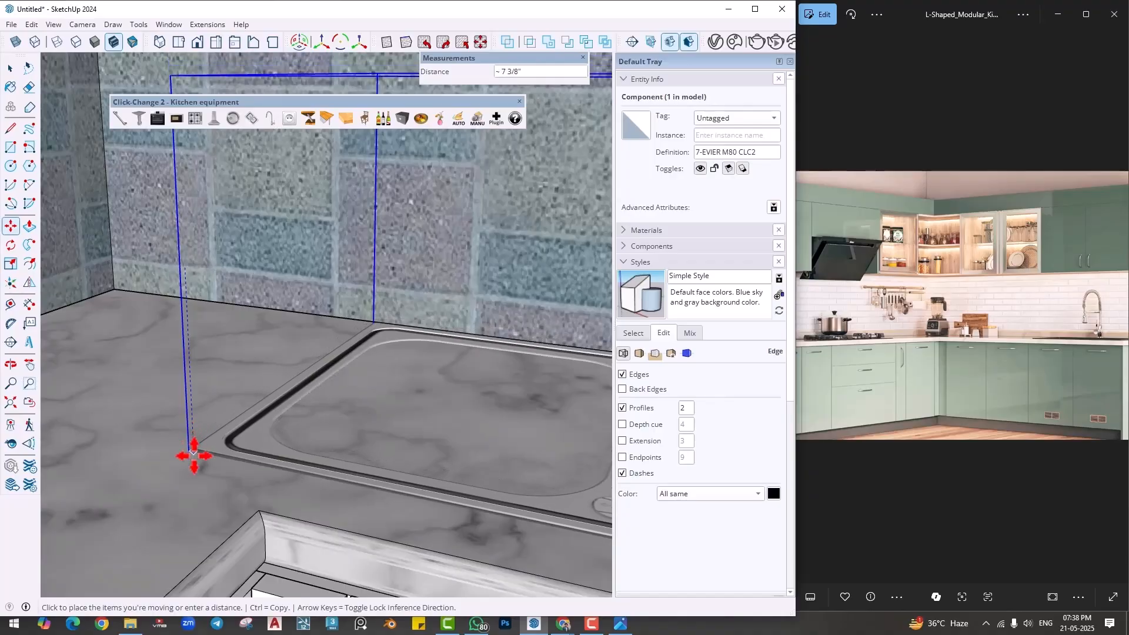
left_click(194, 453)
scroll(211, 451, "down", 5)
key("space")
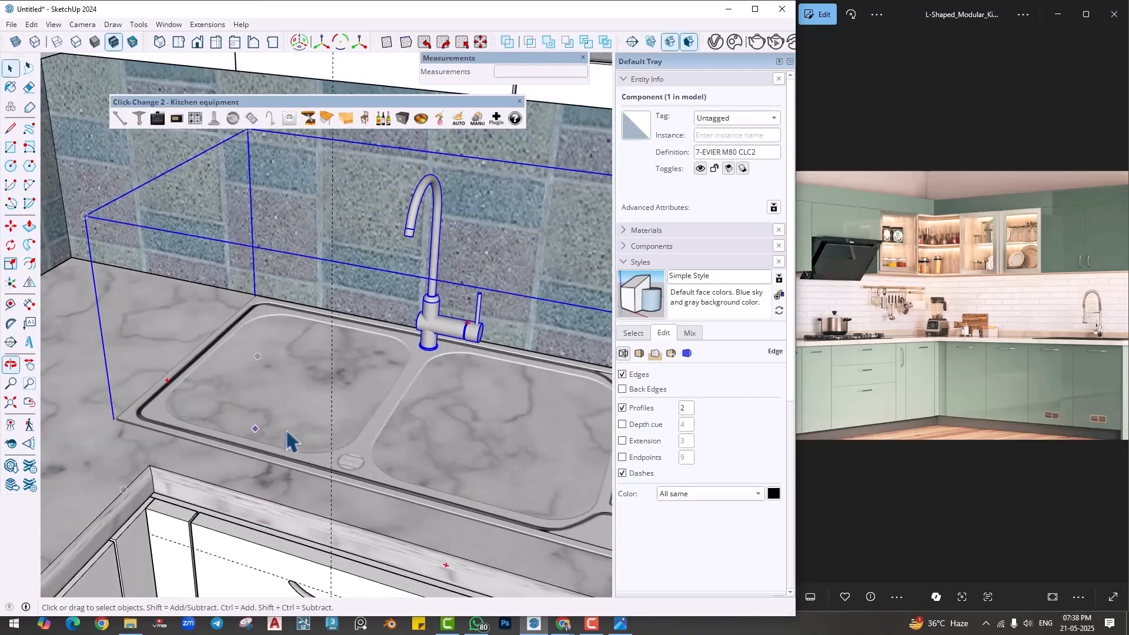
- Open the countertop group for editing
left_click(510, 460)
double_click(490, 455)
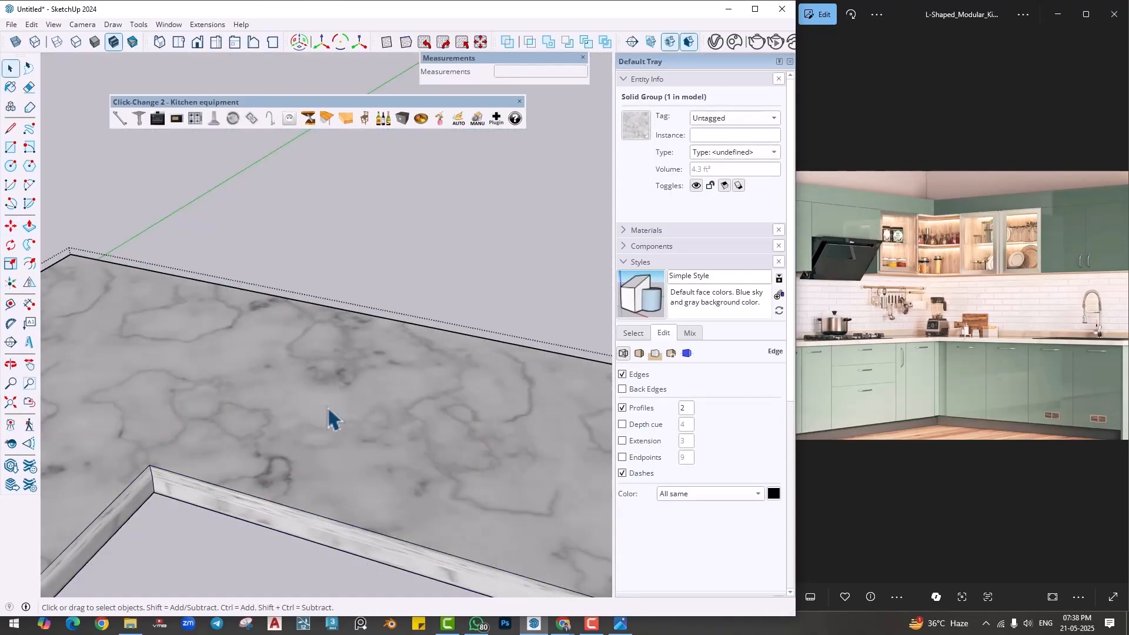
- Draw a rectangle about 1' 6" by 6 1/4" on the countertop at the sink and push it about 1 13/16" through the slab
key("r")
left_click(276, 405)
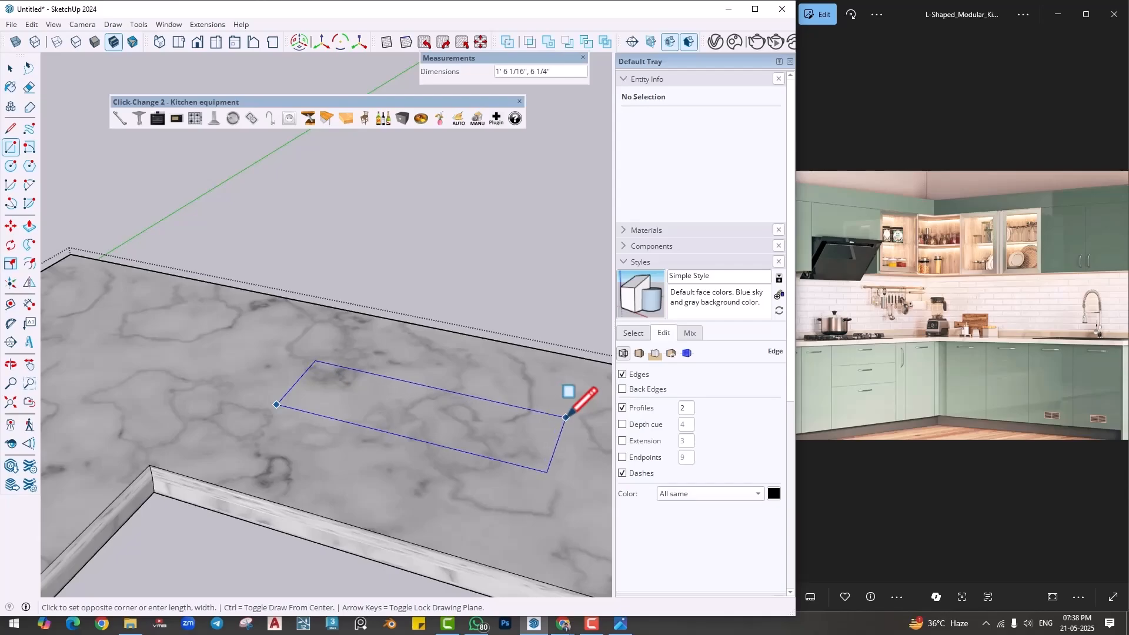
left_click(566, 417)
key("p")
left_click(499, 451)
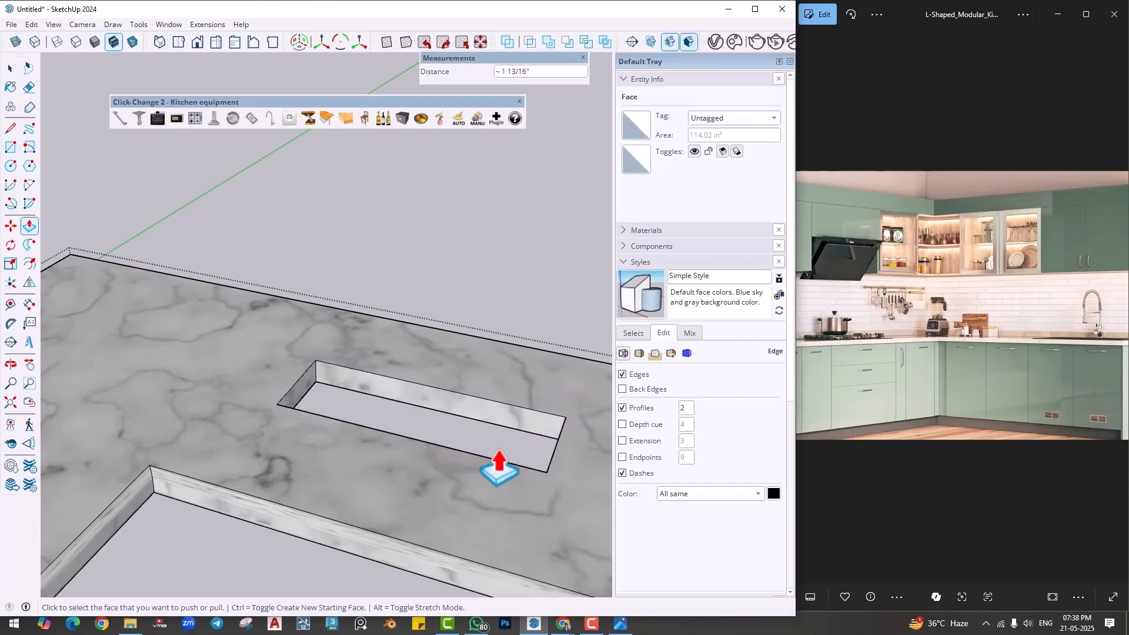
- Show the rest of the model and try to extend the opening about 7 1/2" toward the inner corner and 7 5/8" toward the backsplash
key("i")
scroll(330, 404, "up", 2)
scroll(330, 419, "up", 1)
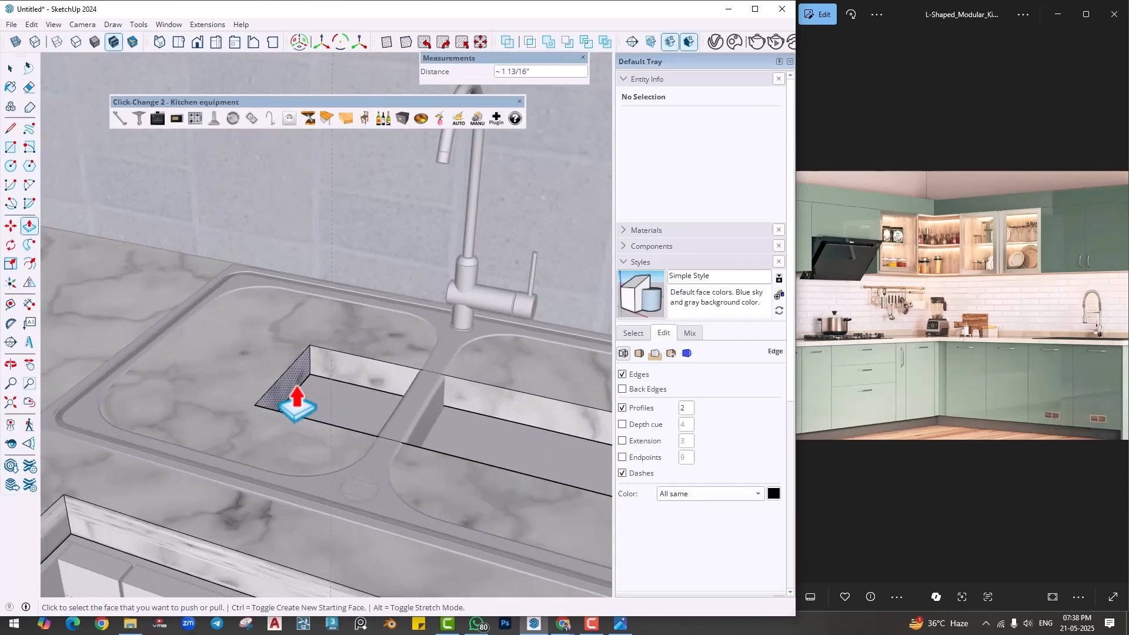
left_click(294, 397)
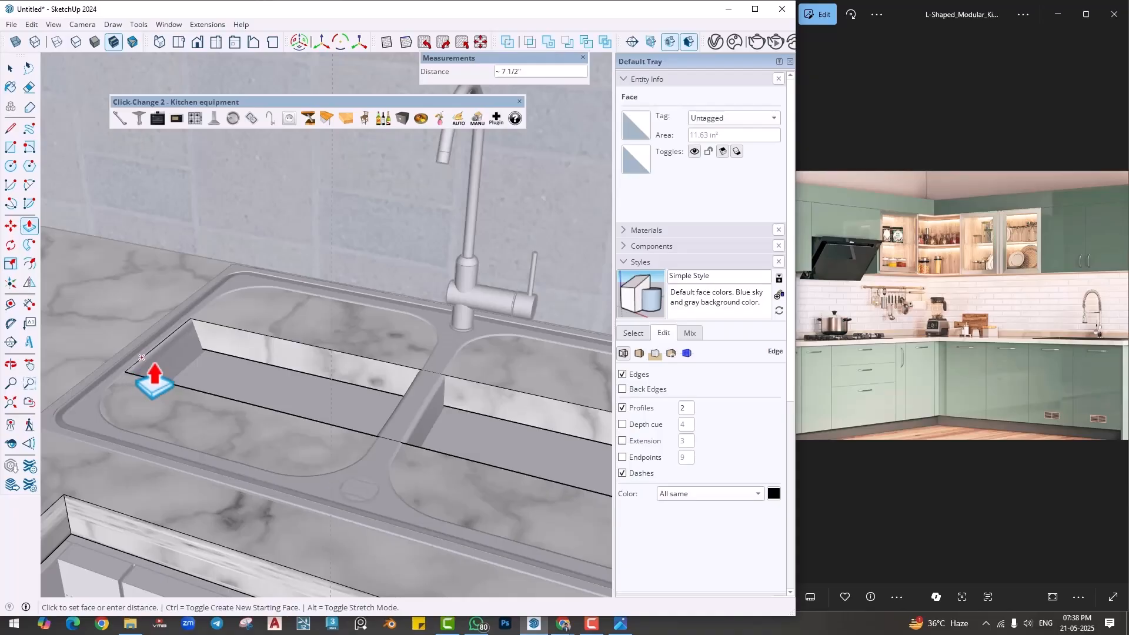
left_click(141, 357)
left_click(260, 357)
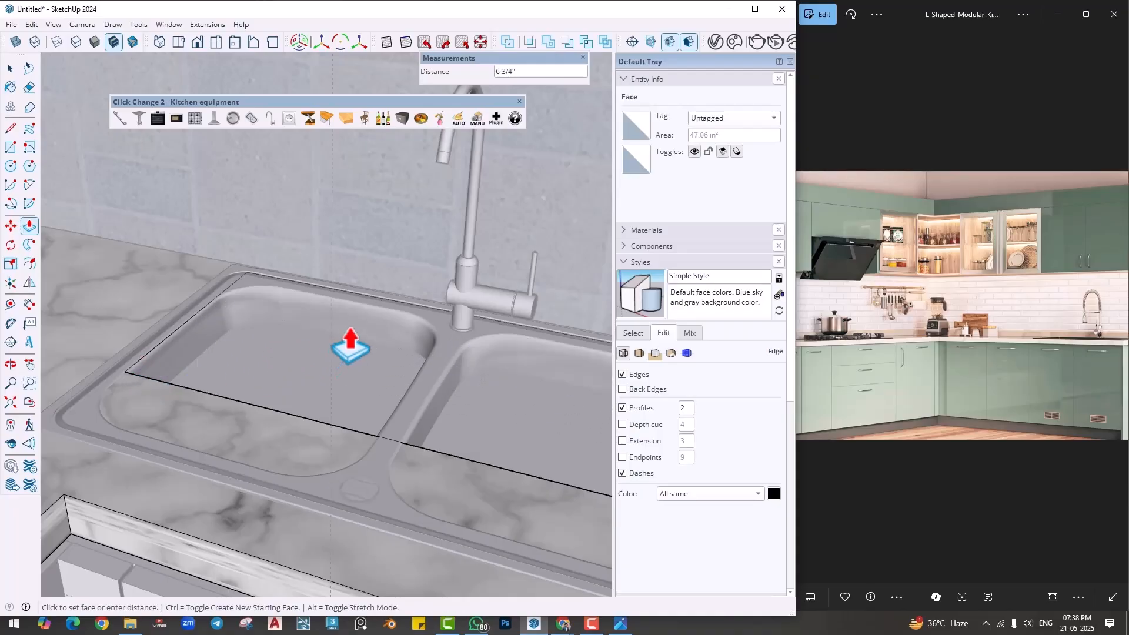
left_click(324, 324)
middle_click_drag(320, 325, 288, 391)
key("space")
scroll(372, 390, "down", 1)
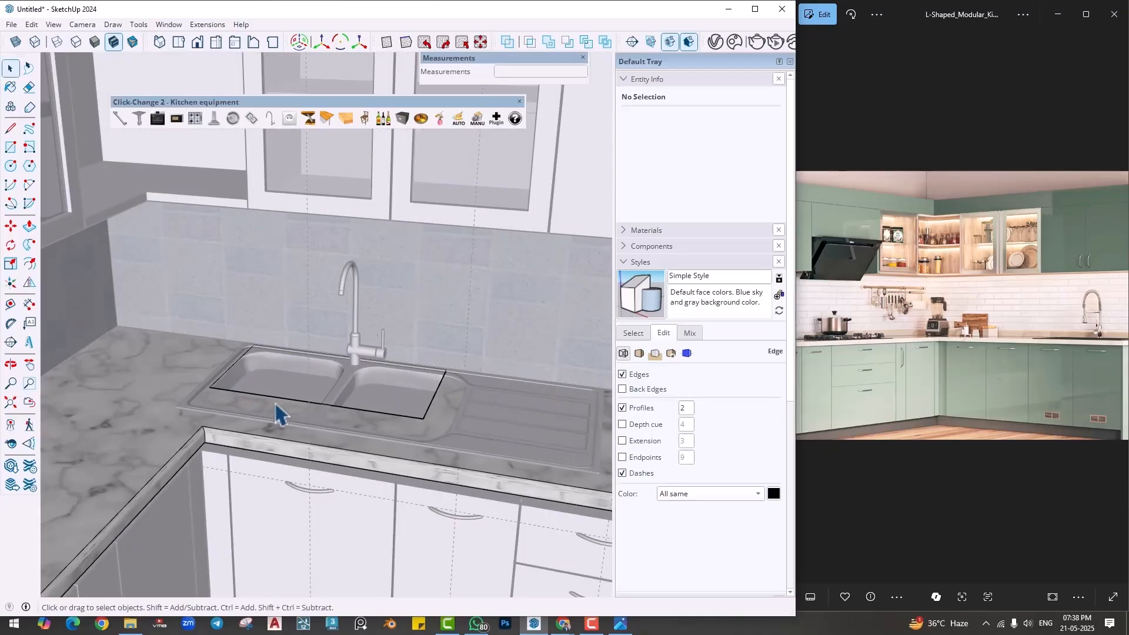
- Undo the opening's extensions, the push through the slab and the rectangle on the countertop
key("ctrl+z")
key("ctrl+z")
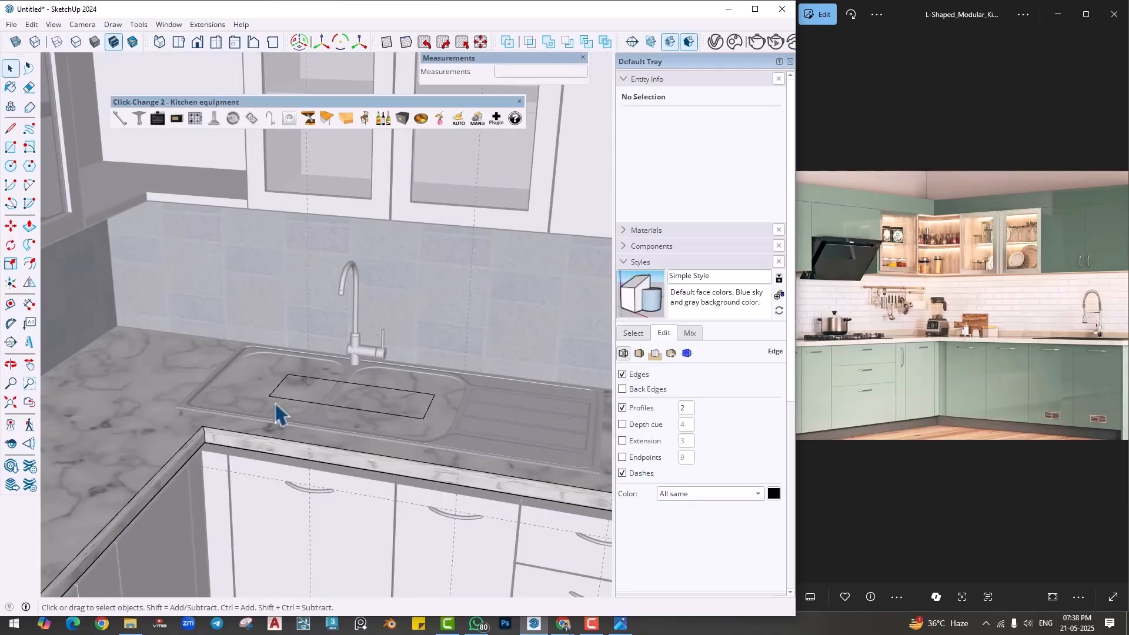
scroll(283, 418, "down", 8)
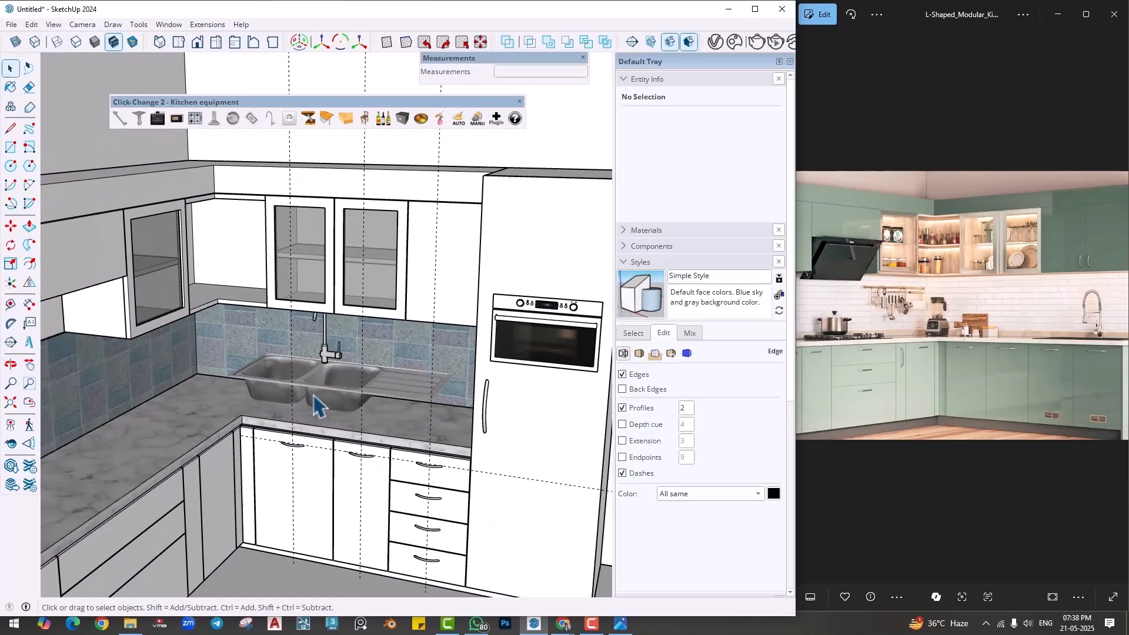
- Delete the double-bowl sink with its faucet from the countertop
left_click(326, 383)
scroll(327, 365, "up", 3)
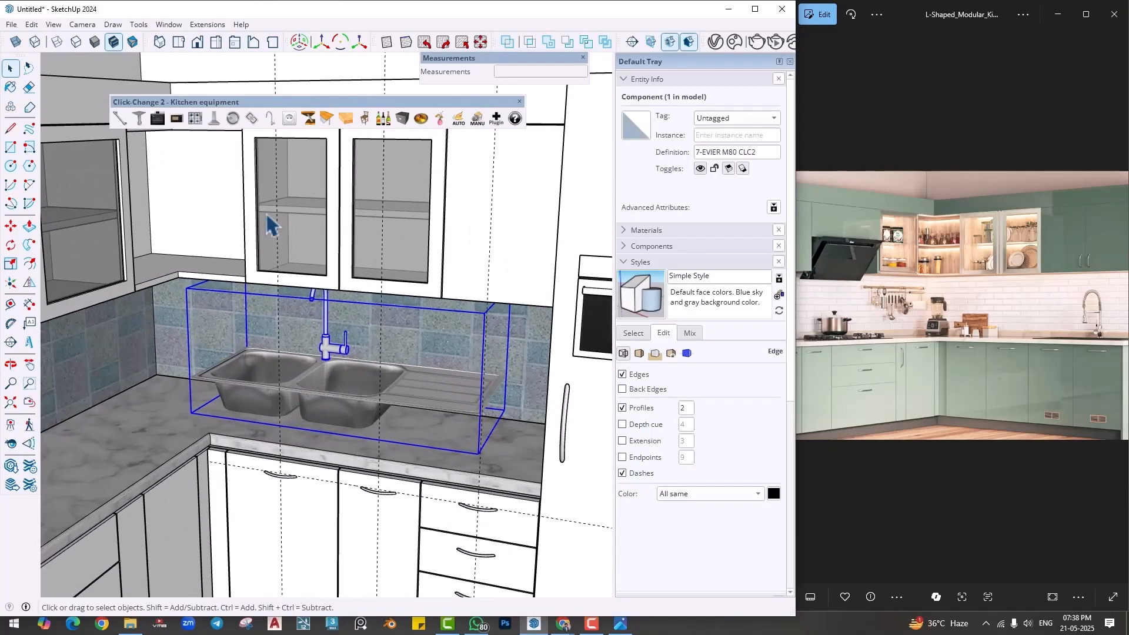
scroll(294, 192, "down", 2)
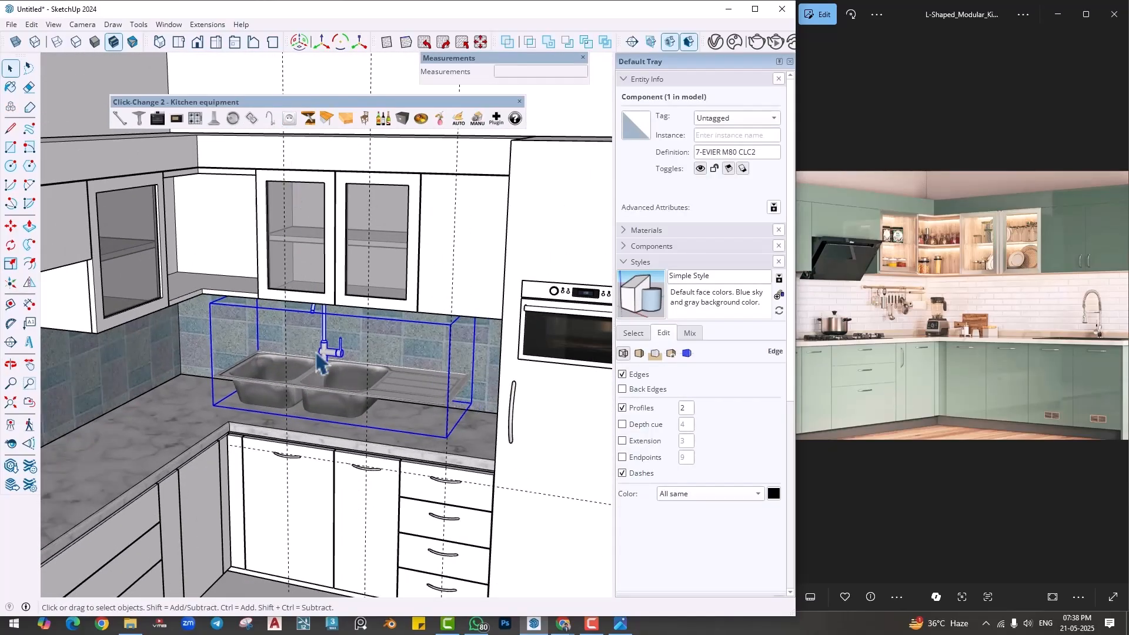
key("Delete")
- Place a Click-Change 2 sockets and switches component on the tiled backsplash below the glass-door wall cabinets
scroll(327, 420, "down", 3)
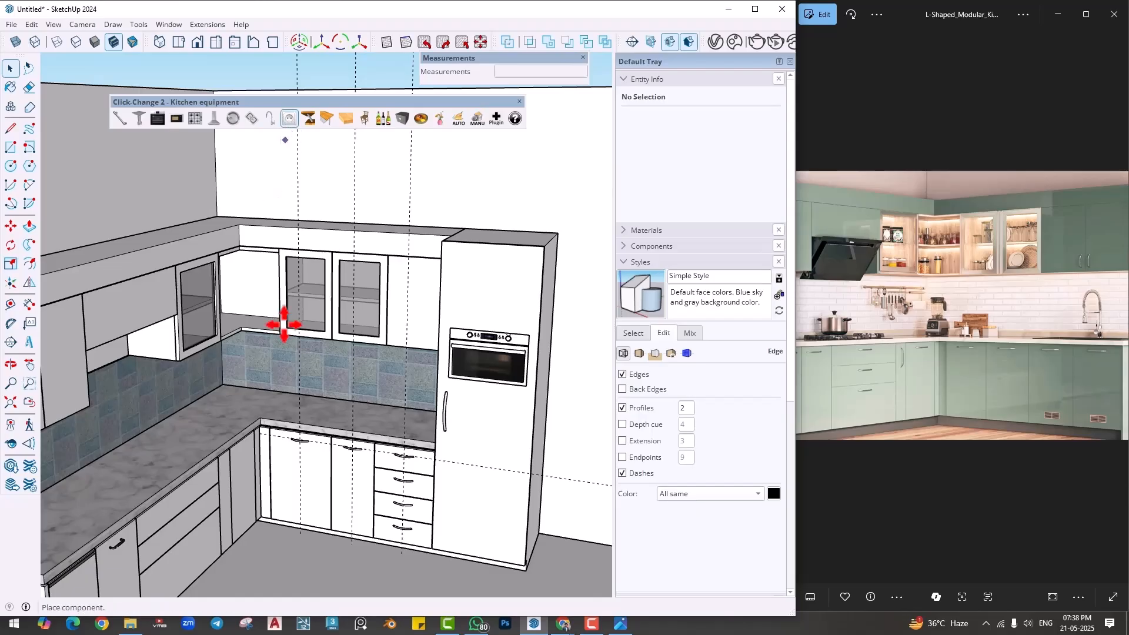
scroll(353, 365, "up", 8)
left_click(323, 295)
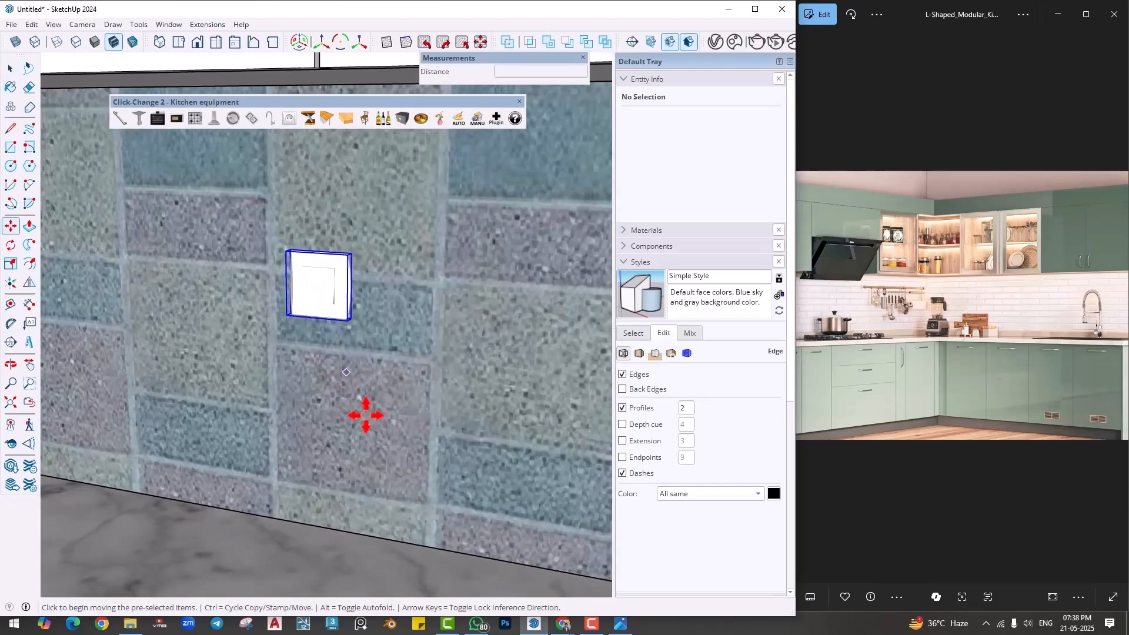
scroll(366, 415, "down", 3)
key("space")
left_click(371, 425)
scroll(369, 420, "up", 4)
middle_click_drag(349, 342, 307, 270)
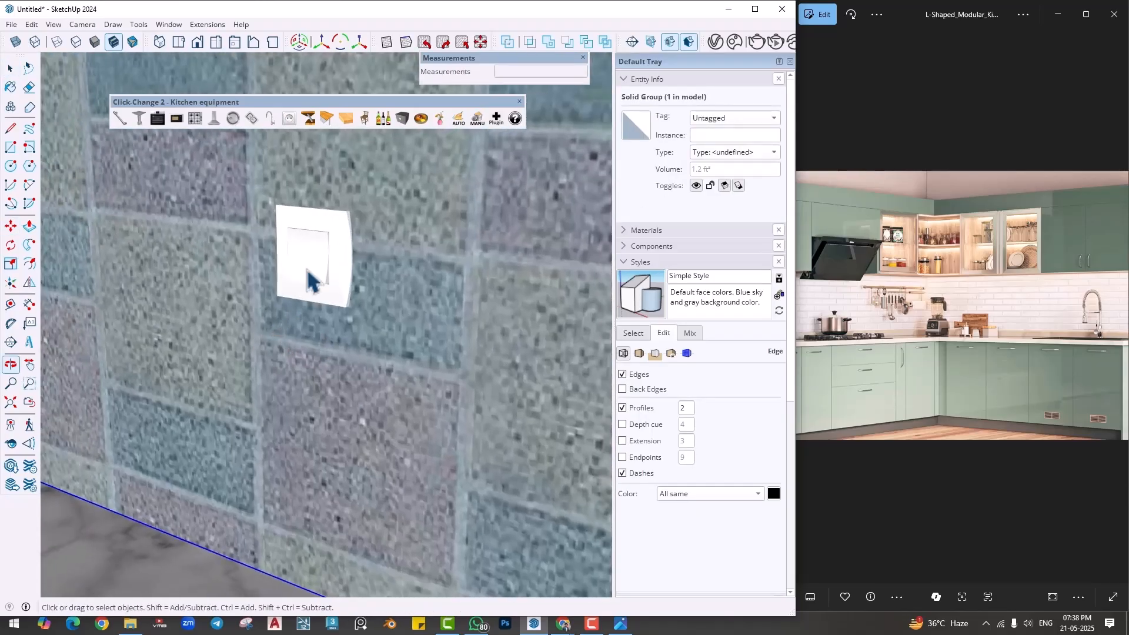
- Cycle the backsplash switch through its variants to the 7-PRISEELC CLC2 outlet
left_click(310, 281)
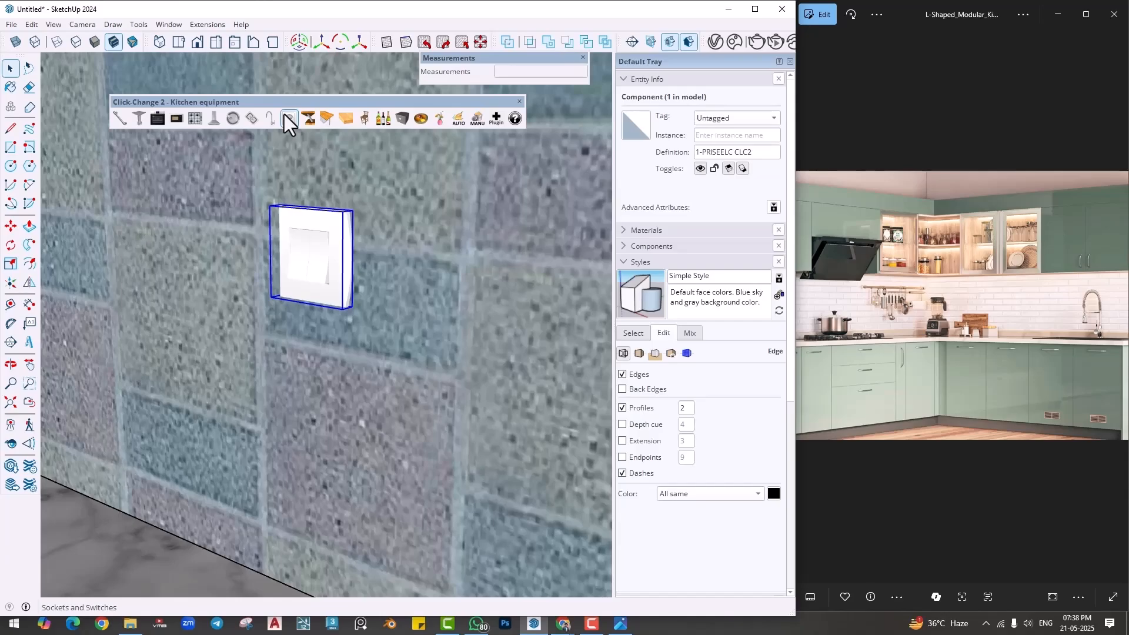
left_click(285, 115)
left_click(285, 115)
left_click(285, 115)
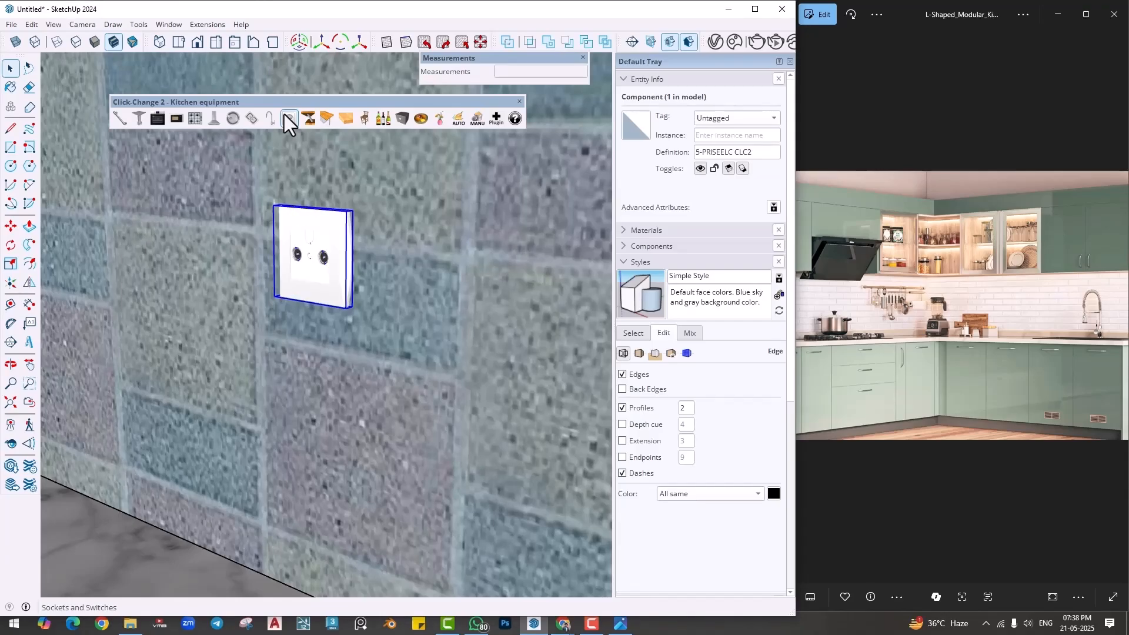
left_click(284, 116)
left_click(284, 115)
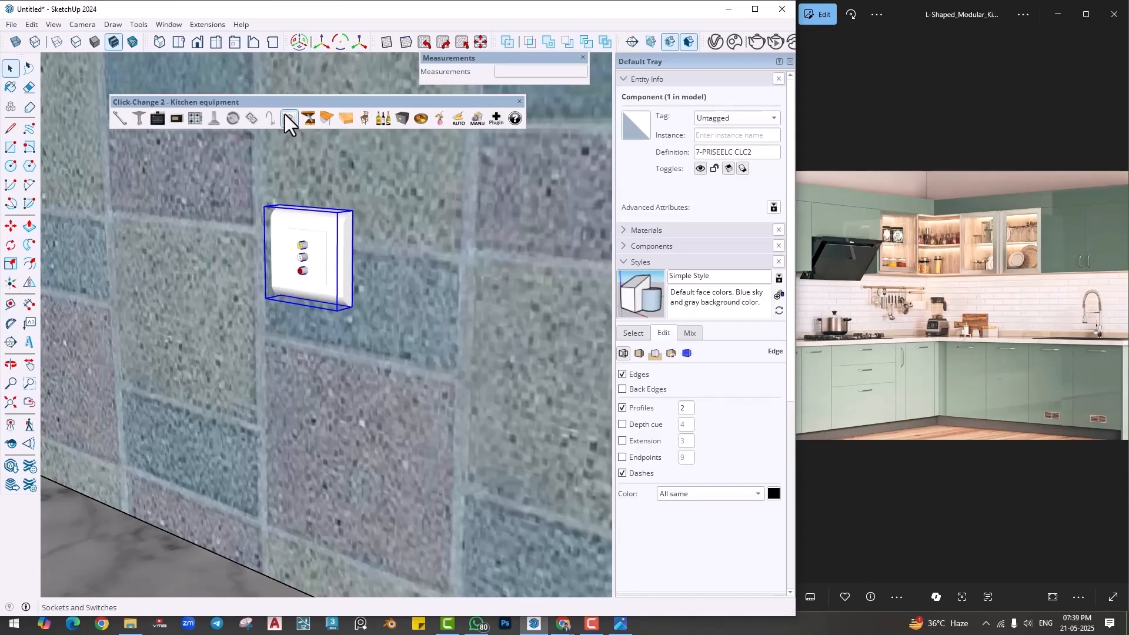
- Place the PLAN BAR CLC2 bar counter on the floor in front of the kitchen cabinets
scroll(320, 253, "down", 10)
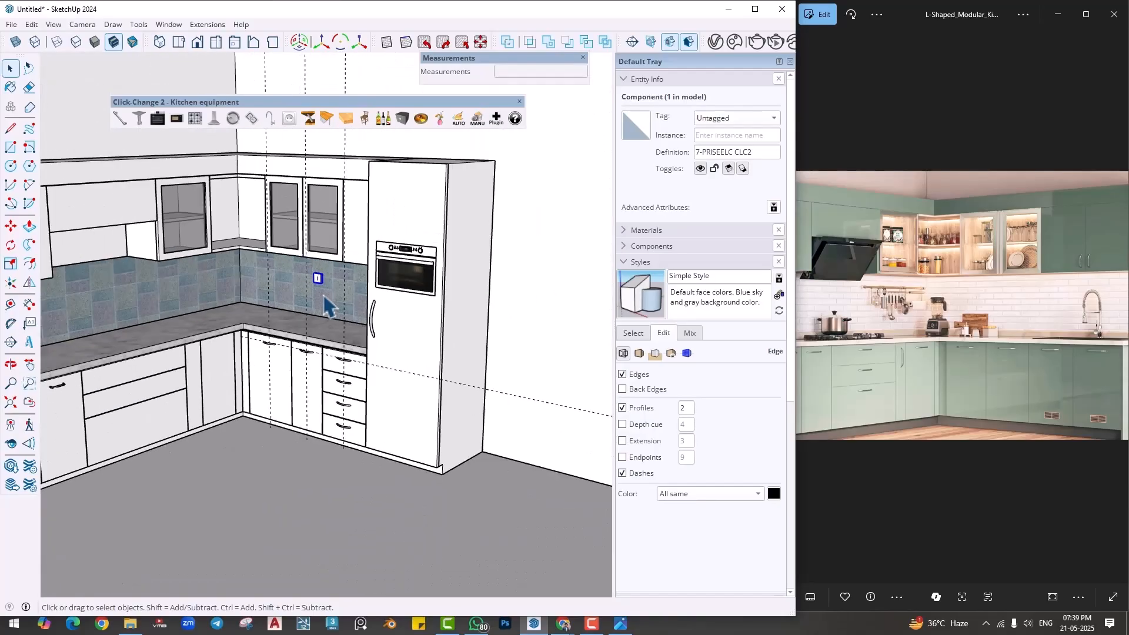
scroll(324, 303, "down", 5)
scroll(336, 290, "up", 1)
left_click(321, 120)
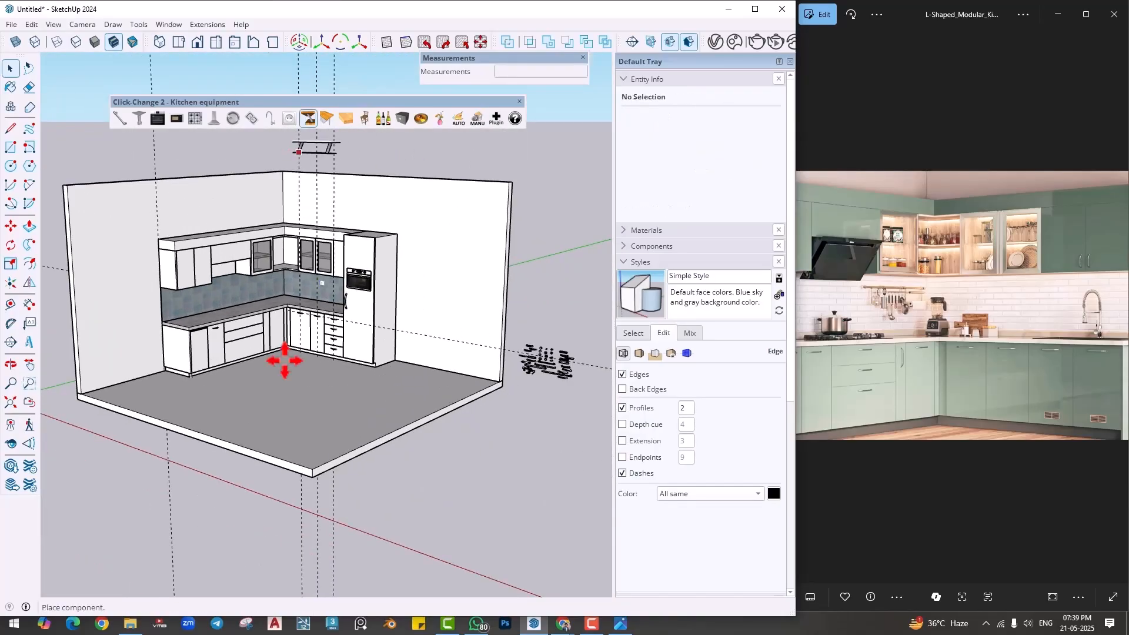
scroll(297, 398, "up", 4)
scroll(305, 404, "up", 2)
left_click(294, 409)
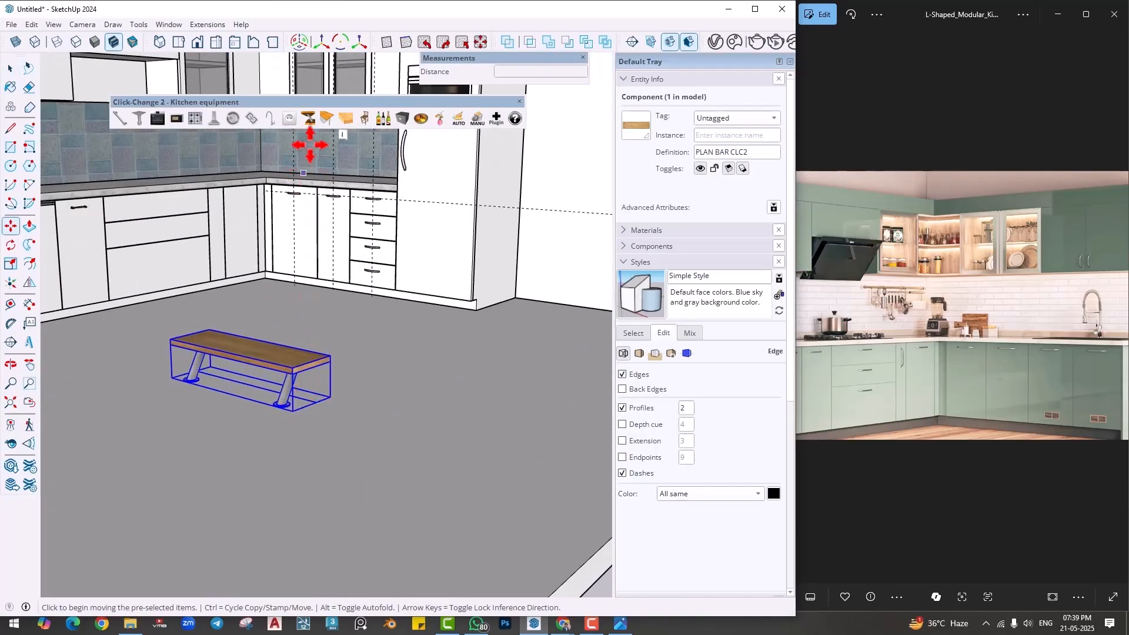
- Swap the bar counter for the TABLE SUR PIED CLC2 table and for the wooden dynamic worktop
left_click(327, 121)
scroll(297, 347, "down", 4)
middle_click_drag(298, 356, 238, 538, "shift")
scroll(264, 386, "down", 3)
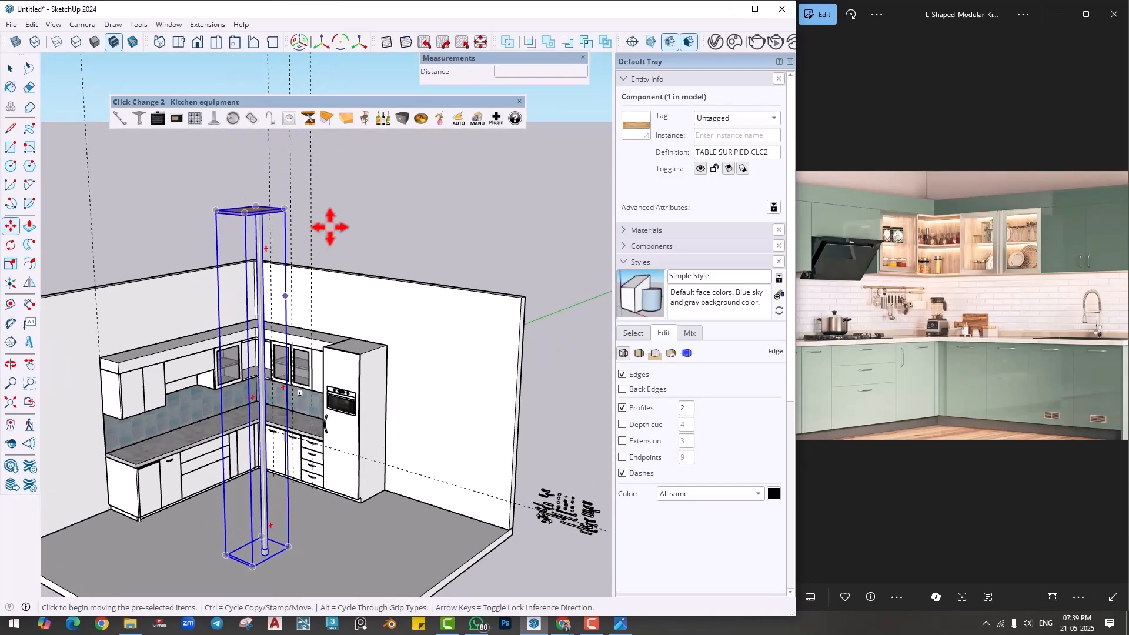
left_click(345, 119)
left_click(344, 119)
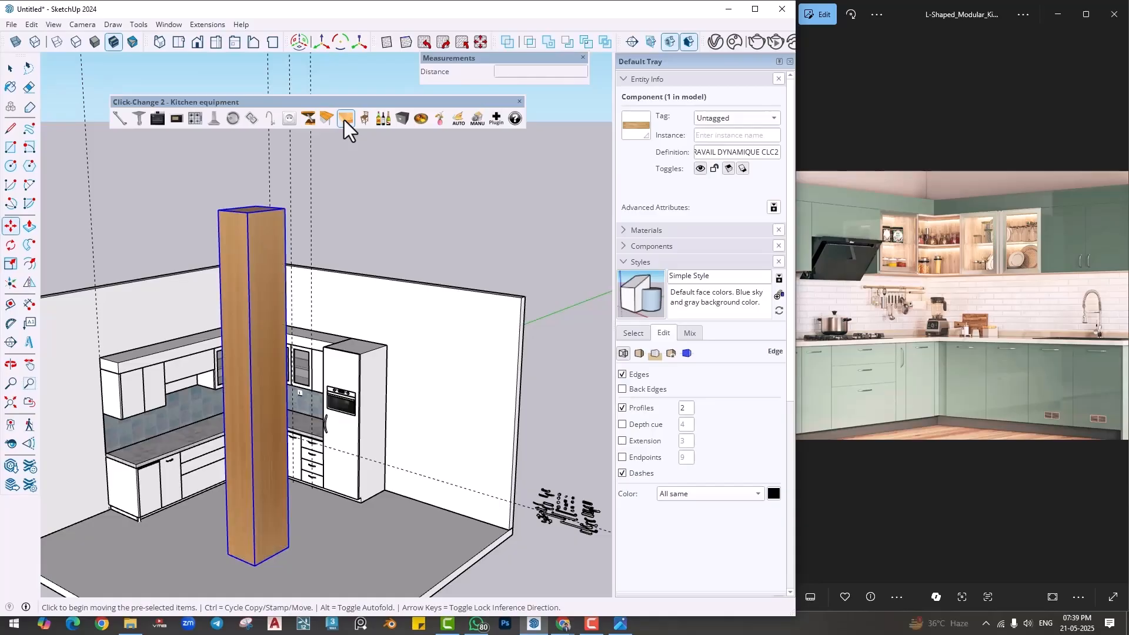
left_click(345, 120)
- Replace the worktop with a bar stool and cycle its variants to the wooden cross-back stool
left_click(364, 119)
scroll(207, 573, "up", 5)
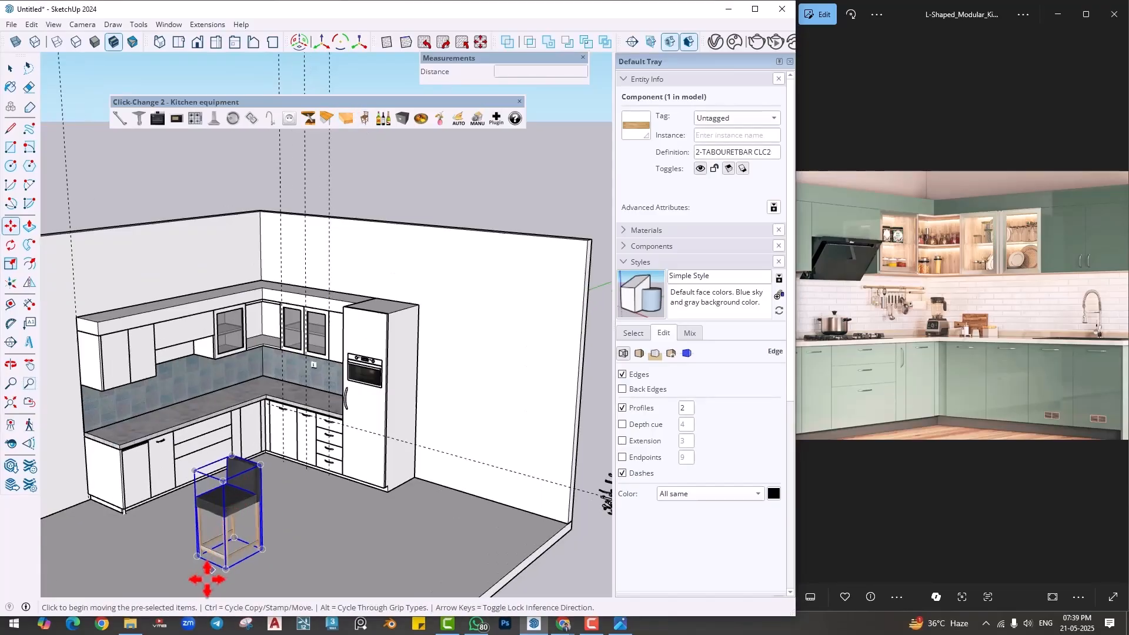
left_click(366, 121)
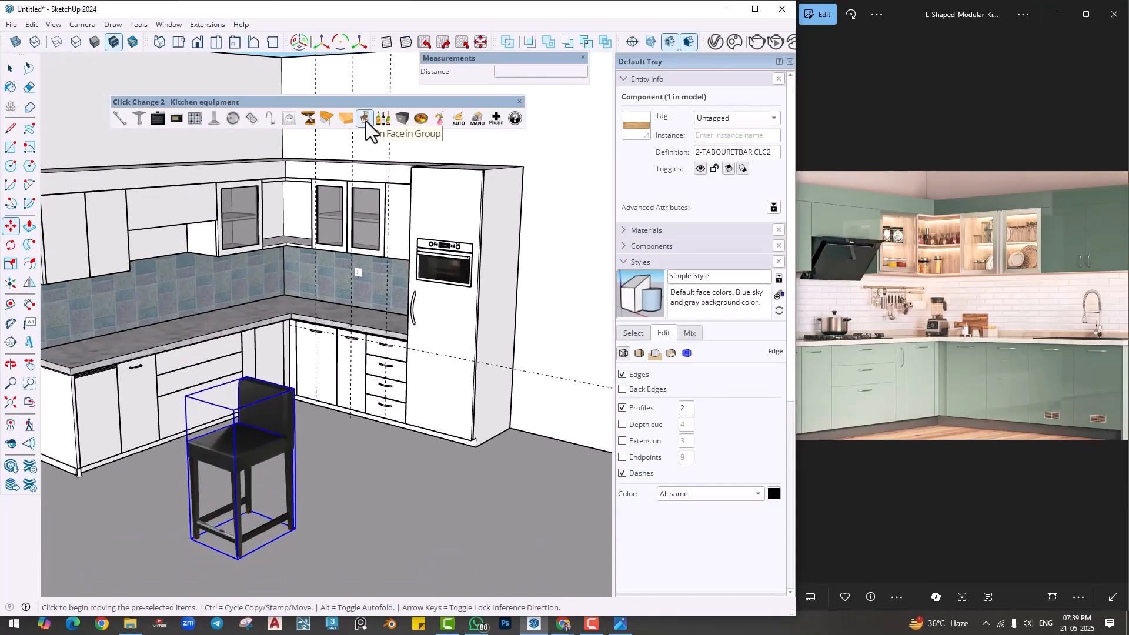
left_click(366, 121)
left_click(366, 121)
left_click(366, 121)
scroll(341, 322, "down", 5)
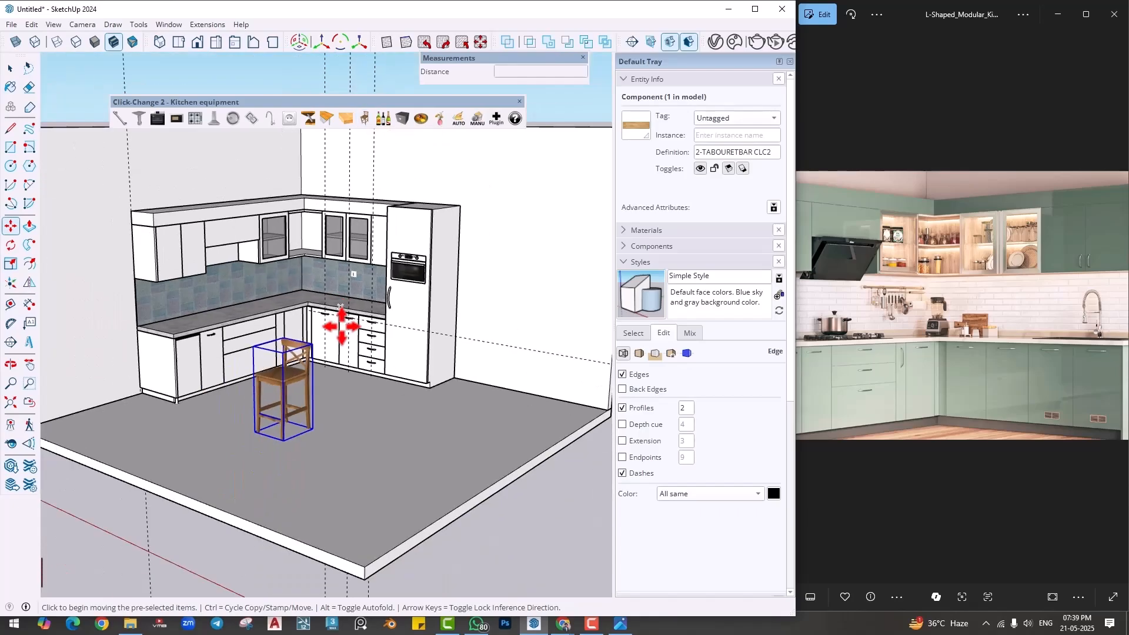
key("space")
left_click(468, 505)
- Place a yellow wine bottle from the kitchen products on the countertop above the wide drawers
scroll(323, 288, "up", 2)
scroll(326, 298, "up", 3)
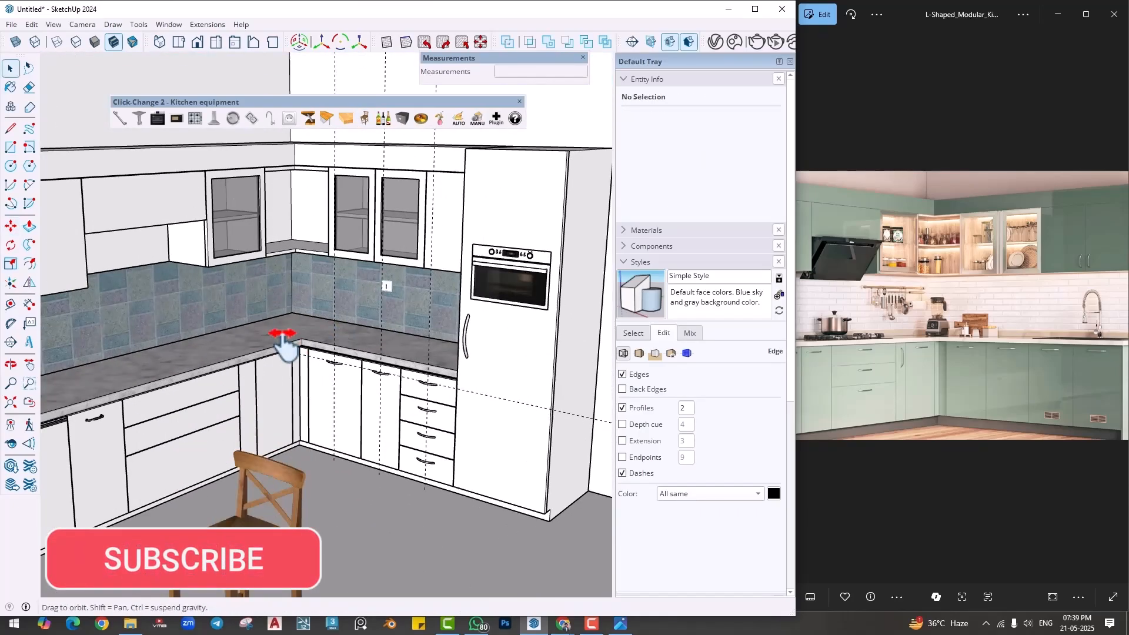
scroll(282, 342, "up", 2)
left_click(383, 121)
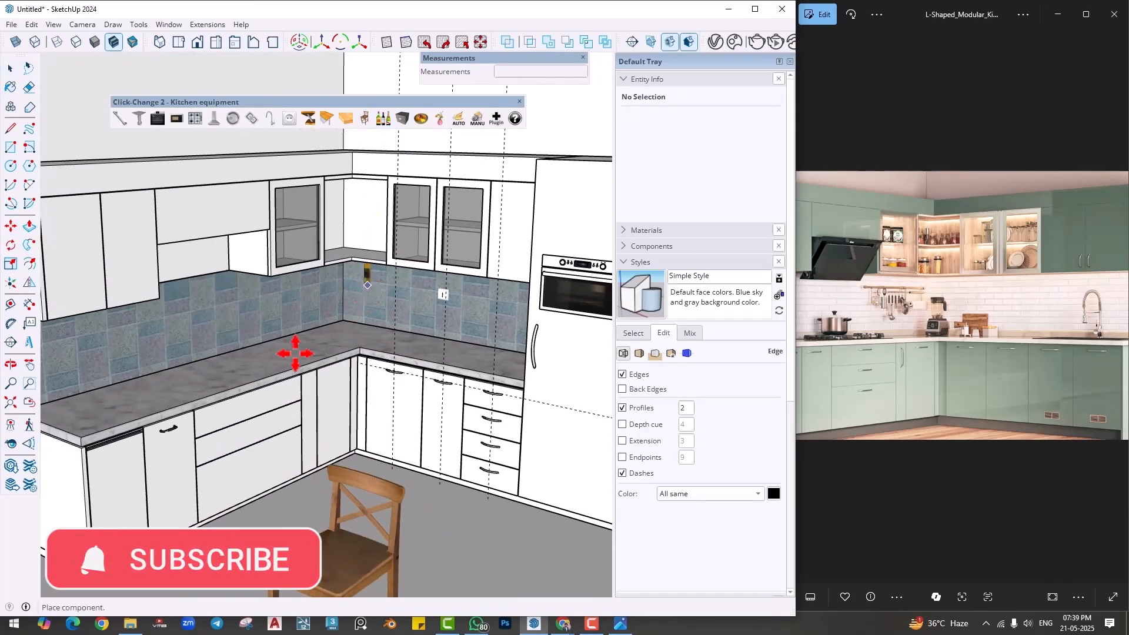
scroll(247, 376, "up", 4)
left_click(204, 378)
middle_click_drag(203, 378, 194, 406)
scroll(193, 403, "up", 3)
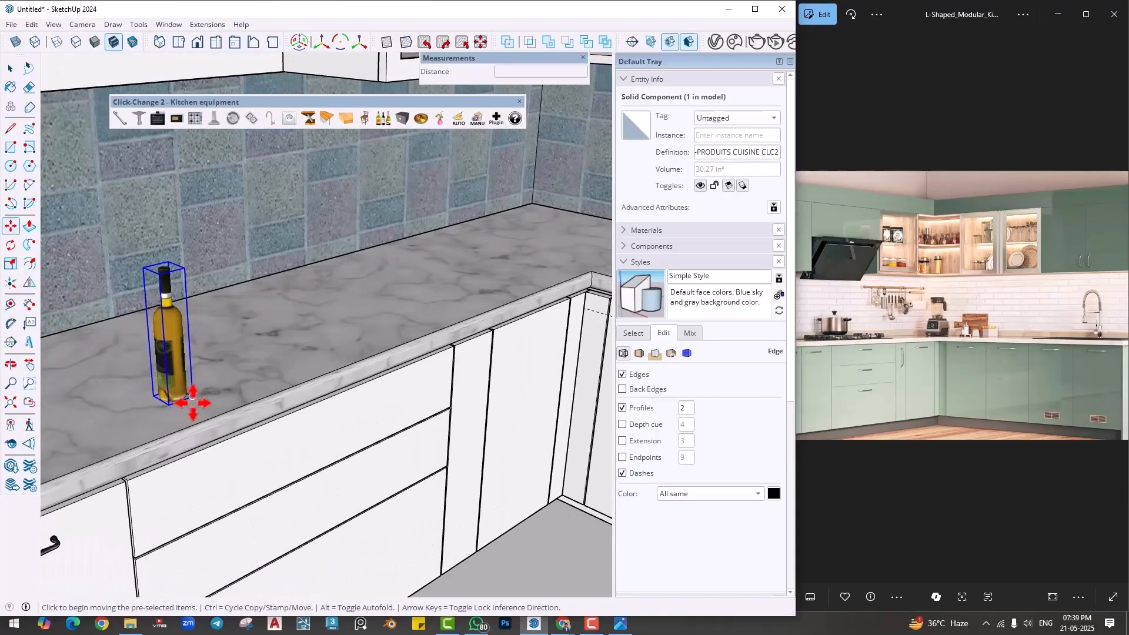
- Copy the yellow bottle 5 1/8" along the countertop and swap the copy for the red wine bottle
key("ctrl")
left_click(192, 398)
left_click(247, 380)
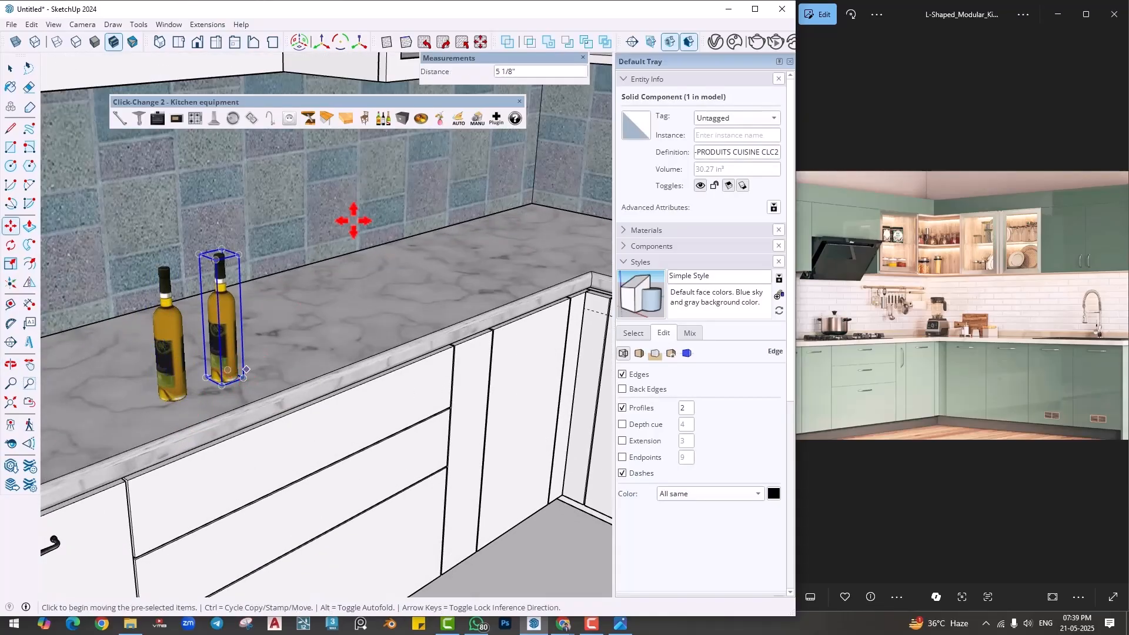
left_click(383, 118)
- Copy the red wine bottle further along the countertop and swap the copy for the clear vodka bottle
key("ctrl")
left_click(236, 387)
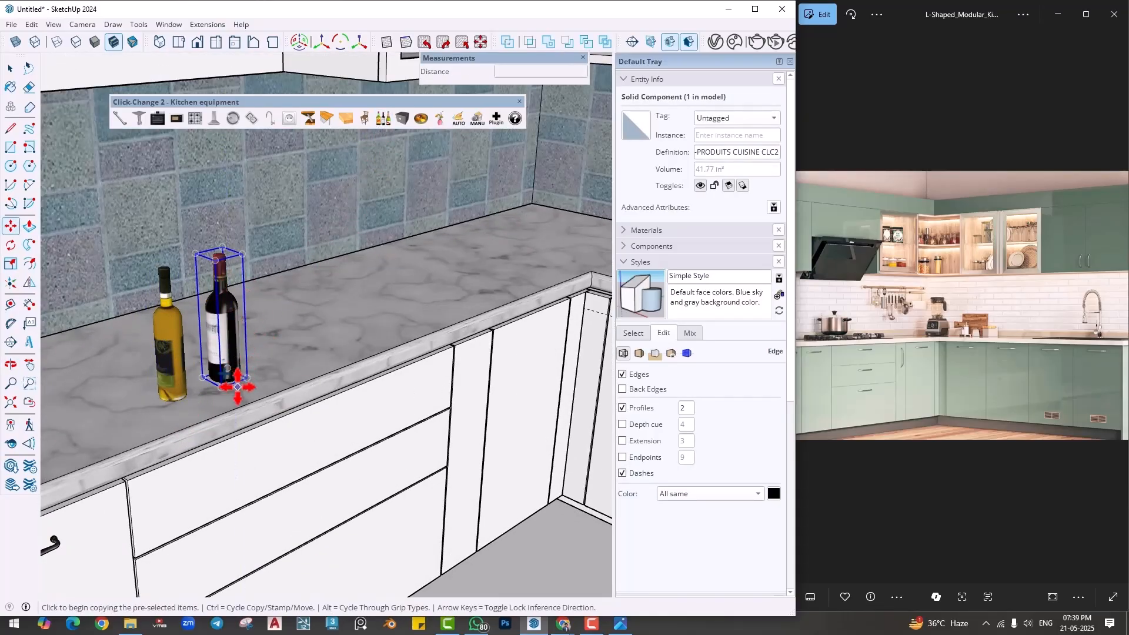
left_click(274, 371)
left_click(385, 117)
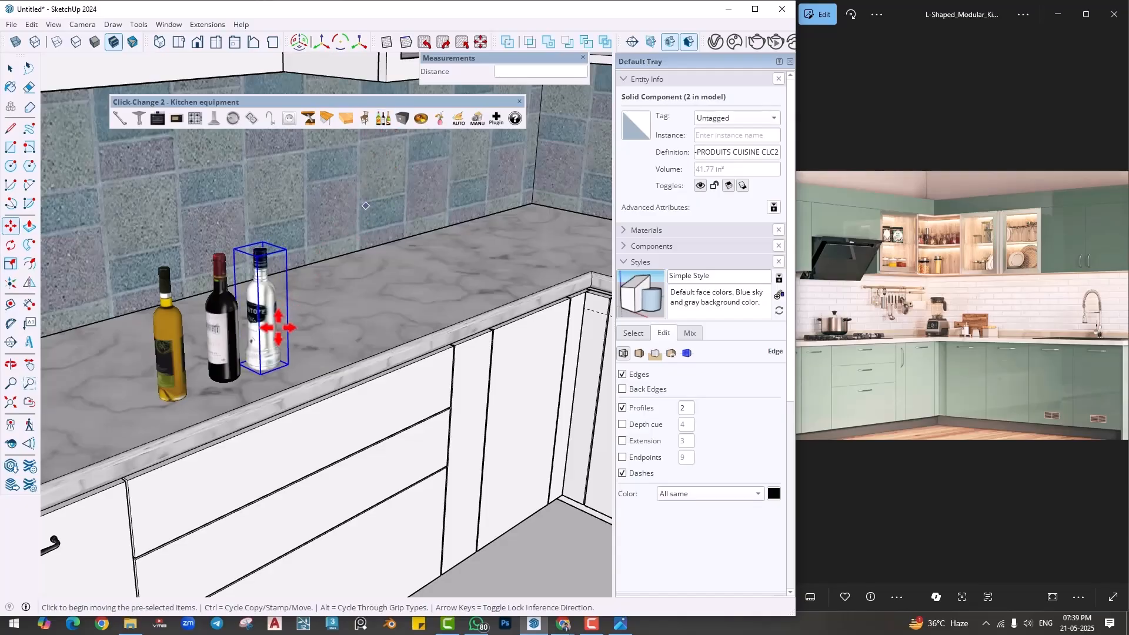
- Copy the vodka bottle 4 9/16" along the countertop and swap the copy for the green-and-yellow whisky bottle
key("ctrl")
left_click(287, 360)
left_click(322, 346)
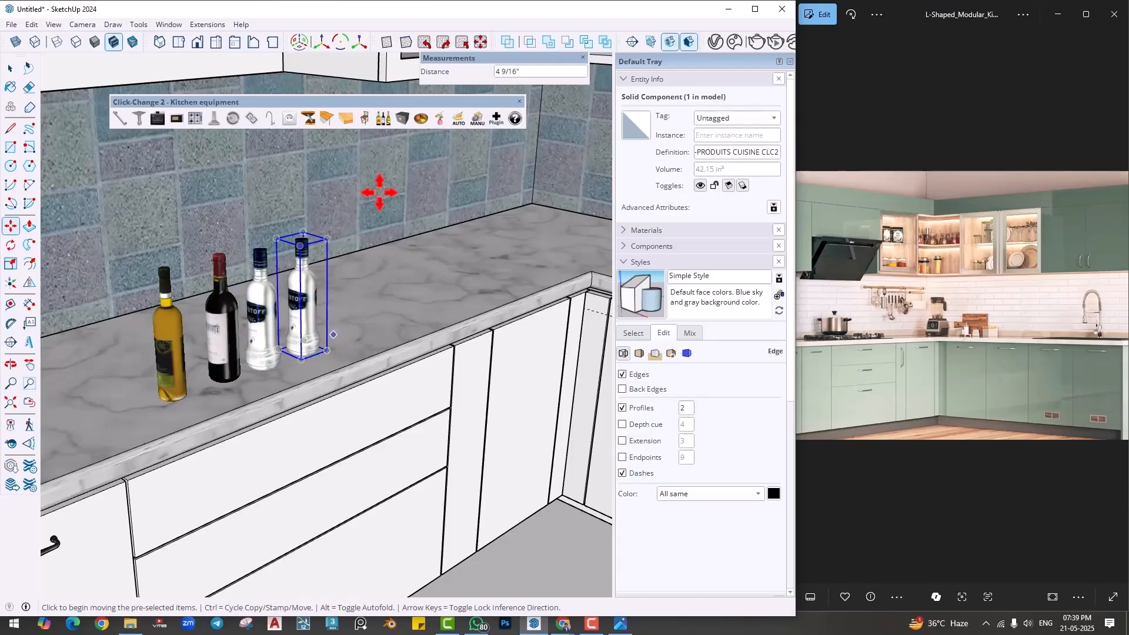
left_click(388, 119)
- Copy the whisky bottle toward the inner corner and swap the copy for the 6-BOX CLC2 storage basket
scroll(377, 268, "down", 3)
key("ctrl")
left_click(260, 398)
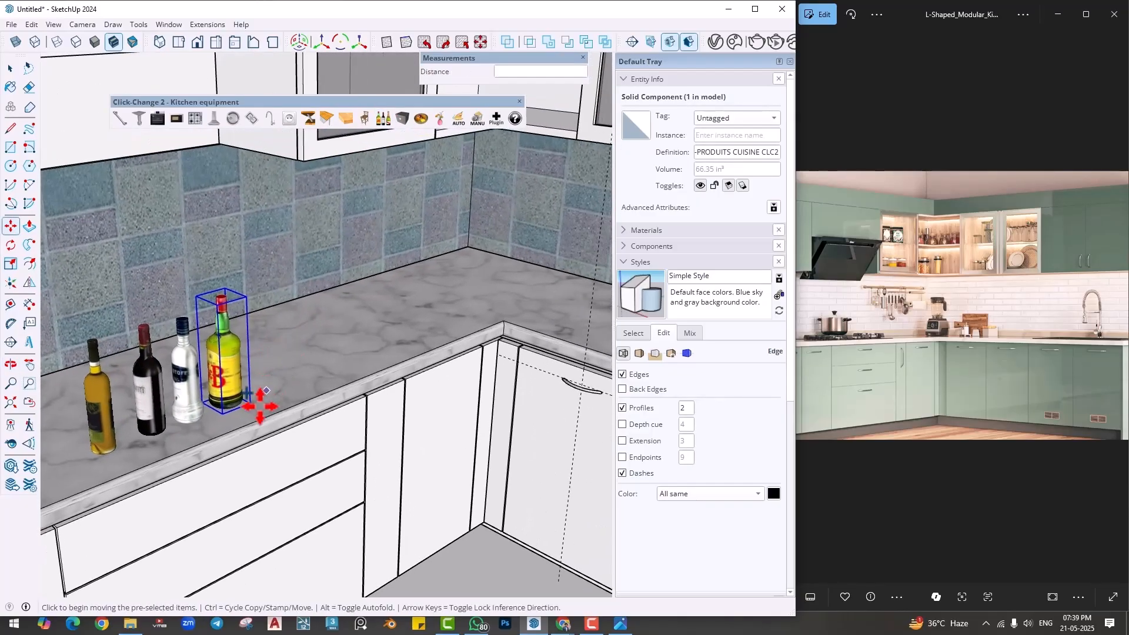
left_click(360, 360)
left_click(404, 119)
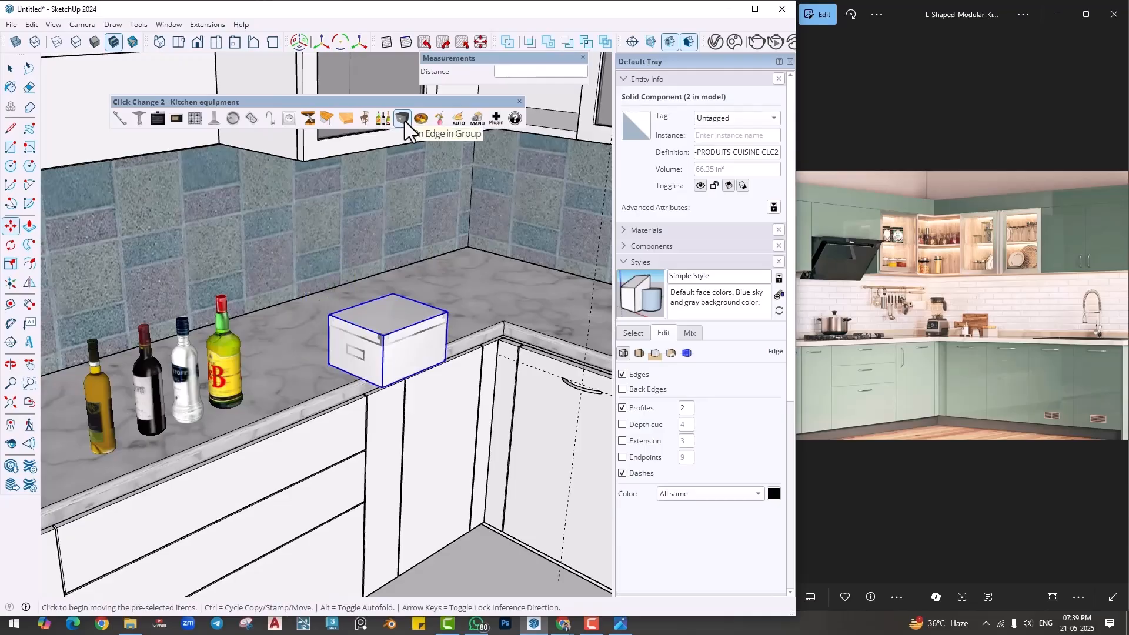
left_click(405, 122)
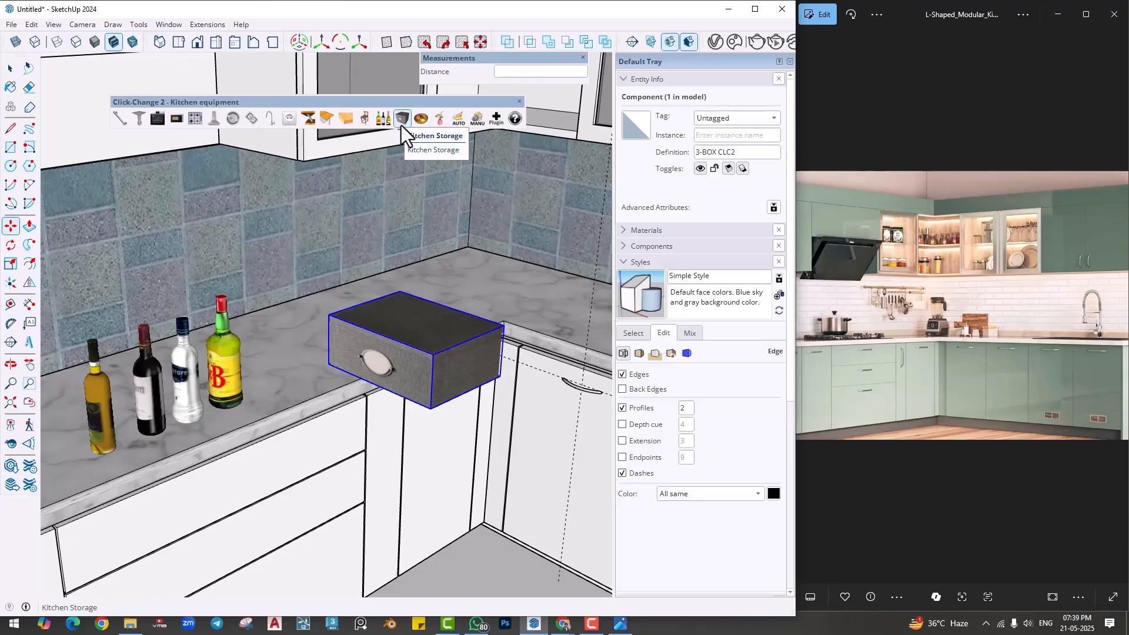
left_click(401, 119)
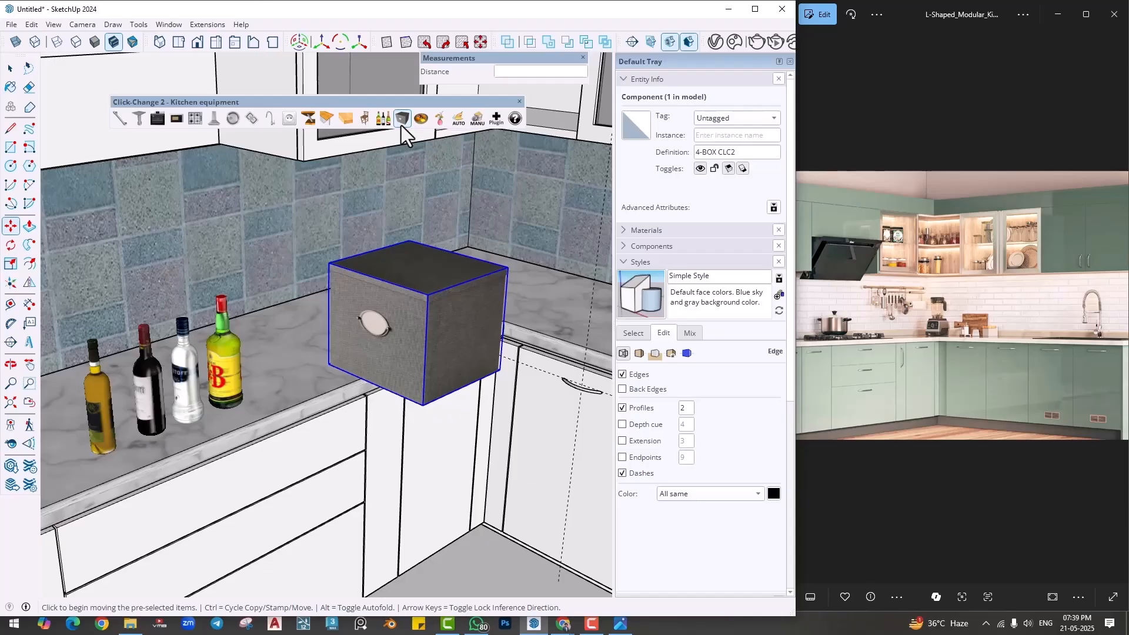
left_click(401, 124)
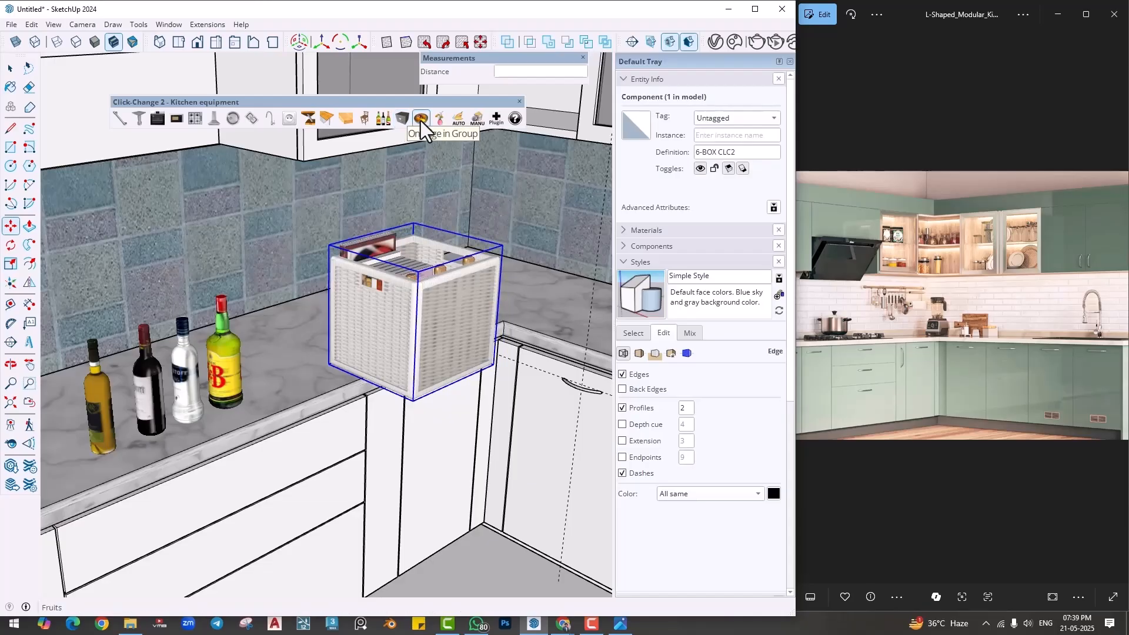
- Try fruit bowls in place of the storage basket and switch to the 3-VASEFLEURS CLC2 flower vase
left_click(421, 120)
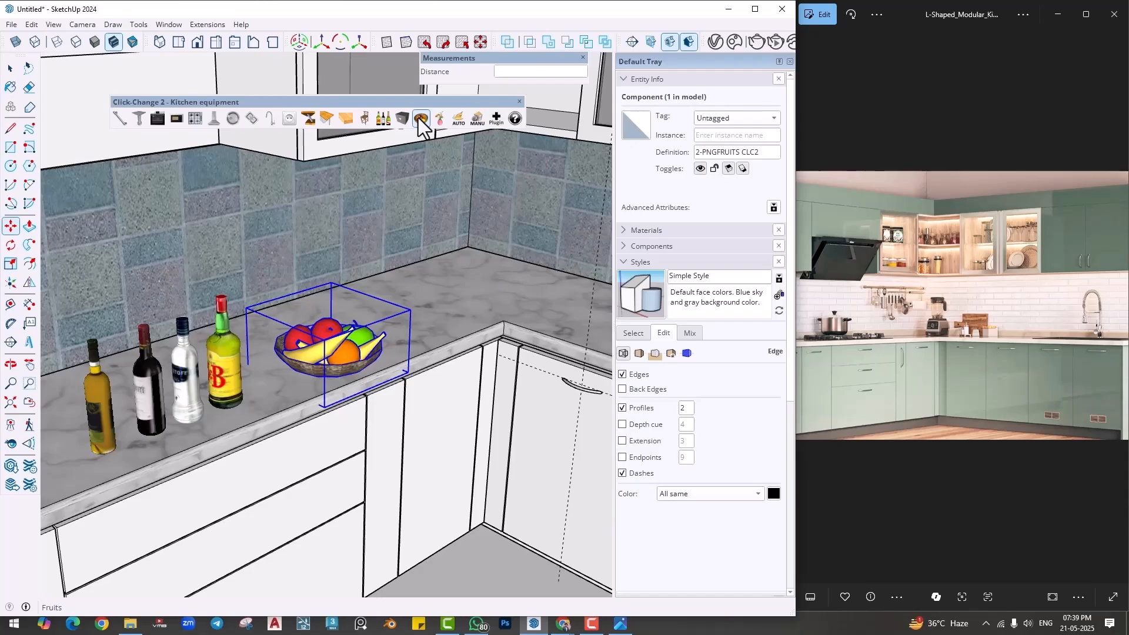
left_click(439, 120)
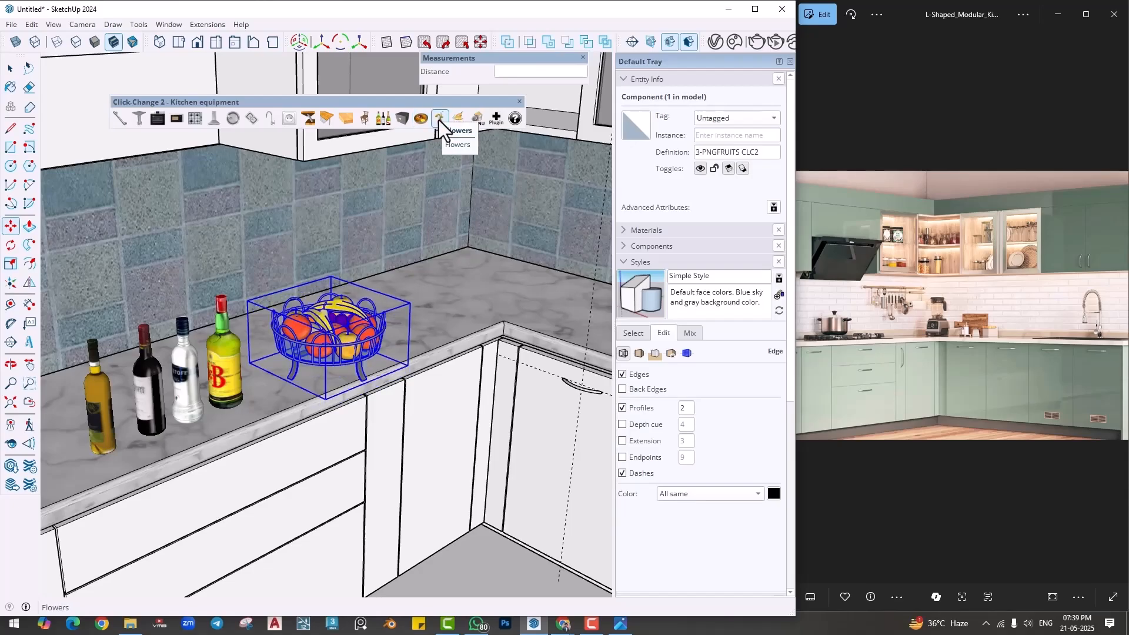
left_click(439, 120)
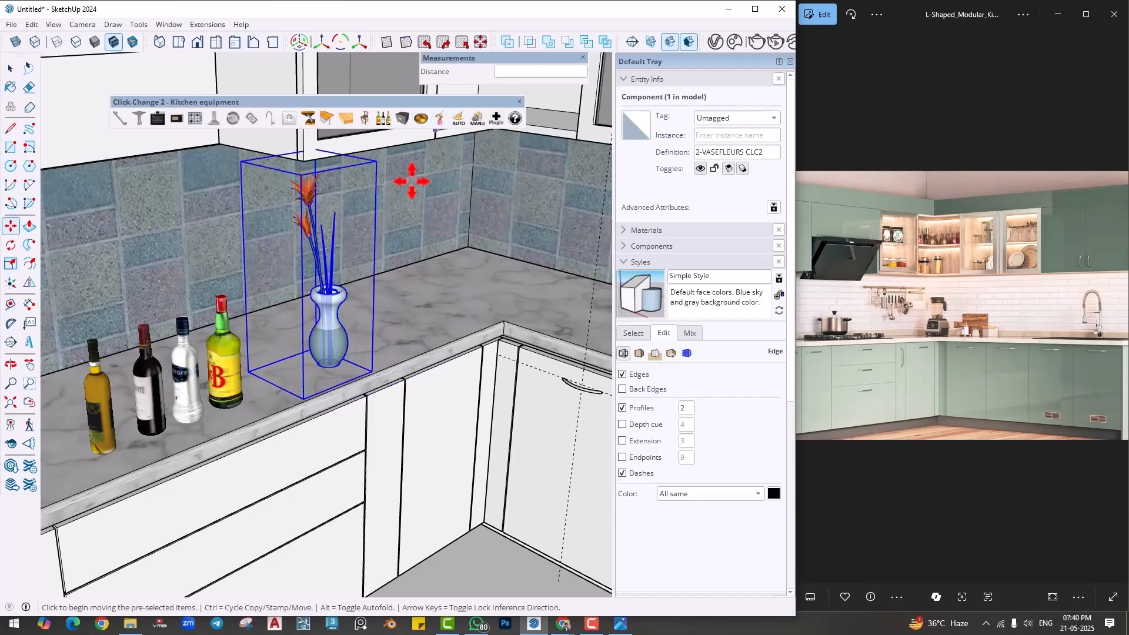
scroll(433, 318, "down", 3)
scroll(433, 317, "down", 5)
key("space")
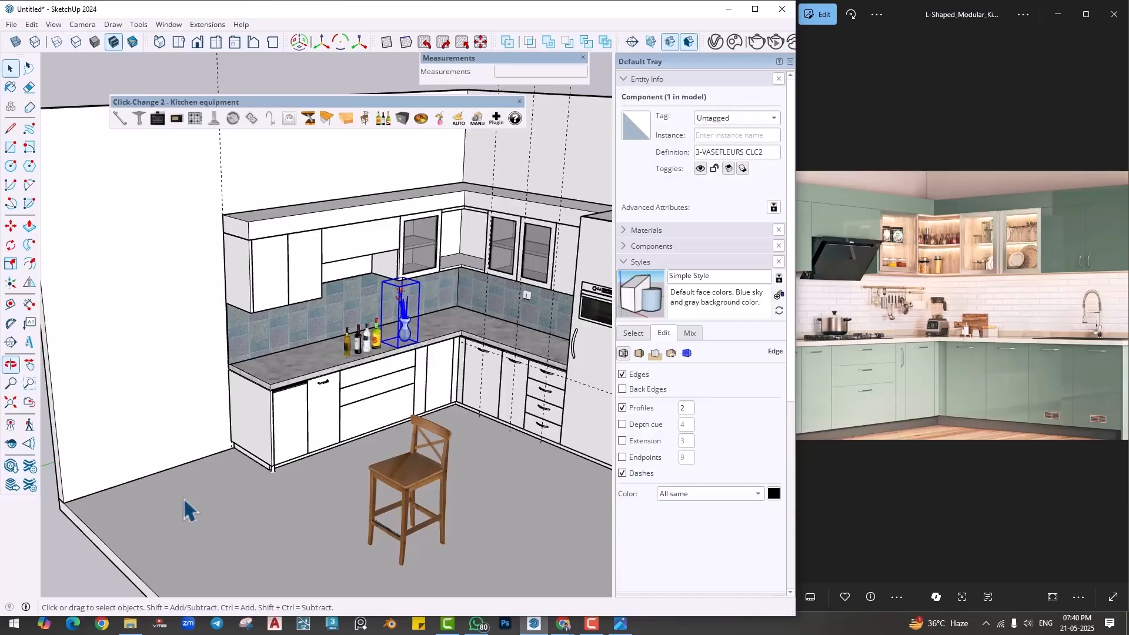
left_click(89, 565)
mouse_move(399, 452)
middle_mouse_down()
mouse_move(426, 462)
mouse_move(379, 442)
middle_mouse_up()
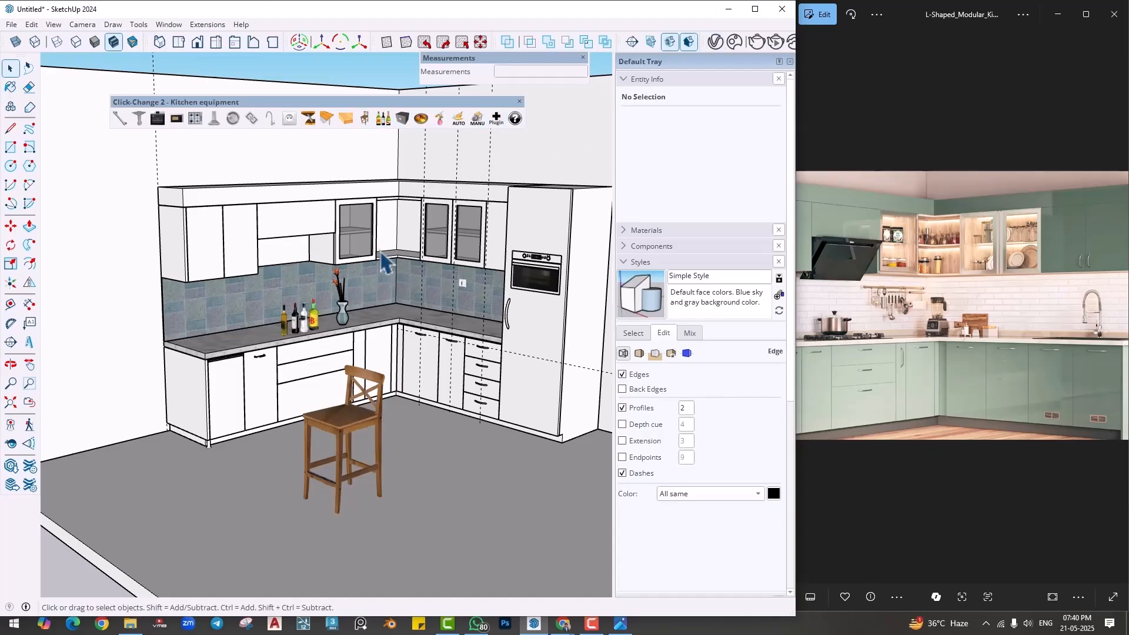
- Delete the flower vase from the countertop
scroll(377, 253, "down", 1)
middle_click_drag(369, 307, 380, 340)
scroll(379, 340, "up", 4)
left_click(379, 340)
key("Delete")
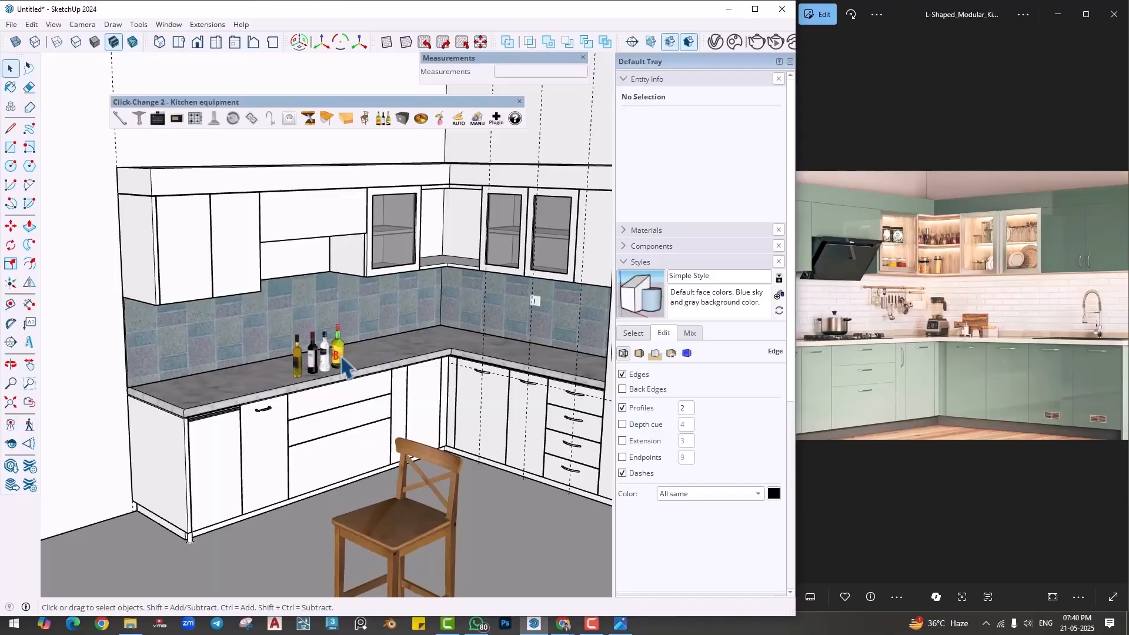
- Delete the whisky bottle and the two bottles beside it from the countertop
left_click(335, 355)
key("Delete")
left_click(327, 365)
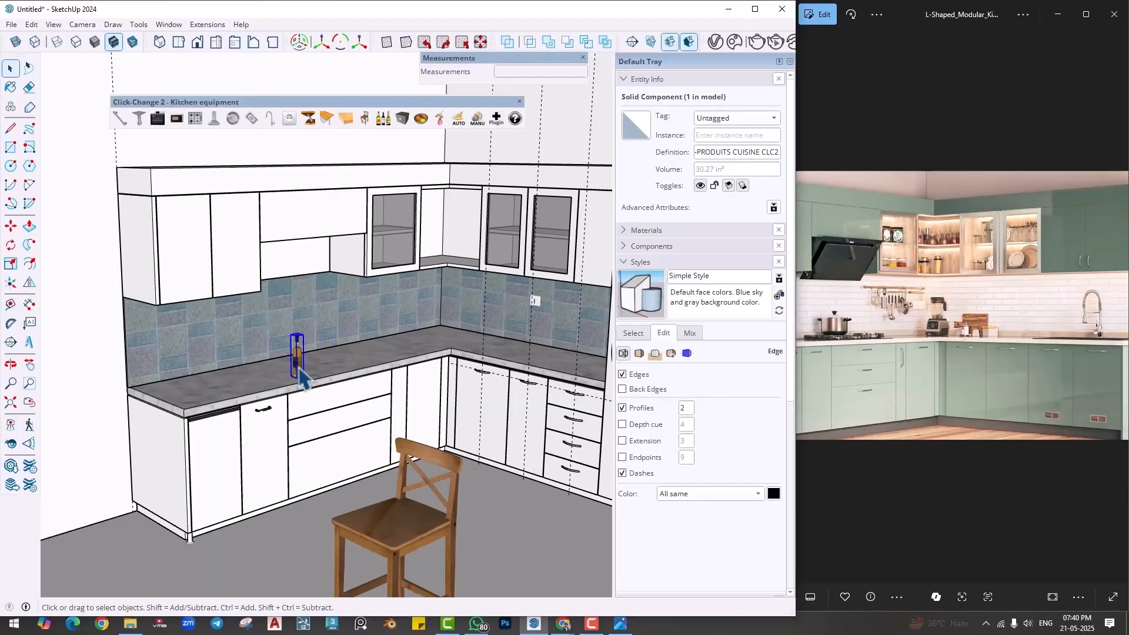
- Swap the remaining bottle for the Click-Change extractor hood, cycle through its hood models, and delete the hood from the countertop
left_click(209, 119)
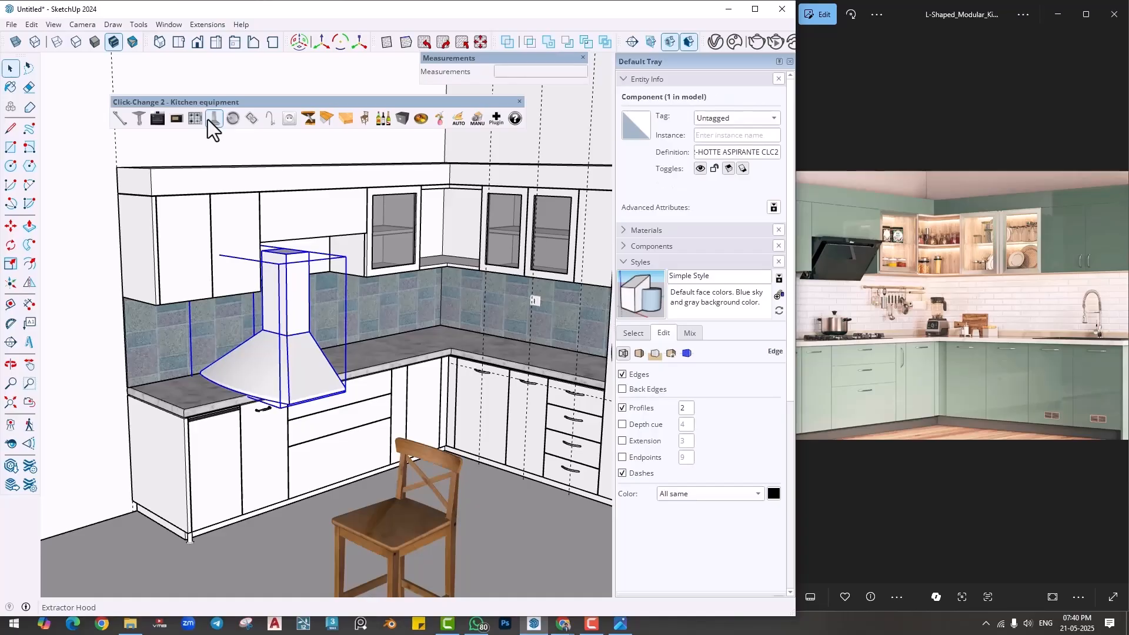
left_click(207, 119)
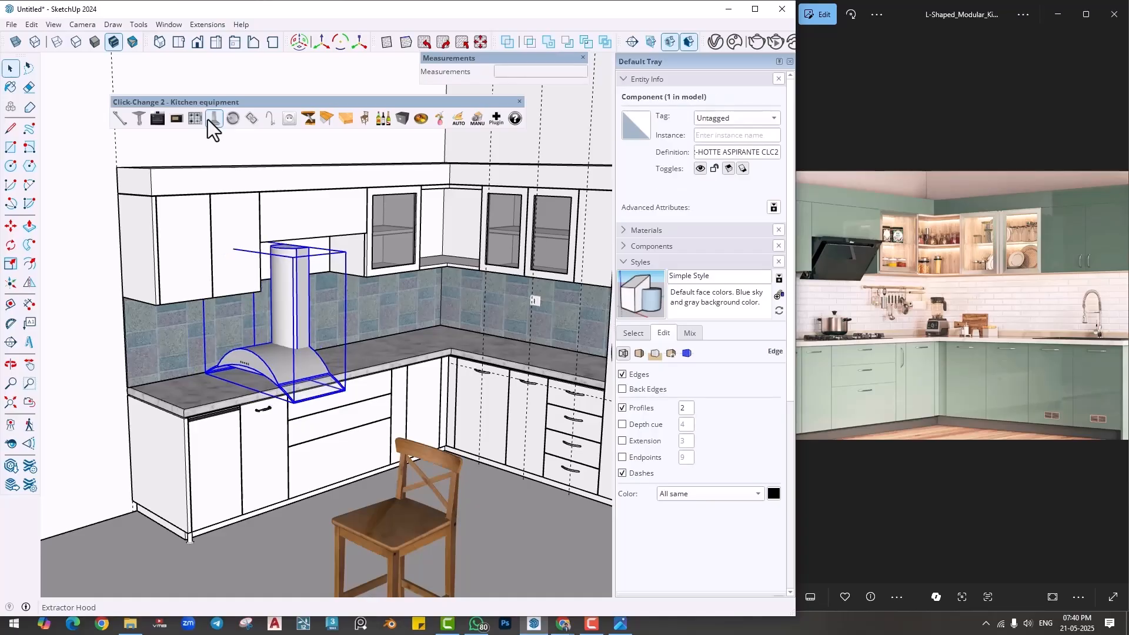
left_click(207, 118)
left_click(207, 119)
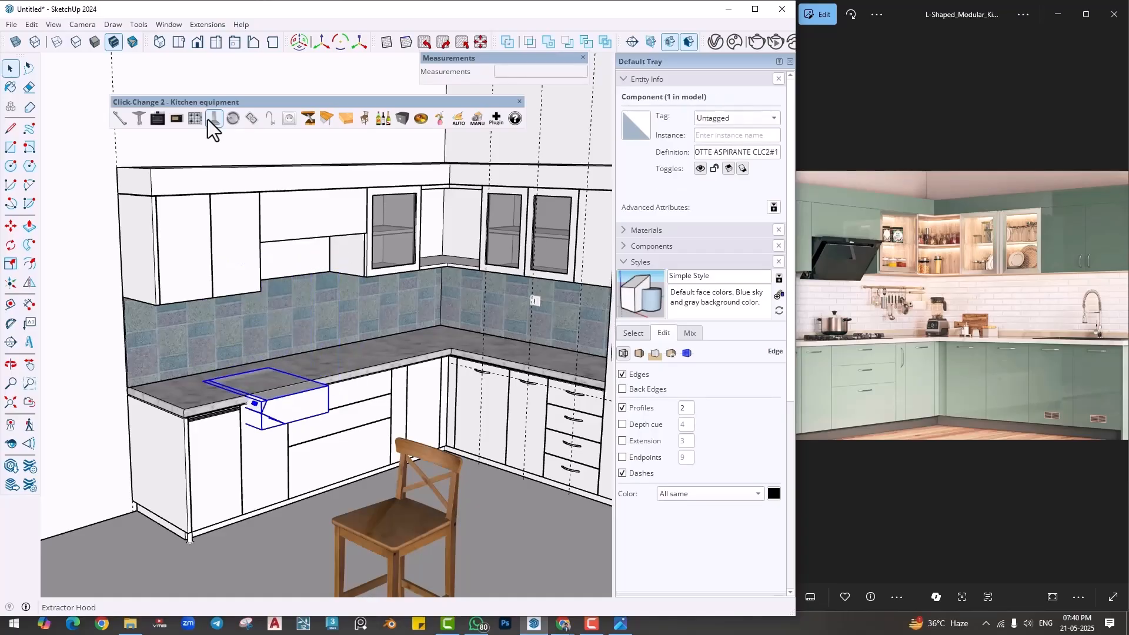
left_click(207, 118)
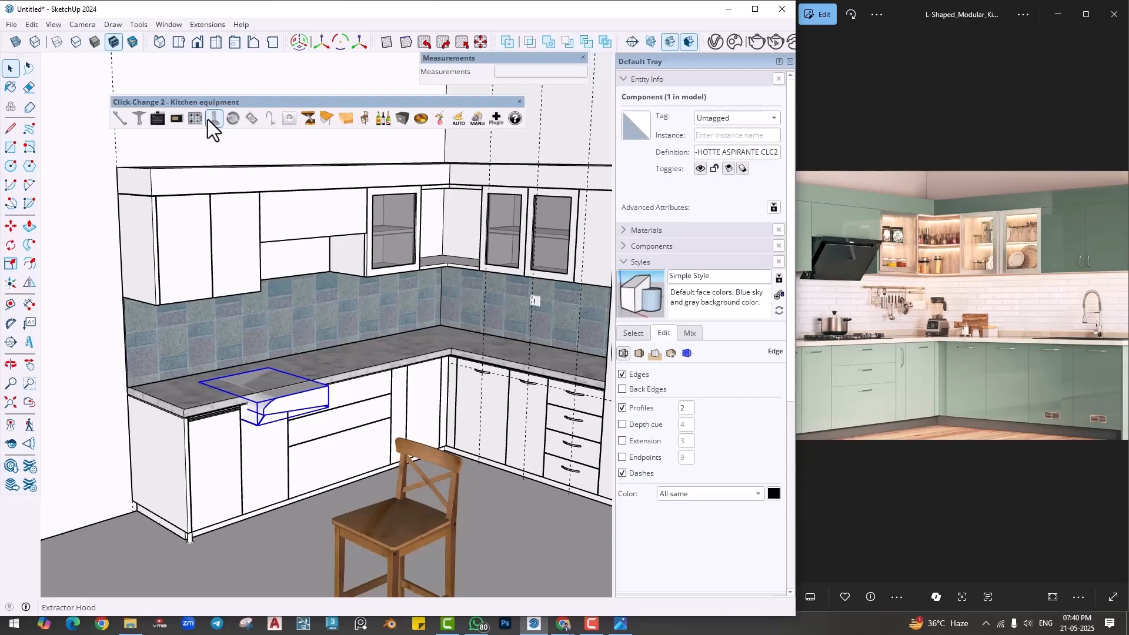
scroll(278, 405, "down", 2)
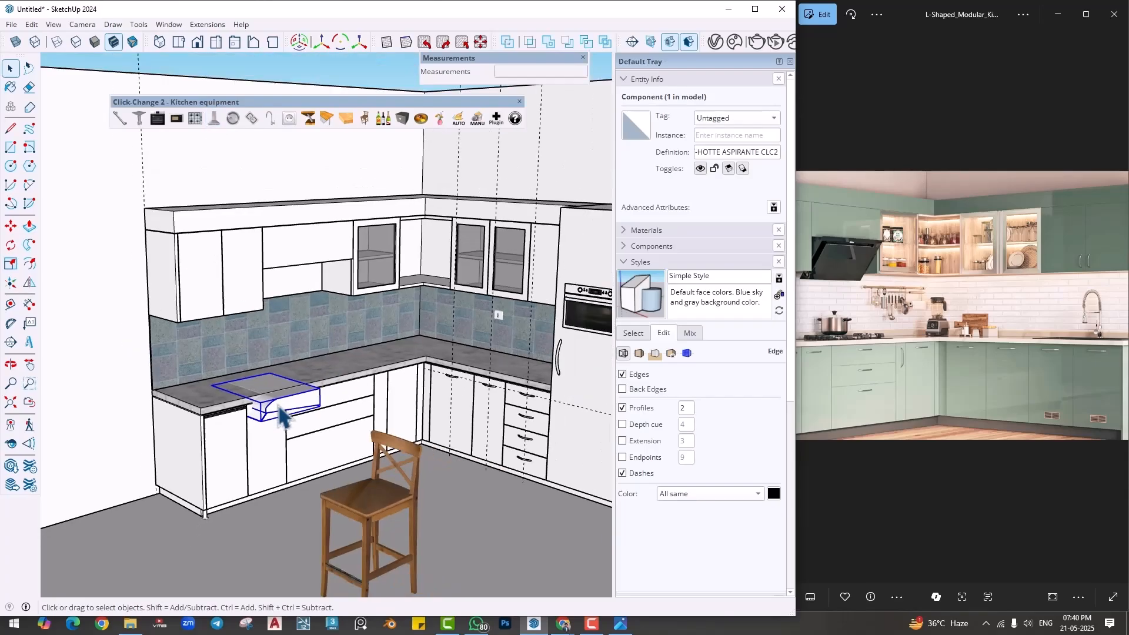
key("Delete")
- Place a new Click-Change extractor hood on the countertop in front of the opening between the wall cabinets
scroll(278, 406, "up", 3)
left_click(214, 119)
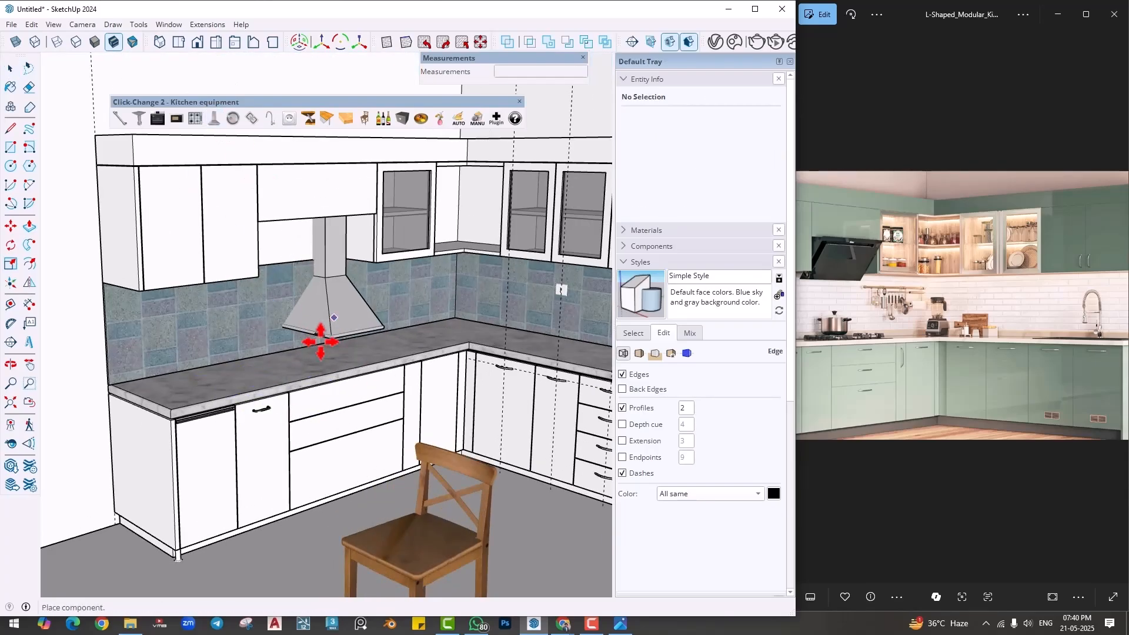
left_click(330, 357)
scroll(341, 424, "up", 1)
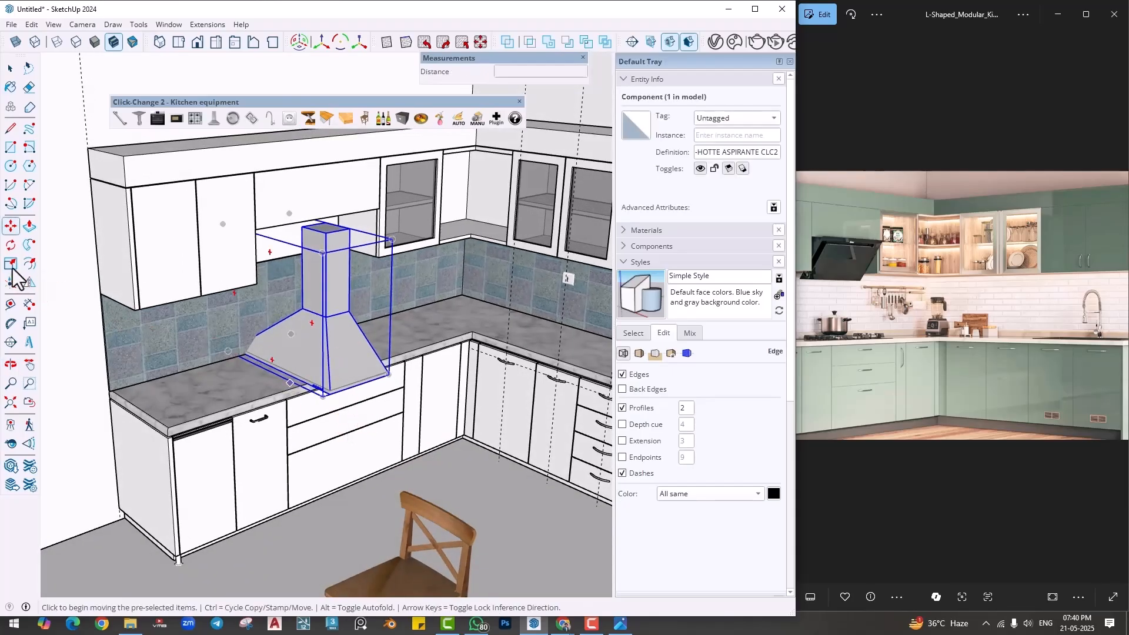
- Rotate the extractor hood 90 degrees about a point on the countertop
key("q")
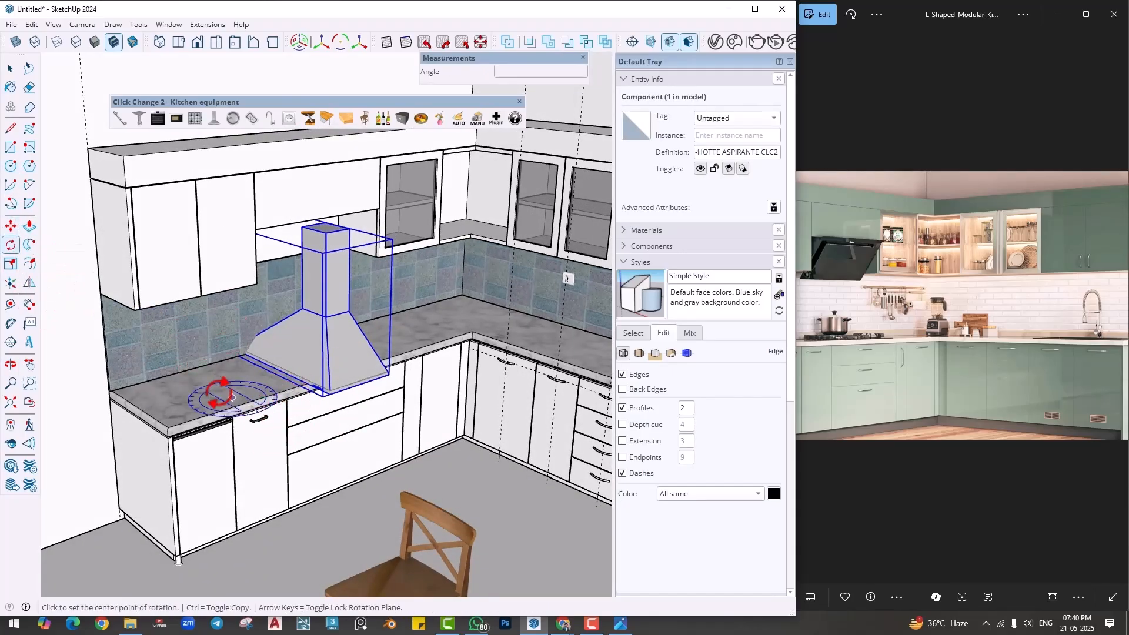
left_click(219, 393)
left_click(237, 387)
type("90")
key("Return")
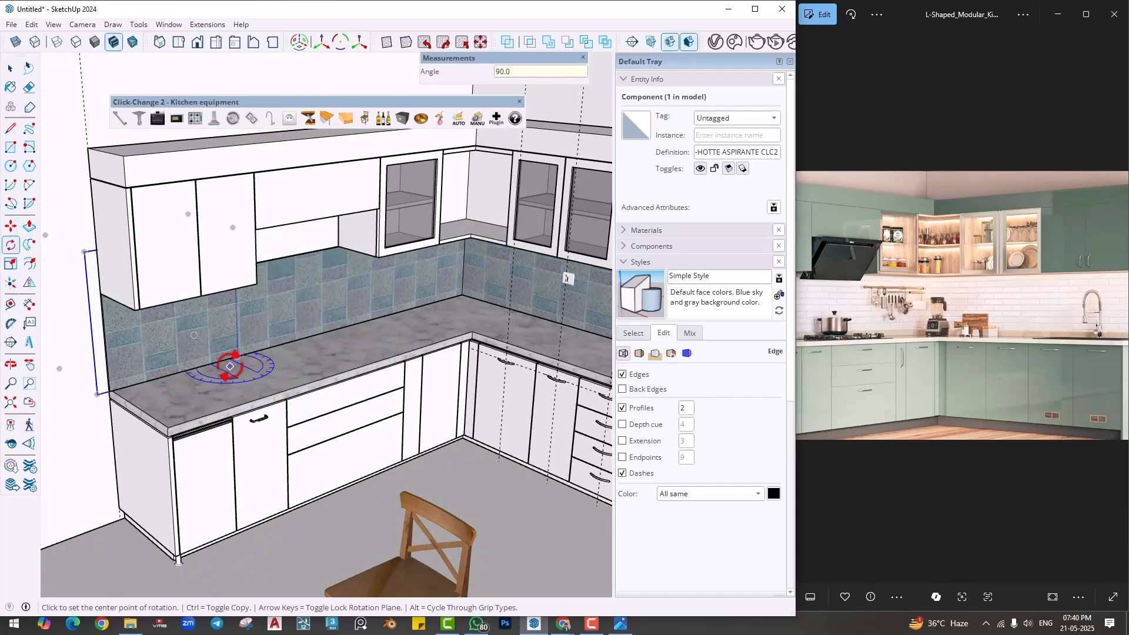
- Move the extractor hood up into the wall cabinet opening, aligning its lower corner with the bottom corner beside the glass-door cabinet
key("m")
key("ctrl+z")
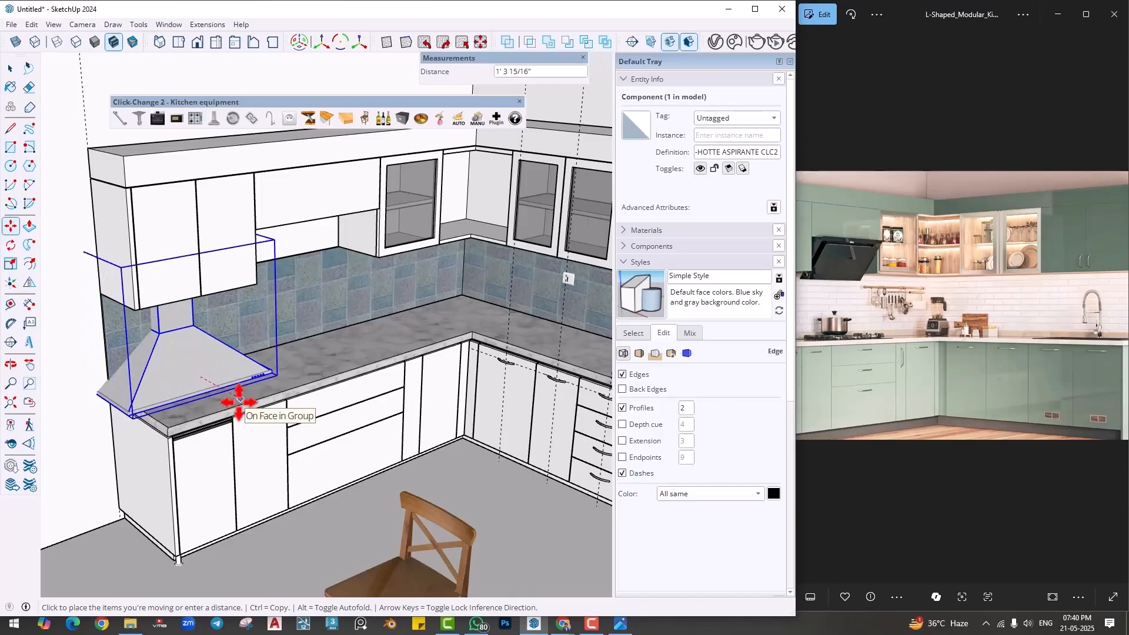
scroll(247, 397, "up", 1)
scroll(260, 397, "up", 1)
left_click(285, 361)
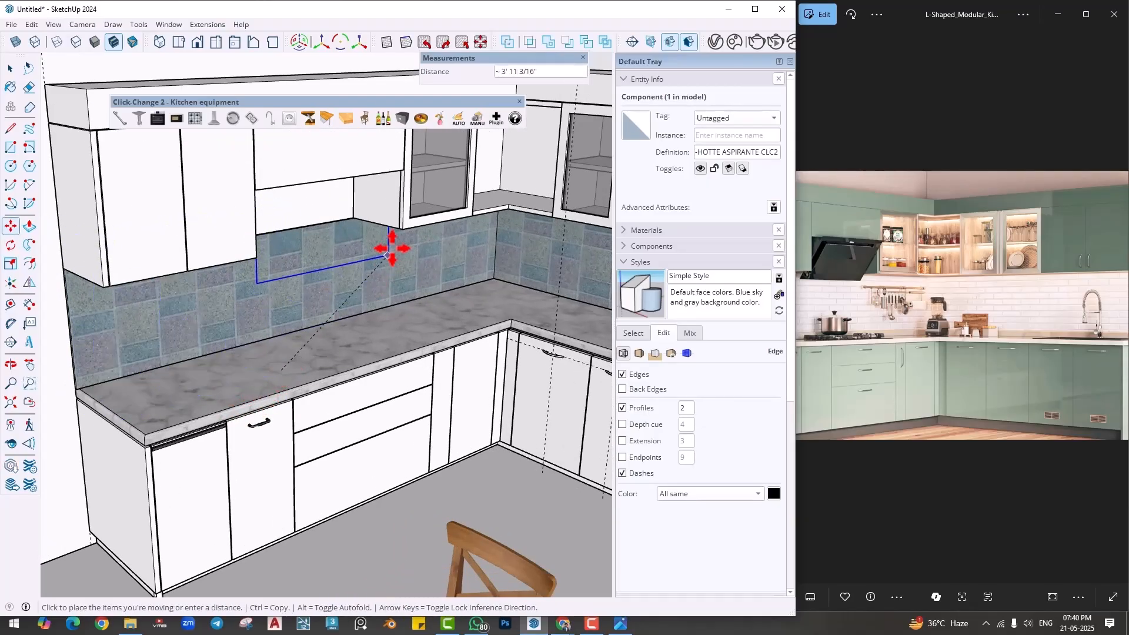
left_click(403, 229)
scroll(376, 411, "up", 3)
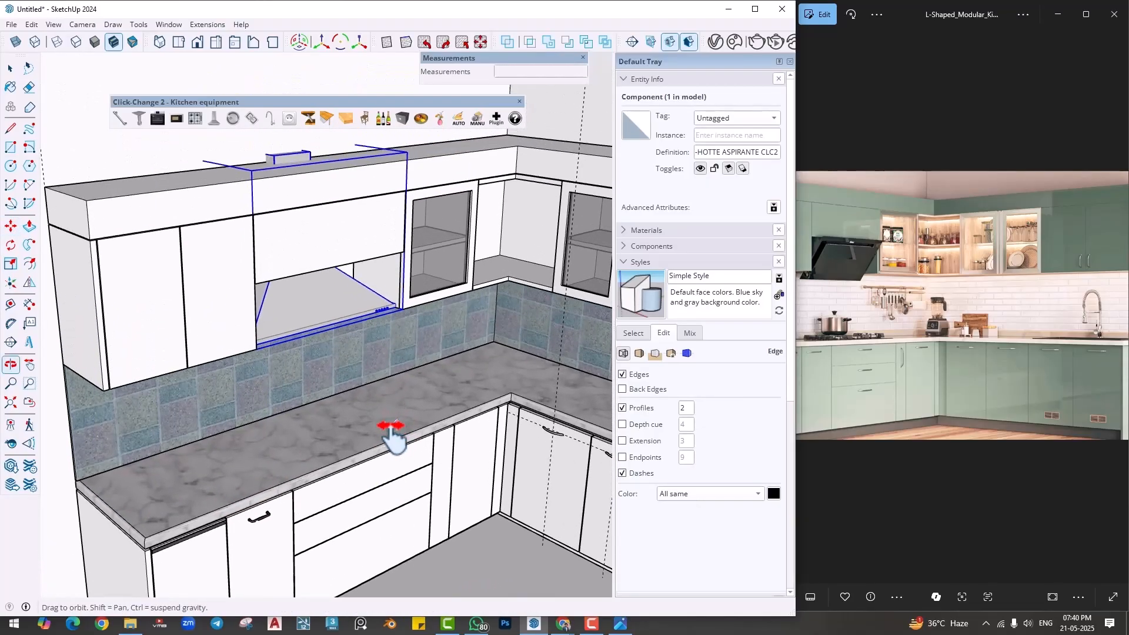
- Scale the extractor hood to fit the wall cabinets' height and the width of the opening
scroll(318, 332, "up", 1)
left_click(10, 264)
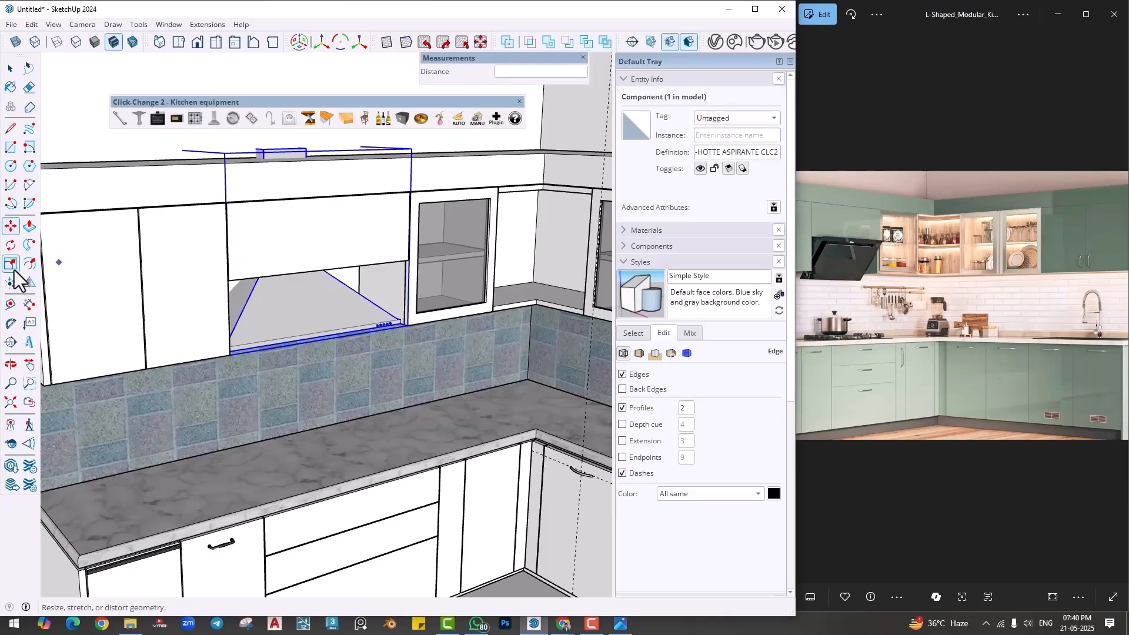
left_click(293, 157)
left_click(293, 159)
middle_click_drag(197, 292, 53, 308)
scroll(203, 336, "up", 5)
middle_click_drag(193, 346, 187, 338)
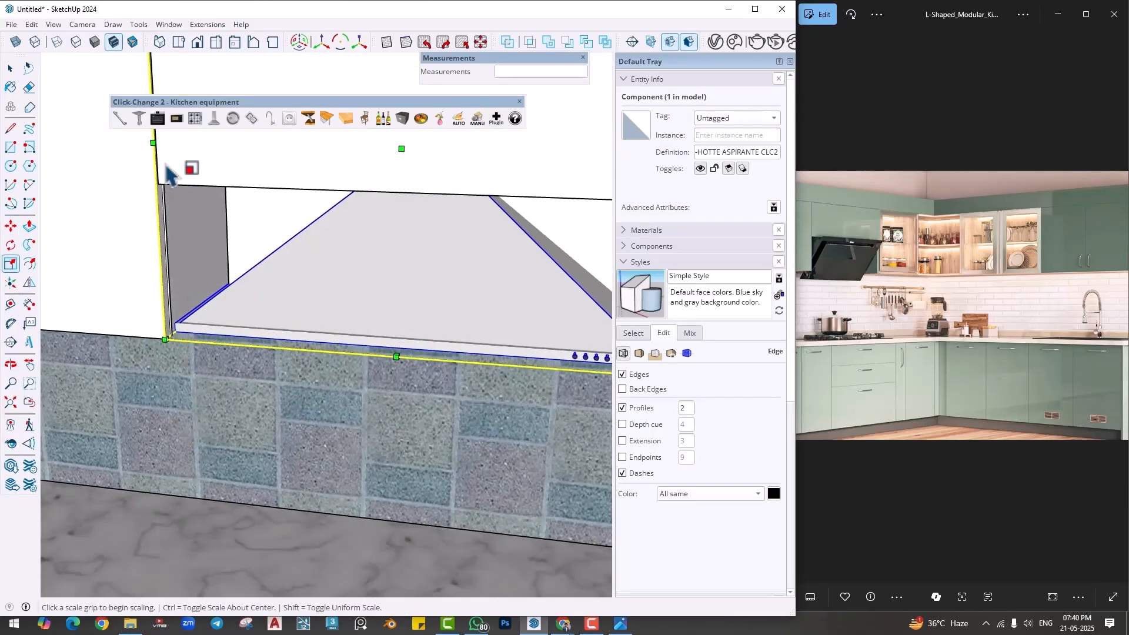
left_click(202, 132)
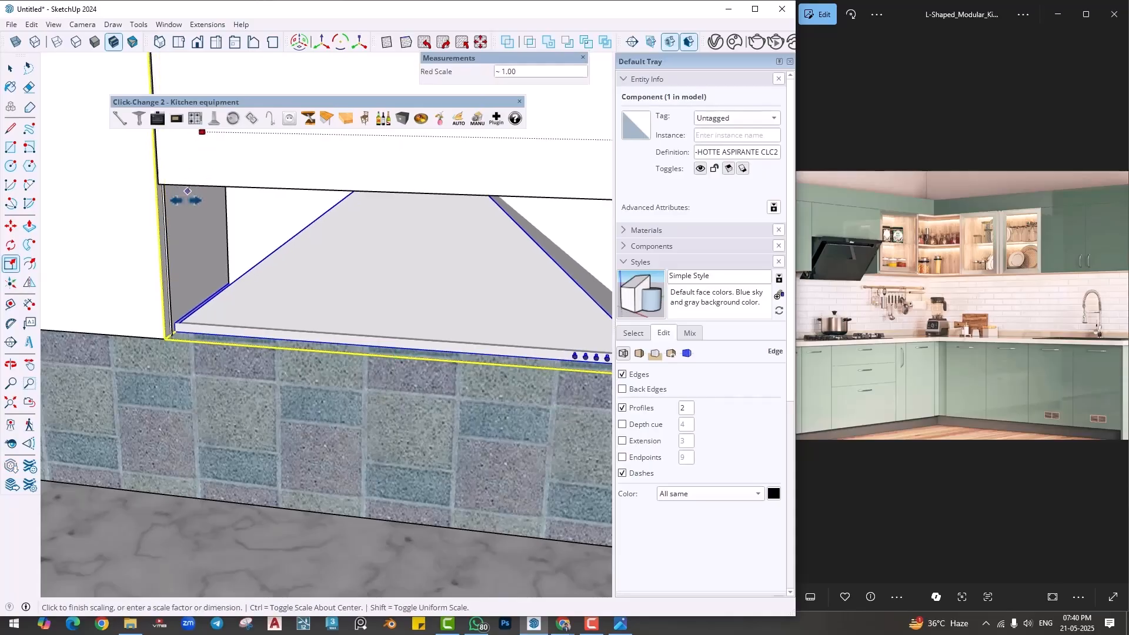
left_click(184, 207)
scroll(197, 294, "down", 4)
- Open the cabinet above the hood for editing and push its underside up about 2 11/16"
middle_click_drag(279, 317, 411, 181)
scroll(404, 234, "up", 3)
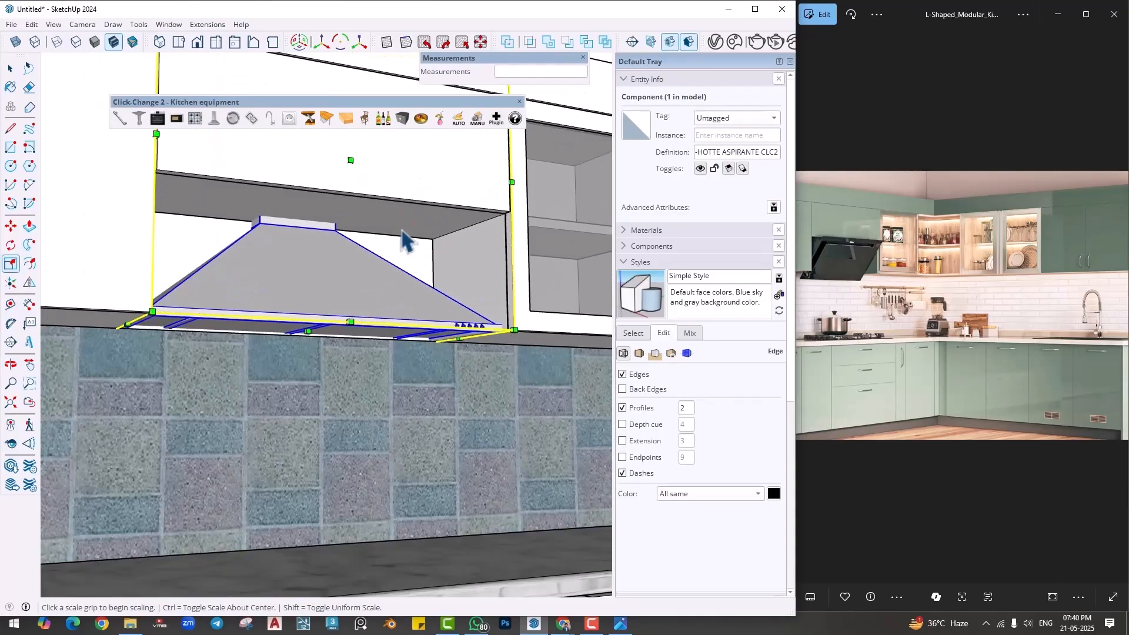
key("space")
double_click(384, 219)
key("p")
left_click(379, 238)
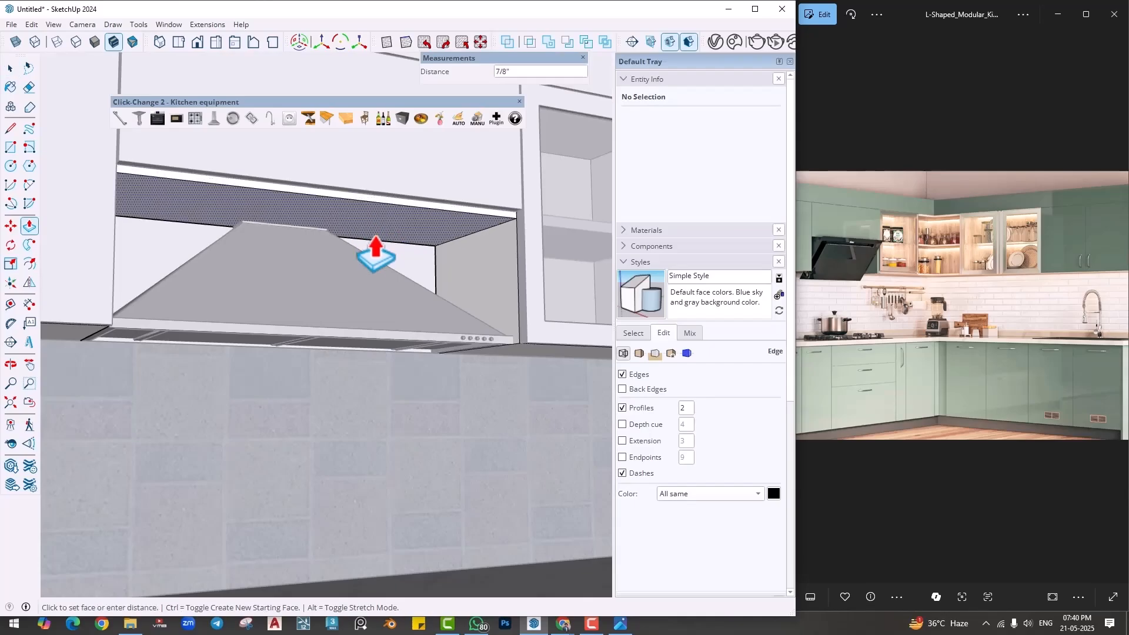
left_click(369, 189)
middle_click_drag(345, 206, 406, 175)
key("space")
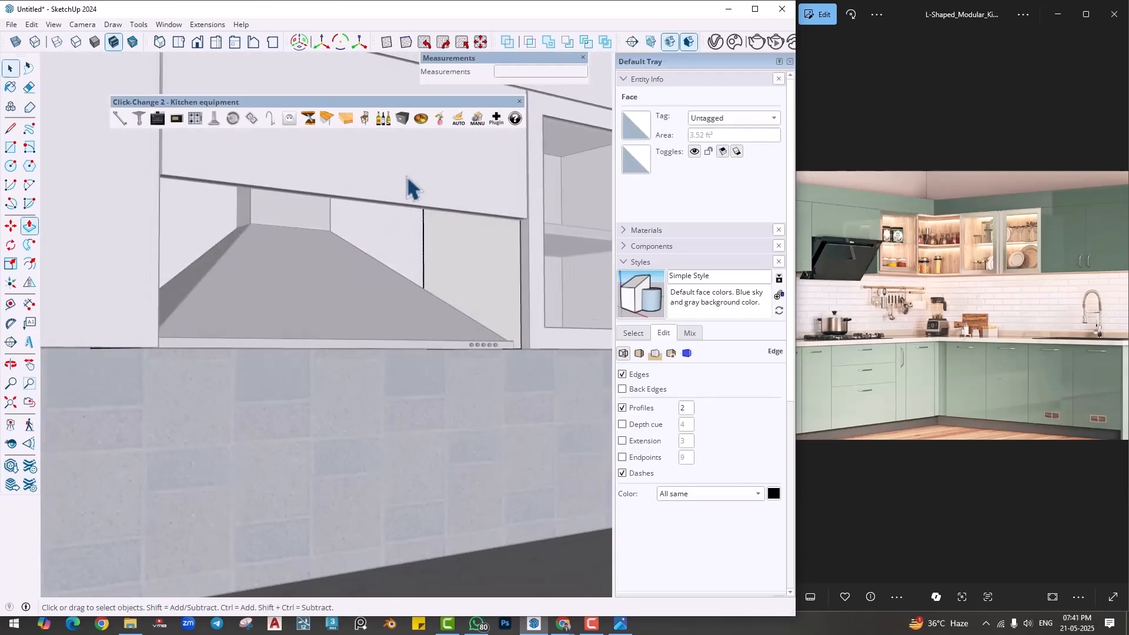
- Extend the bottom edge of the front panel above the hood down about 6 7/16" to cover the chimney
double_click(407, 172)
scroll(440, 271, "up", 2)
key("p")
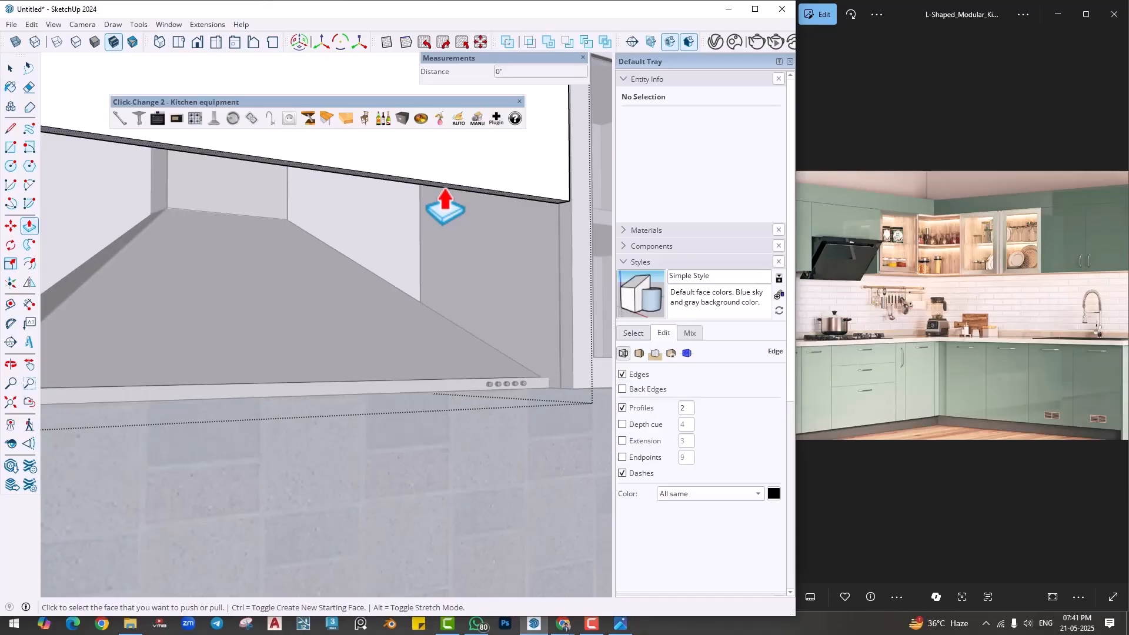
left_click(445, 203)
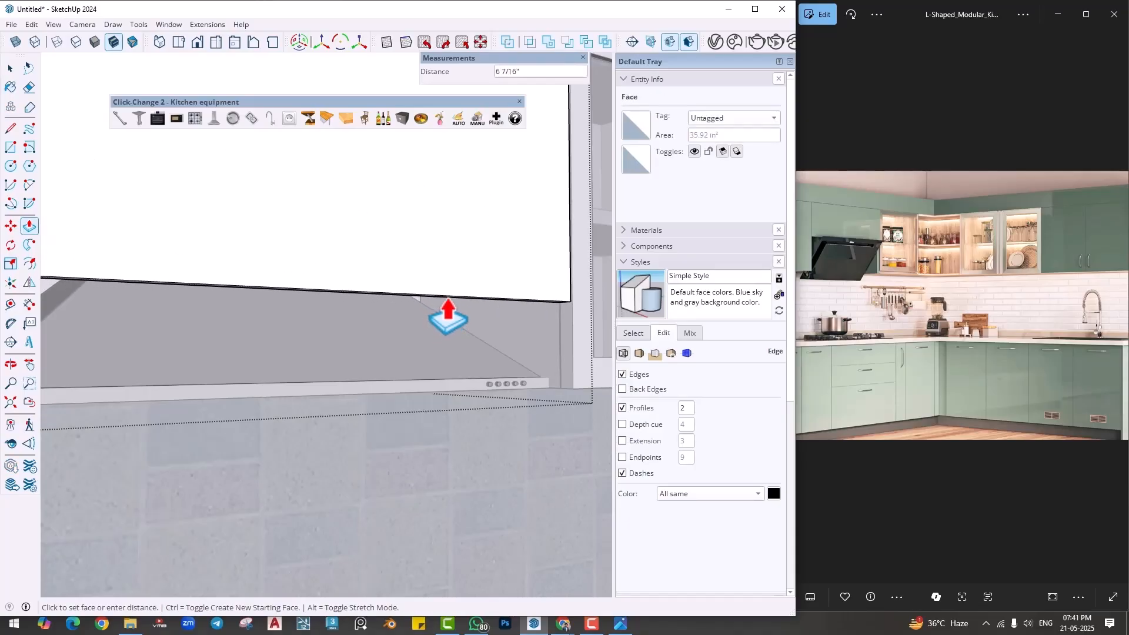
left_click(448, 317)
scroll(448, 318, "down", 5)
key("space")
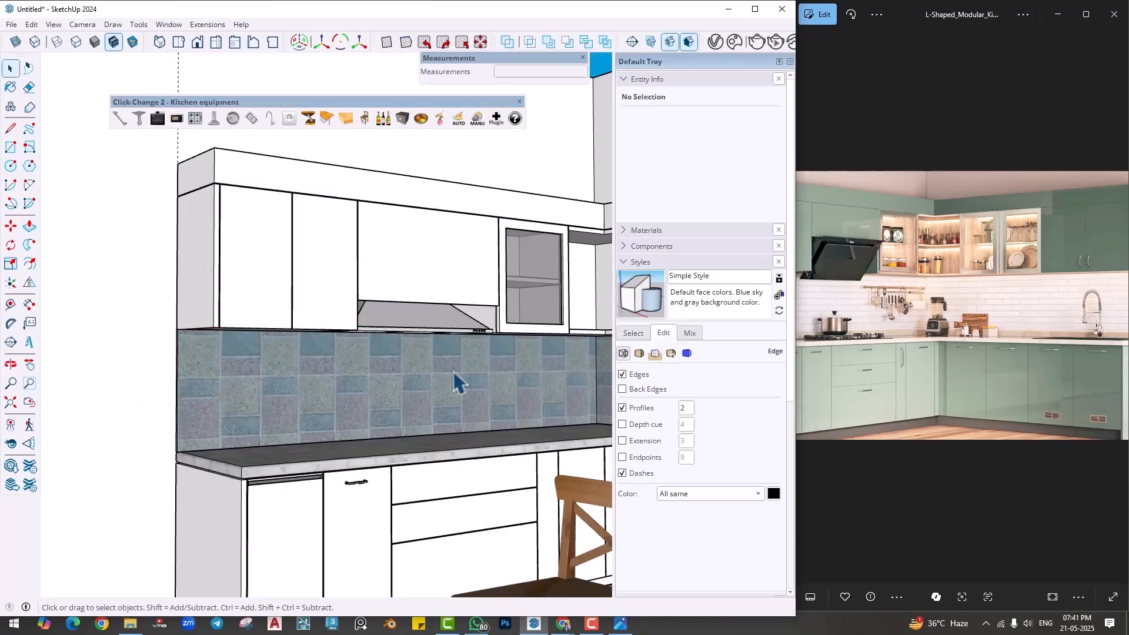
- Place the four-burner Click-Change cooktop on the countertop directly below the extractor hood
middle_click_drag(456, 382, 391, 471)
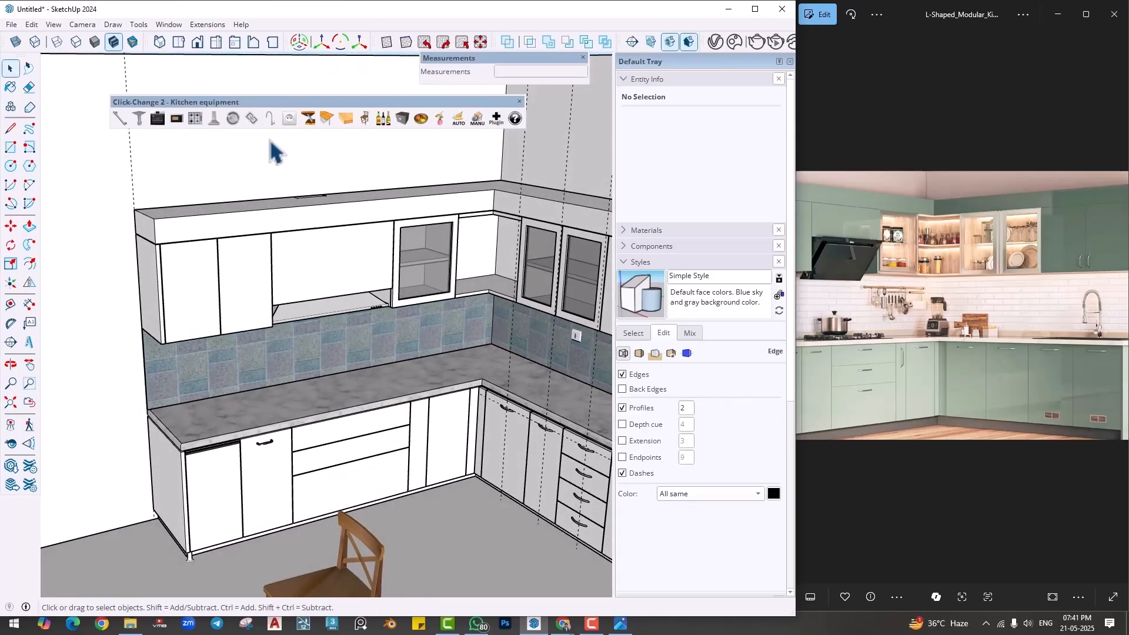
left_click(195, 118)
scroll(347, 420, "up", 5)
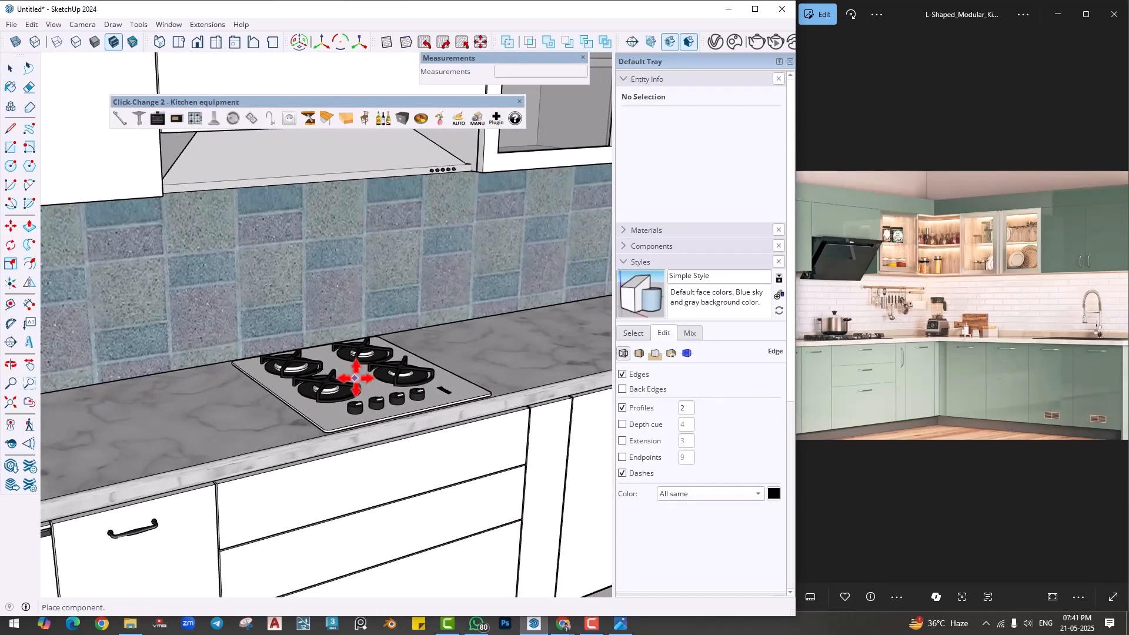
left_click(359, 382)
scroll(441, 414, "down", 6)
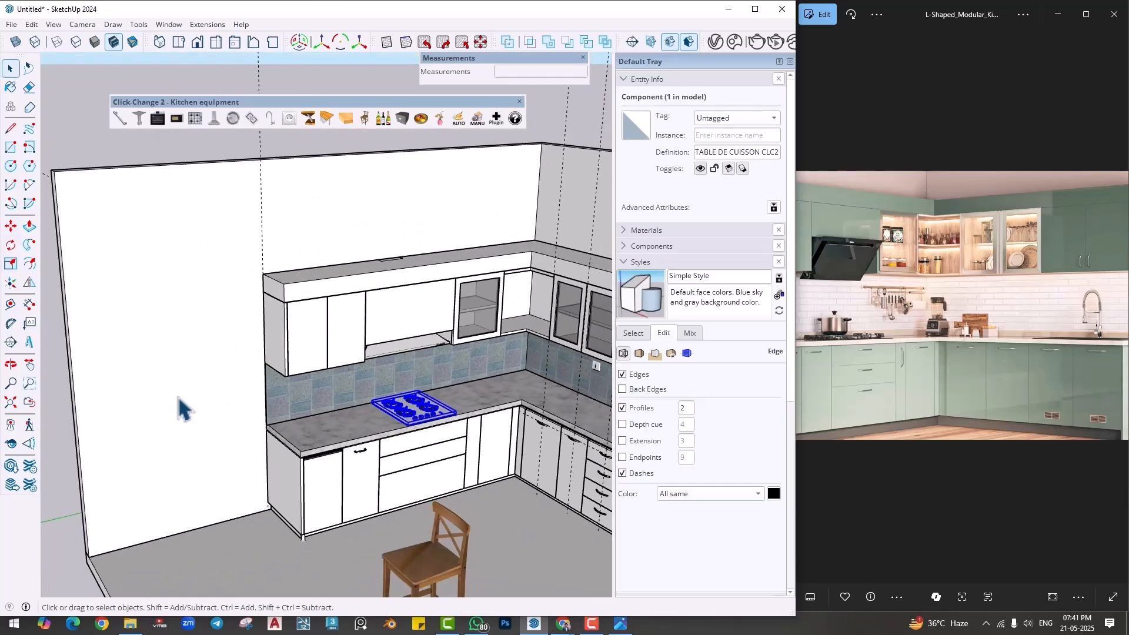
- Delete the wooden chair from the floor in front of the cabinets
scroll(178, 395, "down", 3)
middle_click_drag(218, 428, 268, 416, "shift")
middle_click_drag(386, 394, 436, 441)
left_click(302, 447)
key("Delete")
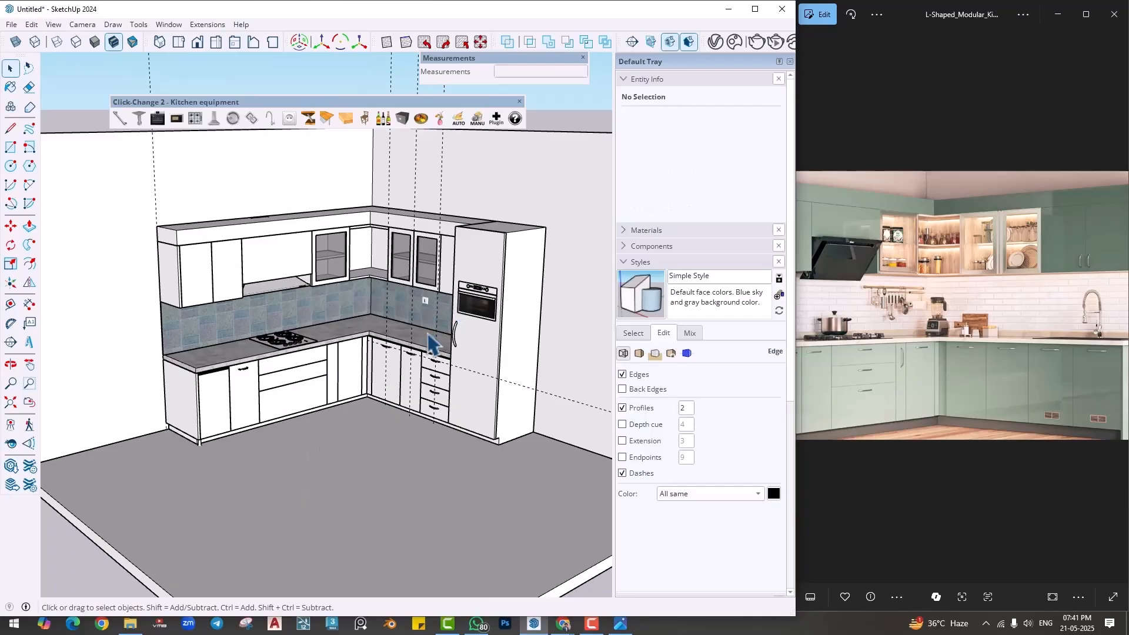
- Delete all the dashed guide lines from the model
scroll(427, 334, "up", 1)
scroll(430, 357, "down", 3)
mouse_move(430, 357)
middle_mouse_down()
mouse_move(425, 322)
mouse_move(425, 381)
mouse_move(421, 365)
middle_mouse_up()
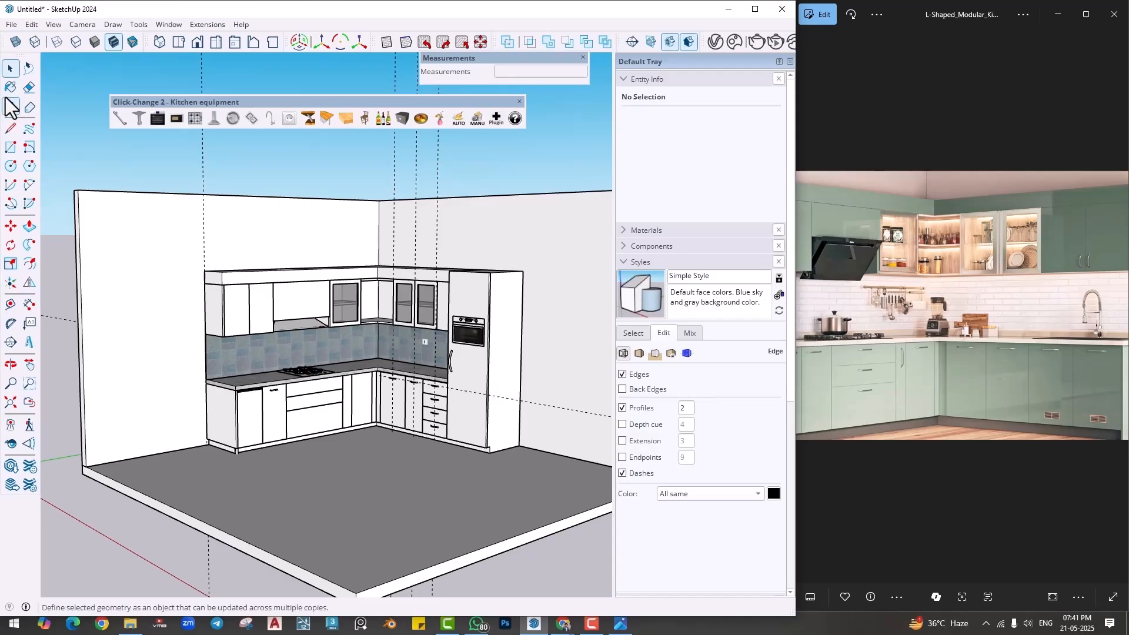
left_click(32, 24)
left_click(58, 143)
scroll(411, 412, "up", 4)
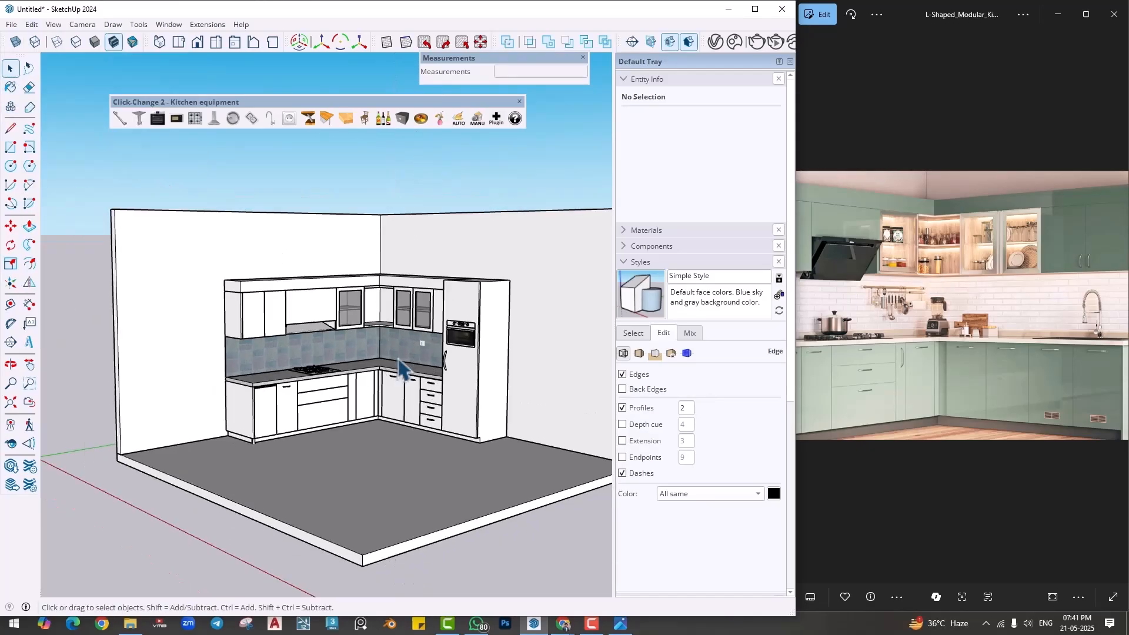
middle_click_drag(419, 428, 398, 419, "shift")
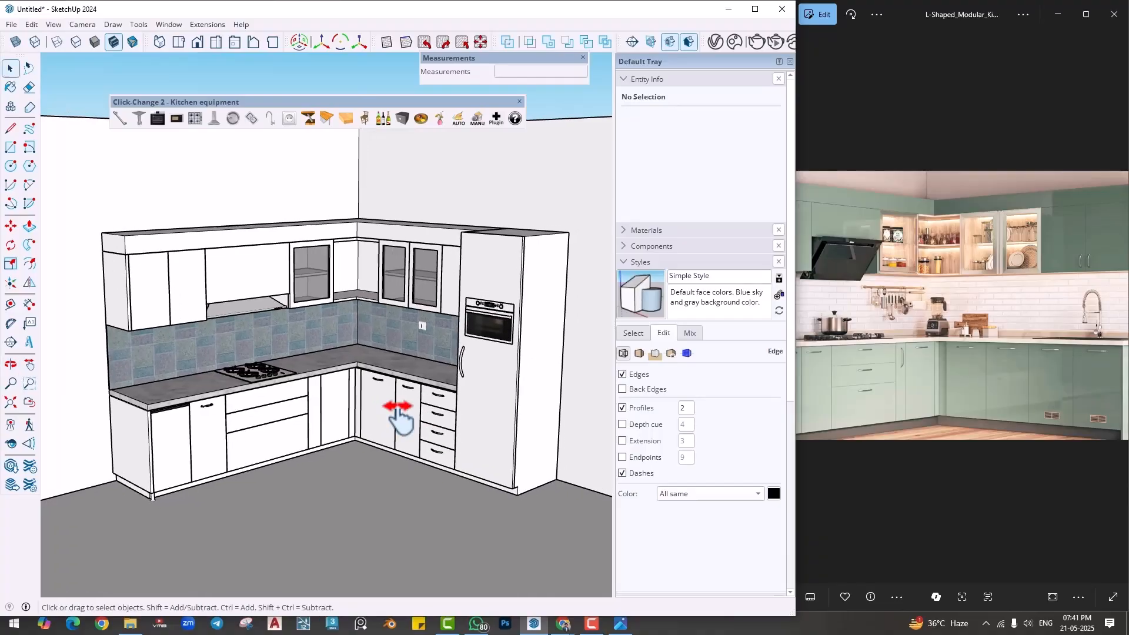